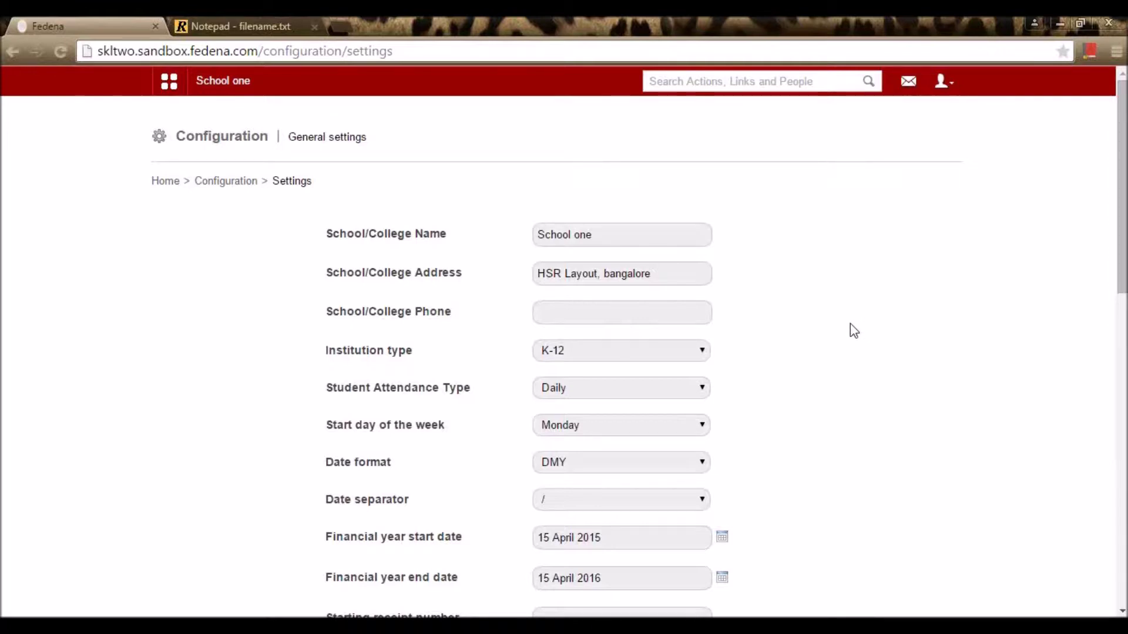
Step: Replace the school name 'School one' with 'School Two'
{"action": "scroll", "coordinate": [852, 329], "scroll_direction": "down", "scroll_amount": 2}
{"action": "scroll", "coordinate": [861, 352], "scroll_direction": "down", "scroll_amount": 2}
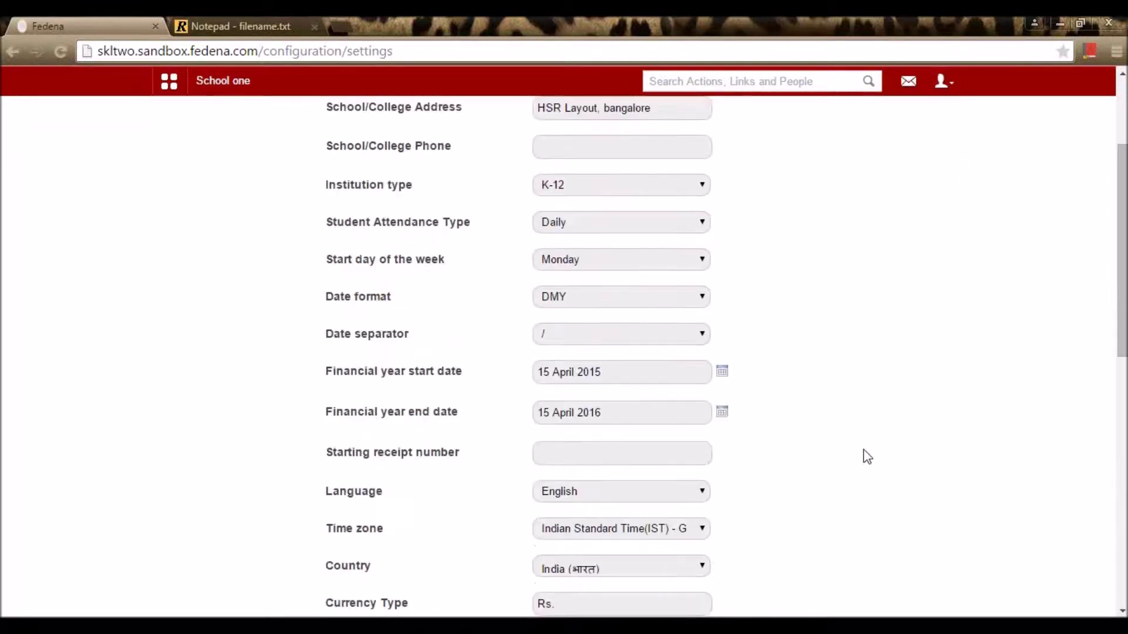
{"action": "scroll", "coordinate": [862, 465], "scroll_direction": "down", "scroll_amount": 7}
{"action": "scroll", "coordinate": [865, 469], "scroll_direction": "up", "scroll_amount": 10}
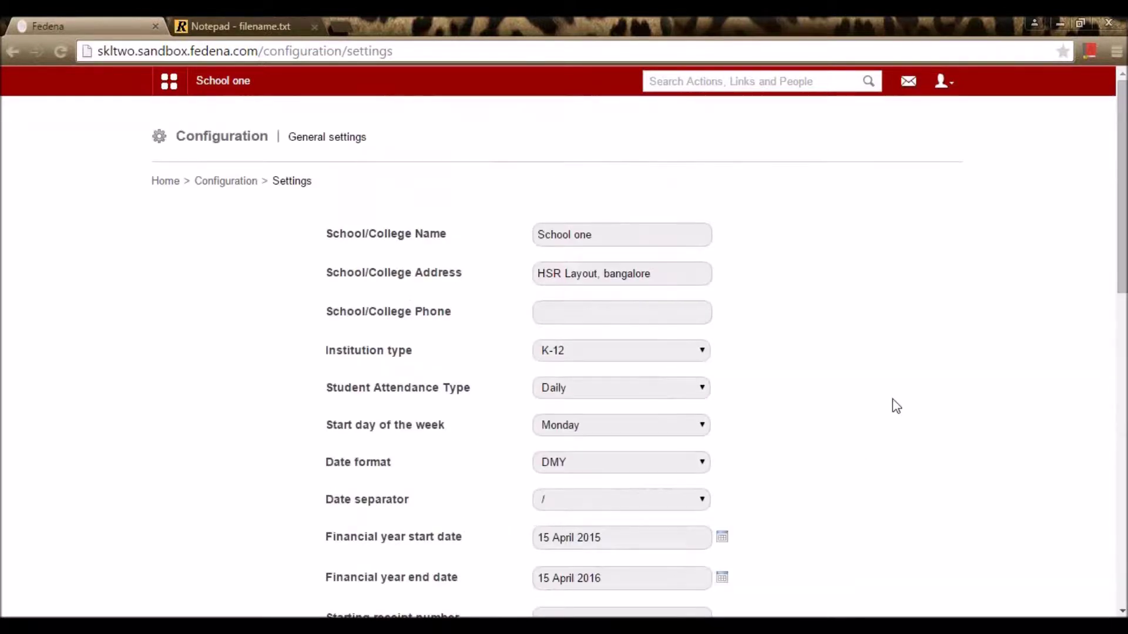
{"action": "left_click", "coordinate": [665, 241]}
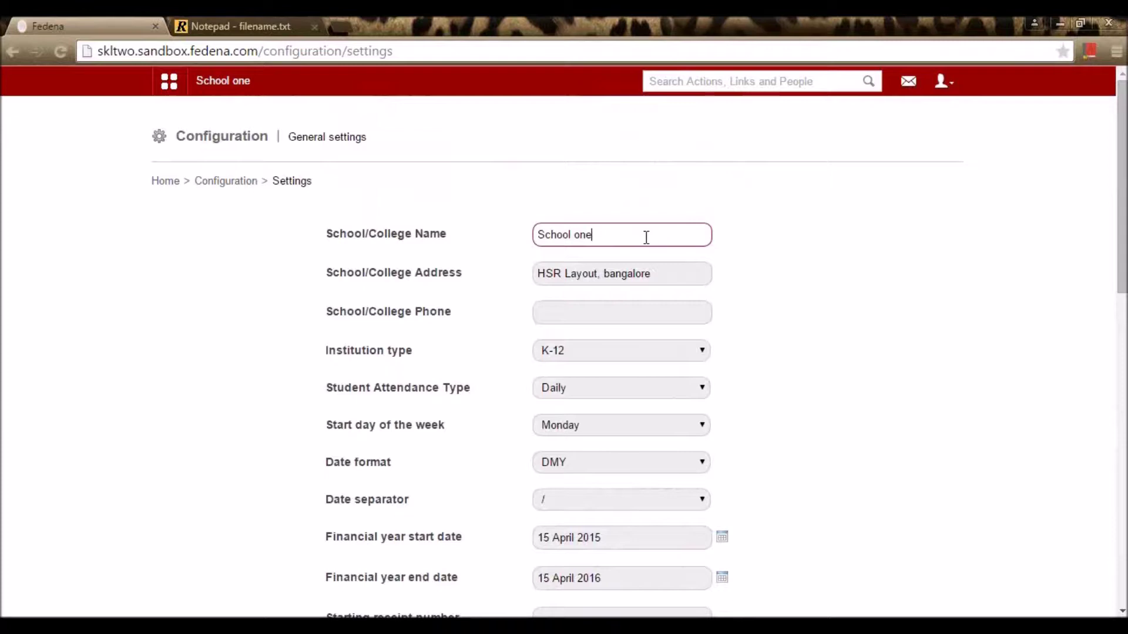
{"action": "triple_click", "coordinate": [587, 234]}
{"action": "type", "text": "Sc"}
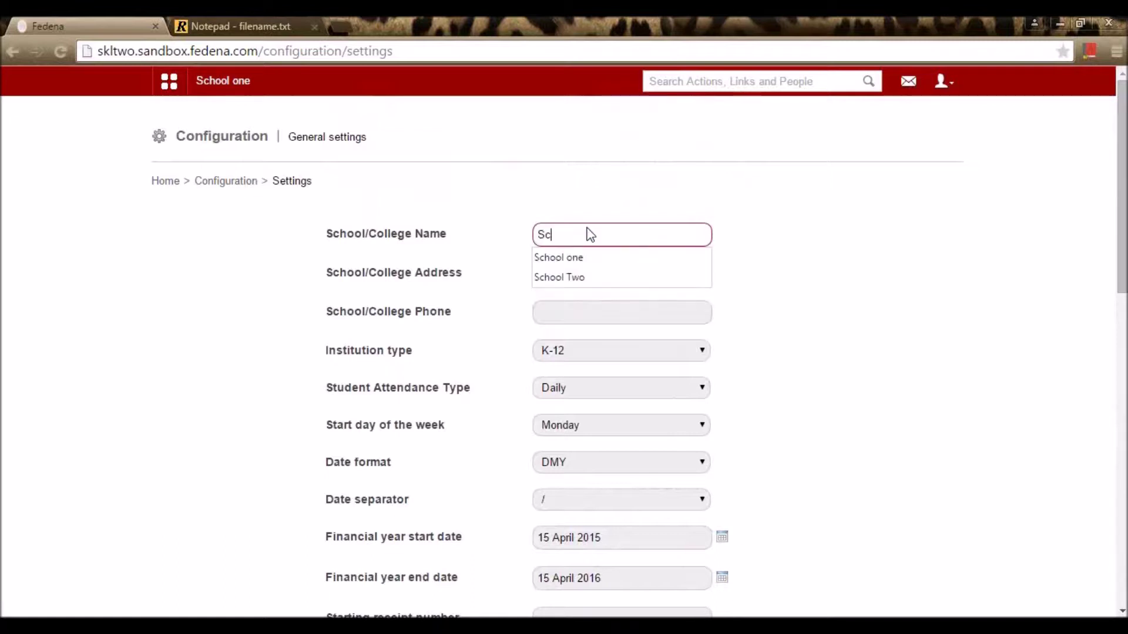
{"action": "type", "text": "hool T"}
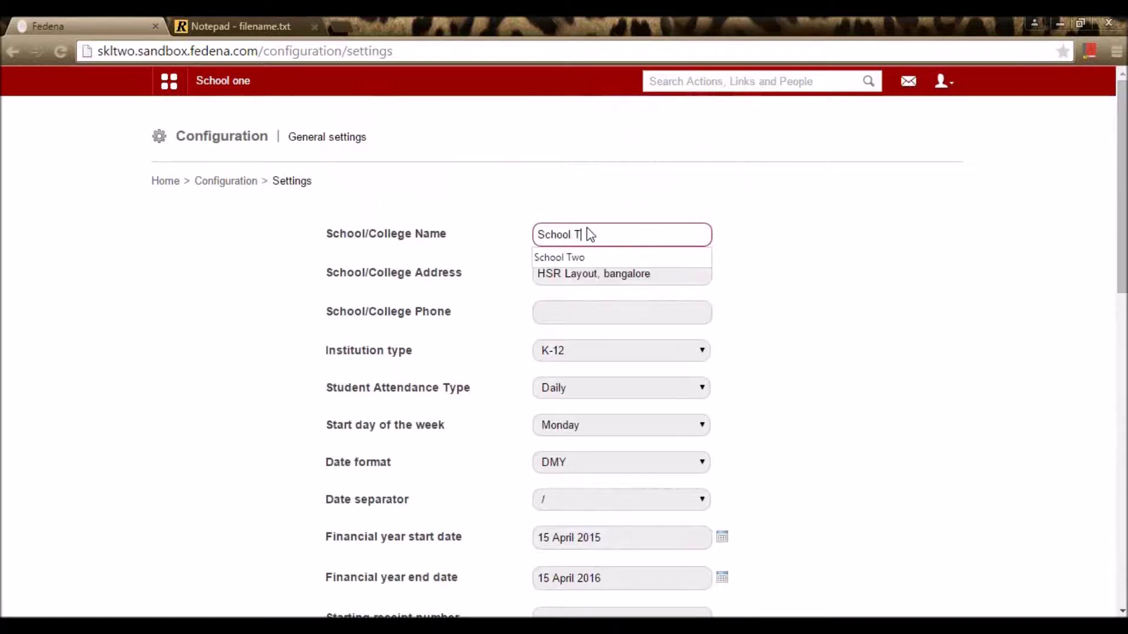
{"action": "type", "text": "wo"}
{"action": "left_click", "coordinate": [551, 257]}
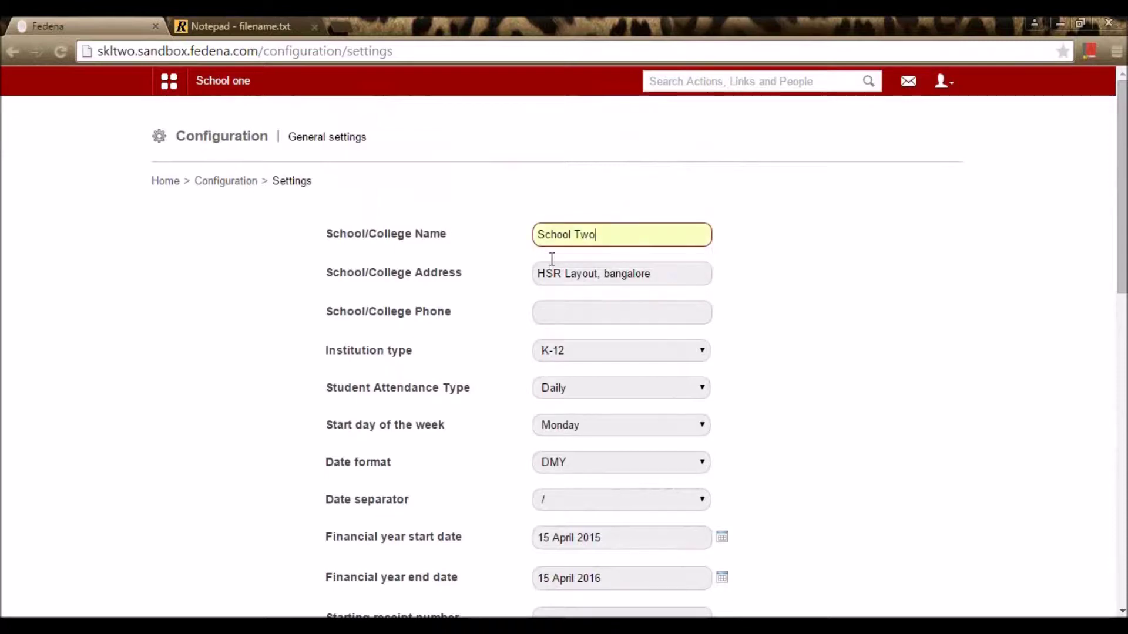
Step: Go through the school address and phone fields and review the institution type options
{"action": "left_click", "coordinate": [655, 277]}
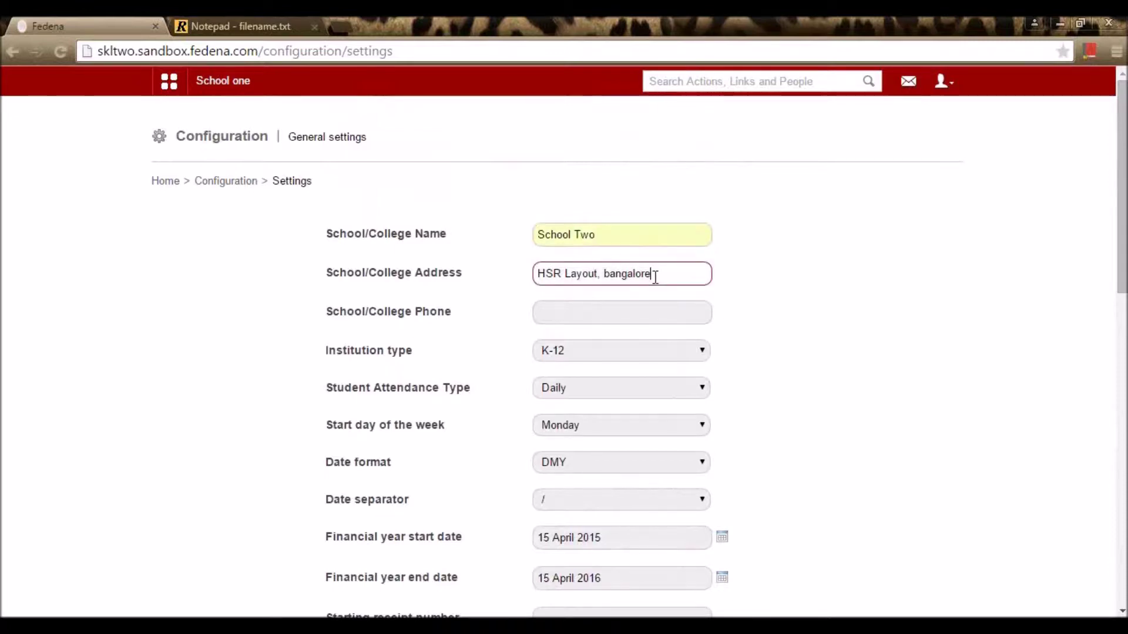
{"action": "left_click", "coordinate": [616, 322]}
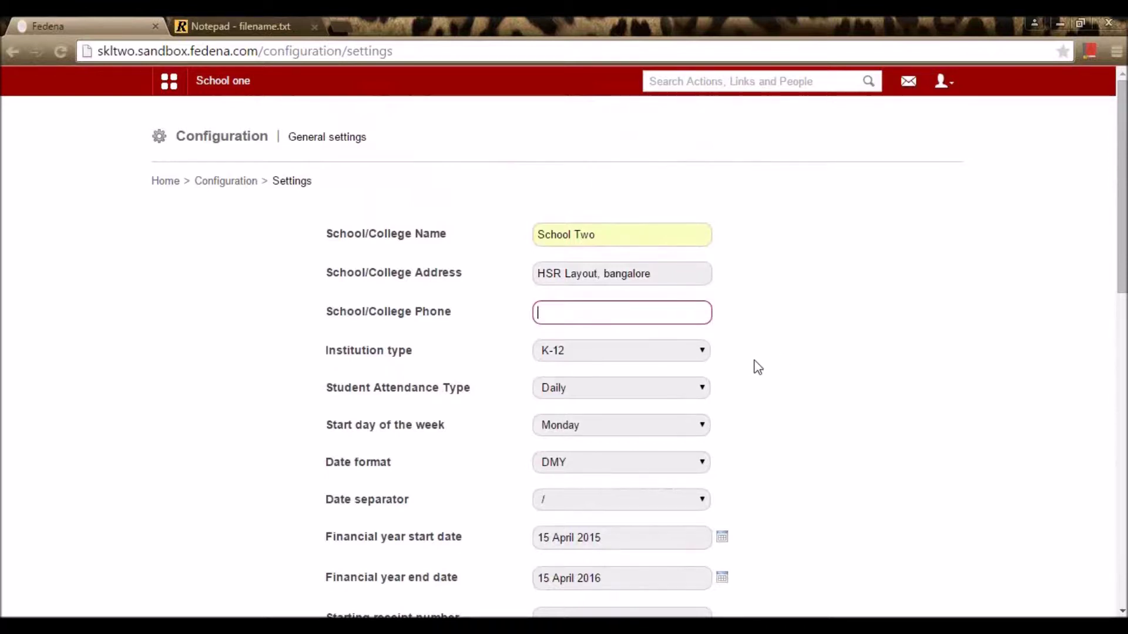
{"action": "left_click", "coordinate": [704, 355]}
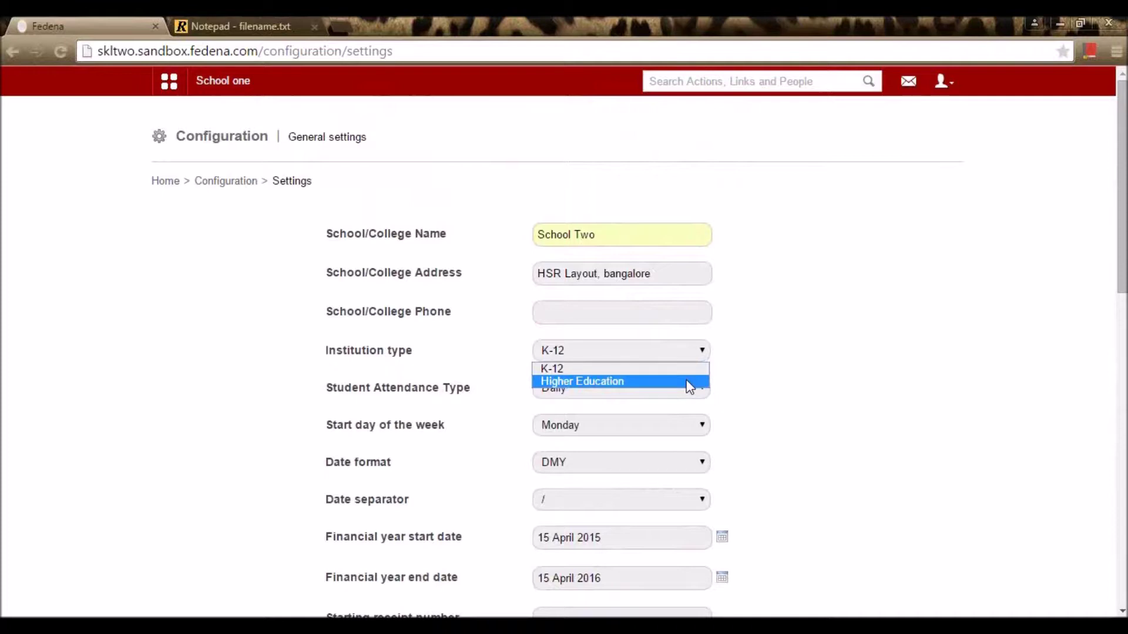
{"action": "left_click", "coordinate": [734, 387]}
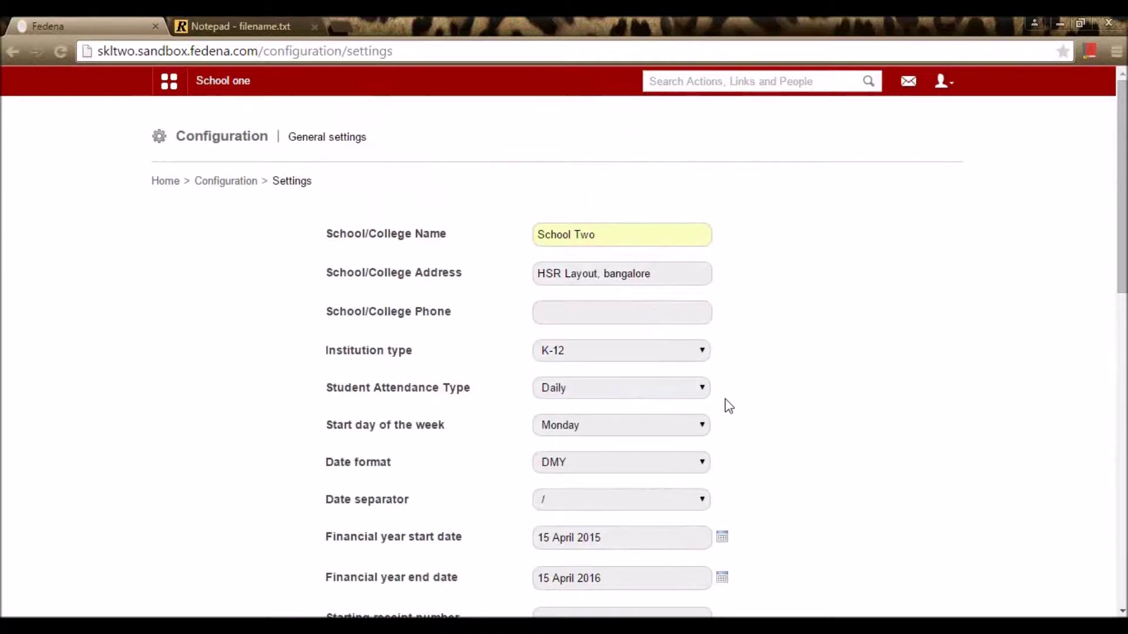
{"action": "left_click", "coordinate": [688, 392]}
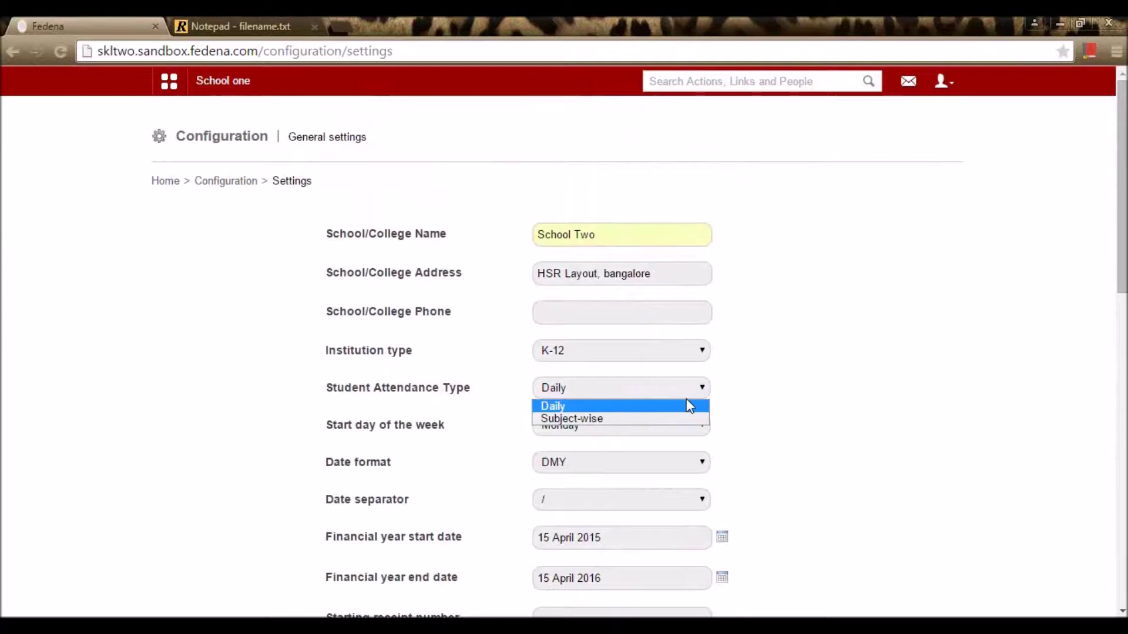
{"action": "left_click", "coordinate": [782, 397]}
{"action": "scroll", "coordinate": [778, 420], "scroll_direction": "down", "scroll_amount": 1}
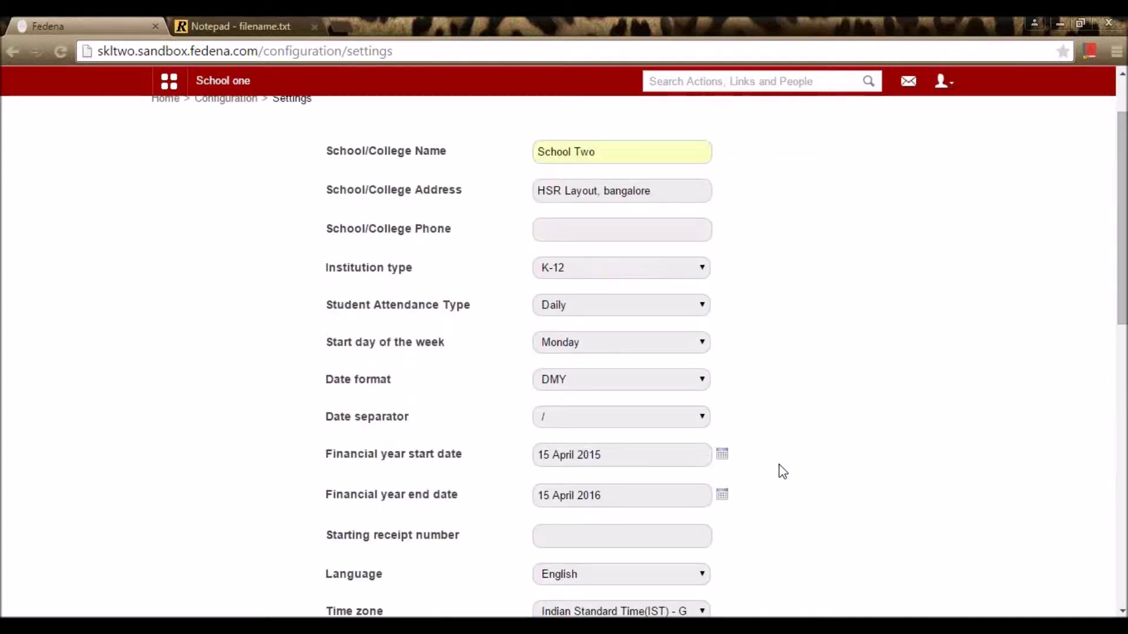
{"action": "scroll", "coordinate": [779, 471], "scroll_direction": "down", "scroll_amount": 1}
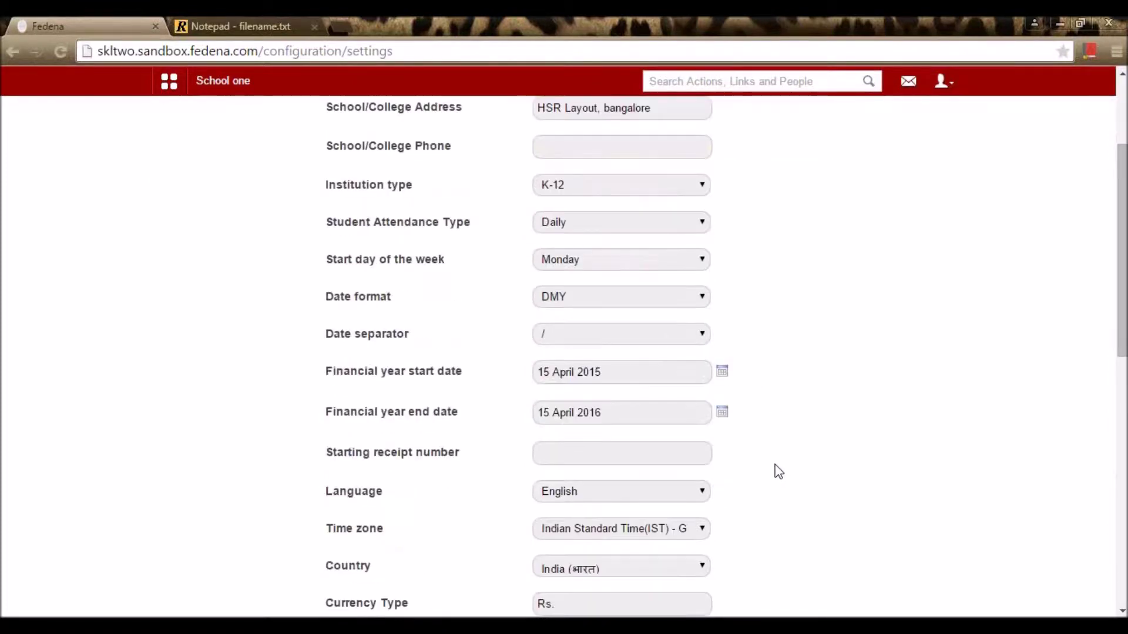
{"action": "left_click", "coordinate": [699, 268]}
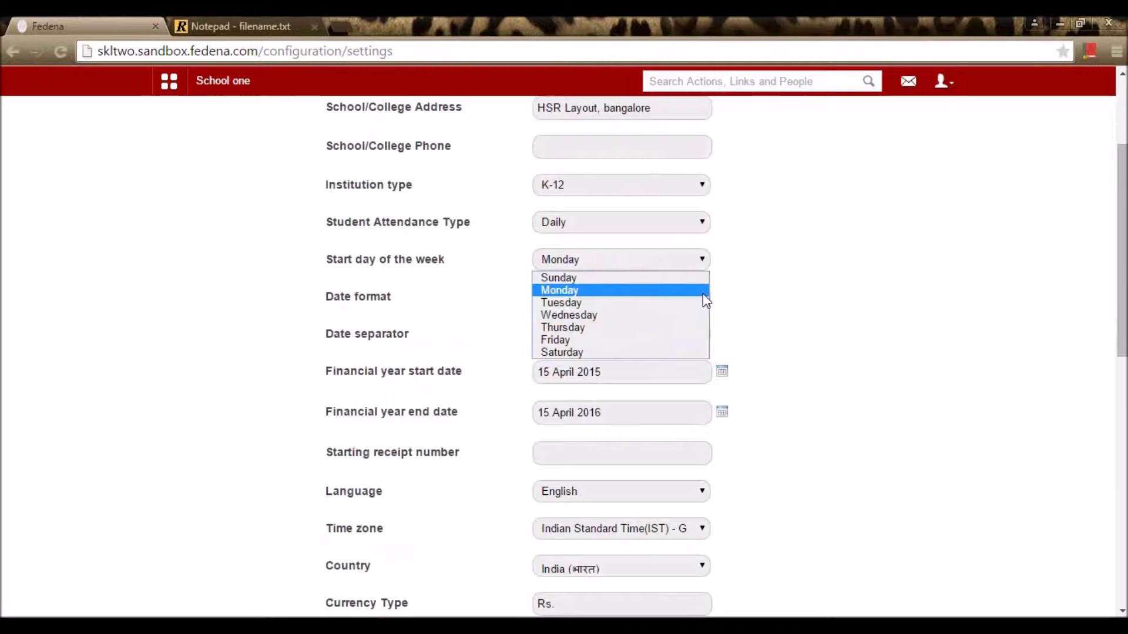
{"action": "left_click", "coordinate": [702, 293]}
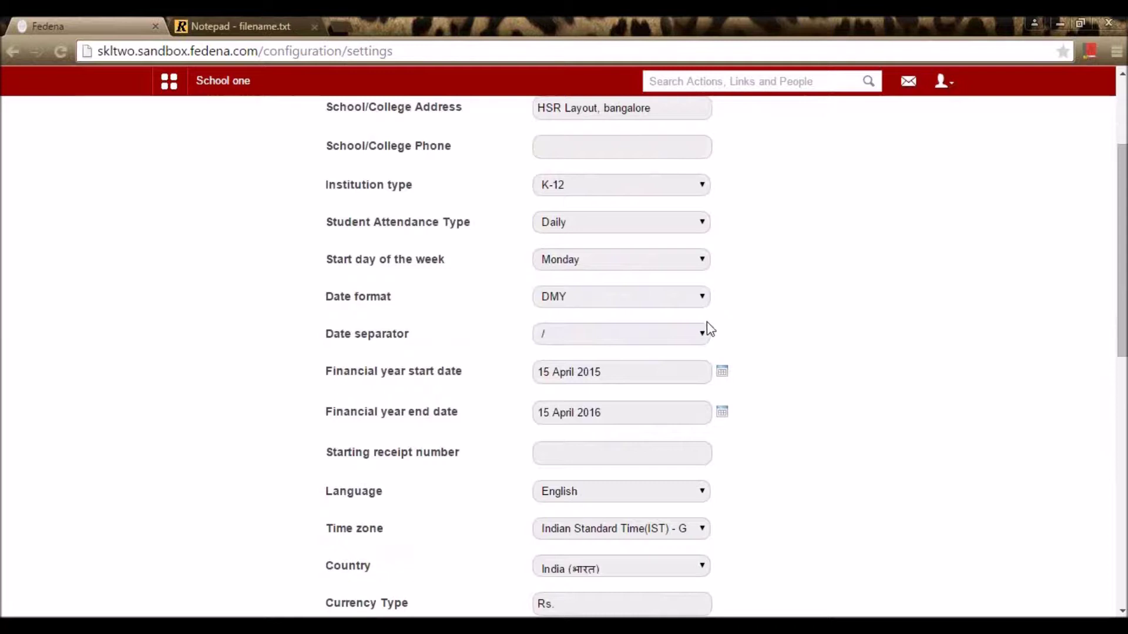
{"action": "left_click", "coordinate": [674, 297]}
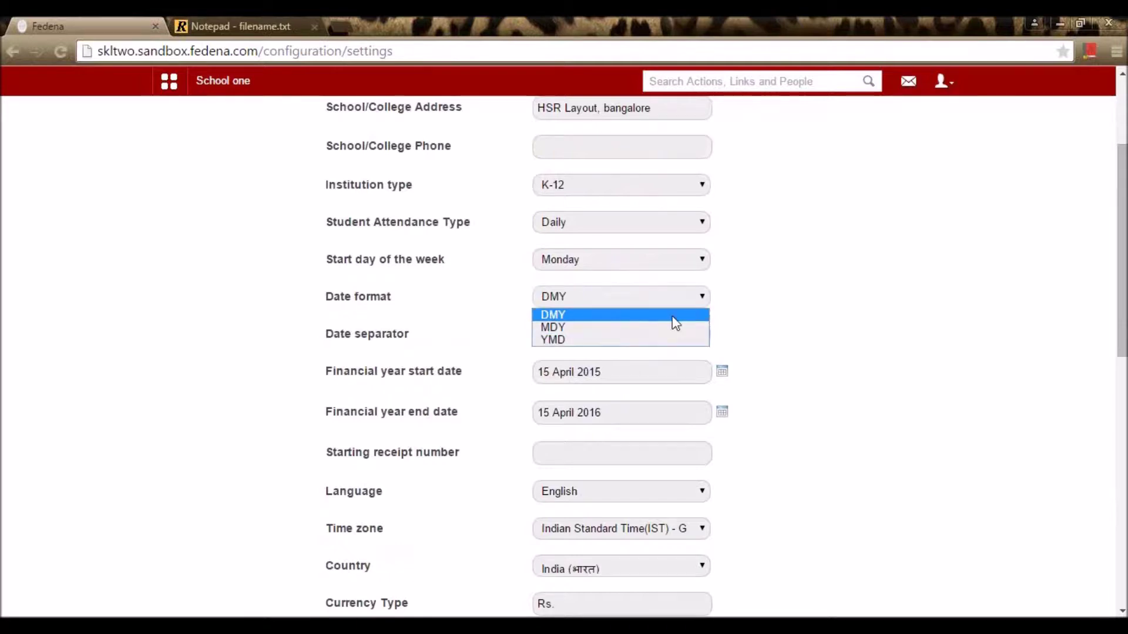
{"action": "left_click", "coordinate": [793, 332]}
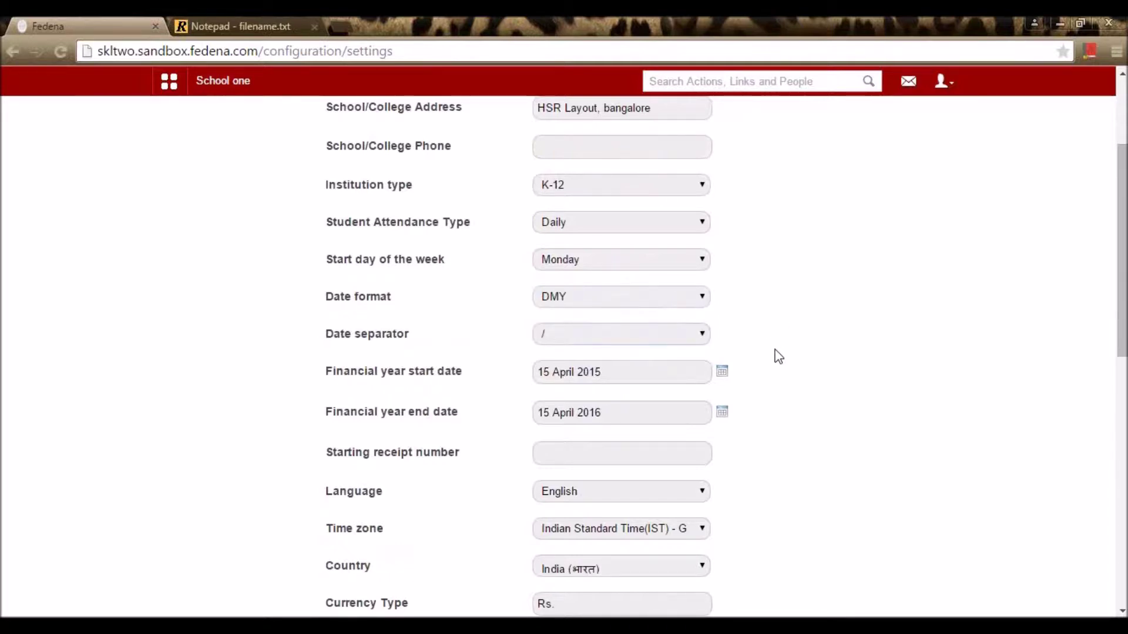
{"action": "left_click", "coordinate": [699, 337]}
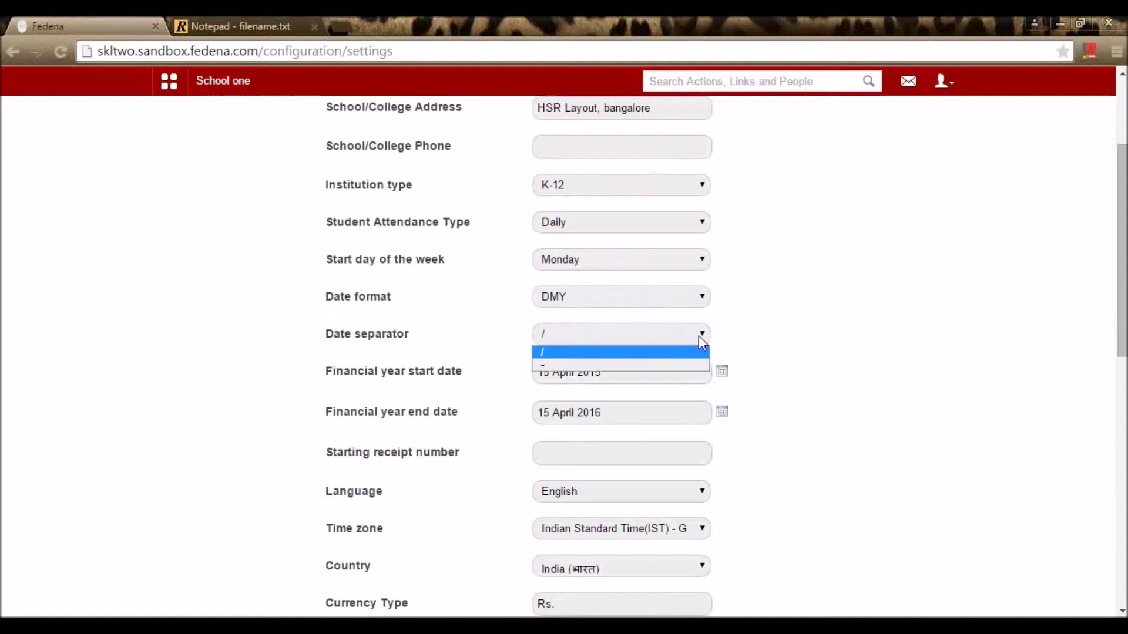
{"action": "left_click", "coordinate": [811, 322]}
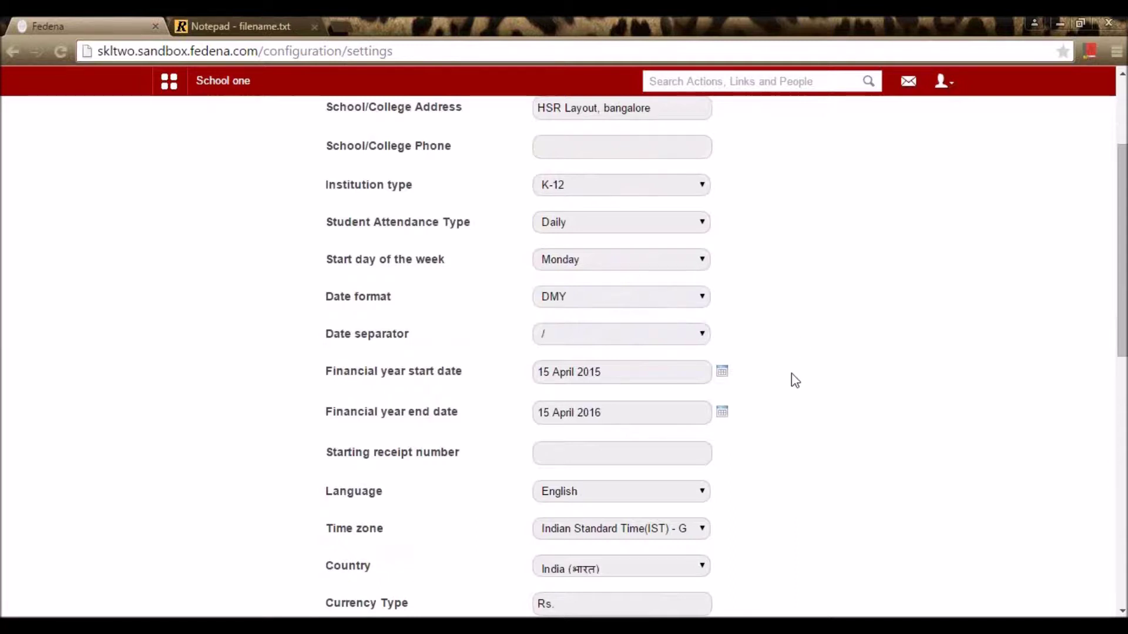
{"action": "scroll", "coordinate": [794, 393], "scroll_direction": "down", "scroll_amount": 3}
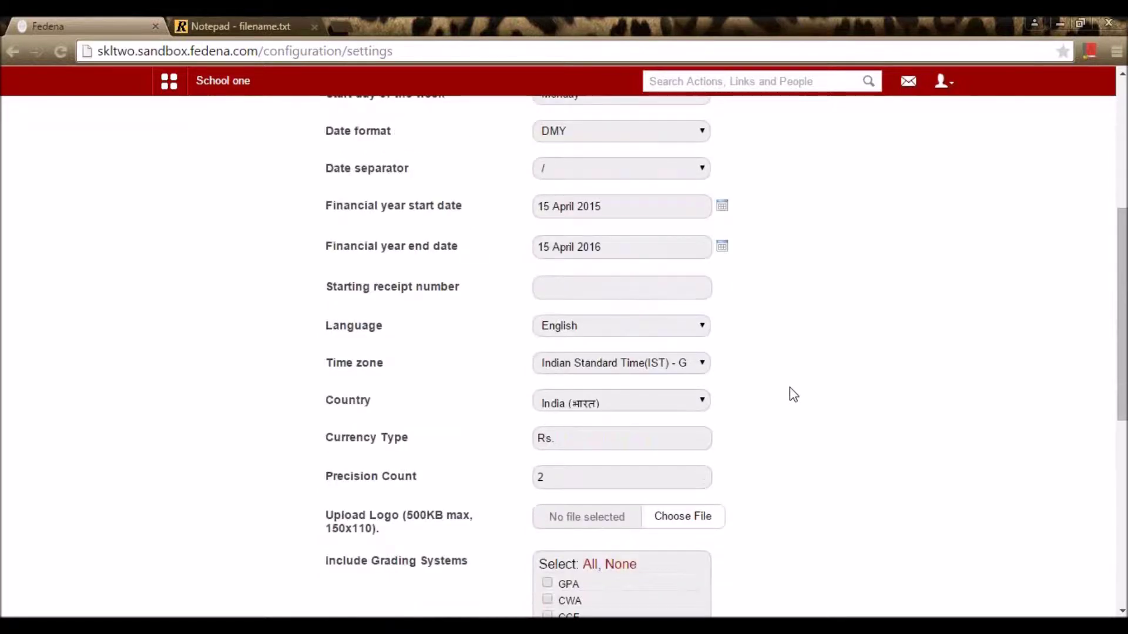
{"action": "scroll", "coordinate": [794, 394], "scroll_direction": "down", "scroll_amount": 3}
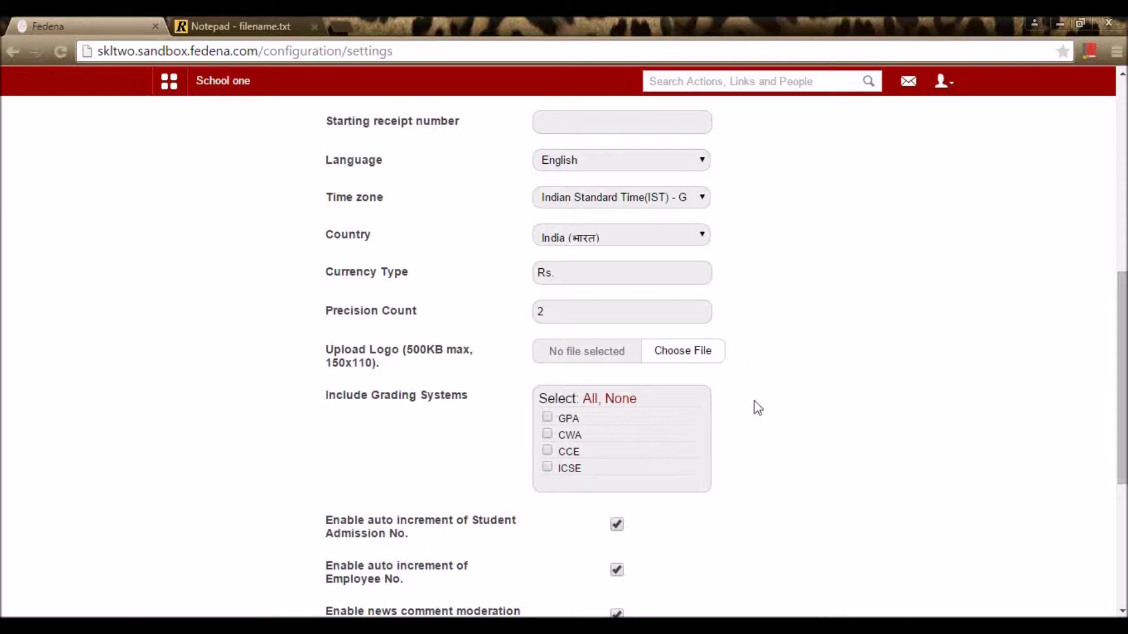
{"action": "scroll", "coordinate": [861, 415], "scroll_direction": "down", "scroll_amount": 5}
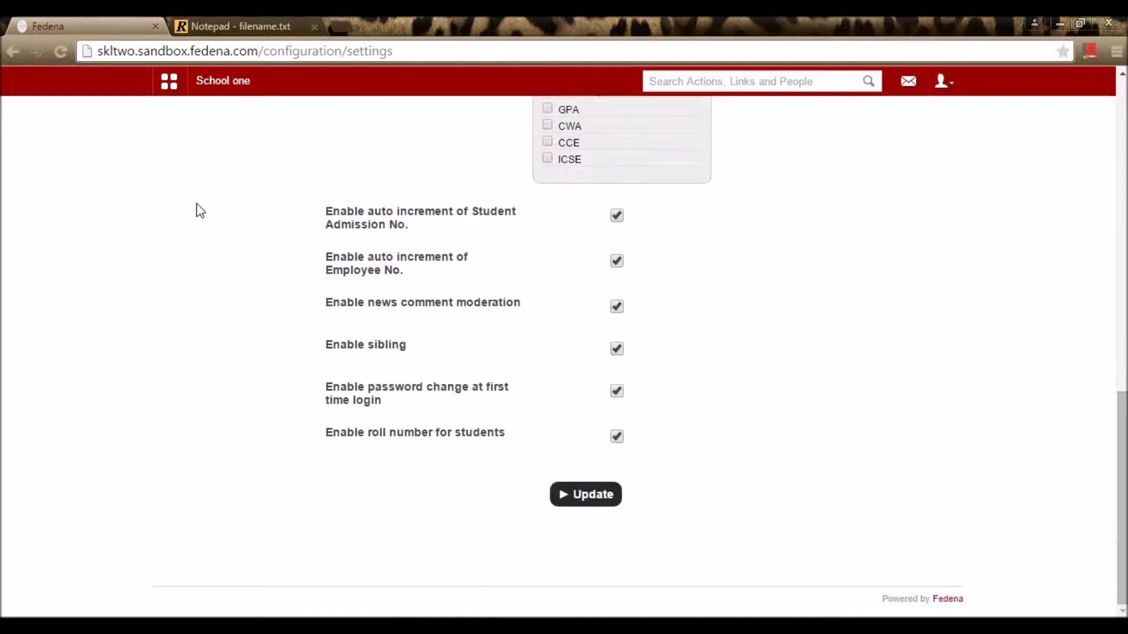
Step: Add 'Std001..std002..' as a new line under the notepad list, then return to Fedena
{"action": "left_click", "coordinate": [217, 19]}
{"action": "left_click", "coordinate": [84, 480]}
{"action": "left_click", "coordinate": [456, 430]}
{"action": "key", "text": "Return"}
{"action": "key", "text": "Return"}
{"action": "type", "text": "S"}
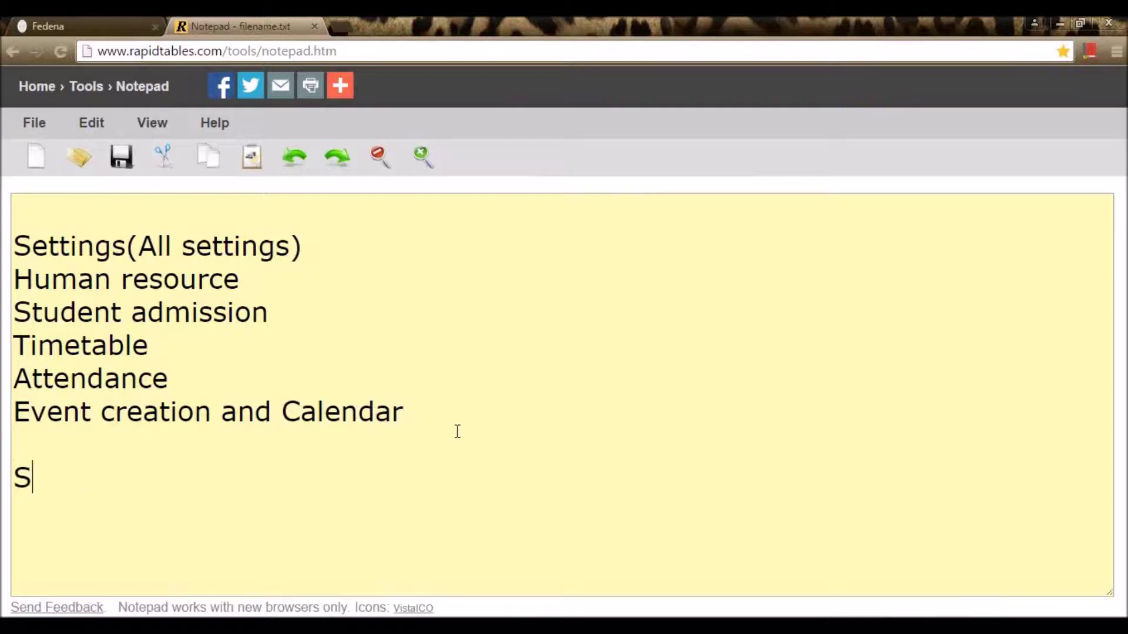
{"action": "type", "text": "td001..std002"}
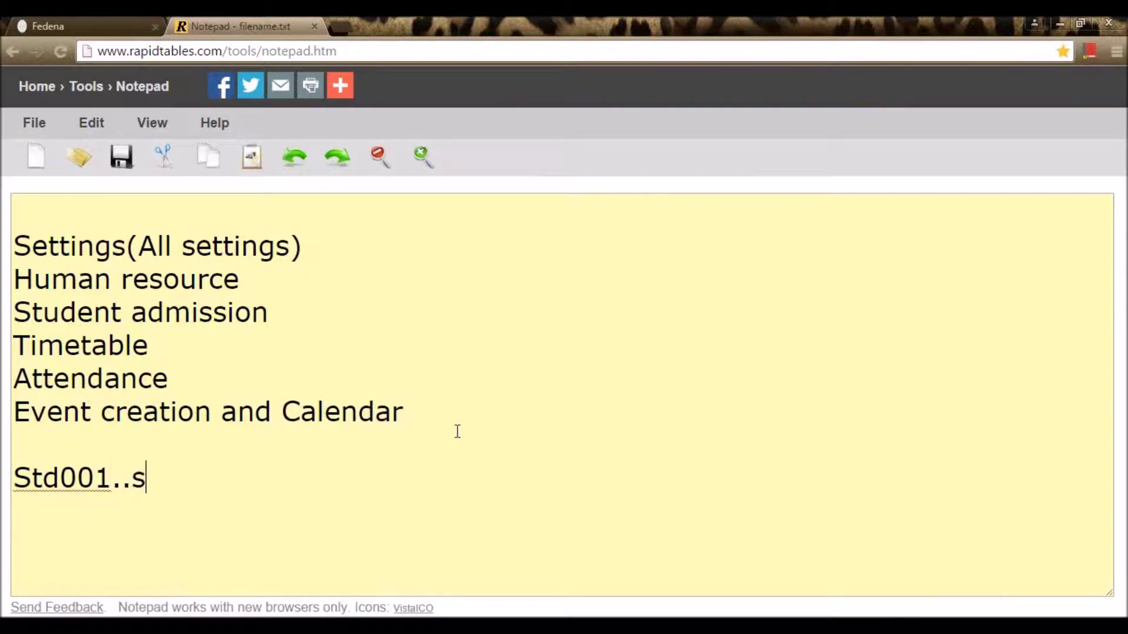
{"action": "type", "text": ".."}
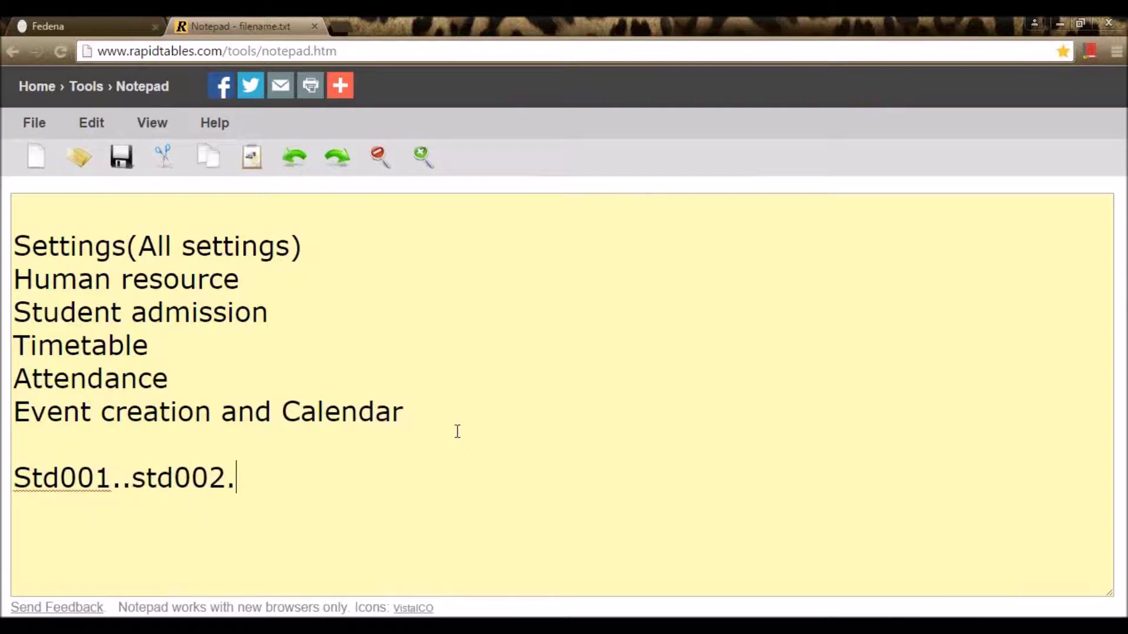
{"action": "left_click", "coordinate": [151, 27]}
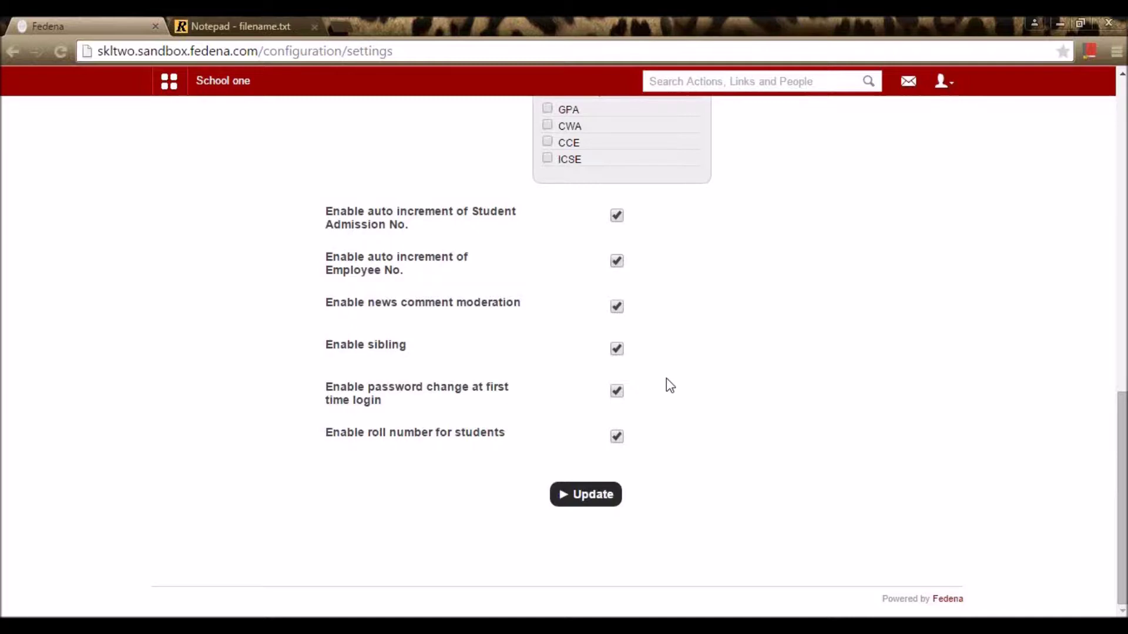
Step: Add the lines admin, students, parents and emp to the notepad, then return to Fedena
{"action": "left_click", "coordinate": [239, 26]}
{"action": "key", "text": "Return"}
{"action": "key", "text": "Return"}
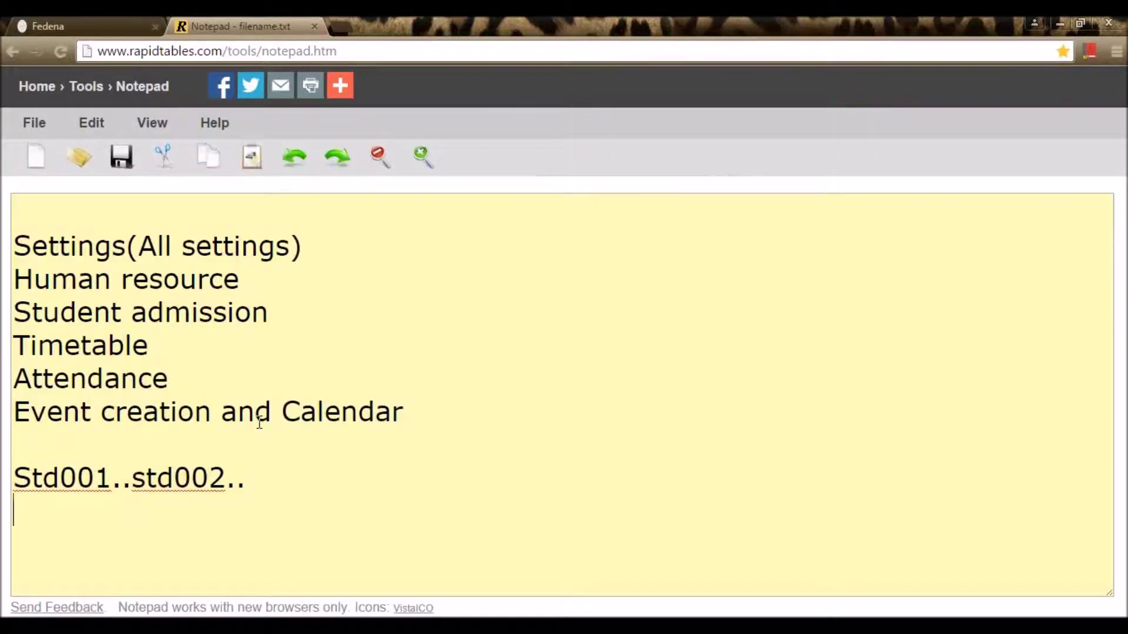
{"action": "type", "text": "admin"}
{"action": "key", "text": "Return"}
{"action": "type", "text": "students"}
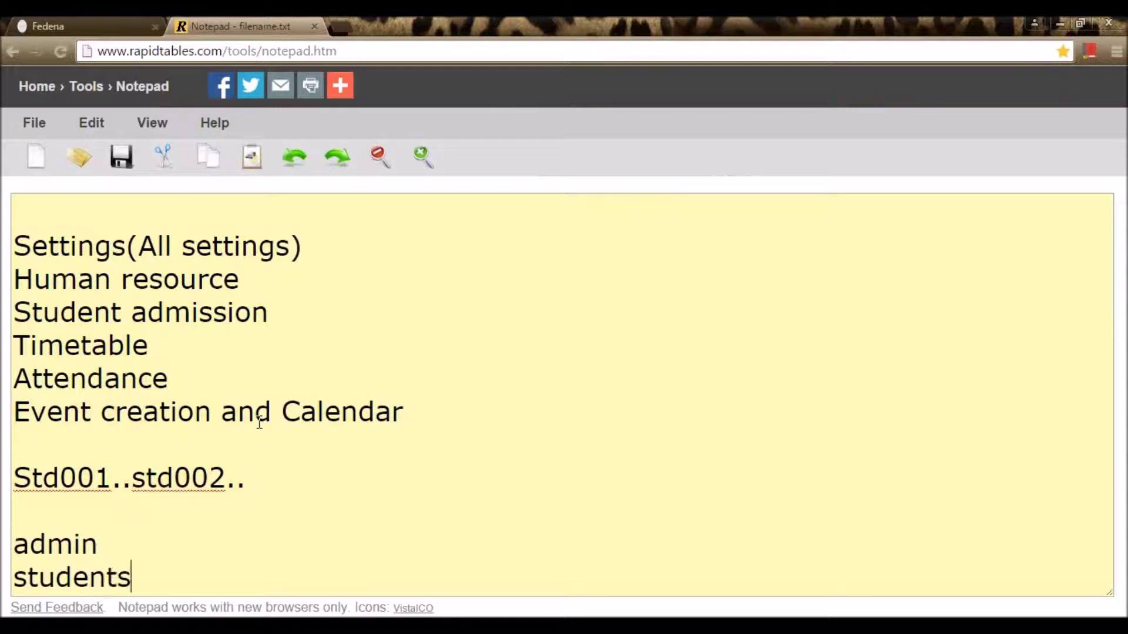
{"action": "key", "text": "Return"}
{"action": "type", "text": "pare"}
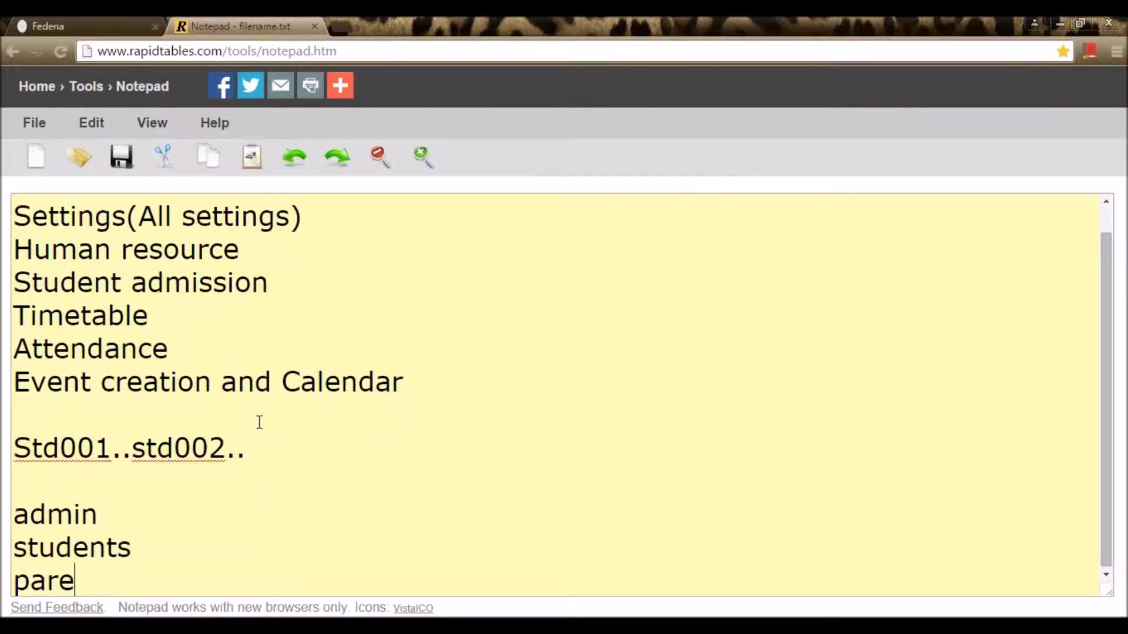
{"action": "type", "text": "nts"}
{"action": "key", "text": "Return"}
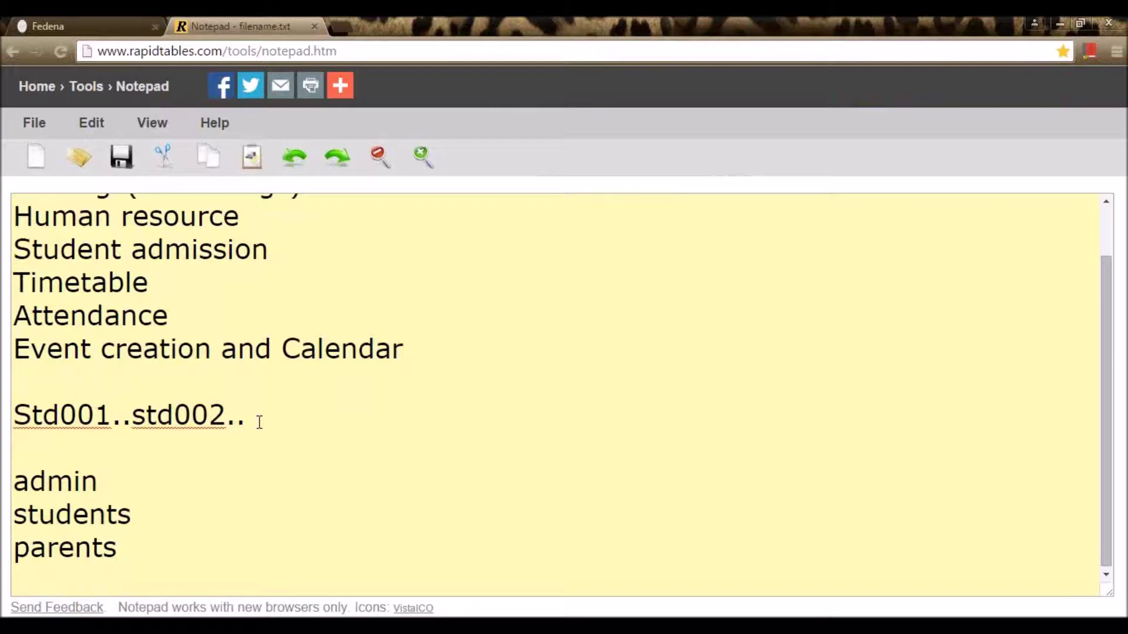
{"action": "type", "text": "emp"}
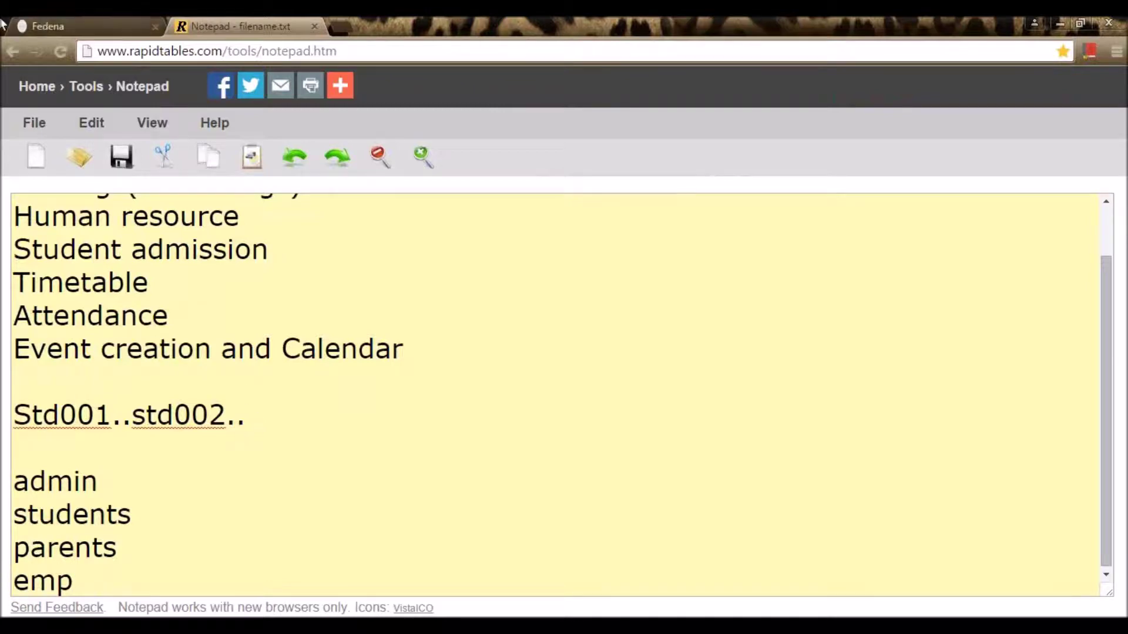
{"action": "left_click", "coordinate": [39, 16]}
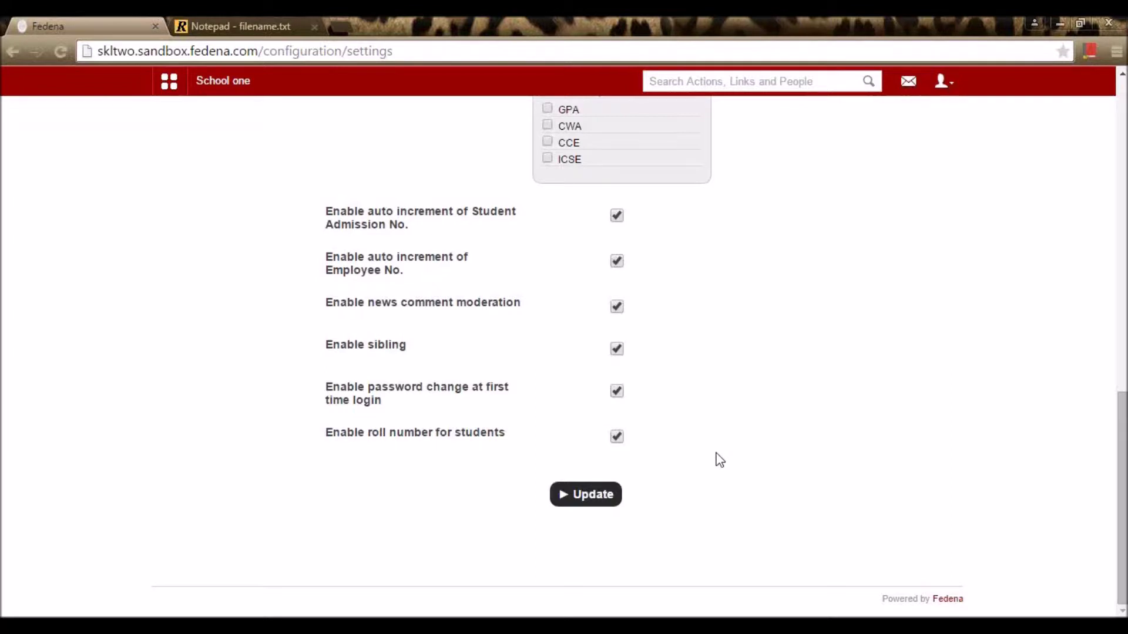
Step: Update the general settings so the header shows School Two, then show the Administration menu links
{"action": "scroll", "coordinate": [716, 449], "scroll_direction": "up", "scroll_amount": 13}
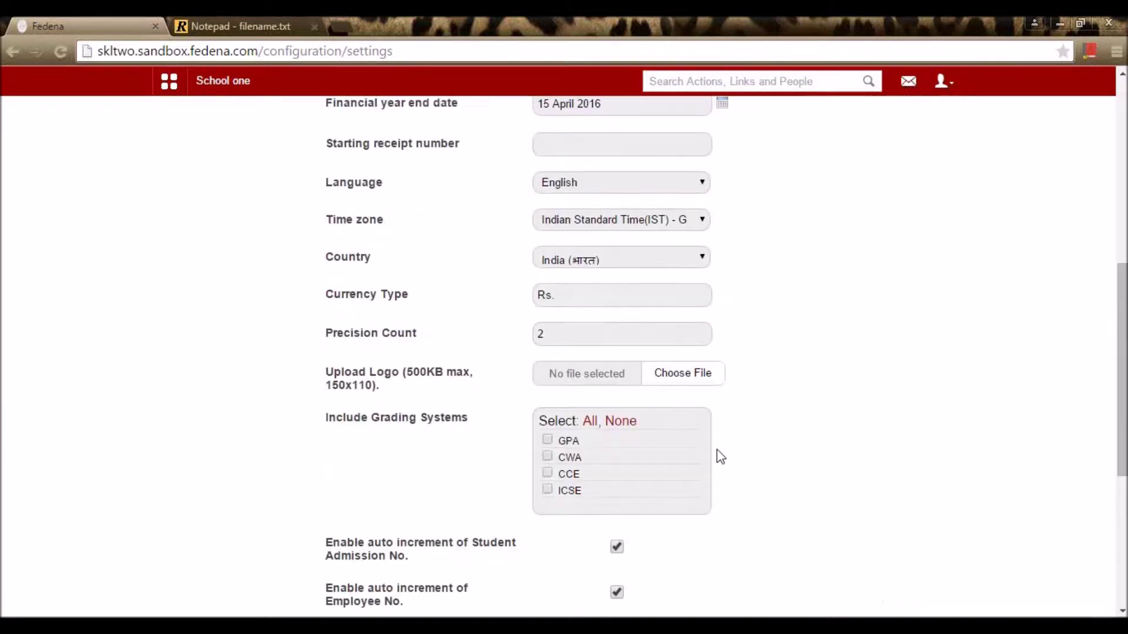
{"action": "scroll", "coordinate": [717, 449], "scroll_direction": "down", "scroll_amount": 13}
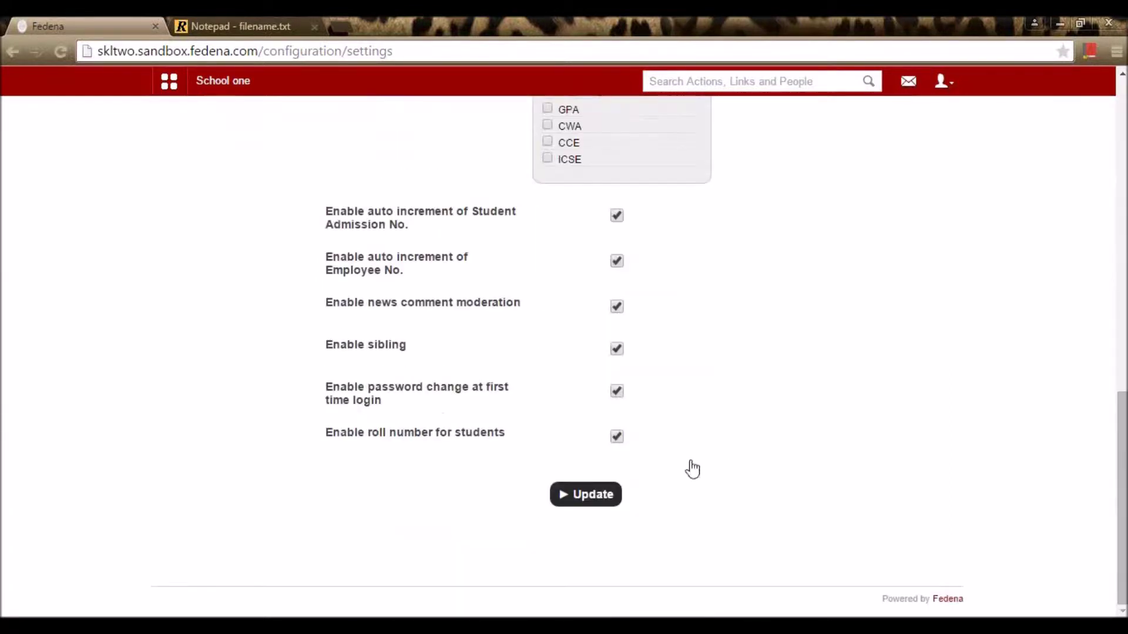
{"action": "left_click", "coordinate": [588, 503]}
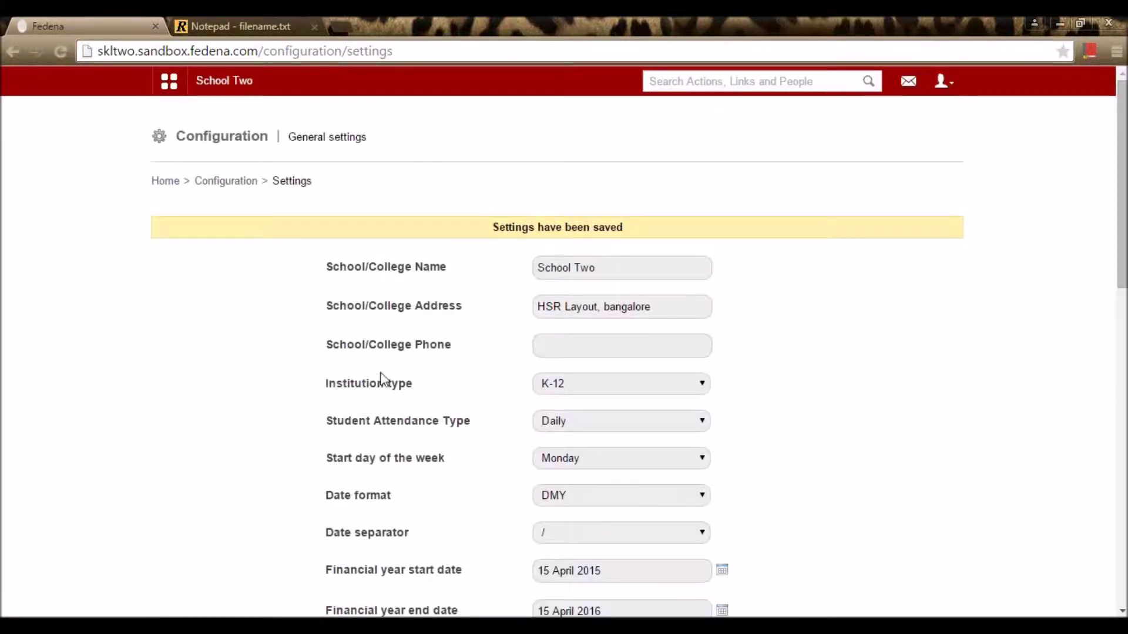
{"action": "left_click", "coordinate": [170, 93]}
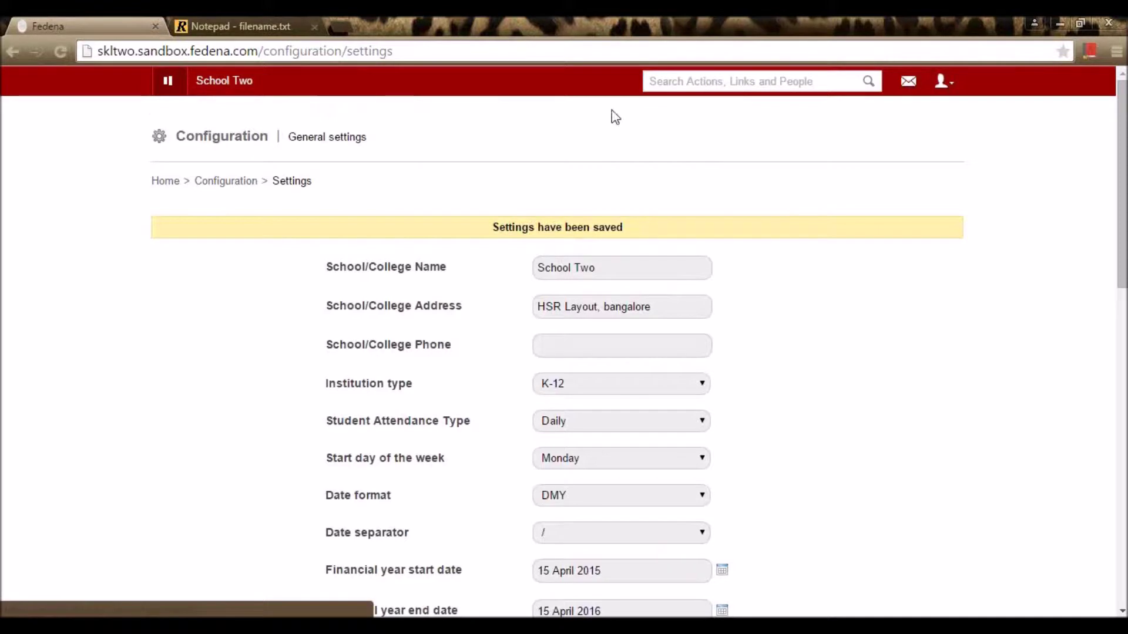
{"action": "left_click", "coordinate": [566, 122]}
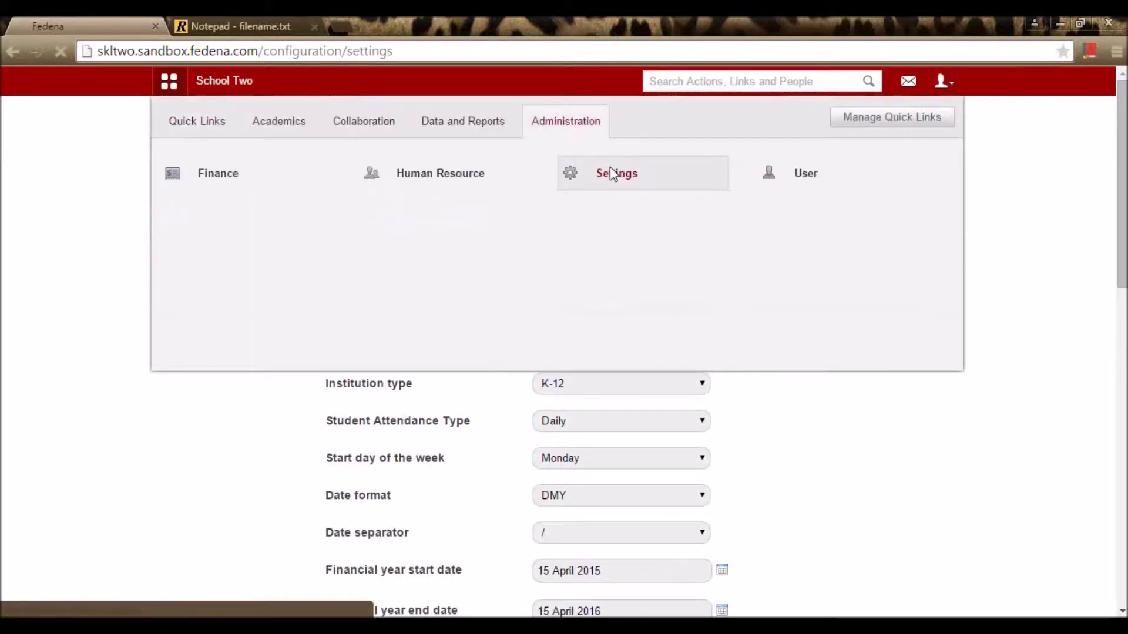
Step: Start a new class under Manage Class named Standard 3 with code STD 3
{"action": "left_click", "coordinate": [611, 173]}
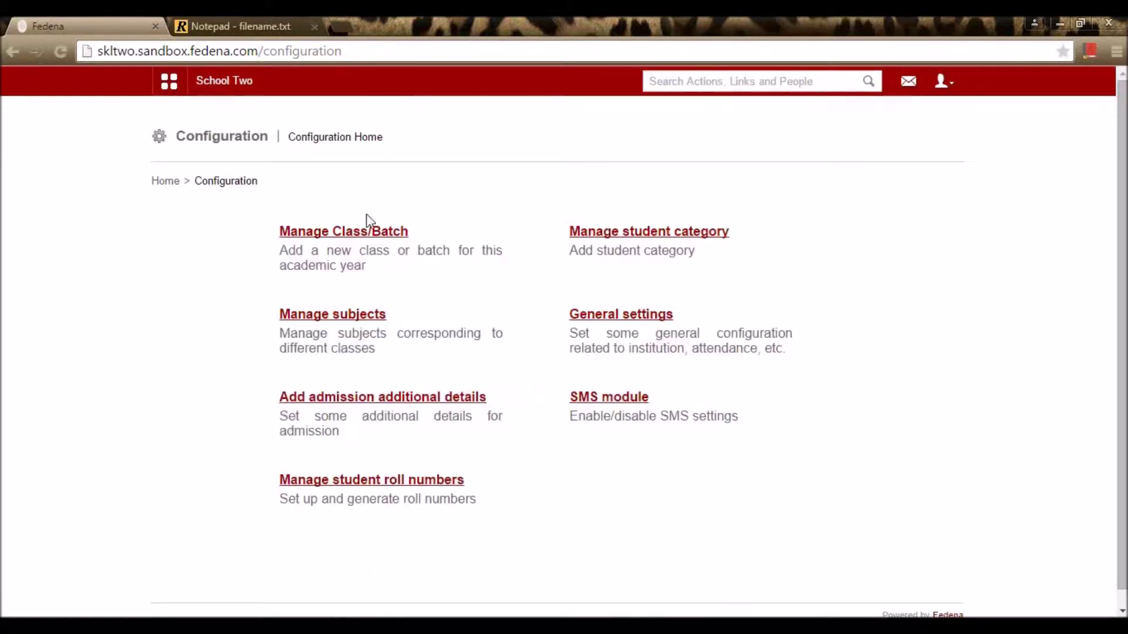
{"action": "left_click", "coordinate": [327, 237]}
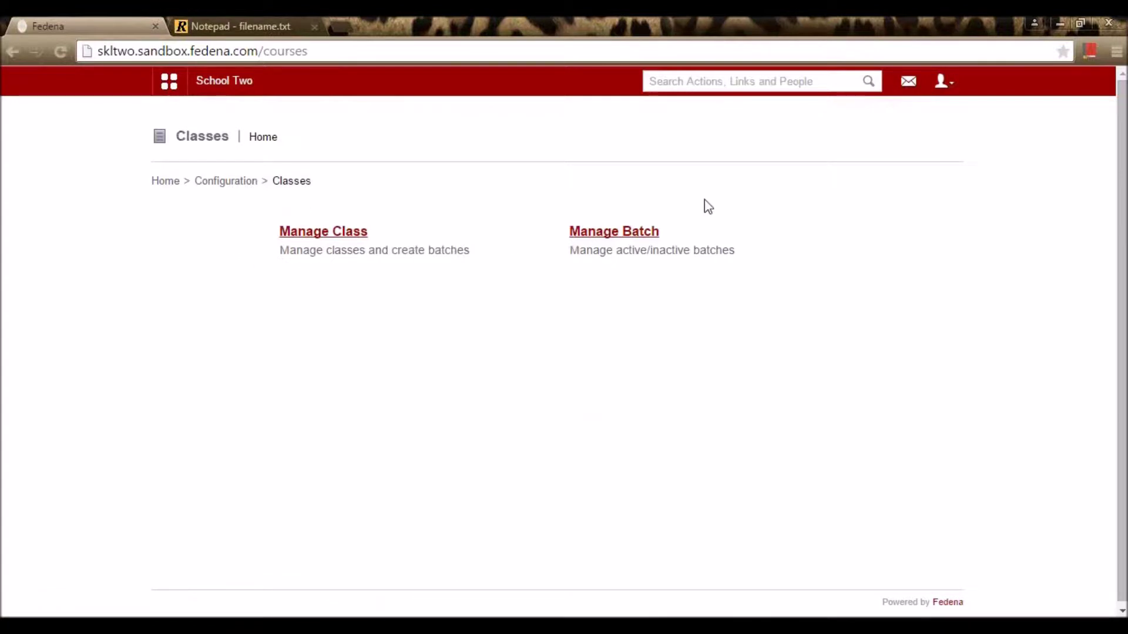
{"action": "left_click", "coordinate": [357, 241]}
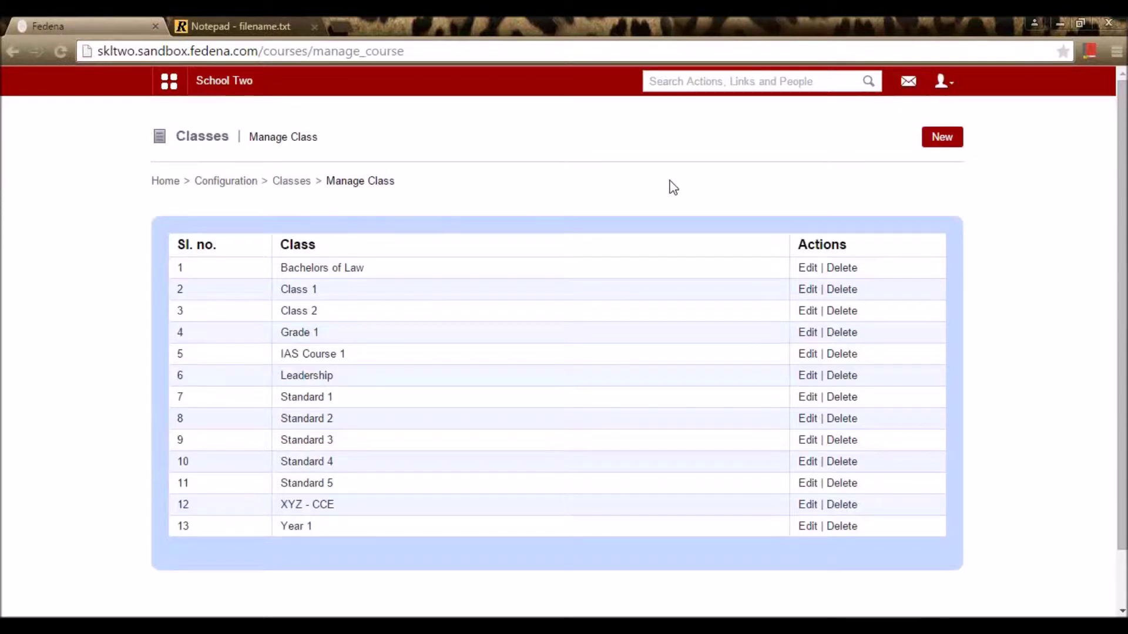
{"action": "left_click", "coordinate": [954, 143]}
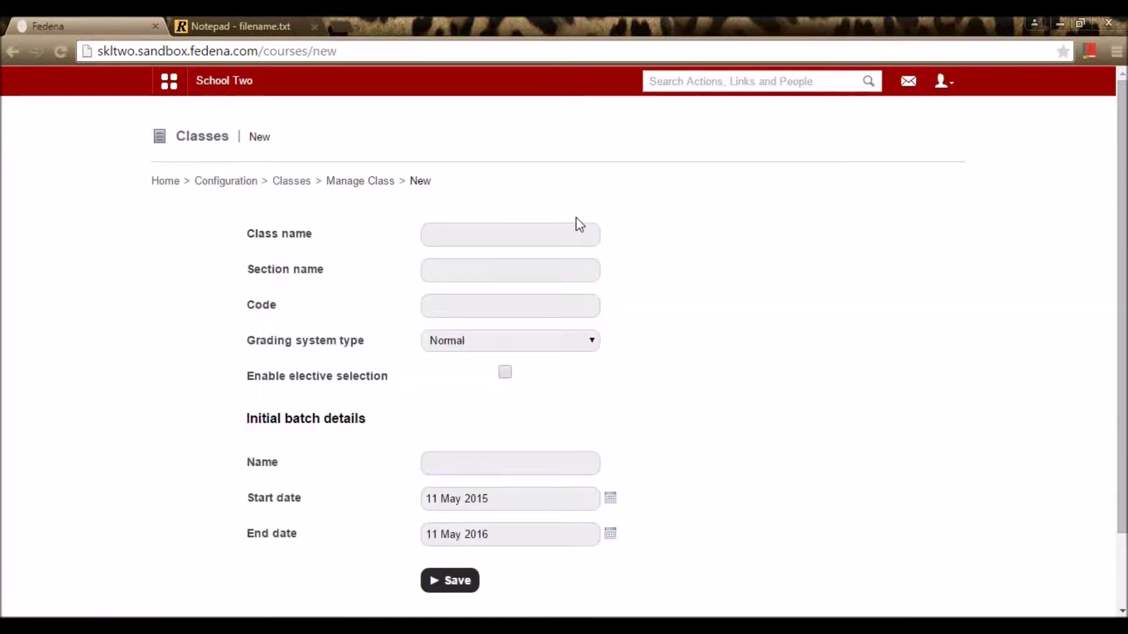
{"action": "left_click", "coordinate": [578, 235]}
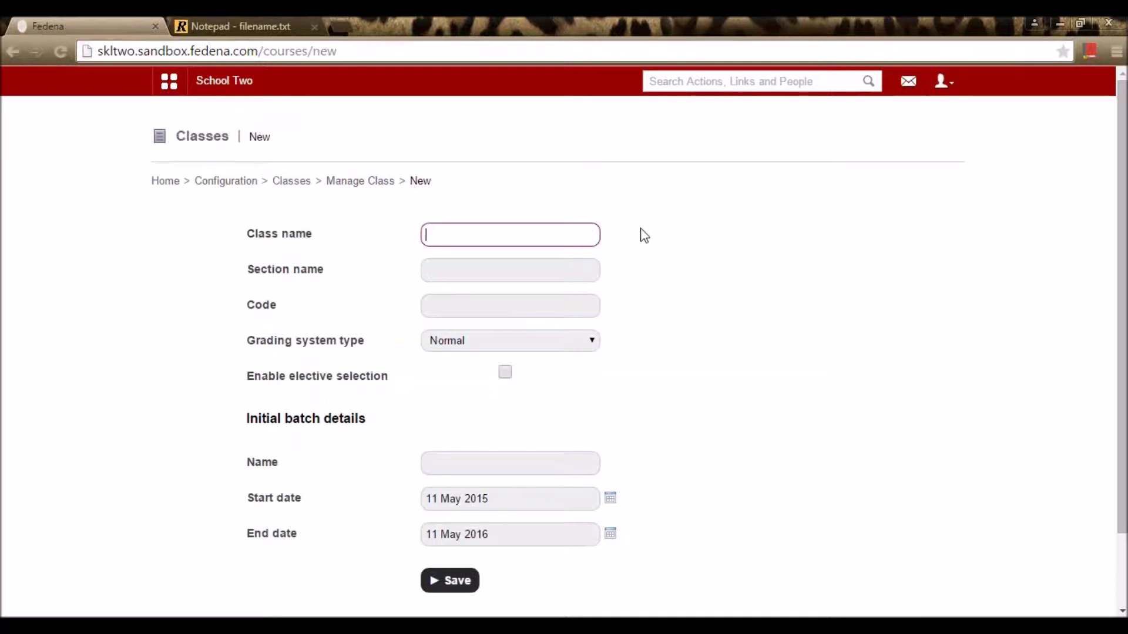
{"action": "type", "text": "St"}
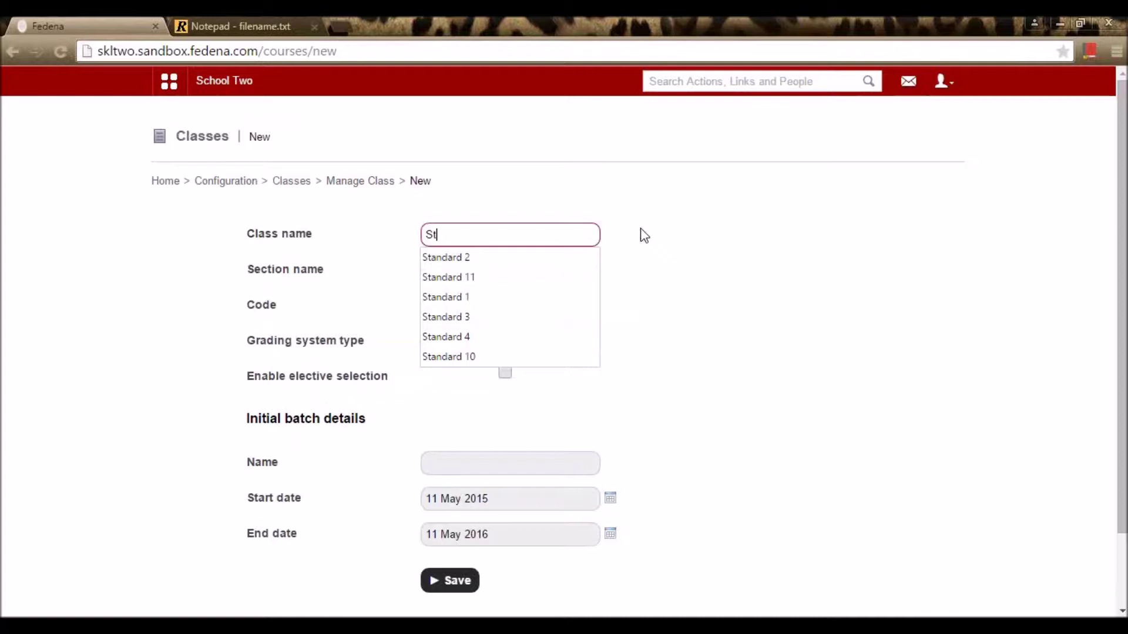
{"action": "type", "text": "andard 3"}
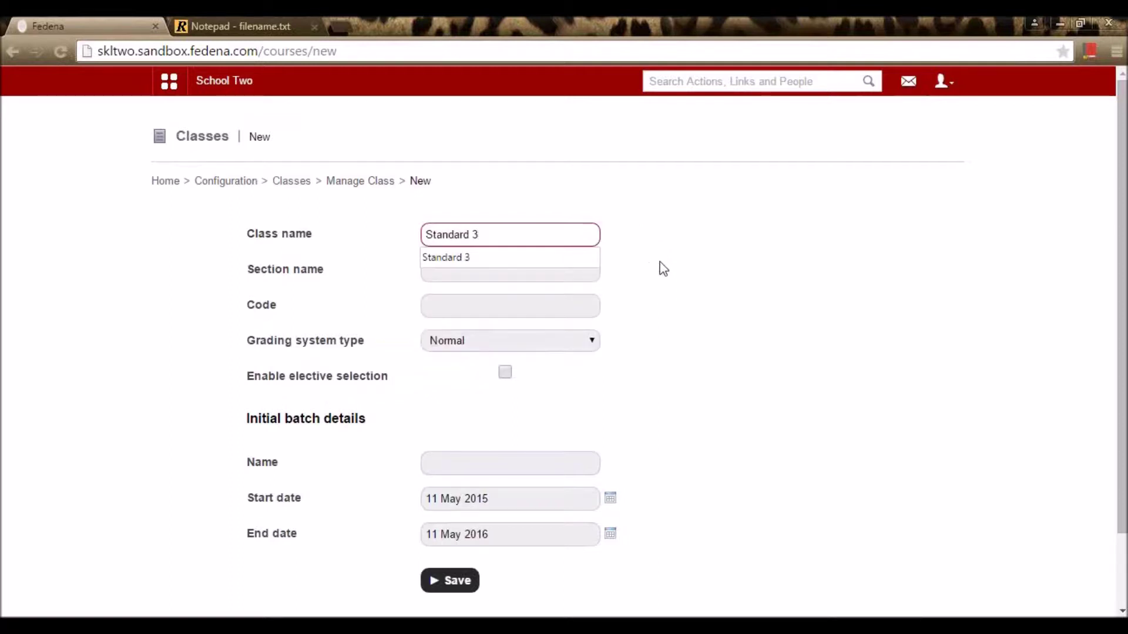
{"action": "left_click", "coordinate": [646, 276]}
{"action": "left_click", "coordinate": [452, 305]}
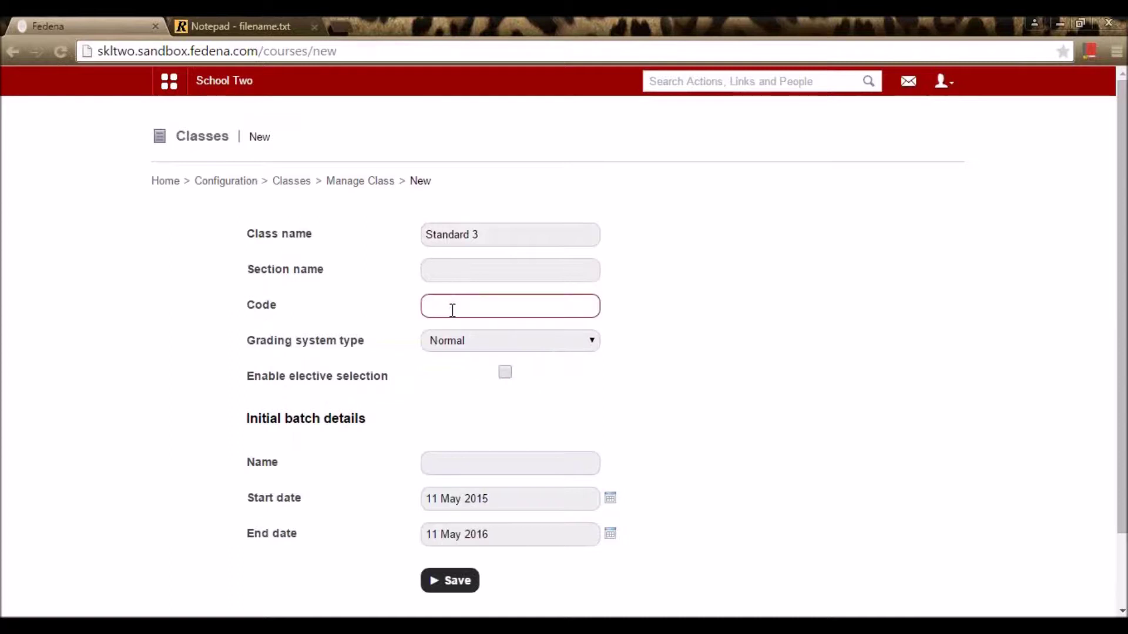
{"action": "type", "text": "STD"}
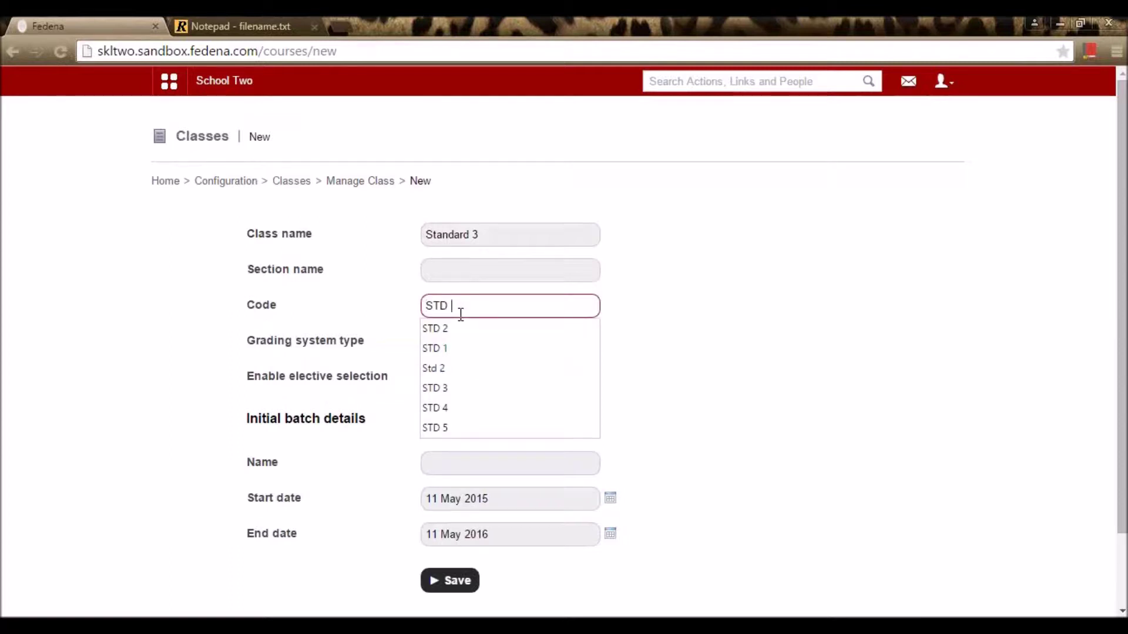
{"action": "type", "text": " 3"}
{"action": "left_click", "coordinate": [592, 327]}
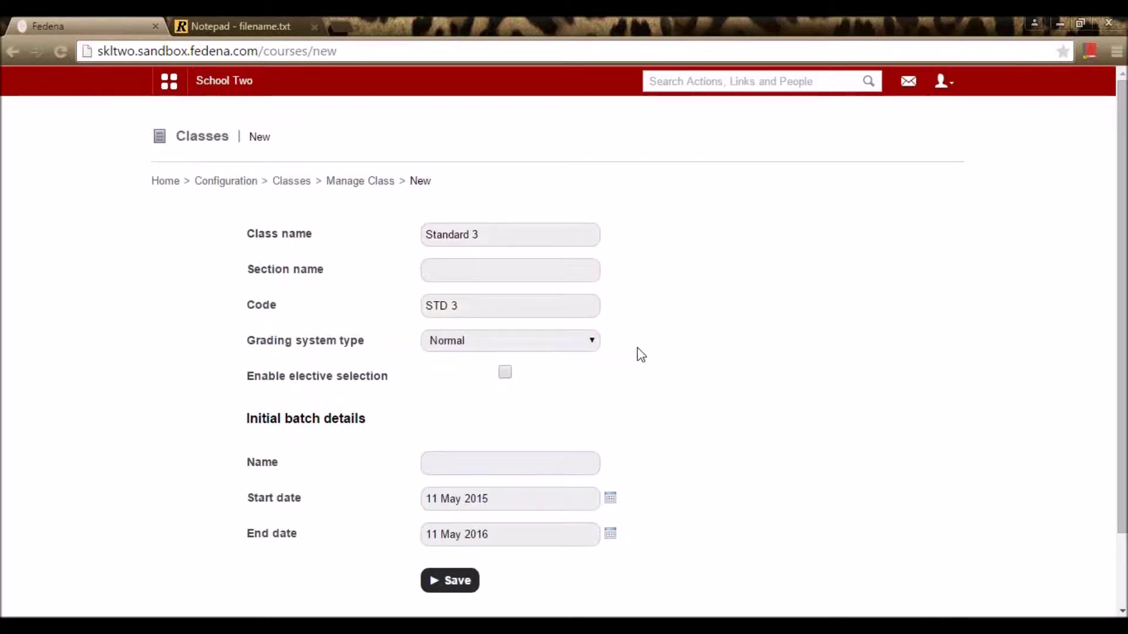
Step: Keep Normal grading, name the initial batch A 15-16, and save the class
{"action": "left_click", "coordinate": [543, 342]}
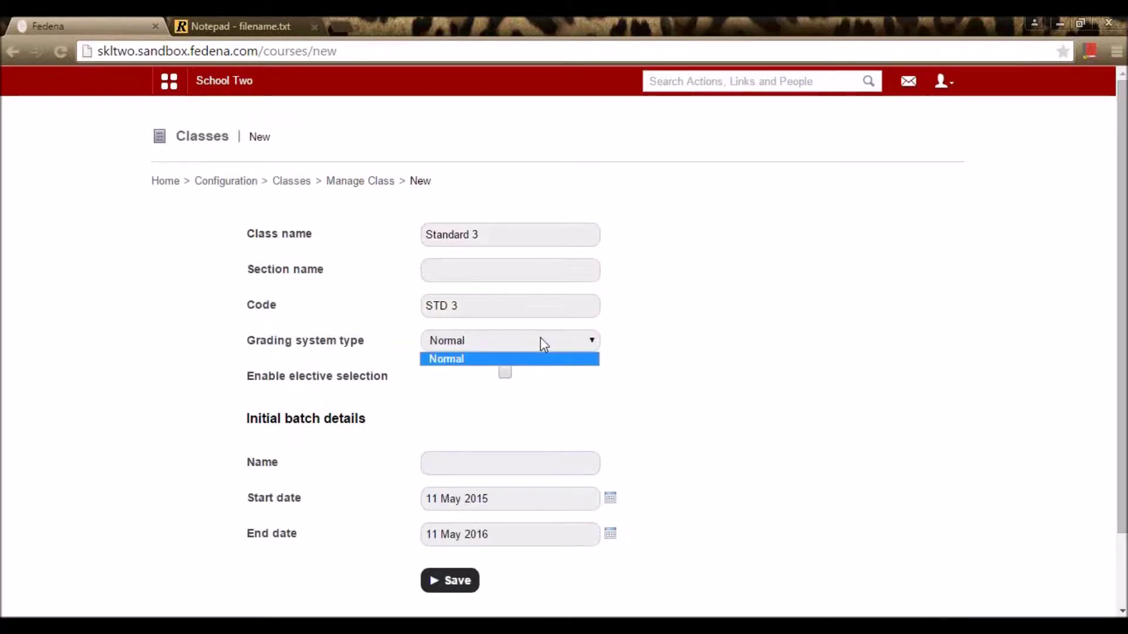
{"action": "left_click", "coordinate": [587, 359]}
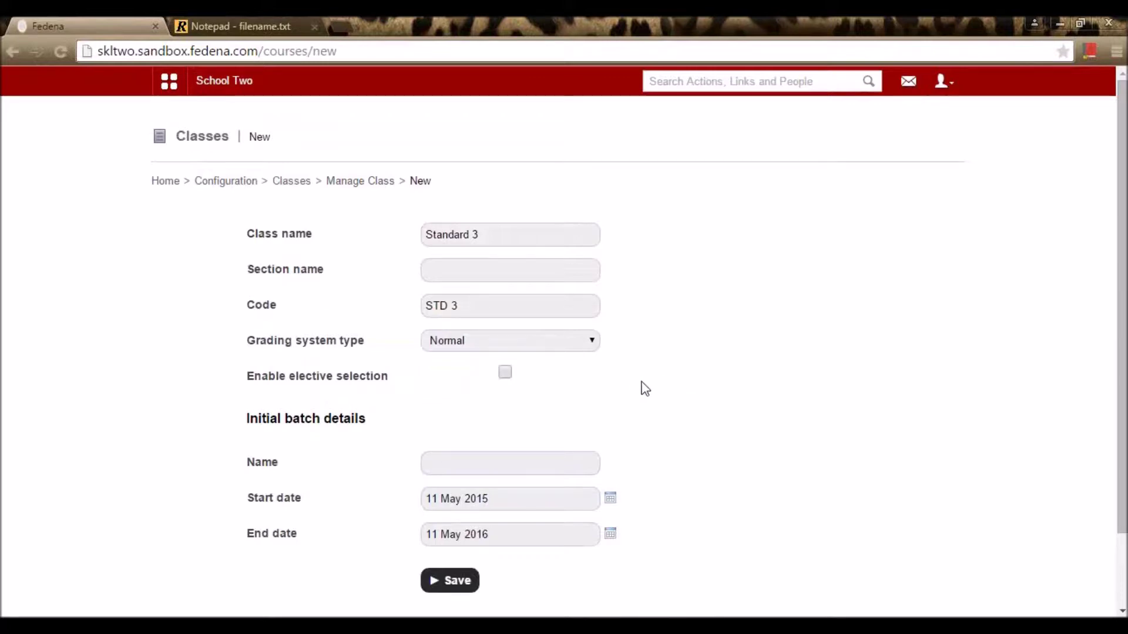
{"action": "scroll", "coordinate": [588, 376], "scroll_direction": "down", "scroll_amount": 2}
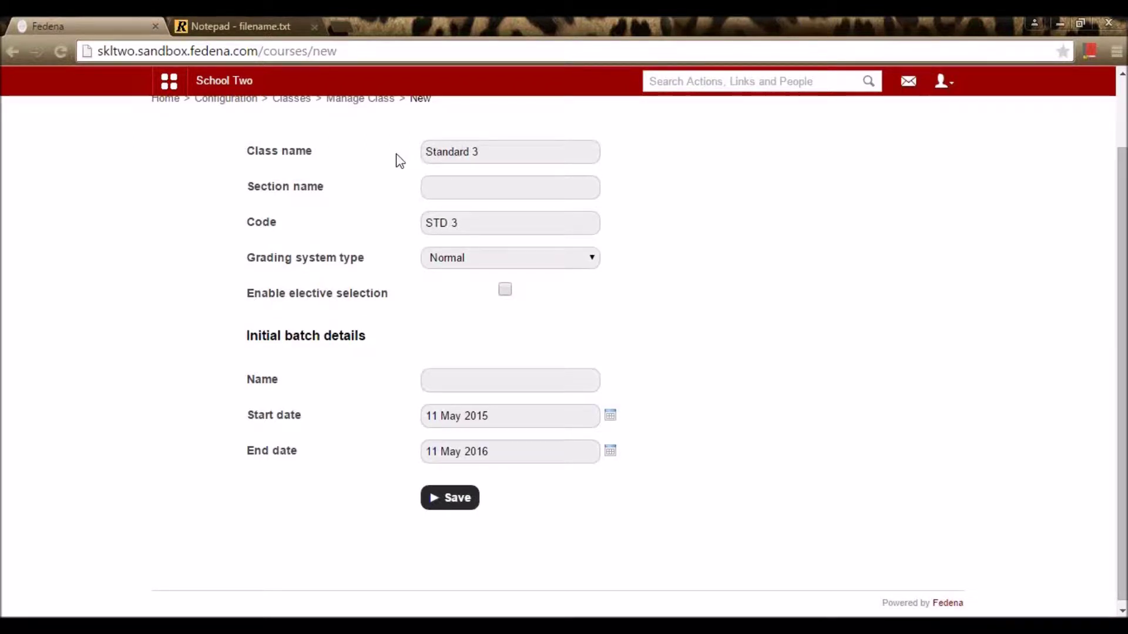
{"action": "left_click", "coordinate": [460, 381]}
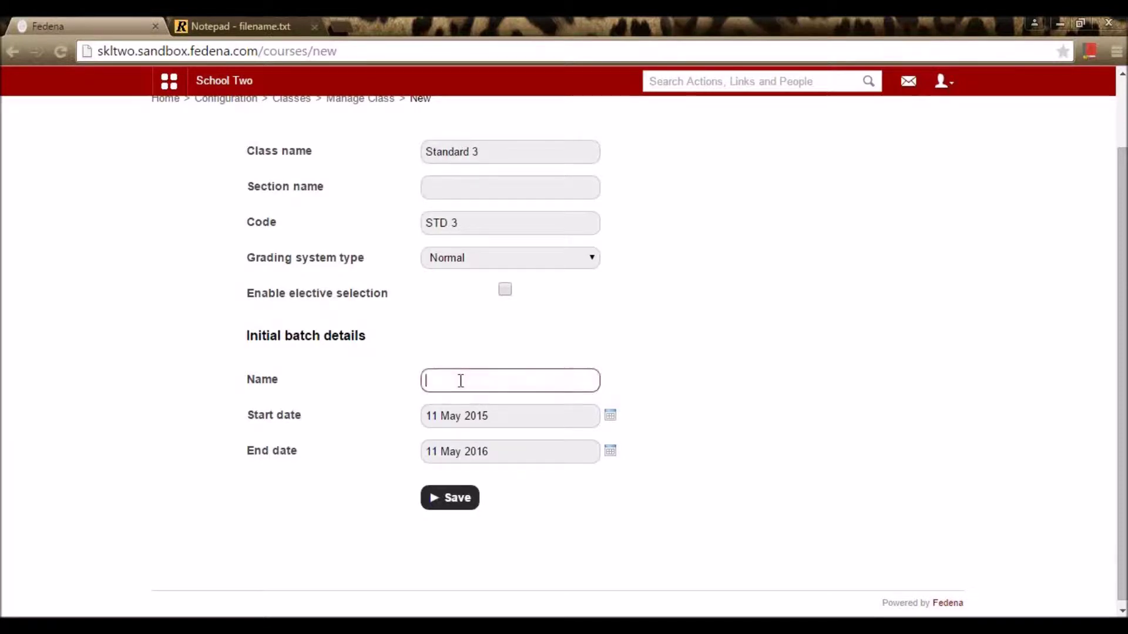
{"action": "type", "text": "A"}
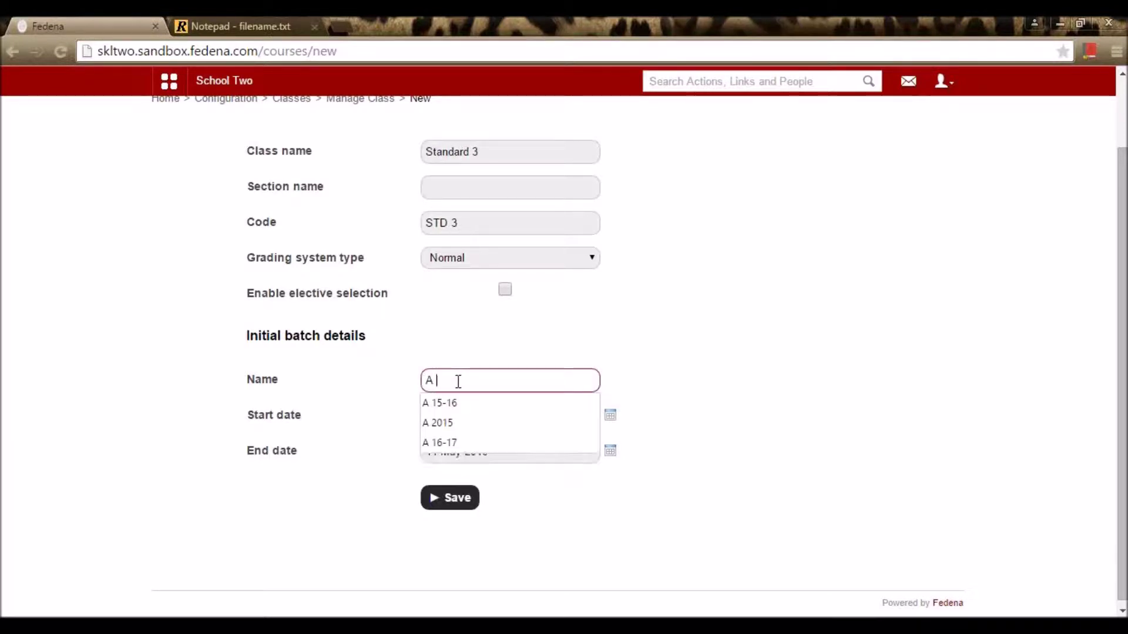
{"action": "left_click", "coordinate": [457, 405]}
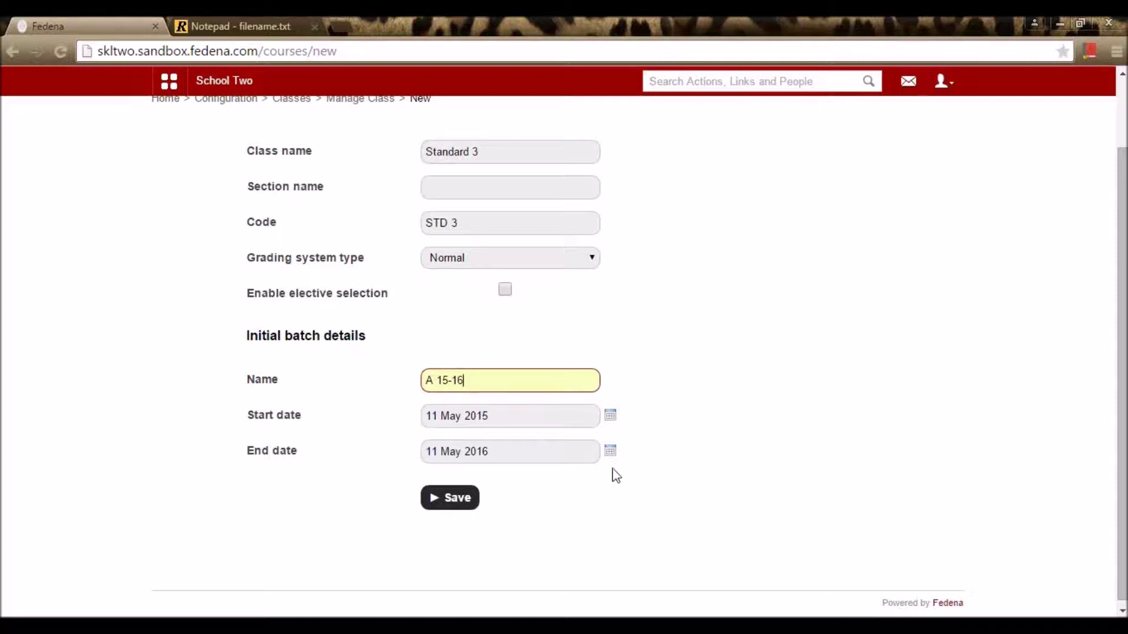
{"action": "left_click", "coordinate": [448, 503]}
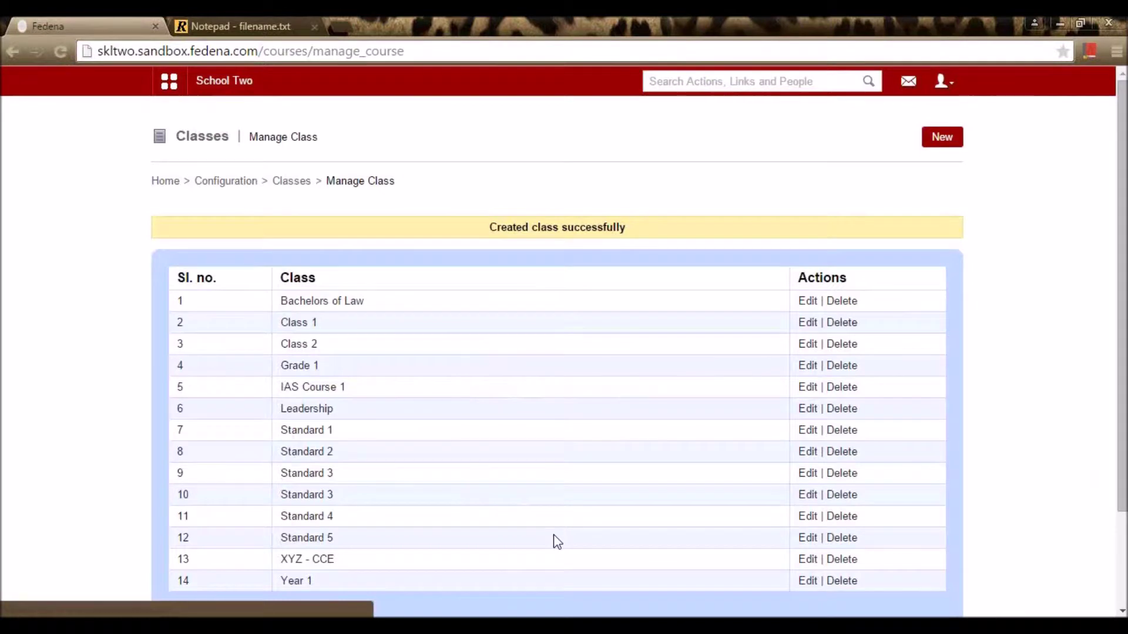
Step: Open the new Standard 3 class from the class list and start a new batch for it
{"action": "scroll", "coordinate": [553, 534], "scroll_direction": "down", "scroll_amount": 2}
{"action": "scroll", "coordinate": [556, 488], "scroll_direction": "up", "scroll_amount": 2}
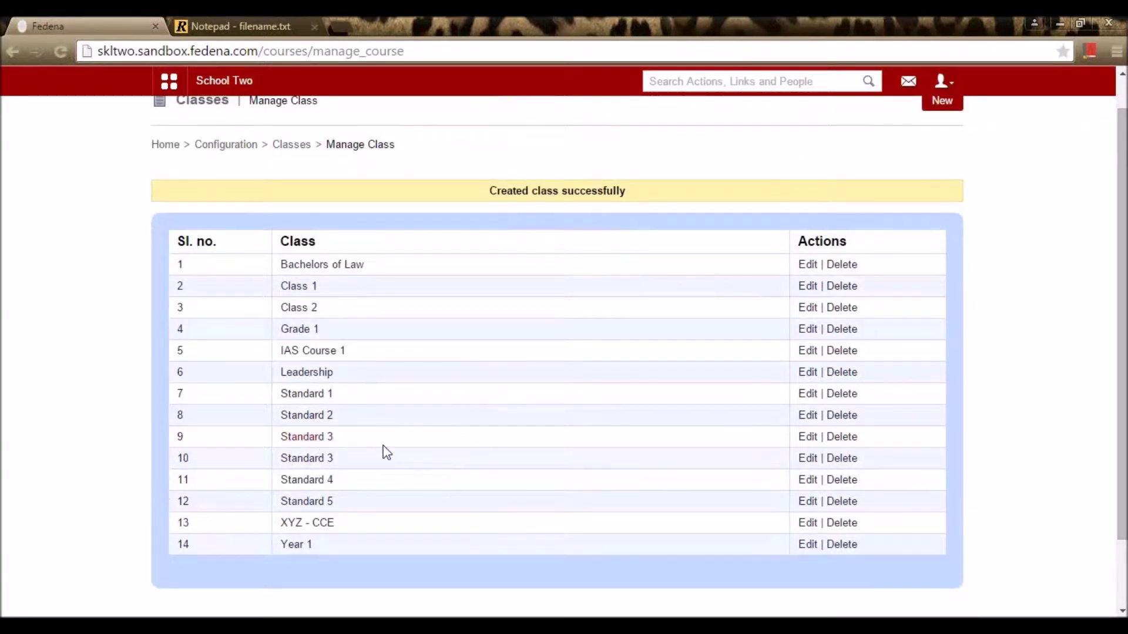
{"action": "left_click", "coordinate": [307, 441]}
{"action": "key", "text": "alt+Left"}
{"action": "left_click", "coordinate": [323, 460]}
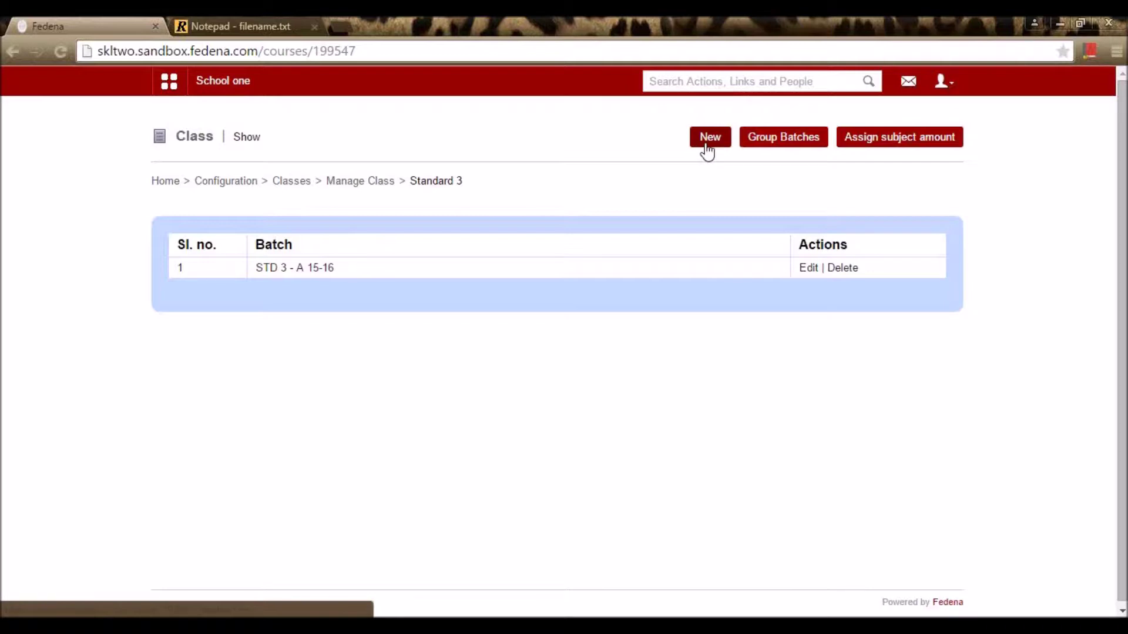
{"action": "left_click", "coordinate": [706, 145]}
Step: Save batch 'B 15 -16' with the default dates, importing the previous batch's fees and subjects
{"action": "left_click", "coordinate": [418, 235]}
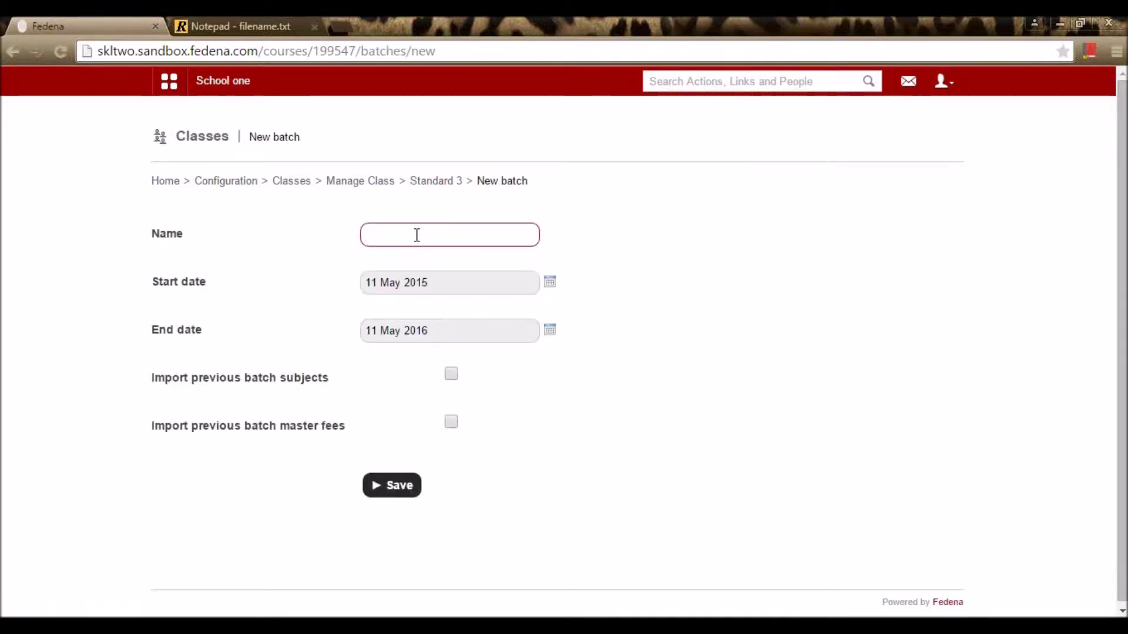
{"action": "type", "text": "B 1"}
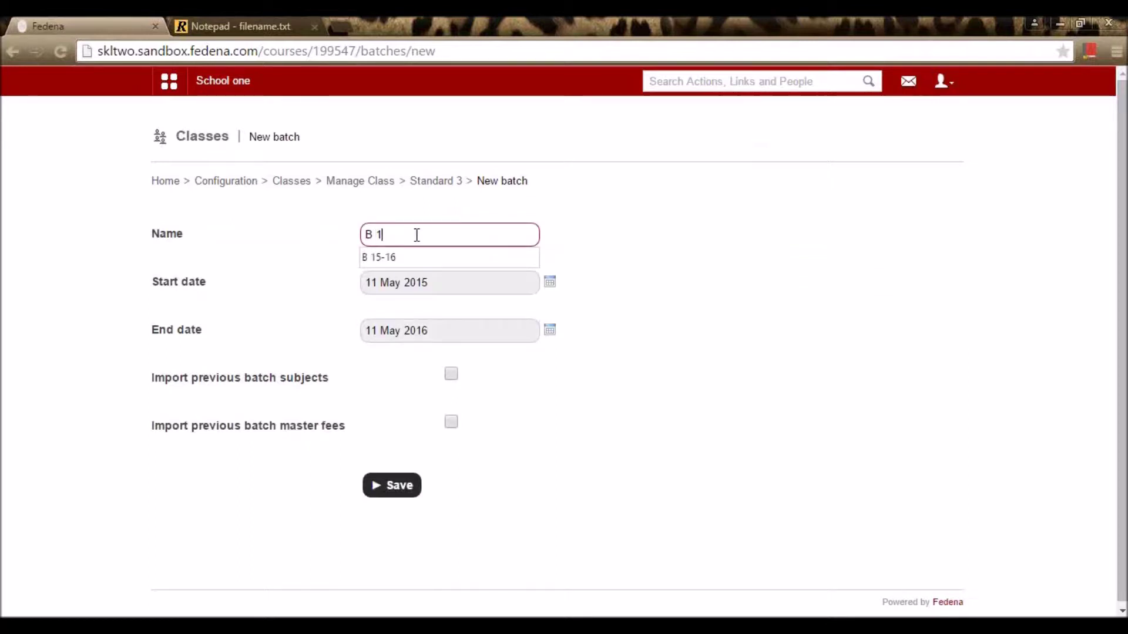
{"action": "type", "text": "5 -16"}
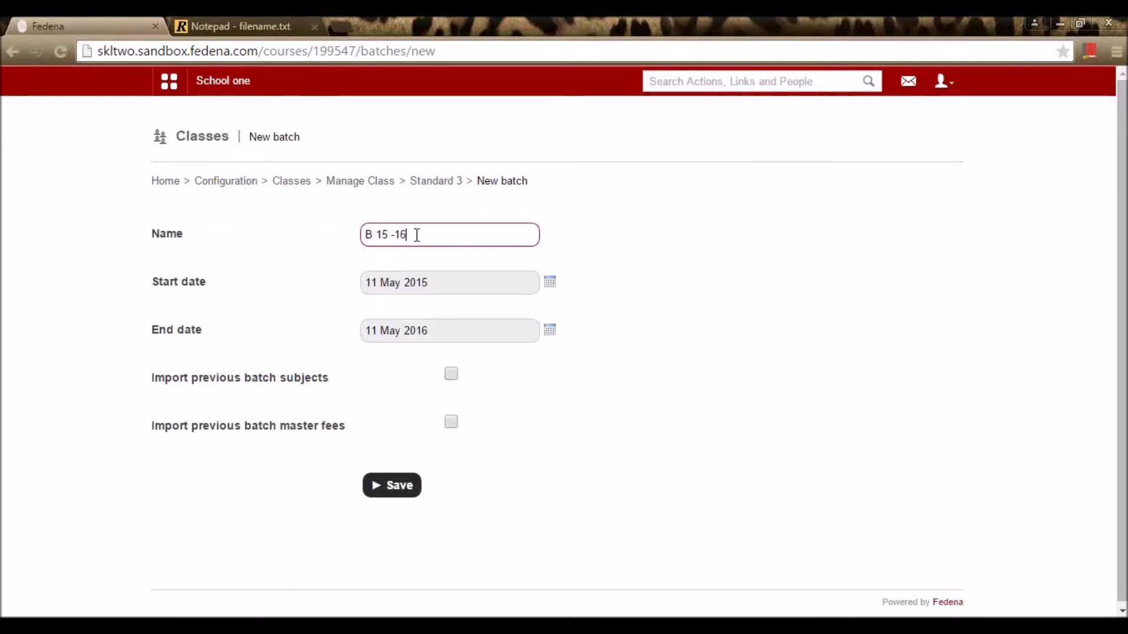
{"action": "left_click", "coordinate": [552, 283]}
{"action": "left_click", "coordinate": [581, 286]}
{"action": "left_click", "coordinate": [548, 344]}
{"action": "left_click", "coordinate": [619, 315]}
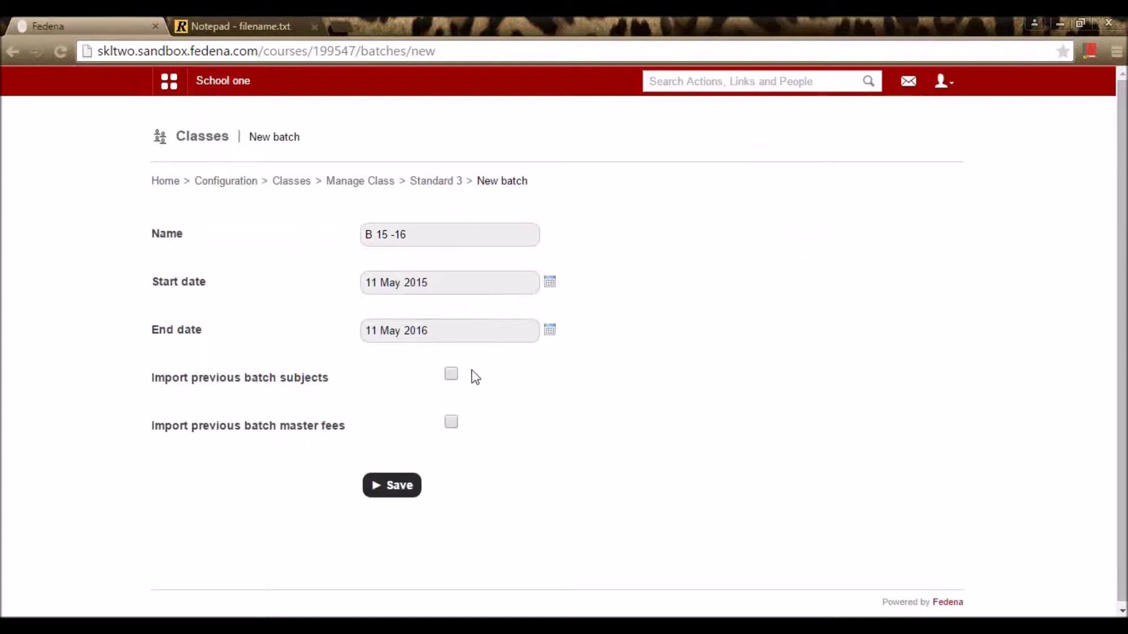
{"action": "left_click", "coordinate": [455, 428]}
{"action": "left_click", "coordinate": [452, 381]}
{"action": "left_click", "coordinate": [397, 491]}
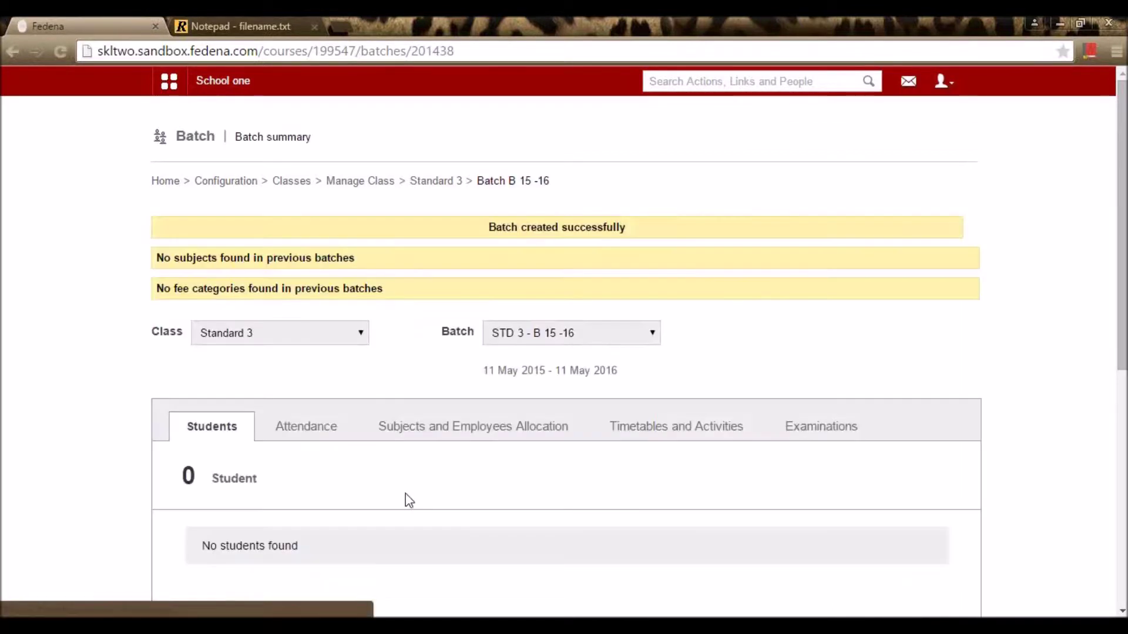
Step: Go back through Standard 3 and Classes to the Configuration home page
{"action": "left_click", "coordinate": [434, 185]}
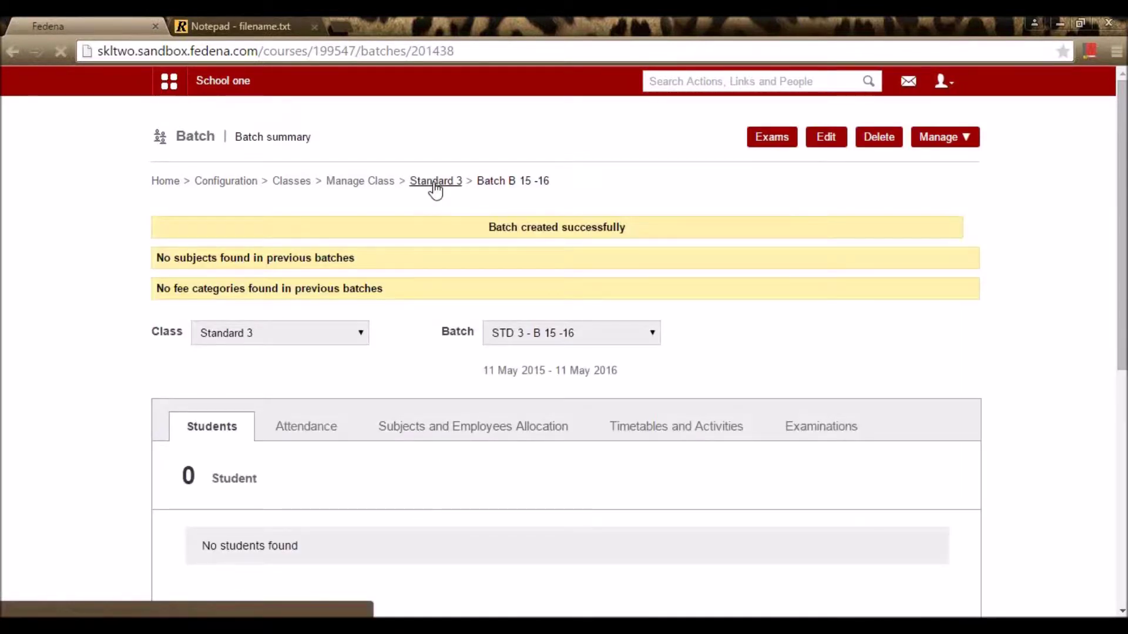
{"action": "left_click", "coordinate": [277, 184]}
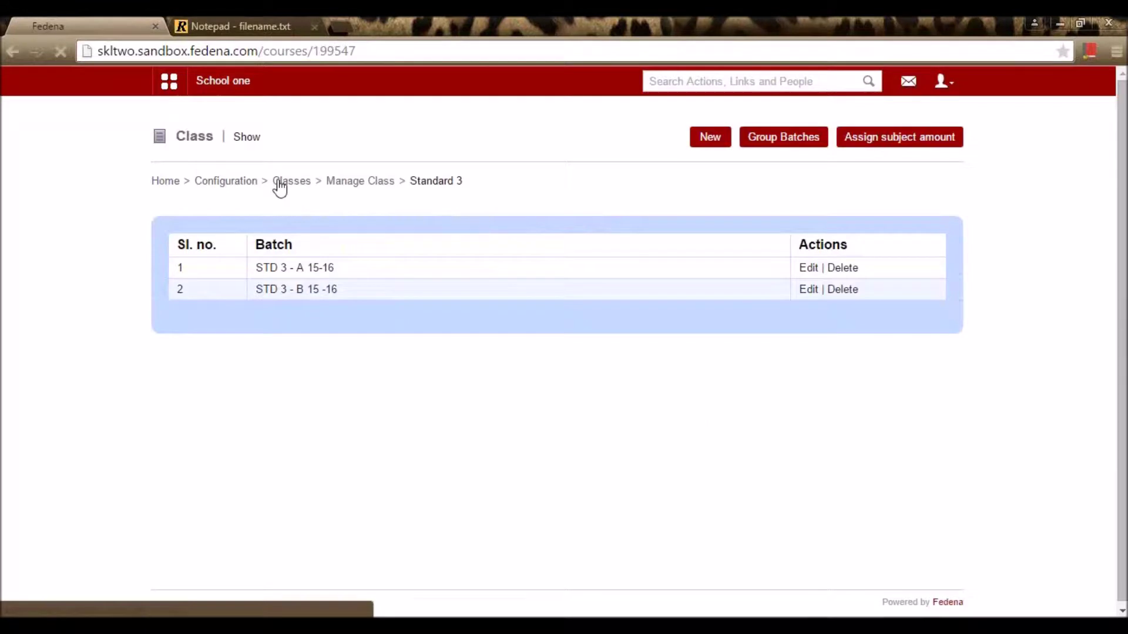
{"action": "left_click", "coordinate": [243, 189]}
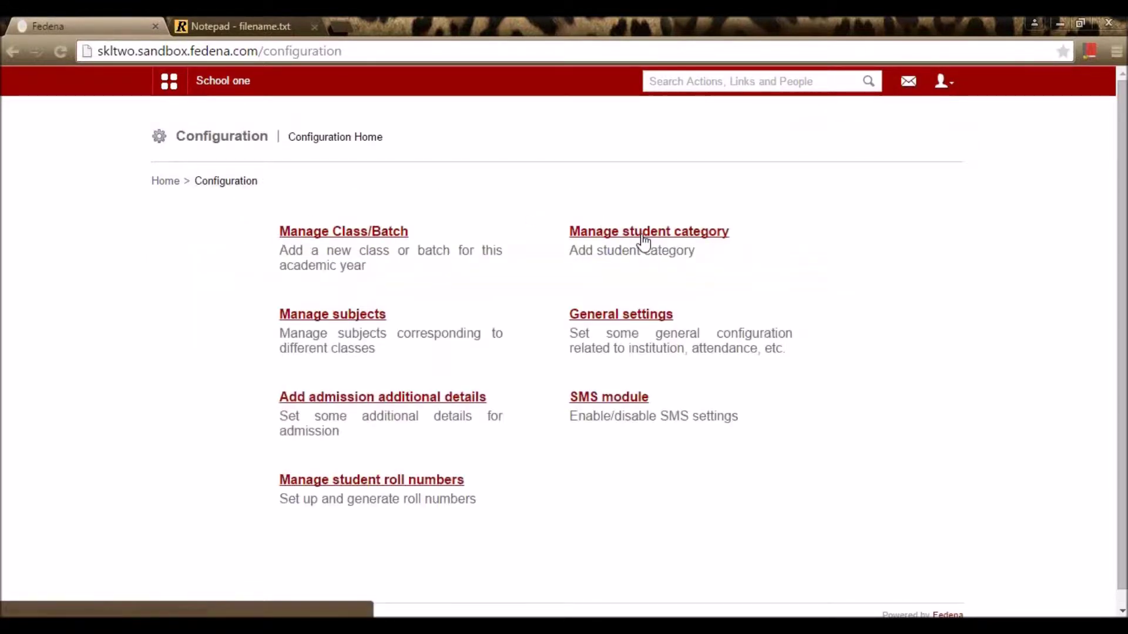
Step: Edit and resave the Siblings student category, then go back to Configuration
{"action": "left_click", "coordinate": [643, 238]}
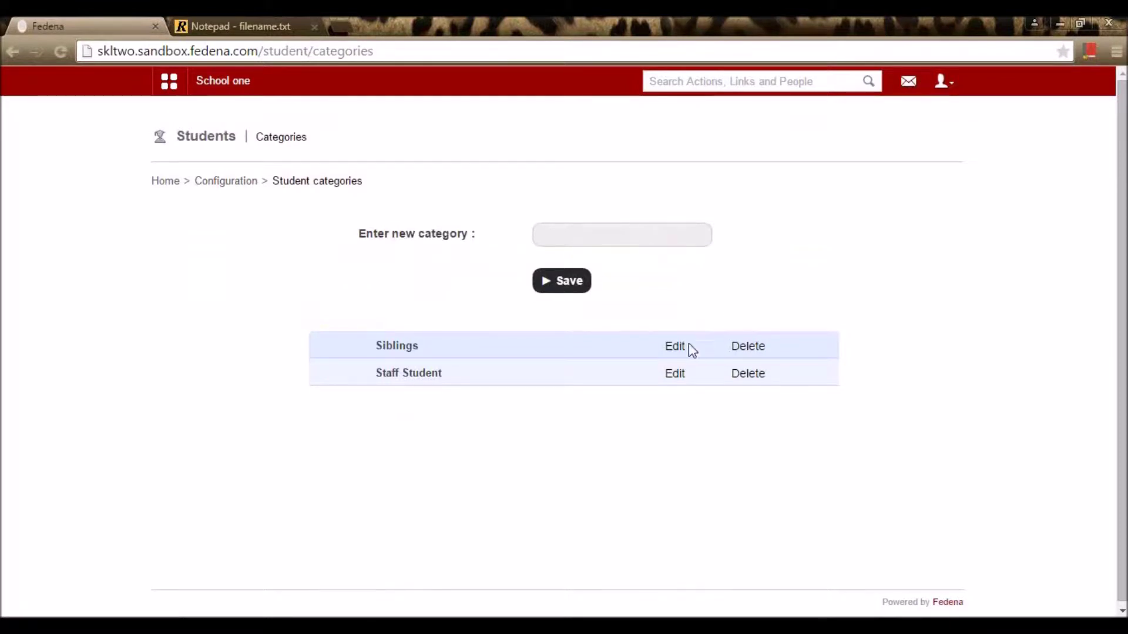
{"action": "left_click", "coordinate": [674, 348]}
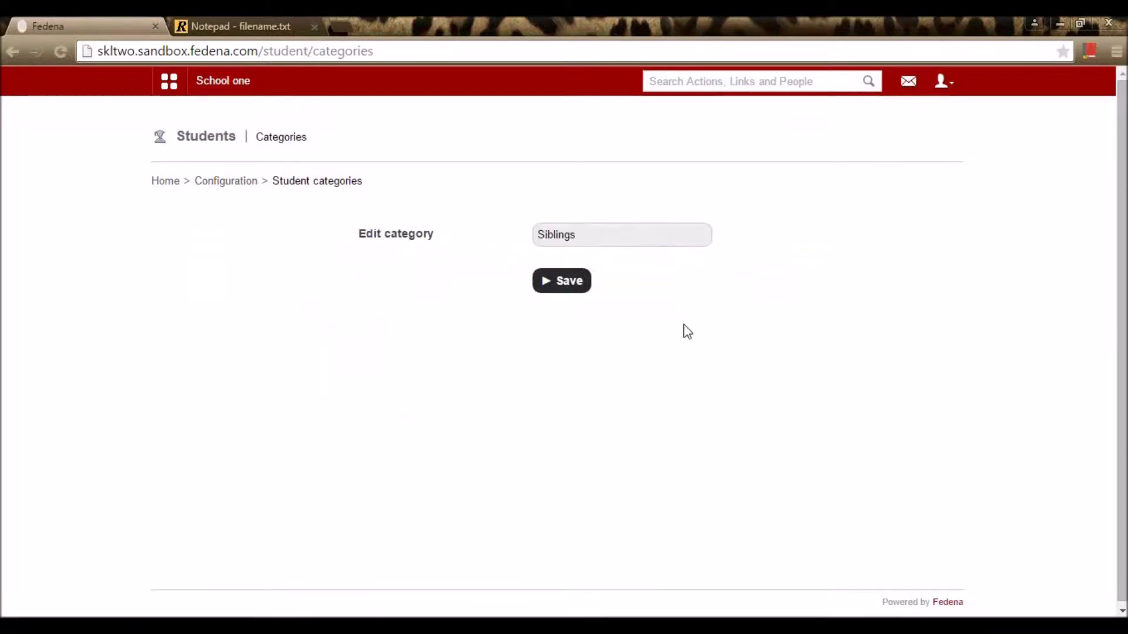
{"action": "left_click", "coordinate": [578, 236]}
{"action": "double_click", "coordinate": [578, 236]}
{"action": "left_click", "coordinate": [756, 320]}
{"action": "left_click", "coordinate": [572, 286]}
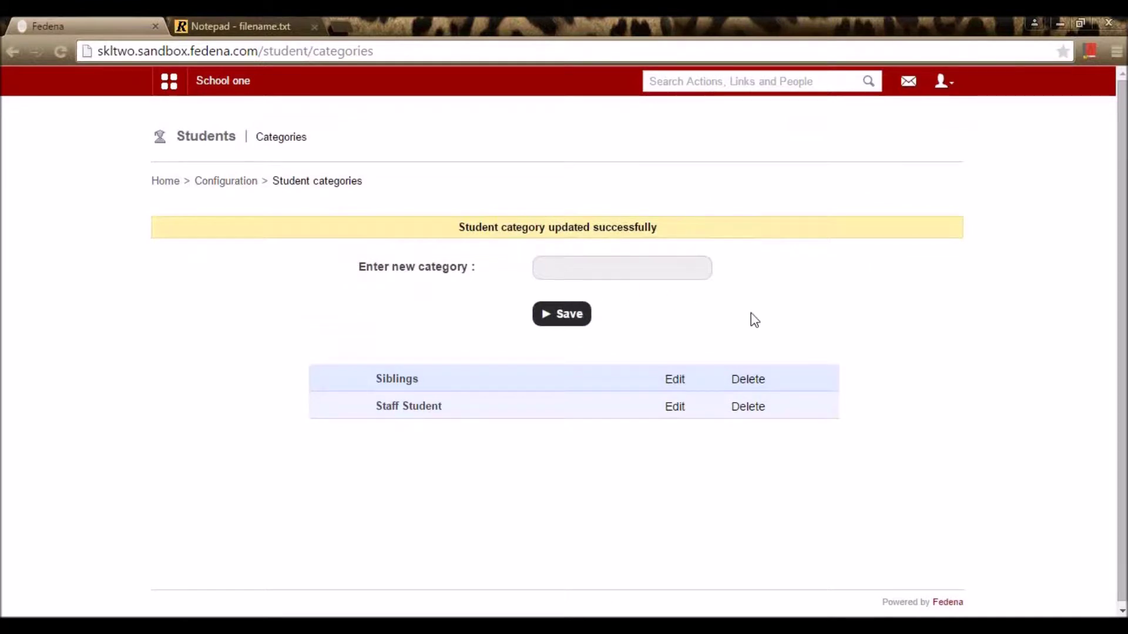
{"action": "scroll", "coordinate": [532, 411], "scroll_direction": "down", "scroll_amount": 1}
{"action": "scroll", "coordinate": [544, 473], "scroll_direction": "up", "scroll_amount": 1}
{"action": "left_click", "coordinate": [217, 182]}
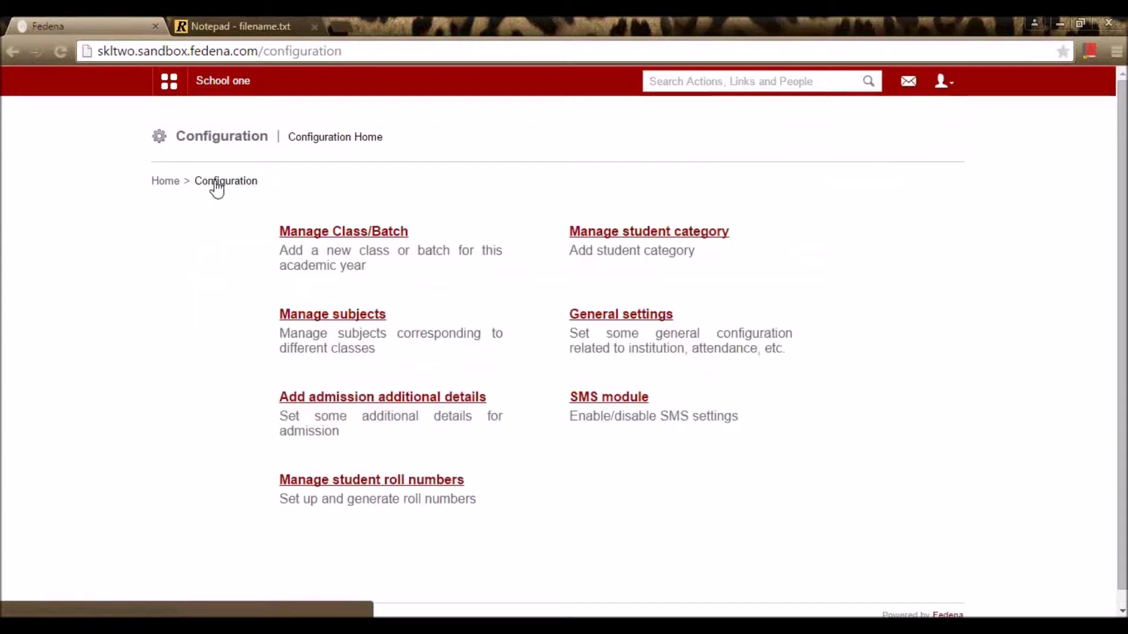
Step: Pick batch STD 3 - A 15-16 in Manage subjects and start adding a normal subject
{"action": "left_click", "coordinate": [331, 318]}
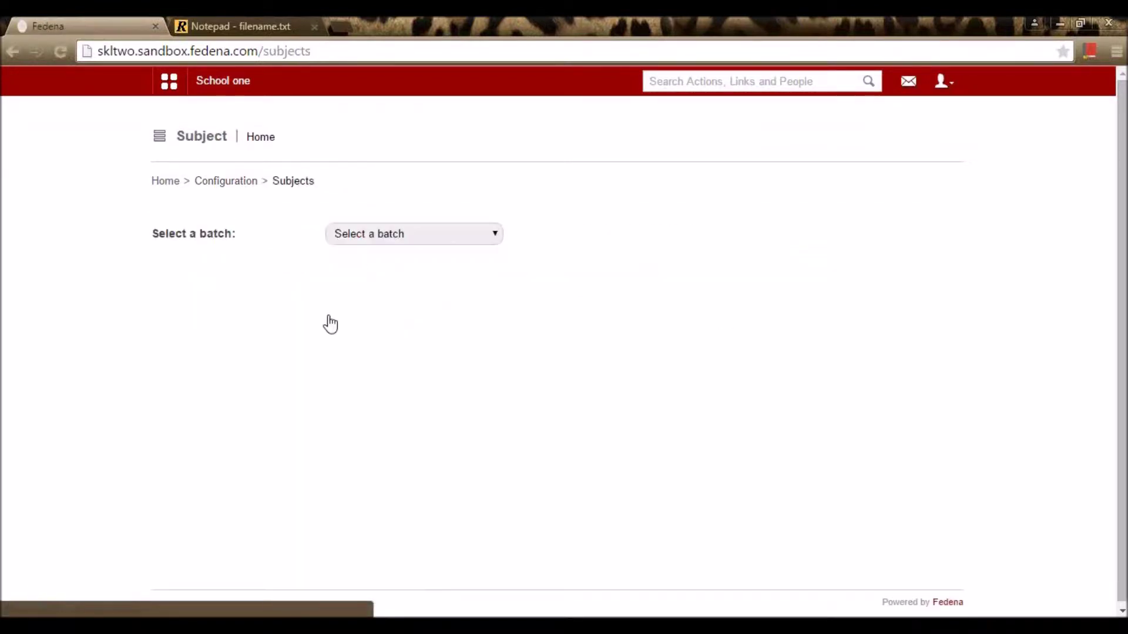
{"action": "left_click", "coordinate": [367, 234]}
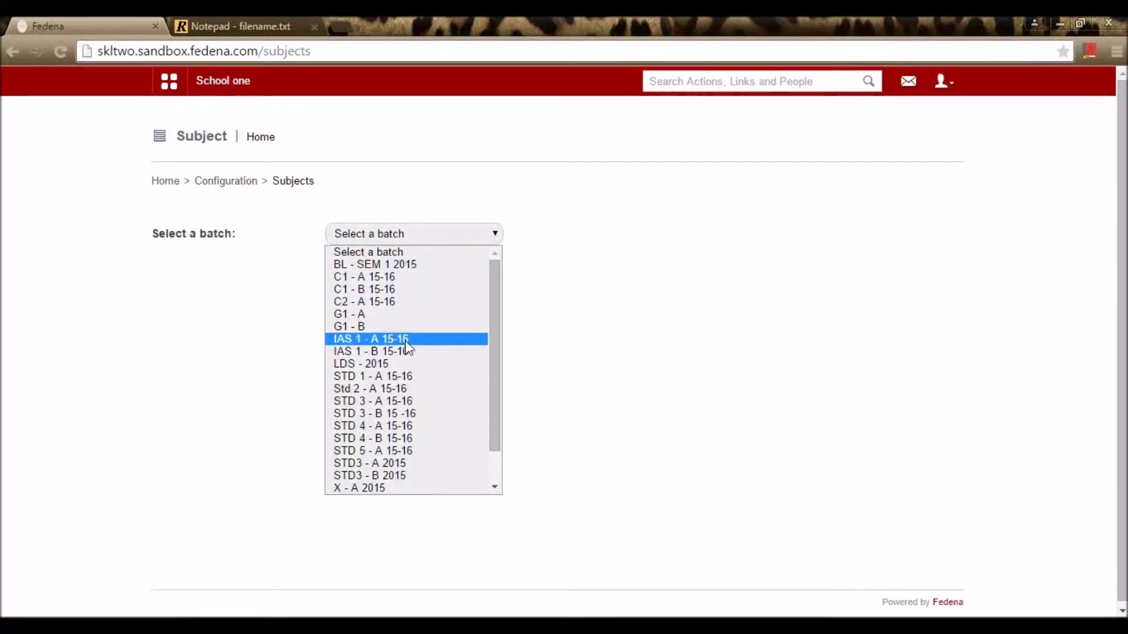
{"action": "left_click", "coordinate": [472, 404]}
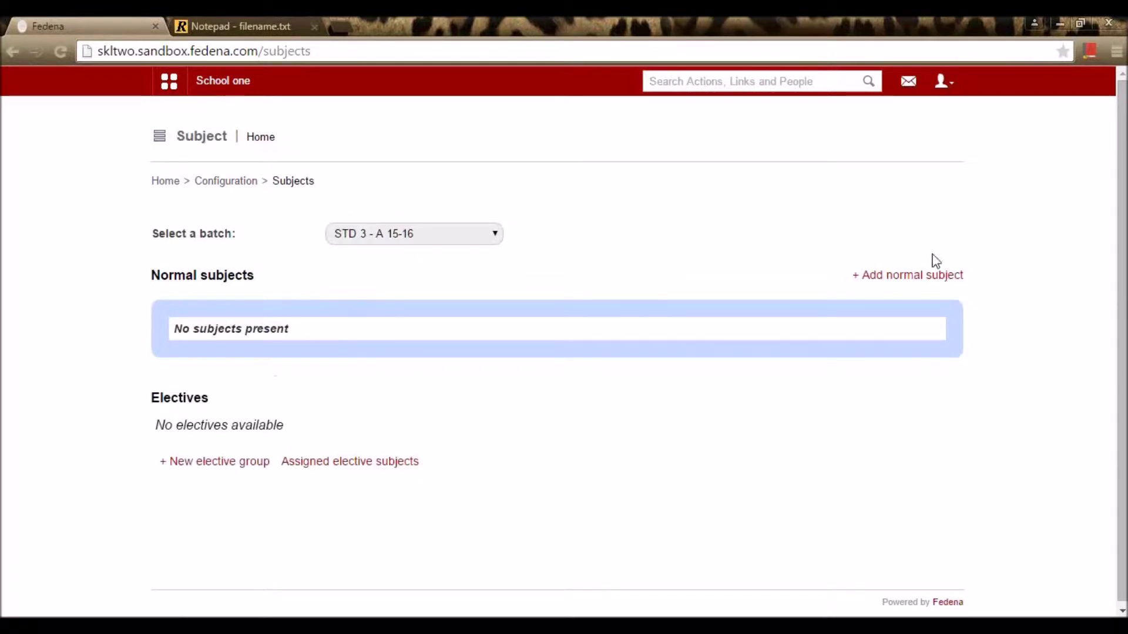
{"action": "left_click", "coordinate": [916, 280]}
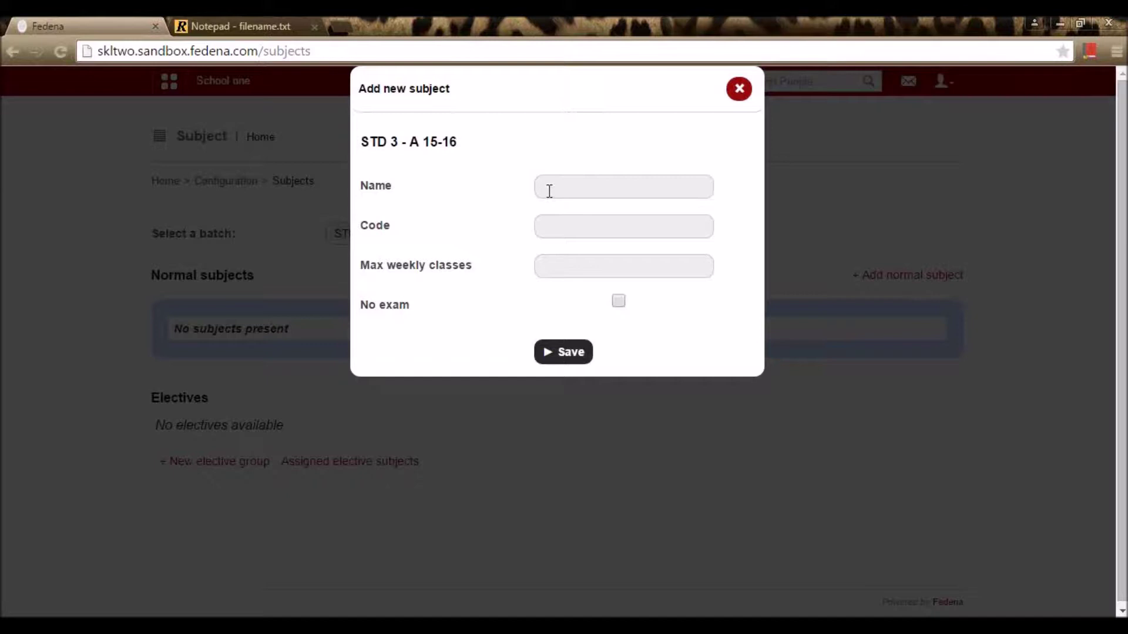
Step: Add English as a normal subject with code Eng and 4 max weekly classes
{"action": "left_click", "coordinate": [550, 189]}
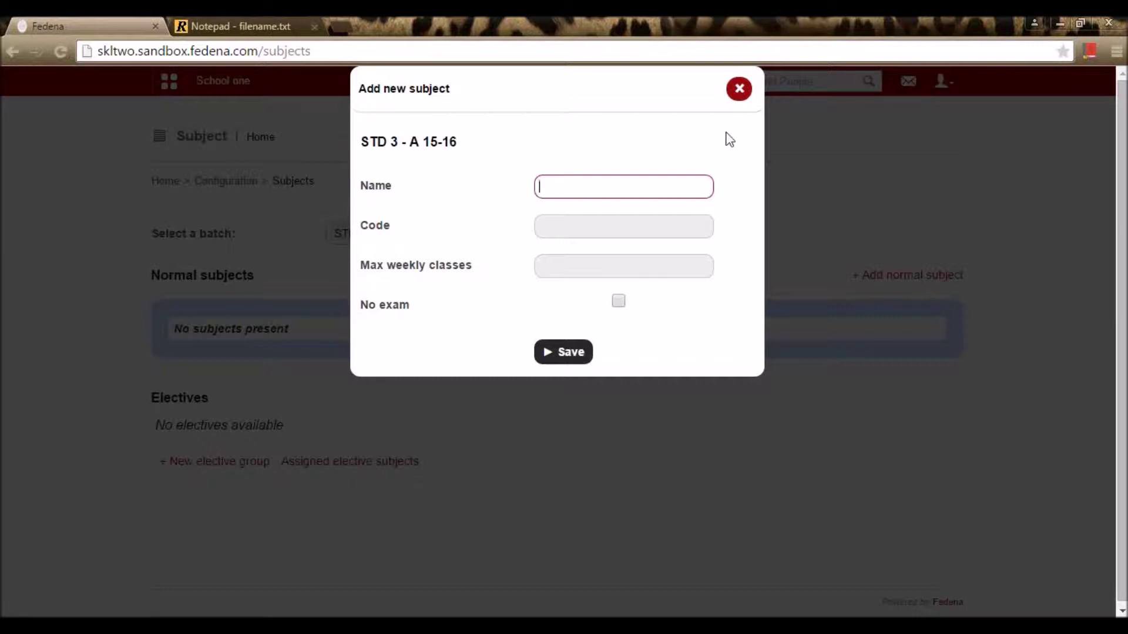
{"action": "type", "text": "English"}
{"action": "key", "text": "Tab"}
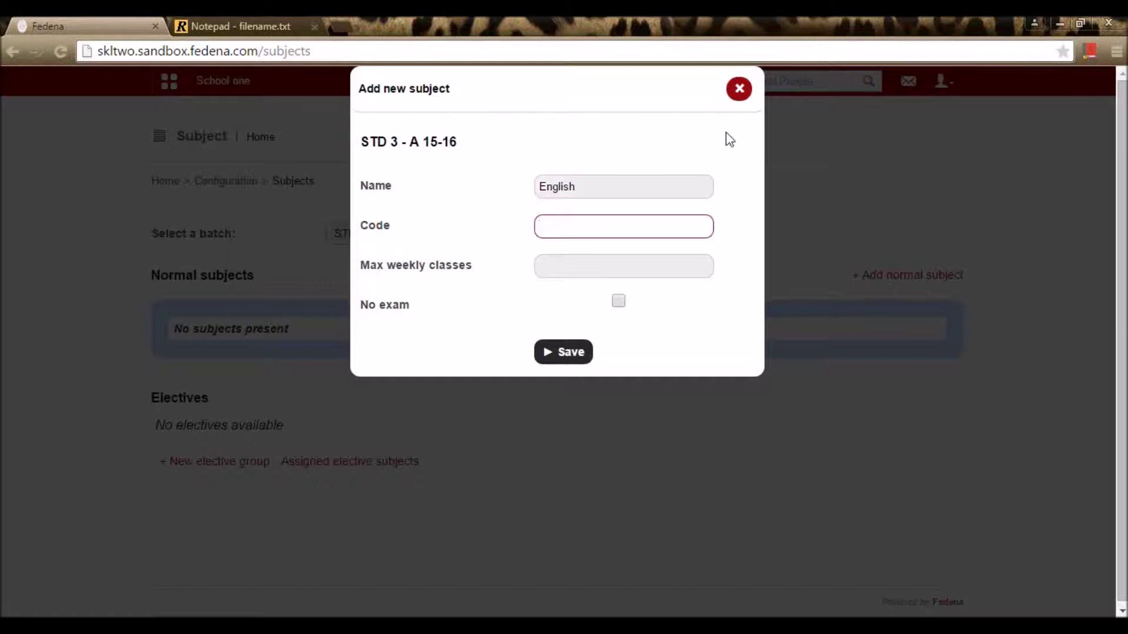
{"action": "type", "text": "Eng"}
{"action": "left_click", "coordinate": [590, 282]}
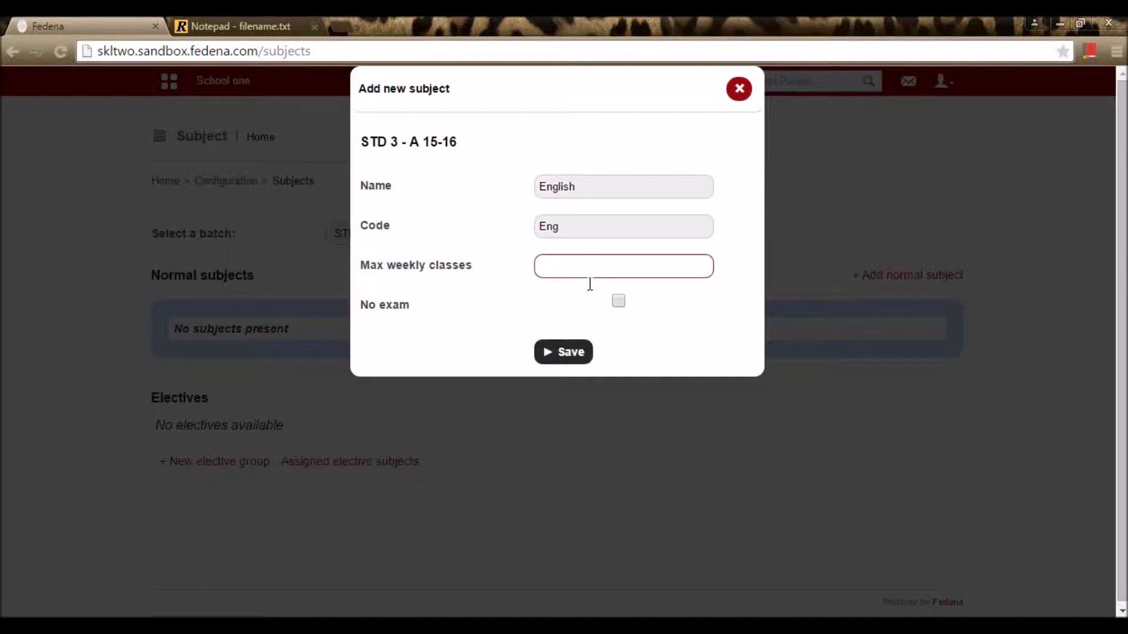
{"action": "type", "text": "4"}
{"action": "left_click", "coordinate": [476, 289]}
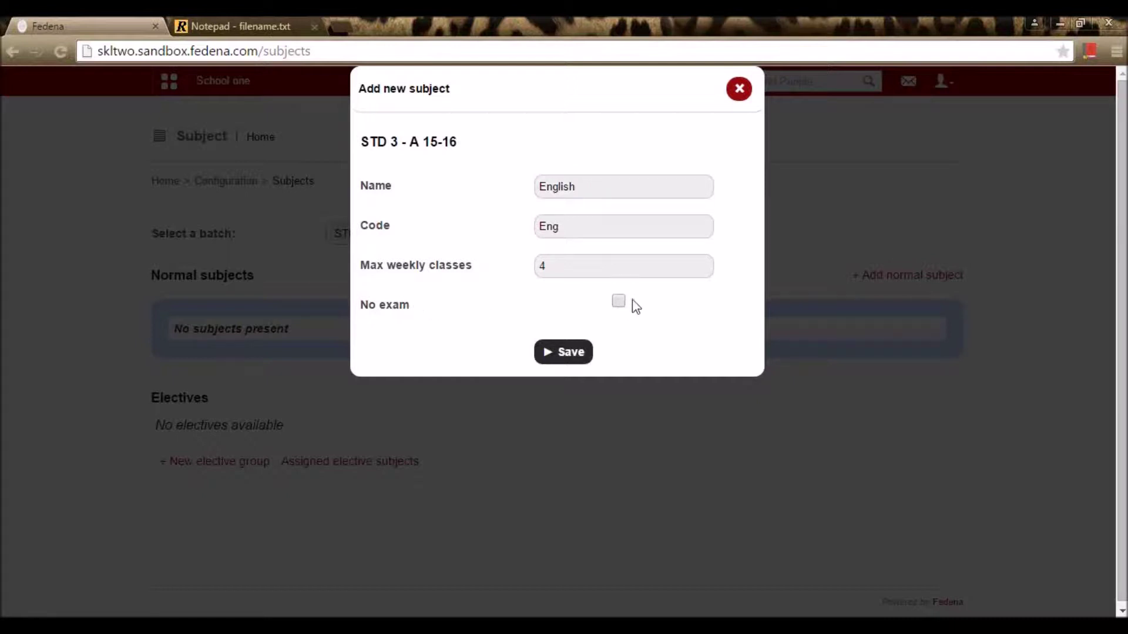
{"action": "left_click", "coordinate": [565, 354]}
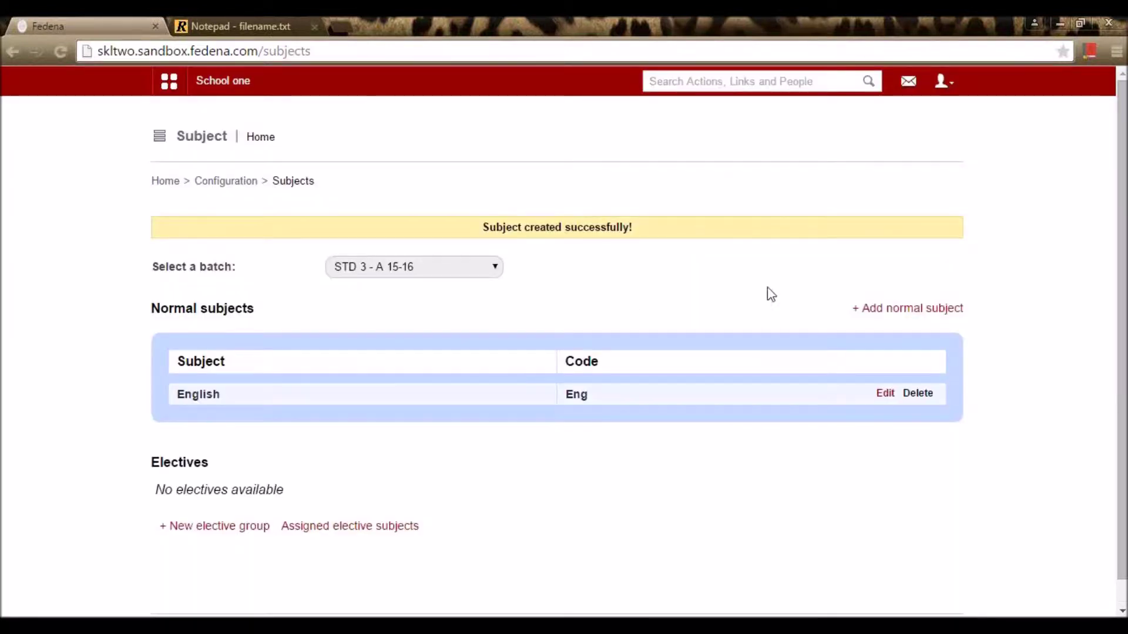
Step: Add Maths as a normal subject with code Mat and 6 max weekly classes
{"action": "left_click", "coordinate": [911, 304]}
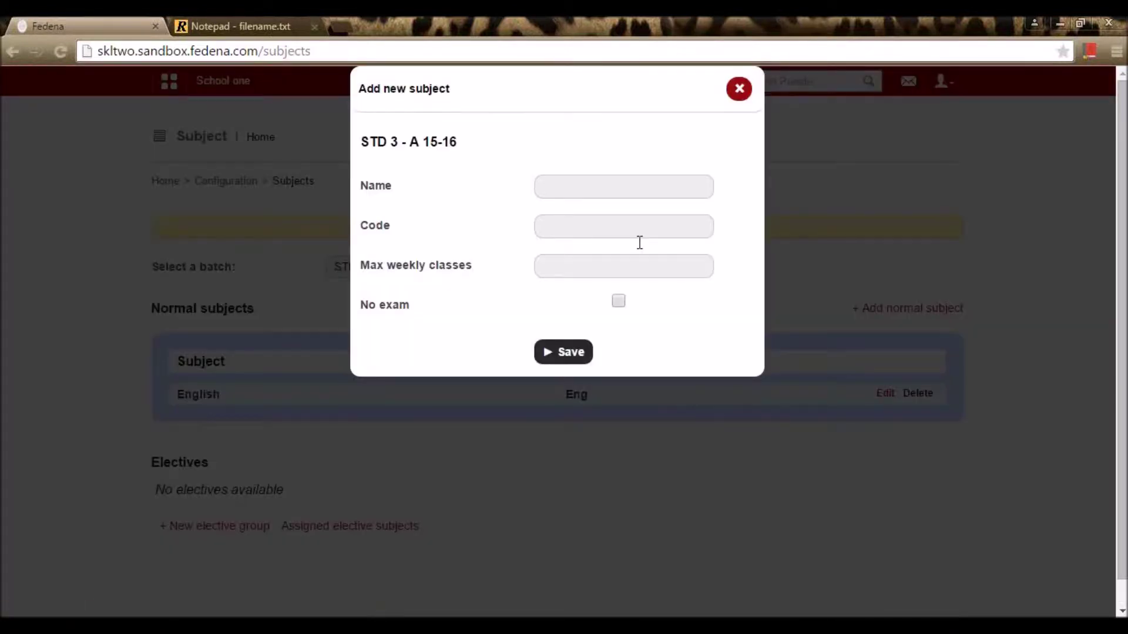
{"action": "left_click", "coordinate": [626, 189]}
{"action": "type", "text": "Maths"}
{"action": "key", "text": "Tab"}
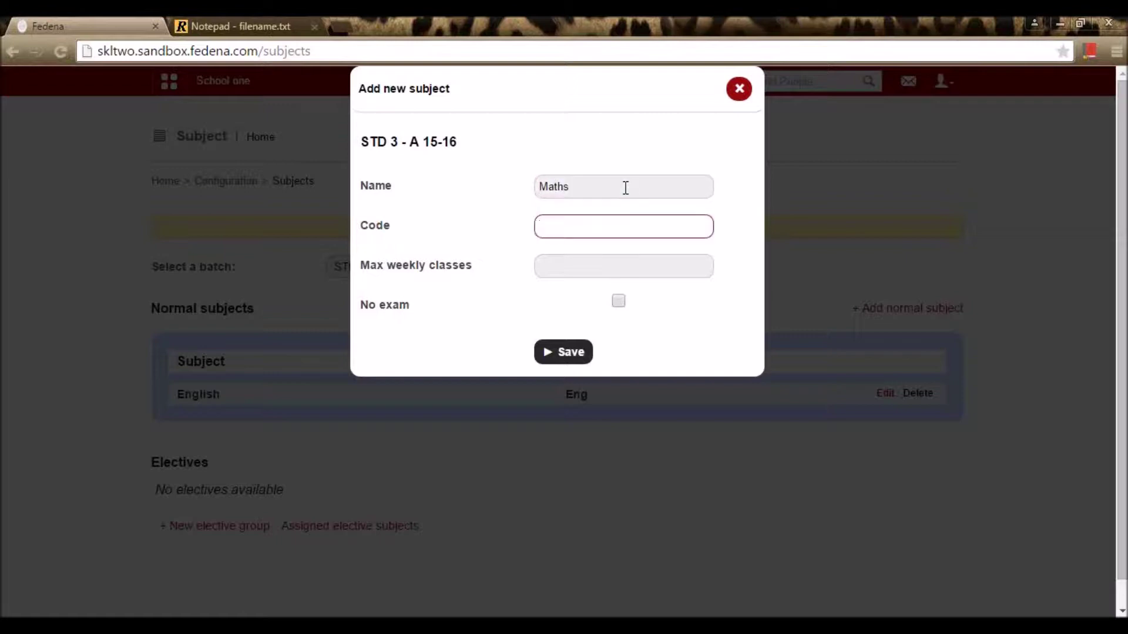
{"action": "type", "text": "Mat"}
{"action": "key", "text": "Tab"}
{"action": "type", "text": "6"}
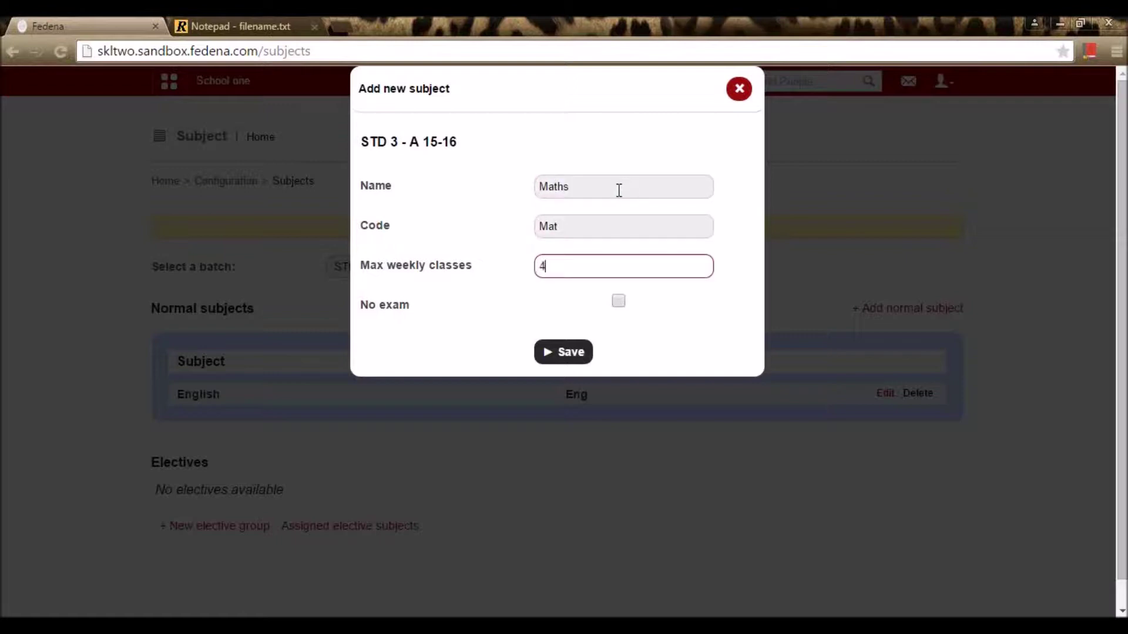
{"action": "left_click", "coordinate": [568, 349]}
{"action": "scroll", "coordinate": [573, 346], "scroll_direction": "down", "scroll_amount": 1}
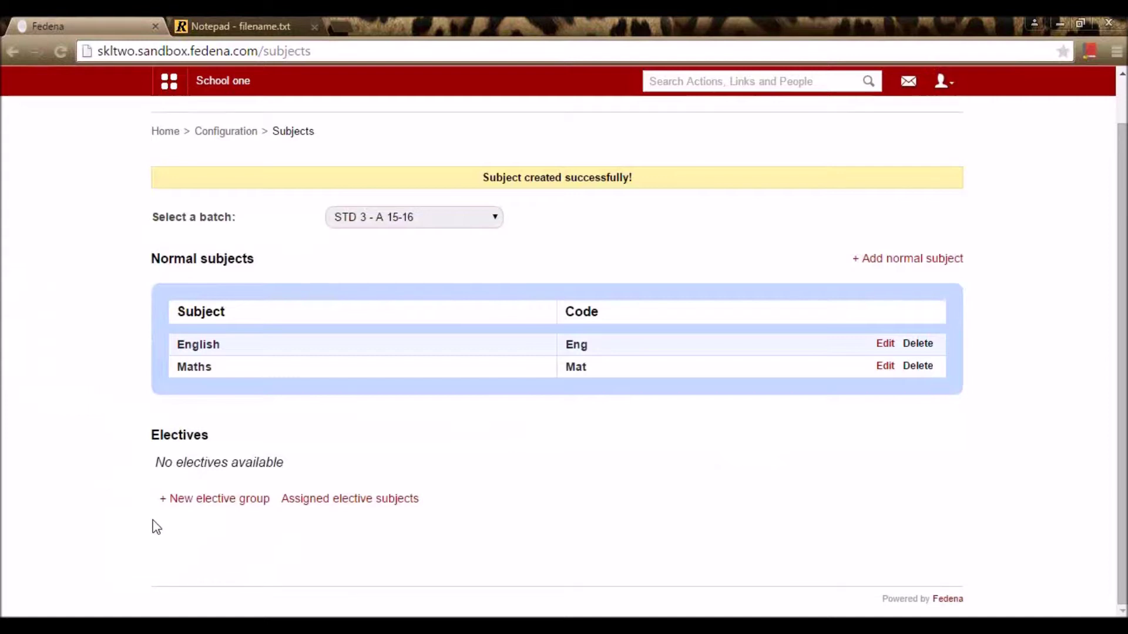
{"action": "left_click", "coordinate": [199, 501]}
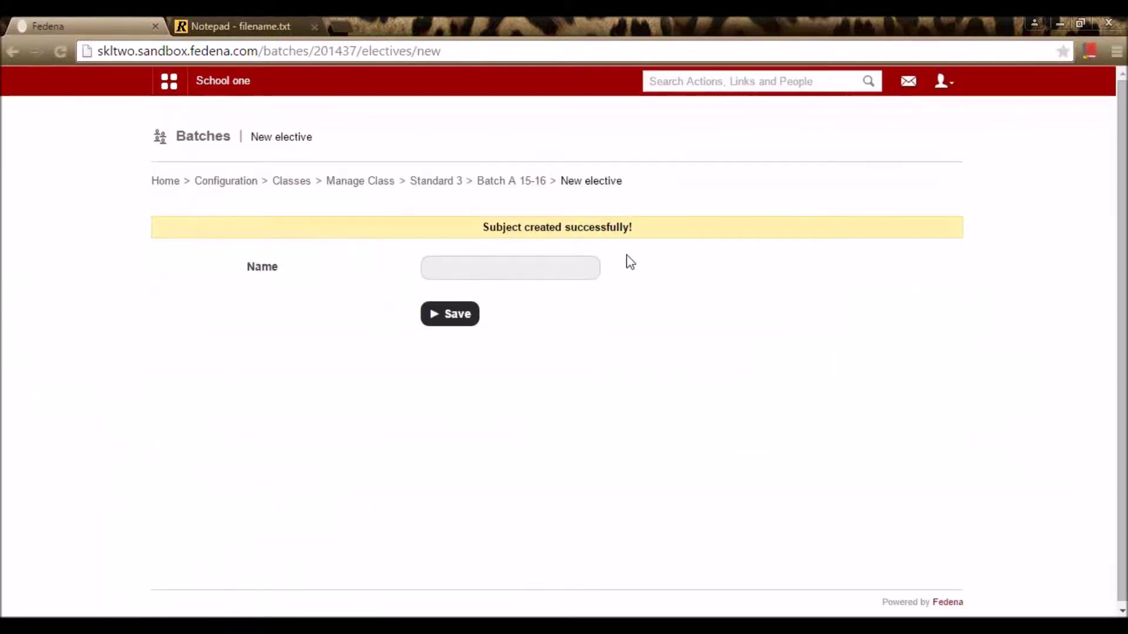
Step: Create the Languages elective group and open it
{"action": "left_click", "coordinate": [581, 272]}
{"action": "type", "text": "L"}
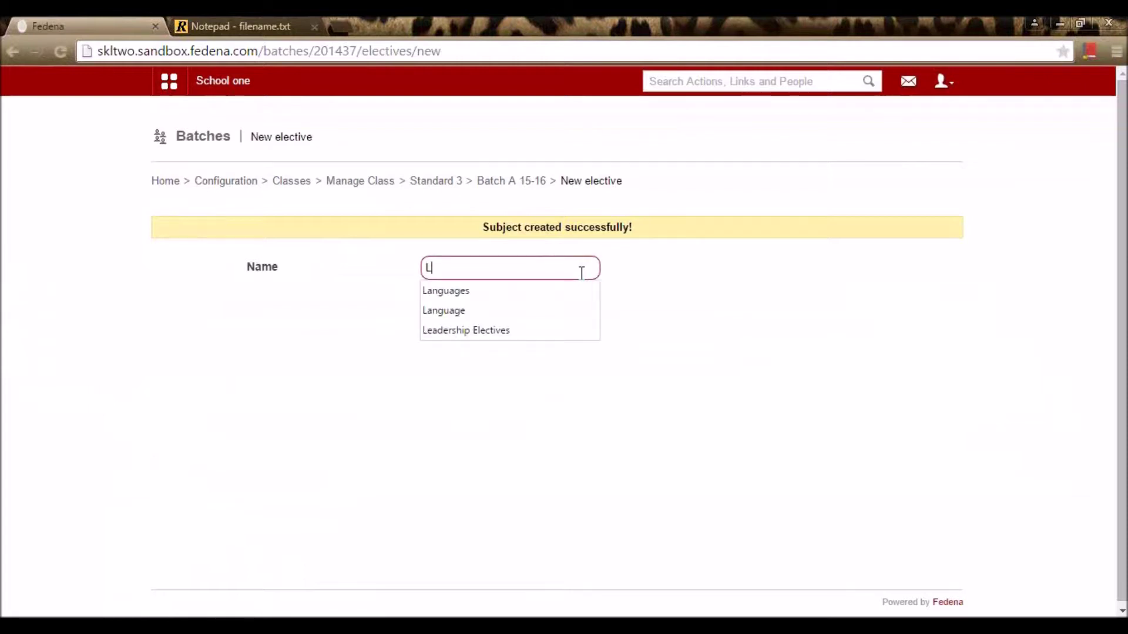
{"action": "left_click", "coordinate": [463, 293]}
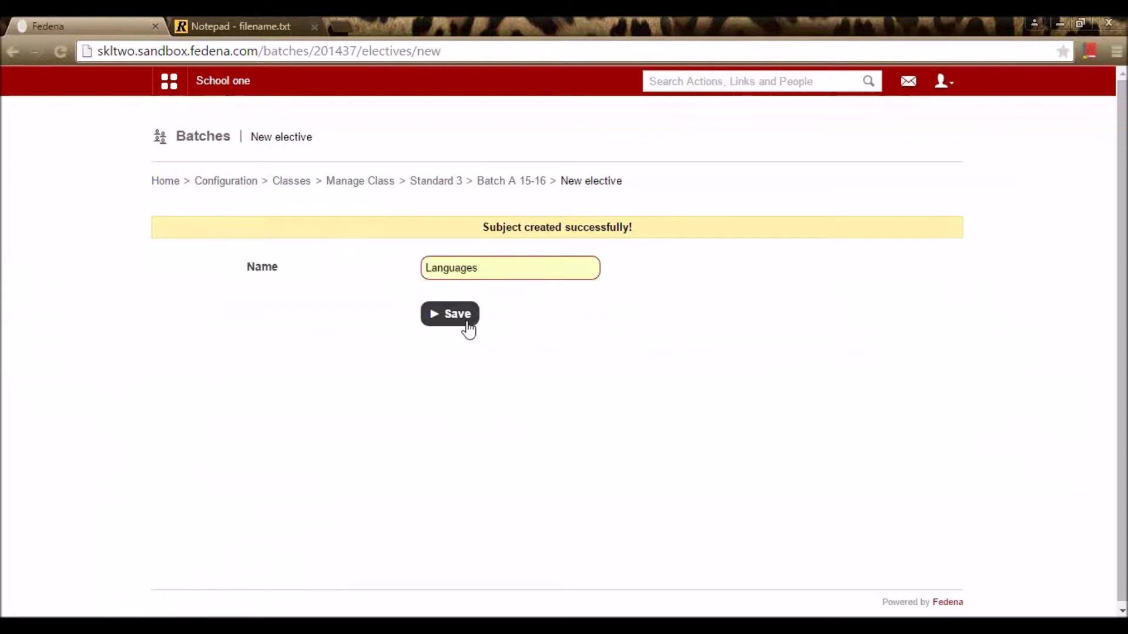
{"action": "left_click", "coordinate": [464, 318]}
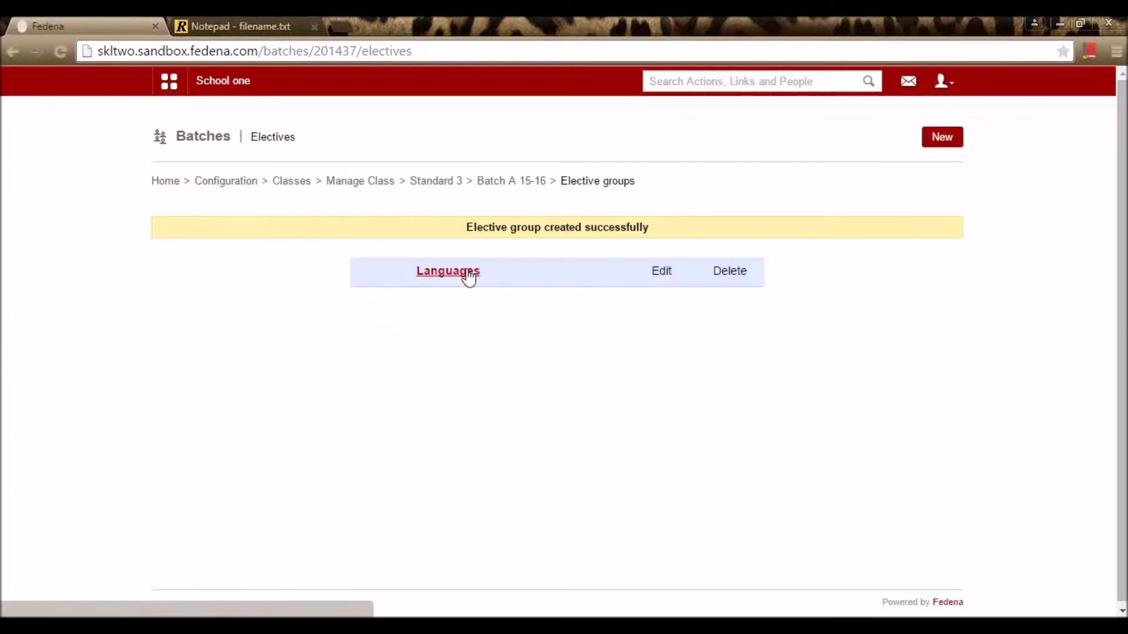
{"action": "left_click", "coordinate": [468, 275]}
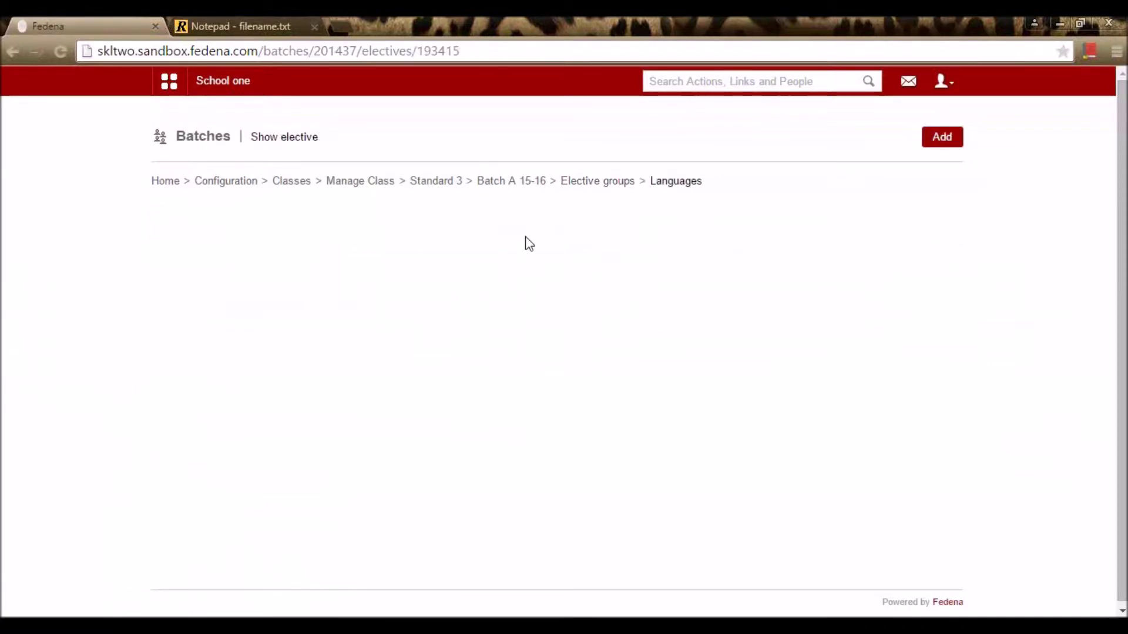
Step: Add Hindi (code Hin) to Languages with 3 max weekly classes
{"action": "left_click", "coordinate": [939, 144]}
{"action": "left_click", "coordinate": [621, 188]}
{"action": "type", "text": "Hindi"}
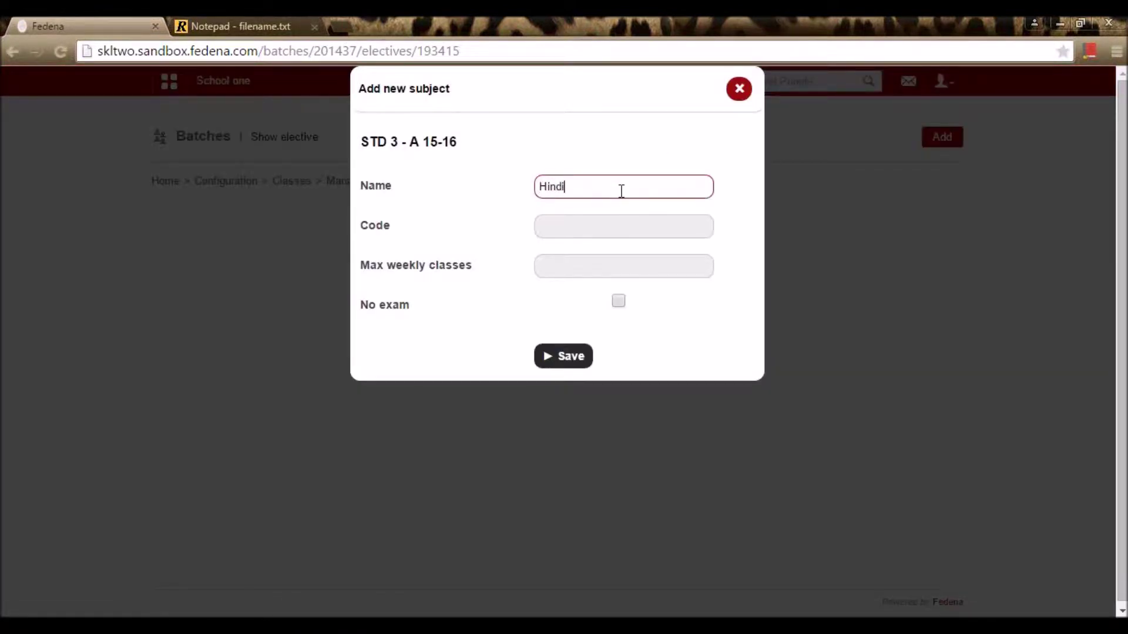
{"action": "key", "text": "Tab"}
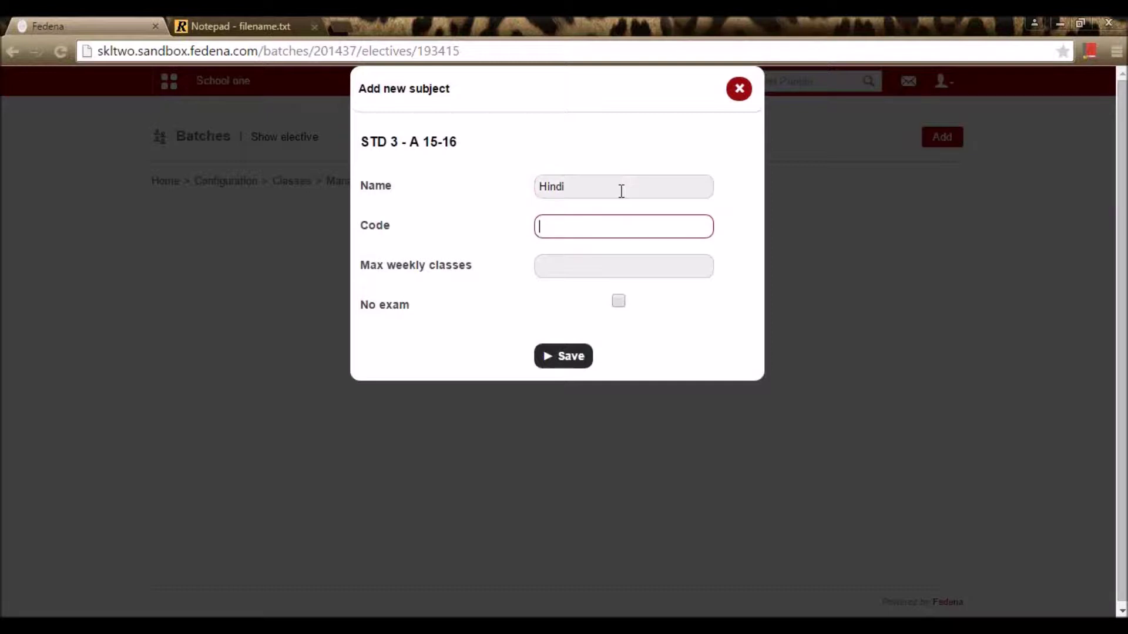
{"action": "type", "text": "Hin"}
{"action": "left_click", "coordinate": [607, 267]}
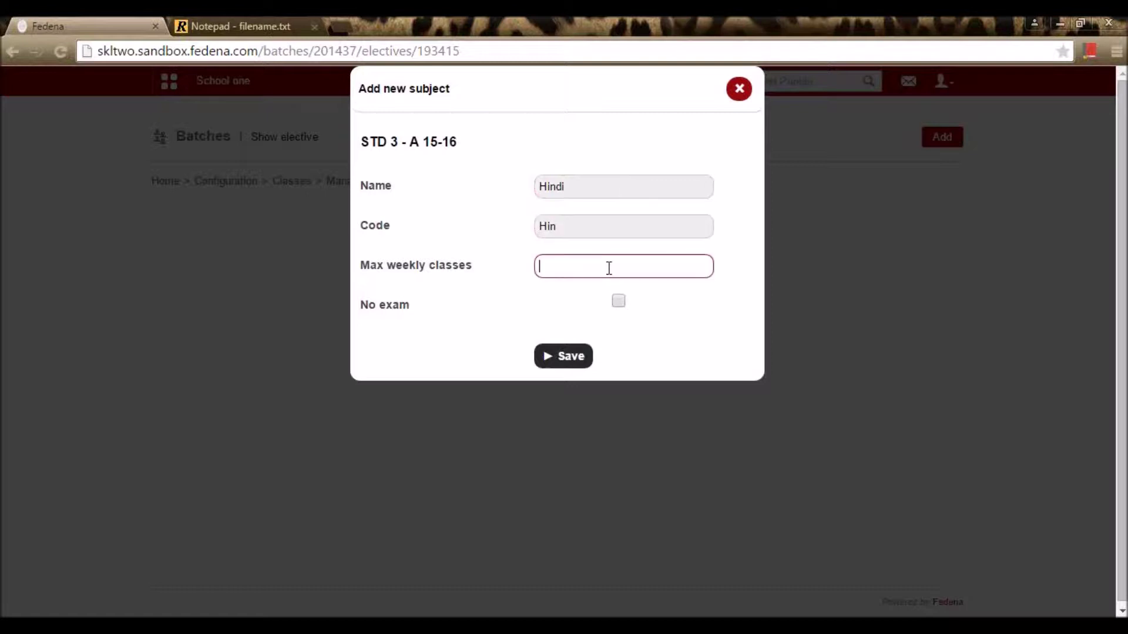
{"action": "type", "text": "3"}
{"action": "left_click", "coordinate": [584, 358]}
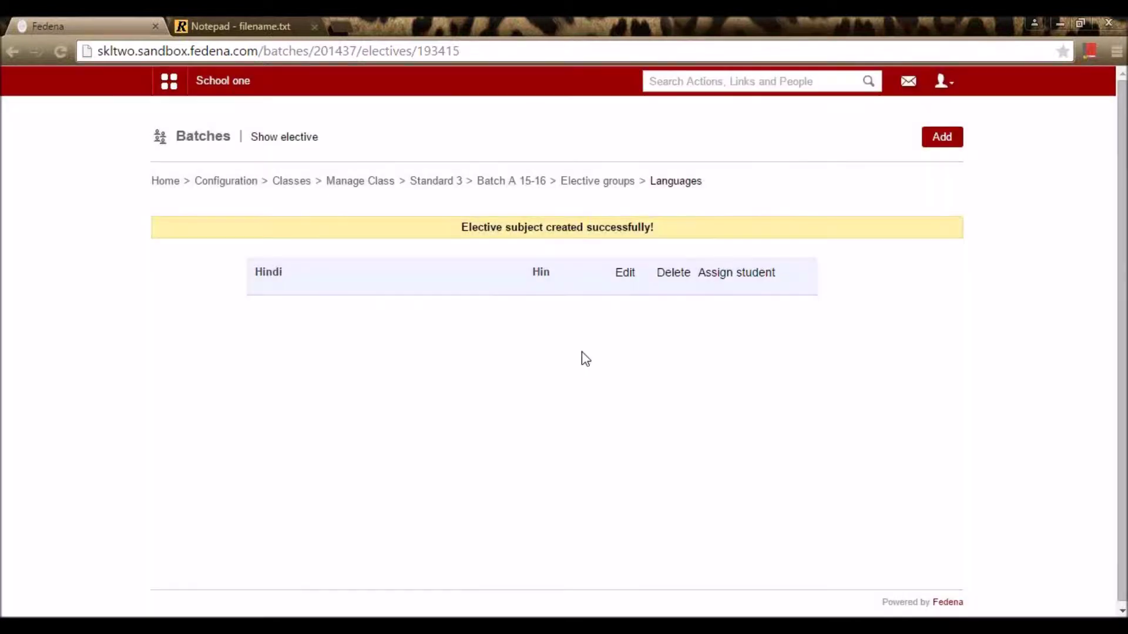
Step: Add French (code Fre) with 3 max weekly classes
{"action": "left_click", "coordinate": [943, 139]}
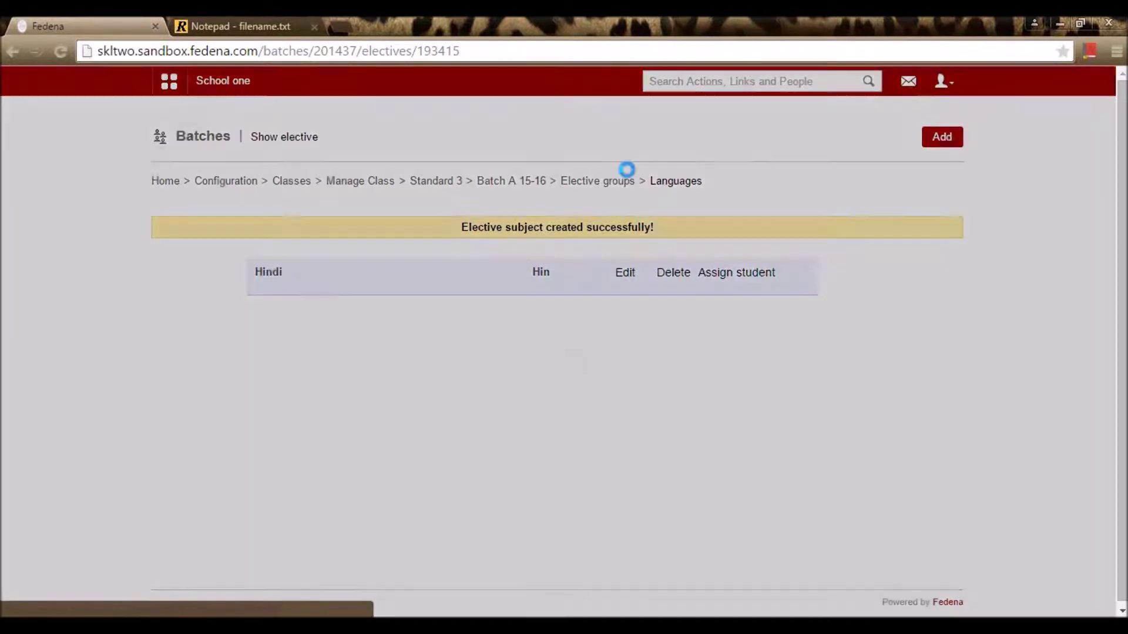
{"action": "type", "text": "F"}
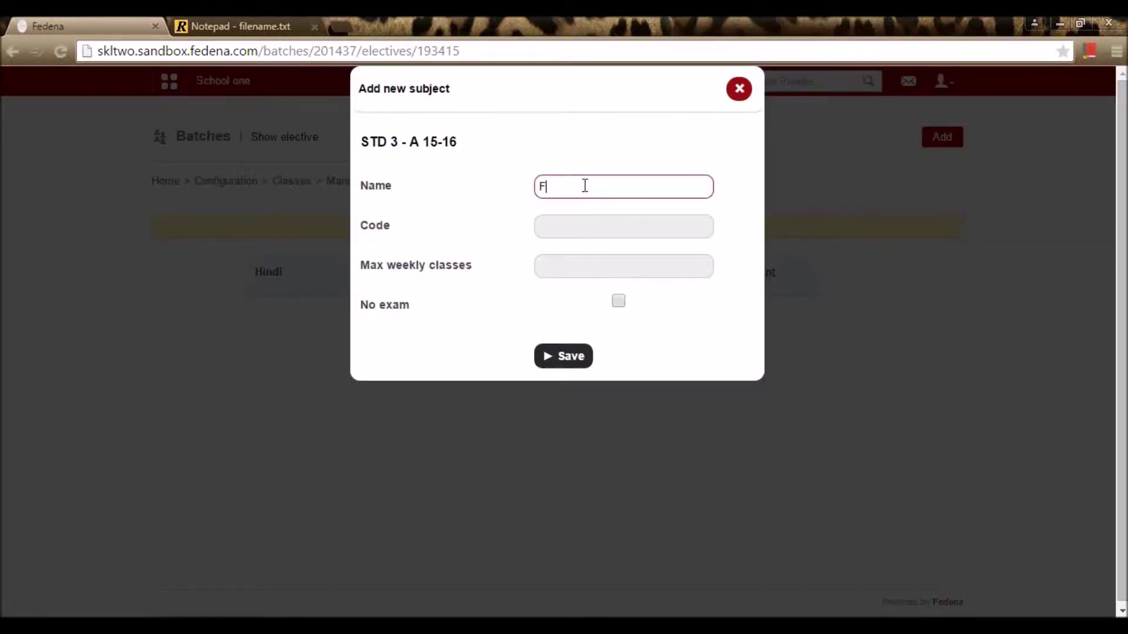
{"action": "type", "text": "renchh"}
{"action": "key", "text": "BackSpace"}
{"action": "key", "text": "Tab"}
{"action": "type", "text": "Fre"}
{"action": "key", "text": "Tab"}
{"action": "type", "text": "3"}
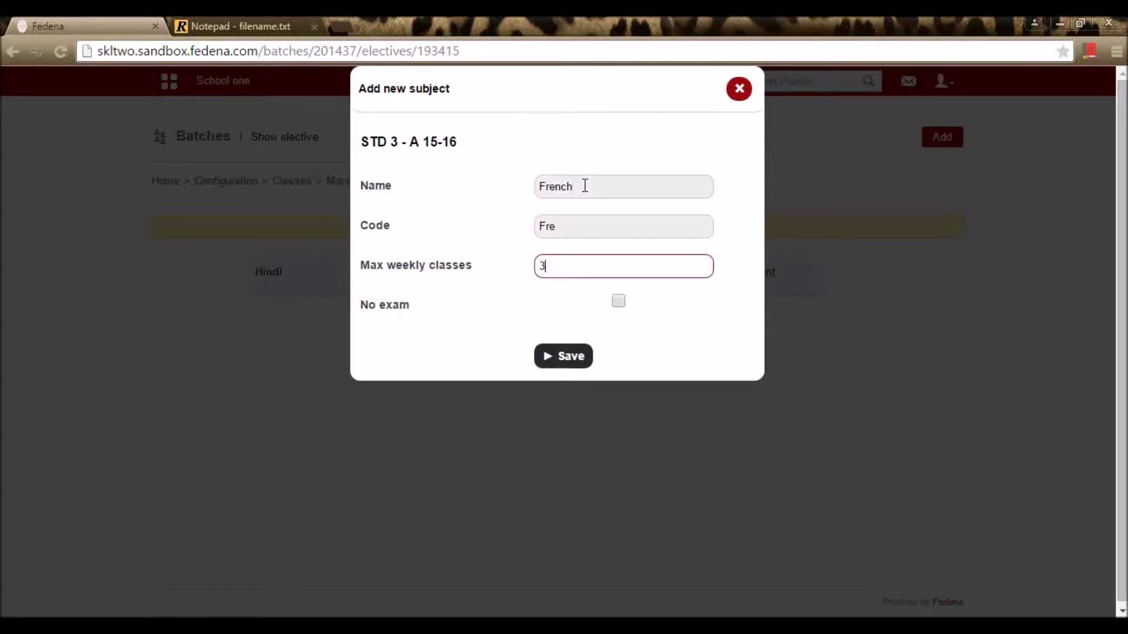
{"action": "key", "text": "Return"}
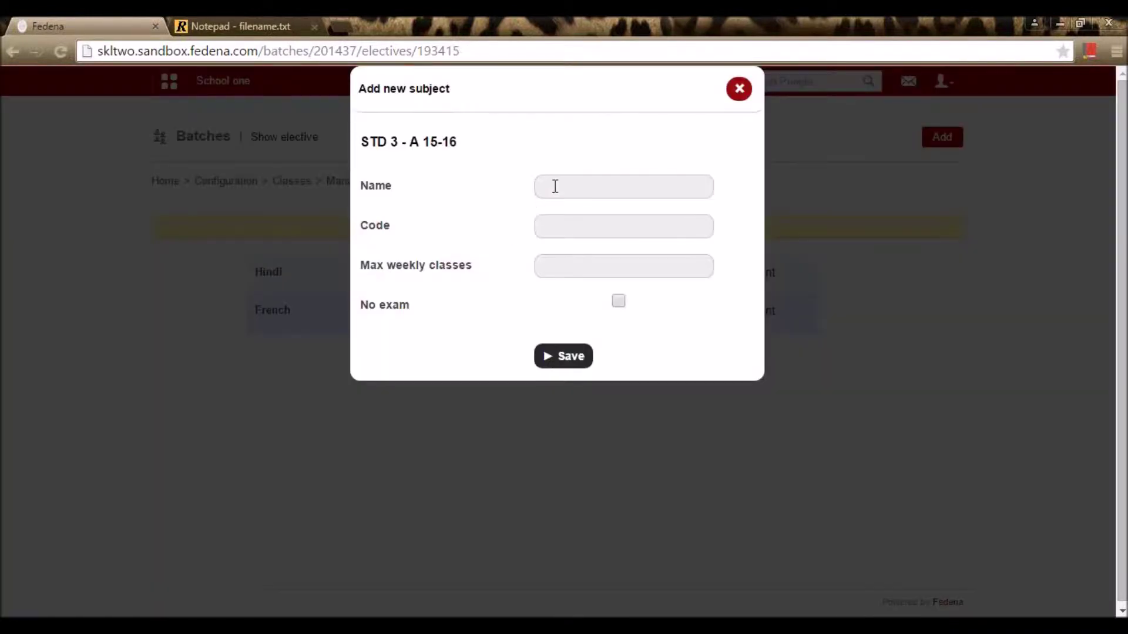
Step: Add Spanish (code Spa) with 3 max weekly classes
{"action": "left_click", "coordinate": [554, 186]}
{"action": "type", "text": "S"}
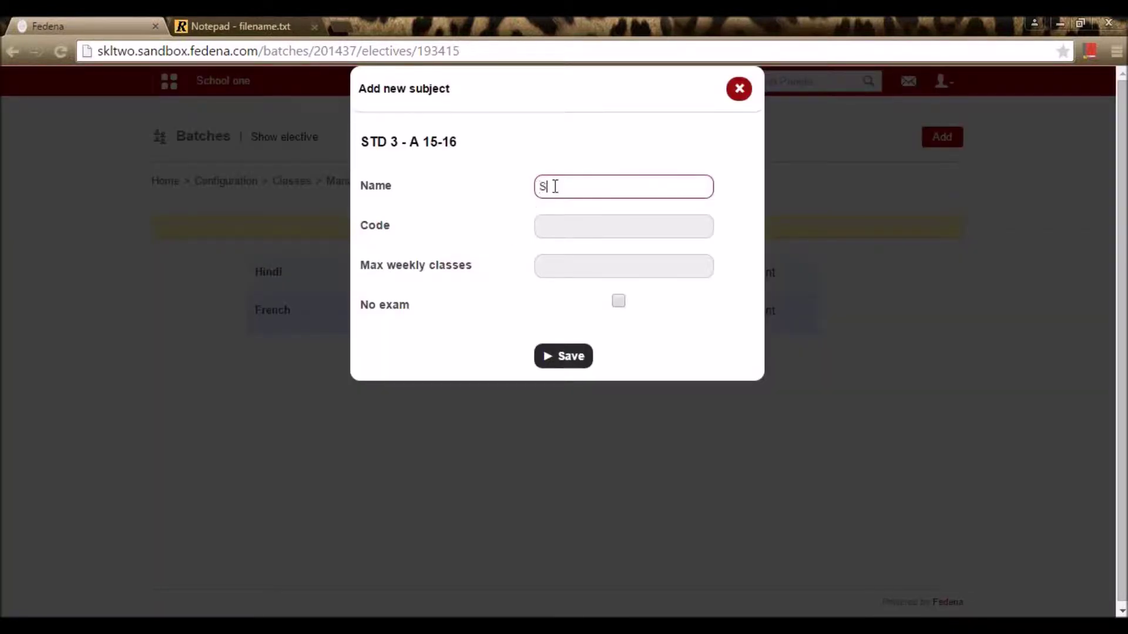
{"action": "type", "text": "panish"}
{"action": "key", "text": "Tab"}
{"action": "type", "text": "Spa"}
{"action": "key", "text": "Tab"}
{"action": "type", "text": "3"}
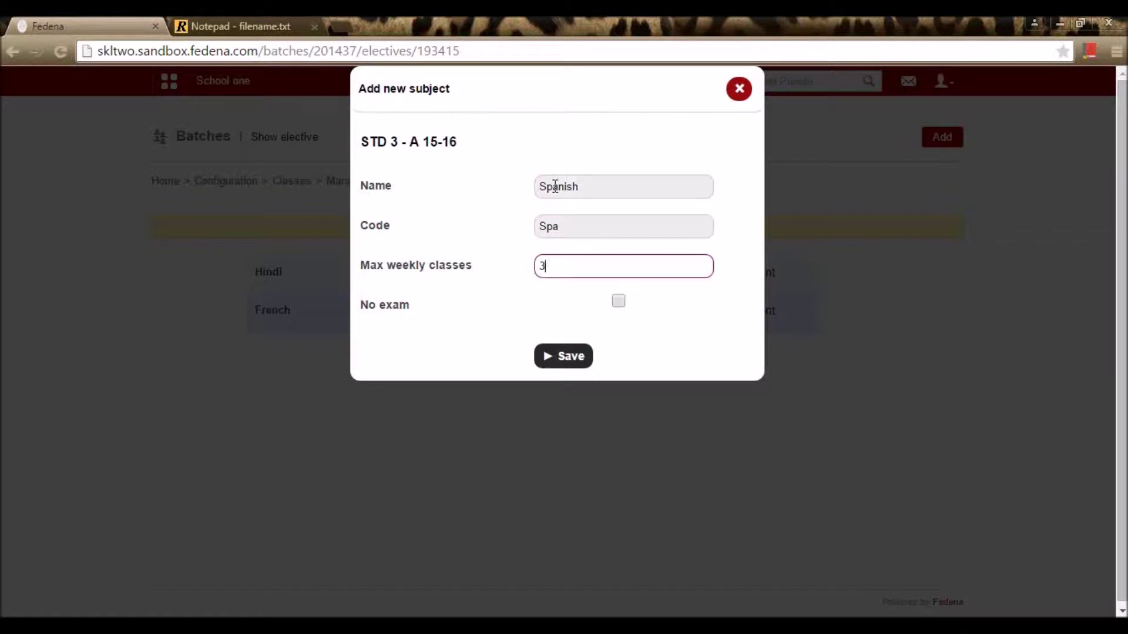
{"action": "key", "text": "Return"}
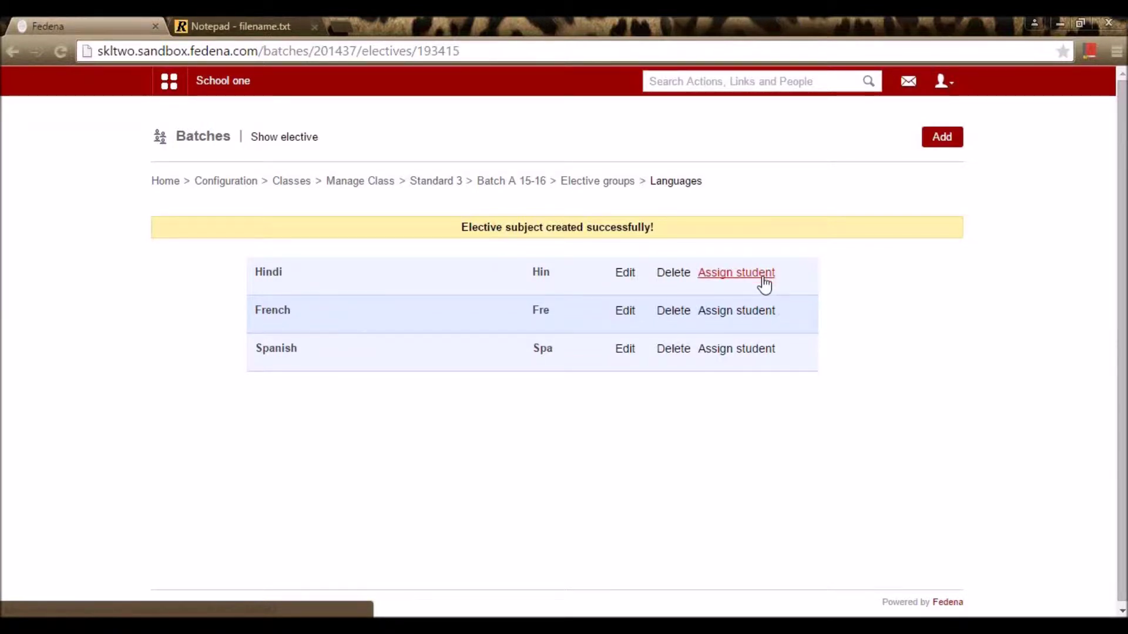
Step: Go back through the Elective groups and Batch A 15-16 pages to Configuration
{"action": "left_click", "coordinate": [615, 183]}
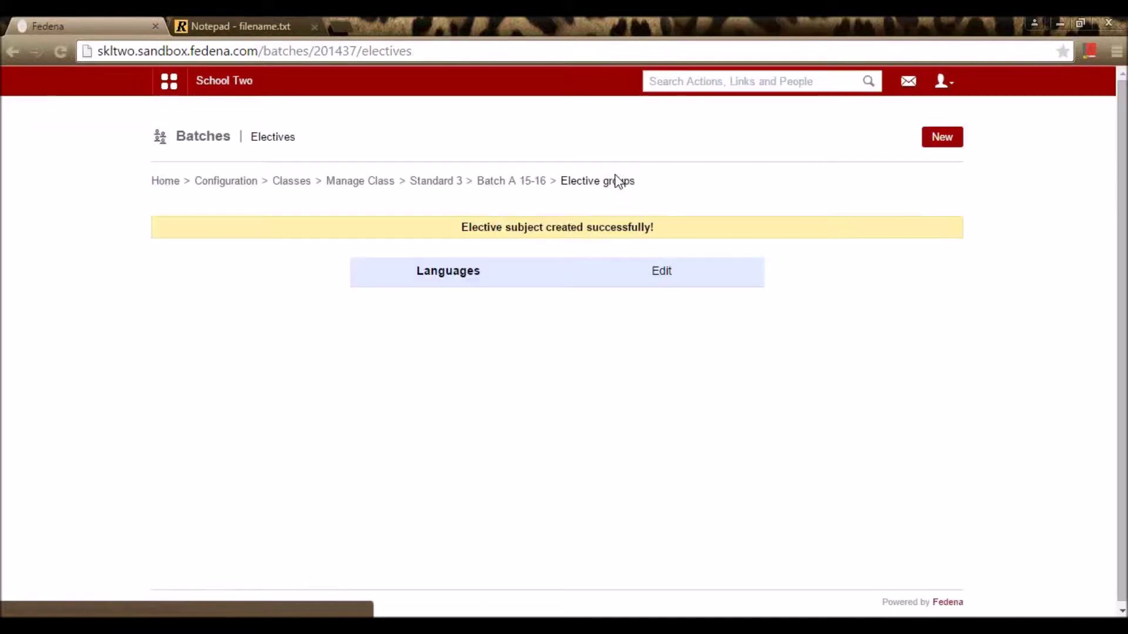
{"action": "left_click", "coordinate": [512, 184]}
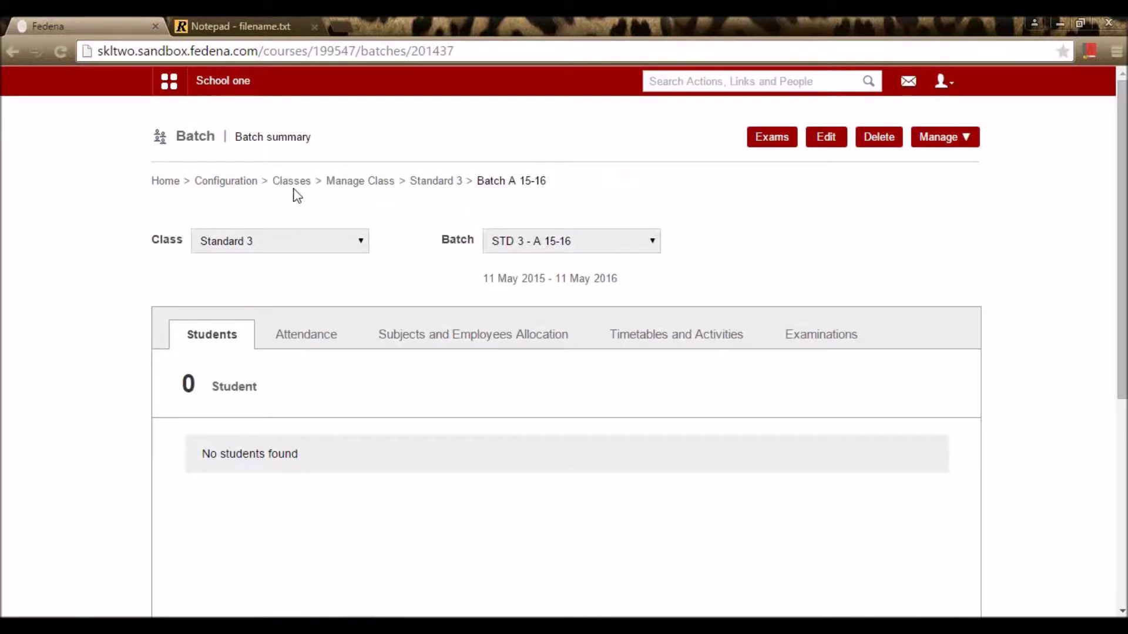
{"action": "left_click", "coordinate": [233, 184]}
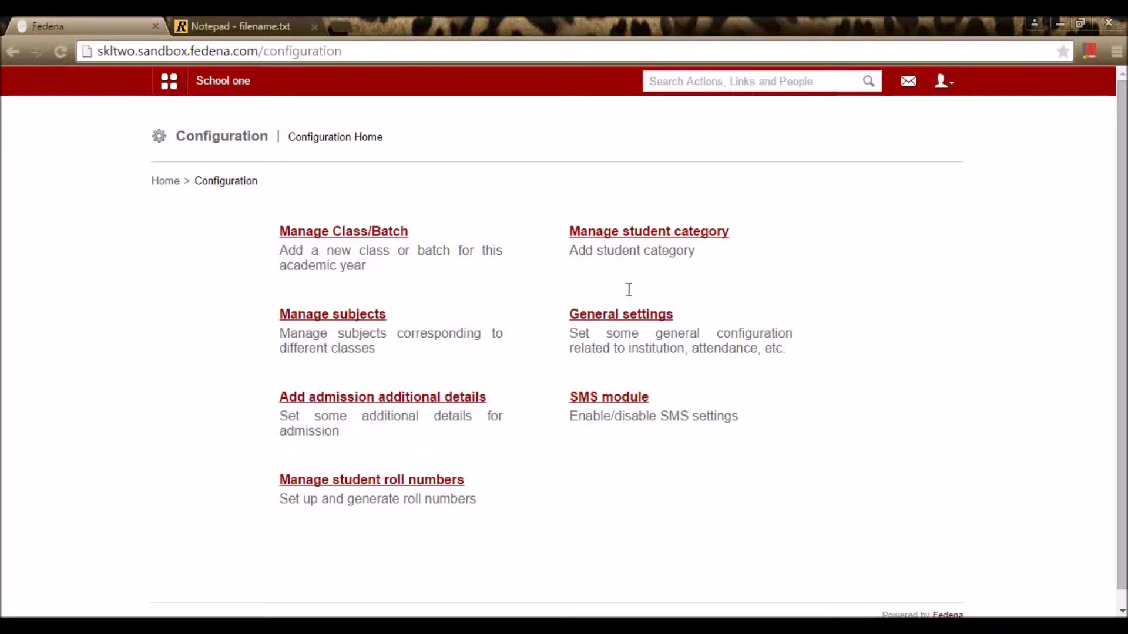
Step: Update the Medical check up admission detail as a mandatory CheckBox with Yes and No options
{"action": "left_click", "coordinate": [362, 397]}
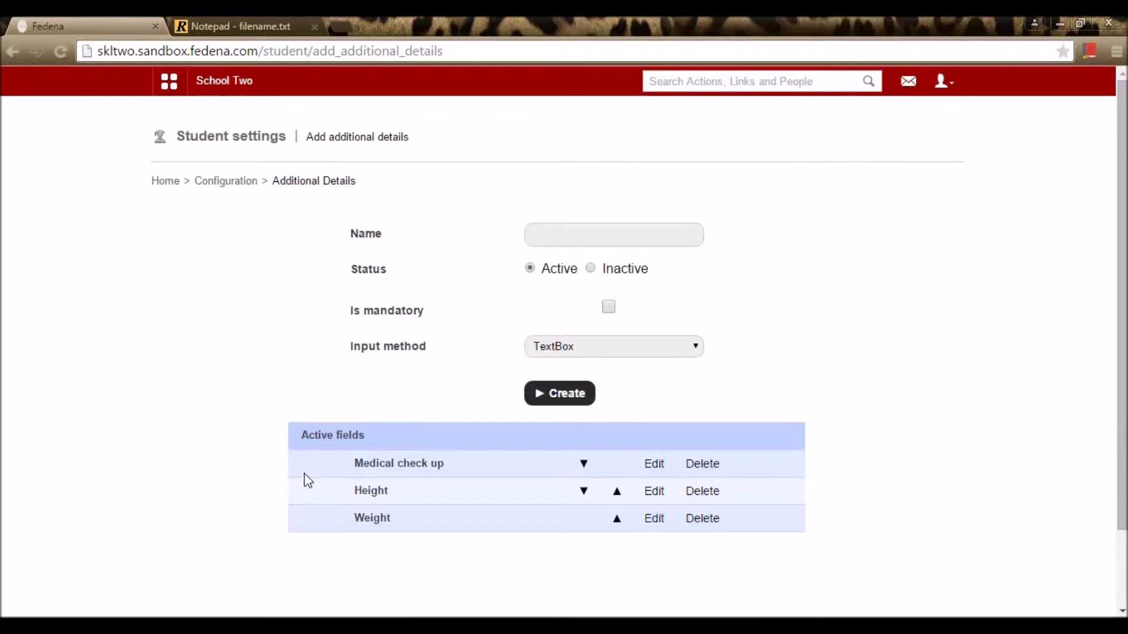
{"action": "left_click", "coordinate": [672, 463]}
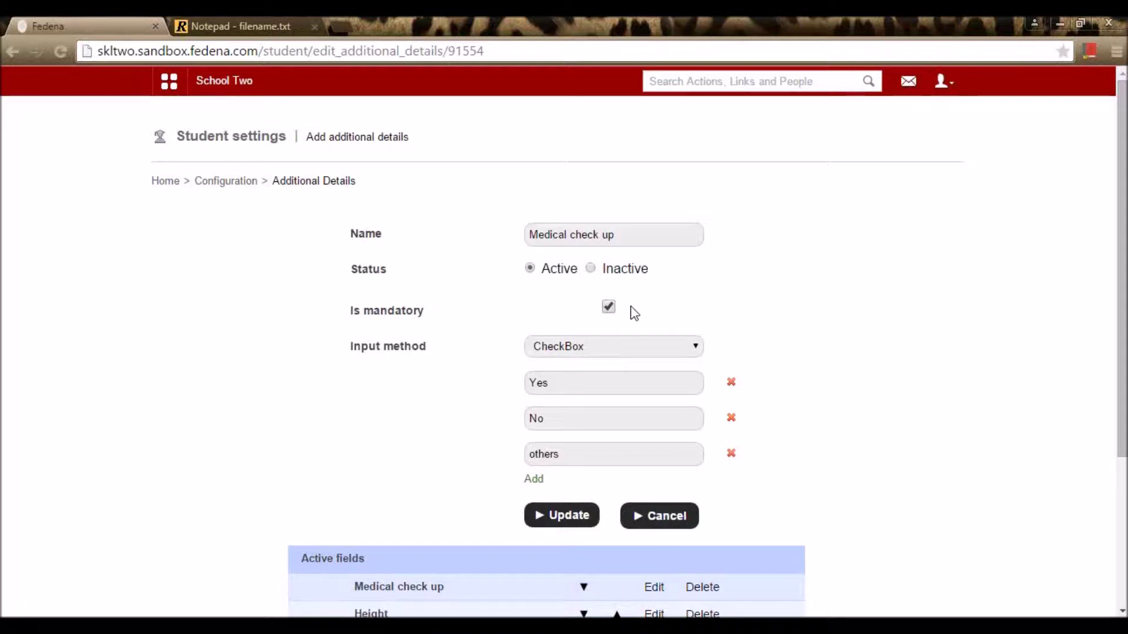
{"action": "left_click", "coordinate": [622, 351]}
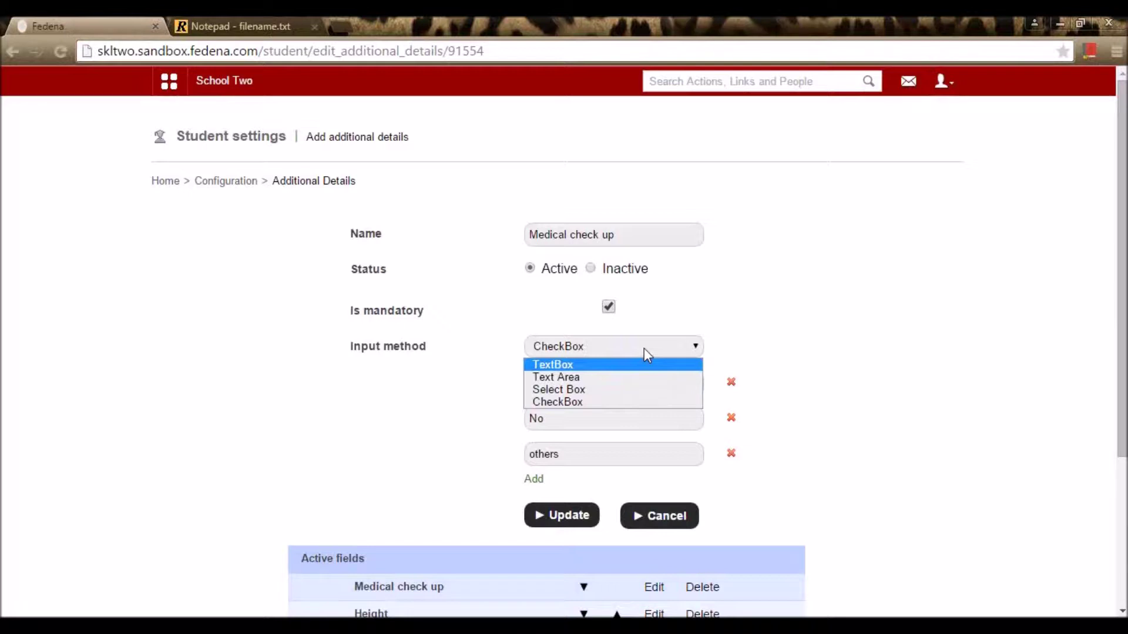
{"action": "left_click", "coordinate": [800, 302]}
{"action": "left_click", "coordinate": [654, 381]}
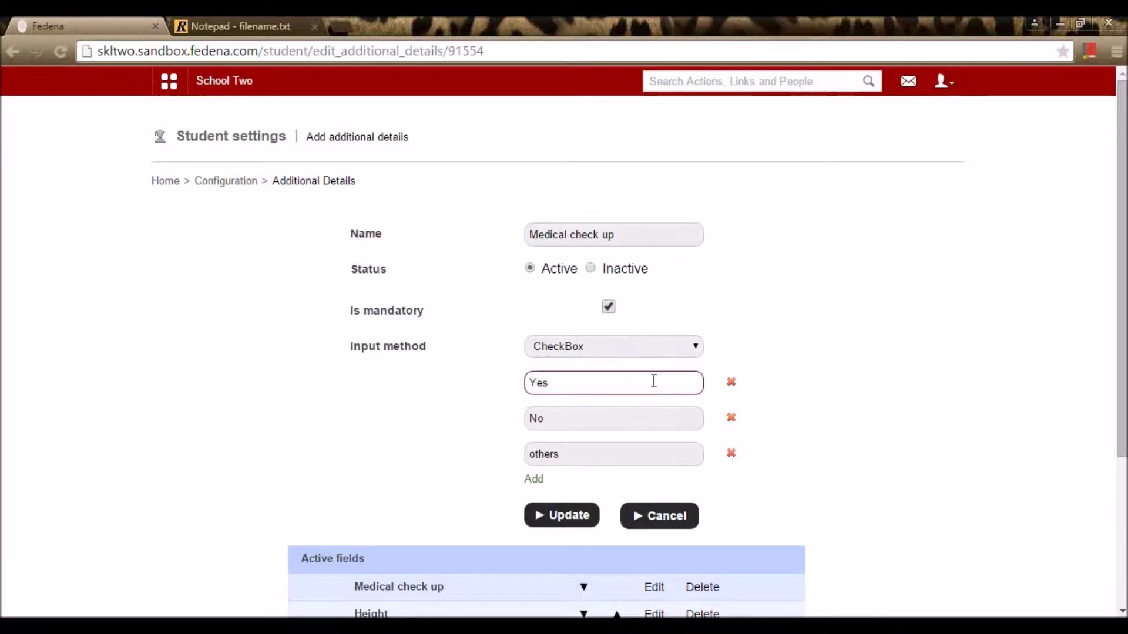
{"action": "left_click", "coordinate": [642, 420]}
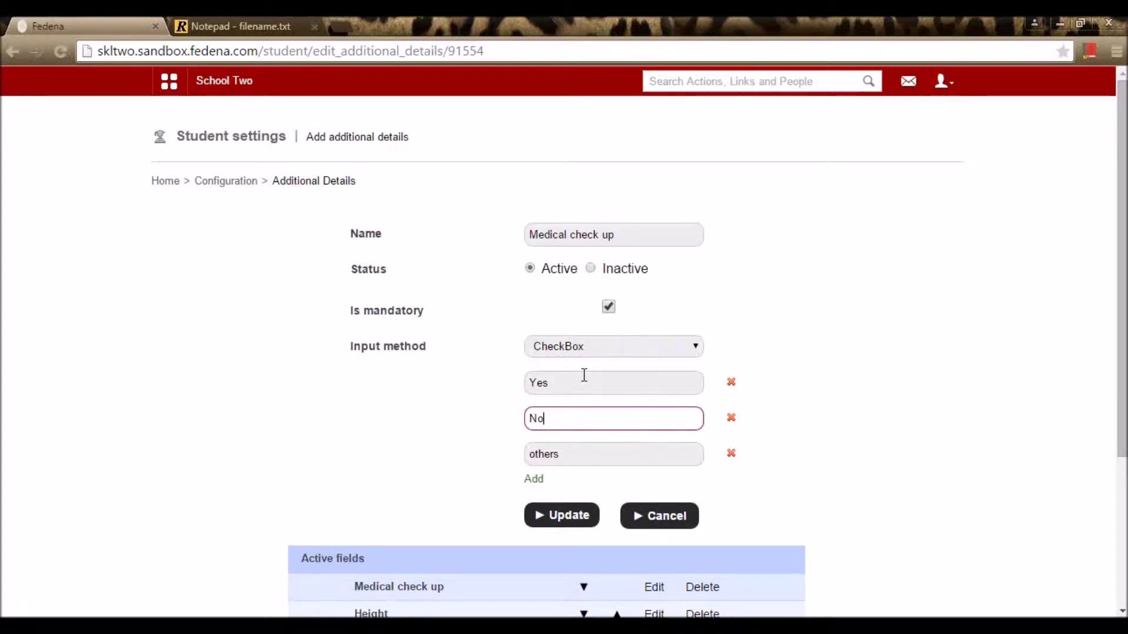
{"action": "key", "text": "shift+Tab"}
{"action": "key", "text": "Tab"}
{"action": "key", "text": "Tab"}
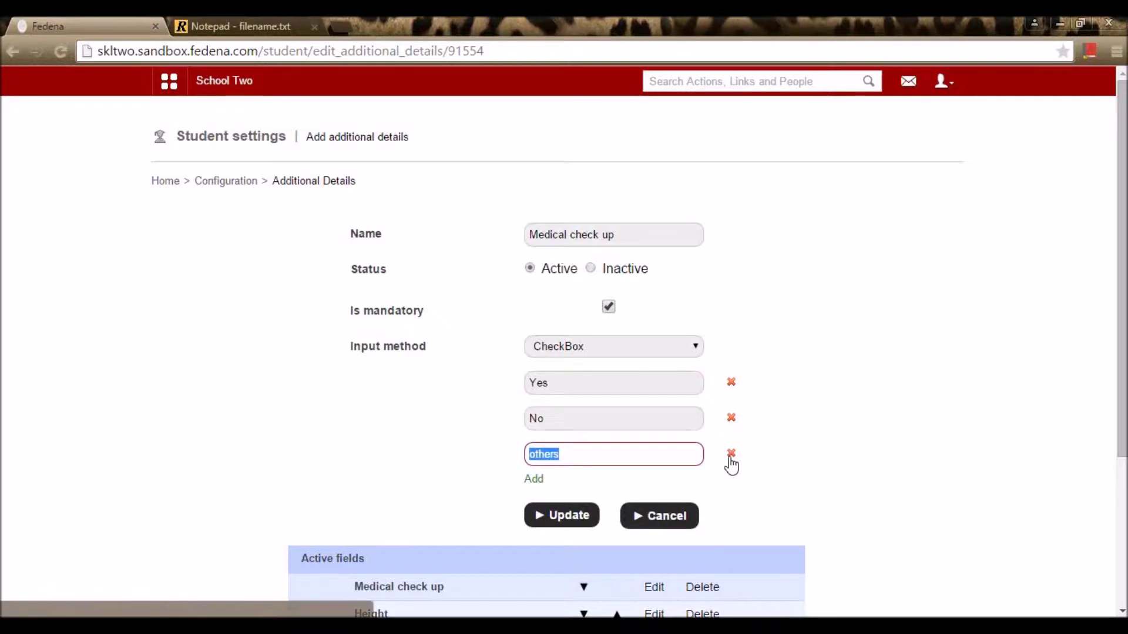
{"action": "left_click", "coordinate": [561, 521]}
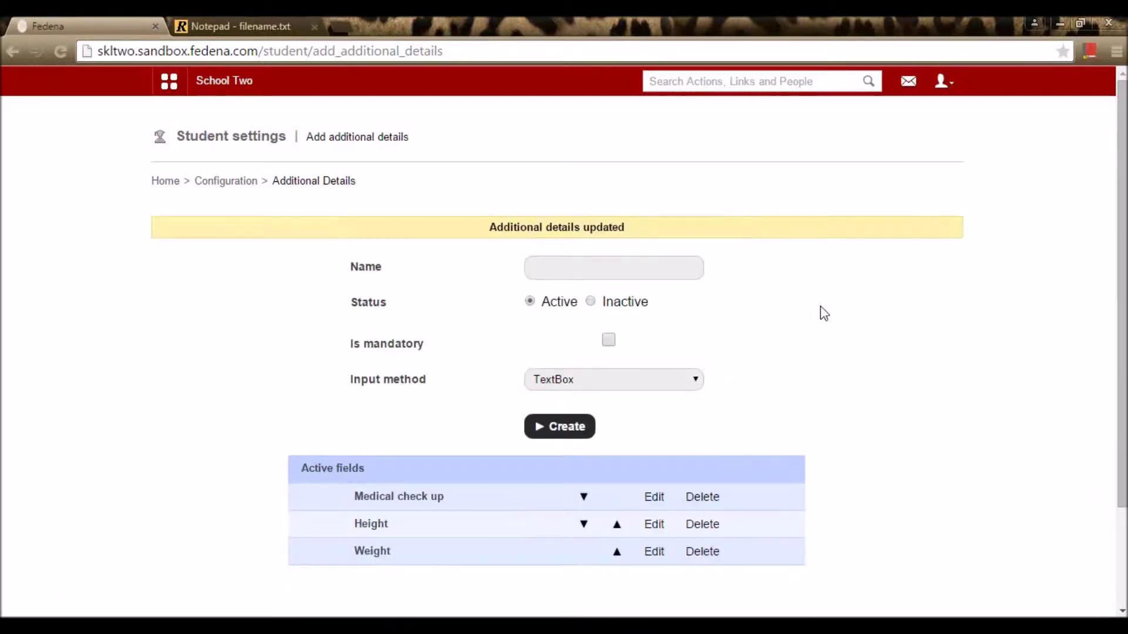
Step: Update Height as a non-mandatory TextBox detail, then return to Configuration
{"action": "scroll", "coordinate": [680, 344], "scroll_direction": "down", "scroll_amount": 2}
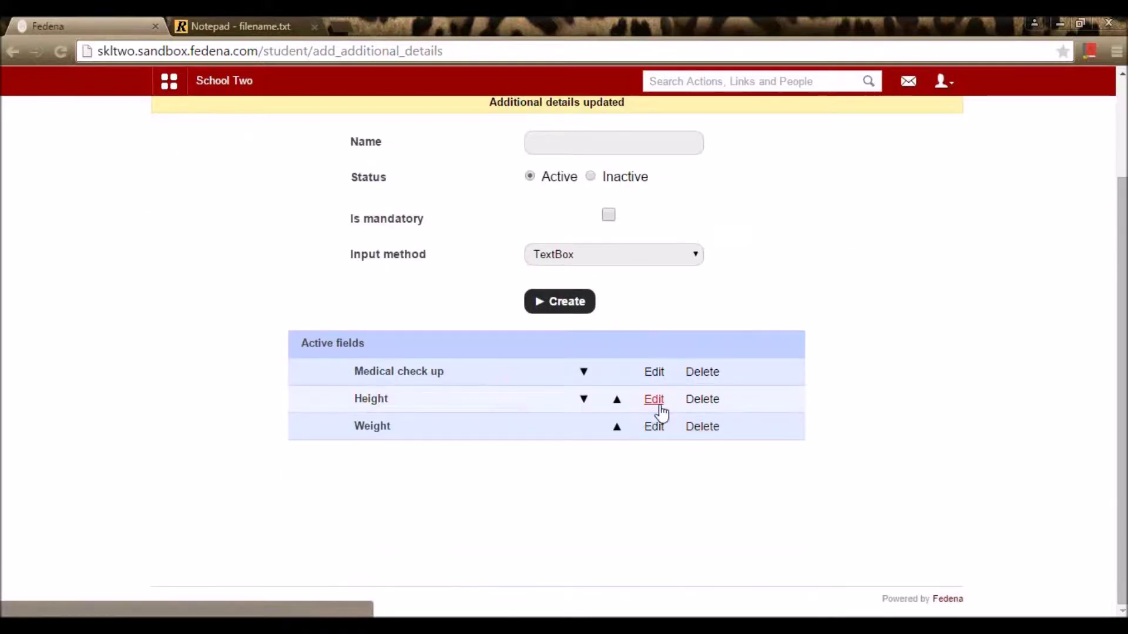
{"action": "left_click", "coordinate": [655, 399]}
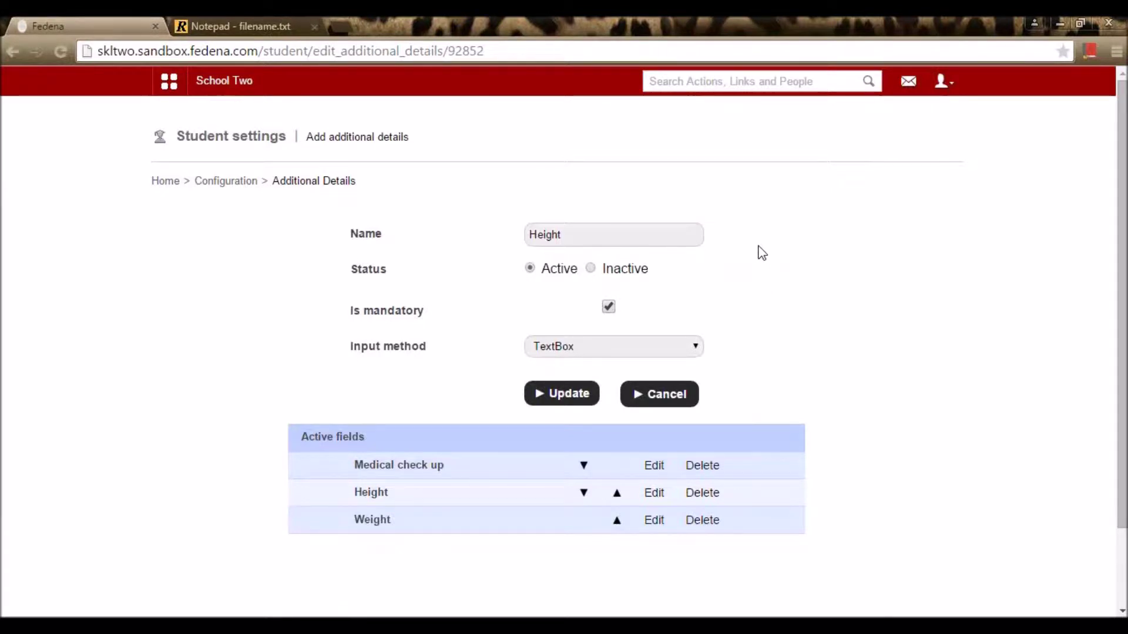
{"action": "left_click", "coordinate": [590, 234]}
{"action": "double_click", "coordinate": [564, 243]}
{"action": "left_click", "coordinate": [838, 312]}
{"action": "left_click", "coordinate": [609, 308]}
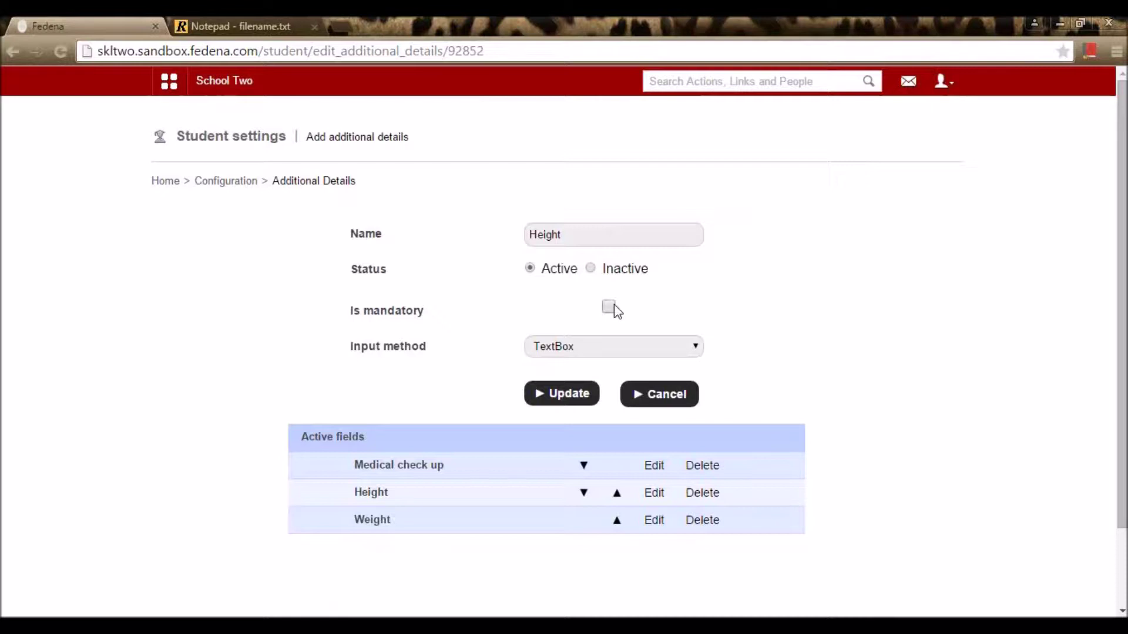
{"action": "left_click", "coordinate": [672, 348]}
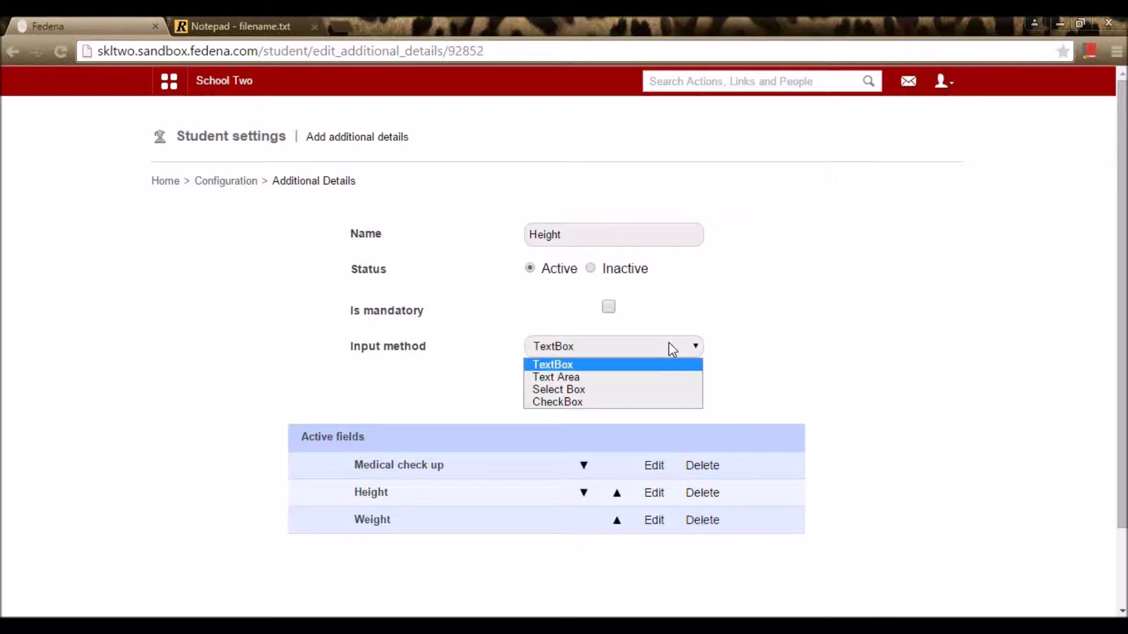
{"action": "left_click", "coordinate": [784, 360]}
{"action": "left_click", "coordinate": [576, 396]}
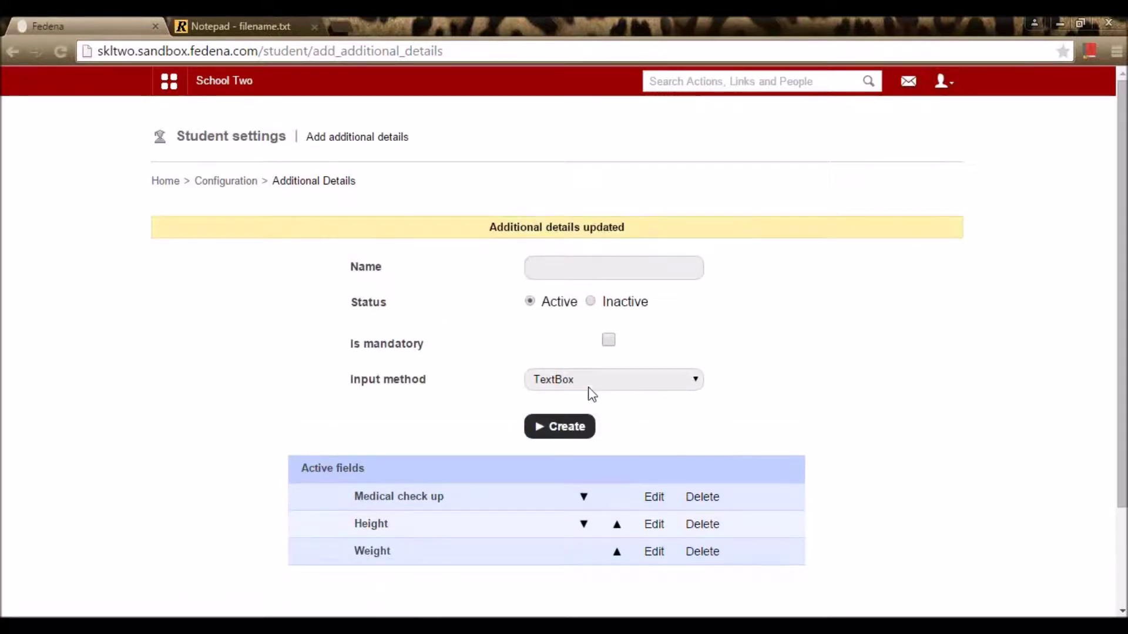
{"action": "left_click", "coordinate": [221, 184]}
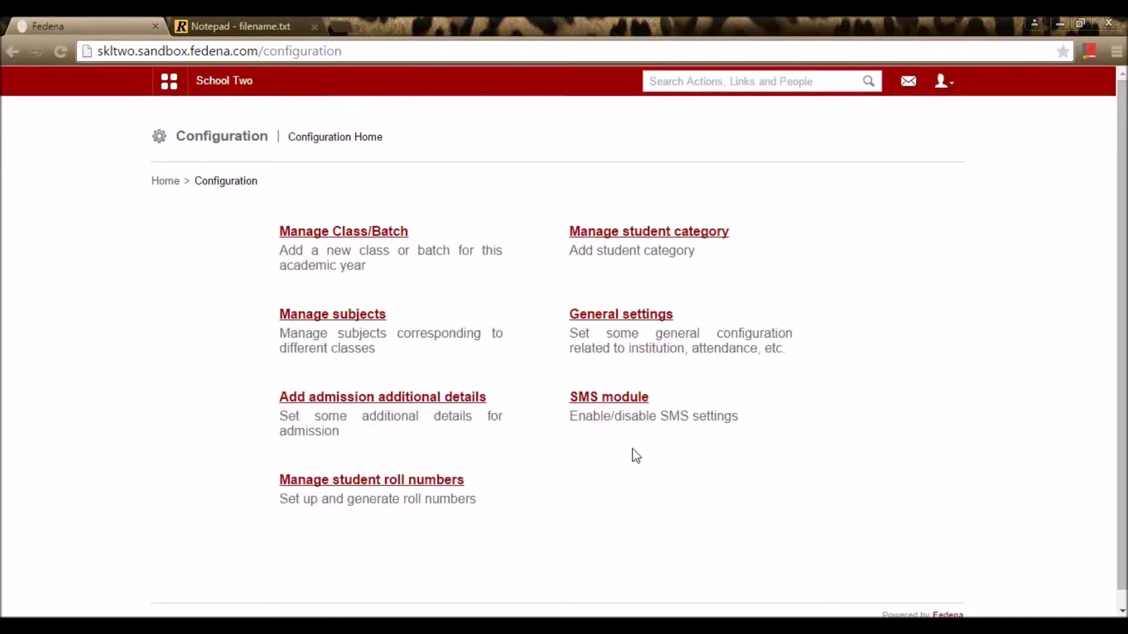
Step: Open SMS Settings and leave Student Admission, Exam Schedule/Result and Attendance alerts enabled
{"action": "left_click", "coordinate": [608, 402]}
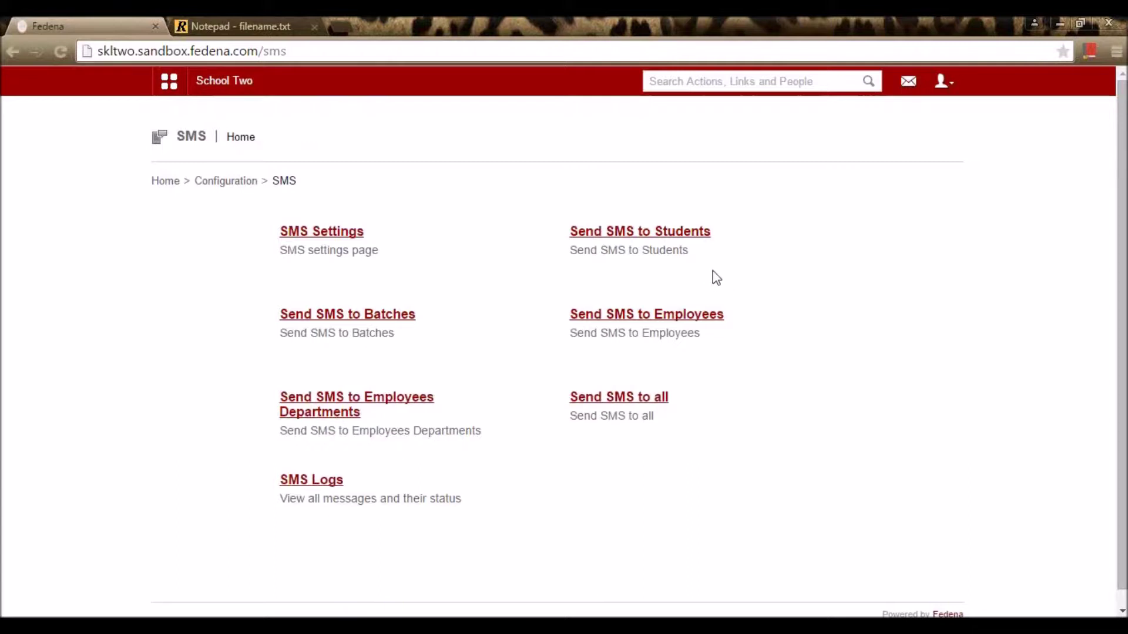
{"action": "left_click", "coordinate": [346, 235]}
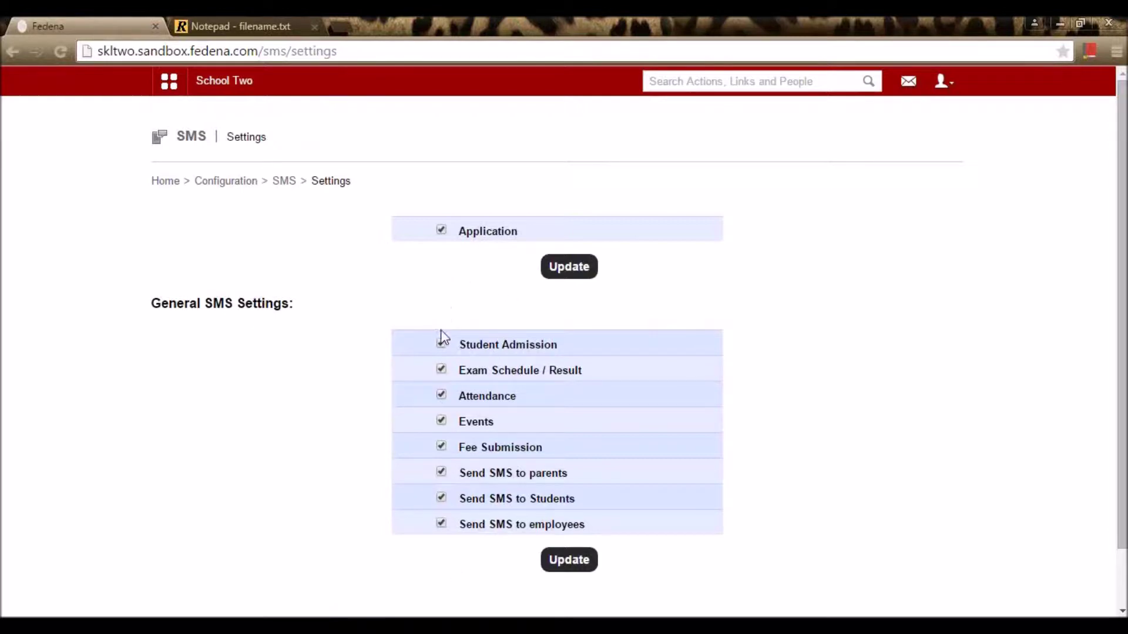
{"action": "left_click", "coordinate": [441, 344]}
{"action": "left_click", "coordinate": [442, 370]}
{"action": "left_click", "coordinate": [441, 396]}
{"action": "left_click", "coordinate": [442, 395]}
{"action": "left_click", "coordinate": [441, 369]}
{"action": "left_click", "coordinate": [441, 343]}
Step: Save the general SMS settings and view Send SMS to Students for batch C1 - A 15-16
{"action": "left_click", "coordinate": [575, 567]}
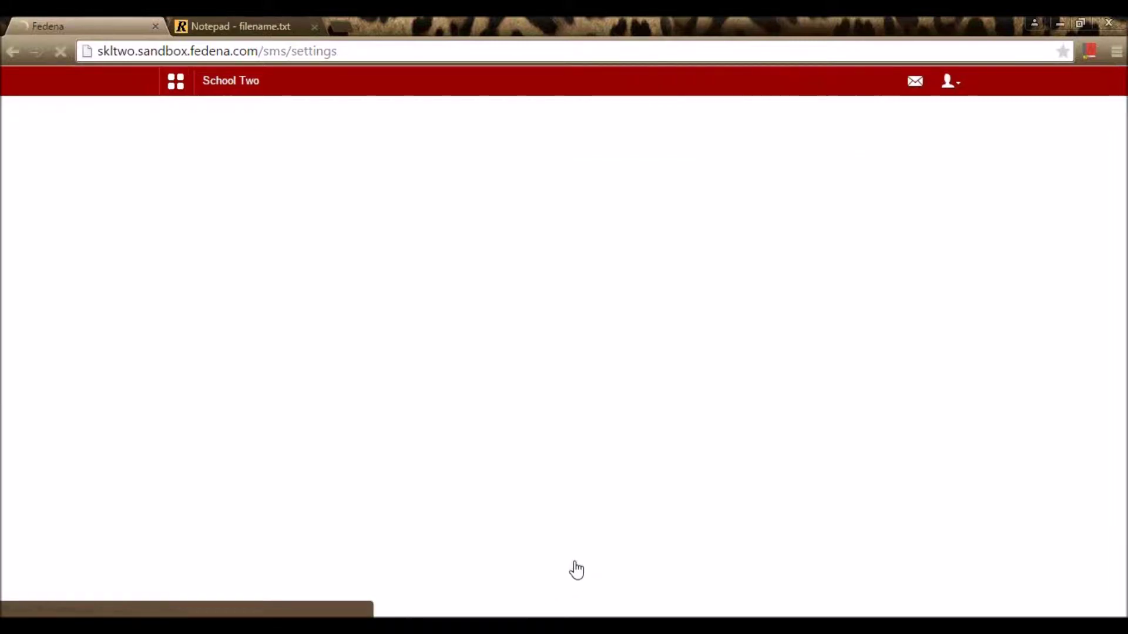
{"action": "left_click", "coordinate": [281, 181]}
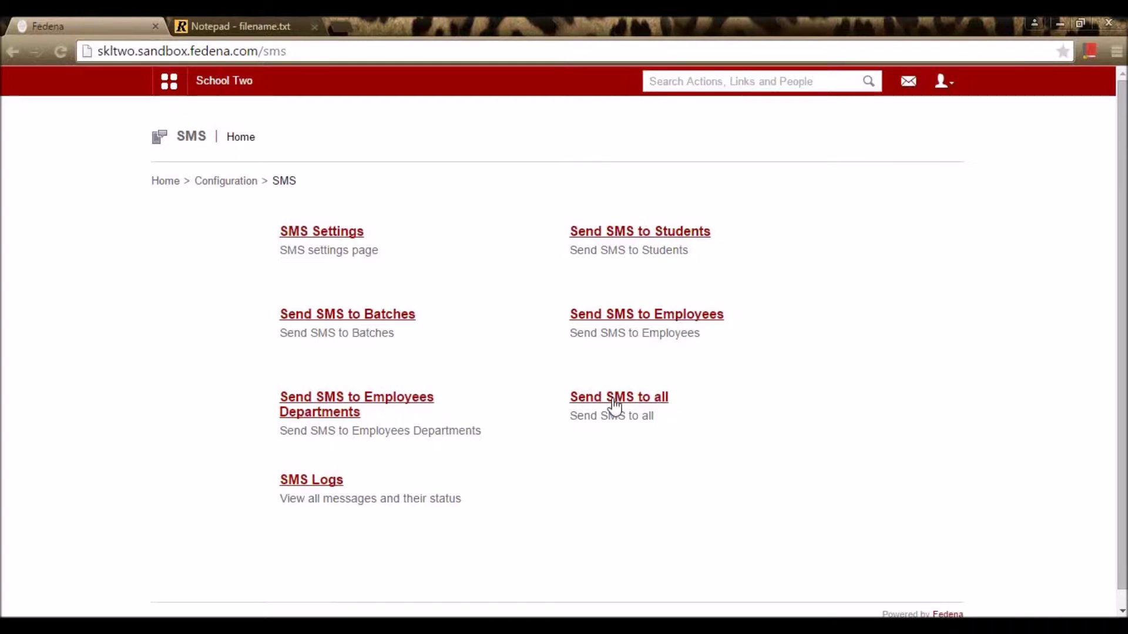
{"action": "left_click", "coordinate": [666, 233]}
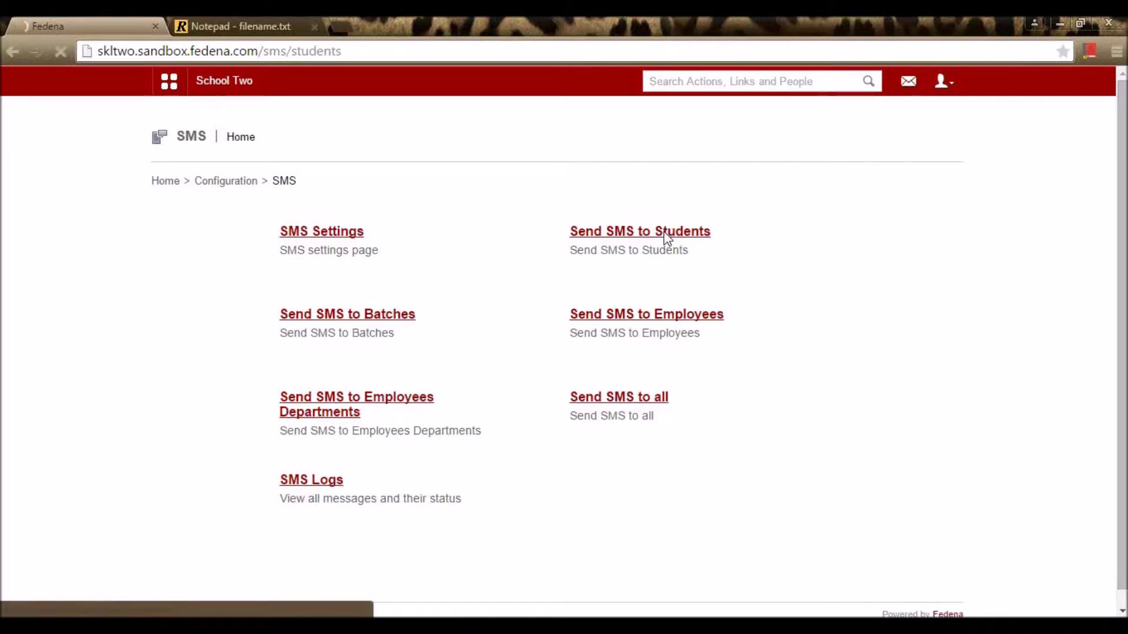
{"action": "left_click", "coordinate": [360, 241]}
{"action": "left_click", "coordinate": [345, 289]}
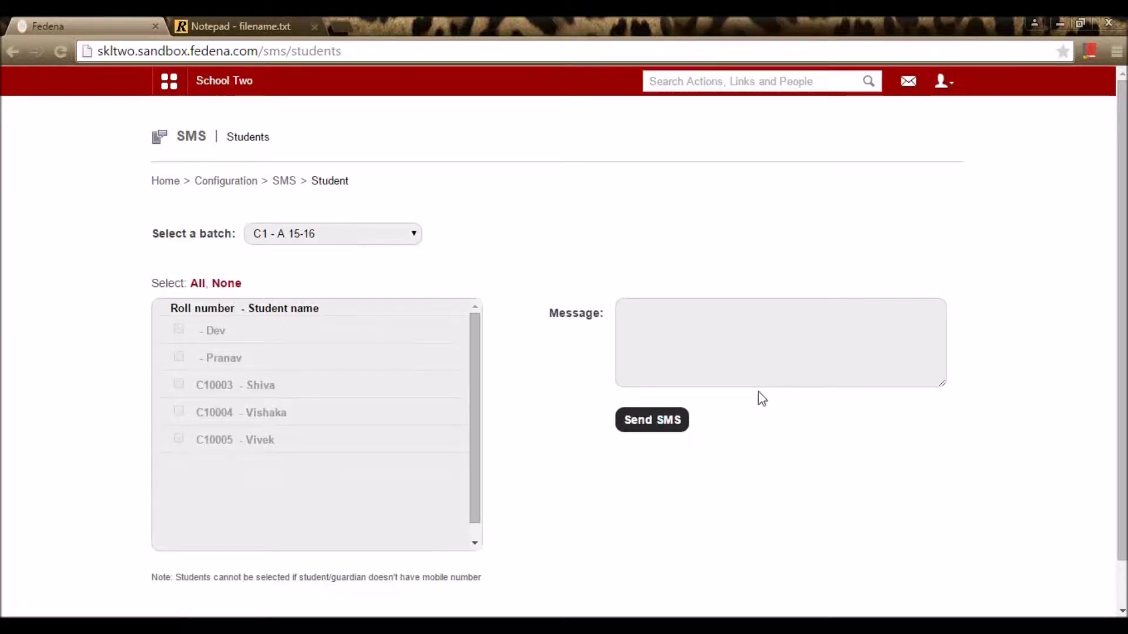
{"action": "left_click", "coordinate": [284, 181]}
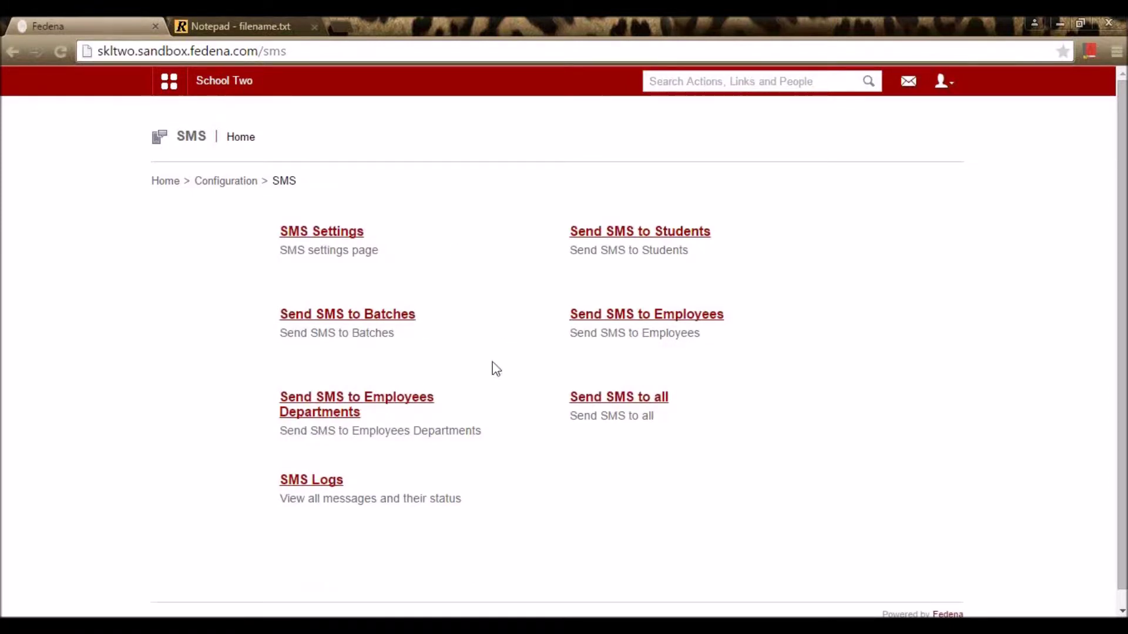
Step: Look at the employee departments SMS page and the SMS Logs, ending on SMS home
{"action": "left_click", "coordinate": [378, 402]}
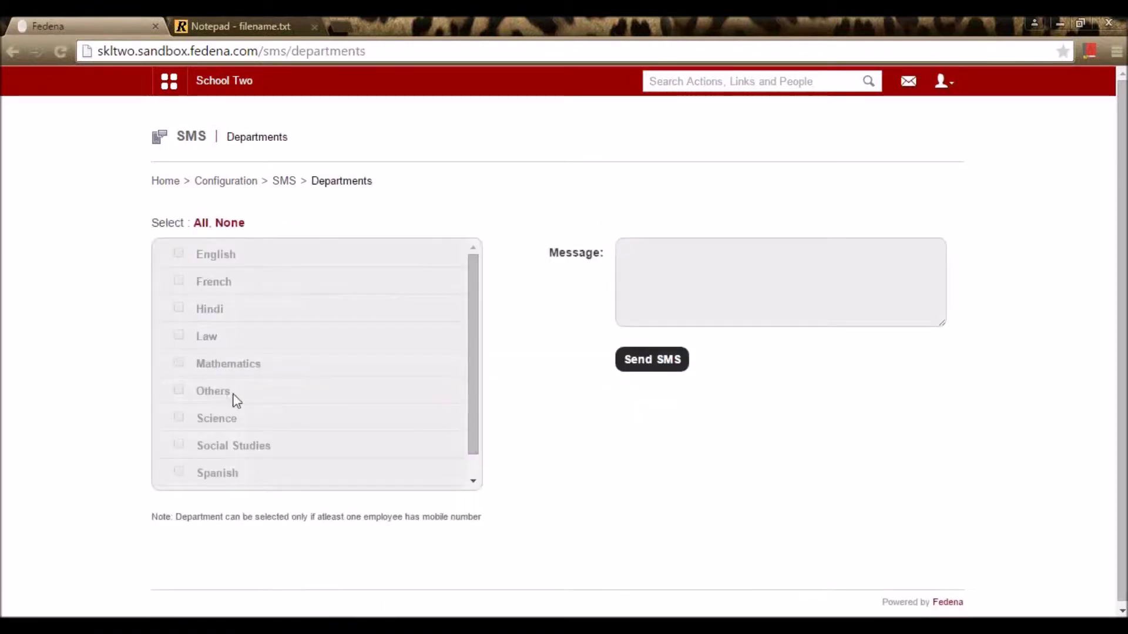
{"action": "left_click", "coordinate": [288, 182]}
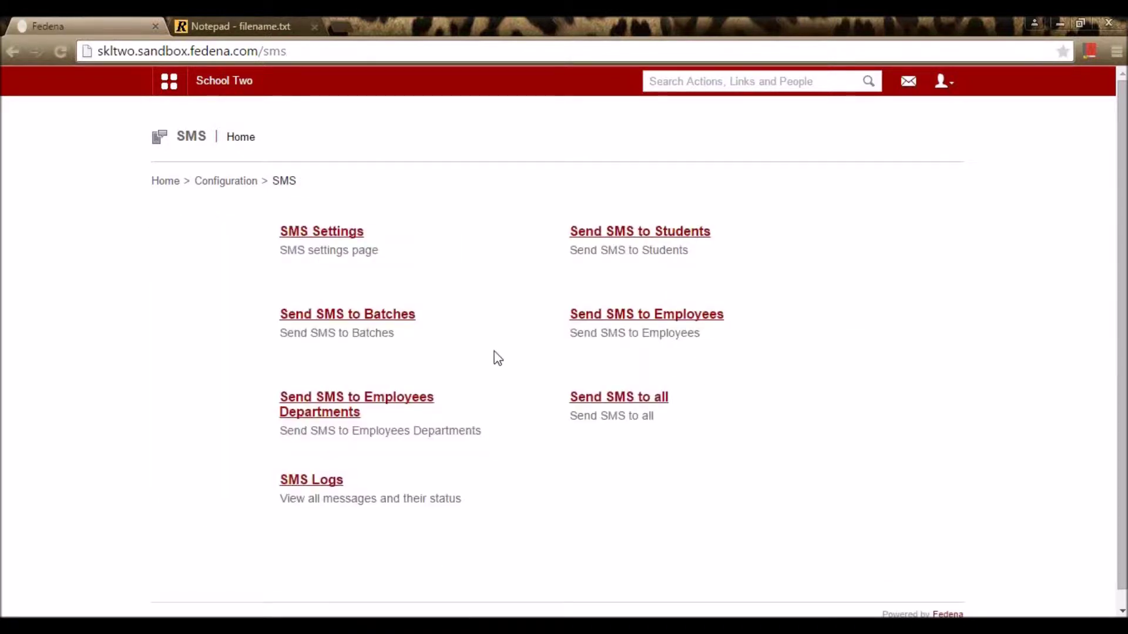
{"action": "left_click", "coordinate": [296, 481]}
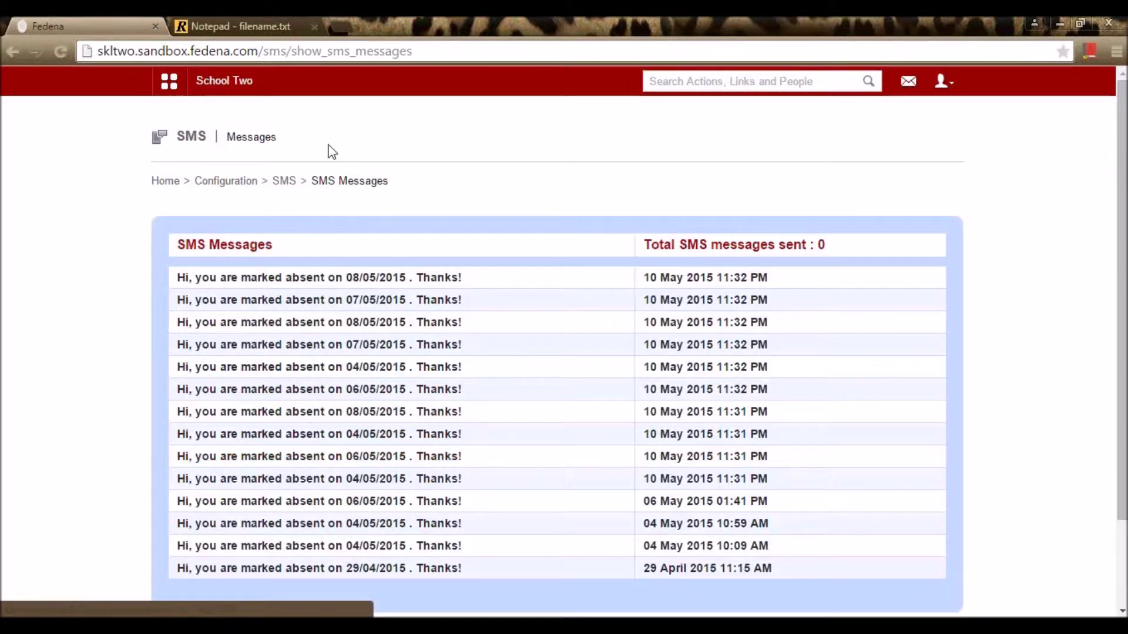
{"action": "key", "text": "alt+Left"}
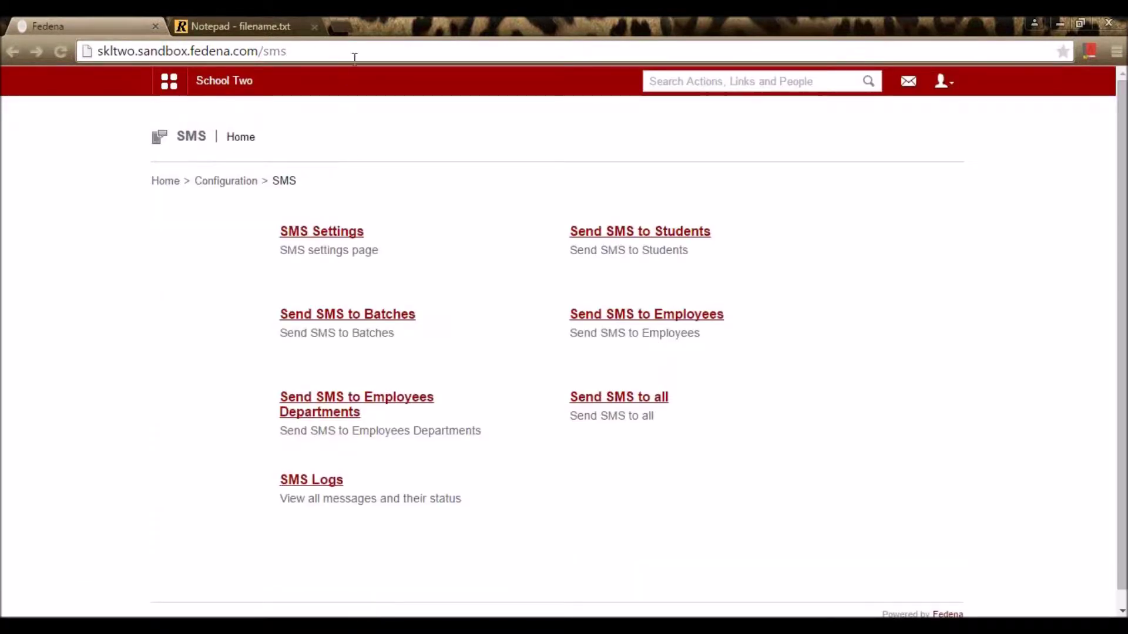
Step: Open Manage student roll numbers from Configuration and scroll the class/prefix table
{"action": "left_click", "coordinate": [251, 186]}
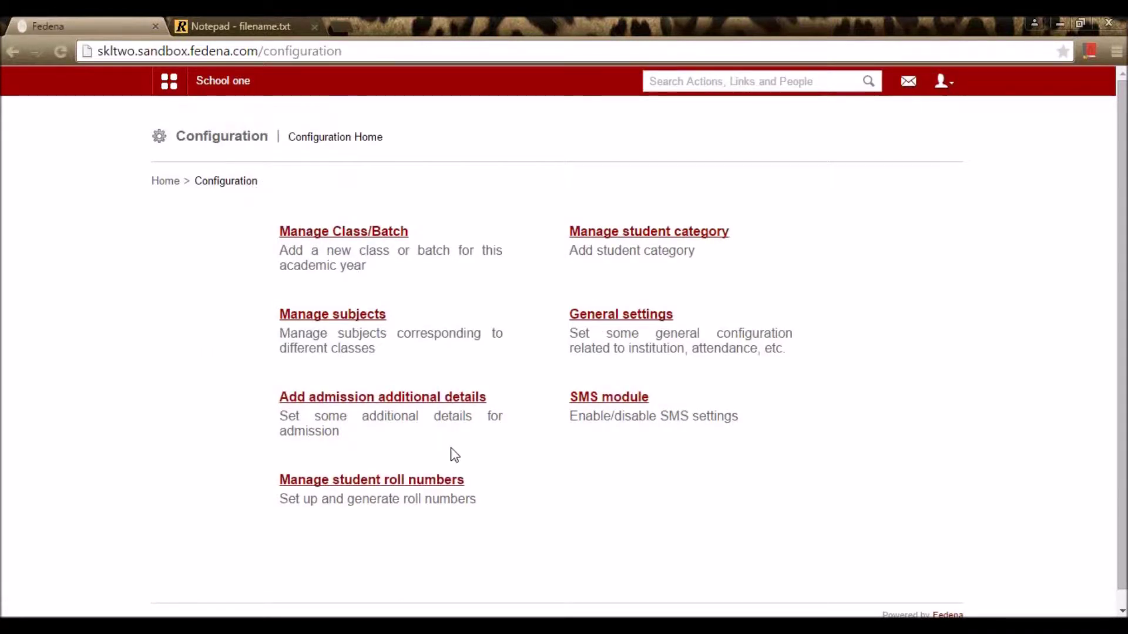
{"action": "left_click", "coordinate": [447, 479]}
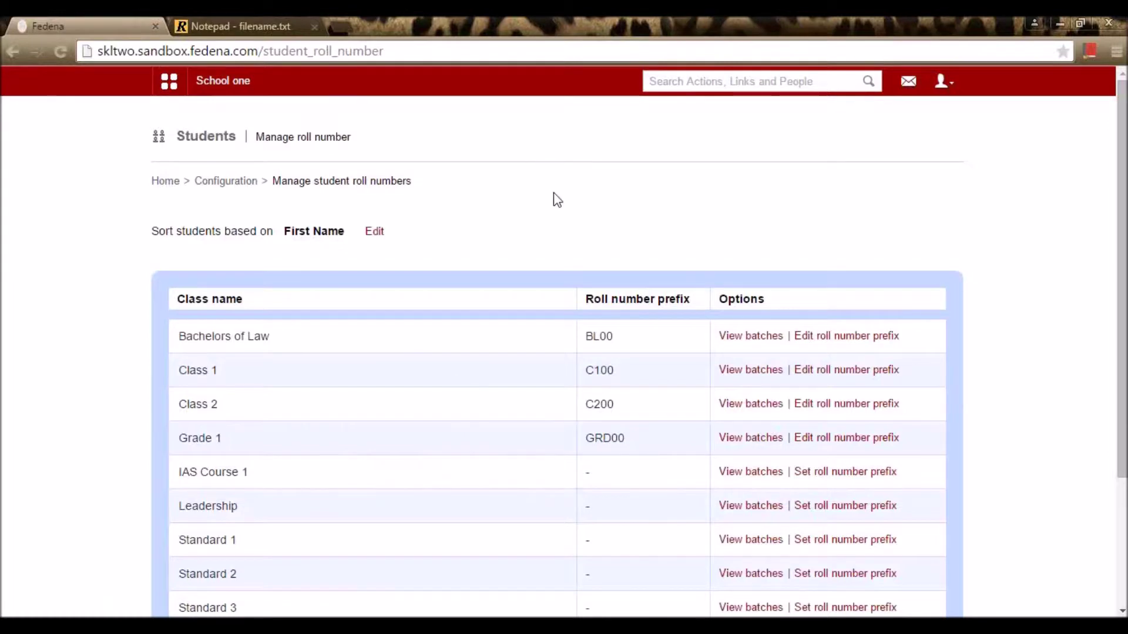
{"action": "scroll", "coordinate": [556, 200], "scroll_direction": "down", "scroll_amount": 3}
{"action": "scroll", "coordinate": [557, 200], "scroll_direction": "up", "scroll_amount": 3}
{"action": "scroll", "coordinate": [589, 290], "scroll_direction": "down", "scroll_amount": 3}
{"action": "scroll", "coordinate": [589, 290], "scroll_direction": "up", "scroll_amount": 3}
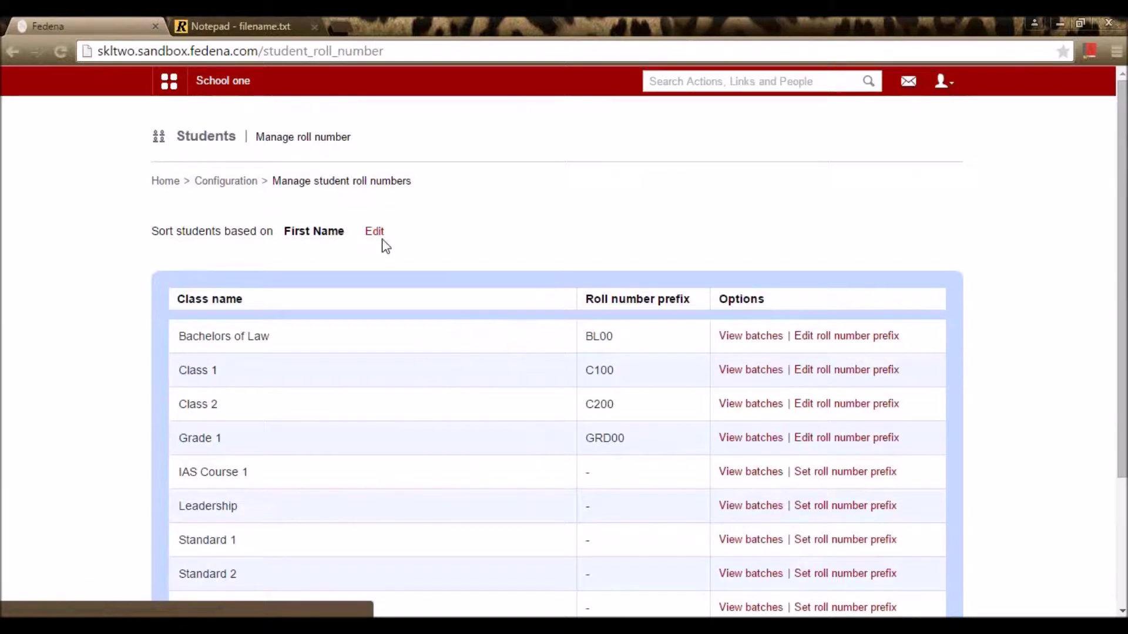
{"action": "scroll", "coordinate": [332, 246], "scroll_direction": "down", "scroll_amount": 3}
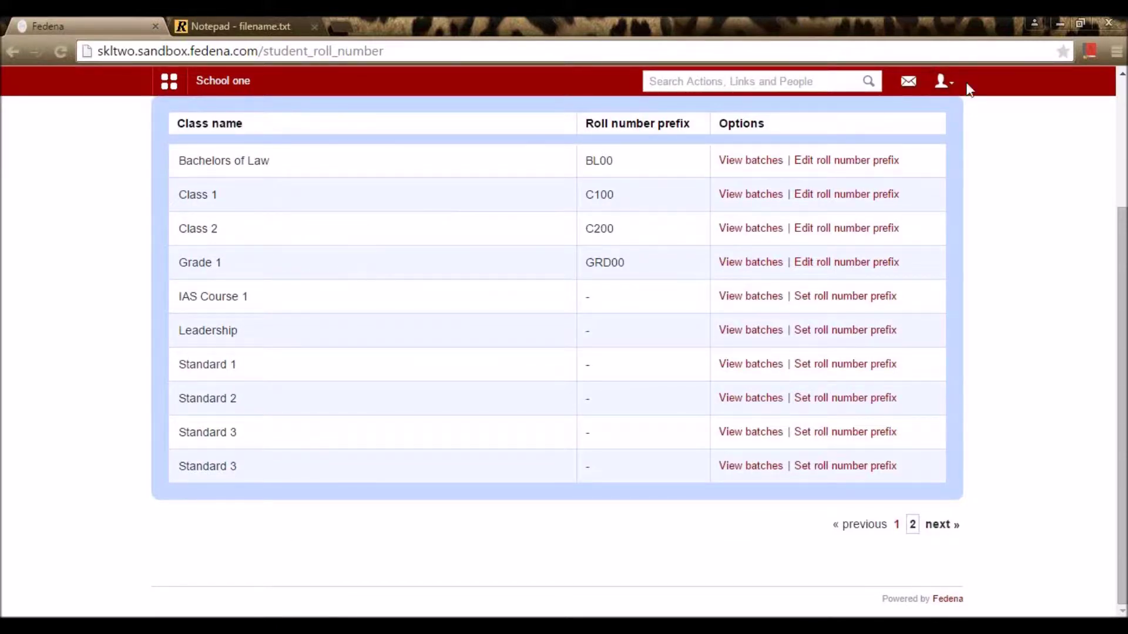
Step: Save Bachelors of Law's roll number prefix unchanged as BL00, then view Class 1's batches
{"action": "scroll", "coordinate": [693, 205], "scroll_direction": "up", "scroll_amount": 2}
{"action": "left_click_drag", "start_coordinate": [584, 242], "coordinate": [627, 247]}
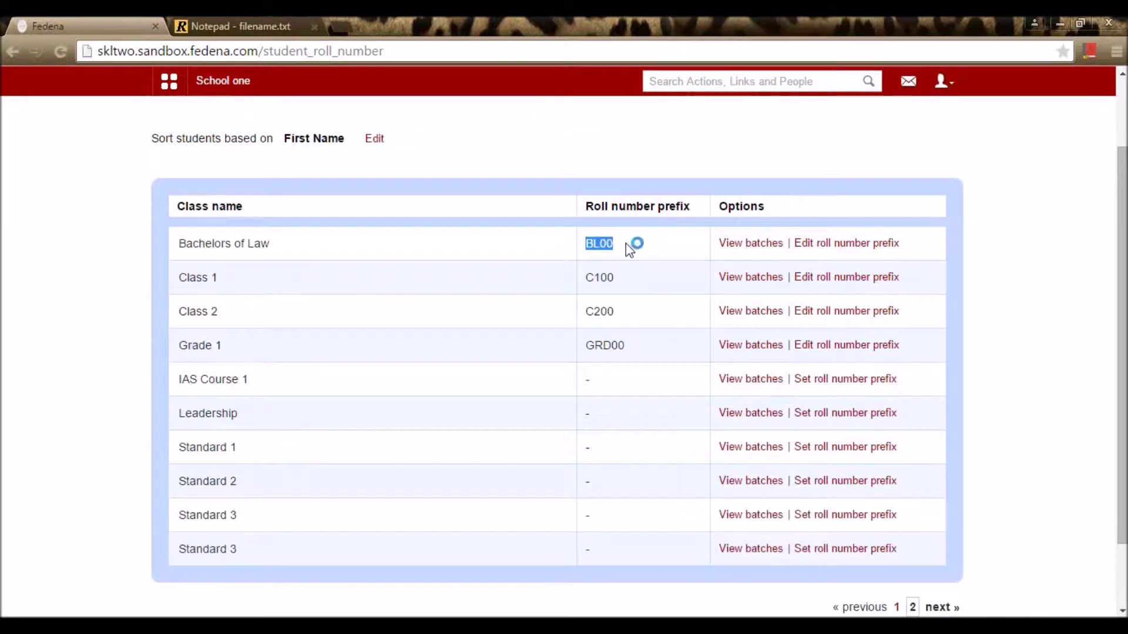
{"action": "left_click", "coordinate": [646, 174]}
{"action": "left_click", "coordinate": [825, 251]}
{"action": "left_click", "coordinate": [574, 286]}
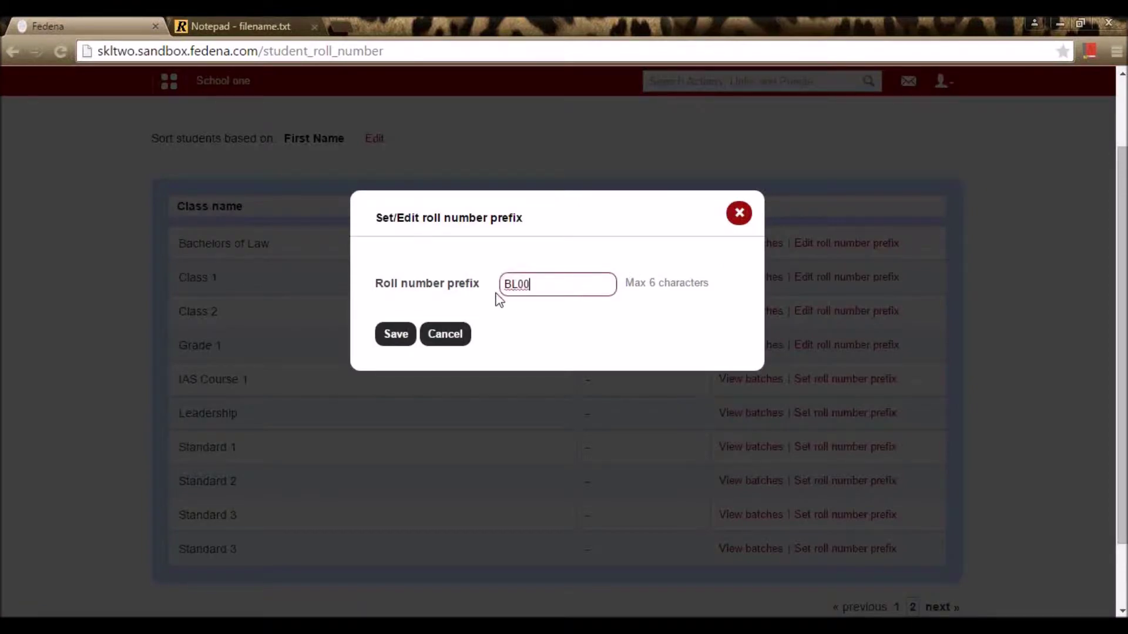
{"action": "left_click_drag", "start_coordinate": [528, 281], "coordinate": [472, 294]}
{"action": "left_click", "coordinate": [519, 282]}
{"action": "left_click", "coordinate": [389, 338]}
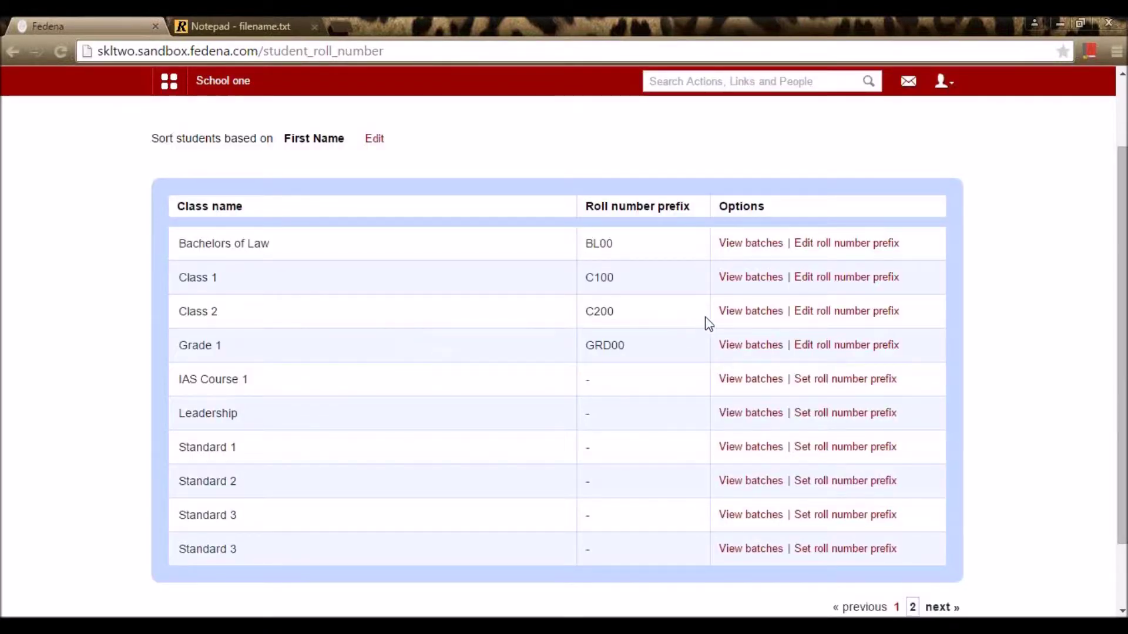
{"action": "left_click", "coordinate": [746, 284]}
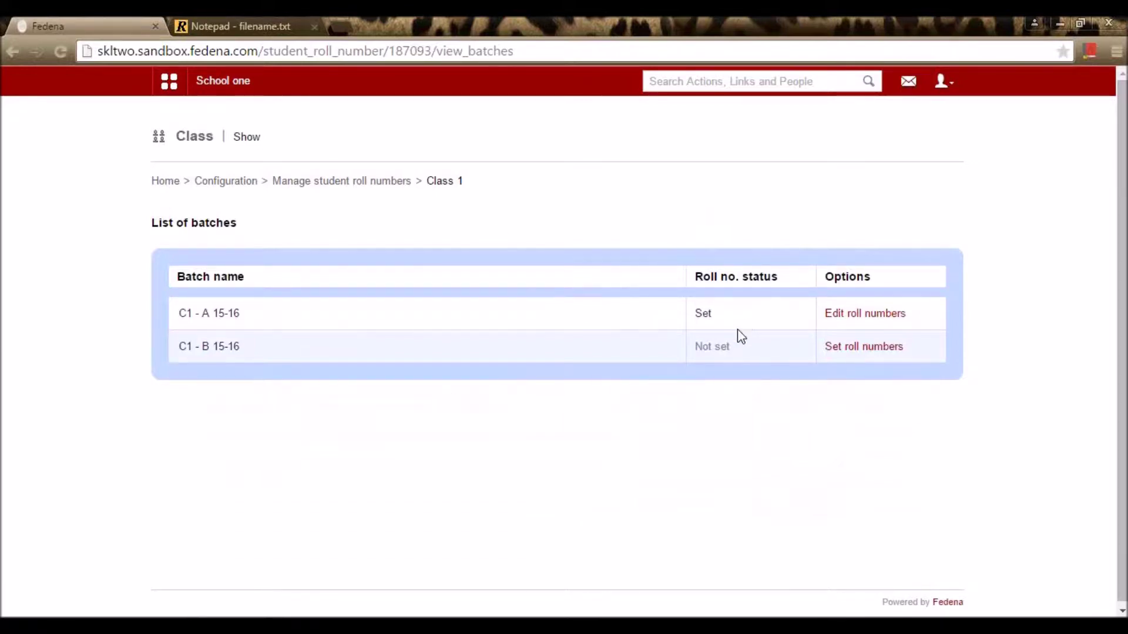
Step: Review C1 - A 15-16's student roll numbers, then go back to Configuration
{"action": "left_click", "coordinate": [856, 318]}
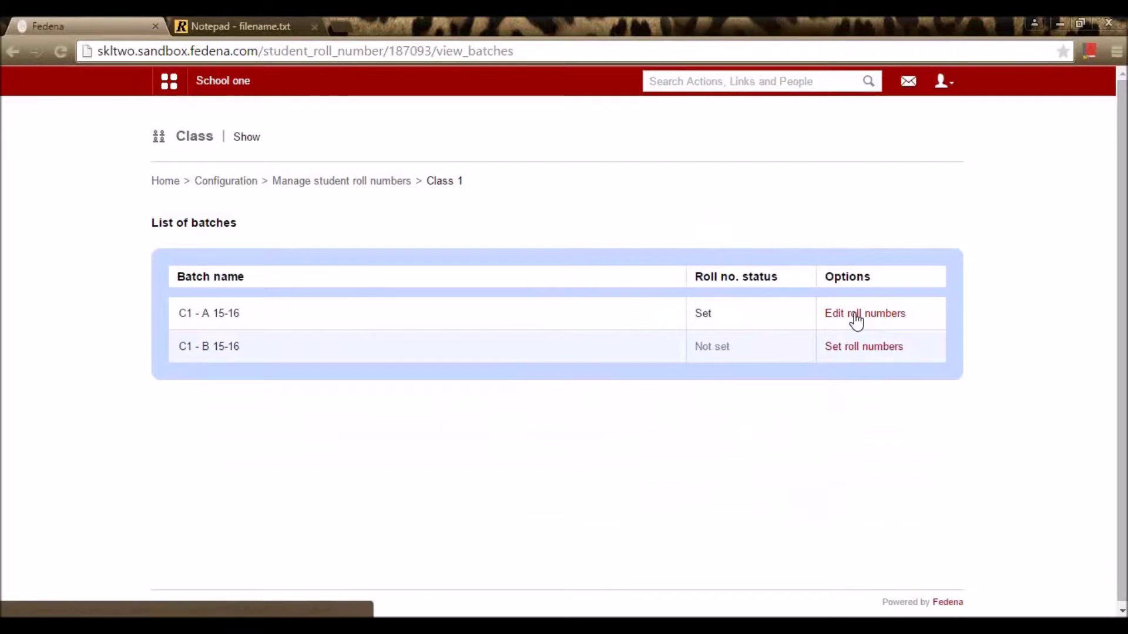
{"action": "scroll", "coordinate": [845, 391], "scroll_direction": "down", "scroll_amount": 3}
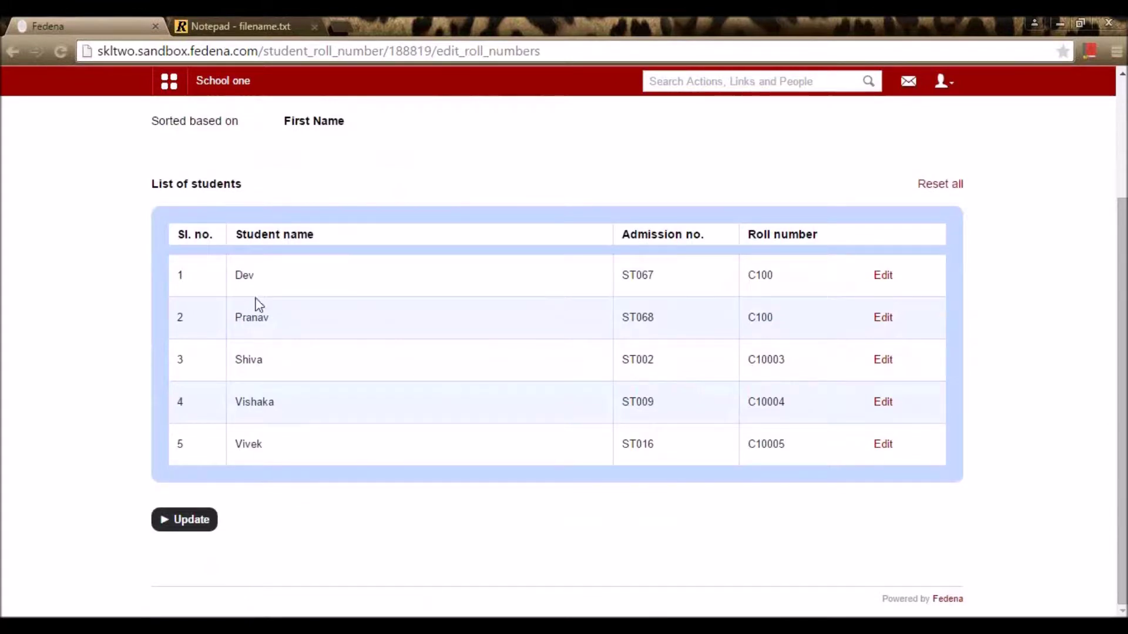
{"action": "key", "text": "alt+Left"}
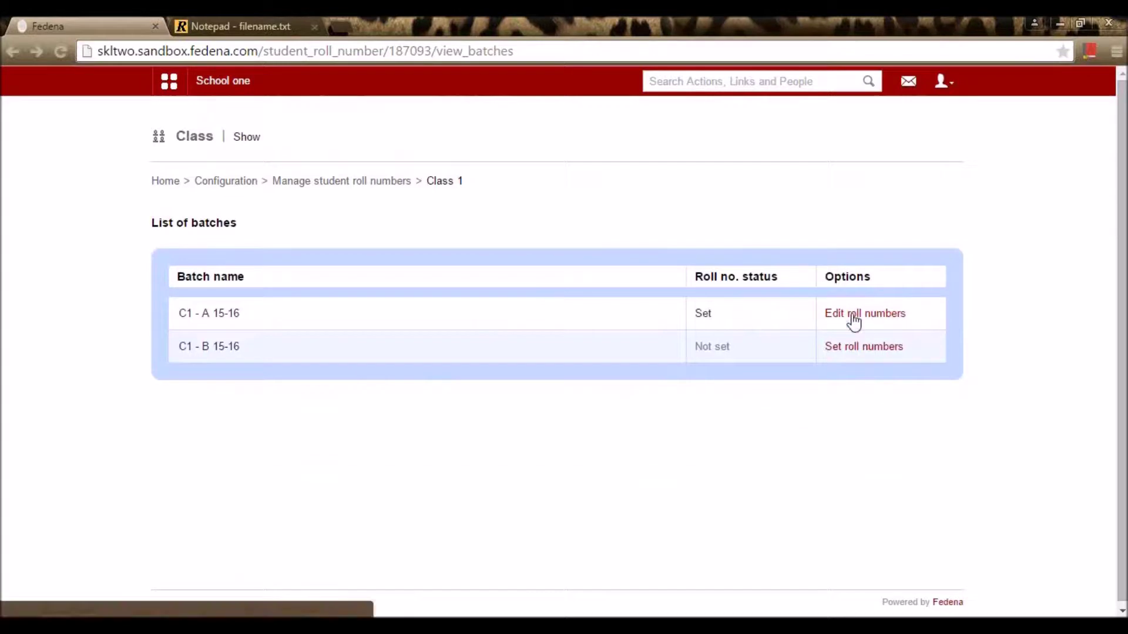
{"action": "key", "text": "alt+Left"}
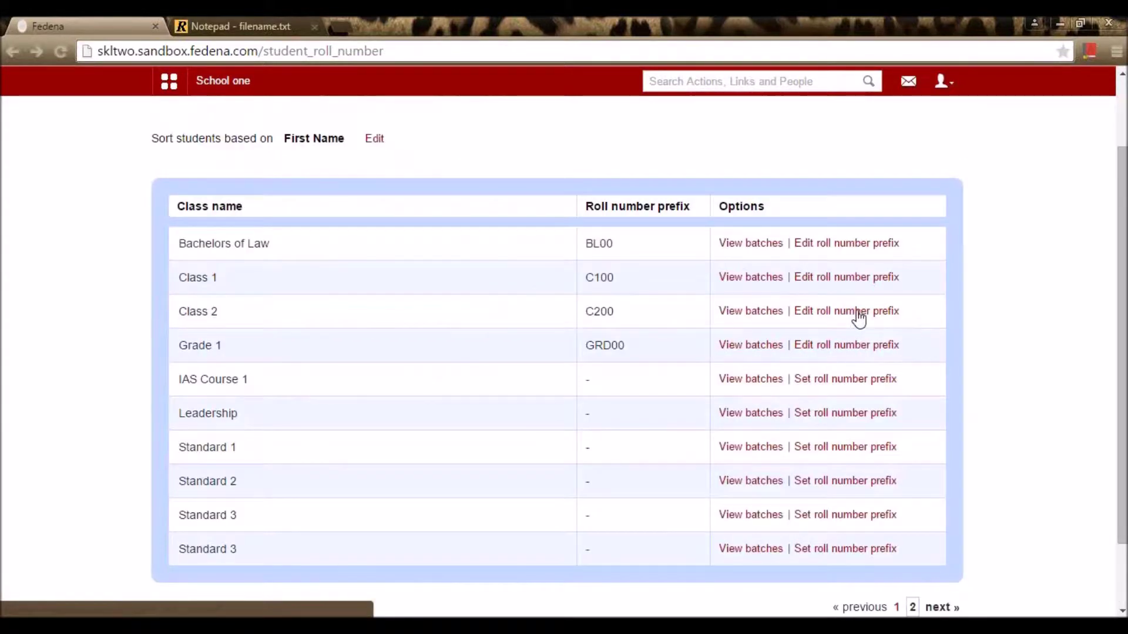
{"action": "key", "text": "alt+Left"}
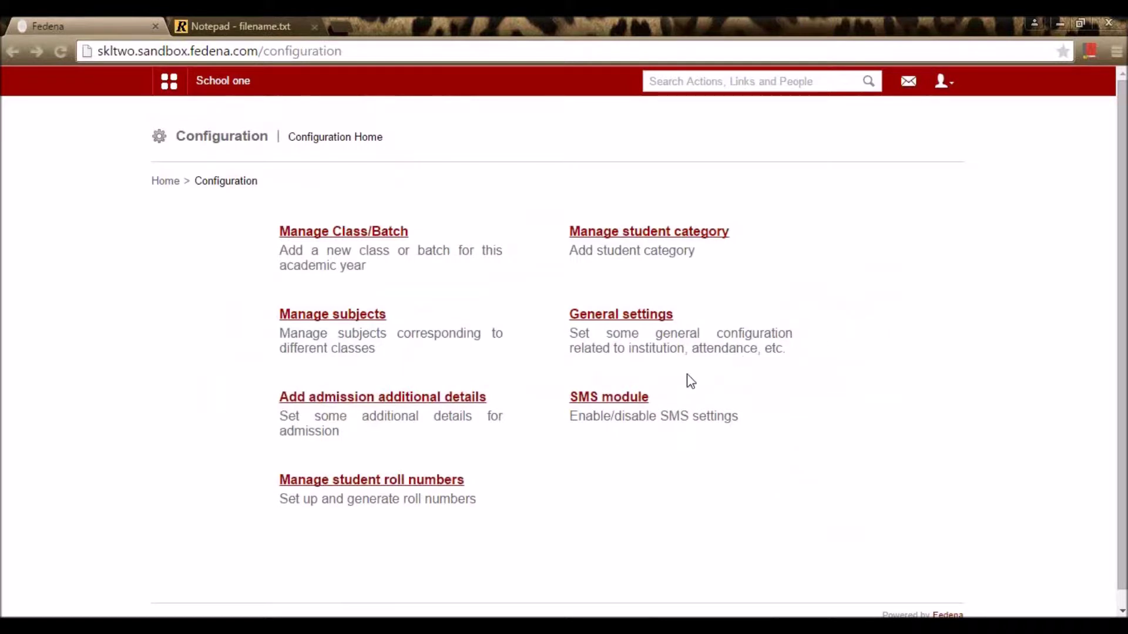
Step: Check the Human resource line in the setup notes
{"action": "left_click", "coordinate": [203, 24]}
{"action": "scroll", "coordinate": [303, 262], "scroll_direction": "up", "scroll_amount": 2}
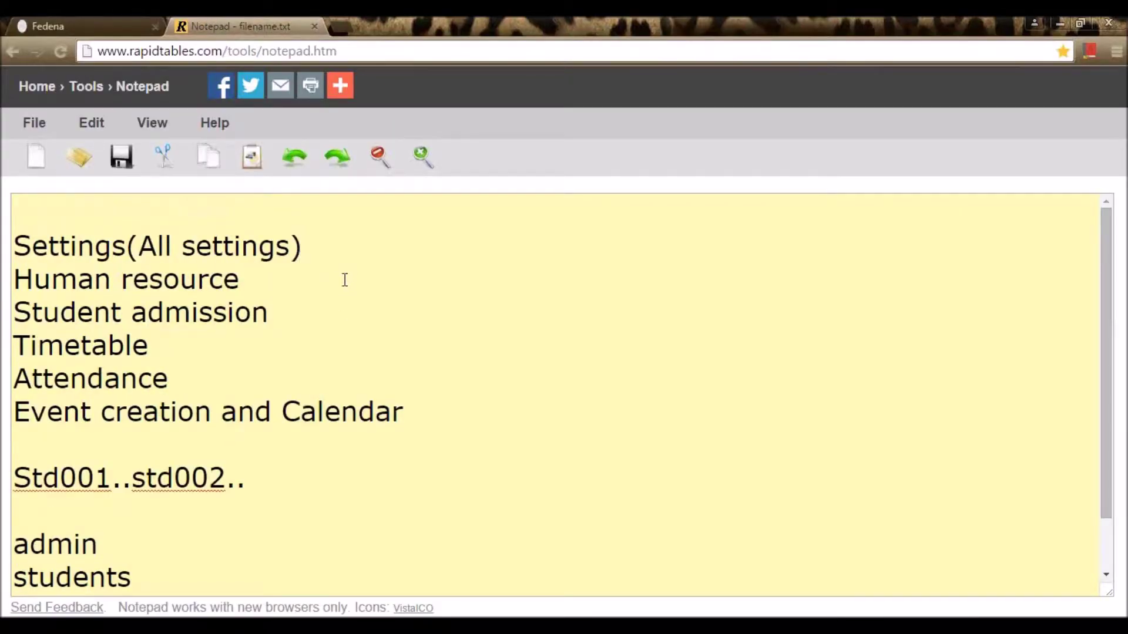
{"action": "left_click", "coordinate": [265, 277]}
Step: Open Administration > Human Resource from Fedena's quick navigation panel
{"action": "left_click", "coordinate": [123, 24]}
{"action": "left_click", "coordinate": [169, 81]}
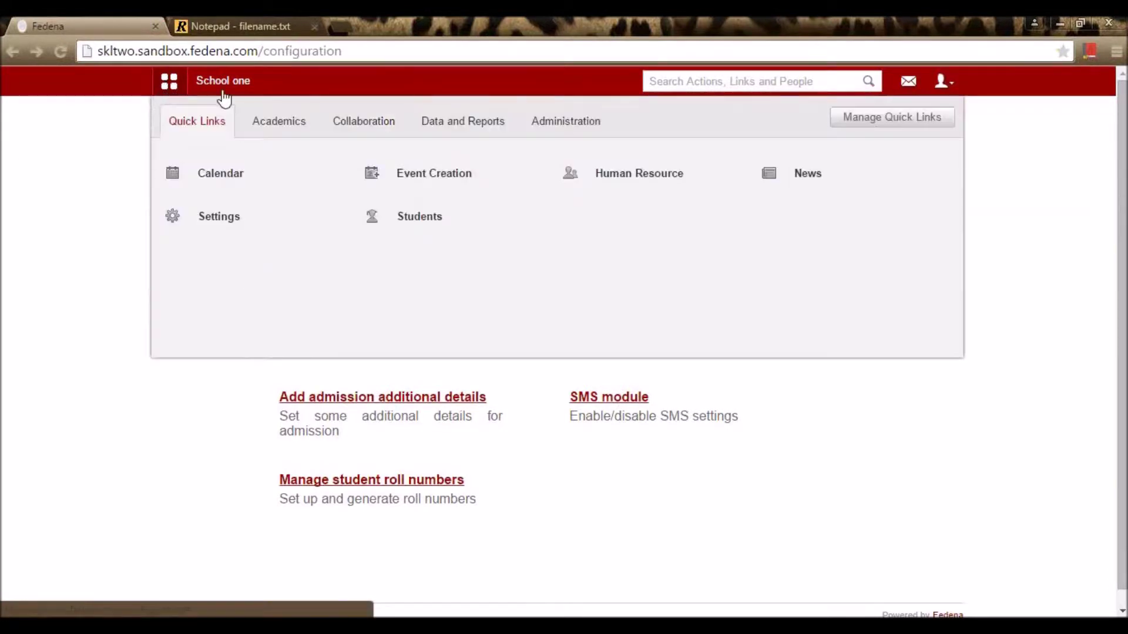
{"action": "left_click", "coordinate": [569, 123]}
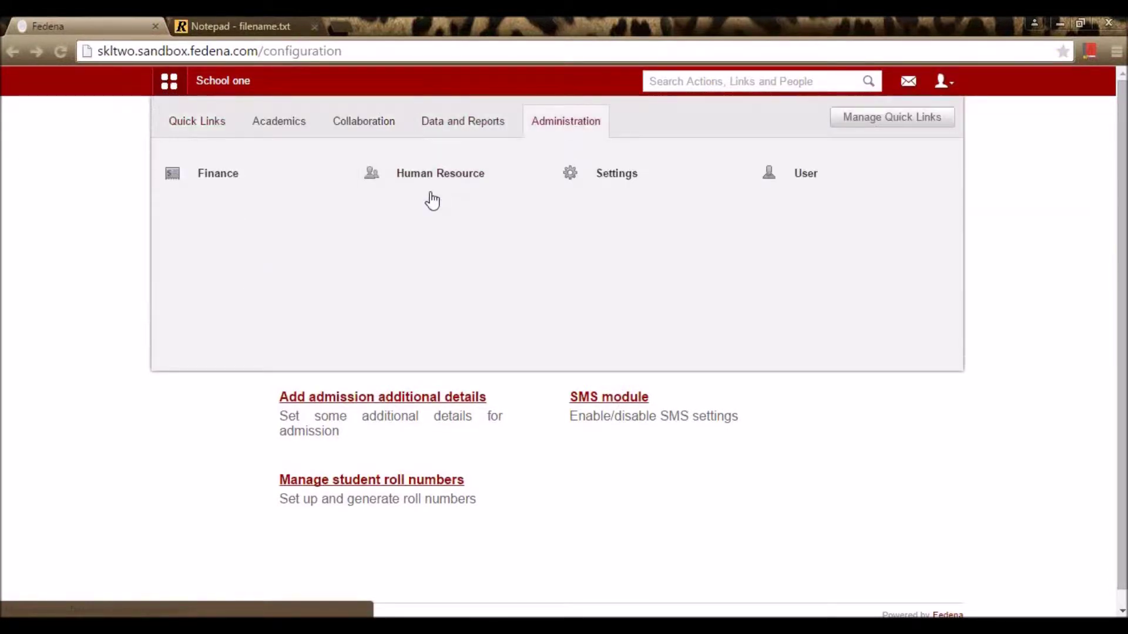
{"action": "left_click", "coordinate": [447, 187]}
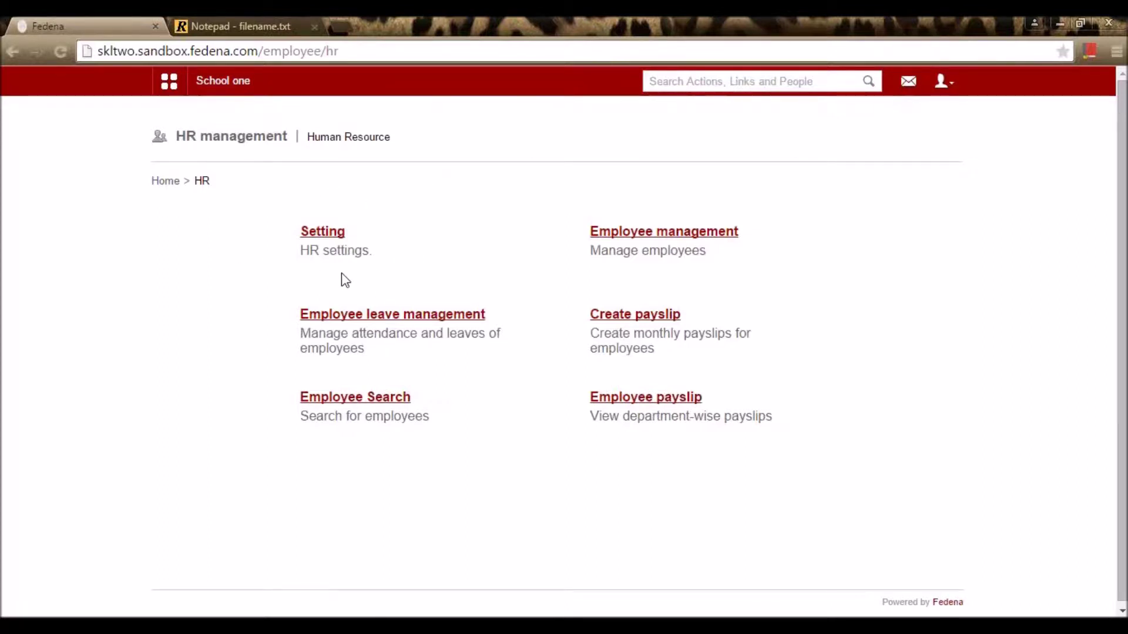
Step: Go from HR settings to the employee category list
{"action": "left_click", "coordinate": [312, 234]}
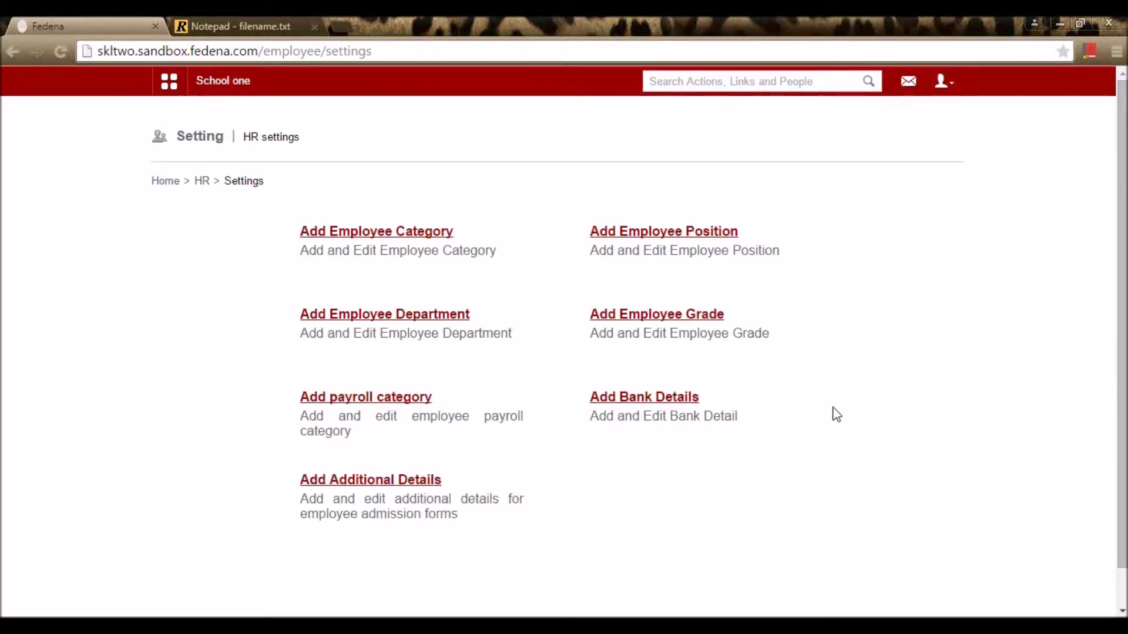
{"action": "left_click", "coordinate": [409, 233]}
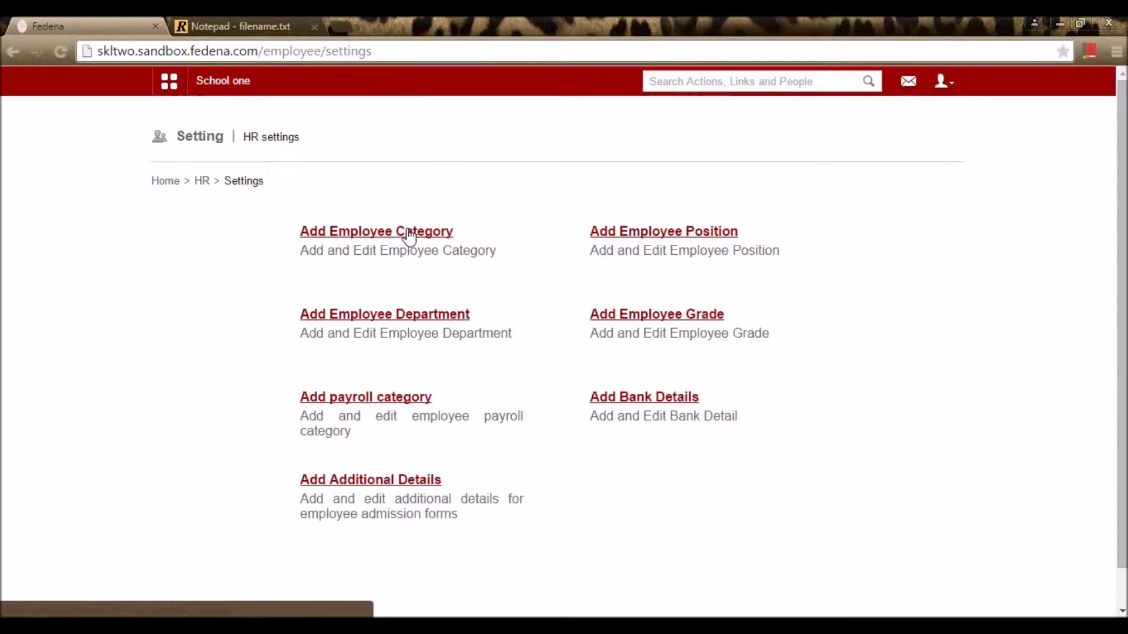
{"action": "scroll", "coordinate": [411, 235], "scroll_direction": "down", "scroll_amount": 3}
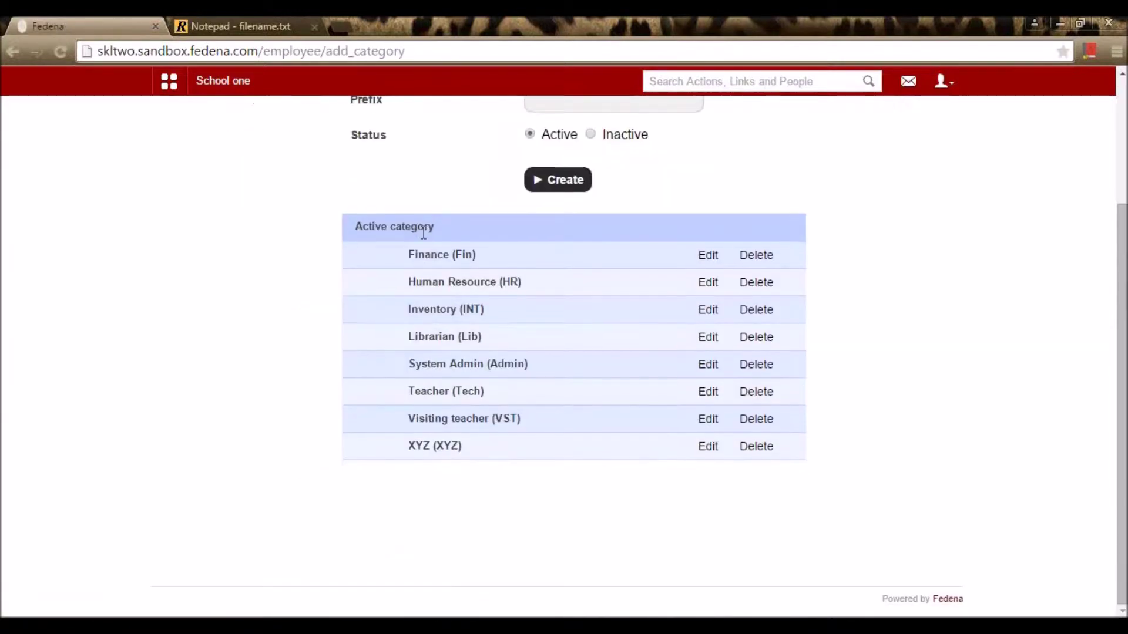
{"action": "scroll", "coordinate": [488, 350], "scroll_direction": "up", "scroll_amount": 3}
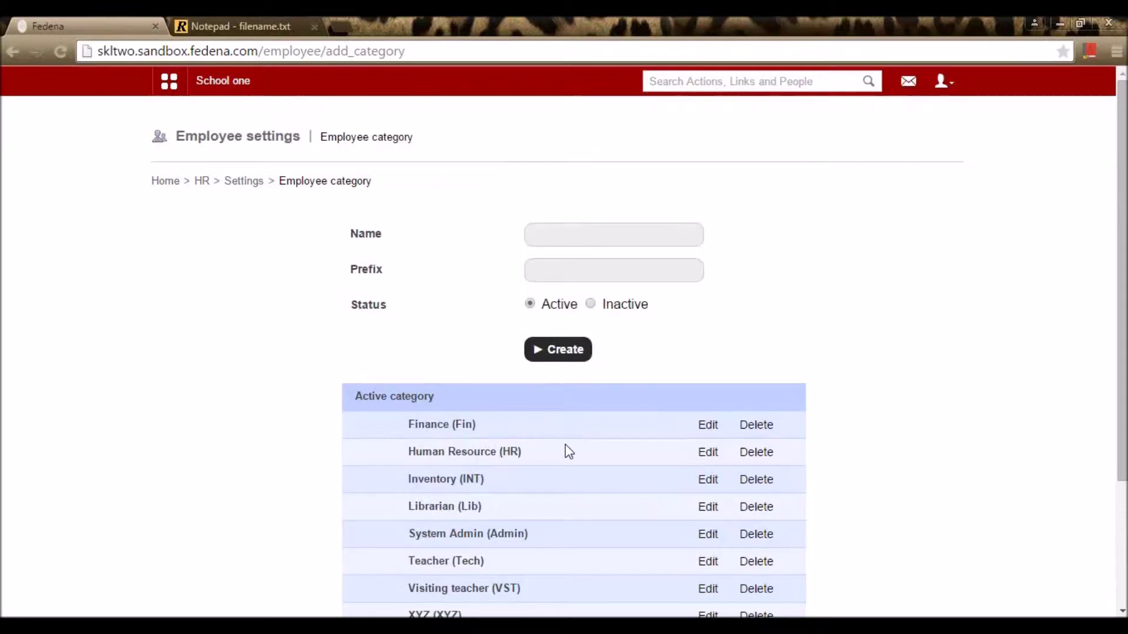
Step: Resave the Finance category with name Finance and prefix Fin
{"action": "left_click", "coordinate": [708, 426]}
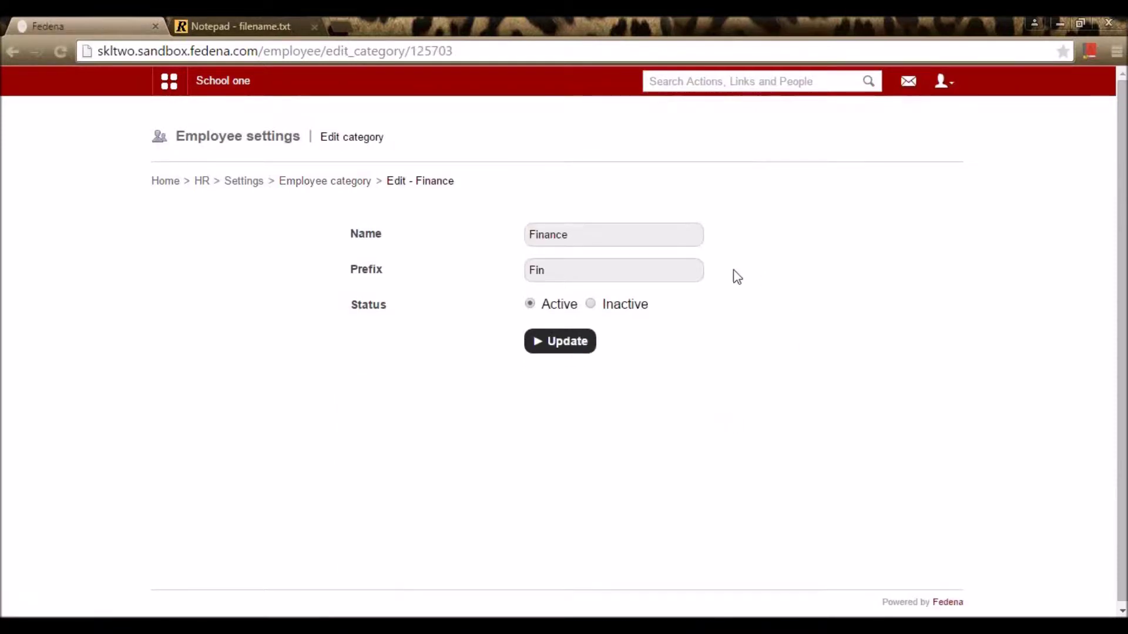
{"action": "left_click_drag", "start_coordinate": [622, 238], "coordinate": [497, 239]}
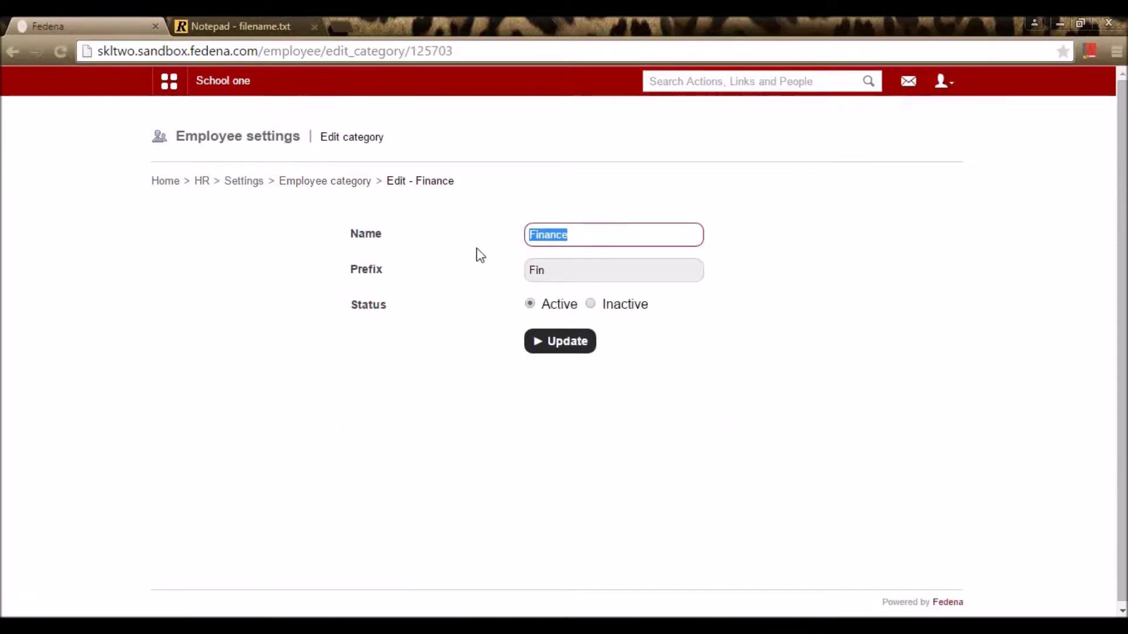
{"action": "left_click", "coordinate": [481, 256]}
{"action": "left_click_drag", "start_coordinate": [559, 272], "coordinate": [504, 274]}
{"action": "left_click", "coordinate": [481, 284]}
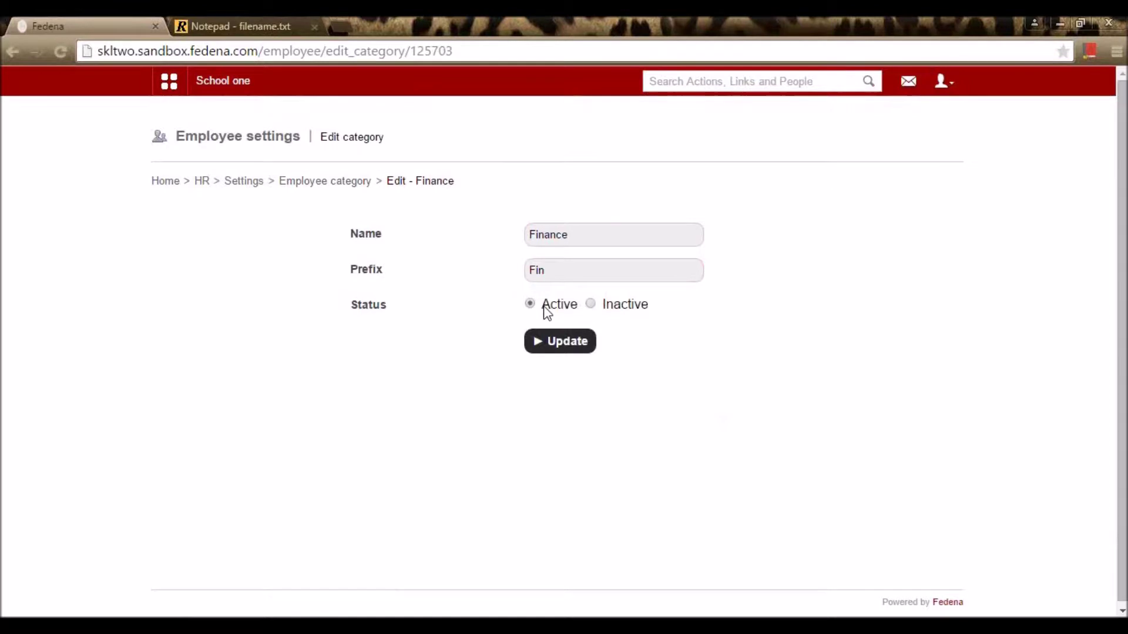
{"action": "left_click", "coordinate": [554, 343]}
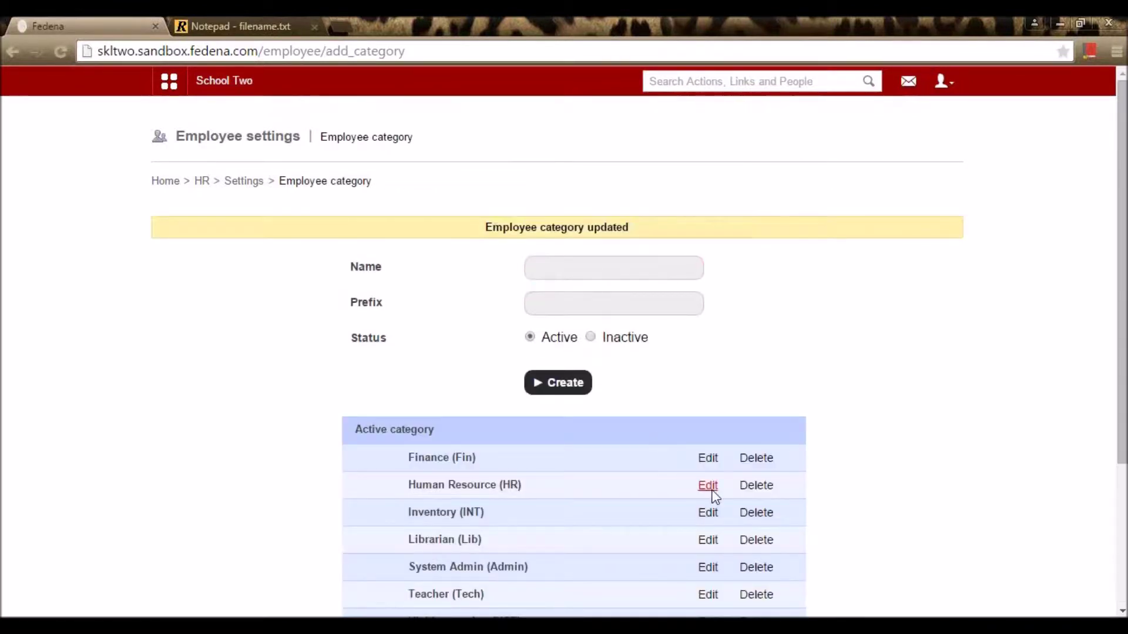
Step: Open Human Resource for editing, then return to the employee category list
{"action": "left_click", "coordinate": [713, 489]}
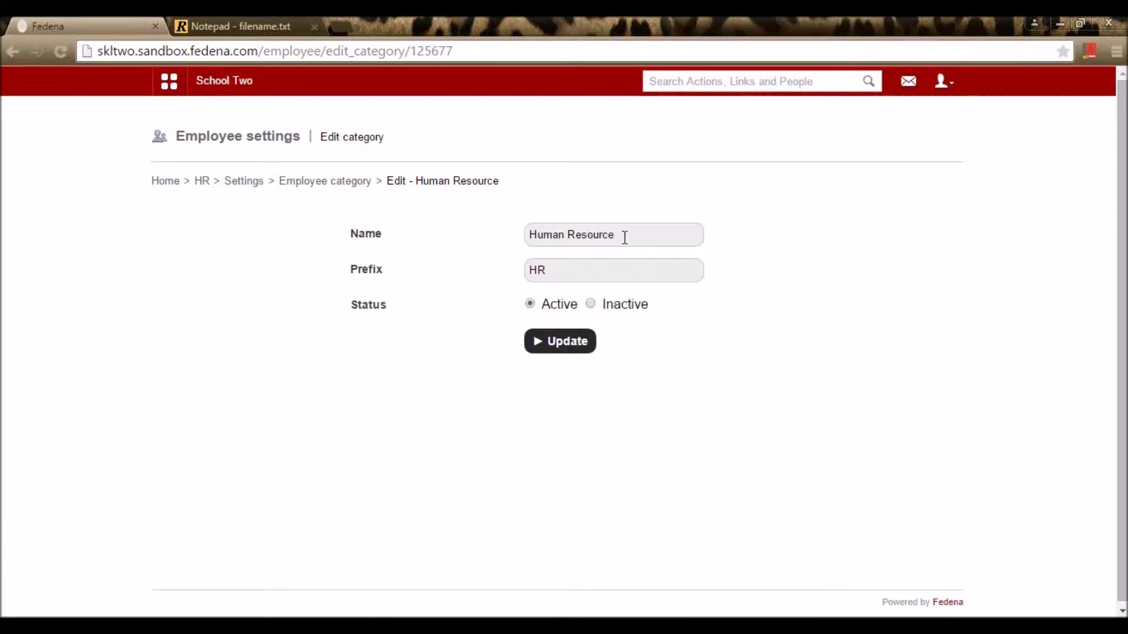
{"action": "left_click", "coordinate": [352, 184]}
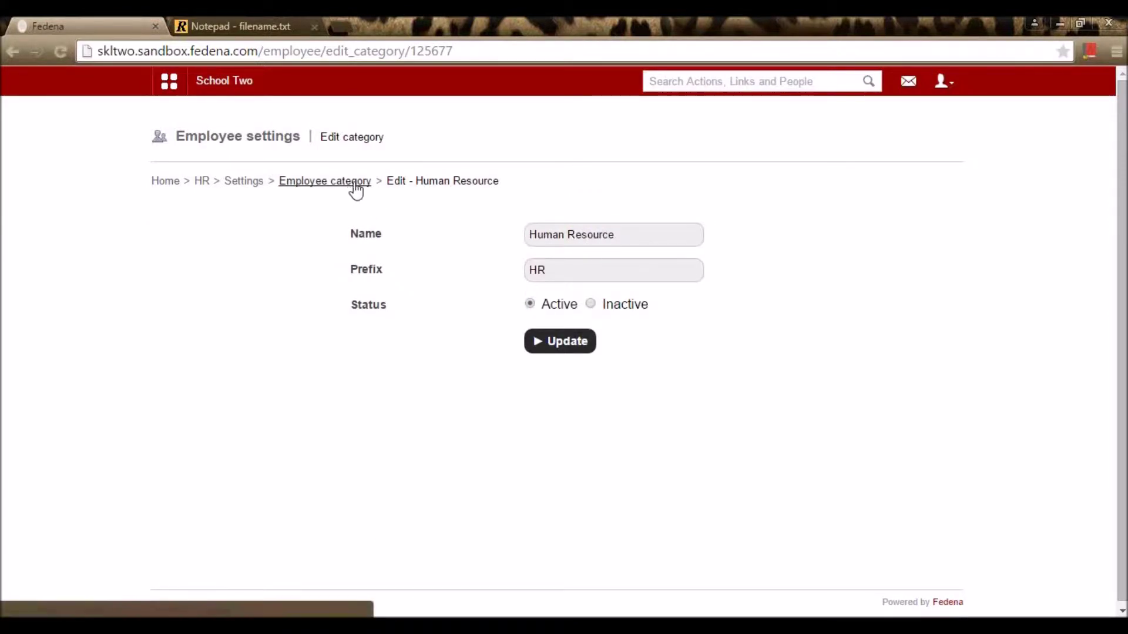
{"action": "scroll", "coordinate": [726, 341], "scroll_direction": "down", "scroll_amount": 3}
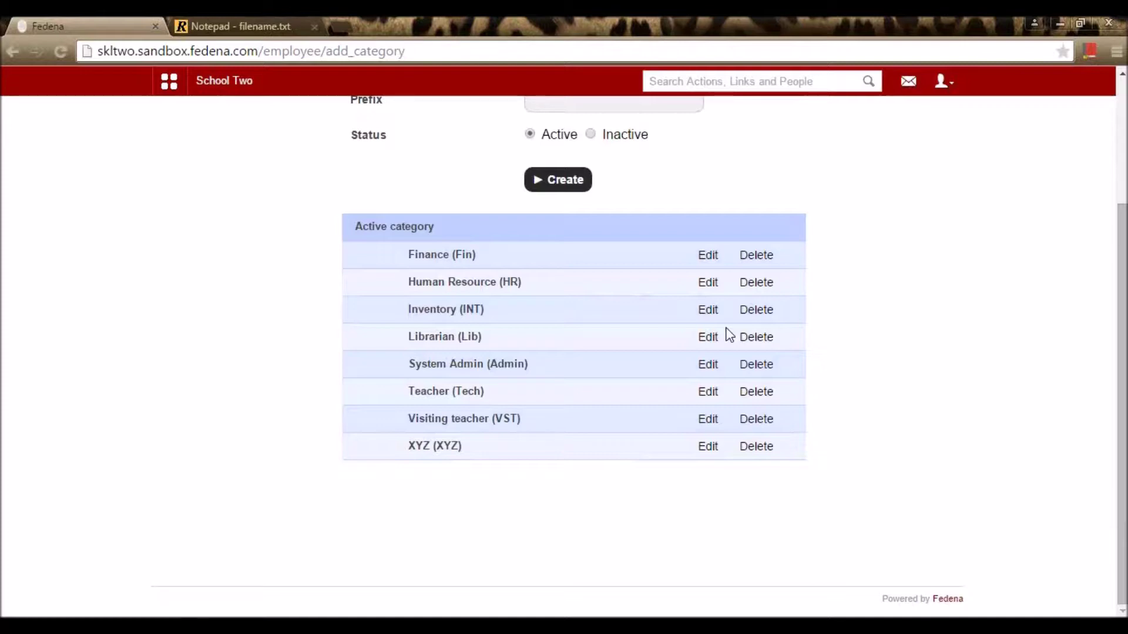
{"action": "scroll", "coordinate": [728, 334], "scroll_direction": "up", "scroll_amount": 3}
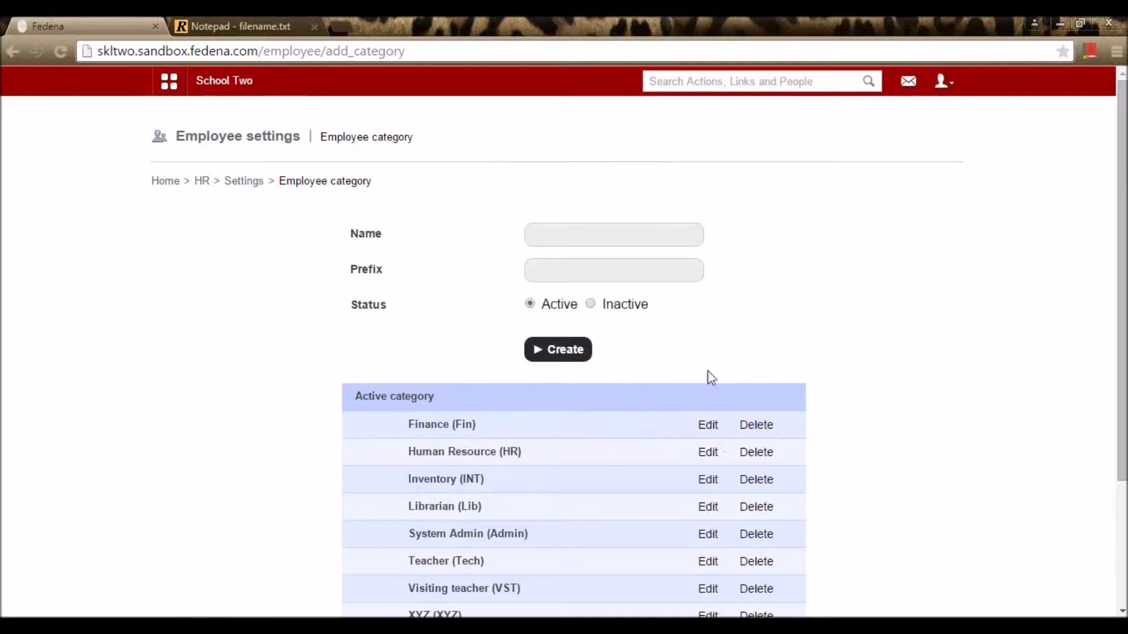
Step: Save the Inventory employee category as inactive
{"action": "left_click", "coordinate": [710, 481]}
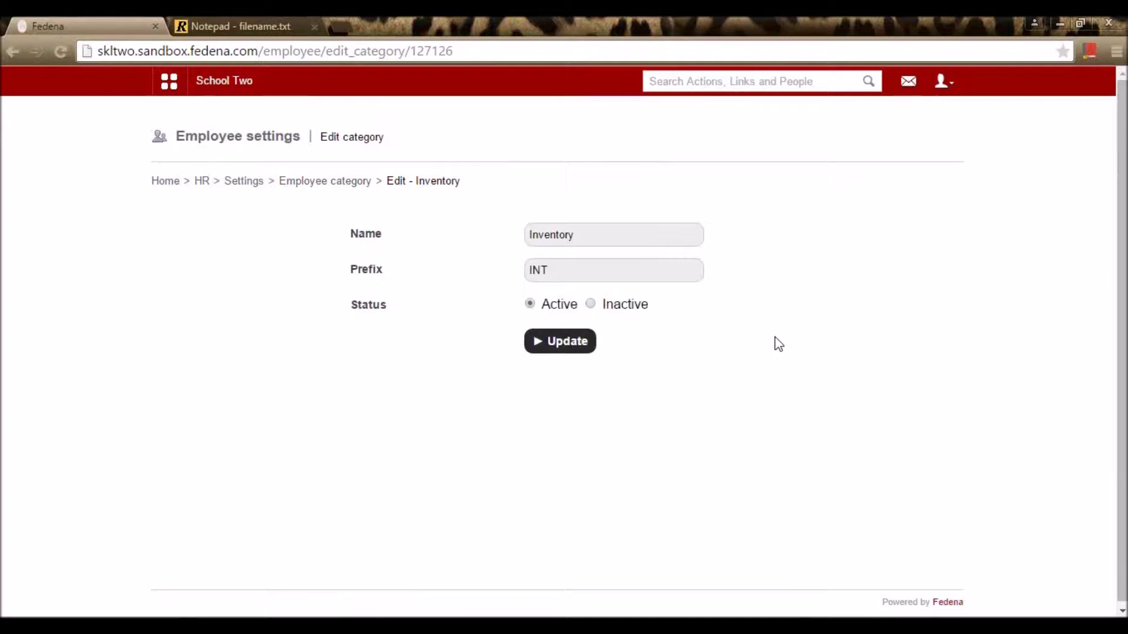
{"action": "left_click", "coordinate": [590, 304]}
{"action": "left_click", "coordinate": [582, 344]}
{"action": "scroll", "coordinate": [776, 360], "scroll_direction": "down", "scroll_amount": 4}
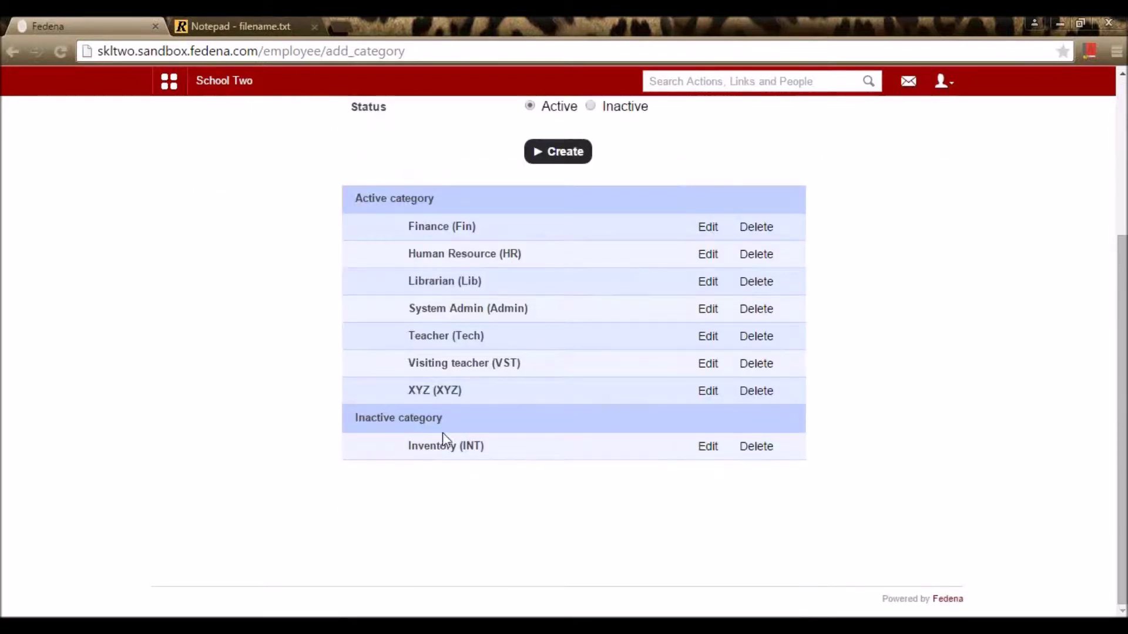
Step: Set Inventory back to Active, save it, and return to HR Settings
{"action": "left_click", "coordinate": [709, 449]}
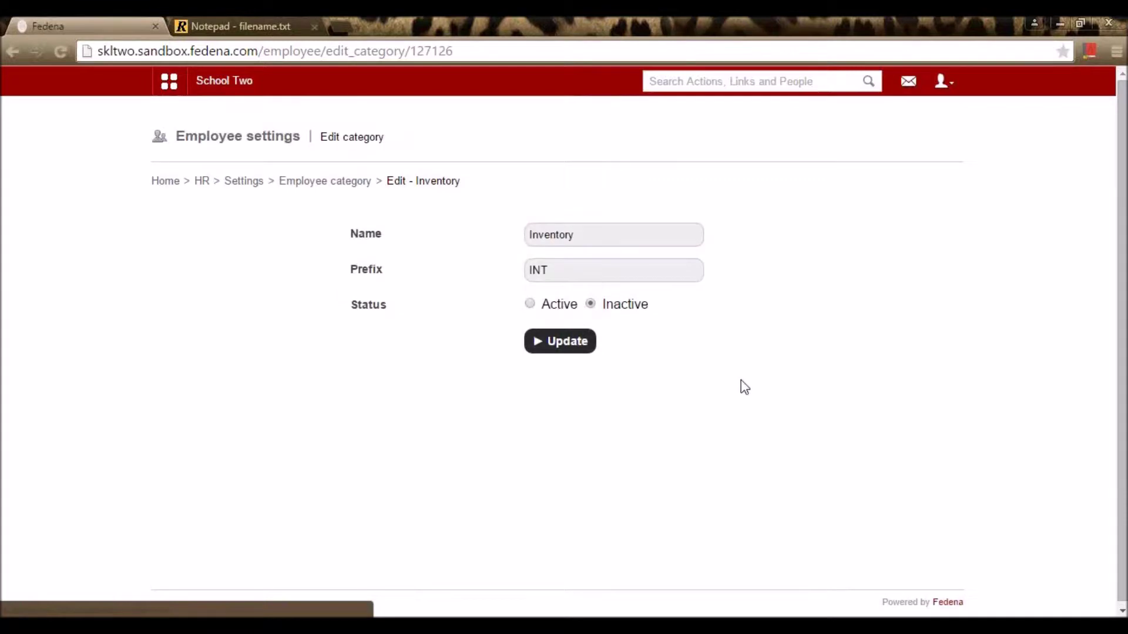
{"action": "left_click", "coordinate": [530, 305]}
{"action": "left_click", "coordinate": [565, 347]}
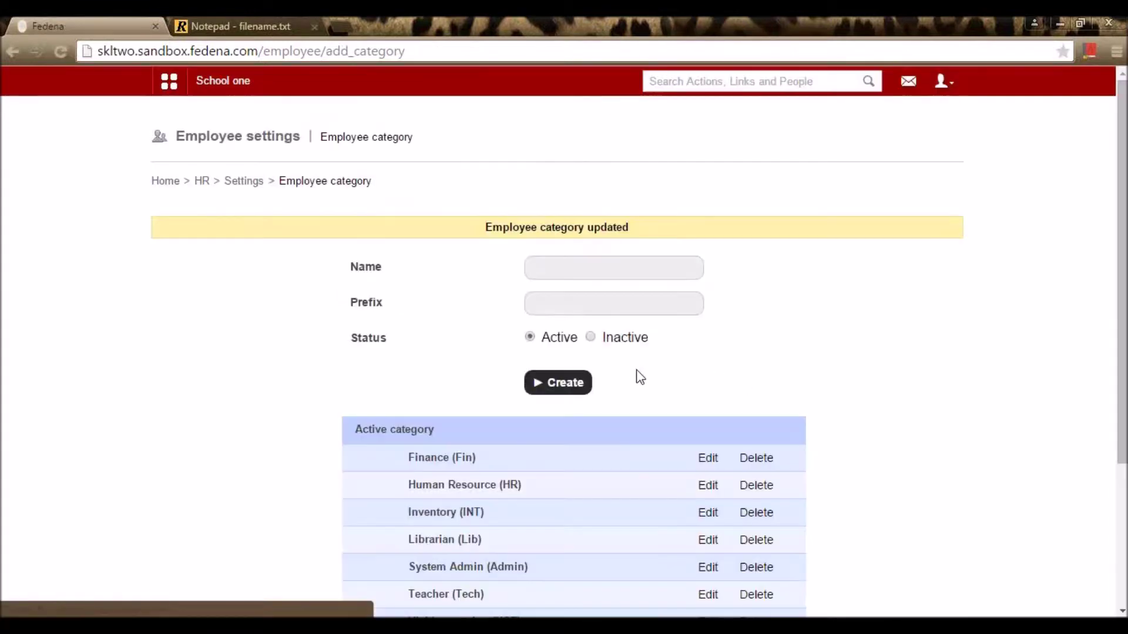
{"action": "left_click", "coordinate": [253, 185]}
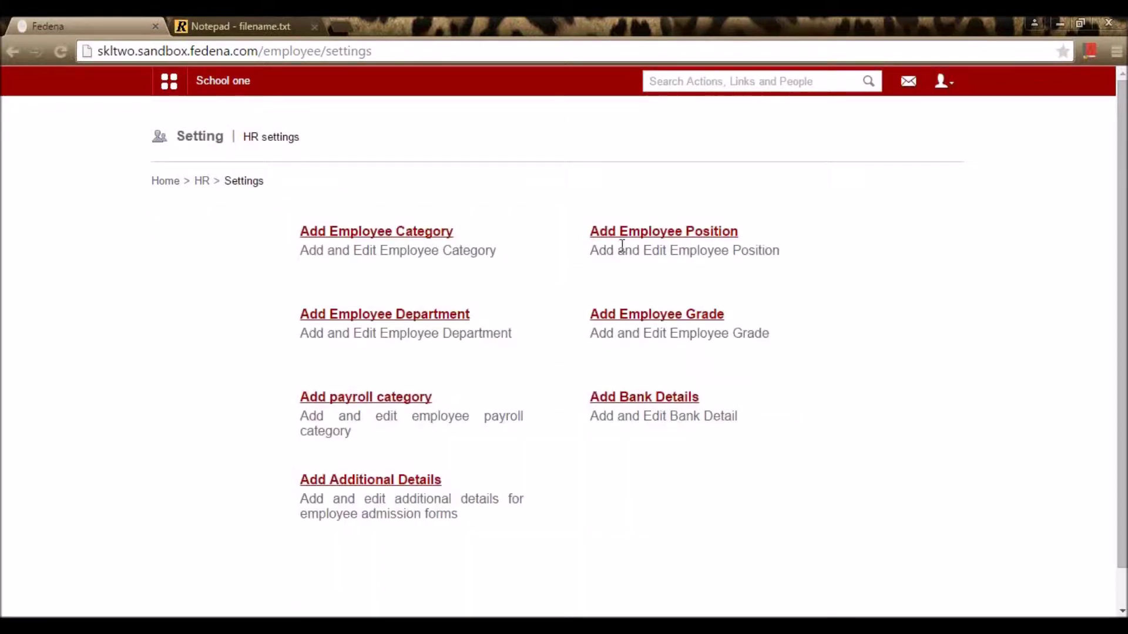
Step: On the employee positions page, resave Junior (Fin) with category Finance
{"action": "left_click", "coordinate": [652, 233]}
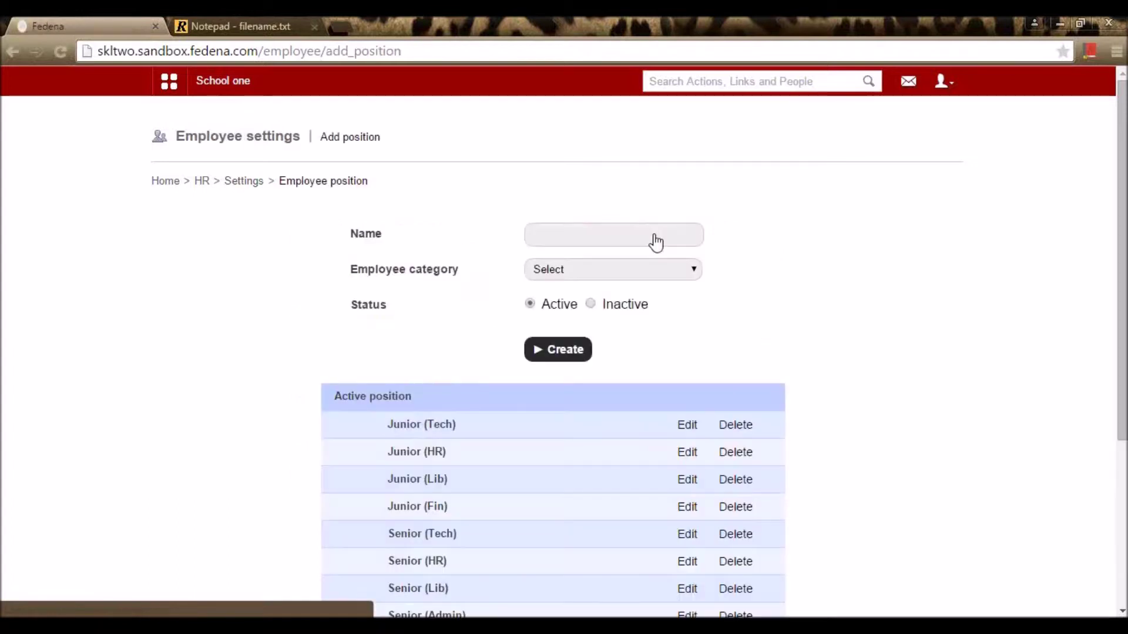
{"action": "left_click", "coordinate": [655, 234]}
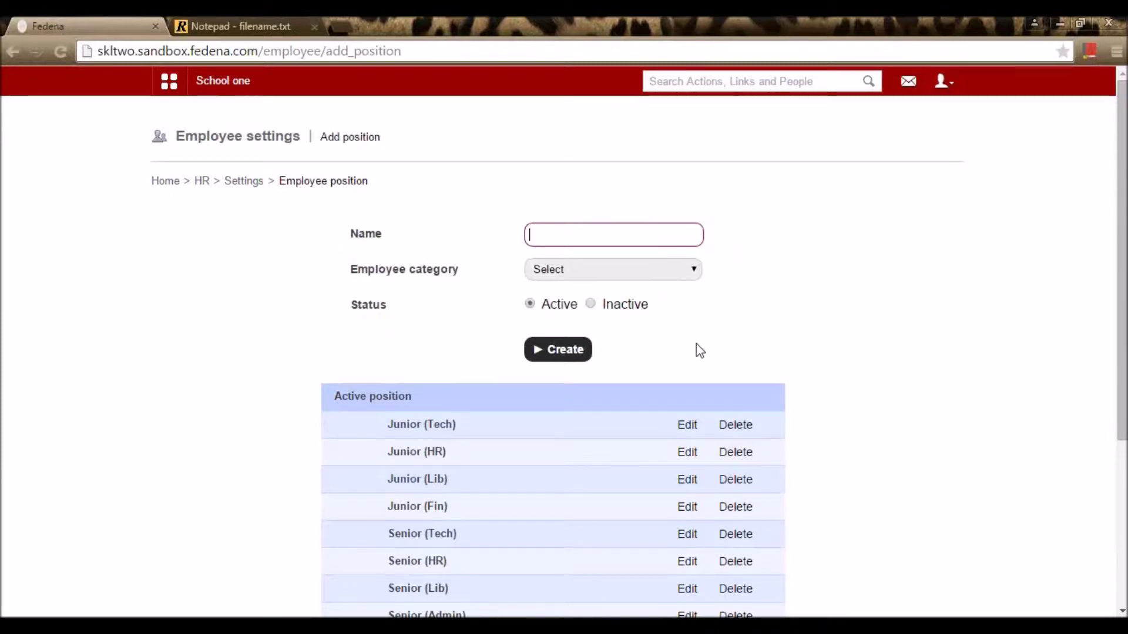
{"action": "left_click", "coordinate": [687, 507]}
{"action": "double_click", "coordinate": [619, 234]}
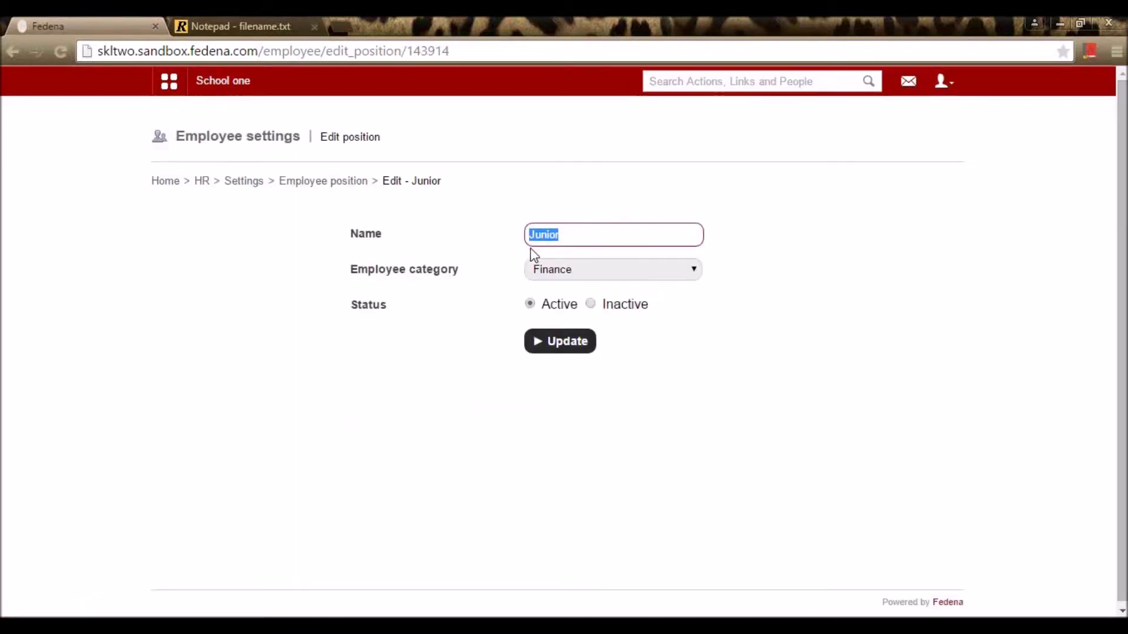
{"action": "left_click", "coordinate": [582, 274]}
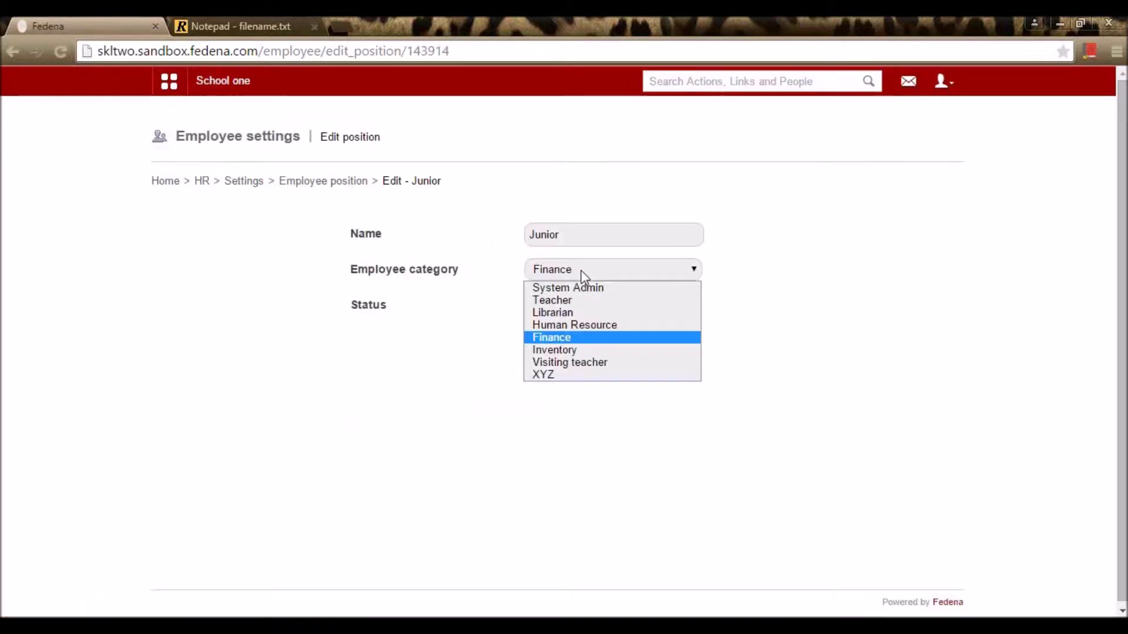
{"action": "left_click", "coordinate": [584, 277]}
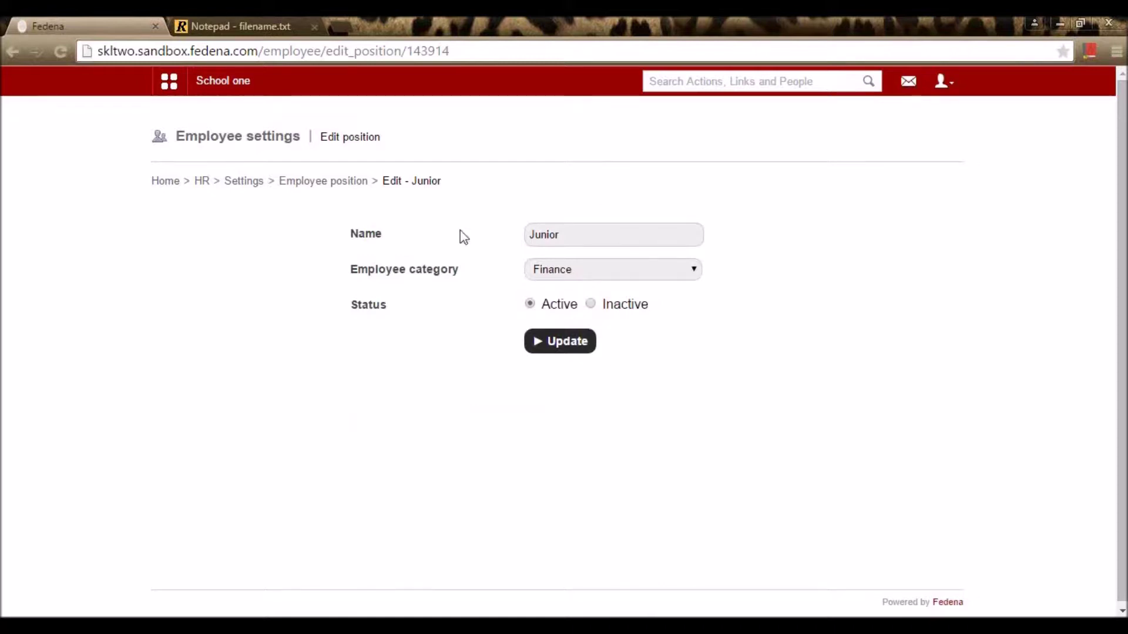
{"action": "left_click", "coordinate": [550, 349]}
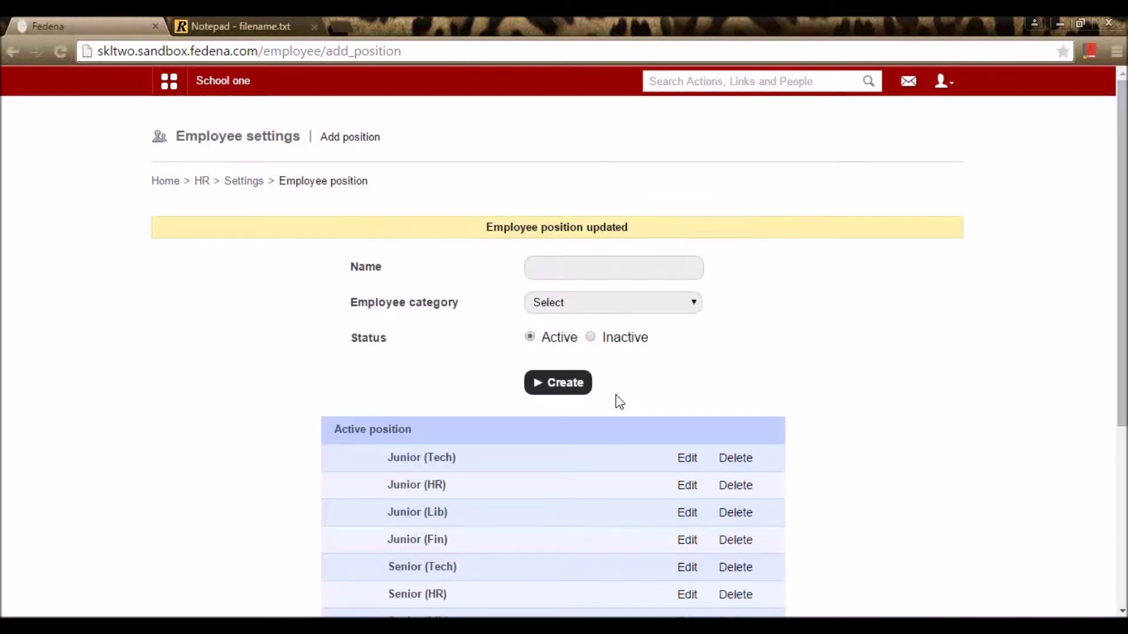
Step: Resave Junior (Tech) with category Teacher and review the position list
{"action": "left_click", "coordinate": [687, 458]}
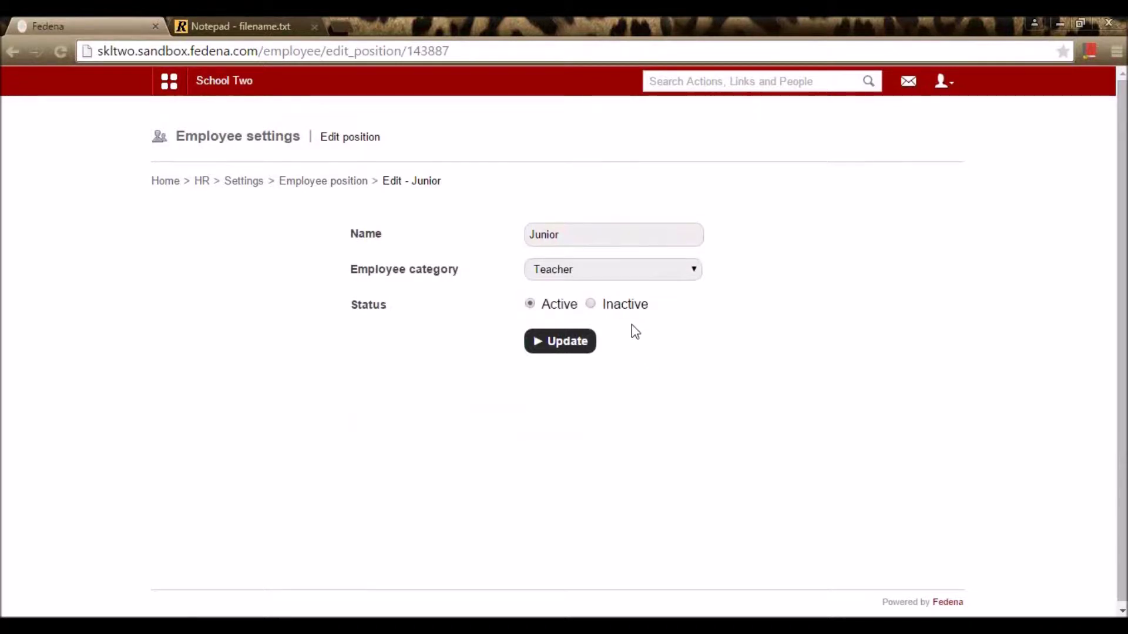
{"action": "left_click", "coordinate": [592, 229]}
{"action": "left_click_drag", "start_coordinate": [592, 229], "coordinate": [526, 233]}
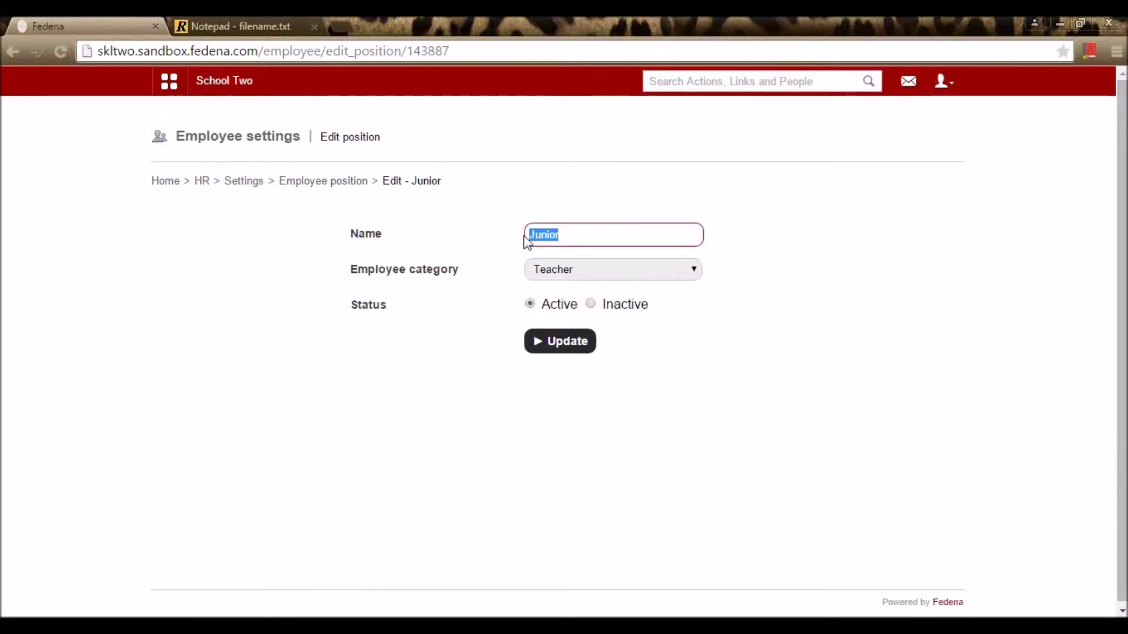
{"action": "left_click", "coordinate": [613, 271]}
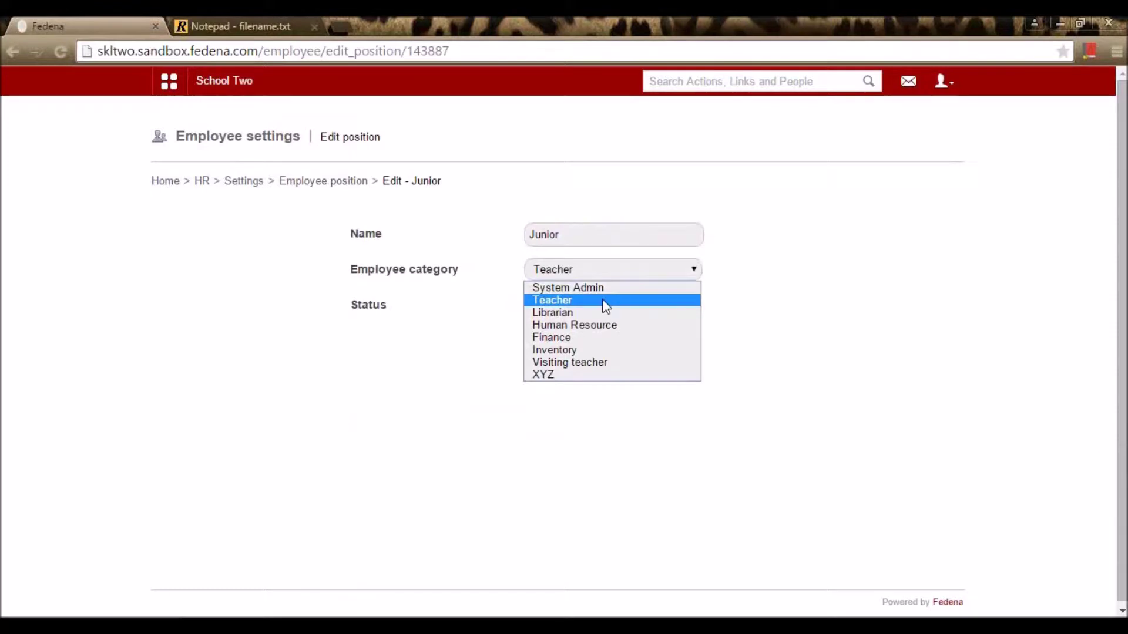
{"action": "left_click", "coordinate": [603, 300]}
{"action": "left_click", "coordinate": [574, 345]}
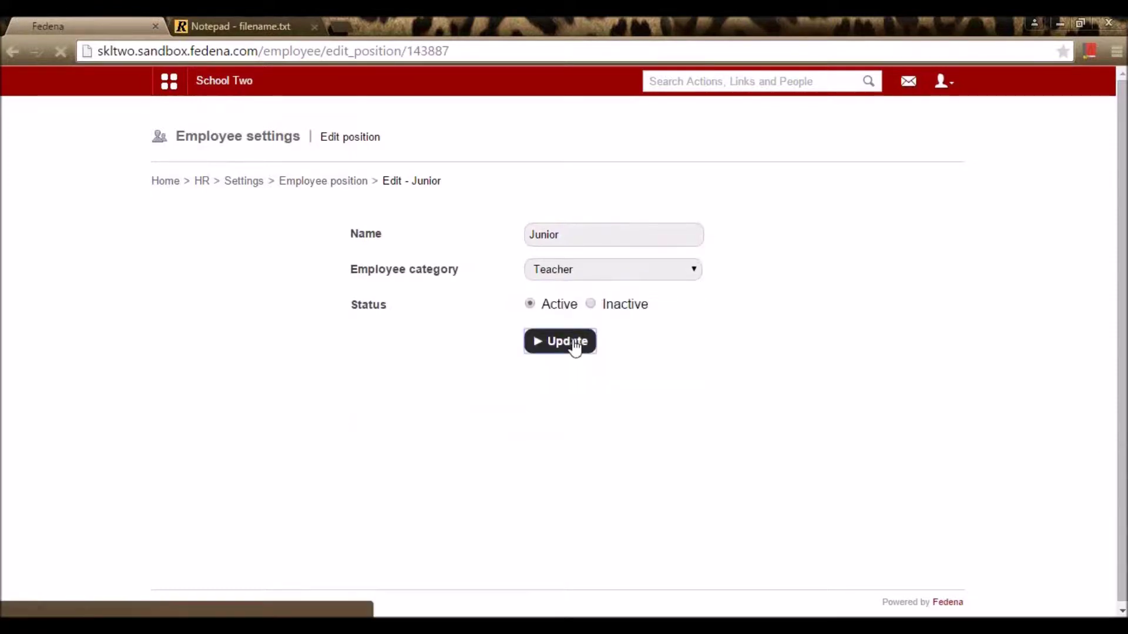
{"action": "scroll", "coordinate": [576, 346], "scroll_direction": "down", "scroll_amount": 5}
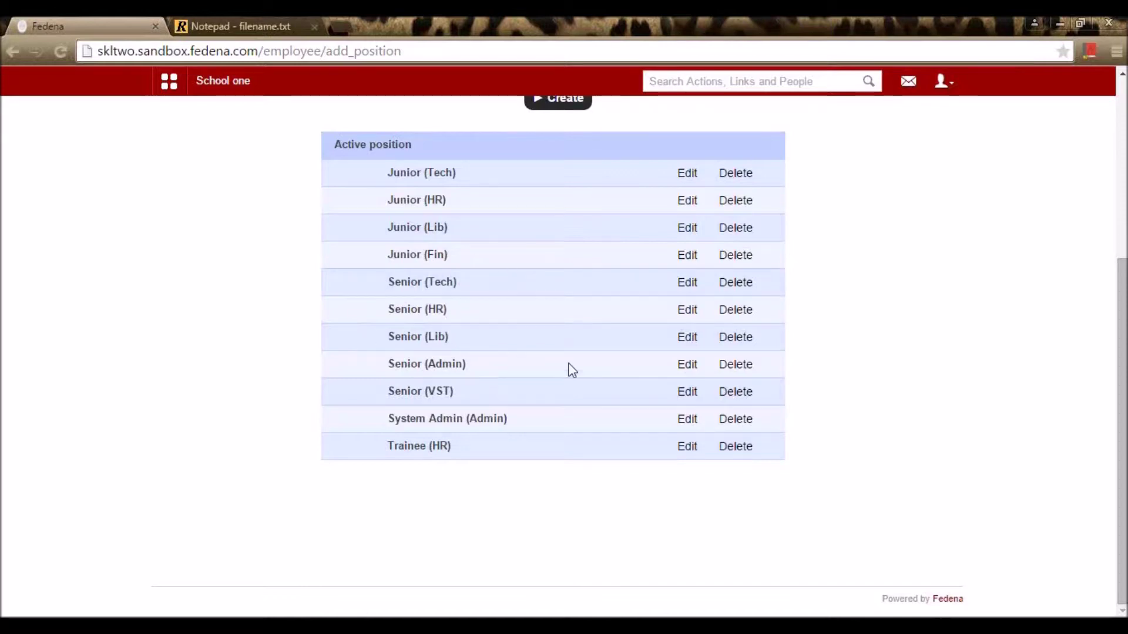
{"action": "scroll", "coordinate": [615, 379], "scroll_direction": "up", "scroll_amount": 2}
{"action": "scroll", "coordinate": [614, 379], "scroll_direction": "up", "scroll_amount": 3}
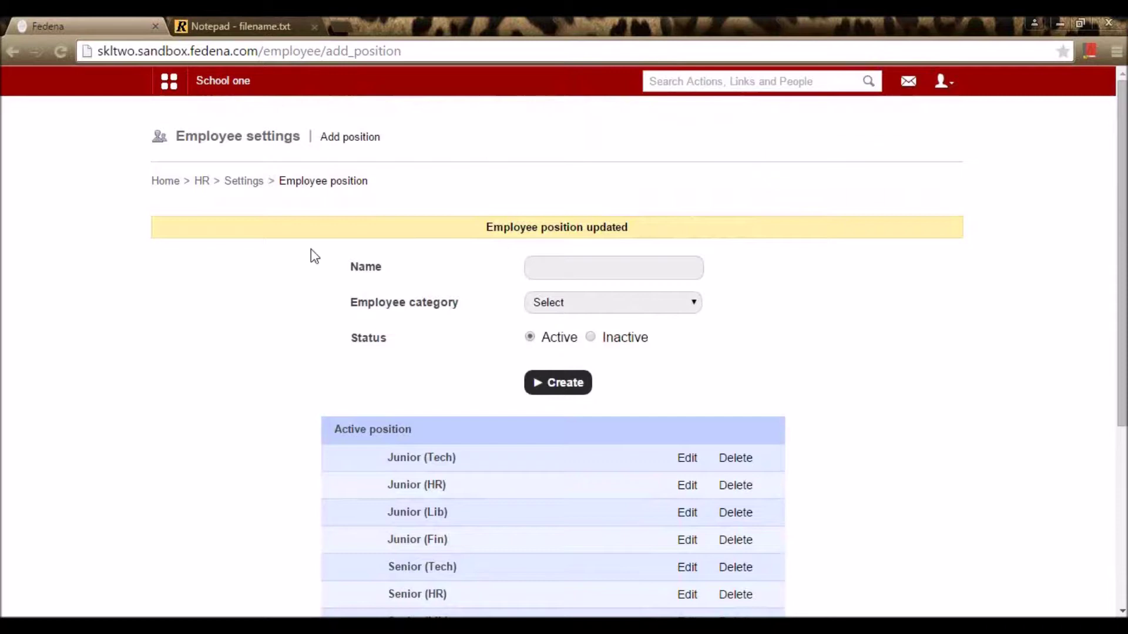
Step: Open the employee departments list from HR settings
{"action": "left_click", "coordinate": [244, 181]}
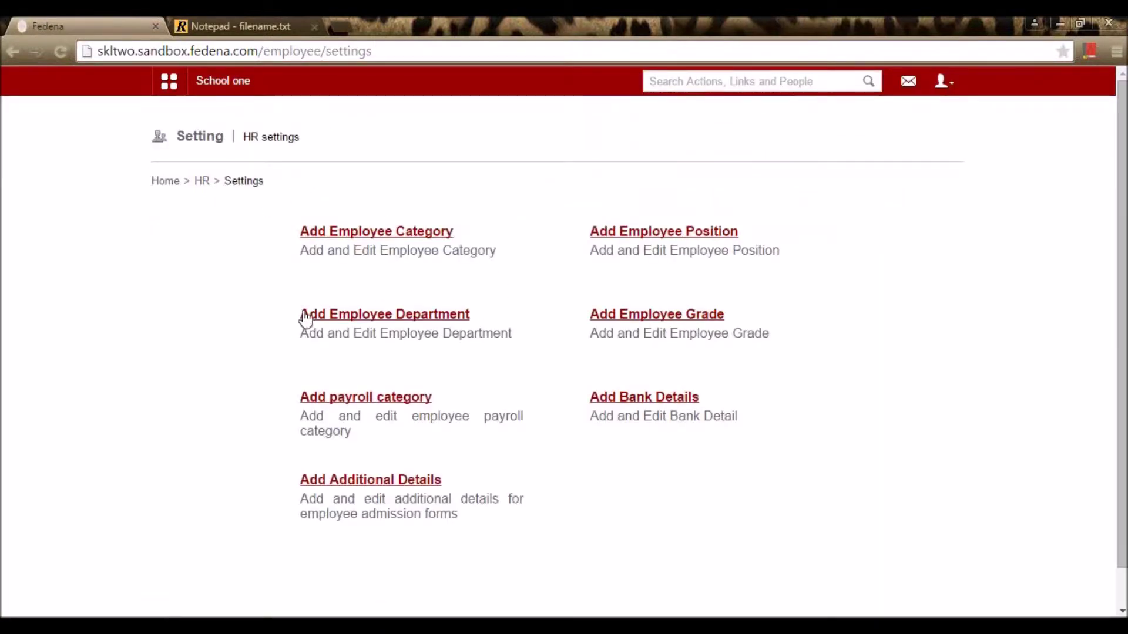
{"action": "left_click", "coordinate": [341, 321]}
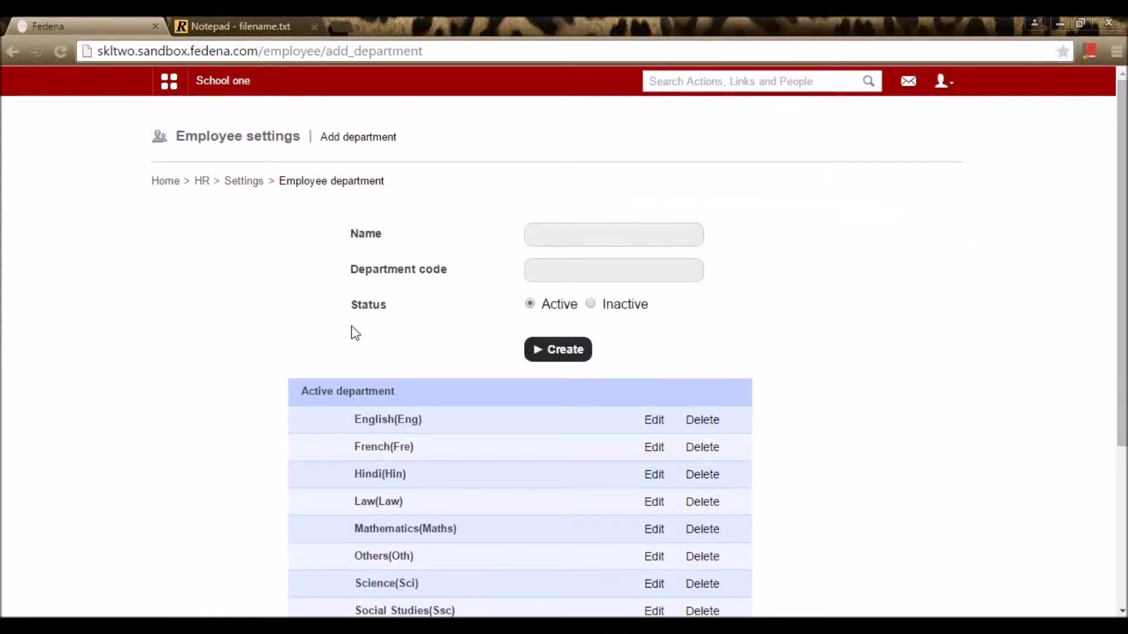
{"action": "scroll", "coordinate": [376, 339], "scroll_direction": "down", "scroll_amount": 4}
{"action": "scroll", "coordinate": [517, 456], "scroll_direction": "up", "scroll_amount": 1}
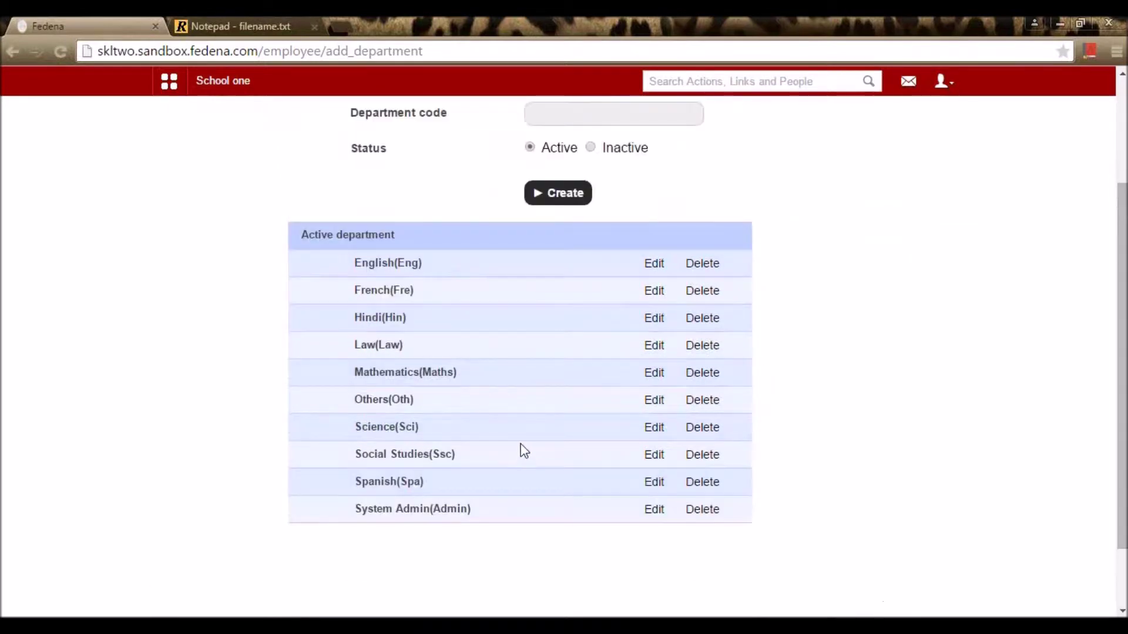
{"action": "scroll", "coordinate": [525, 451], "scroll_direction": "up", "scroll_amount": 2}
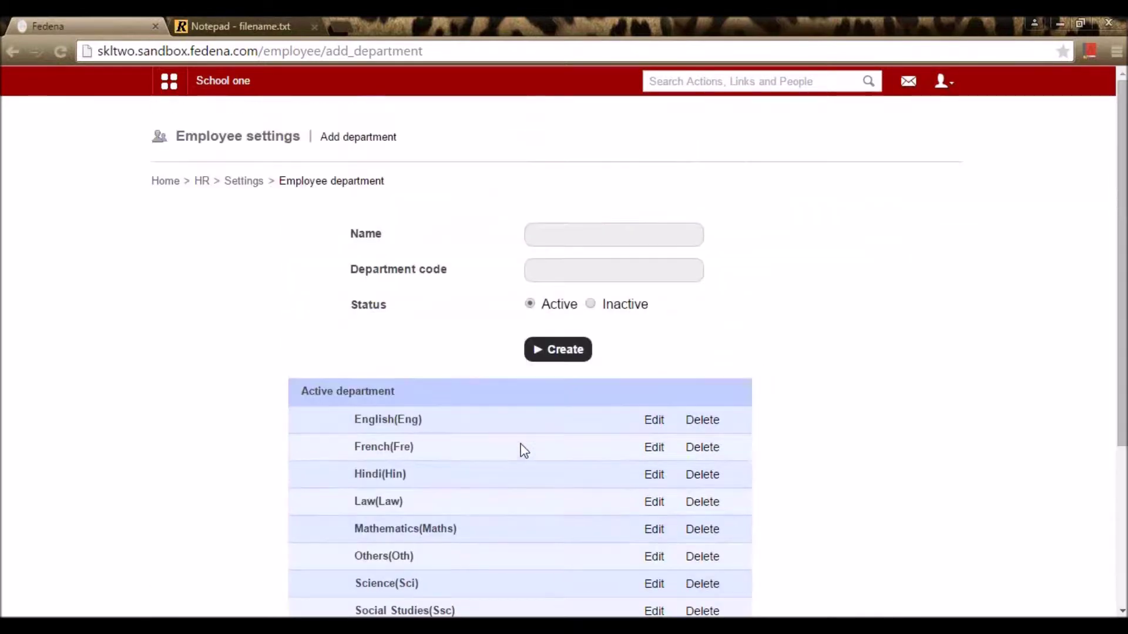
Step: Resave the English department with code Eng unchanged
{"action": "left_click", "coordinate": [653, 421]}
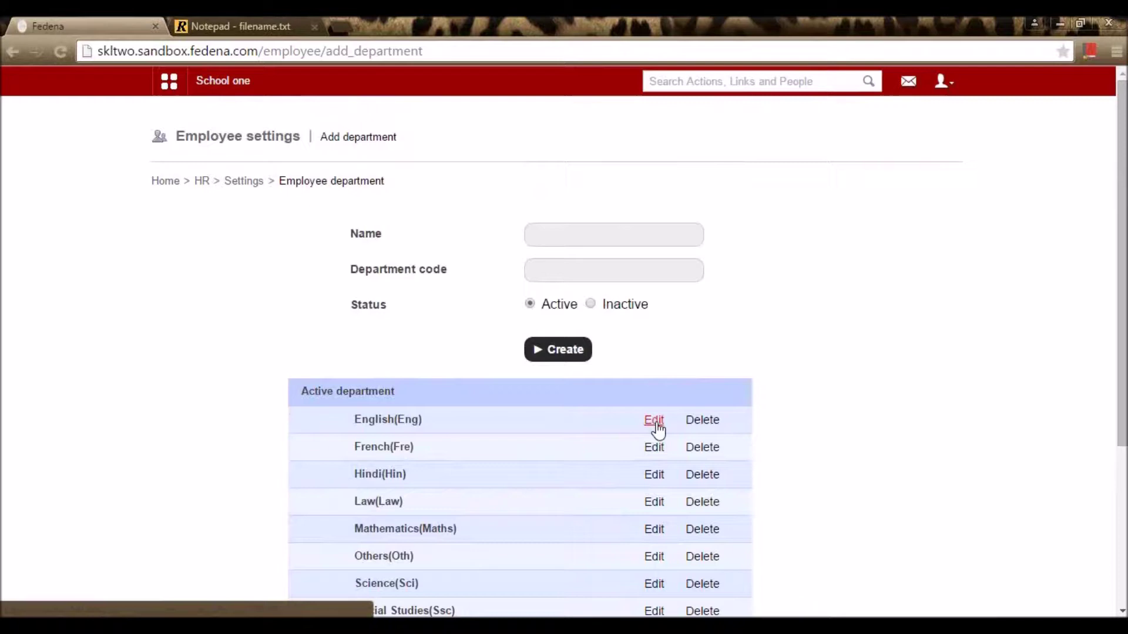
{"action": "left_click", "coordinate": [655, 423]}
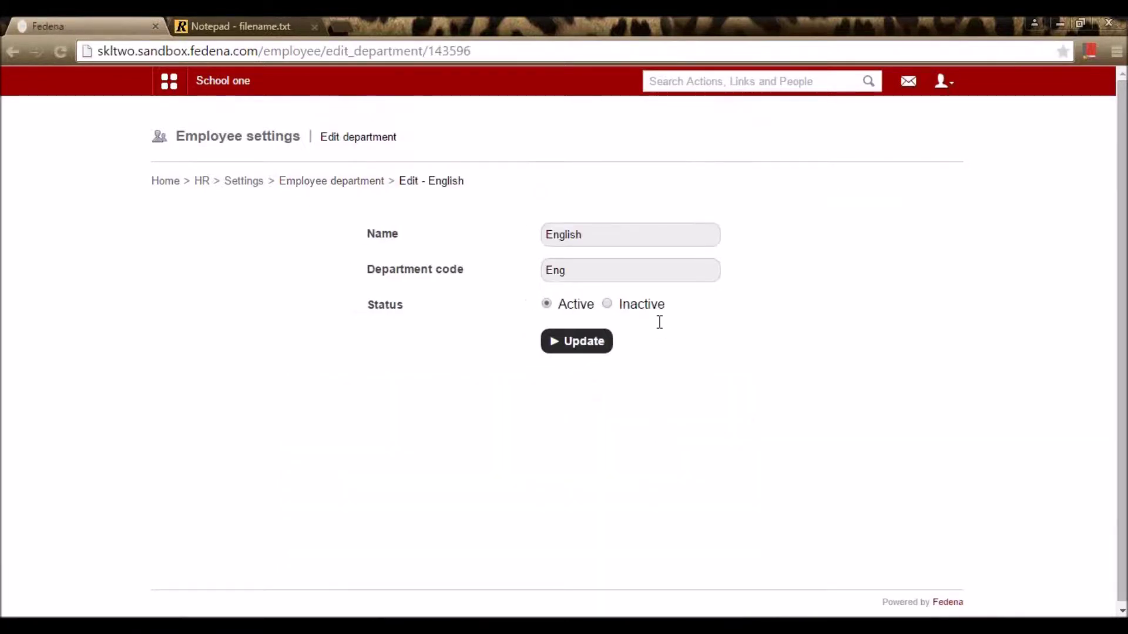
{"action": "left_click", "coordinate": [605, 238]}
{"action": "left_click_drag", "start_coordinate": [605, 238], "coordinate": [496, 239]}
{"action": "left_click_drag", "start_coordinate": [584, 269], "coordinate": [514, 269]}
{"action": "left_click", "coordinate": [571, 343]}
Step: Resave the French department (Fre) unchanged and review the department list
{"action": "scroll", "coordinate": [605, 374], "scroll_direction": "down", "scroll_amount": 2}
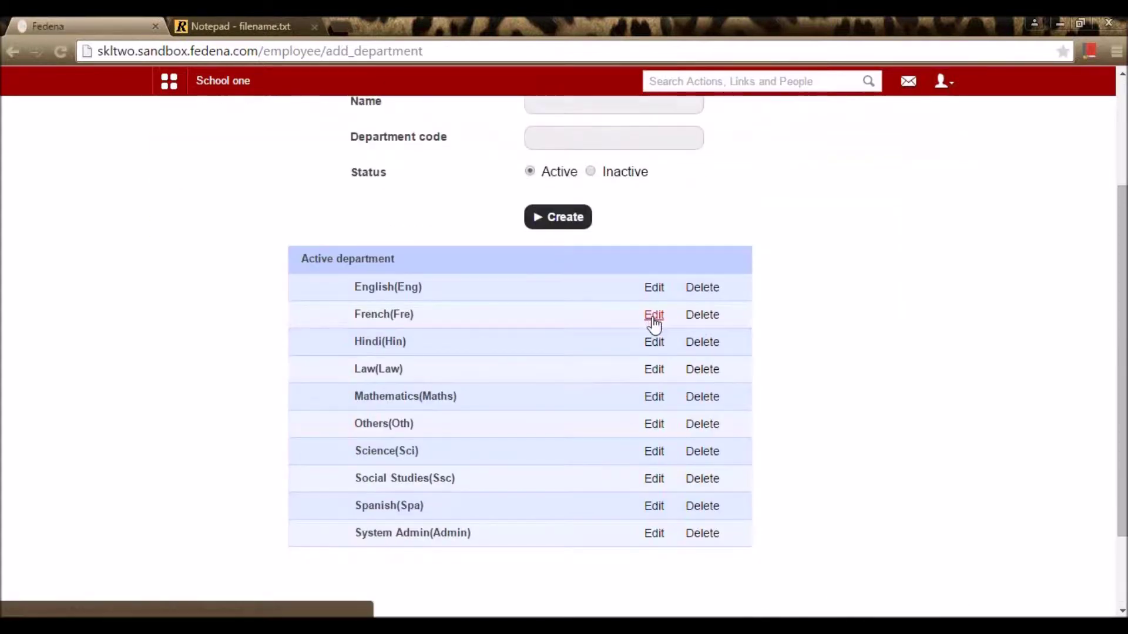
{"action": "left_click", "coordinate": [652, 319]}
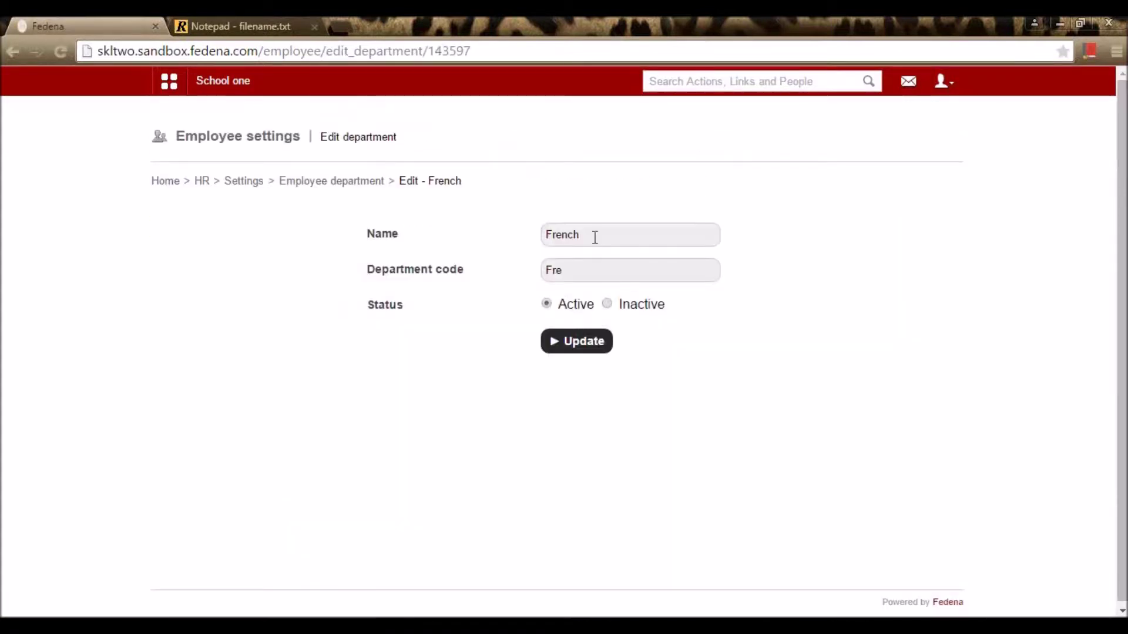
{"action": "left_click", "coordinate": [594, 236]}
{"action": "left_click", "coordinate": [604, 348]}
{"action": "scroll", "coordinate": [869, 403], "scroll_direction": "down", "scroll_amount": 5}
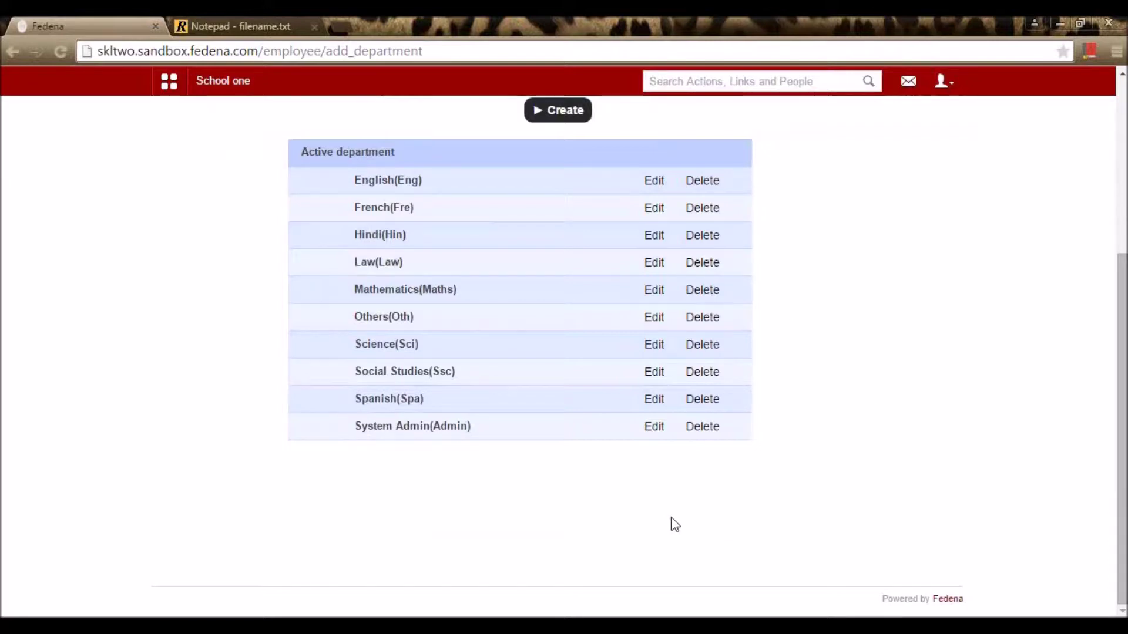
{"action": "scroll", "coordinate": [696, 491], "scroll_direction": "up", "scroll_amount": 2}
{"action": "scroll", "coordinate": [697, 491], "scroll_direction": "up", "scroll_amount": 3}
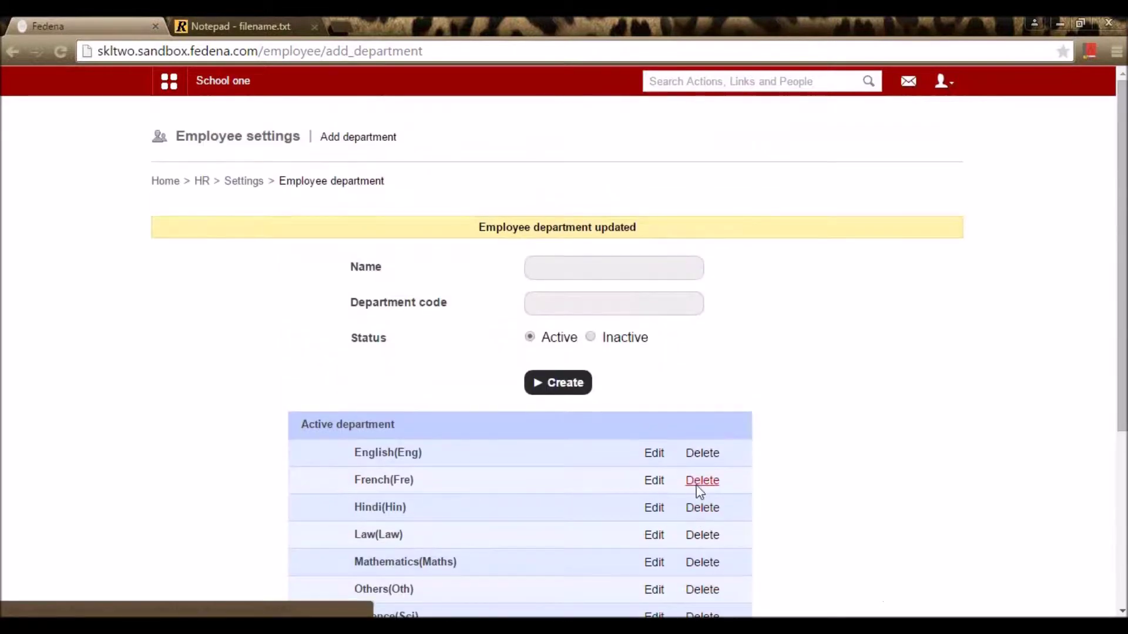
{"action": "scroll", "coordinate": [542, 325], "scroll_direction": "down", "scroll_amount": 3}
{"action": "scroll", "coordinate": [542, 324], "scroll_direction": "down", "scroll_amount": 3}
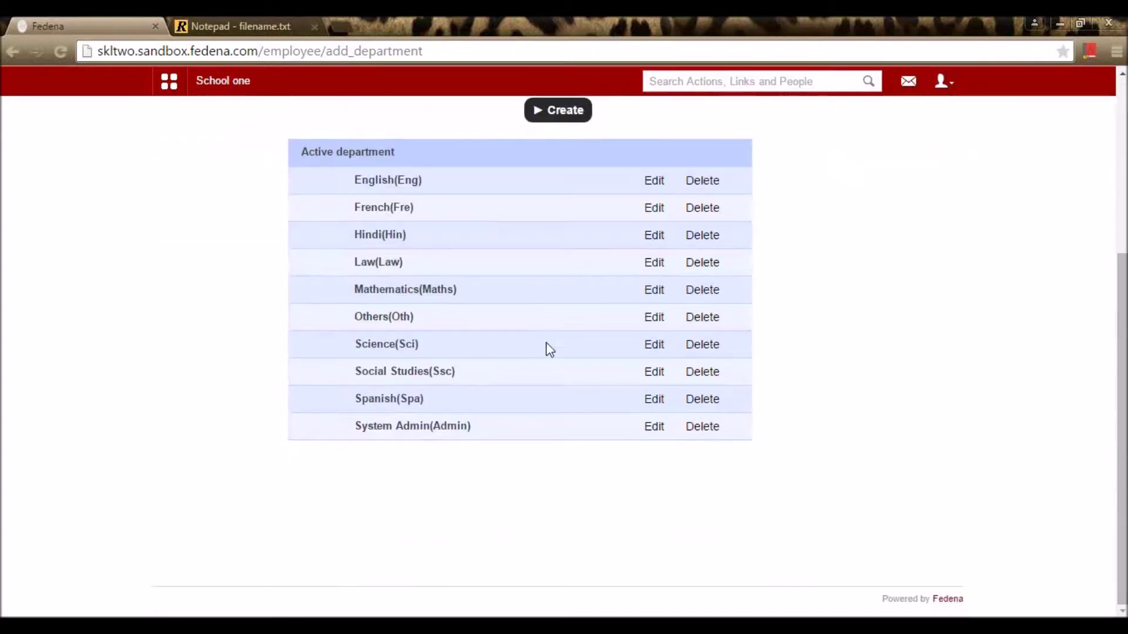
{"action": "scroll", "coordinate": [648, 423], "scroll_direction": "up", "scroll_amount": 2}
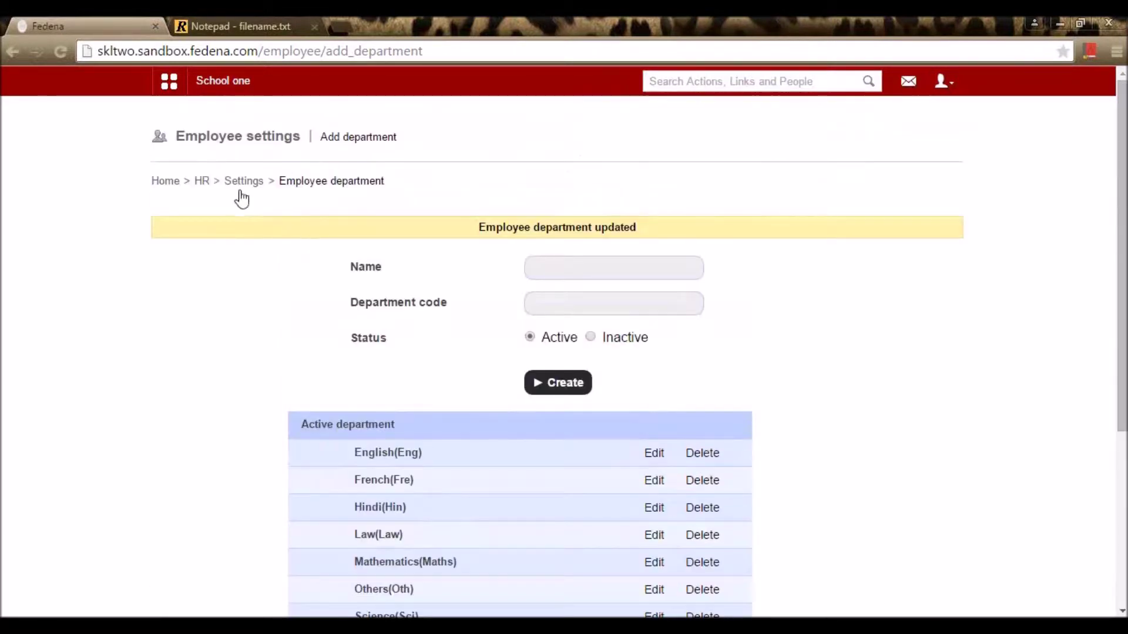
Step: Open the employee grades page from HR settings
{"action": "left_click", "coordinate": [243, 182]}
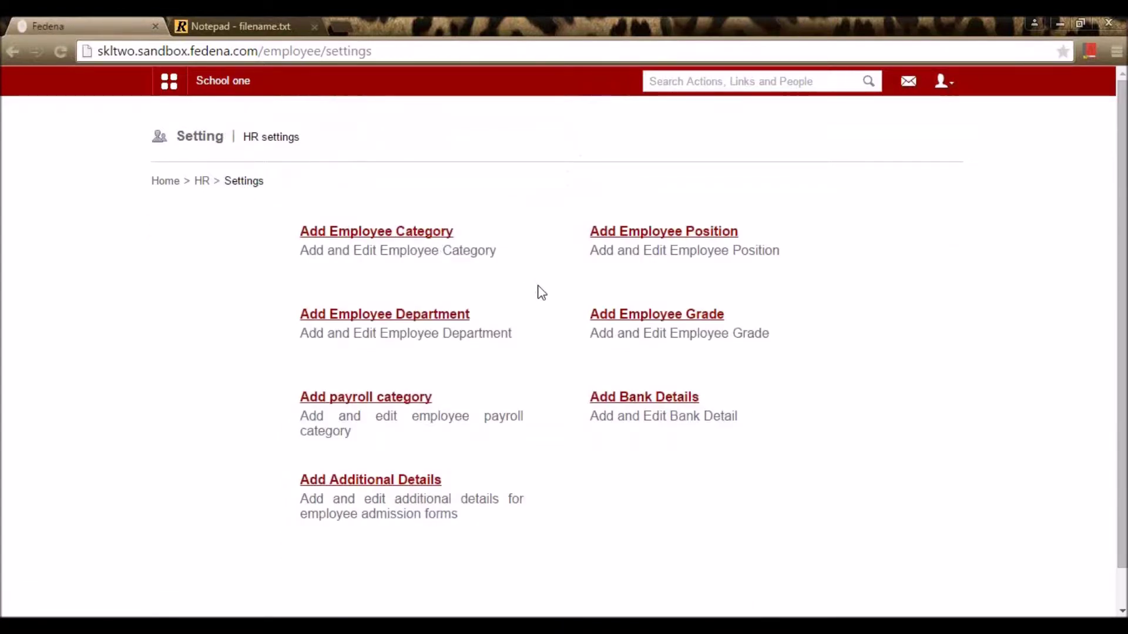
{"action": "left_click", "coordinate": [676, 322]}
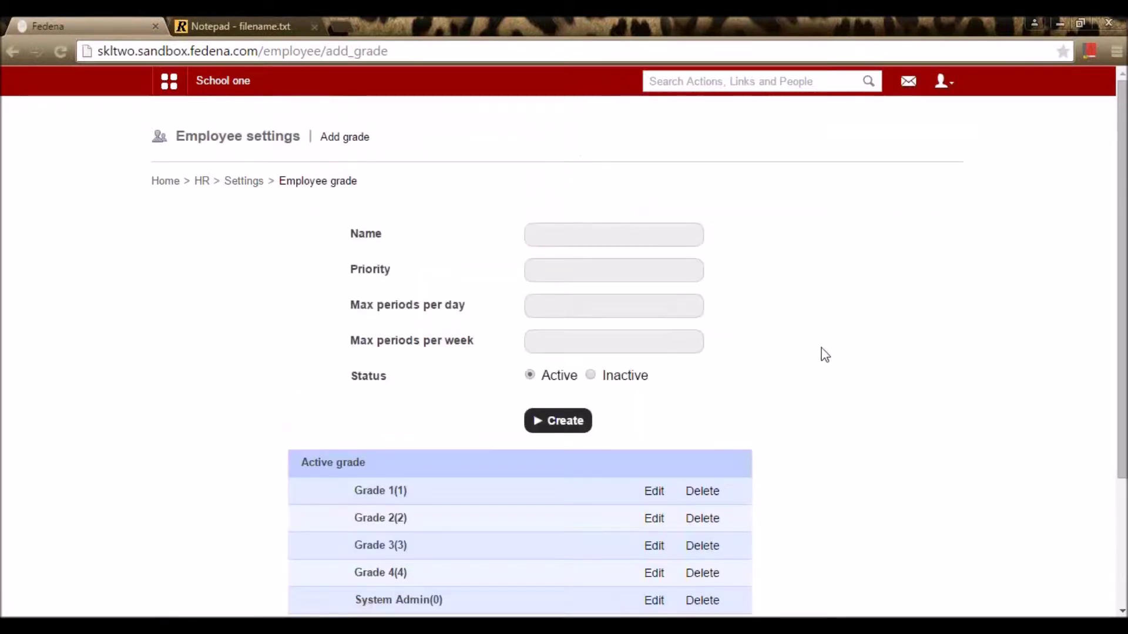
{"action": "scroll", "coordinate": [821, 359], "scroll_direction": "down", "scroll_amount": 3}
{"action": "scroll", "coordinate": [821, 360], "scroll_direction": "up", "scroll_amount": 3}
Step: Update Grade 1 to priority 1, 2 periods per day, 4 per week
{"action": "left_click", "coordinate": [657, 495]}
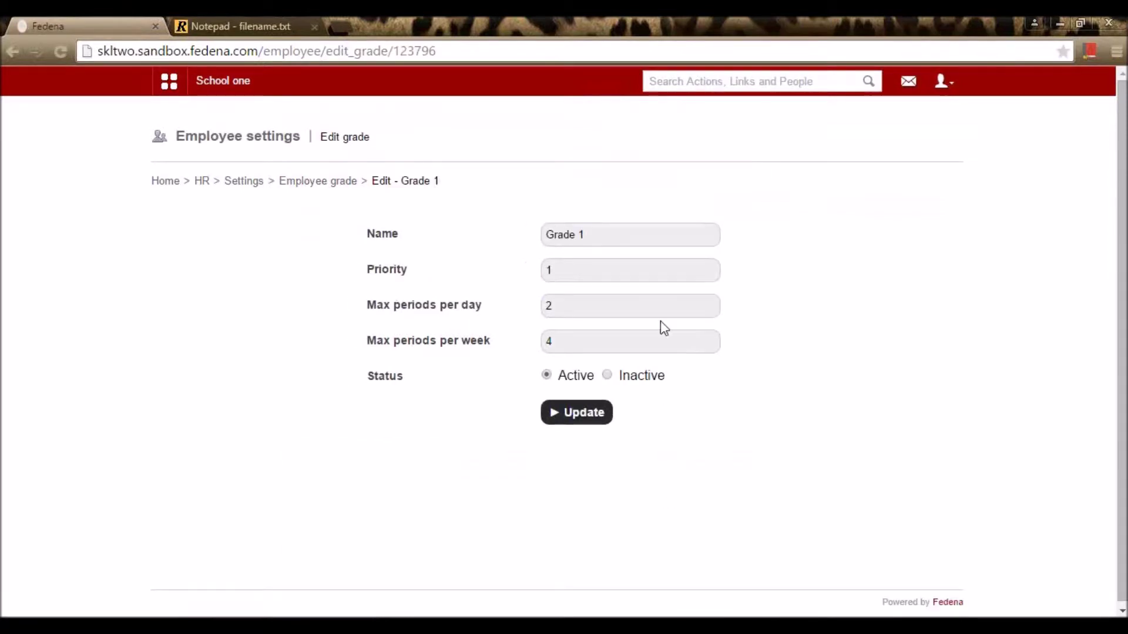
{"action": "left_click", "coordinate": [565, 271]}
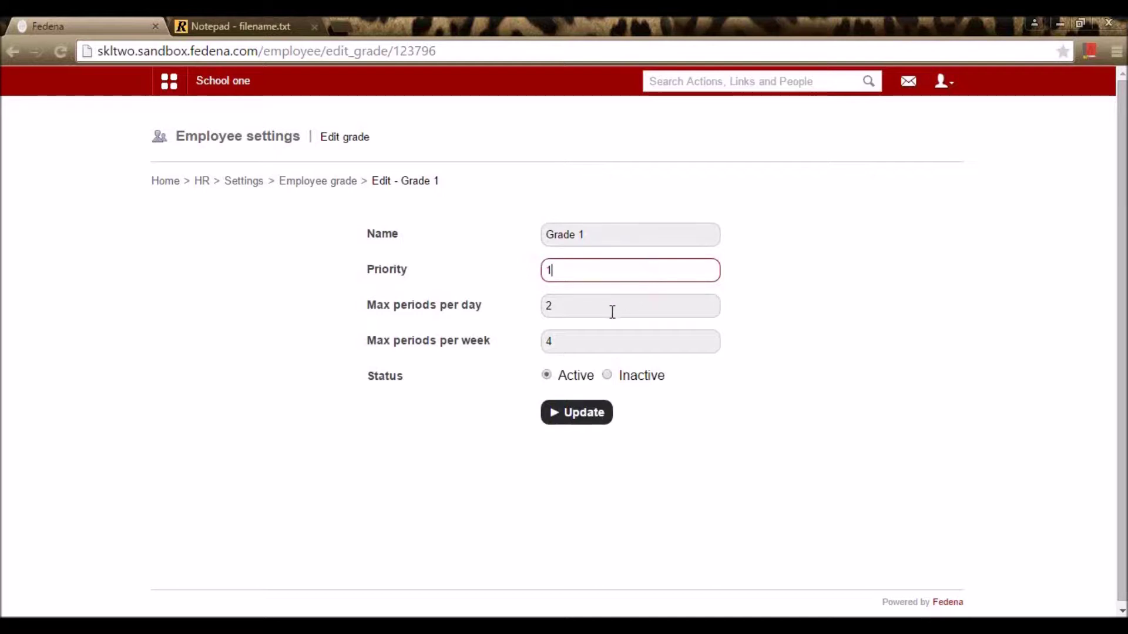
{"action": "left_click", "coordinate": [563, 310]}
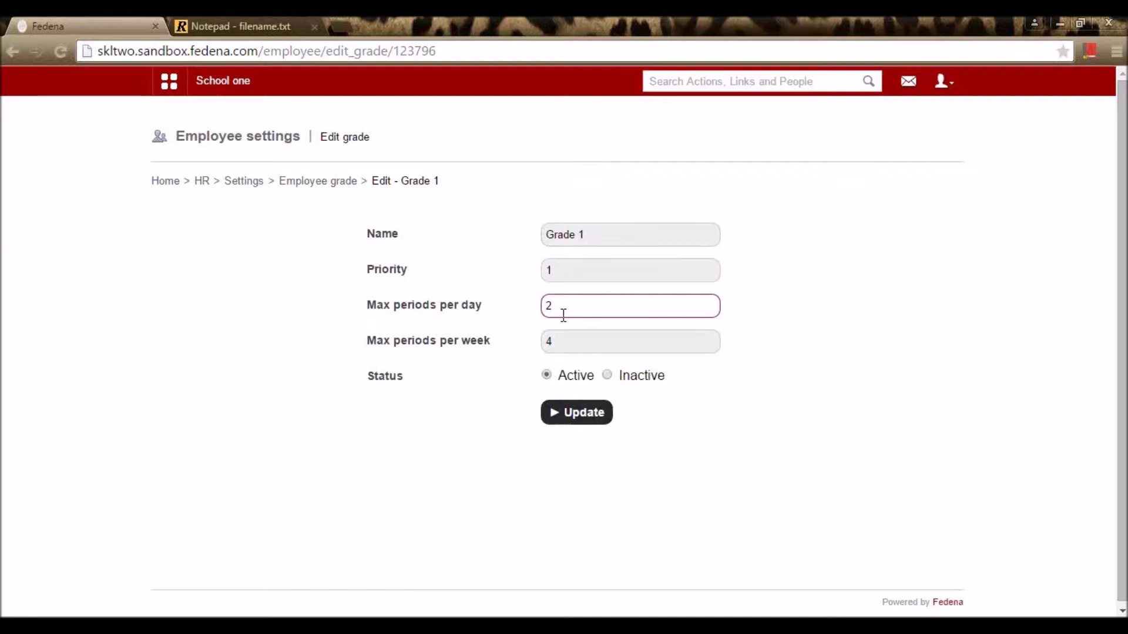
{"action": "left_click", "coordinate": [605, 424]}
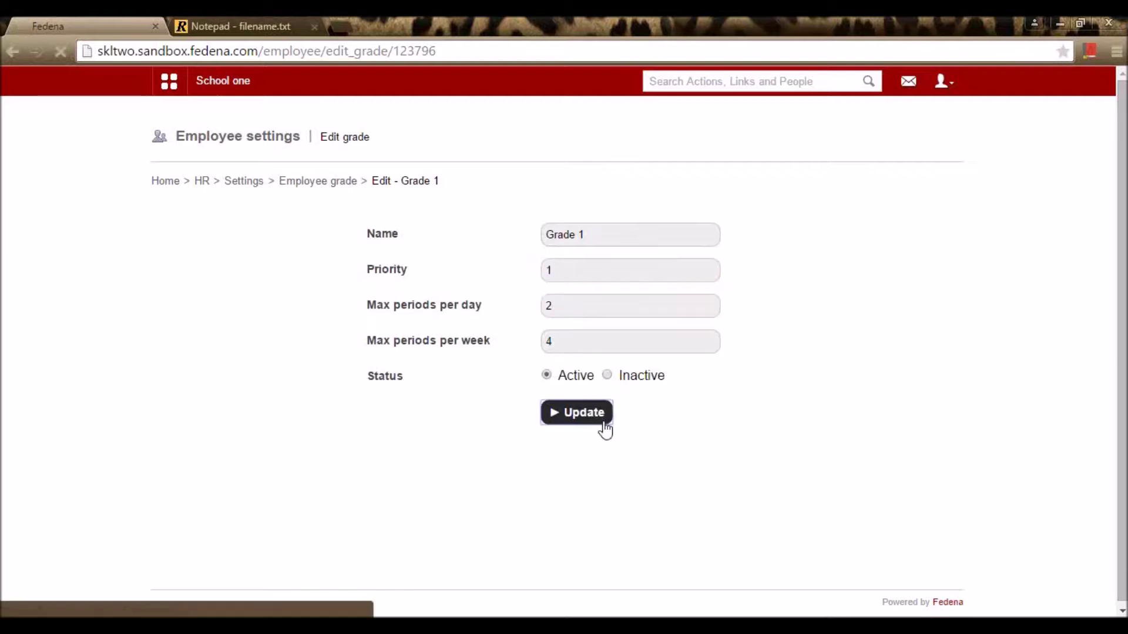
{"action": "scroll", "coordinate": [628, 419], "scroll_direction": "down", "scroll_amount": 3}
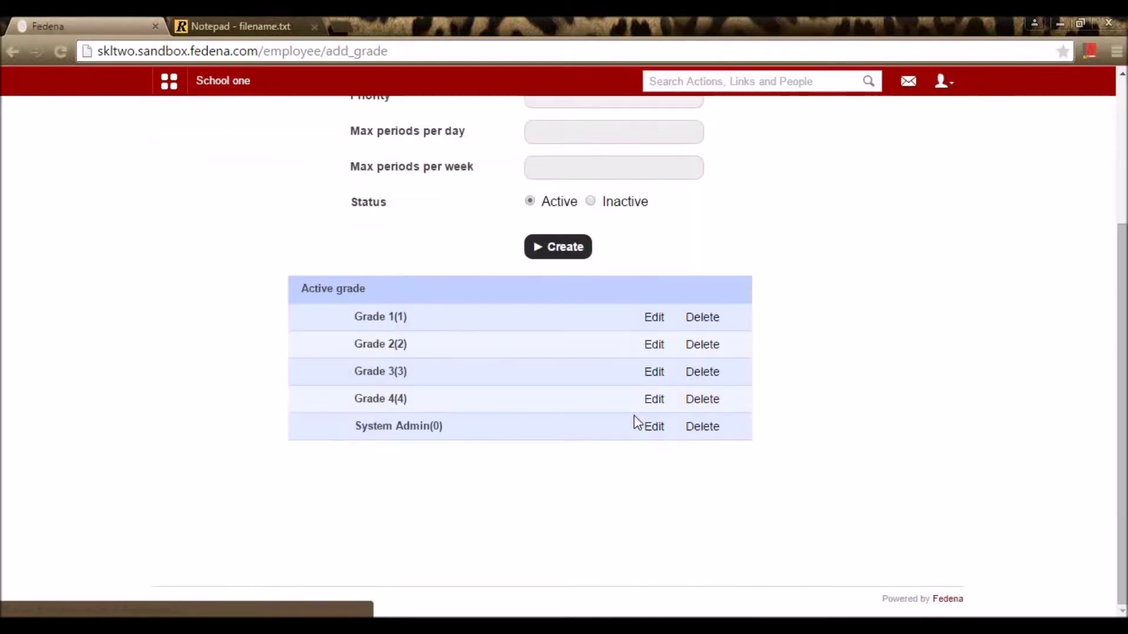
Step: Resave Grade 2 (priority 2, 3 daily, 6 weekly periods) and return to HR Settings
{"action": "left_click", "coordinate": [654, 348]}
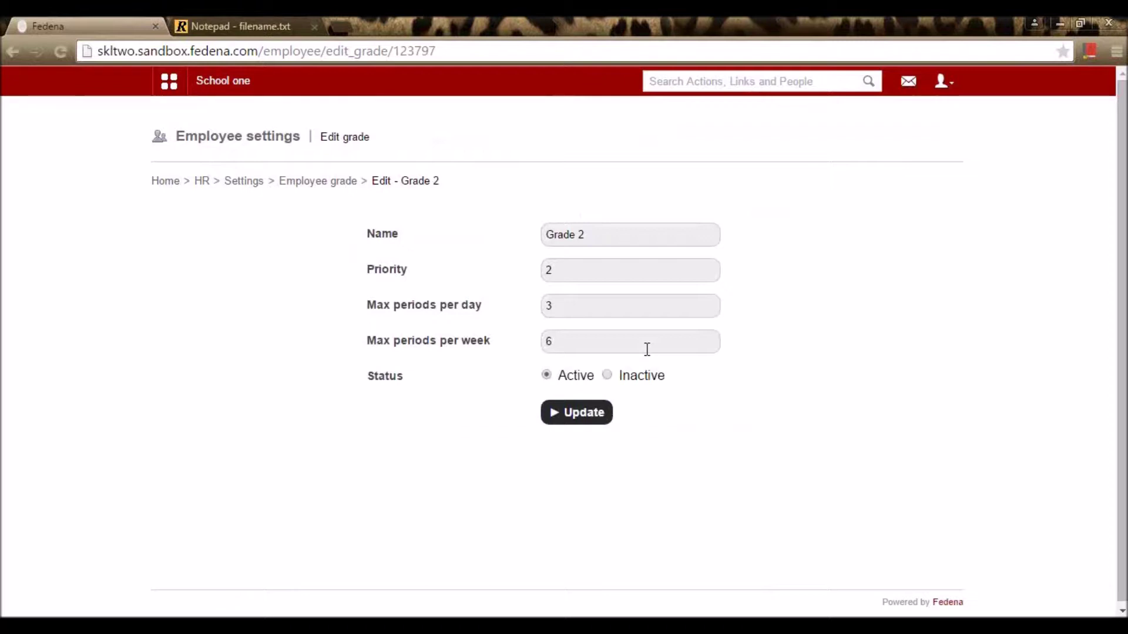
{"action": "left_click", "coordinate": [595, 424]}
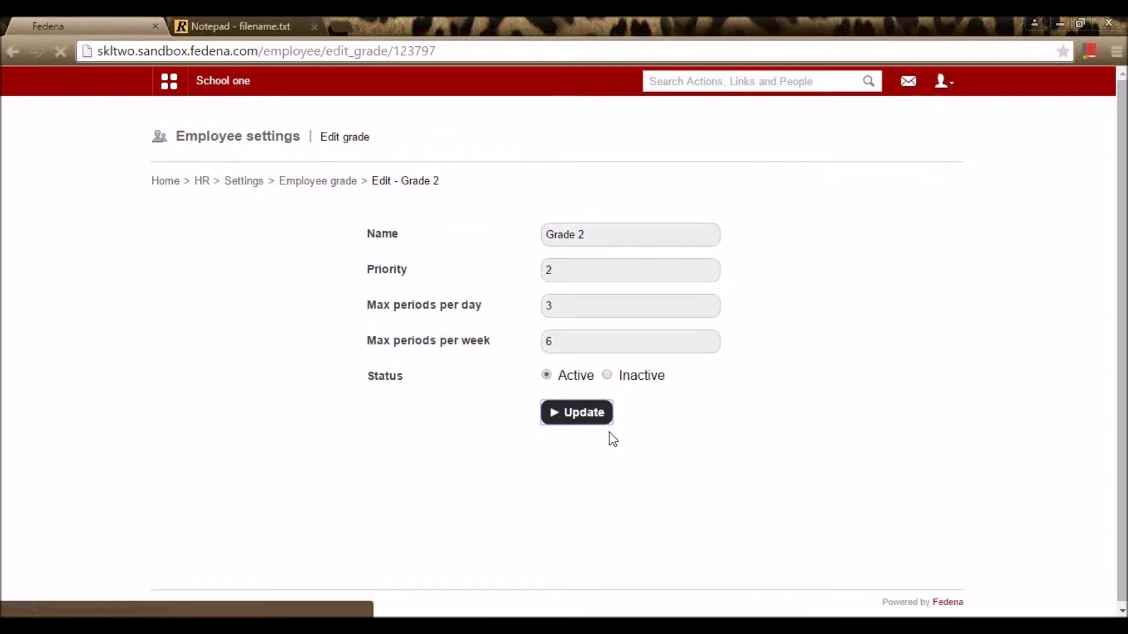
{"action": "scroll", "coordinate": [609, 433], "scroll_direction": "down", "scroll_amount": 1}
{"action": "scroll", "coordinate": [611, 436], "scroll_direction": "up", "scroll_amount": 1}
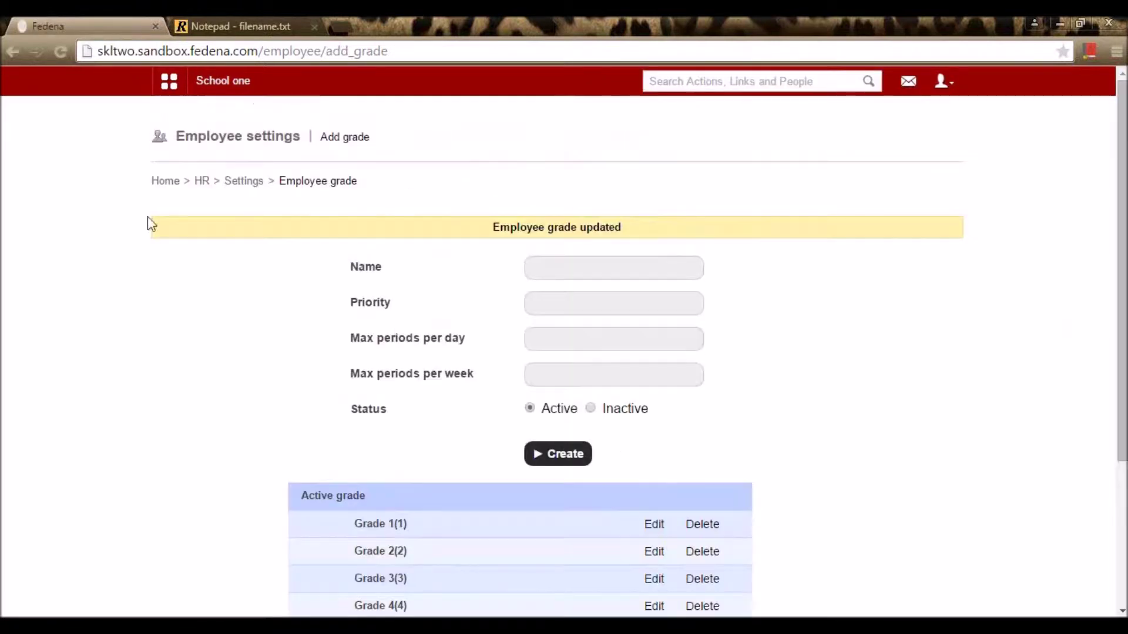
{"action": "left_click", "coordinate": [251, 181]}
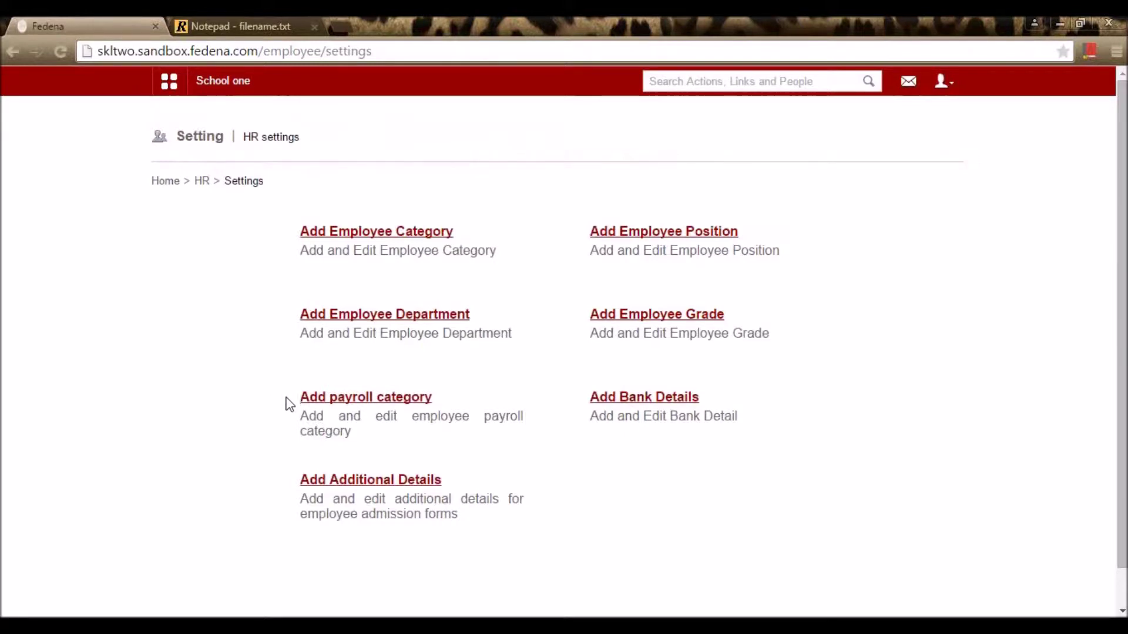
Step: Resave the Basic Pay payroll category unchanged, then bring up HRA's edit form
{"action": "left_click", "coordinate": [316, 399]}
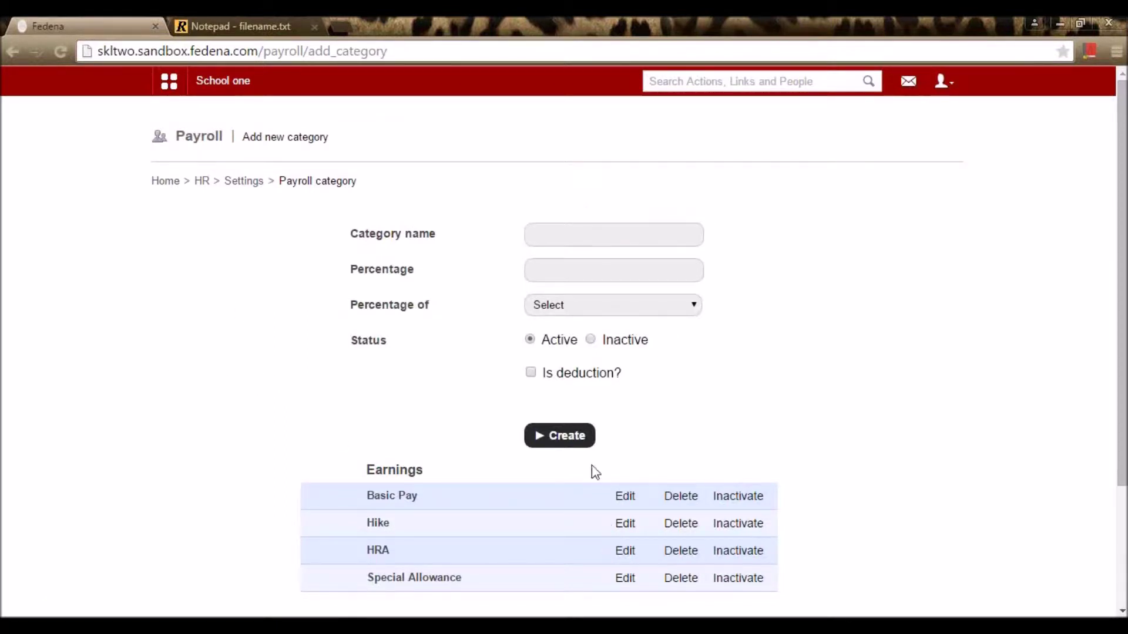
{"action": "left_click", "coordinate": [625, 495]}
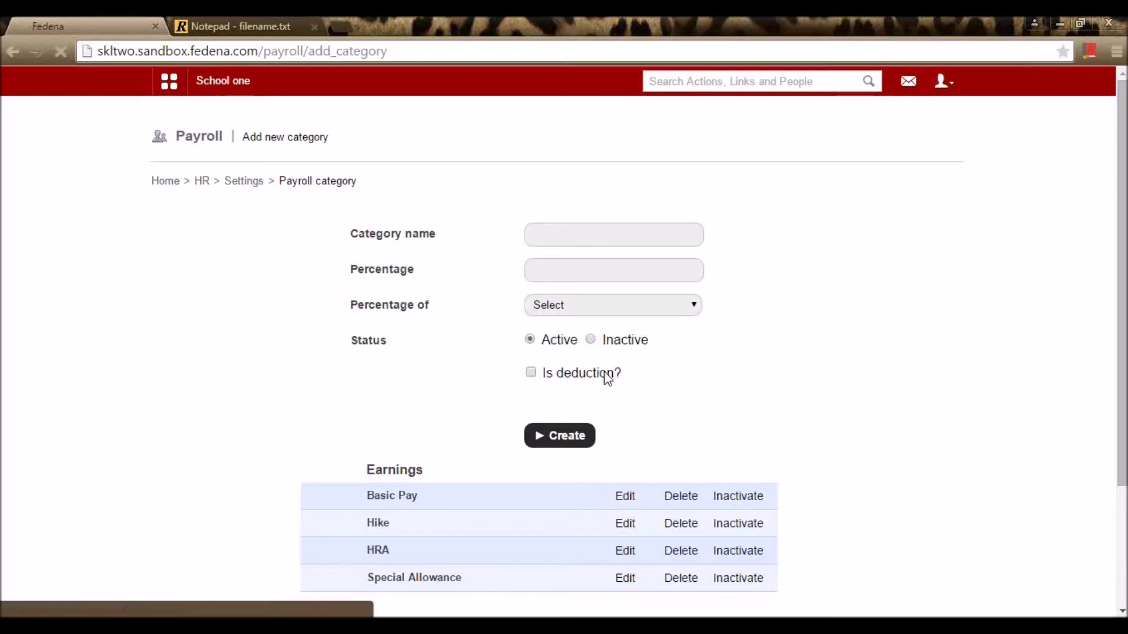
{"action": "left_click", "coordinate": [555, 238]}
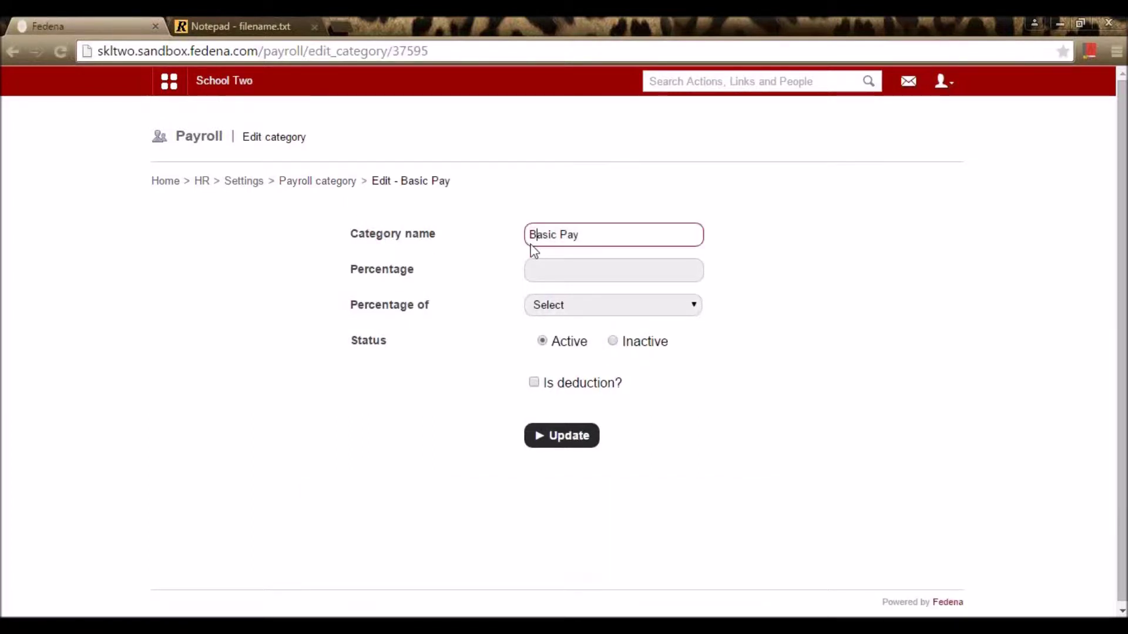
{"action": "left_click_drag", "start_coordinate": [587, 233], "coordinate": [505, 251]}
{"action": "left_click", "coordinate": [504, 254]}
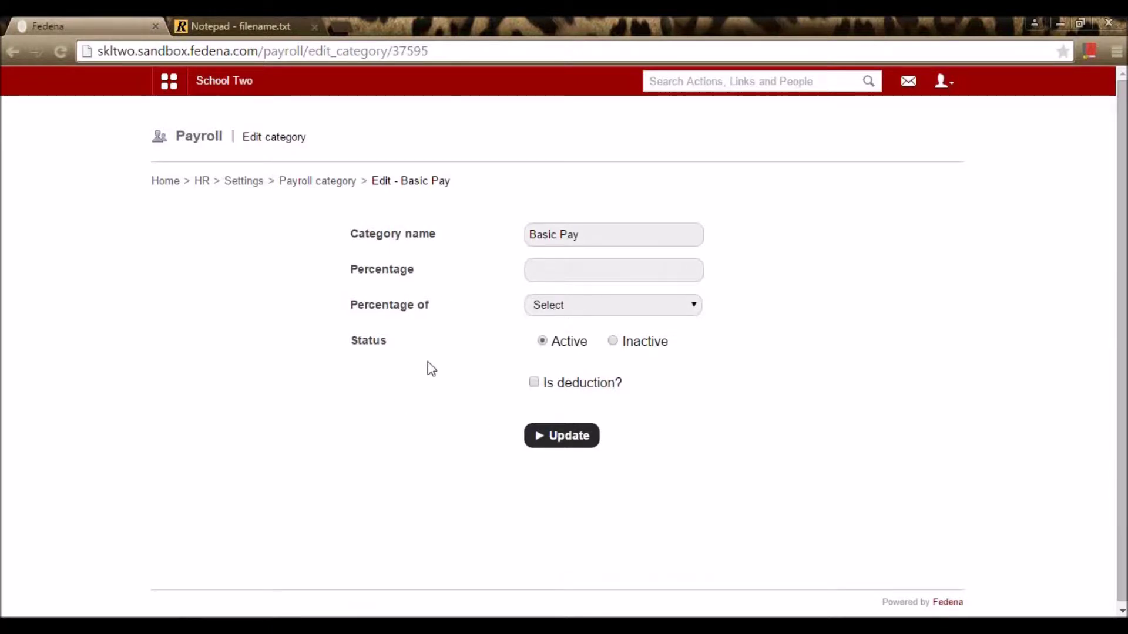
{"action": "left_click", "coordinate": [587, 447]}
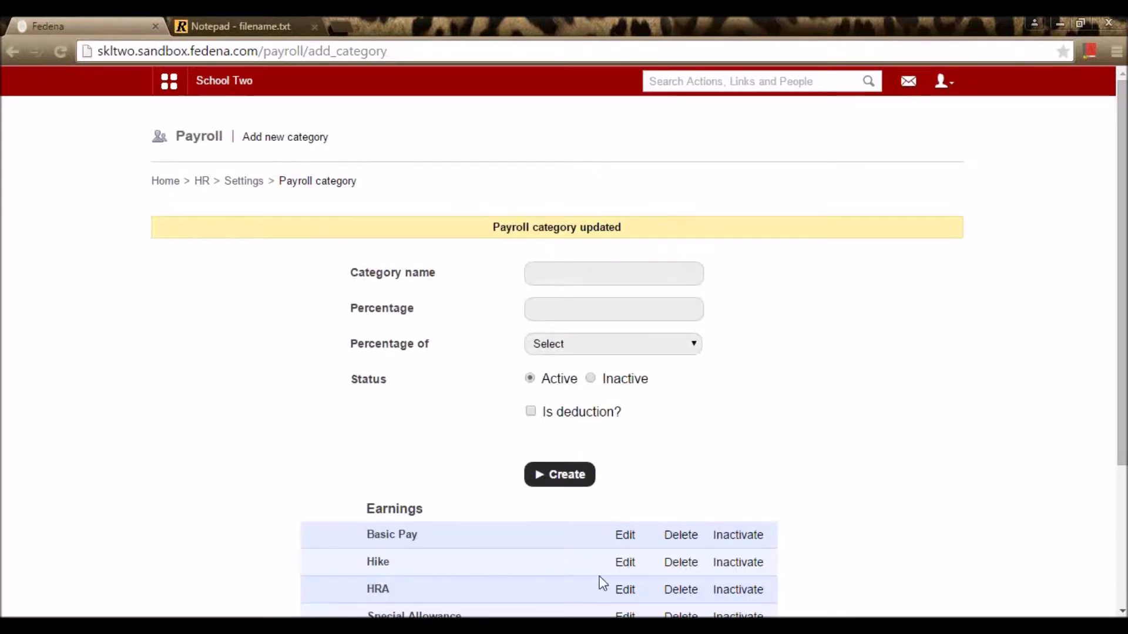
{"action": "left_click", "coordinate": [625, 590]}
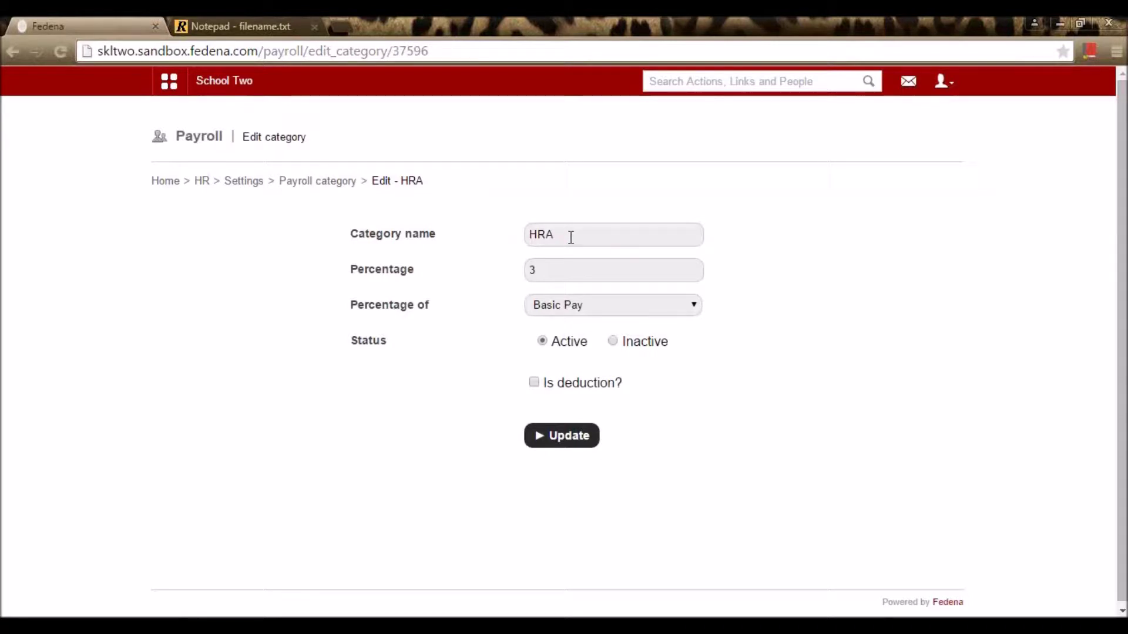
Step: Change HRA's percentage from 3 to 5, based on Basic Pay, and save
{"action": "left_click", "coordinate": [546, 269]}
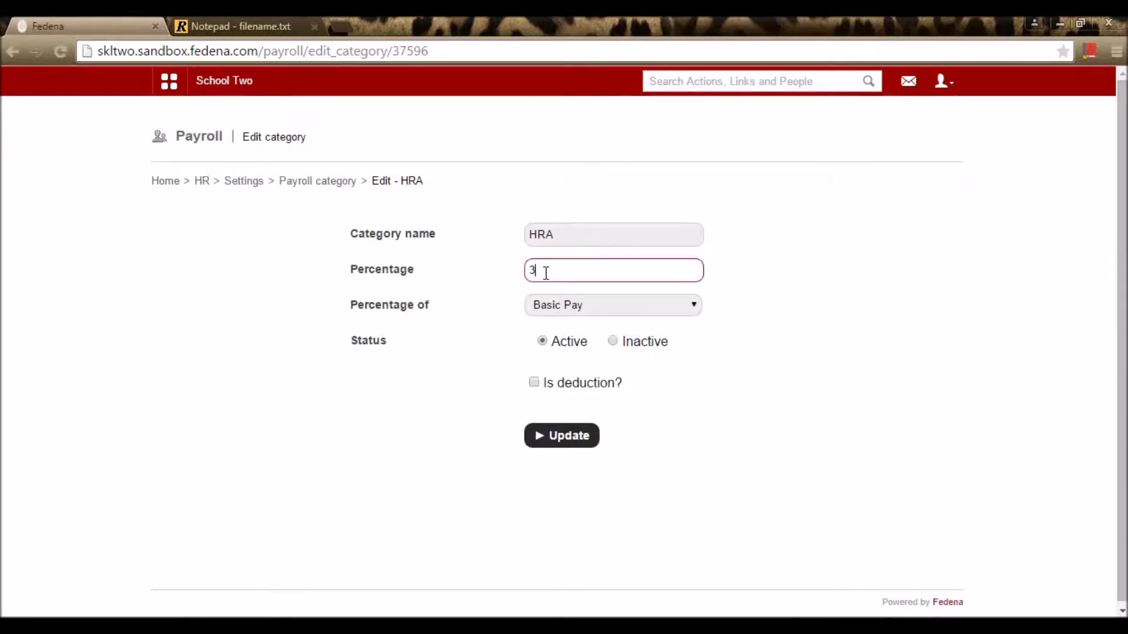
{"action": "key", "text": "BackSpace"}
{"action": "type", "text": "5"}
{"action": "left_click", "coordinate": [597, 318]}
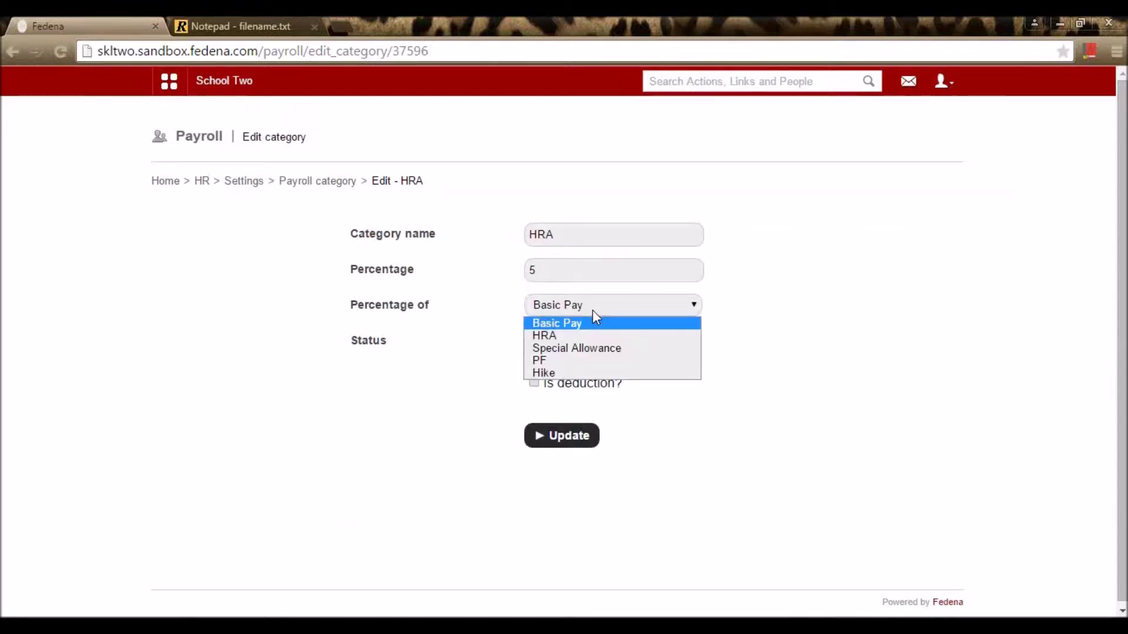
{"action": "left_click", "coordinate": [592, 309]}
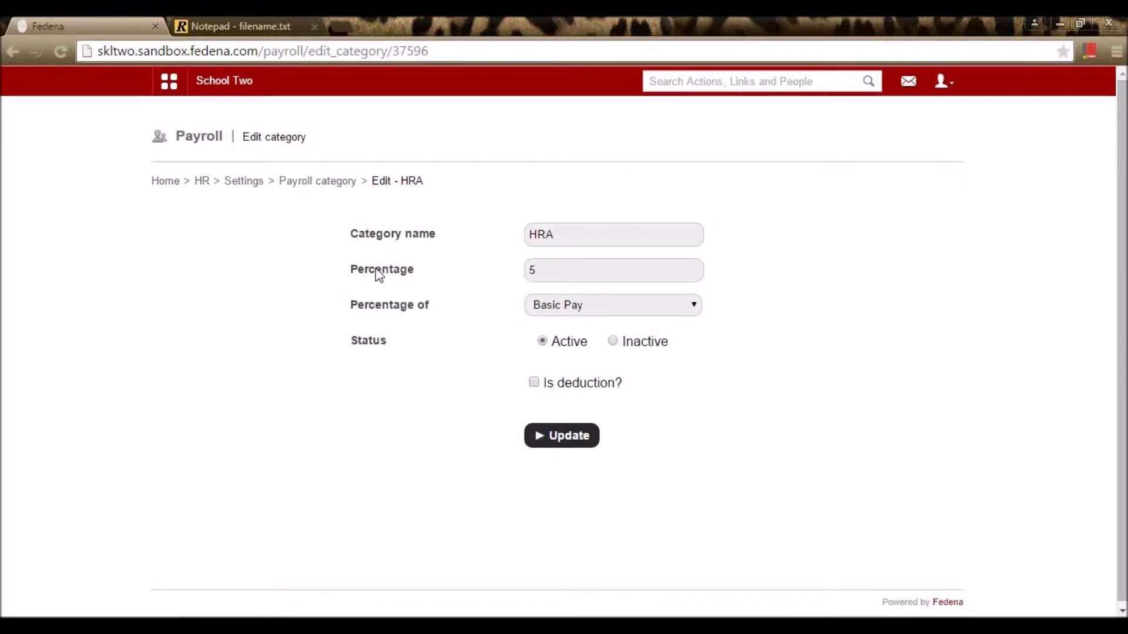
{"action": "left_click", "coordinate": [558, 278]}
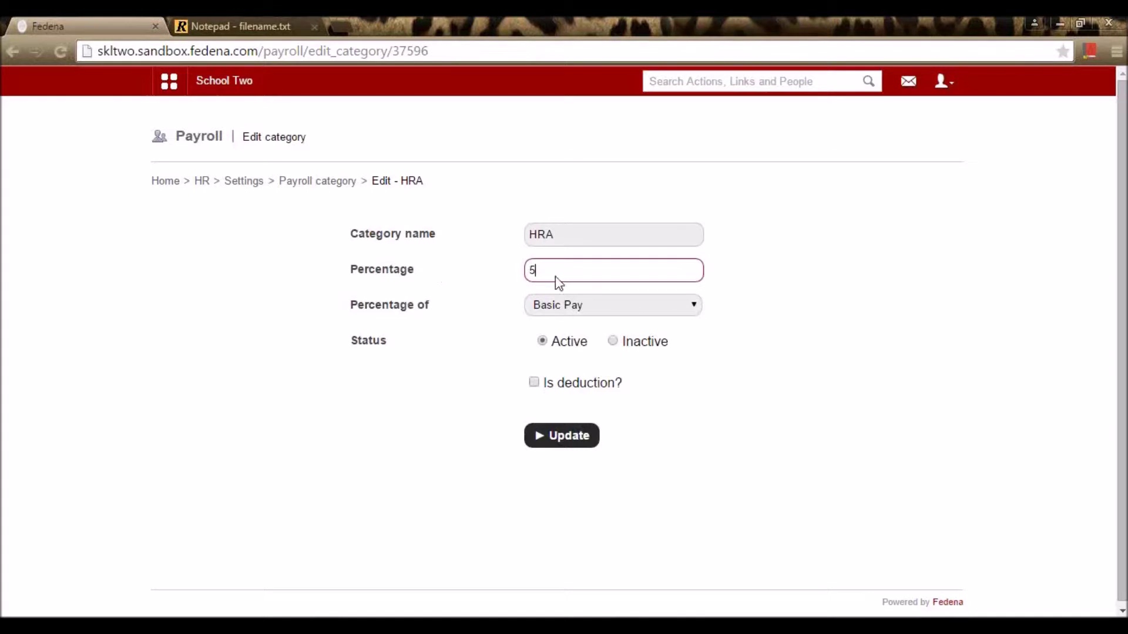
{"action": "left_click", "coordinate": [611, 305]}
{"action": "left_click", "coordinate": [586, 324]}
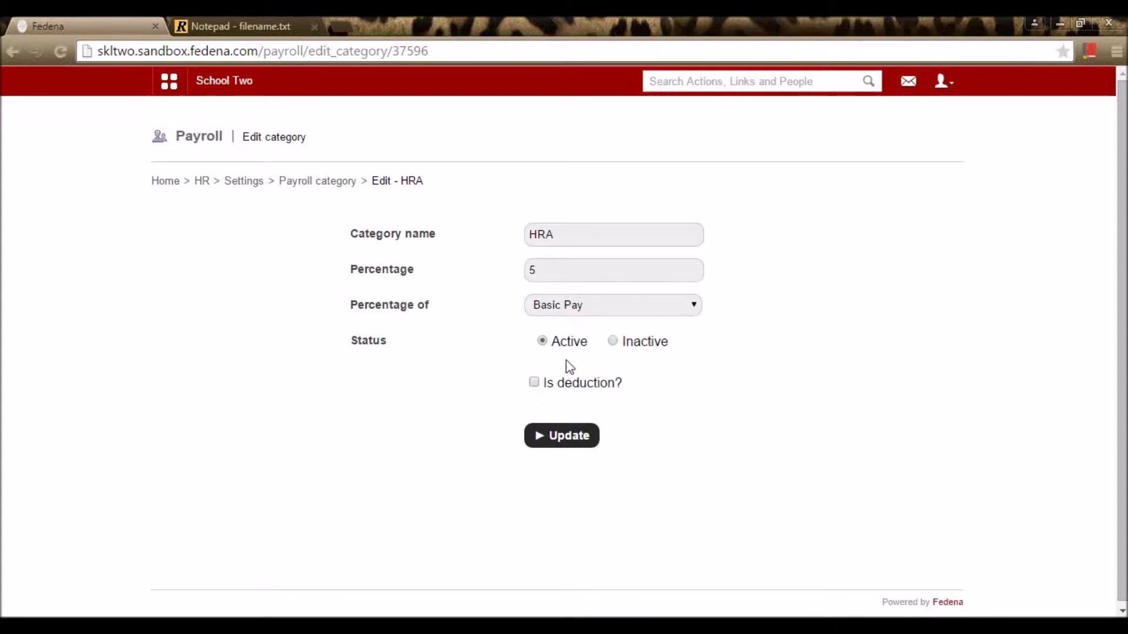
{"action": "left_click", "coordinate": [550, 441]}
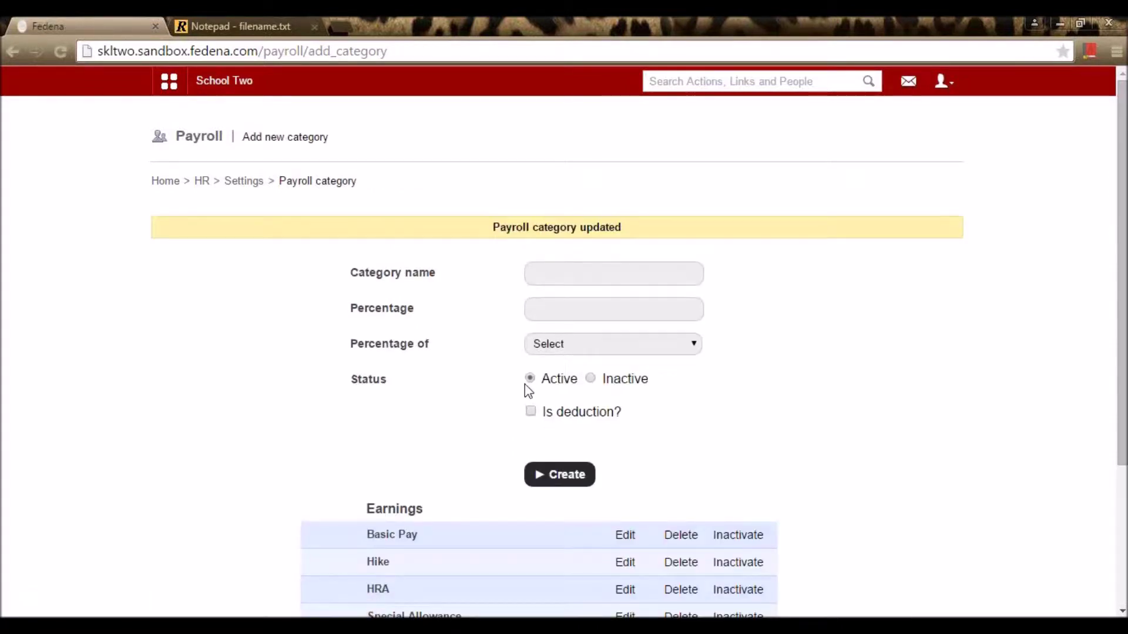
{"action": "scroll", "coordinate": [584, 435], "scroll_direction": "down", "scroll_amount": 3}
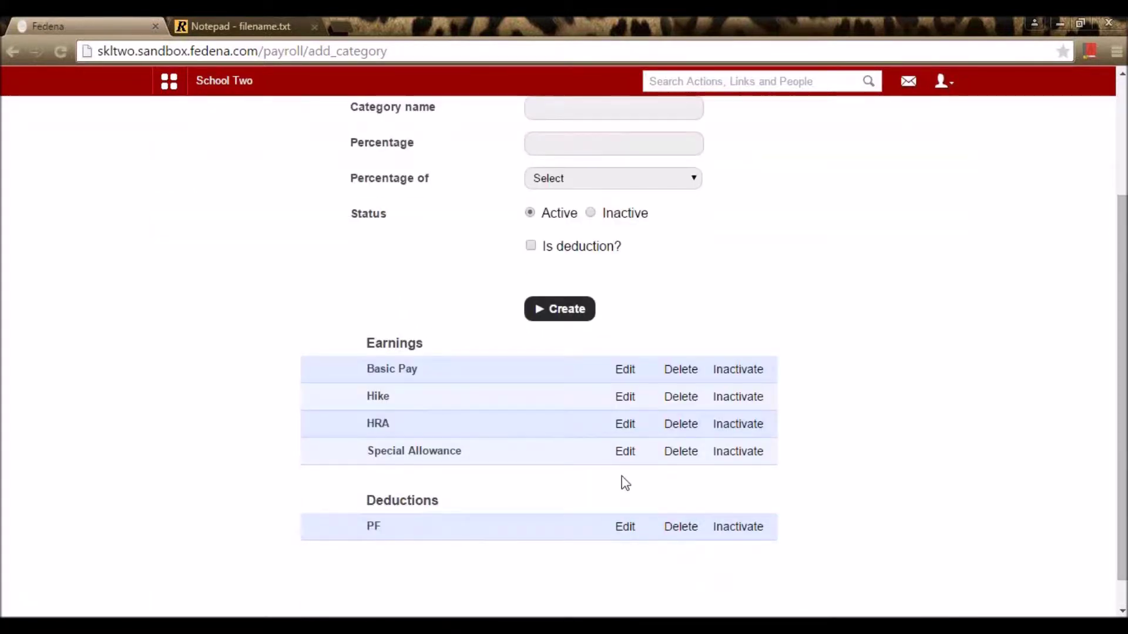
Step: Resave Special Allowance unchanged at 6 percent
{"action": "left_click", "coordinate": [625, 452]}
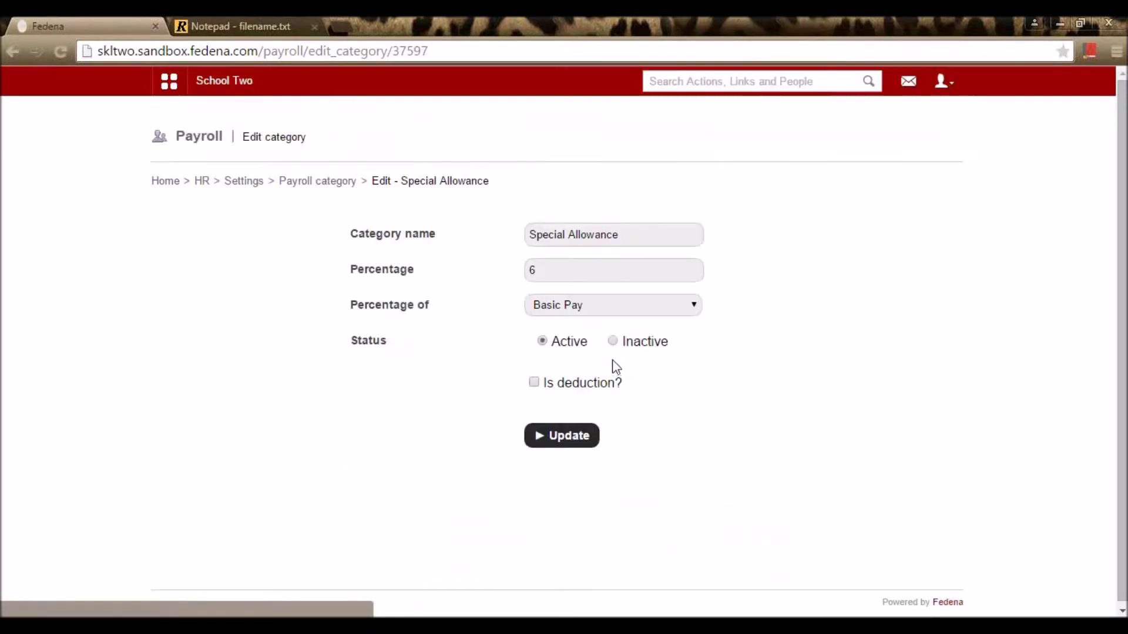
{"action": "left_click", "coordinate": [556, 272]}
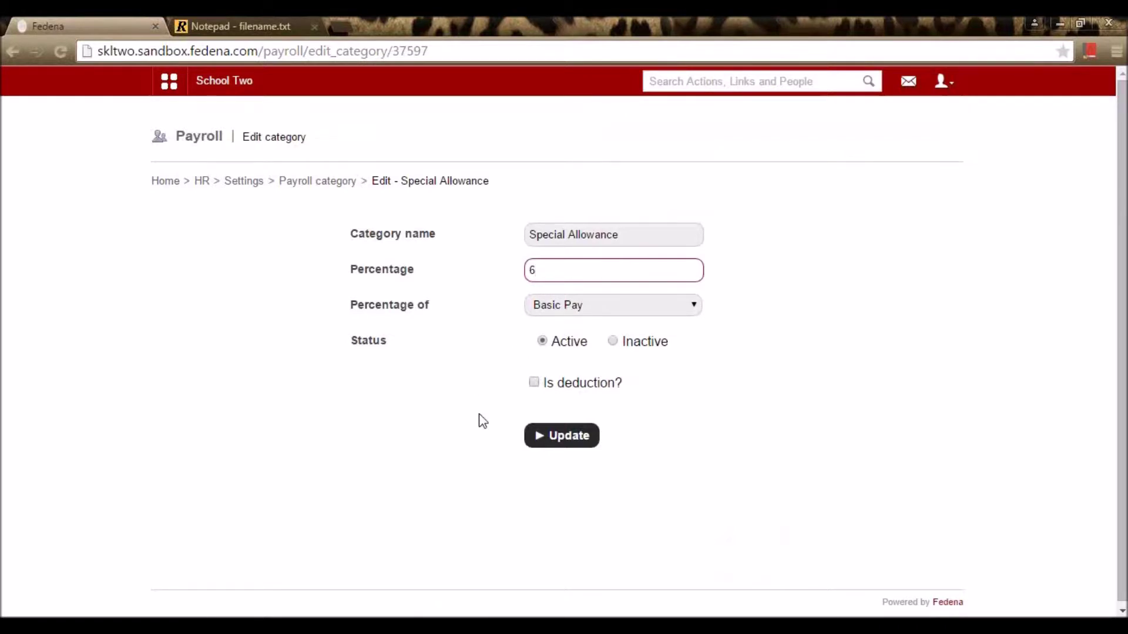
{"action": "left_click", "coordinate": [581, 440]}
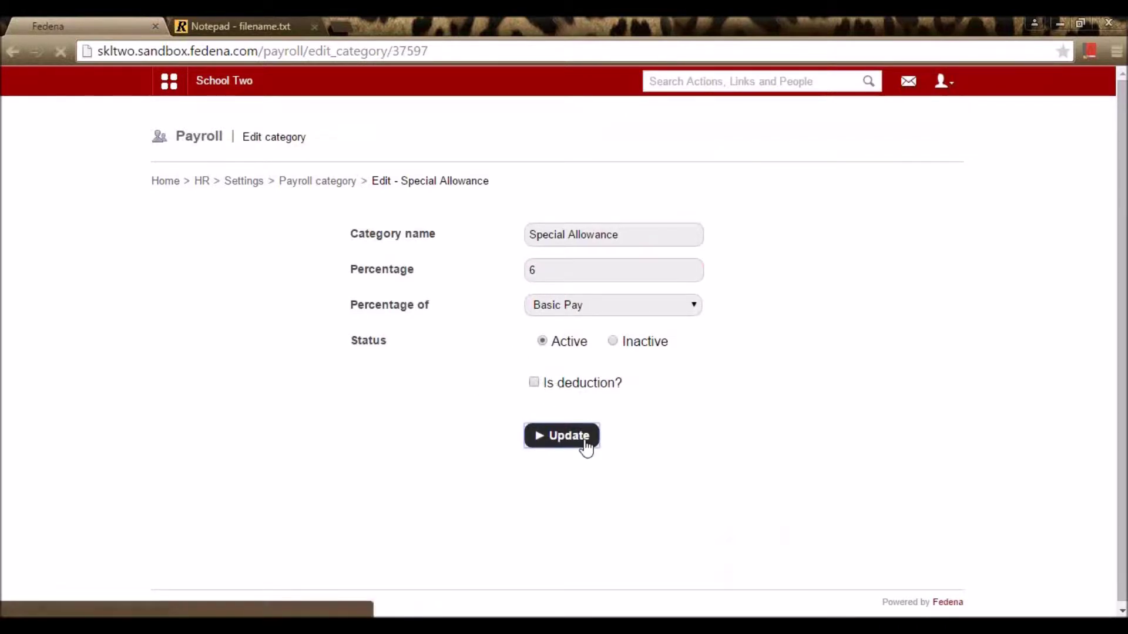
Step: Resave the PF deduction at 2 percent of Basic Pay
{"action": "scroll", "coordinate": [594, 450], "scroll_direction": "down", "scroll_amount": 3}
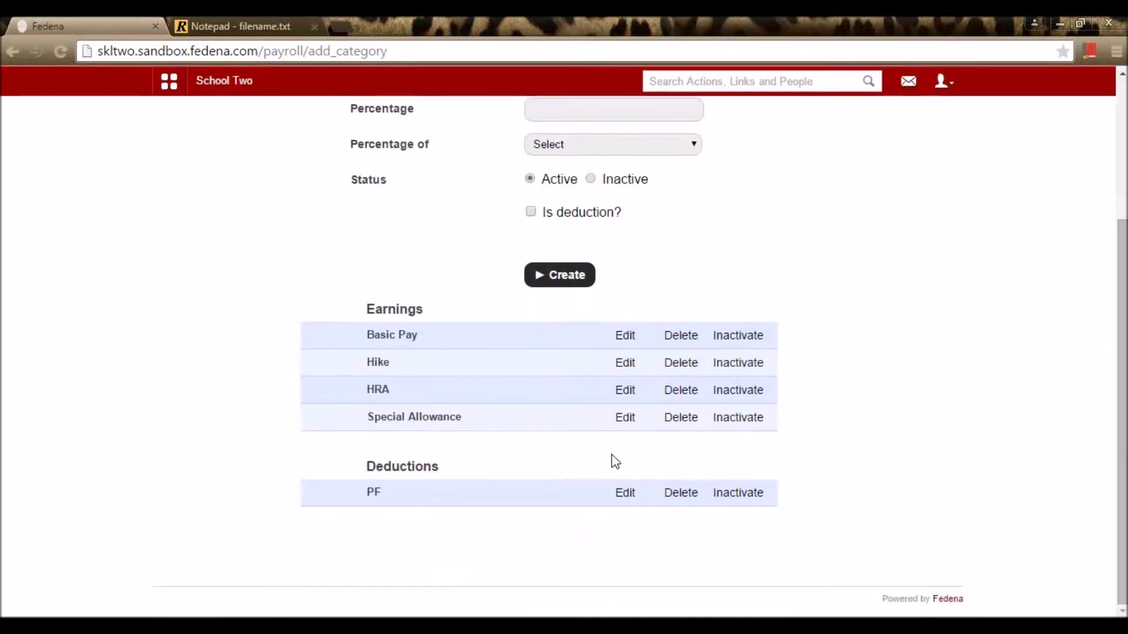
{"action": "left_click", "coordinate": [626, 499]}
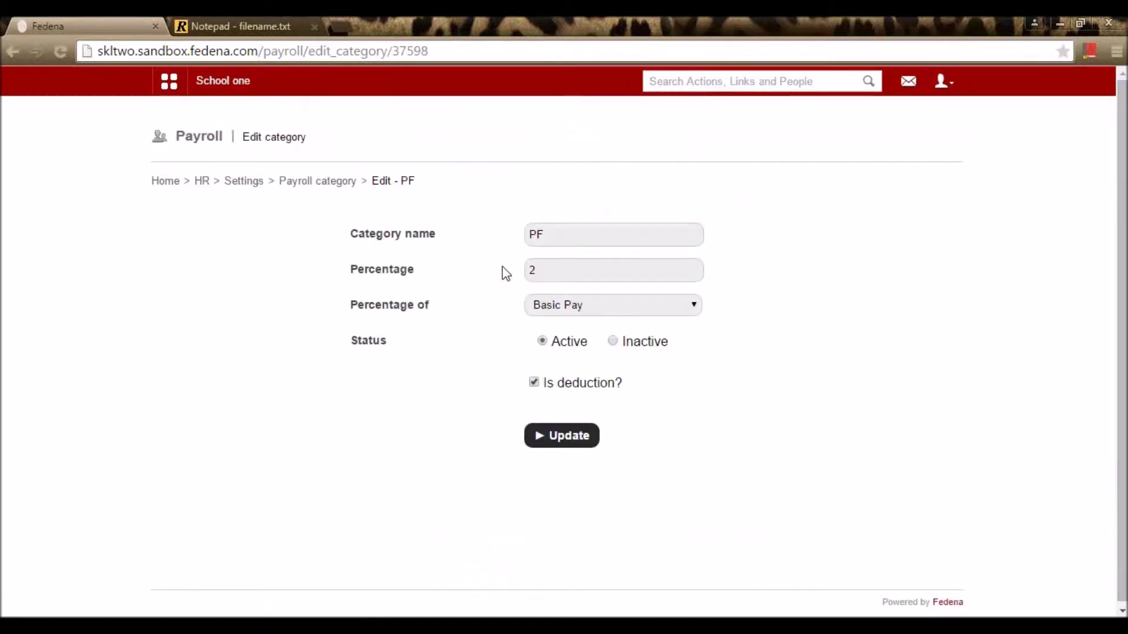
{"action": "left_click_drag", "start_coordinate": [549, 269], "coordinate": [519, 270]}
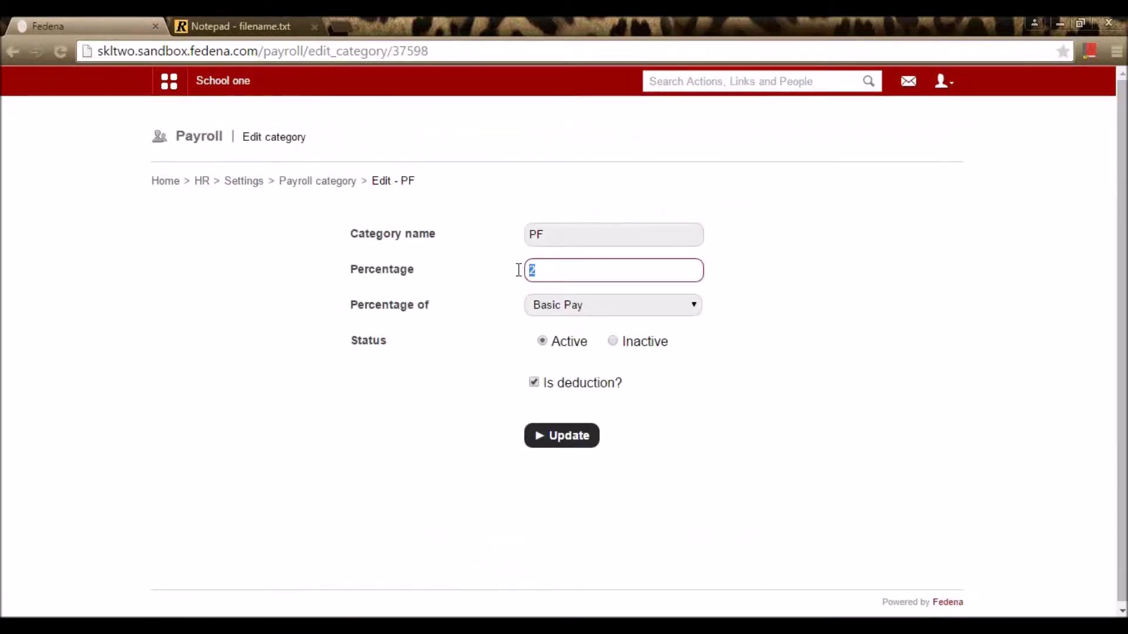
{"action": "left_click", "coordinate": [542, 307]}
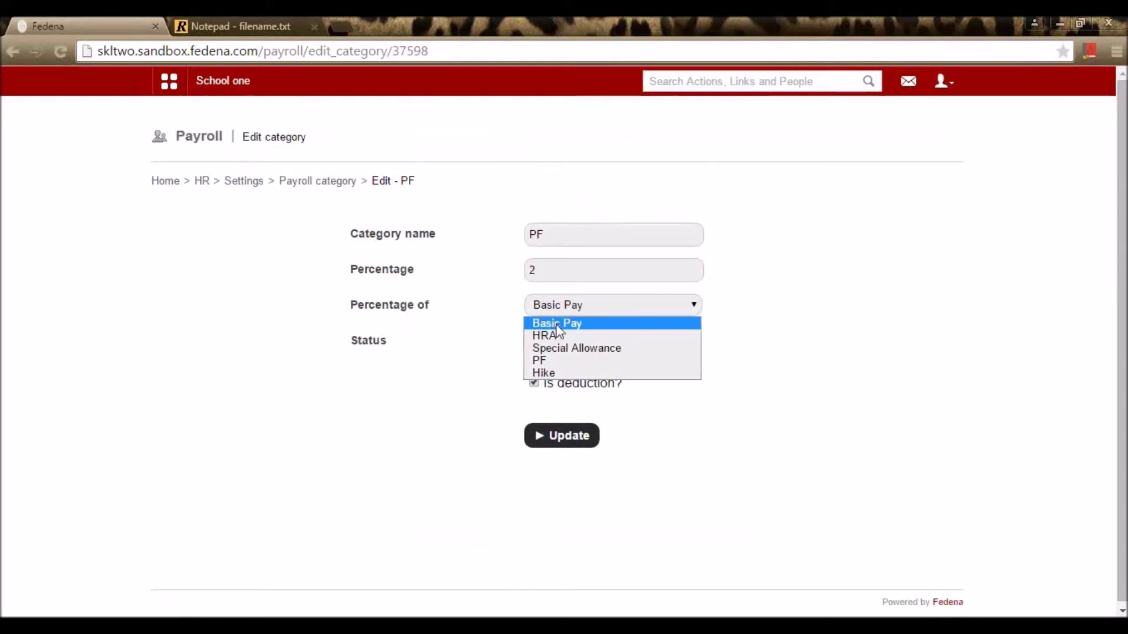
{"action": "left_click", "coordinate": [558, 324]}
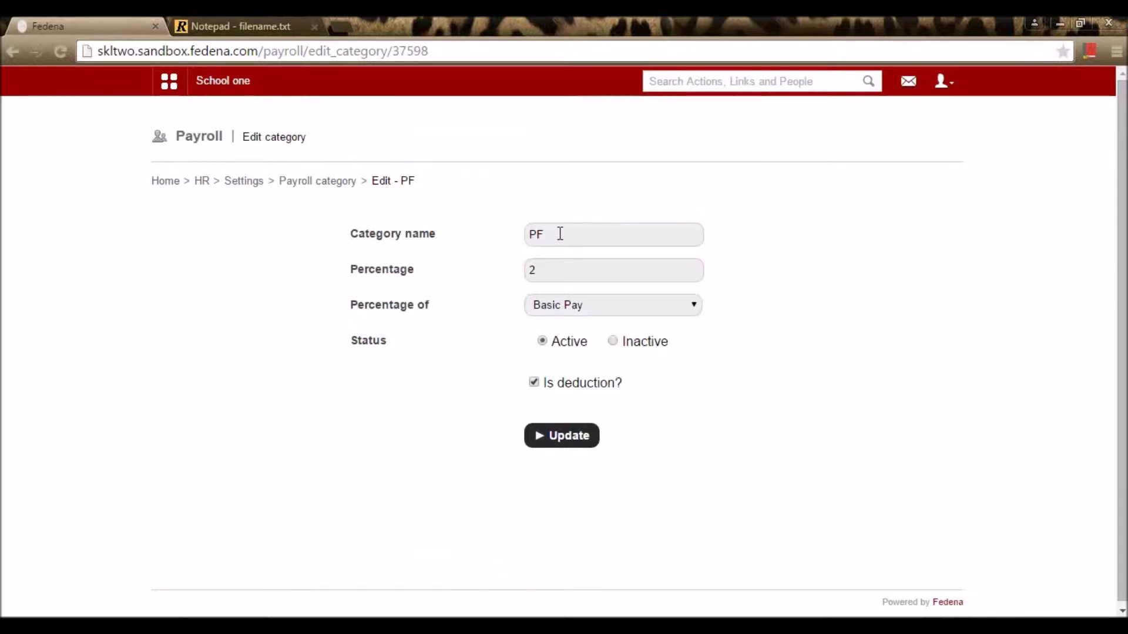
{"action": "left_click", "coordinate": [536, 442]}
Step: Review the payroll lists, return to HR Settings, and open Add Bank Details
{"action": "scroll", "coordinate": [410, 321], "scroll_direction": "down", "scroll_amount": 3}
{"action": "scroll", "coordinate": [413, 332], "scroll_direction": "up", "scroll_amount": 3}
{"action": "scroll", "coordinate": [353, 317], "scroll_direction": "down", "scroll_amount": 1}
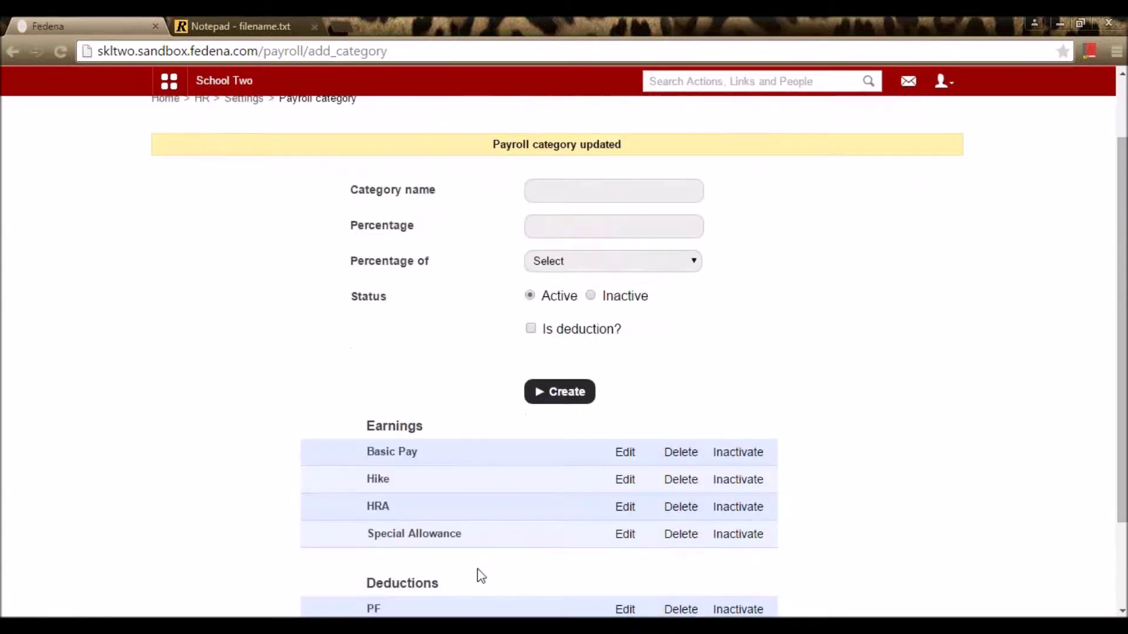
{"action": "scroll", "coordinate": [313, 404], "scroll_direction": "down", "scroll_amount": 1}
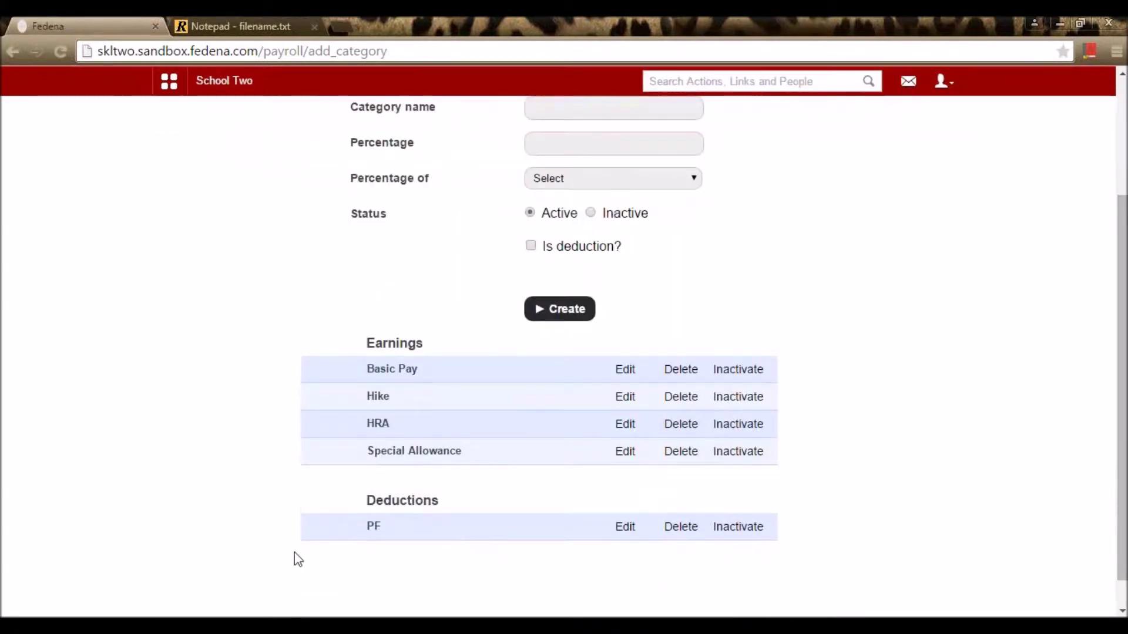
{"action": "scroll", "coordinate": [368, 518], "scroll_direction": "up", "scroll_amount": 3}
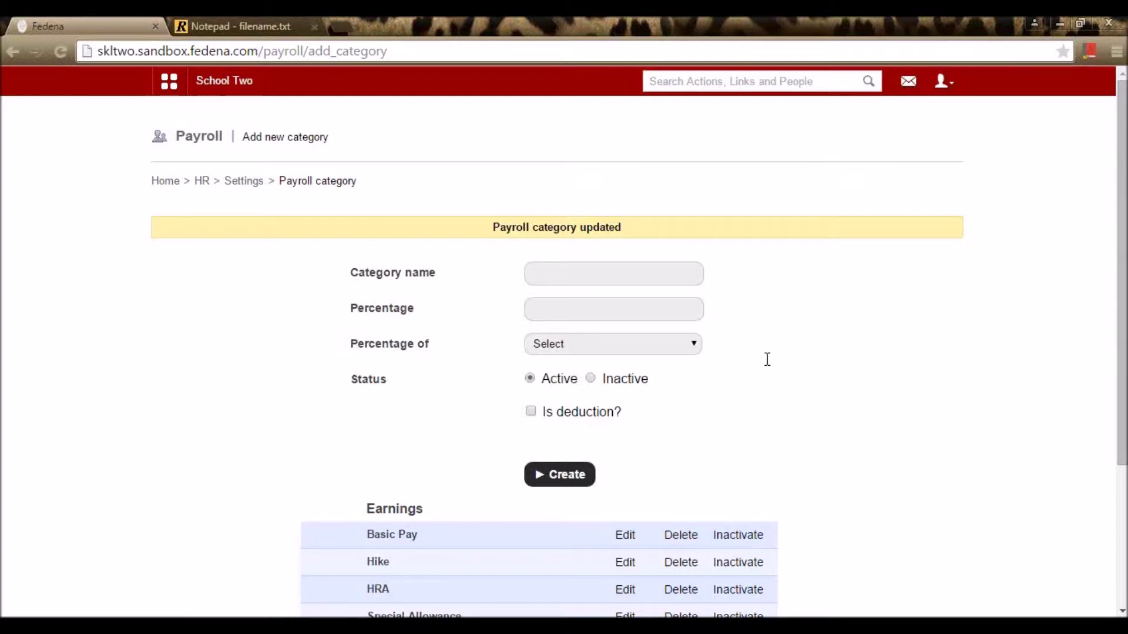
{"action": "left_click", "coordinate": [250, 177]}
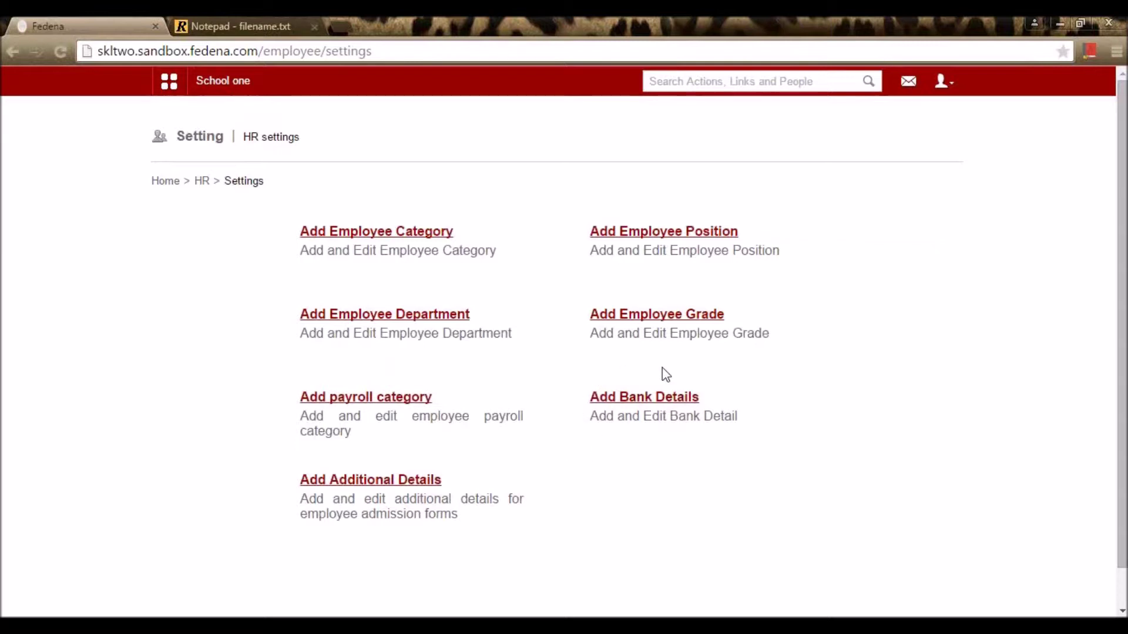
{"action": "left_click", "coordinate": [627, 399]}
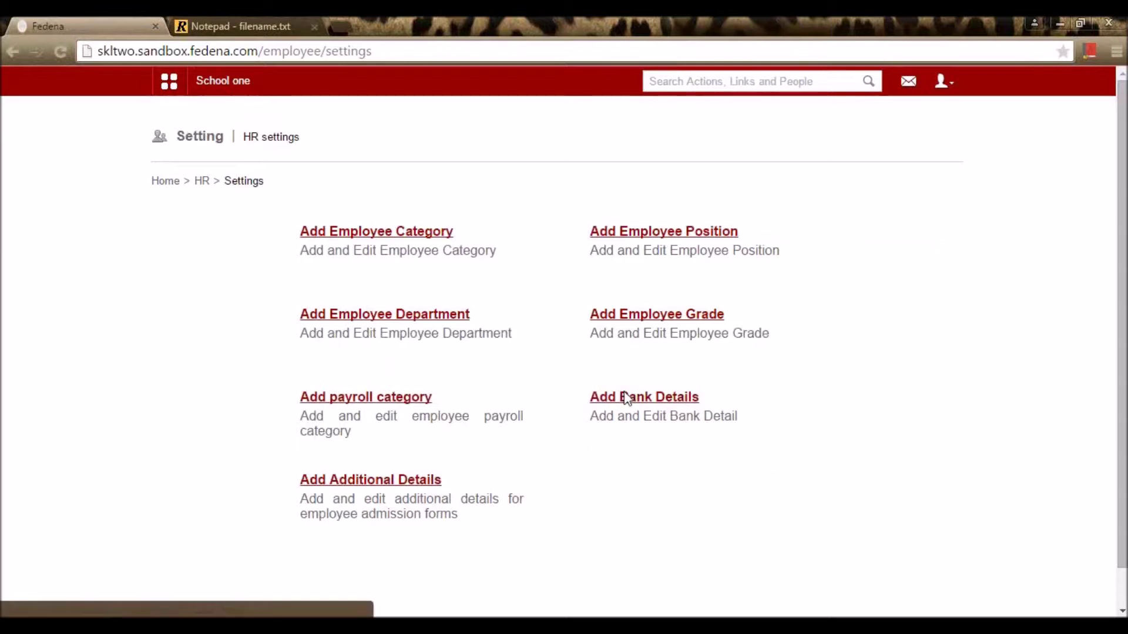
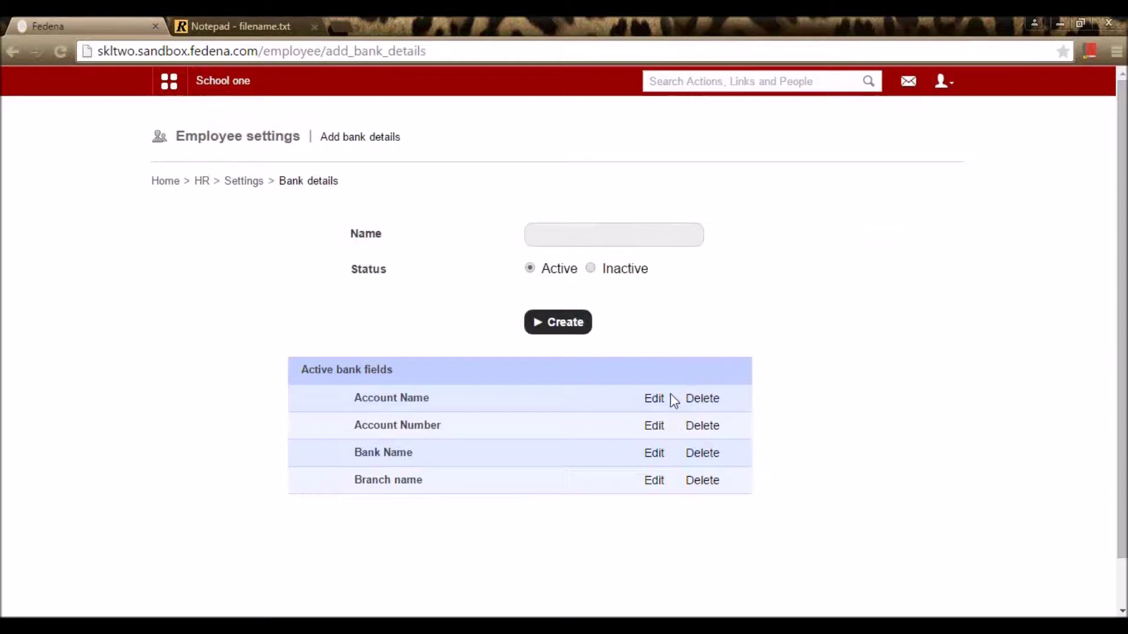
Step: Re-save the Account Name bank field unchanged
{"action": "left_click", "coordinate": [653, 399]}
{"action": "left_click_drag", "start_coordinate": [669, 236], "coordinate": [513, 249]}
{"action": "left_click", "coordinate": [575, 331]}
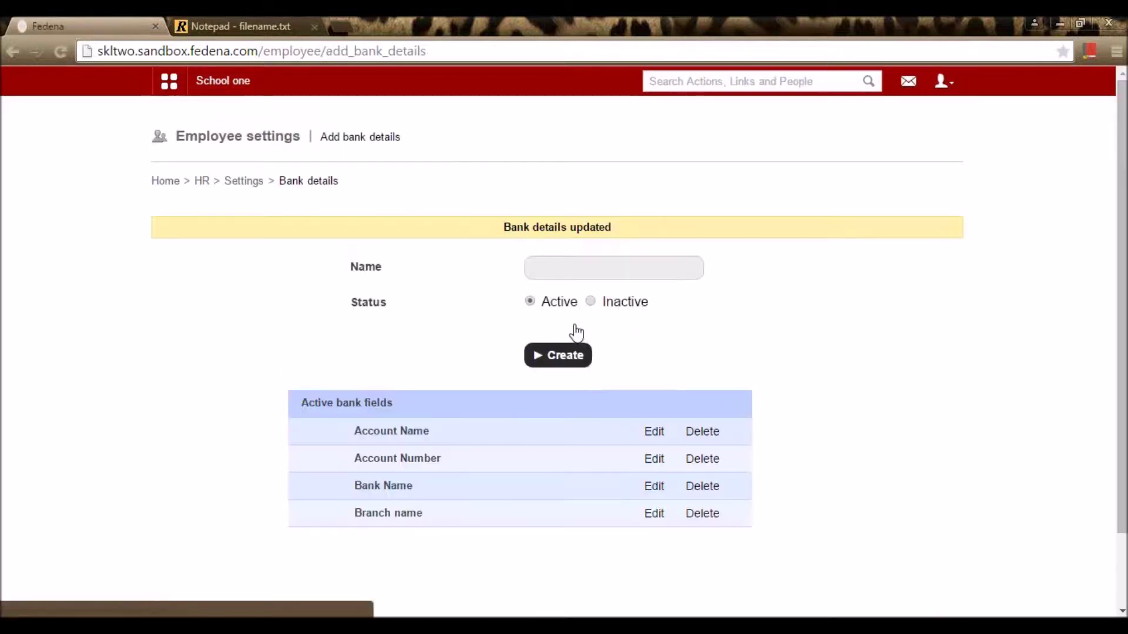
Step: Re-save the Account Number bank field unchanged and return to HR Settings
{"action": "left_click", "coordinate": [655, 459]}
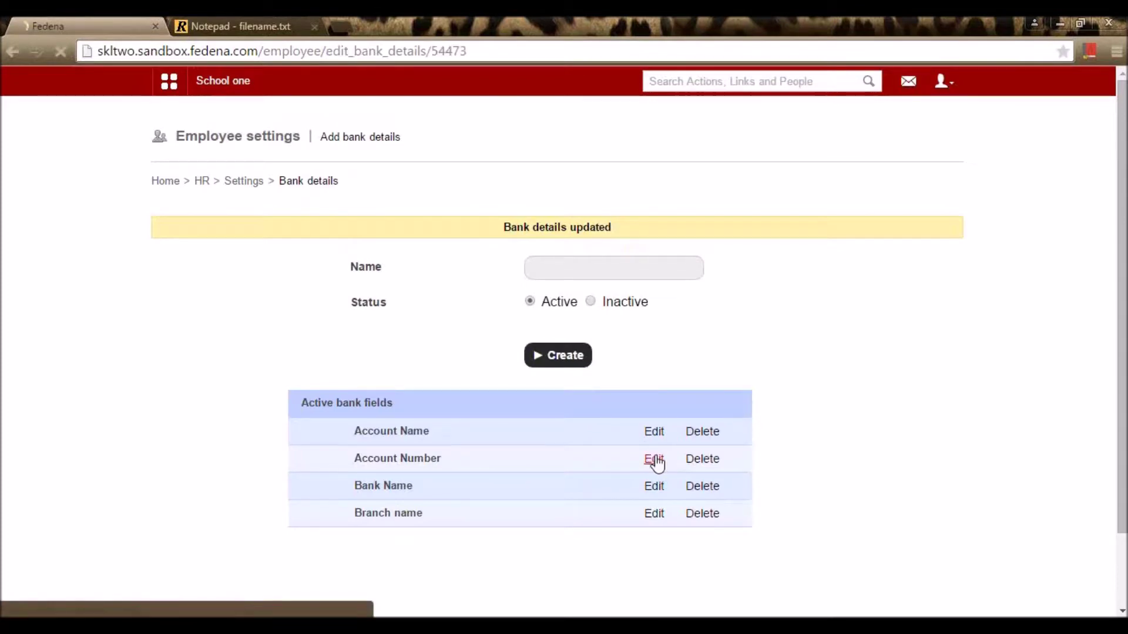
{"action": "left_click", "coordinate": [558, 329]}
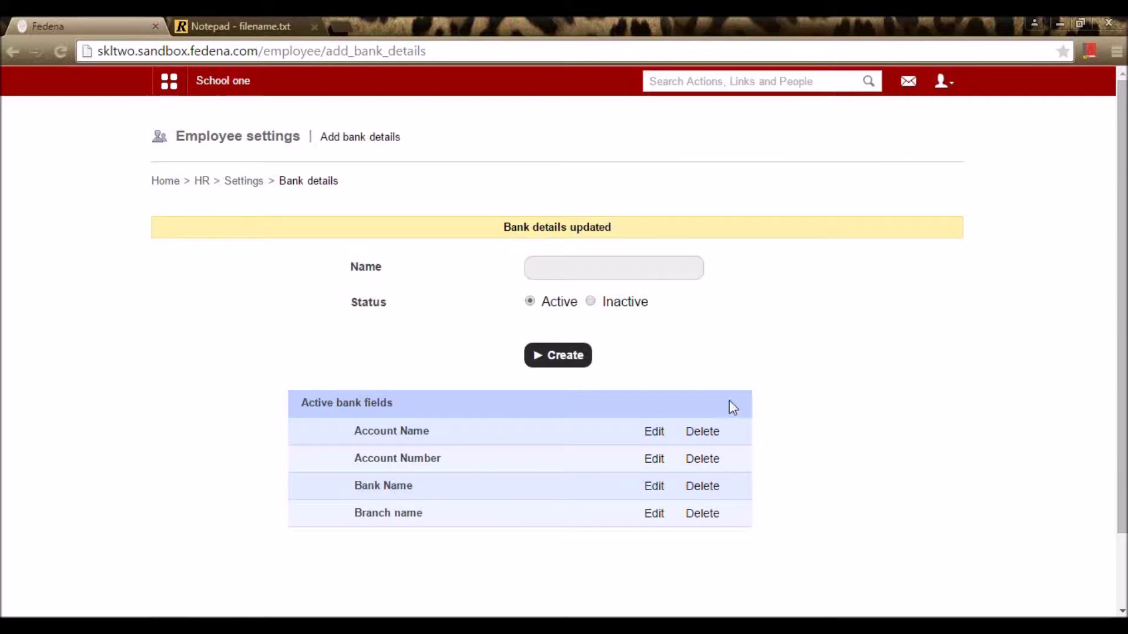
{"action": "scroll", "coordinate": [730, 403], "scroll_direction": "down", "scroll_amount": 2}
{"action": "scroll", "coordinate": [742, 464], "scroll_direction": "up", "scroll_amount": 2}
{"action": "left_click", "coordinate": [590, 270]}
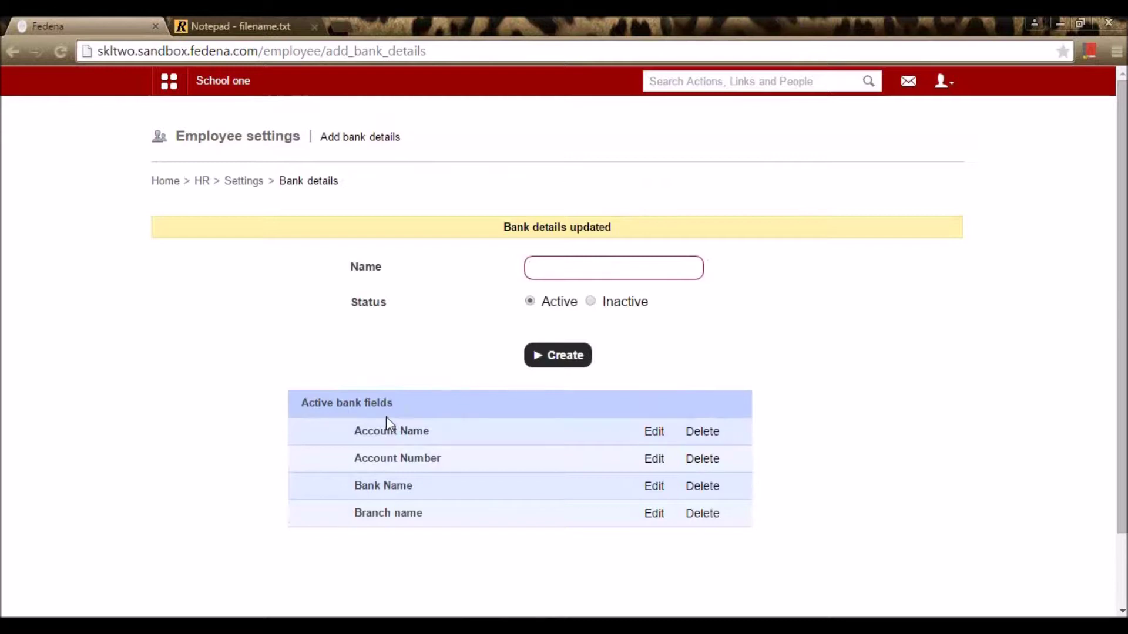
{"action": "left_click", "coordinate": [257, 185]}
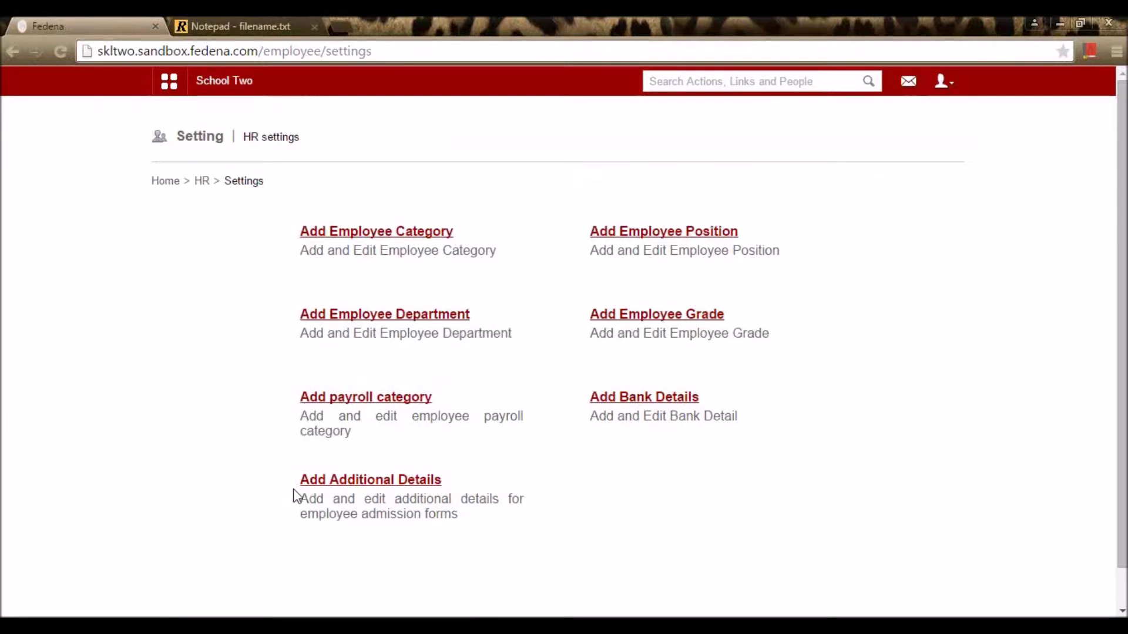
Step: In Additional Details, re-save the Adhar Number field with TextBox input method
{"action": "left_click", "coordinate": [352, 484]}
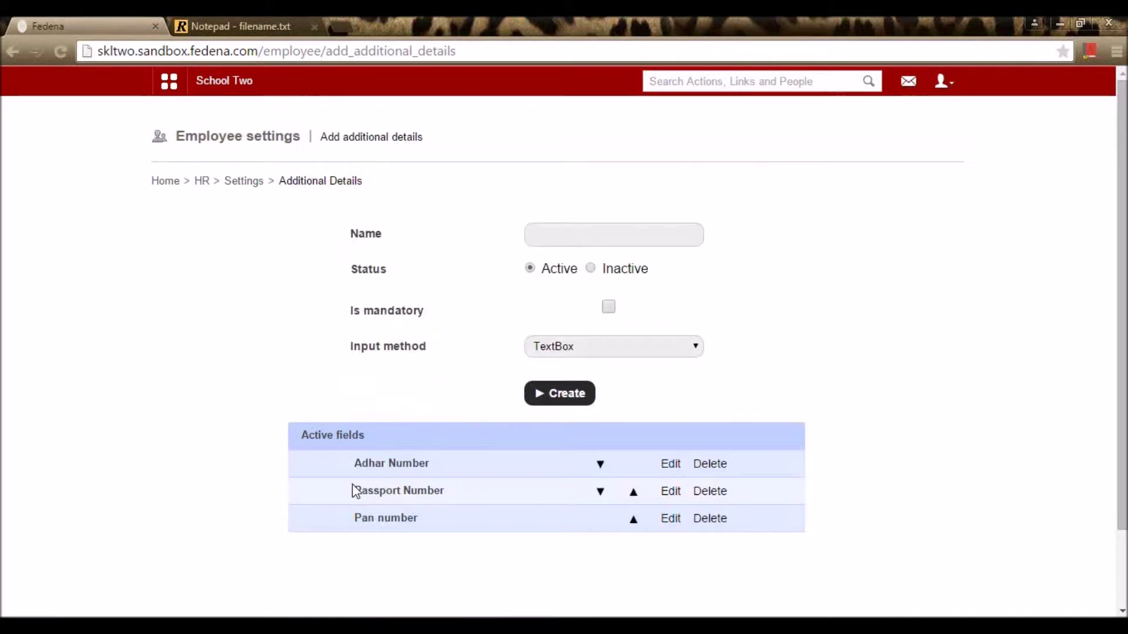
{"action": "scroll", "coordinate": [305, 429], "scroll_direction": "down", "scroll_amount": 2}
{"action": "scroll", "coordinate": [376, 367], "scroll_direction": "up", "scroll_amount": 2}
{"action": "left_click", "coordinate": [677, 469]}
{"action": "left_click_drag", "start_coordinate": [632, 238], "coordinate": [519, 249]}
{"action": "left_click", "coordinate": [930, 333]}
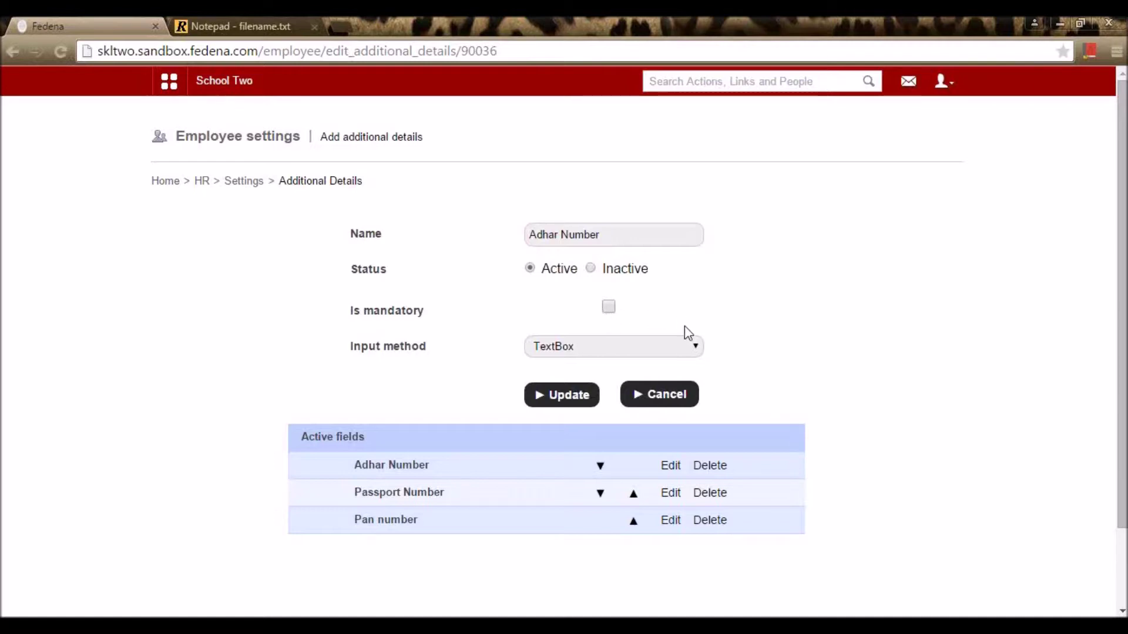
{"action": "left_click", "coordinate": [680, 351]}
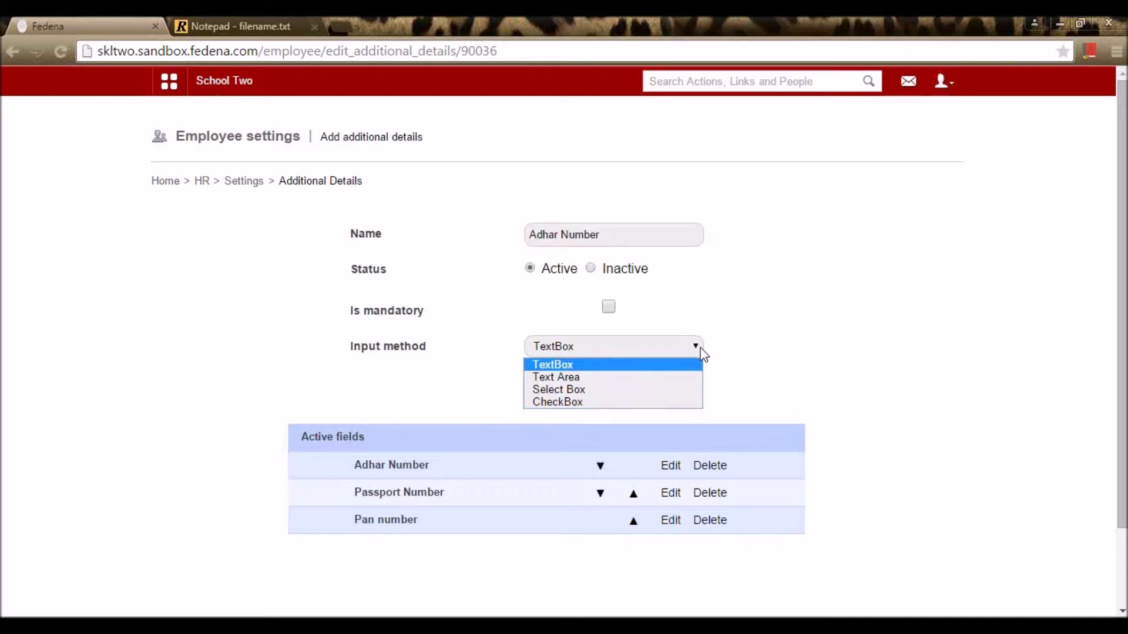
{"action": "left_click", "coordinate": [580, 366]}
{"action": "left_click", "coordinate": [580, 396]}
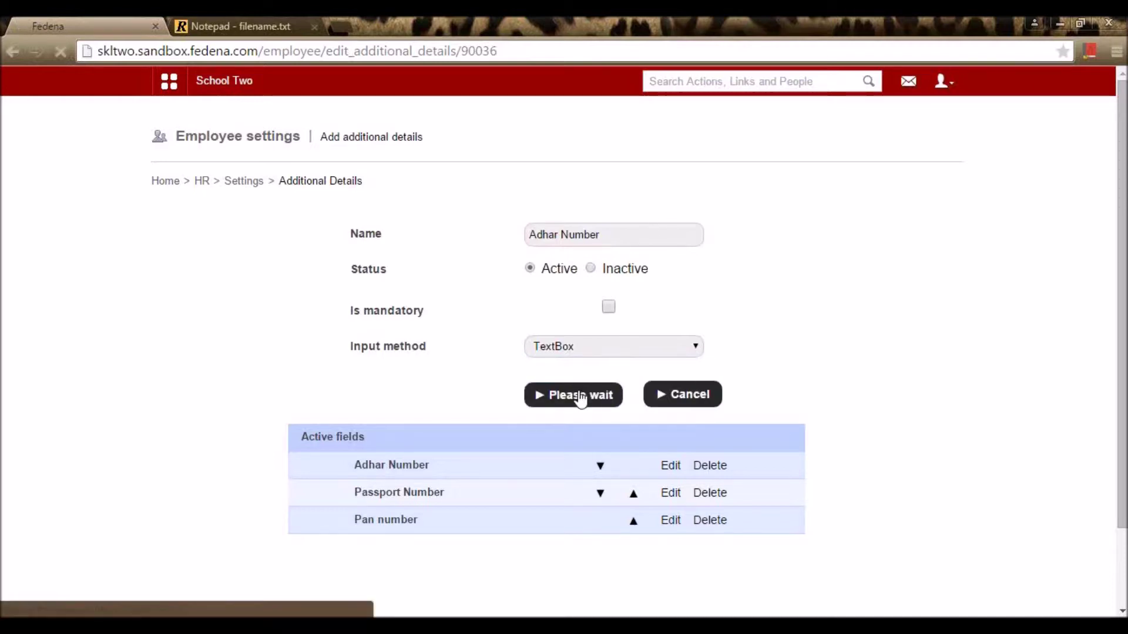
Step: Re-save Passport Number as a TextBox field, then return to HR management
{"action": "left_click", "coordinate": [672, 525]}
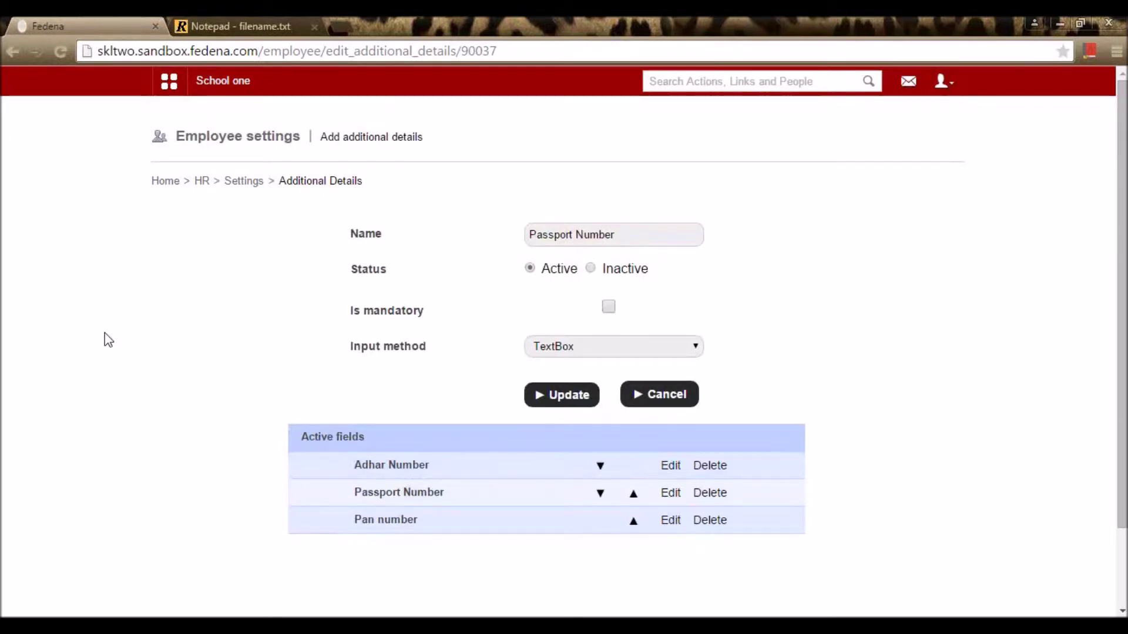
{"action": "left_click", "coordinate": [592, 346]}
{"action": "left_click", "coordinate": [594, 347]}
{"action": "left_click", "coordinate": [556, 404]}
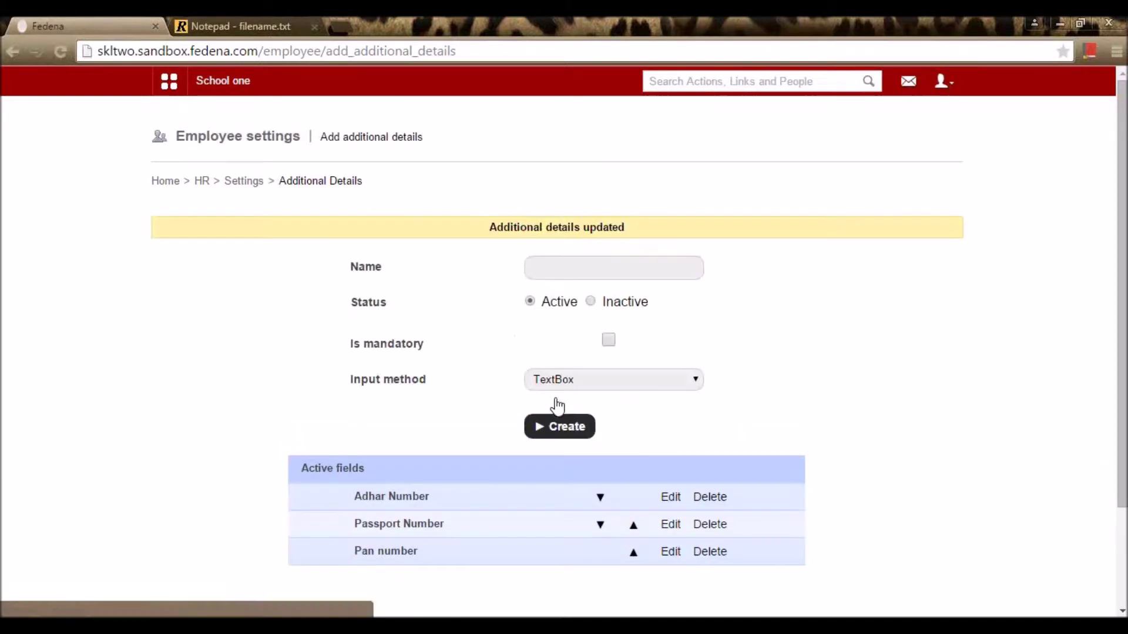
{"action": "left_click", "coordinate": [230, 186]}
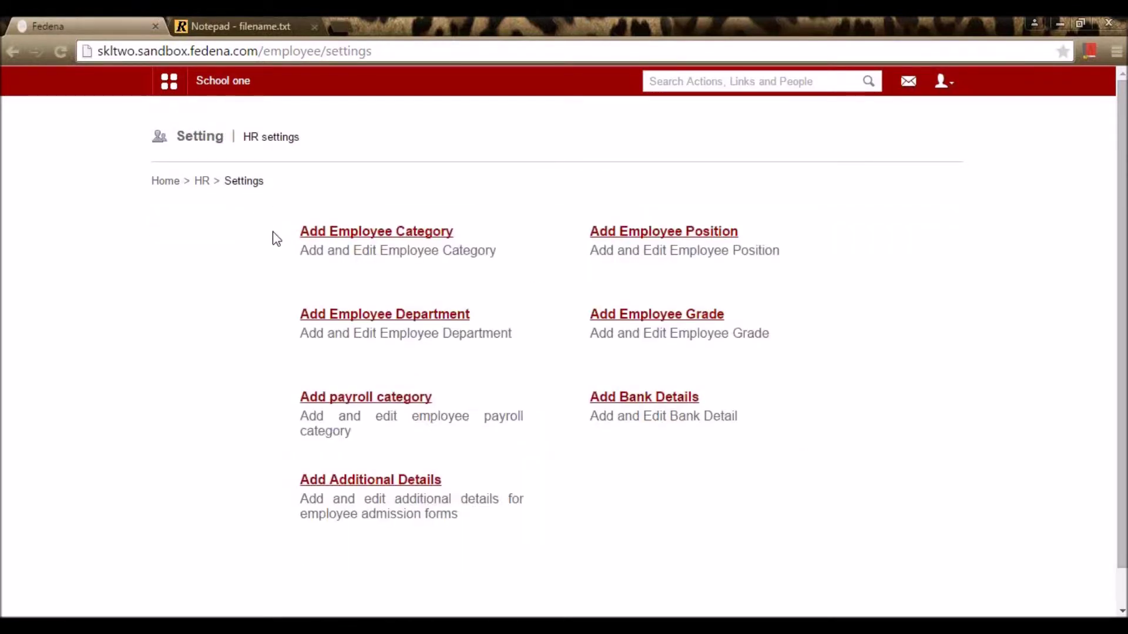
{"action": "left_click", "coordinate": [200, 182]}
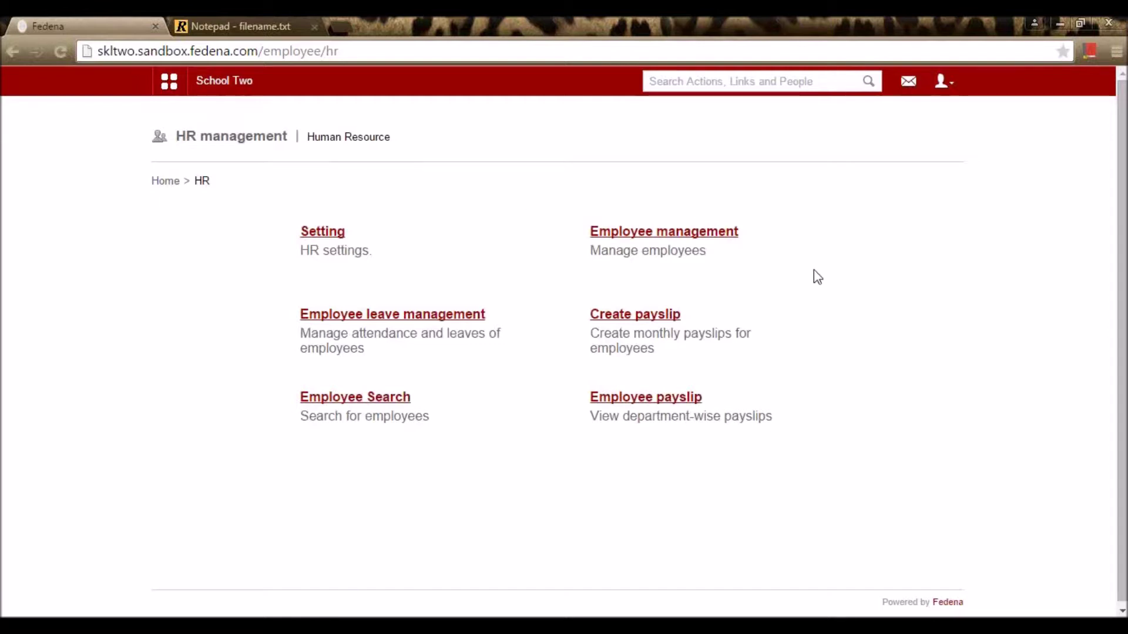
Step: Open Employee admission and check the prefilled employee number and 11 May 2015 joining date
{"action": "left_click", "coordinate": [711, 234]}
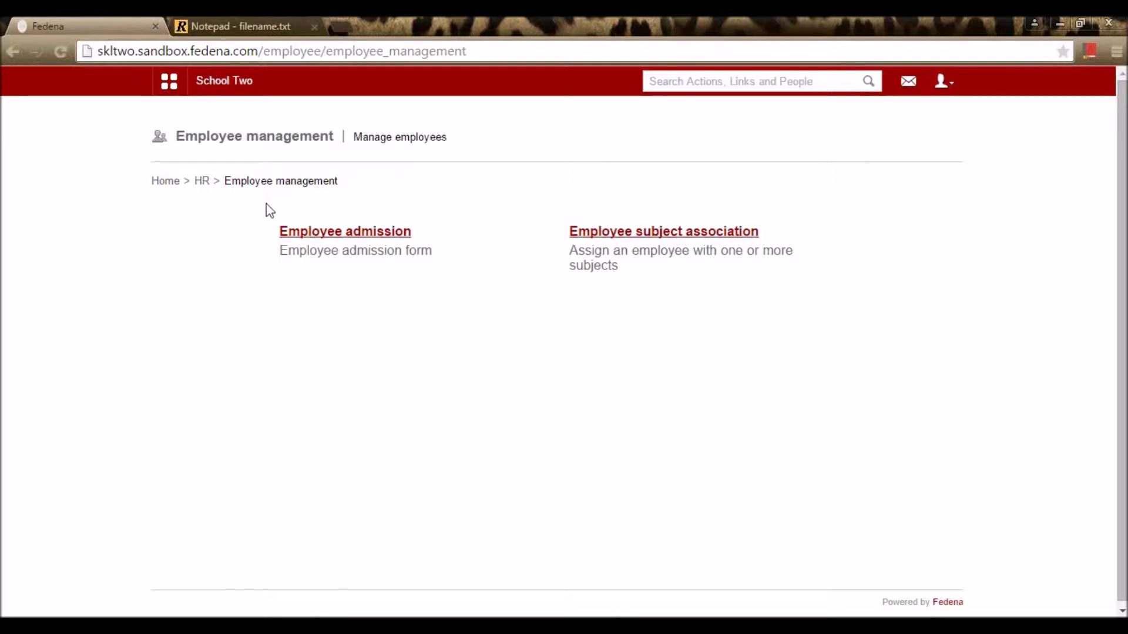
{"action": "left_click", "coordinate": [369, 239]}
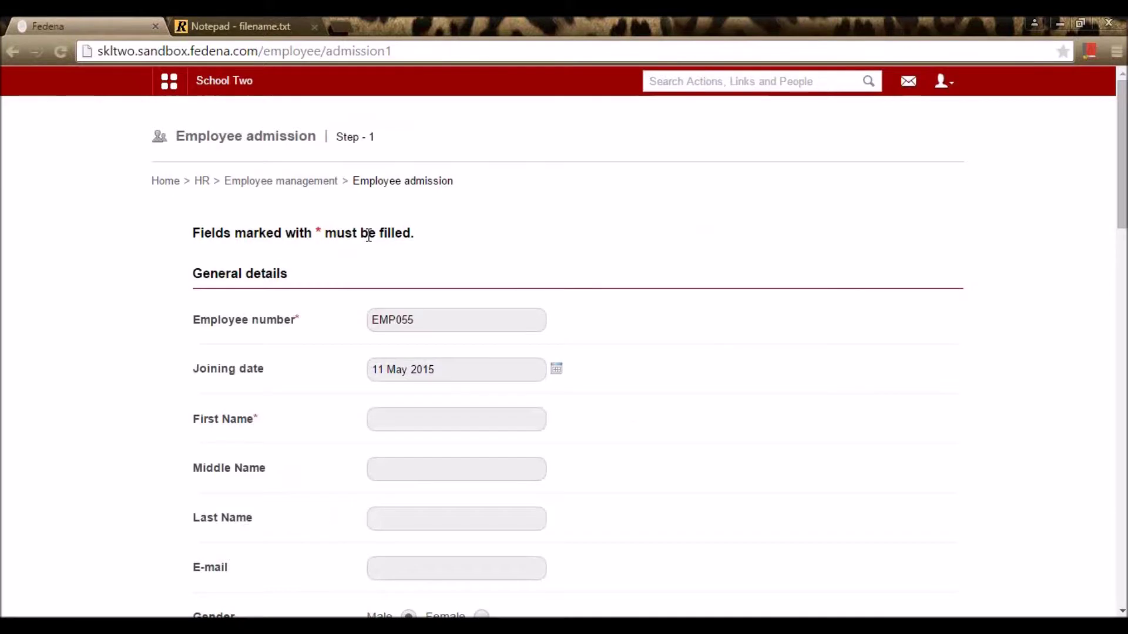
{"action": "scroll", "coordinate": [494, 259], "scroll_direction": "down", "scroll_amount": 20}
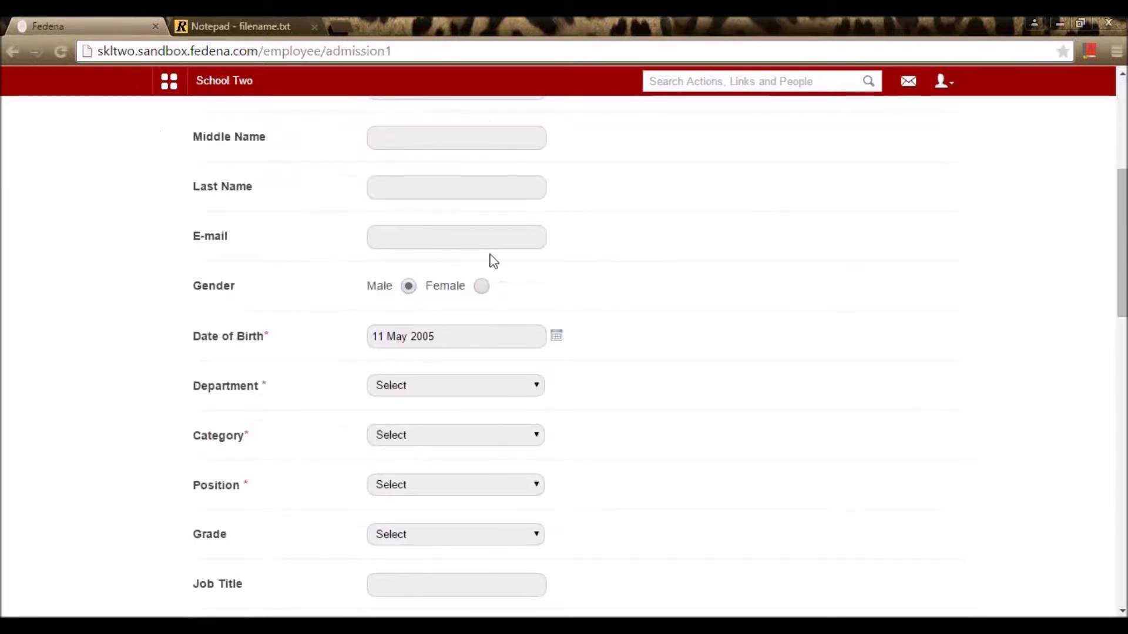
{"action": "scroll", "coordinate": [538, 370], "scroll_direction": "down", "scroll_amount": 3}
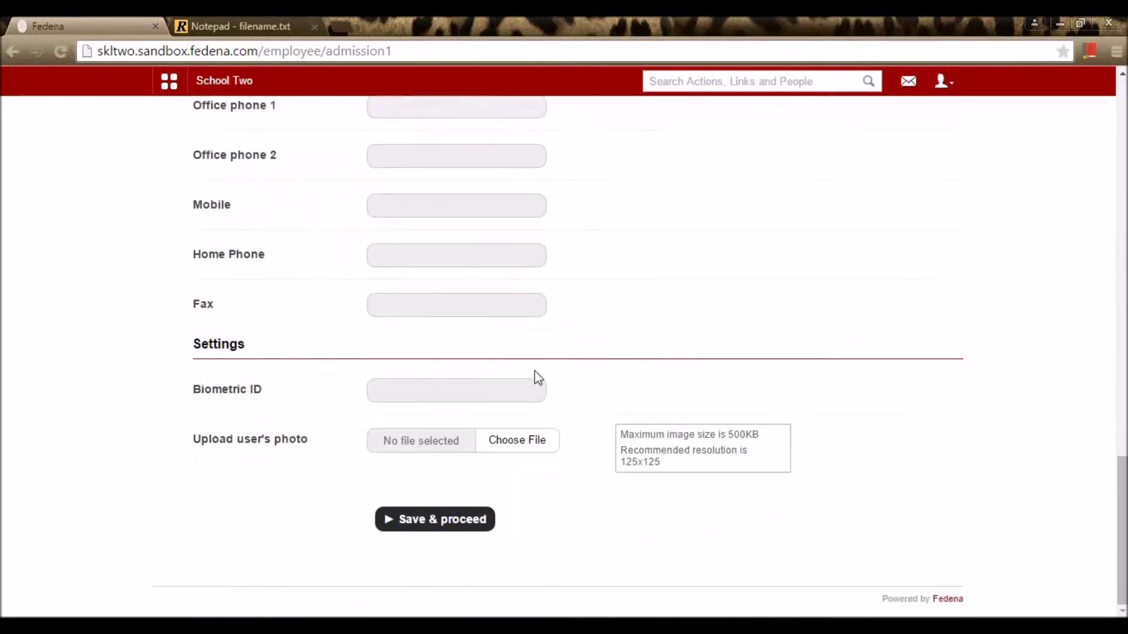
{"action": "scroll", "coordinate": [538, 370], "scroll_direction": "up", "scroll_amount": 14}
{"action": "scroll", "coordinate": [538, 378], "scroll_direction": "up", "scroll_amount": 3}
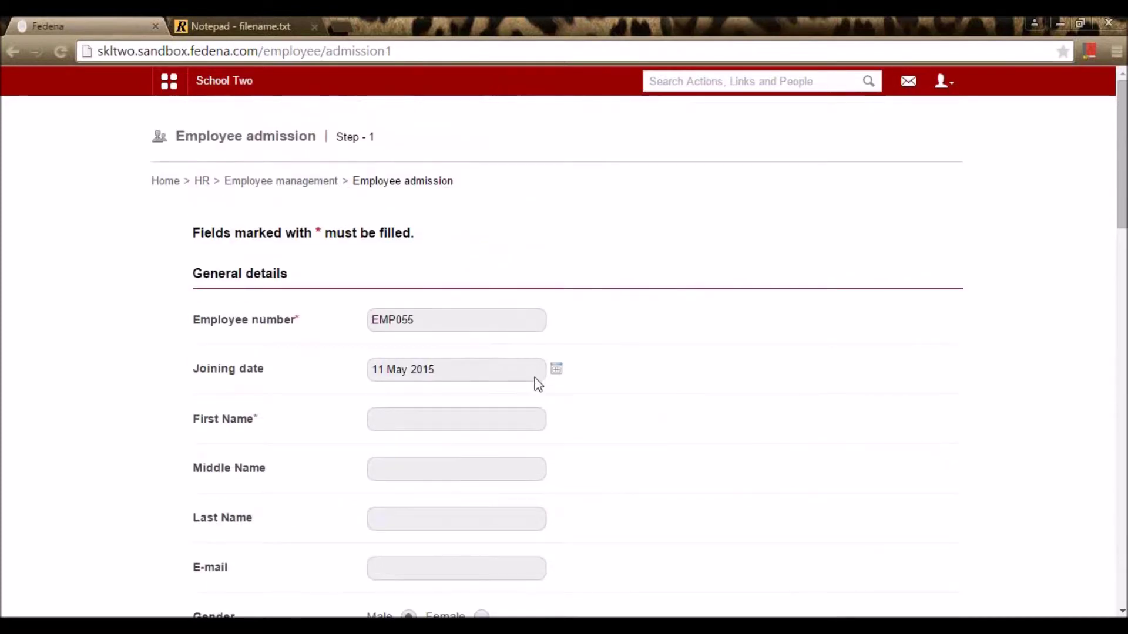
{"action": "scroll", "coordinate": [569, 345], "scroll_direction": "down", "scroll_amount": 20}
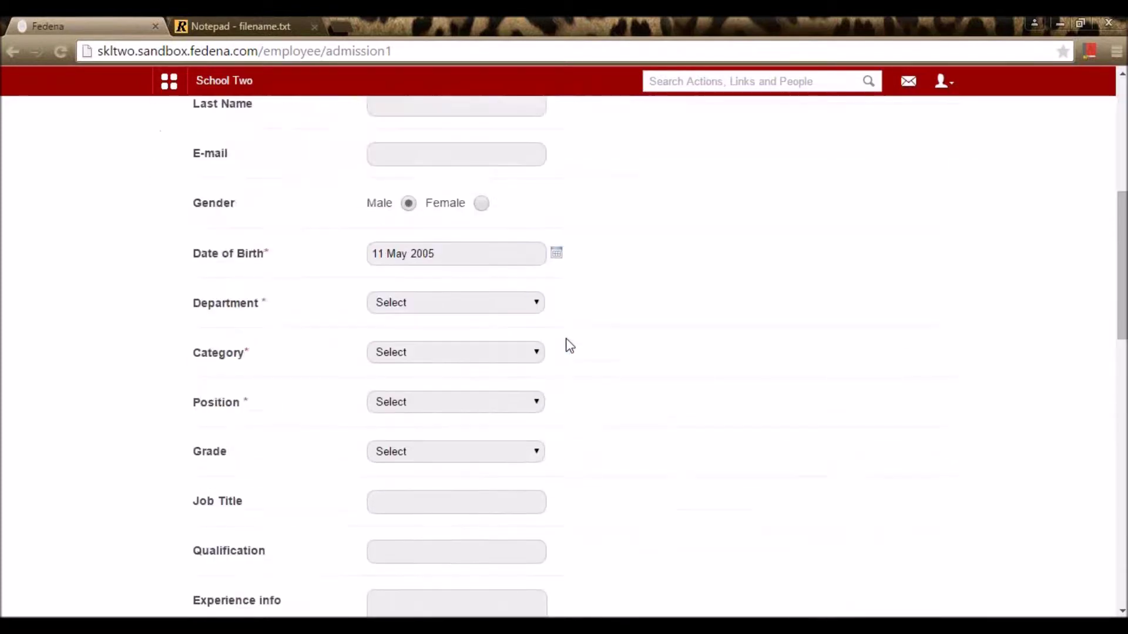
{"action": "scroll", "coordinate": [569, 345], "scroll_direction": "up", "scroll_amount": 8}
{"action": "scroll", "coordinate": [567, 344], "scroll_direction": "up", "scroll_amount": 10}
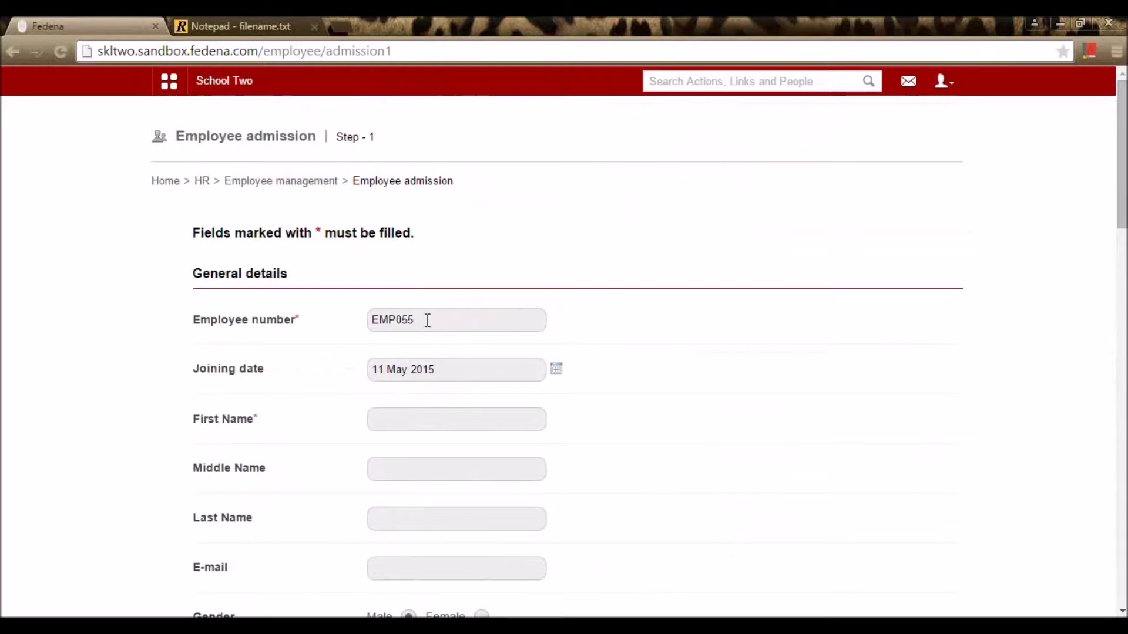
{"action": "left_click", "coordinate": [427, 320]}
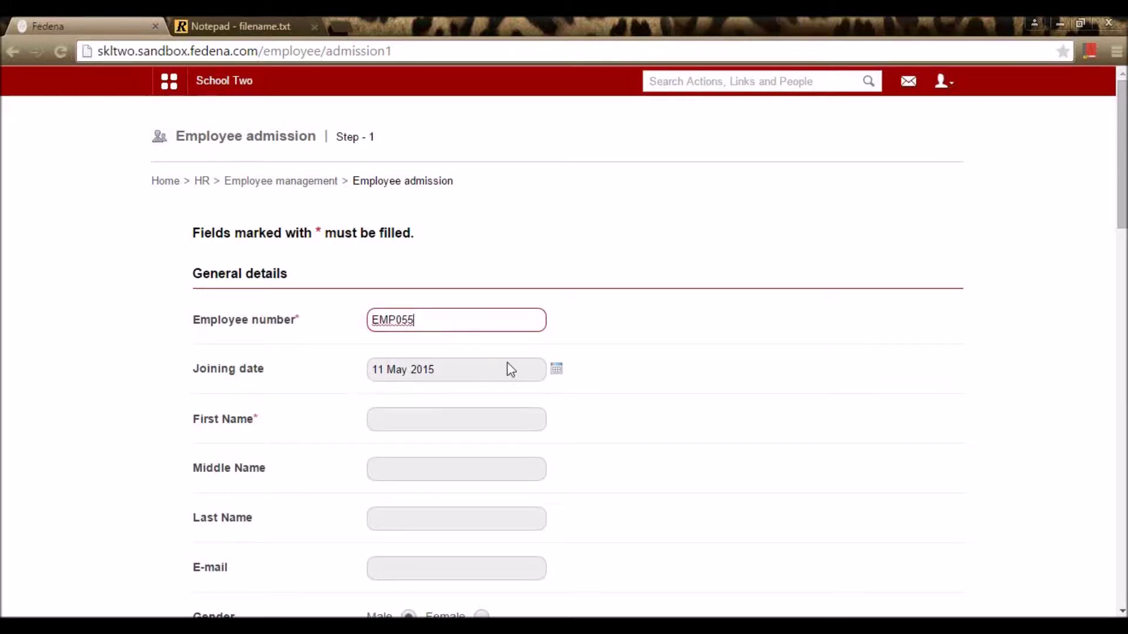
{"action": "left_click", "coordinate": [556, 370]}
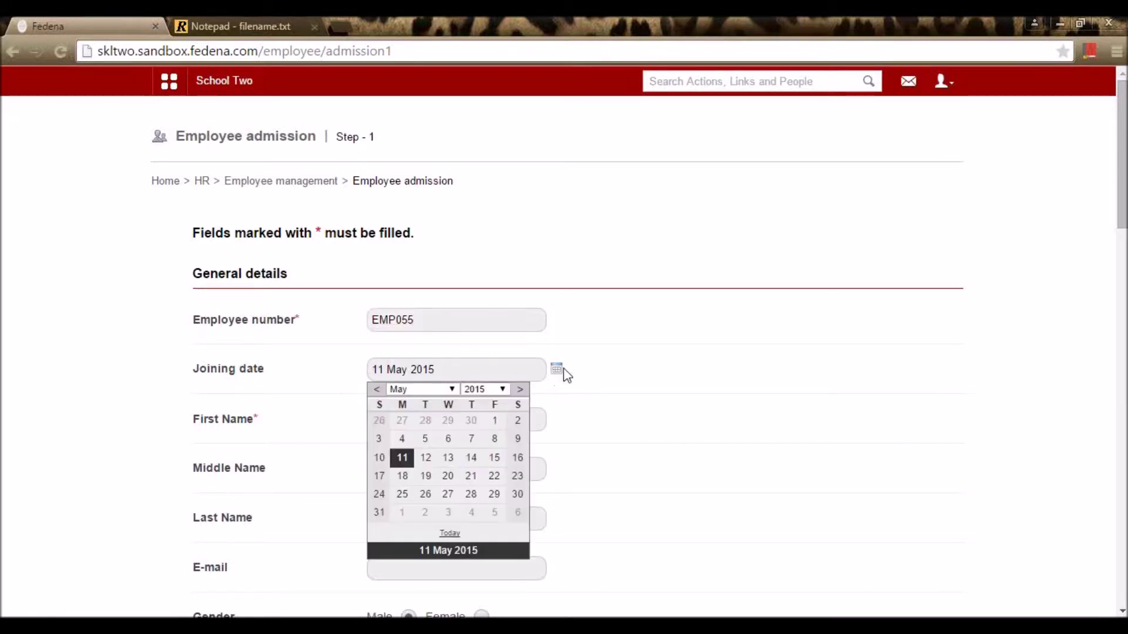
Step: Enter the new employee's first name, leaving the middle name empty
{"action": "left_click", "coordinate": [599, 415]}
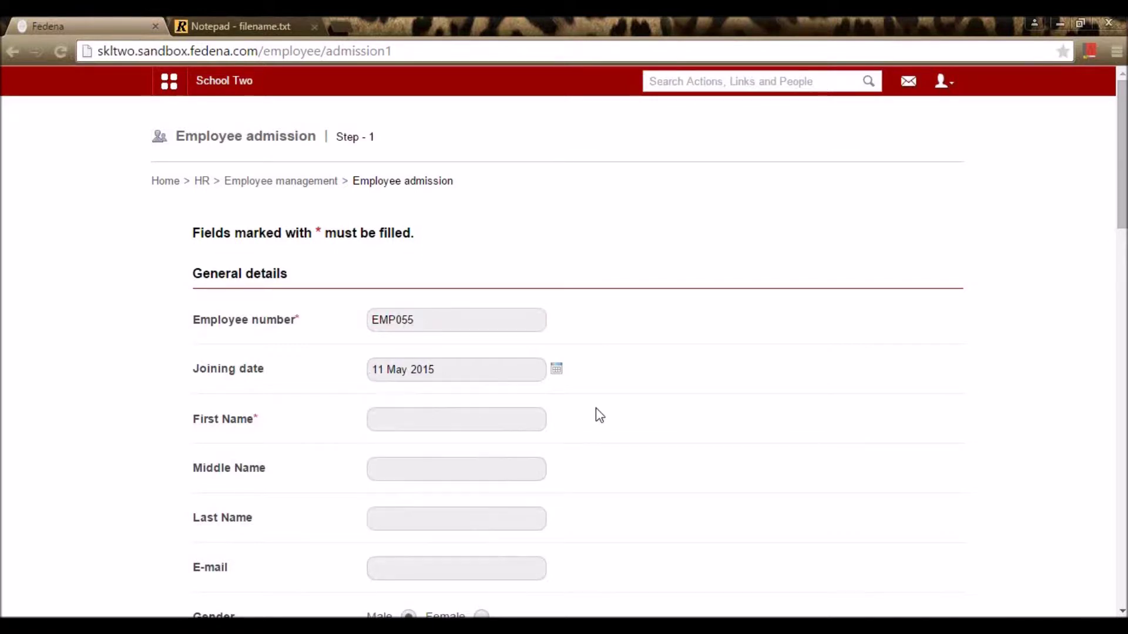
{"action": "left_click", "coordinate": [517, 418]}
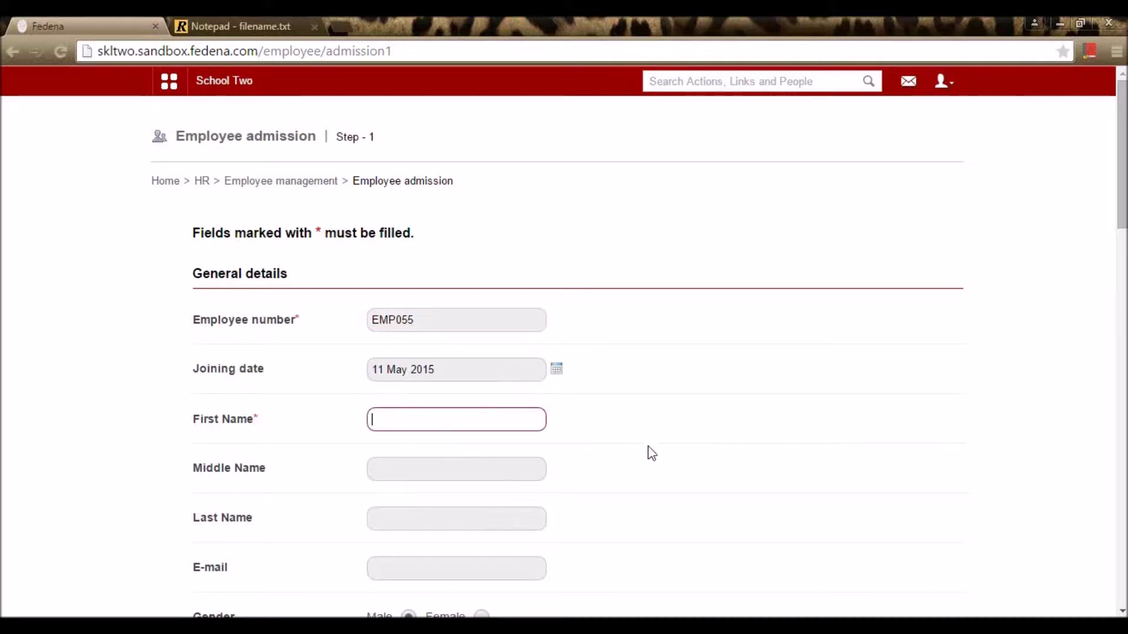
{"action": "type", "text": "Harish"}
{"action": "key", "text": "Tab"}
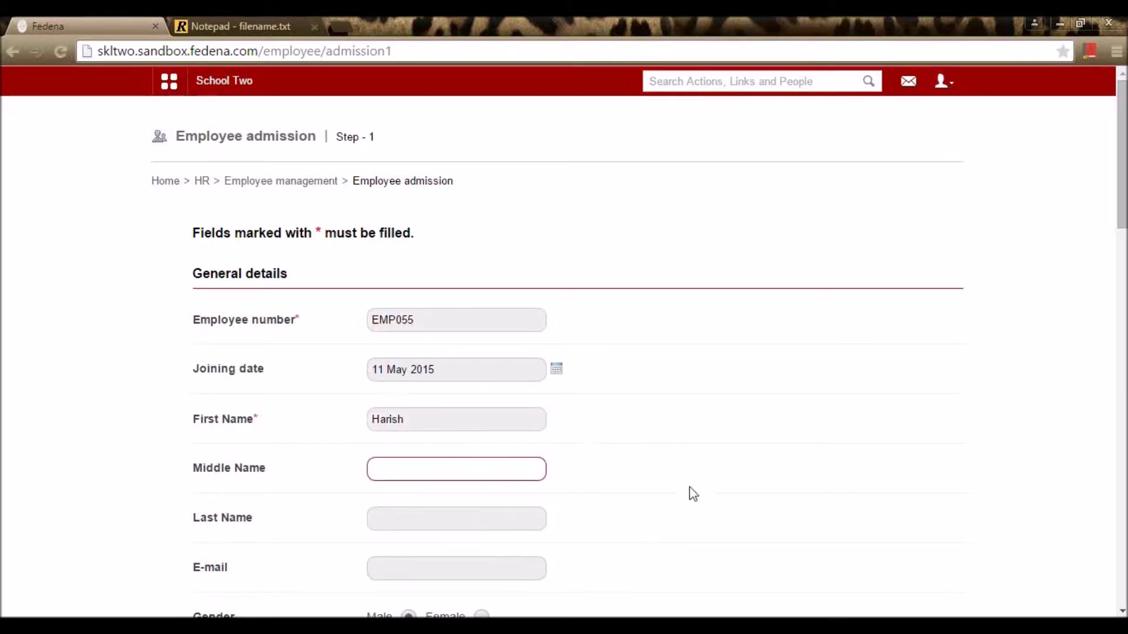
{"action": "scroll", "coordinate": [690, 494], "scroll_direction": "down", "scroll_amount": 8}
{"action": "scroll", "coordinate": [752, 312], "scroll_direction": "up", "scroll_amount": 3}
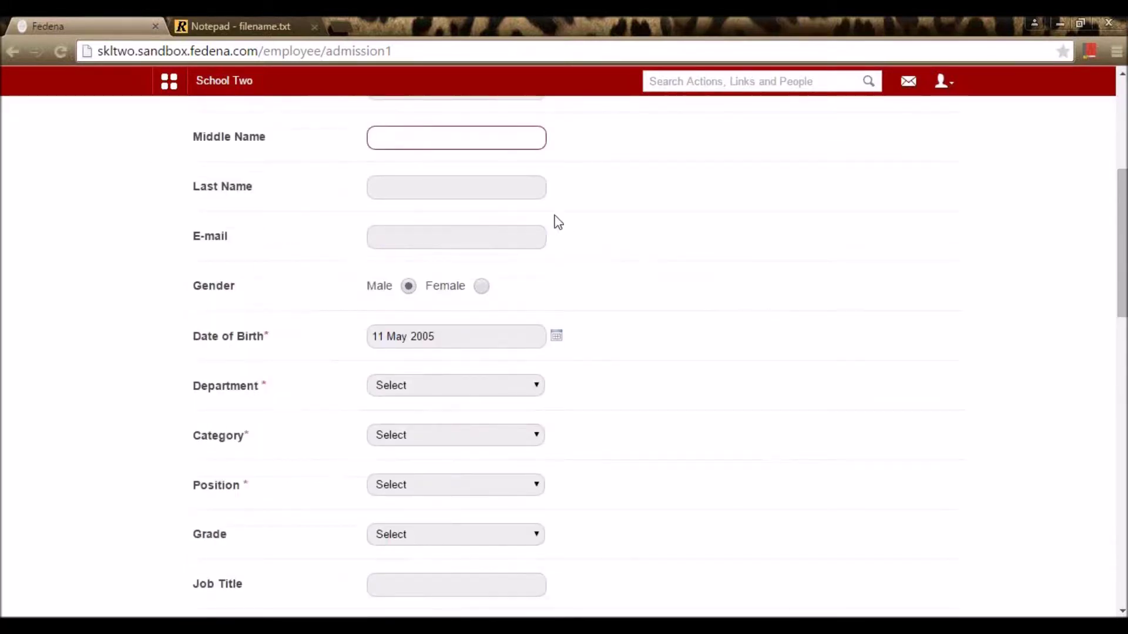
{"action": "left_click", "coordinate": [629, 201]}
{"action": "scroll", "coordinate": [611, 253], "scroll_direction": "down", "scroll_amount": 1}
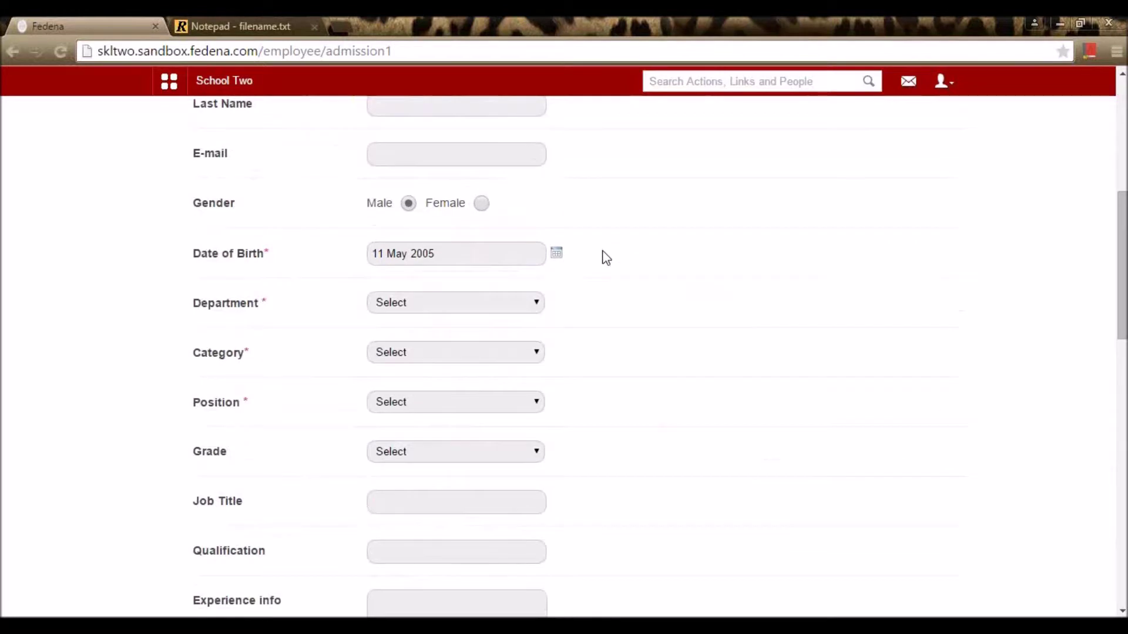
{"action": "left_click", "coordinate": [508, 156]}
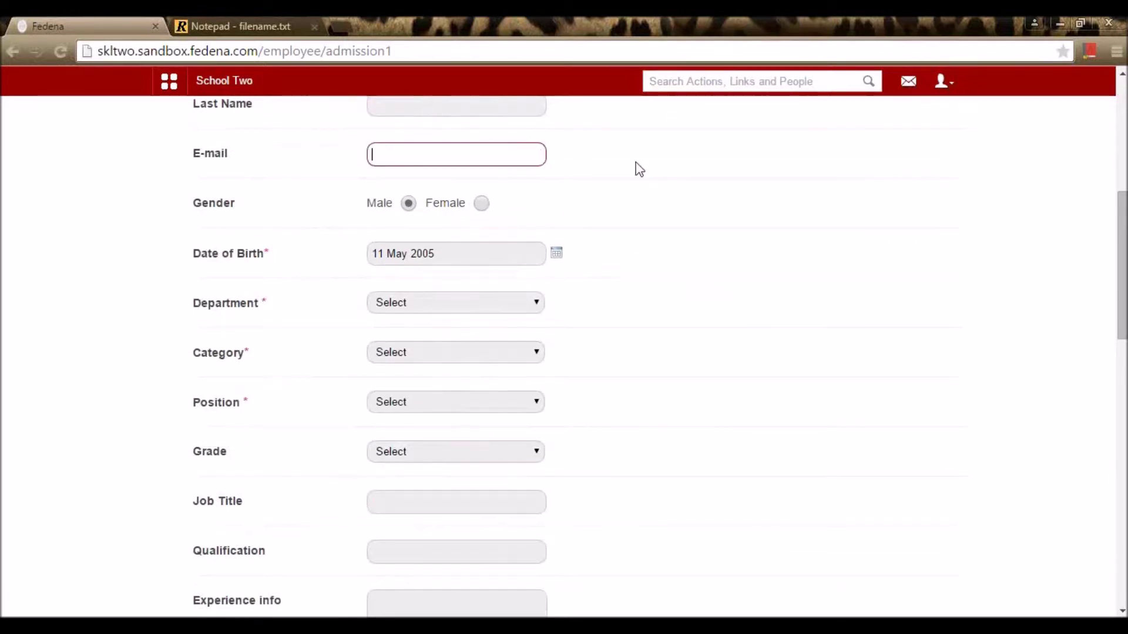
Step: Set the date of birth to 12 May 1988 and the department to Science
{"action": "left_click", "coordinate": [555, 259]}
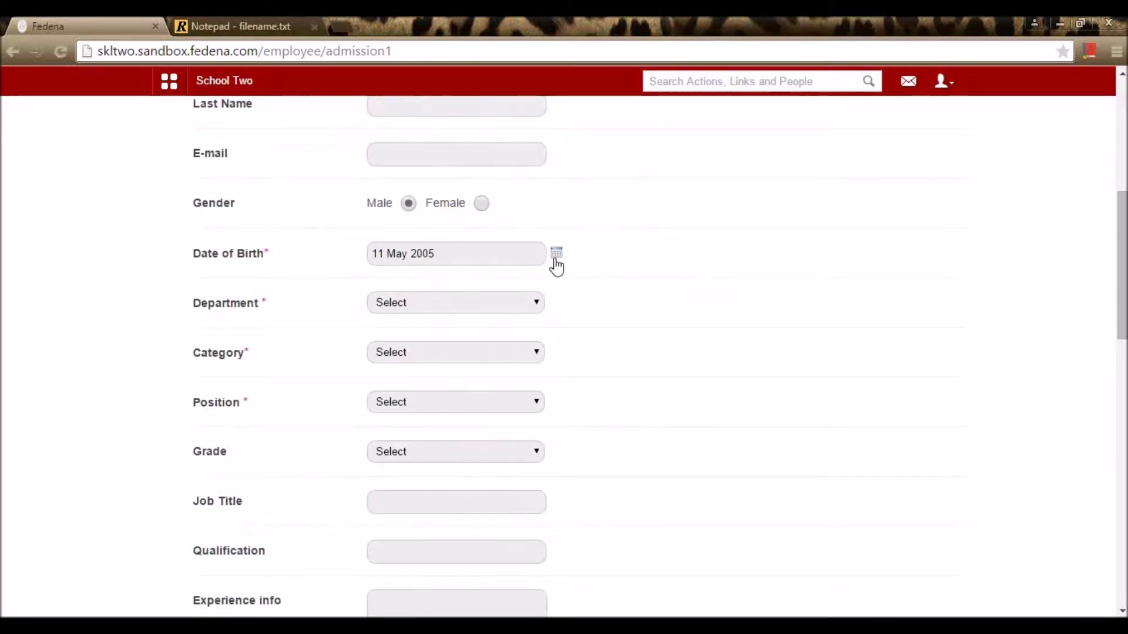
{"action": "left_click", "coordinate": [601, 277]}
{"action": "left_click", "coordinate": [557, 253]}
{"action": "left_click", "coordinate": [501, 273]}
{"action": "left_click", "coordinate": [475, 306]}
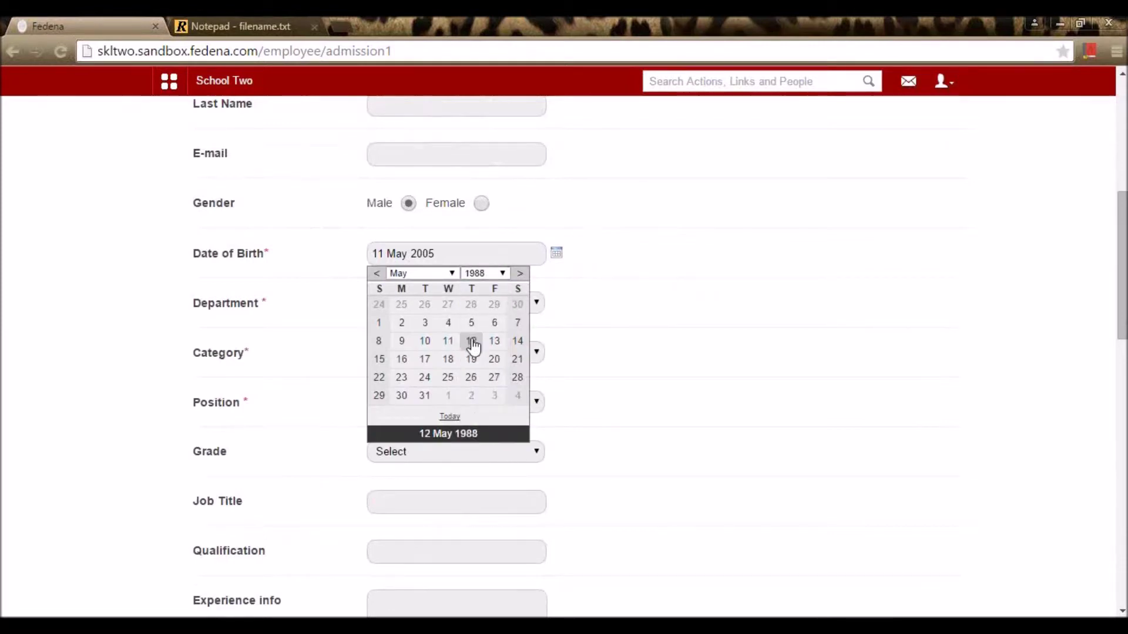
{"action": "left_click", "coordinate": [471, 341]}
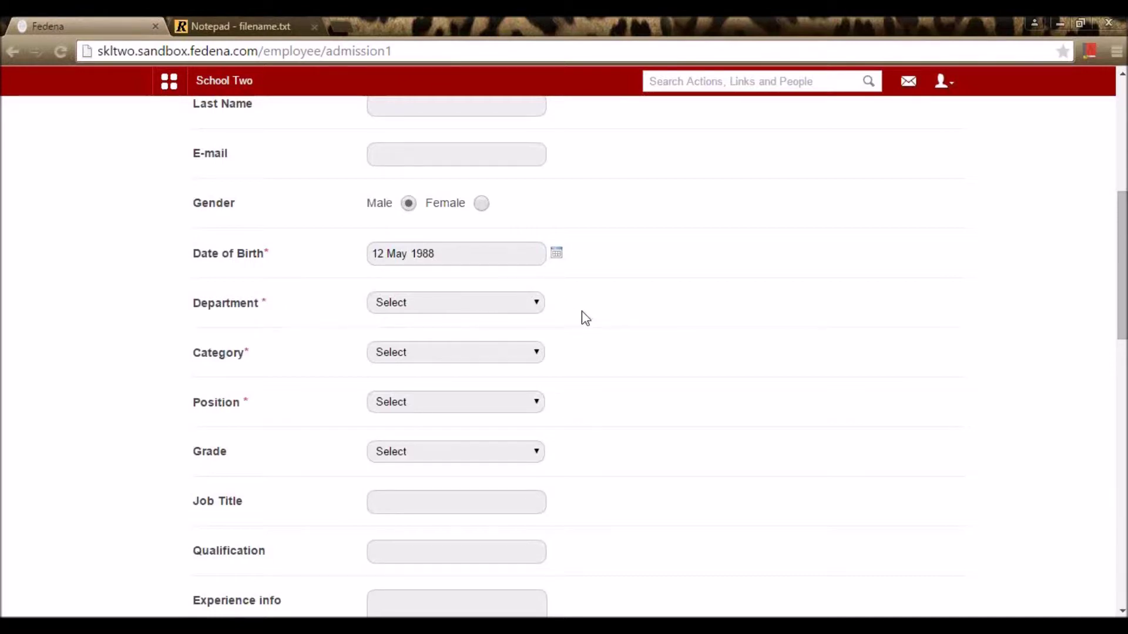
{"action": "left_click", "coordinate": [530, 307]}
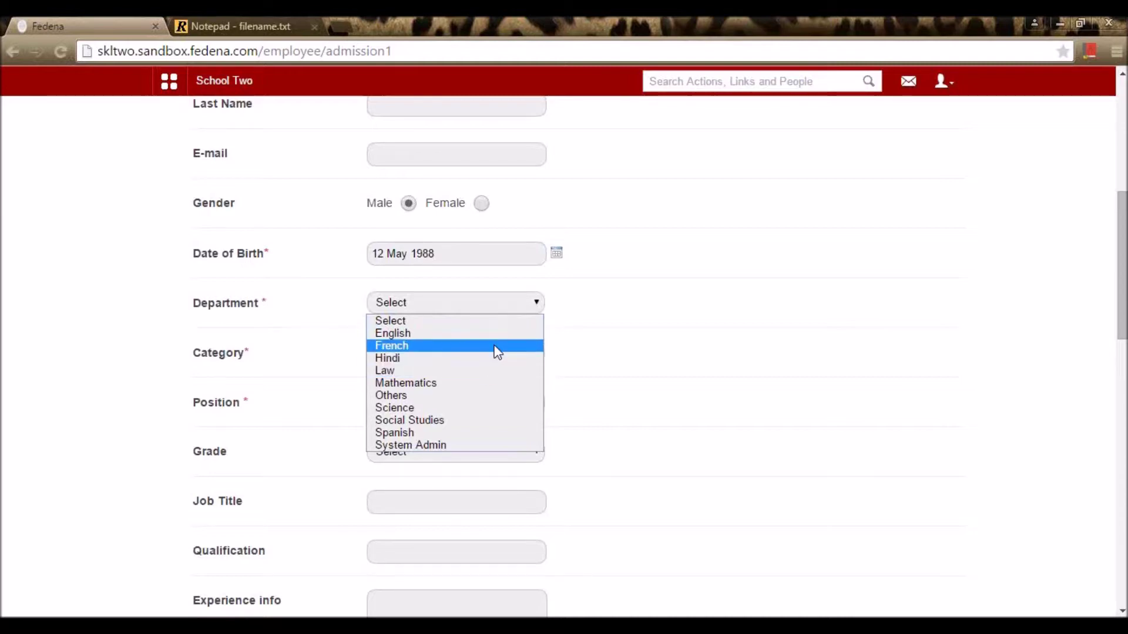
{"action": "left_click", "coordinate": [486, 408]}
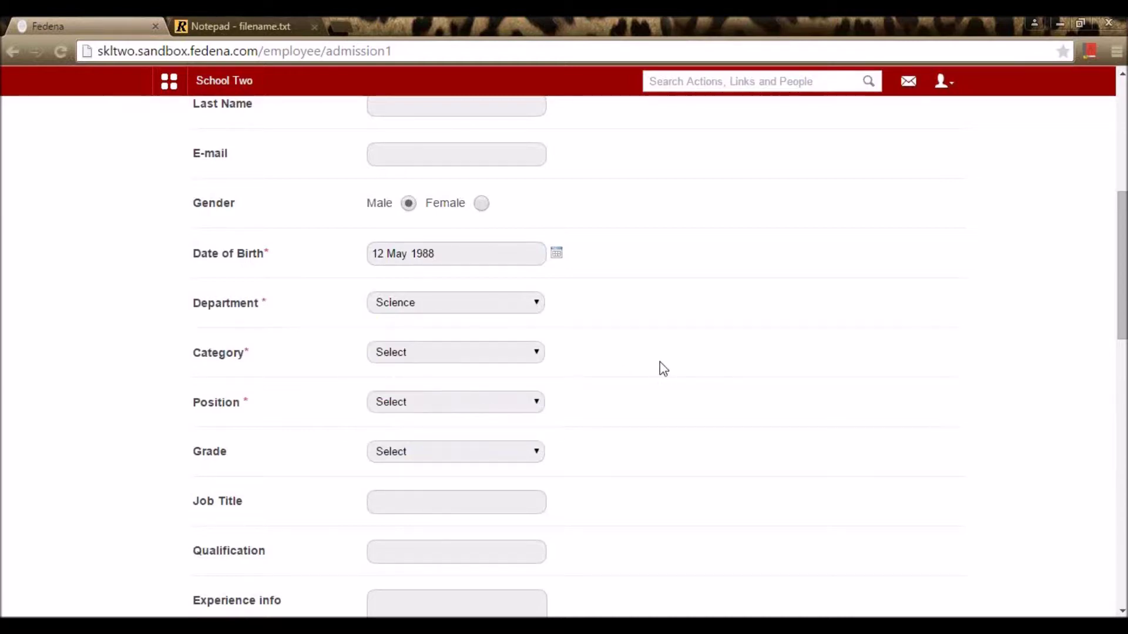
{"action": "left_click", "coordinate": [502, 358]}
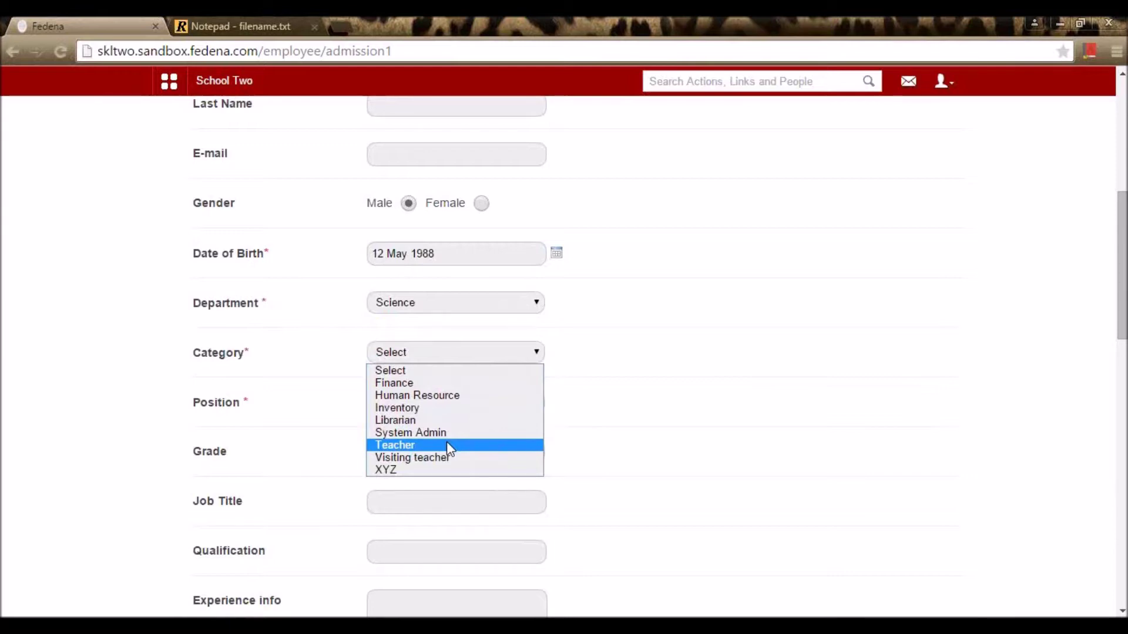
Step: Choose category Teacher, position Junior and grade Grade 2, leaving other fields blank
{"action": "left_click", "coordinate": [447, 445]}
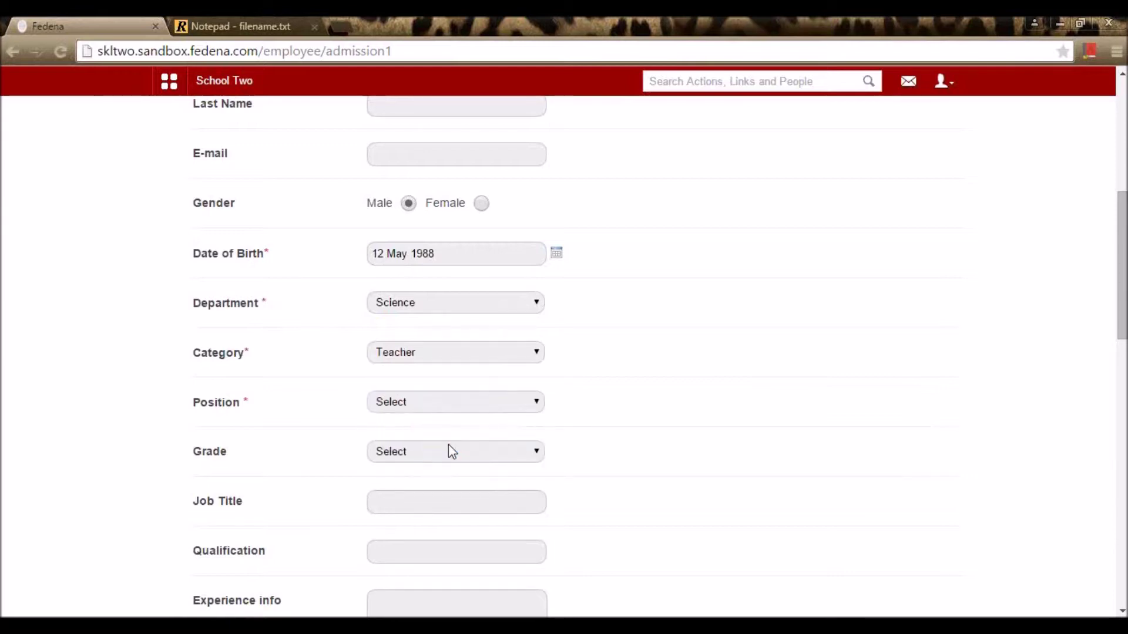
{"action": "left_click", "coordinate": [422, 405]}
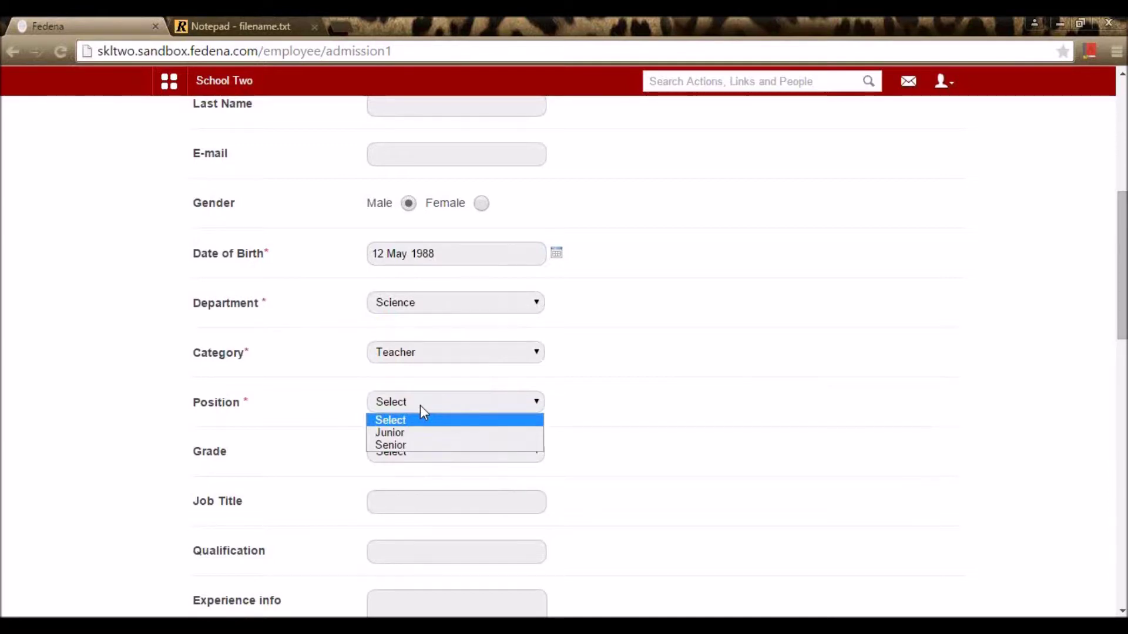
{"action": "left_click", "coordinate": [414, 437]}
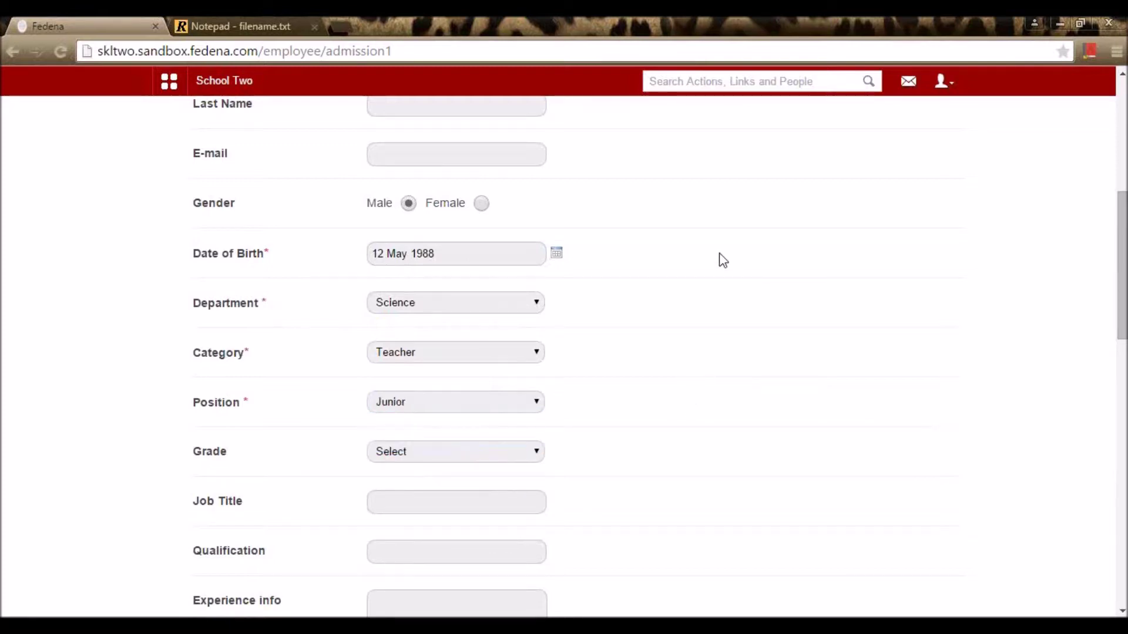
{"action": "left_click", "coordinate": [488, 460]}
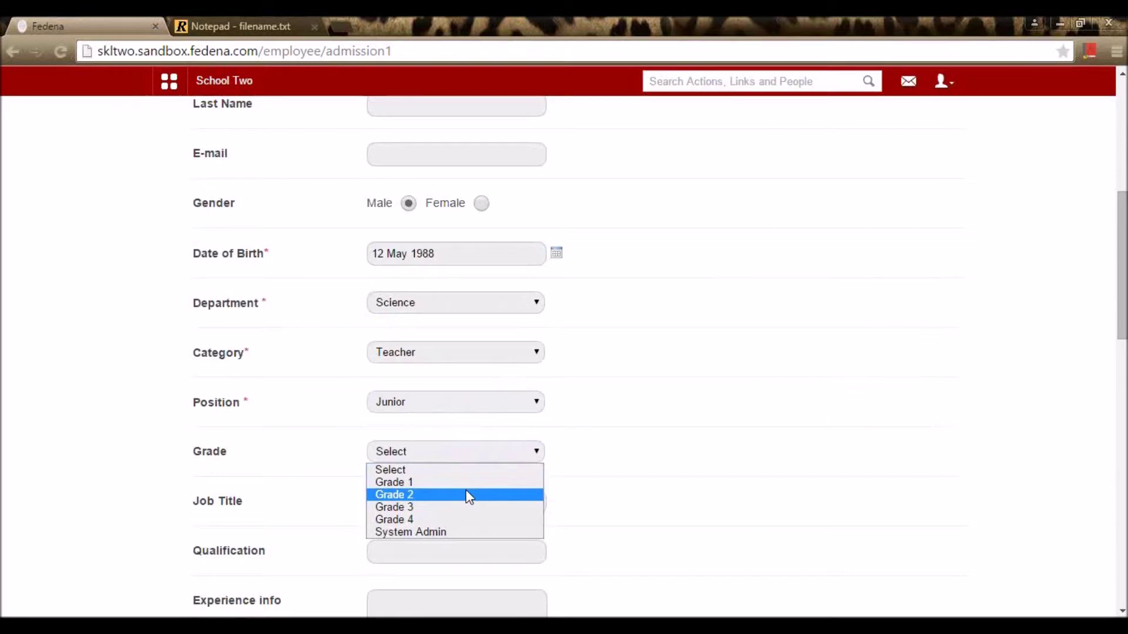
{"action": "left_click", "coordinate": [468, 497]}
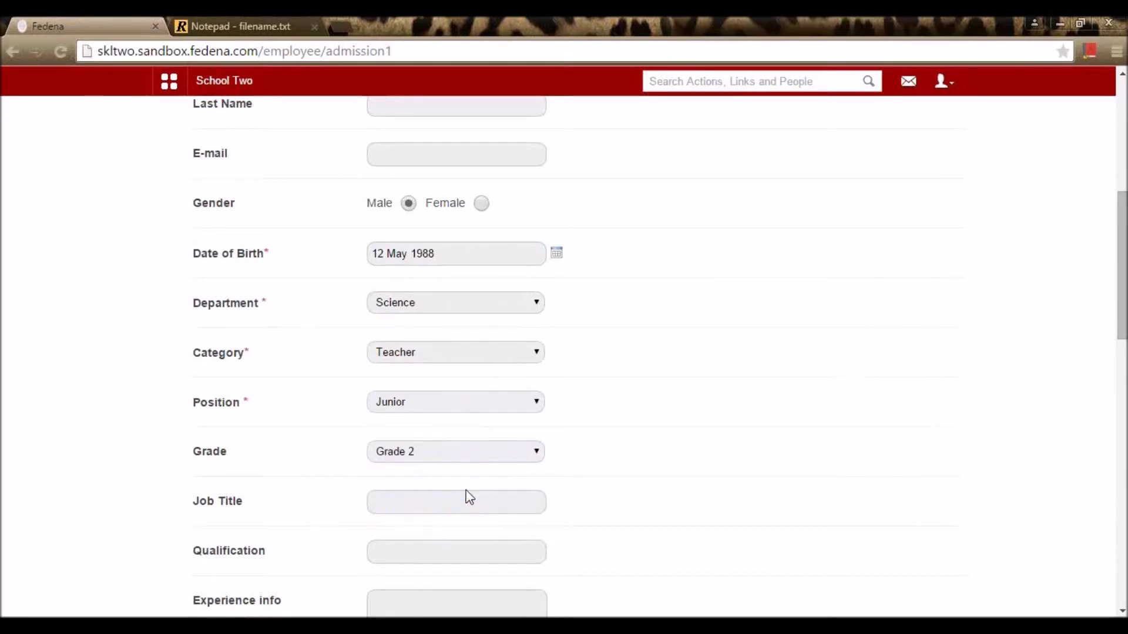
{"action": "left_click", "coordinate": [461, 498]}
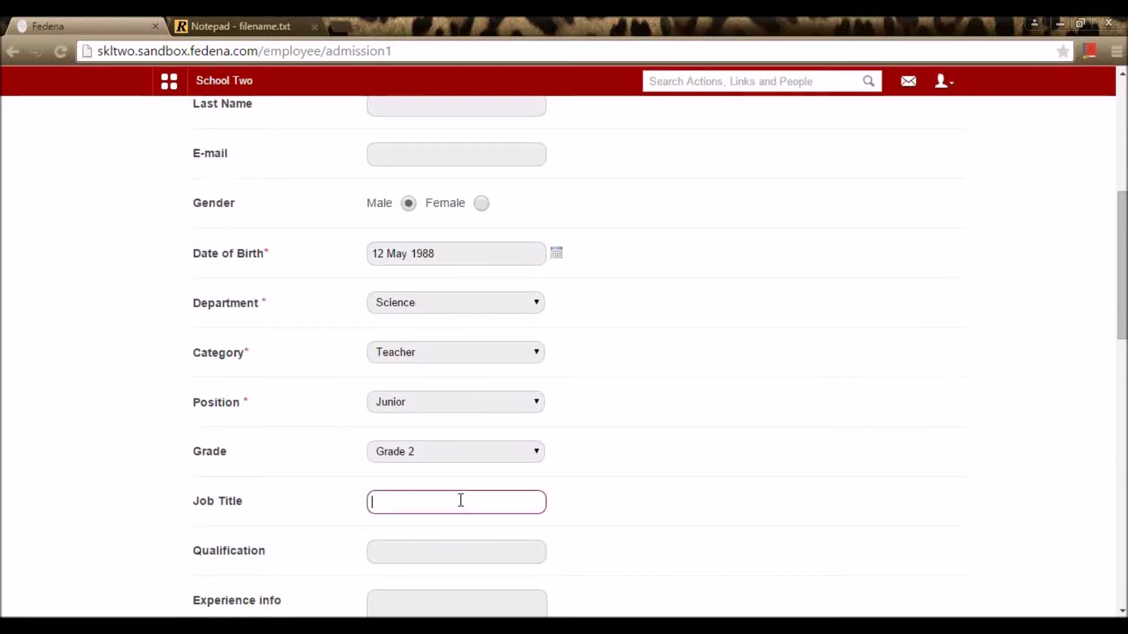
{"action": "scroll", "coordinate": [1014, 365], "scroll_direction": "down", "scroll_amount": 7}
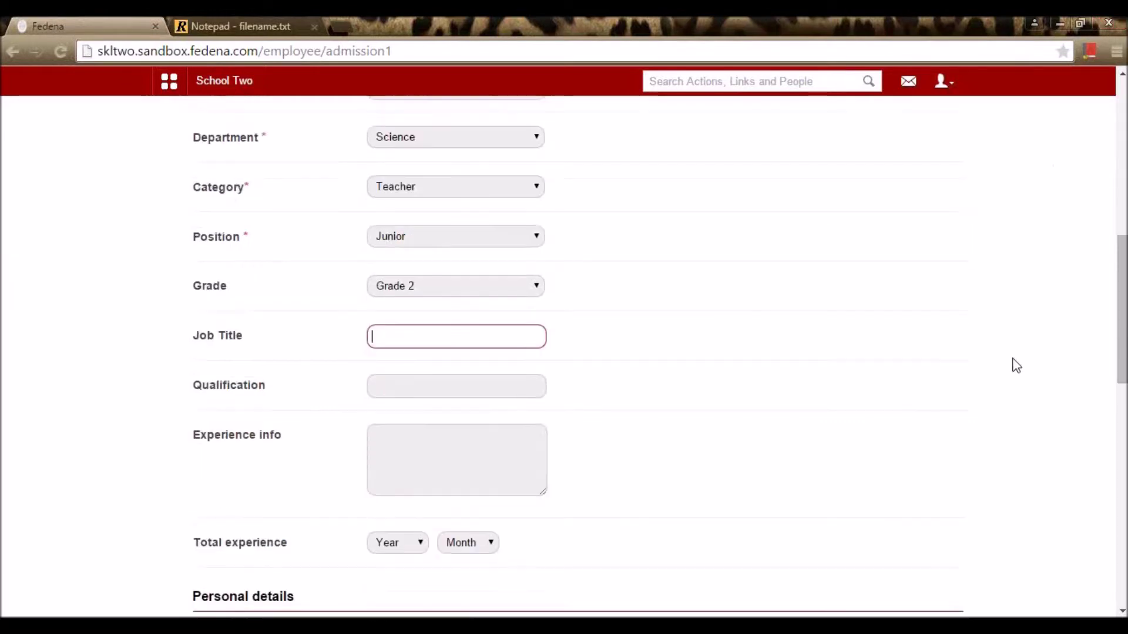
{"action": "scroll", "coordinate": [599, 282], "scroll_direction": "down", "scroll_amount": 6}
{"action": "scroll", "coordinate": [604, 283], "scroll_direction": "up", "scroll_amount": 3}
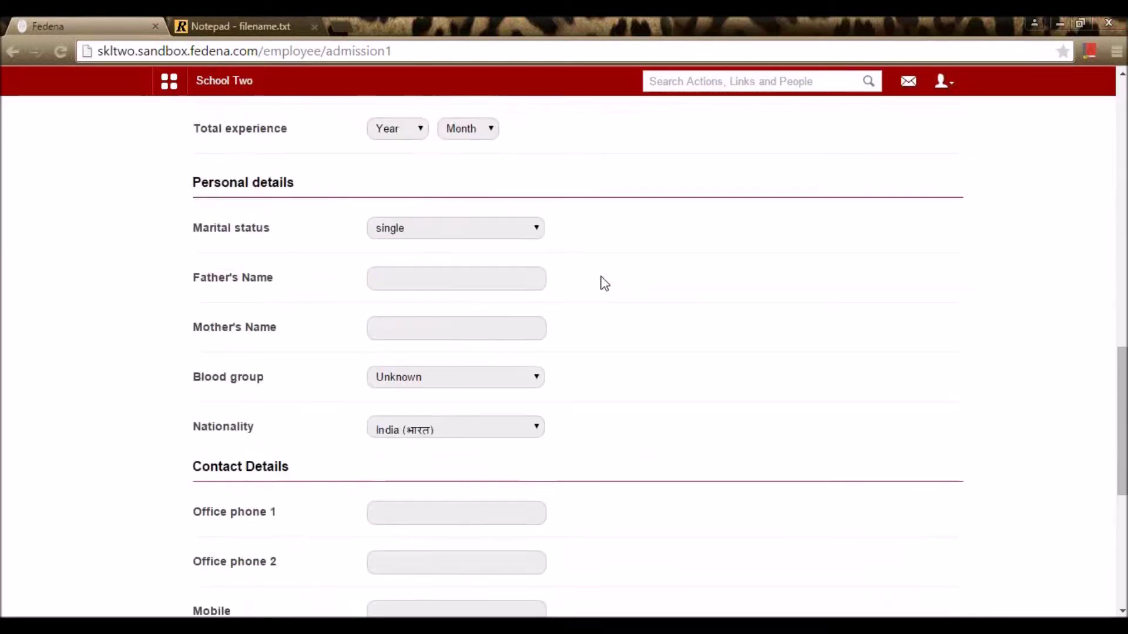
{"action": "scroll", "coordinate": [630, 301], "scroll_direction": "down", "scroll_amount": 7}
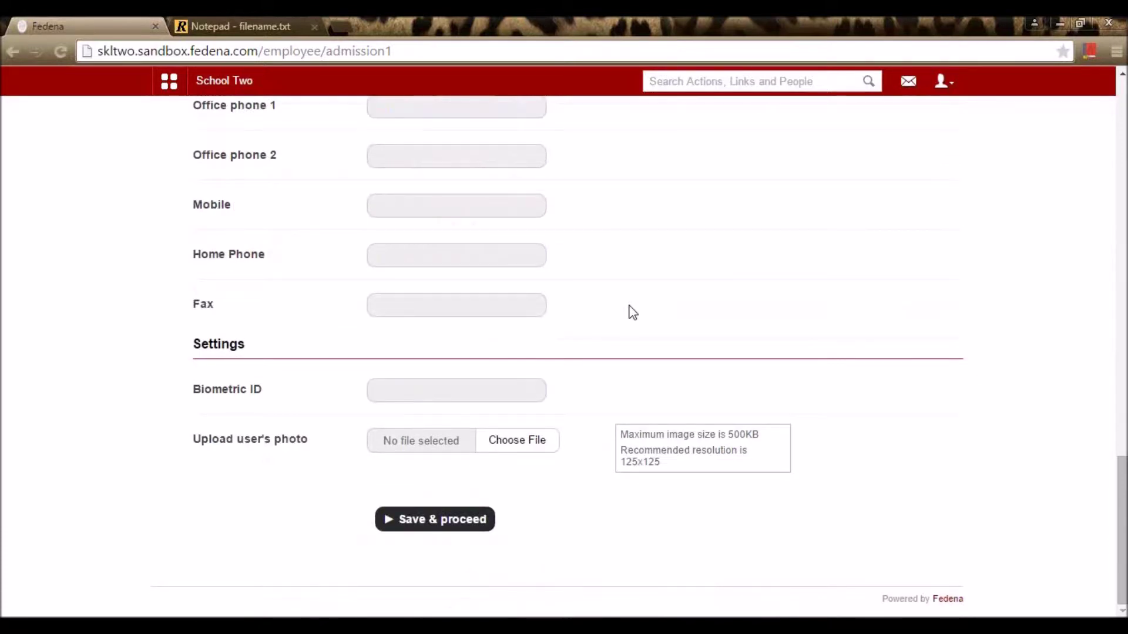
{"action": "left_click", "coordinate": [469, 390]}
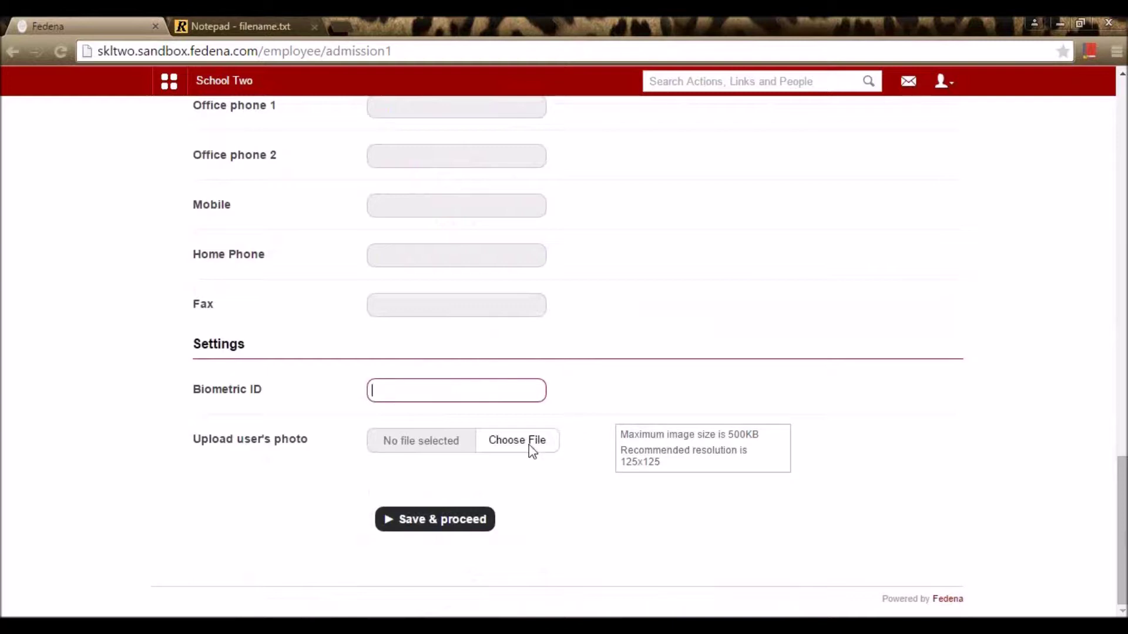
Step: Save the general and address details to reach the Bank info step
{"action": "left_click", "coordinate": [465, 524]}
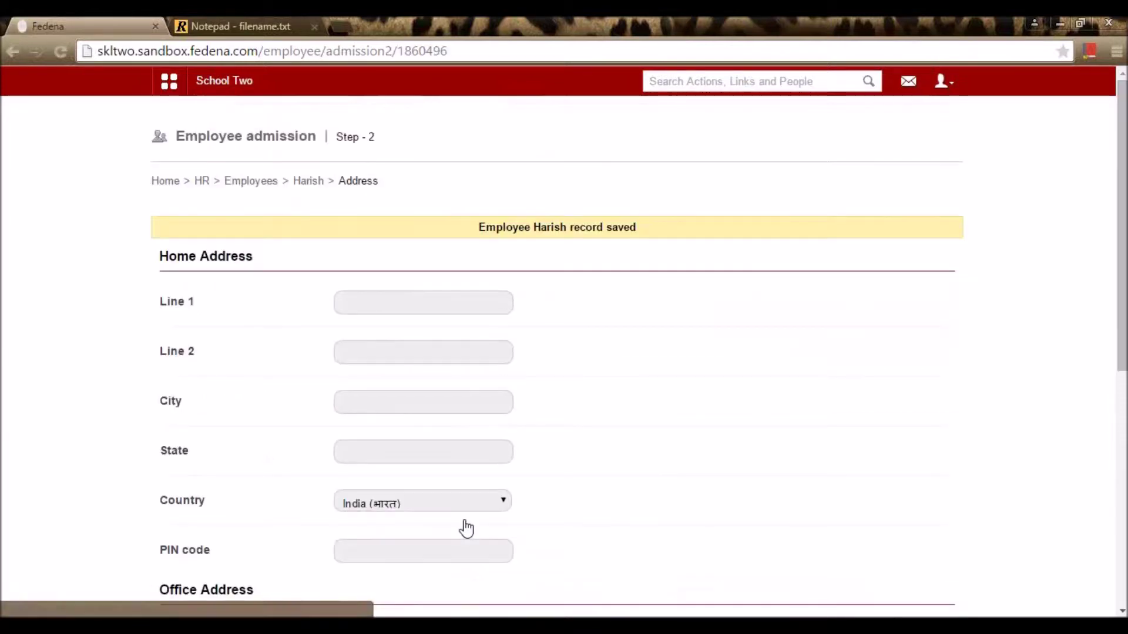
{"action": "scroll", "coordinate": [528, 377], "scroll_direction": "down", "scroll_amount": 3}
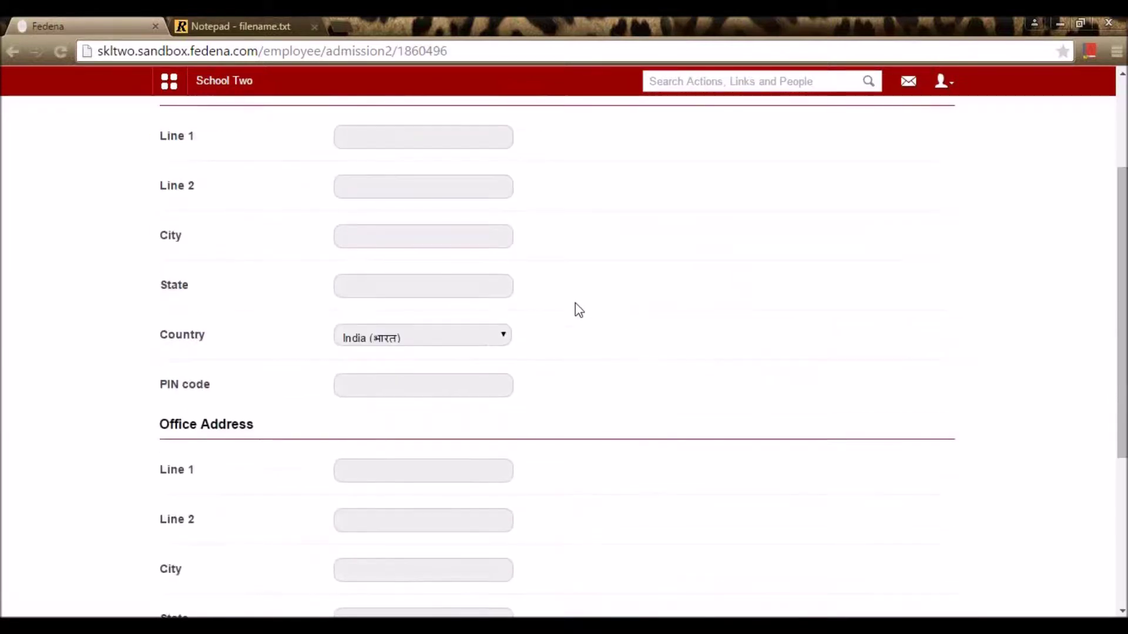
{"action": "scroll", "coordinate": [577, 307], "scroll_direction": "up", "scroll_amount": 1}
{"action": "scroll", "coordinate": [582, 309], "scroll_direction": "down", "scroll_amount": 6}
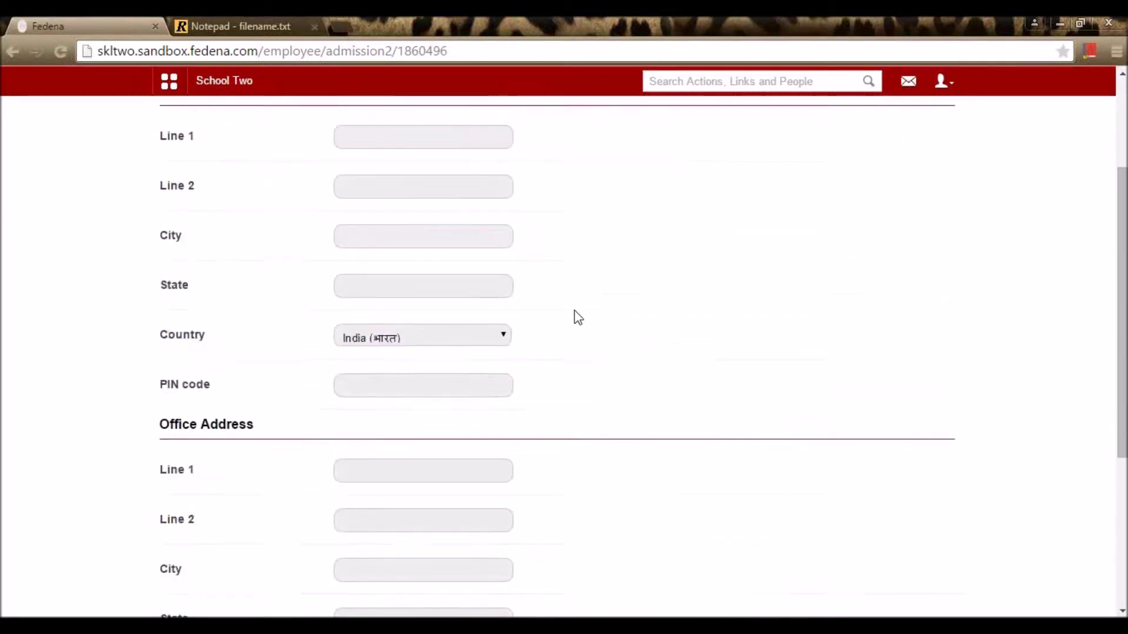
{"action": "left_click", "coordinate": [415, 499]}
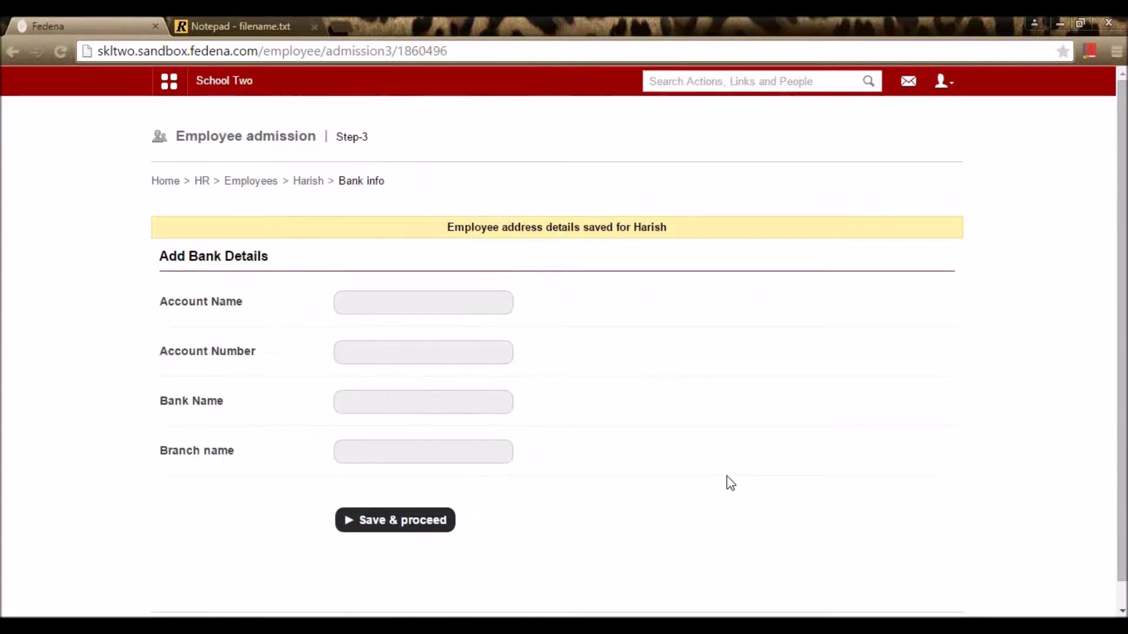
Step: Fill in the account holder name, account number and bank name SBI, then save
{"action": "left_click", "coordinate": [410, 303]}
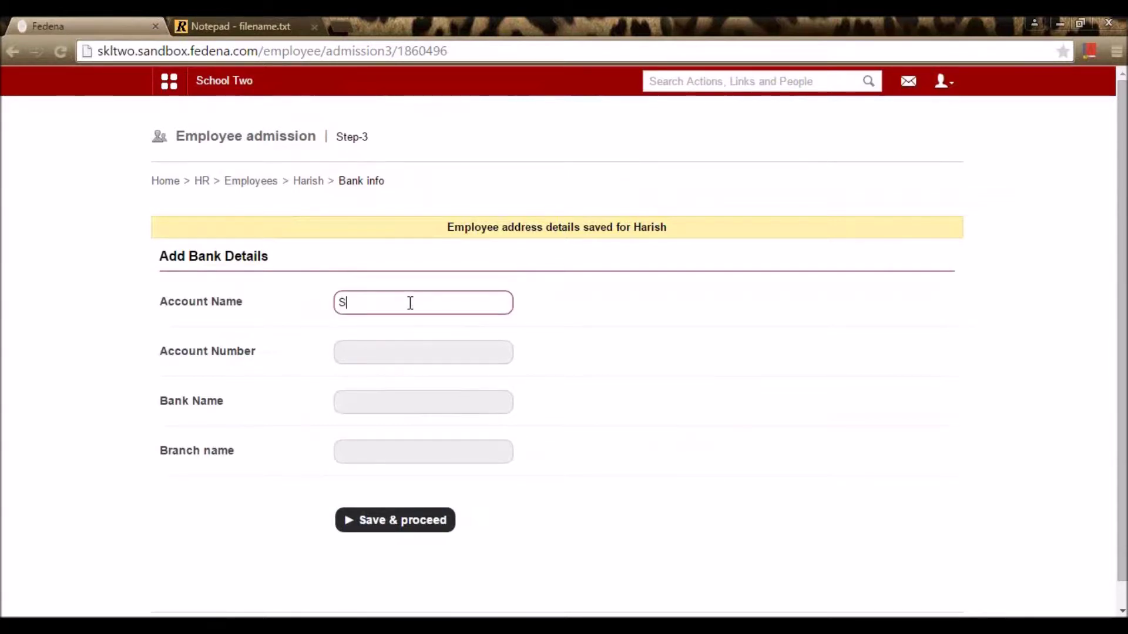
{"action": "double_click", "coordinate": [352, 307]}
{"action": "key", "text": "ctrl+c"}
{"action": "left_click", "coordinate": [399, 357]}
{"action": "key", "text": "ctrl+v"}
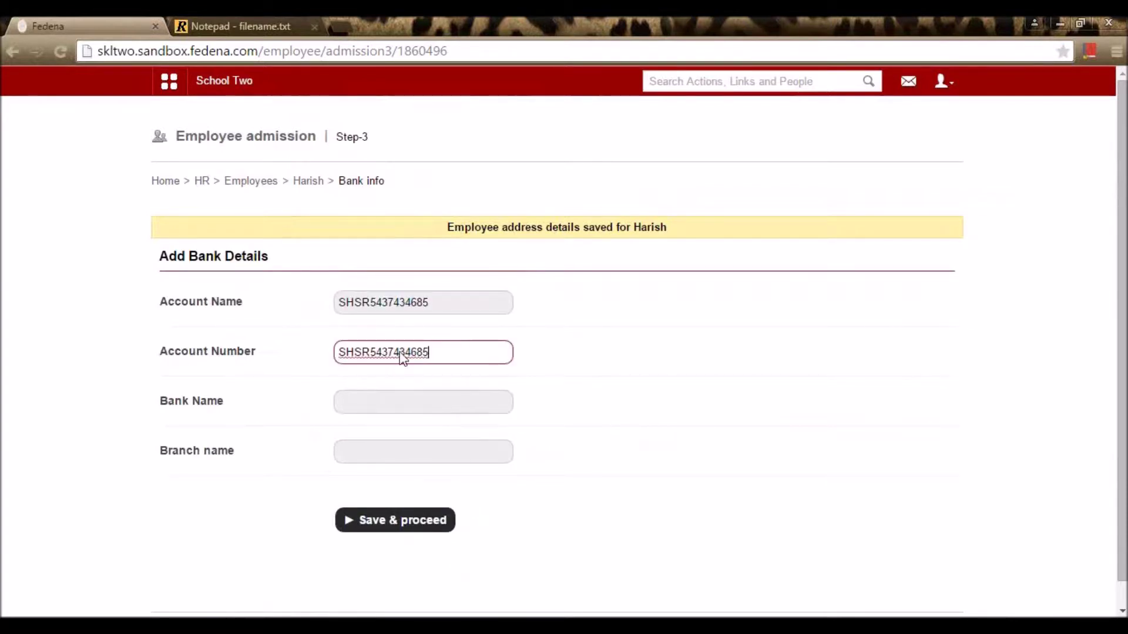
{"action": "left_click_drag", "start_coordinate": [443, 300], "coordinate": [235, 300]}
{"action": "key", "text": "BackSpace"}
{"action": "type", "text": "Harish"}
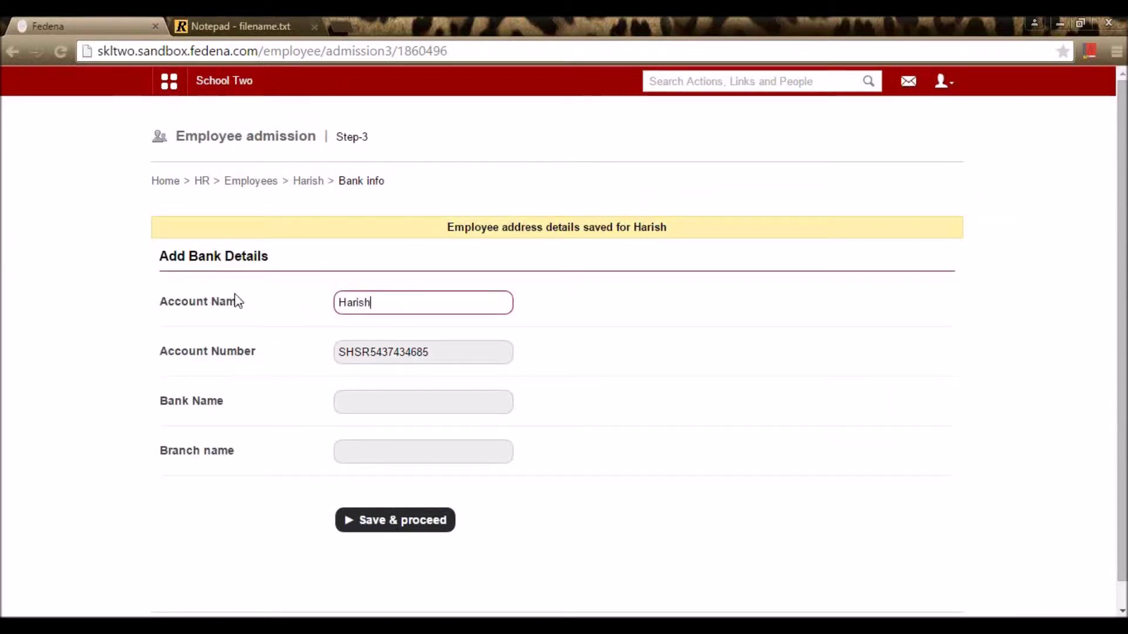
{"action": "key", "text": "Tab"}
{"action": "left_click", "coordinate": [405, 408]}
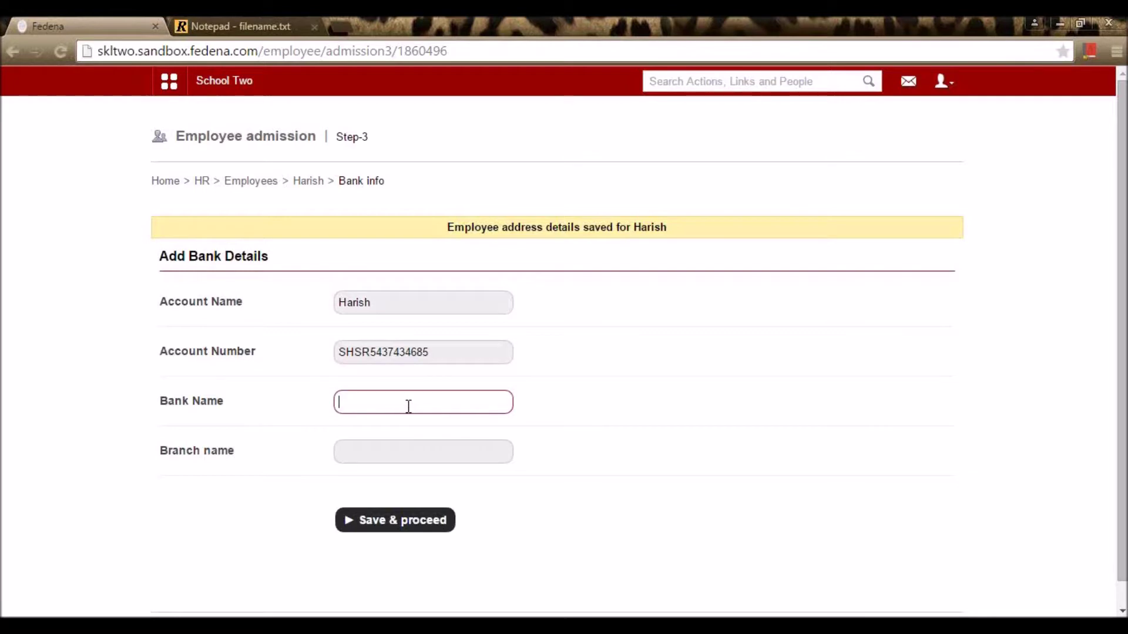
{"action": "type", "text": "SBI"}
{"action": "left_click", "coordinate": [410, 454]}
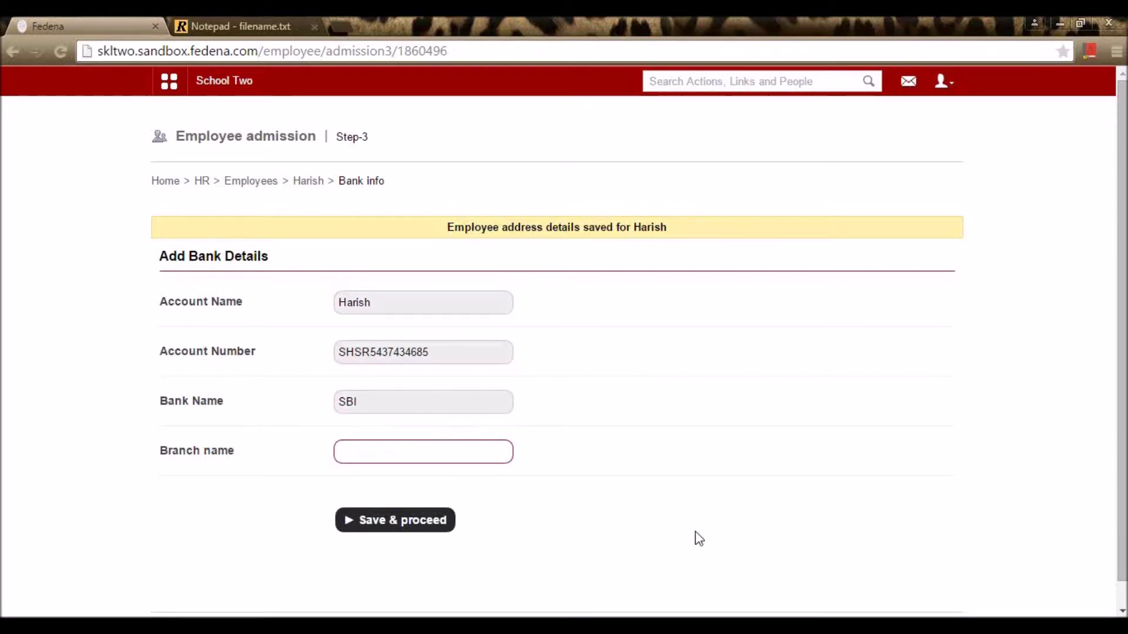
{"action": "left_click", "coordinate": [428, 528]}
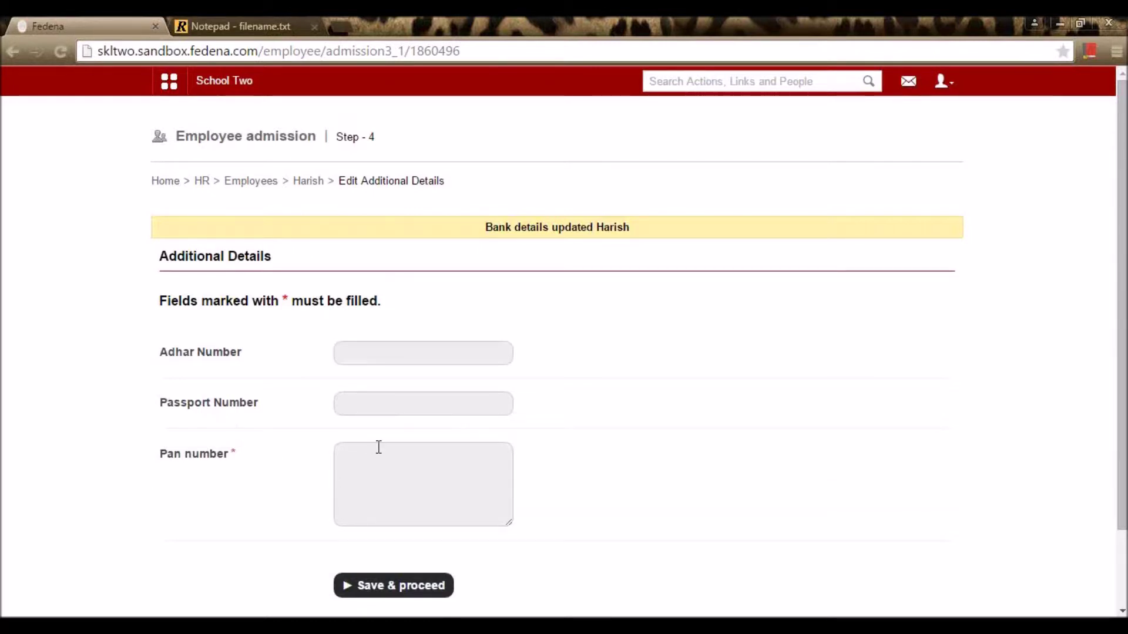
Step: Fill Adhar, passport and PAN numbers in Additional Details and save
{"action": "left_click", "coordinate": [411, 354]}
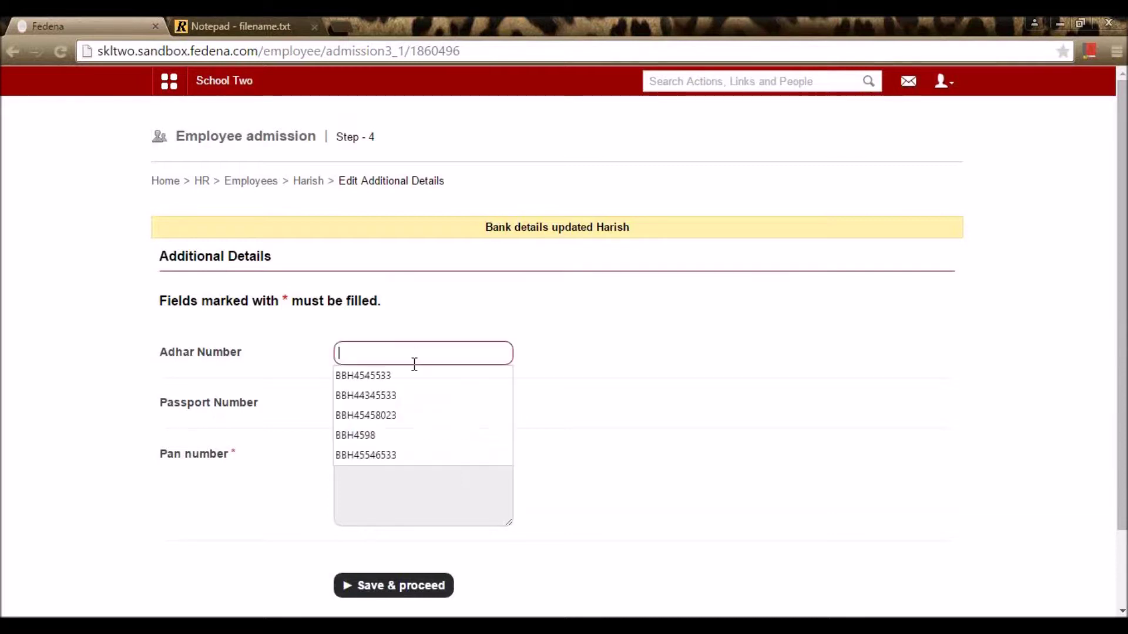
{"action": "left_click", "coordinate": [413, 373]}
{"action": "left_click", "coordinate": [415, 403]}
{"action": "left_click", "coordinate": [414, 425]}
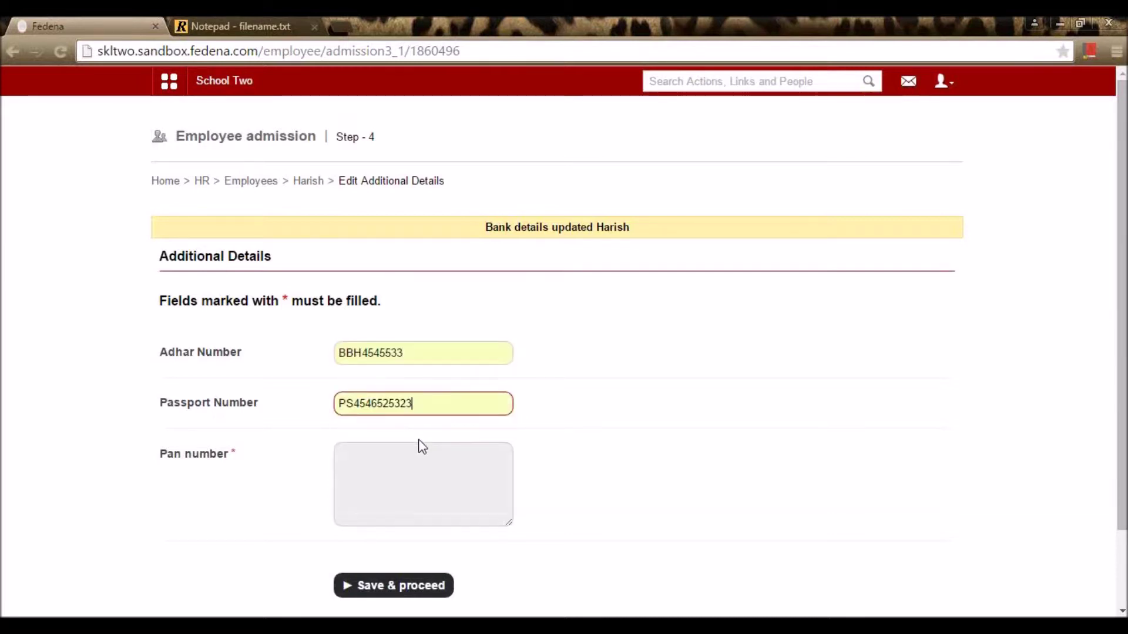
{"action": "left_click", "coordinate": [421, 403]}
{"action": "left_click", "coordinate": [442, 470]}
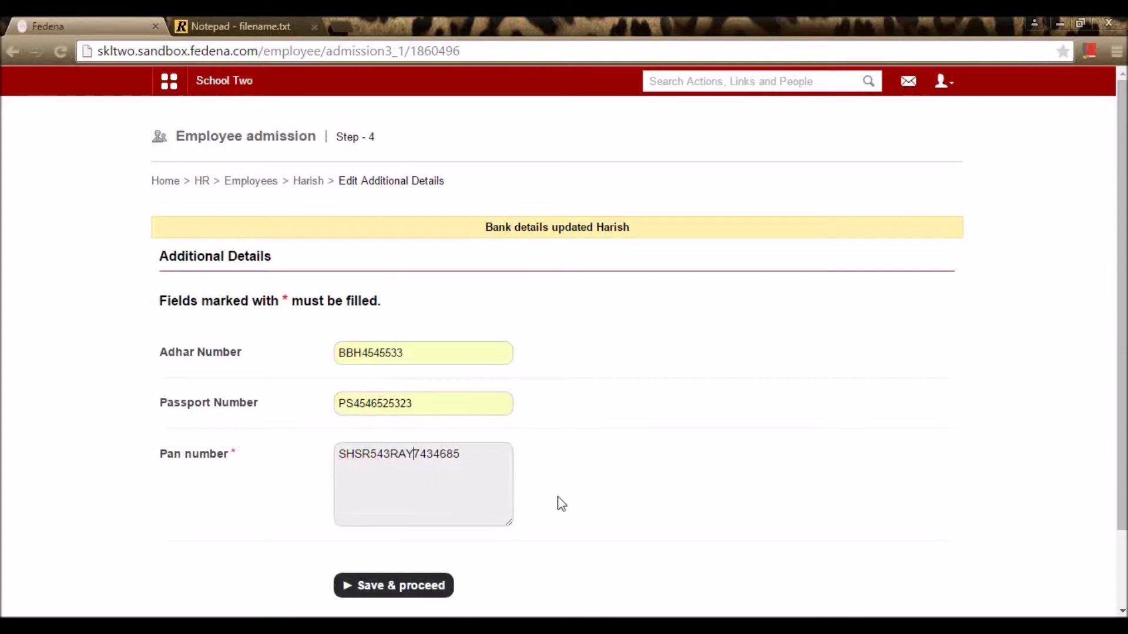
{"action": "left_click", "coordinate": [437, 588]}
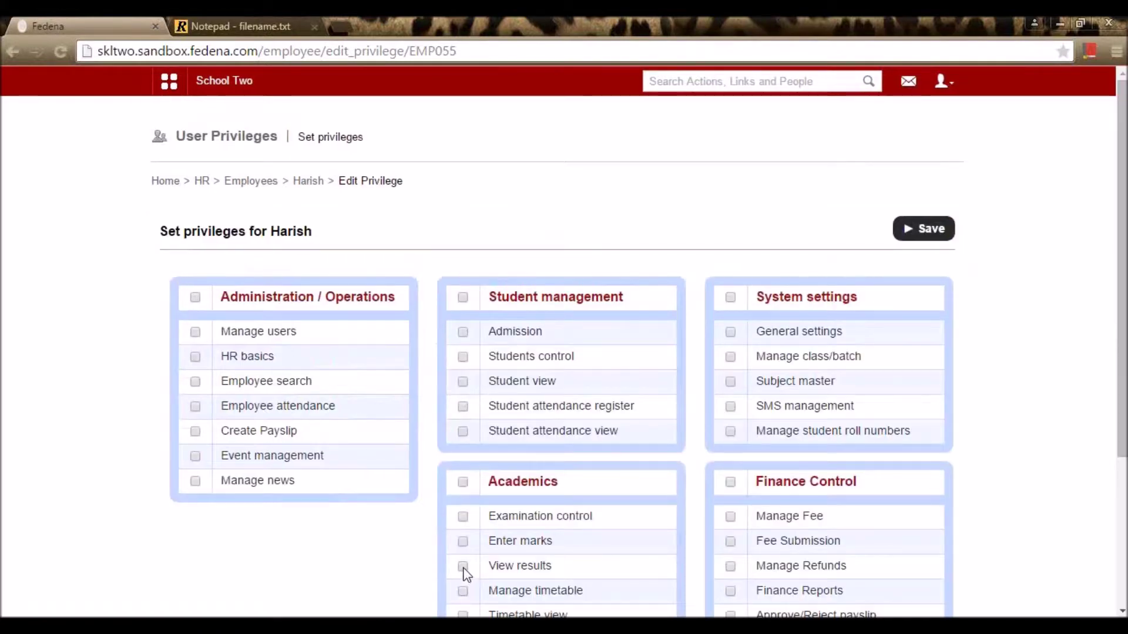
Step: Grant Admission, Students control, Student view and all Student management privileges
{"action": "scroll", "coordinate": [181, 398], "scroll_direction": "down", "scroll_amount": 3}
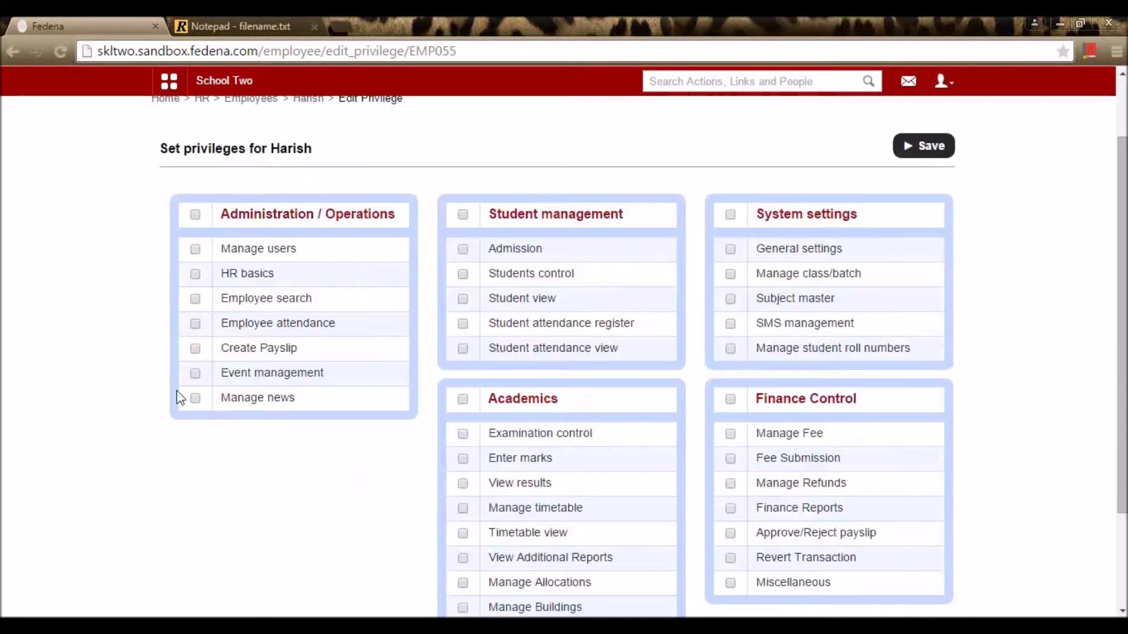
{"action": "scroll", "coordinate": [822, 411], "scroll_direction": "up", "scroll_amount": 3}
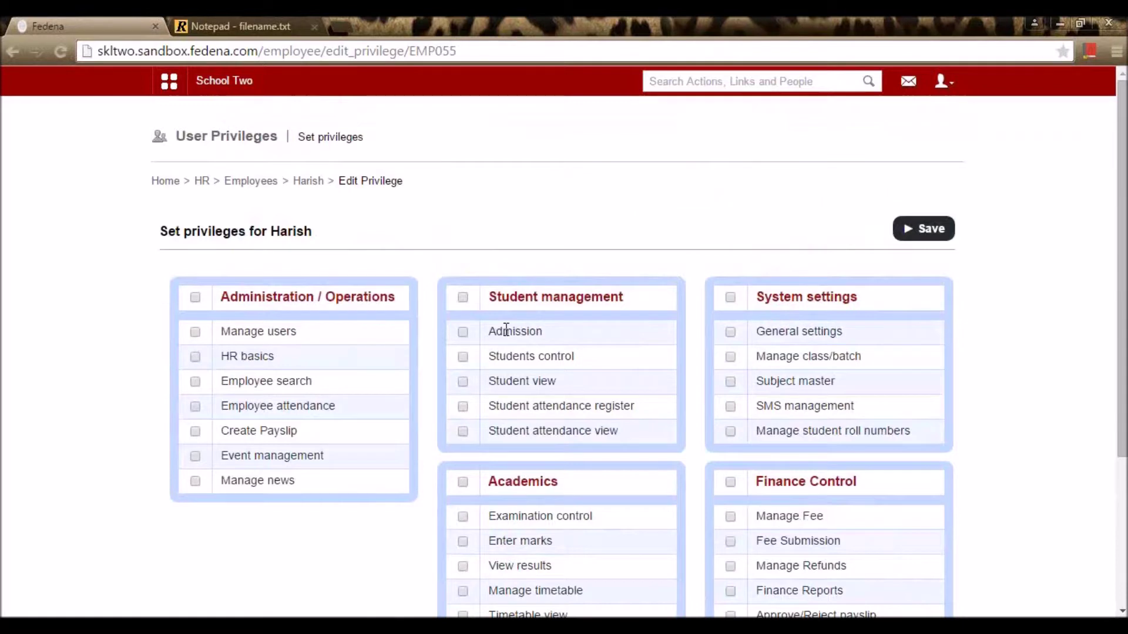
{"action": "scroll", "coordinate": [517, 327], "scroll_direction": "down", "scroll_amount": 1}
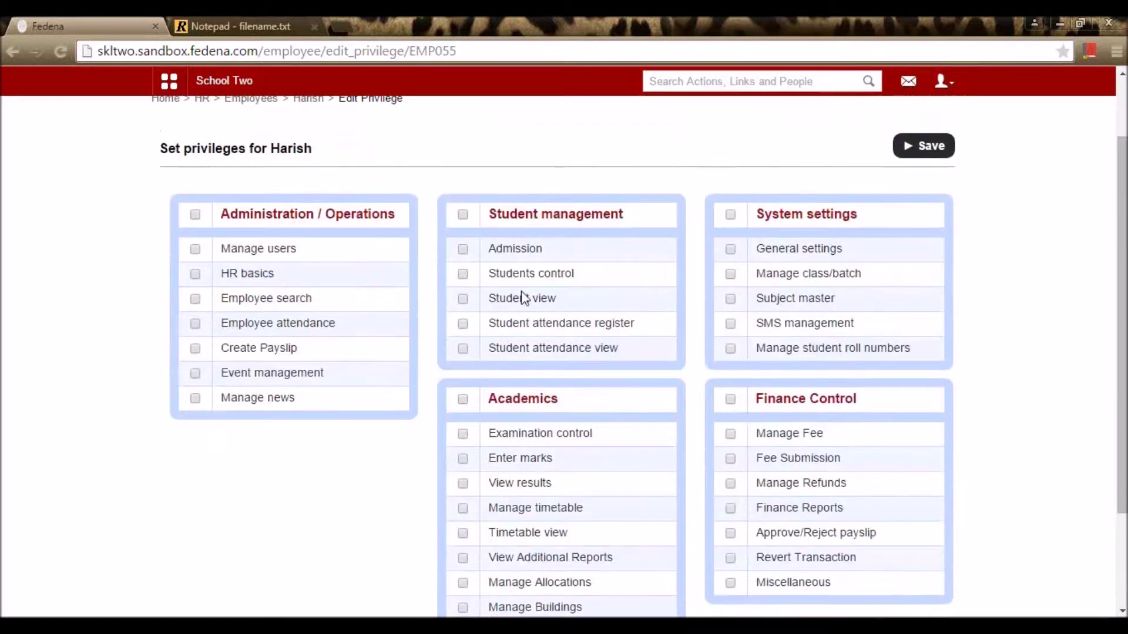
{"action": "left_click", "coordinate": [463, 251]}
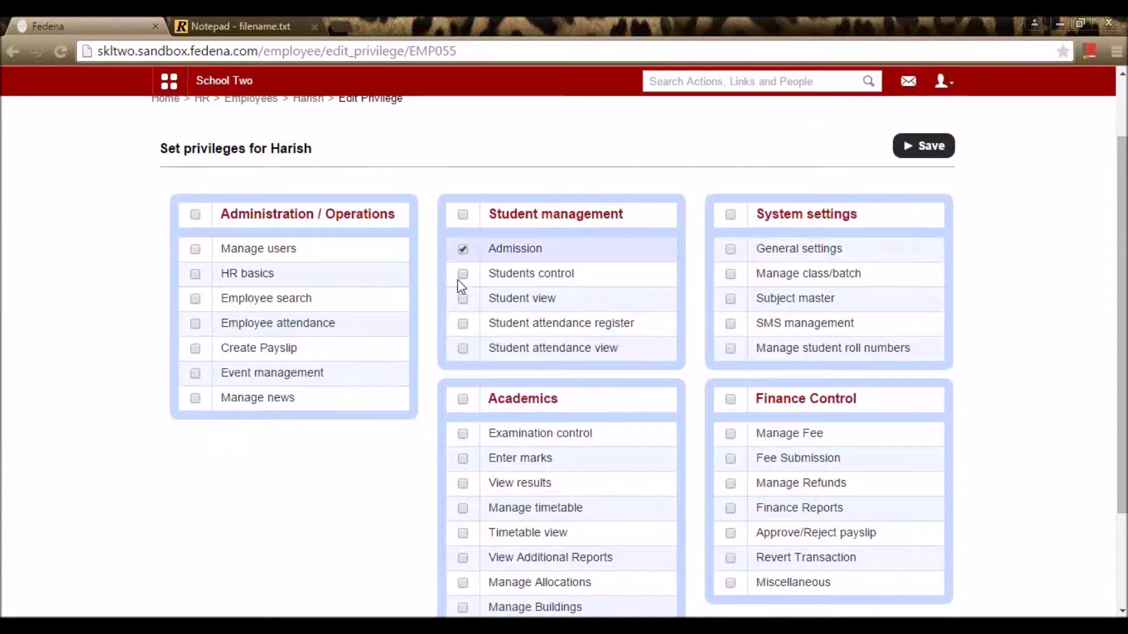
{"action": "left_click", "coordinate": [461, 276]}
{"action": "left_click", "coordinate": [461, 300]}
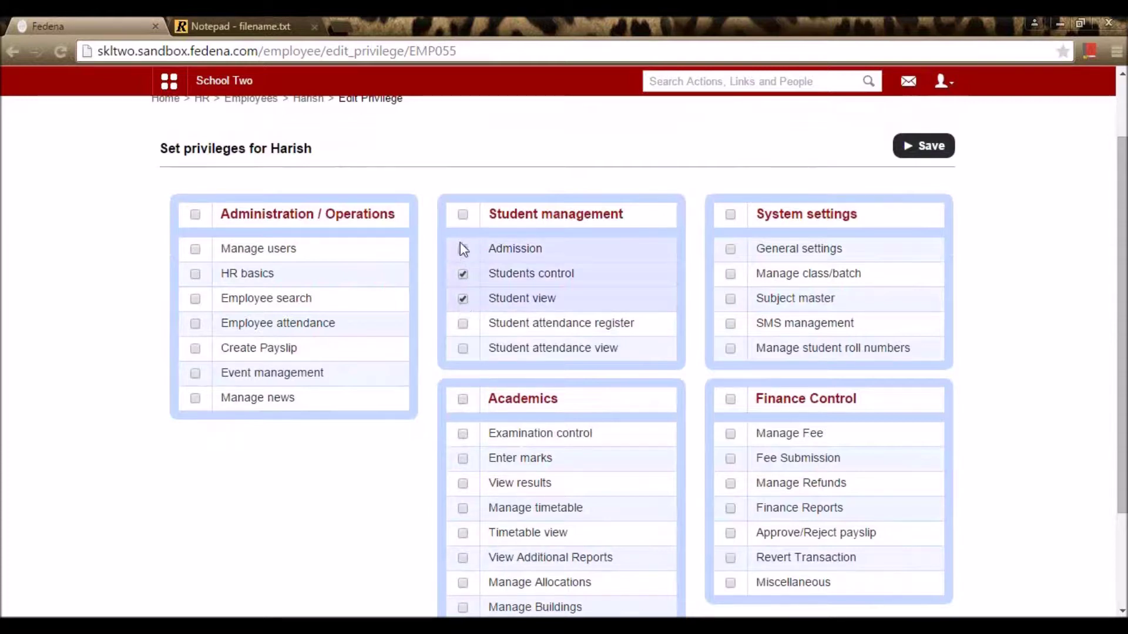
{"action": "left_click", "coordinate": [463, 215]}
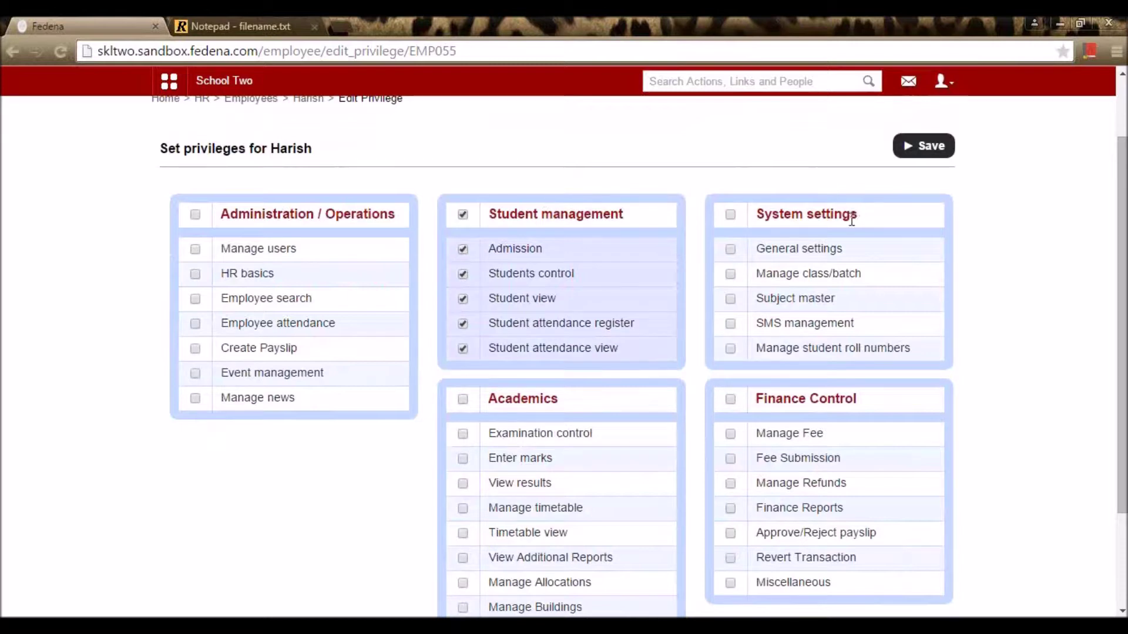
{"action": "scroll", "coordinate": [699, 396], "scroll_direction": "down", "scroll_amount": 2}
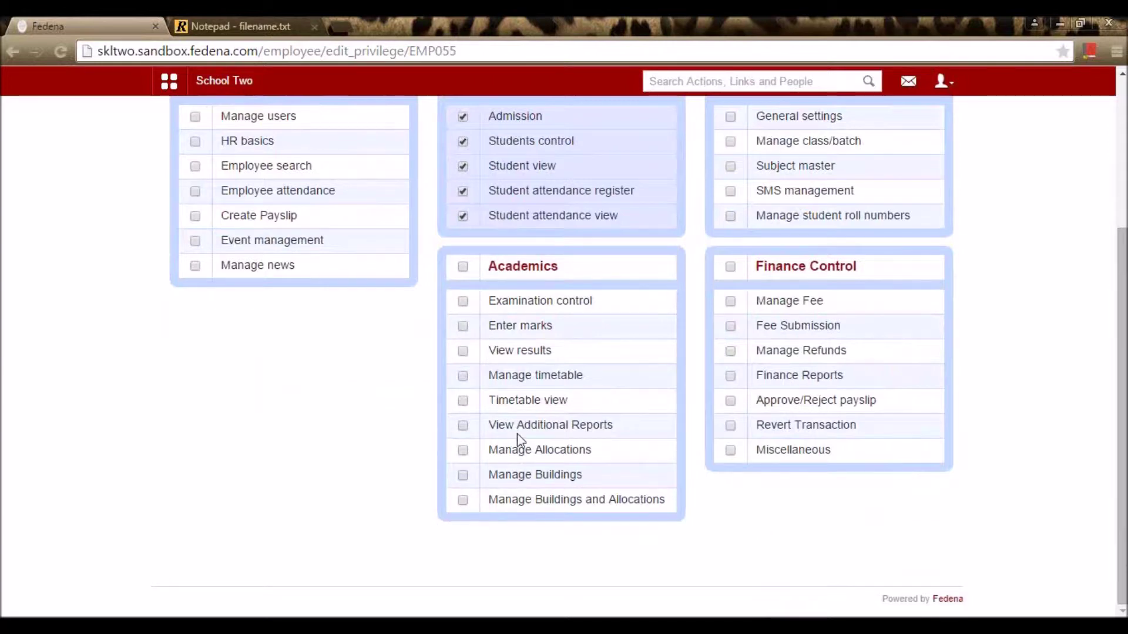
{"action": "scroll", "coordinate": [516, 448], "scroll_direction": "up", "scroll_amount": 3}
{"action": "scroll", "coordinate": [532, 496], "scroll_direction": "down", "scroll_amount": 3}
Step: Grant Examination control, Enter marks, View results, Manage timetable, HR basics and Manage users
{"action": "left_click", "coordinate": [462, 301]}
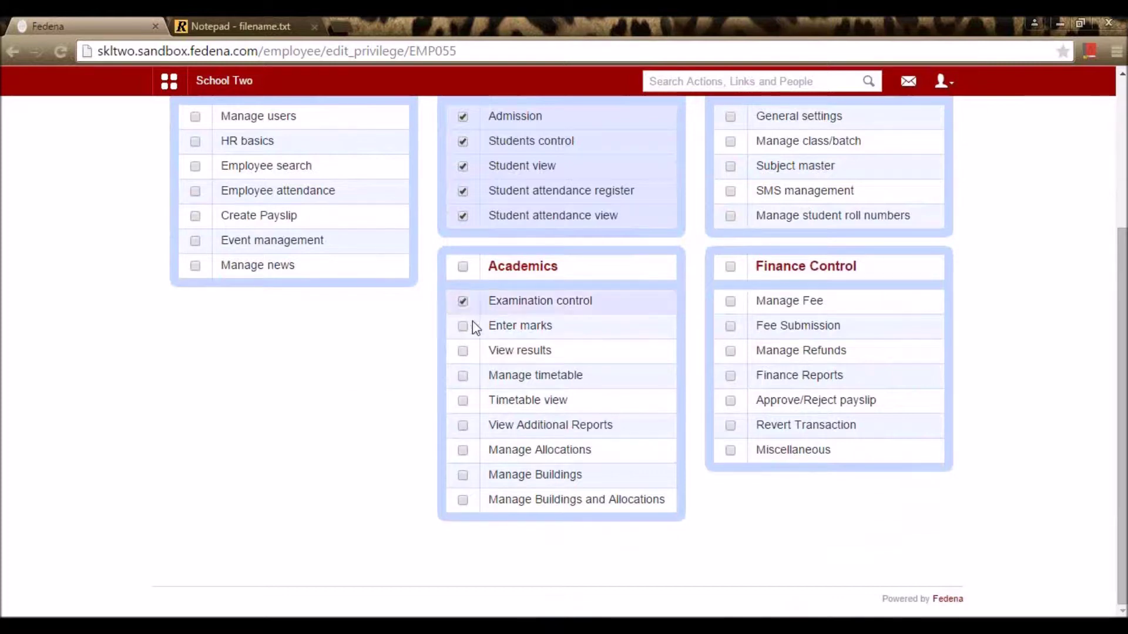
{"action": "left_click", "coordinate": [462, 326]}
{"action": "left_click", "coordinate": [463, 351]}
{"action": "left_click", "coordinate": [472, 378]}
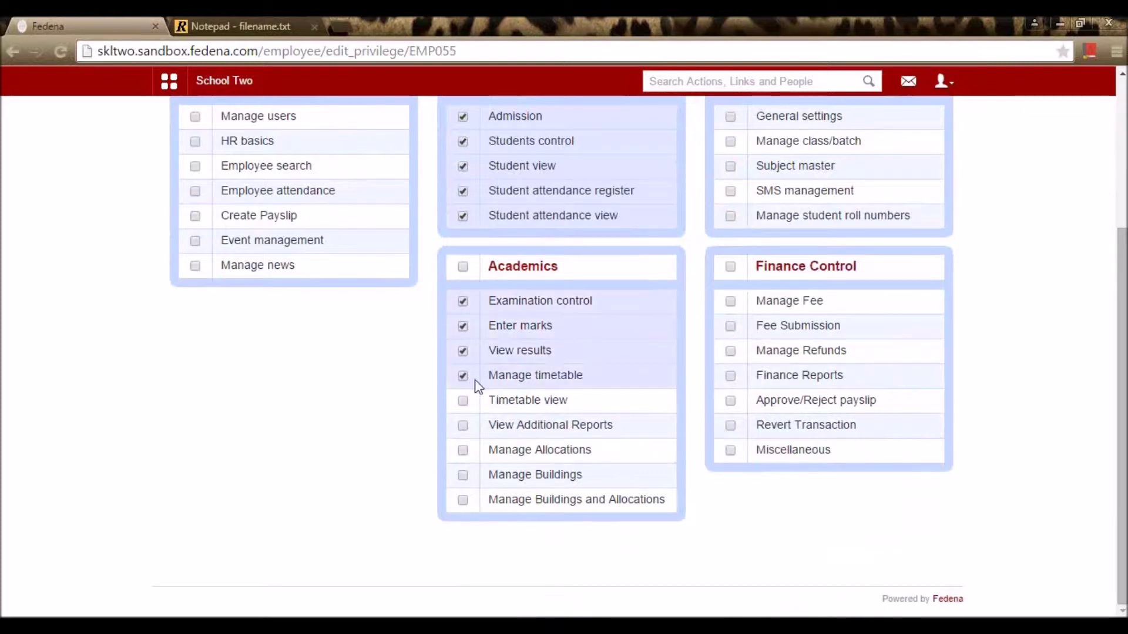
{"action": "scroll", "coordinate": [579, 428], "scroll_direction": "up", "scroll_amount": 4}
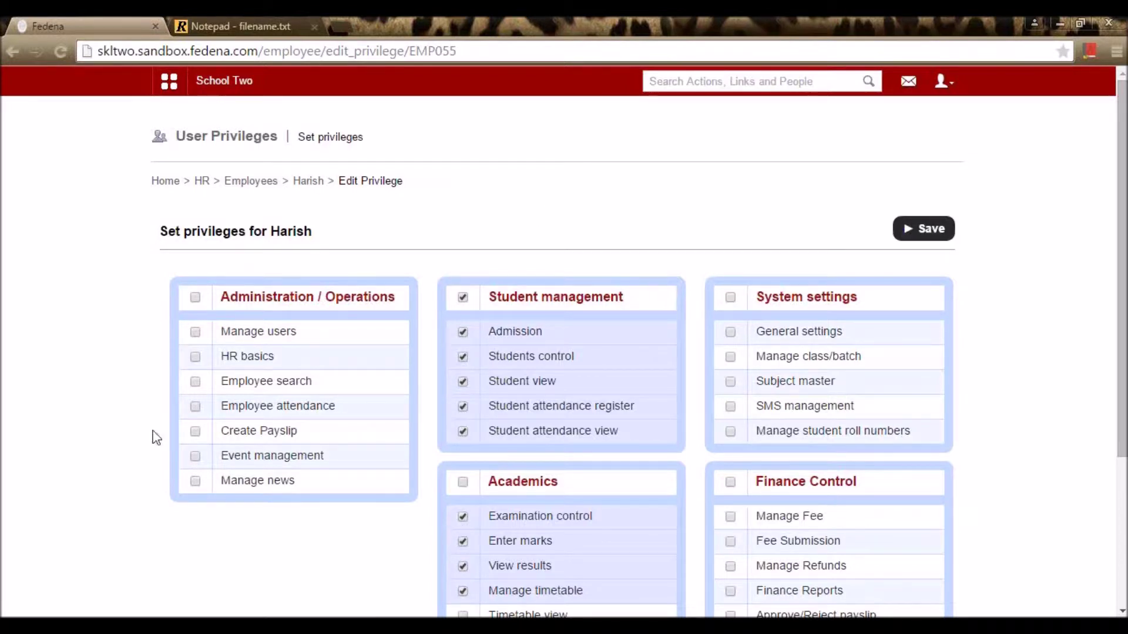
{"action": "left_click", "coordinate": [195, 356]}
{"action": "left_click", "coordinate": [195, 332]}
{"action": "scroll", "coordinate": [452, 364], "scroll_direction": "down", "scroll_amount": 3}
{"action": "scroll", "coordinate": [529, 405], "scroll_direction": "up", "scroll_amount": 3}
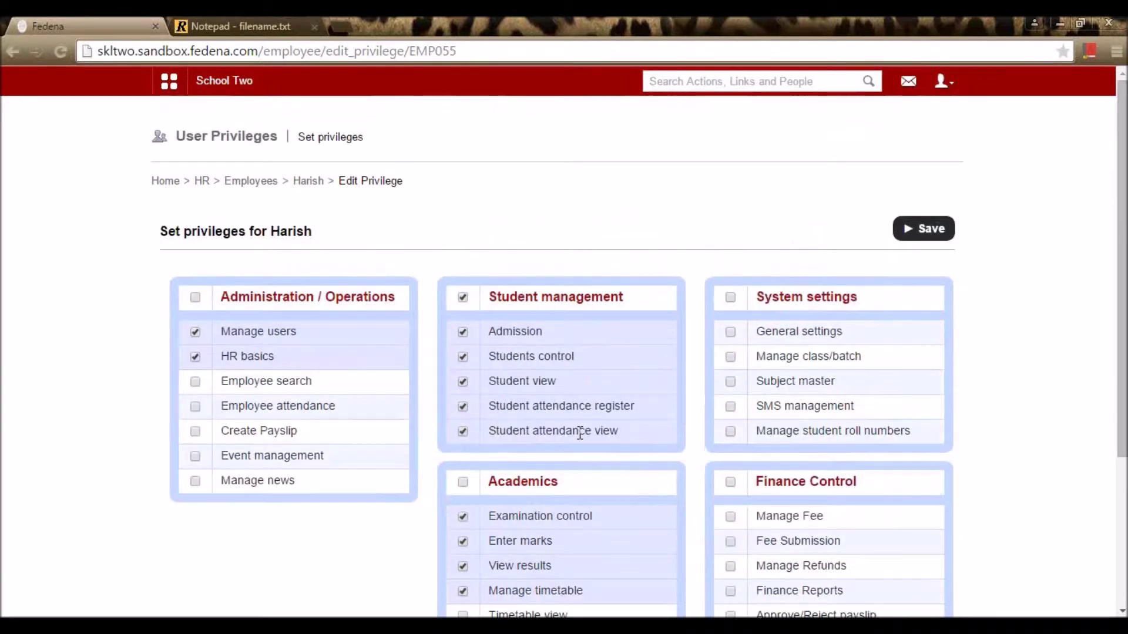
Step: Save privileges, choose the reporting manager found by name search, and proceed to payroll
{"action": "left_click", "coordinate": [929, 235]}
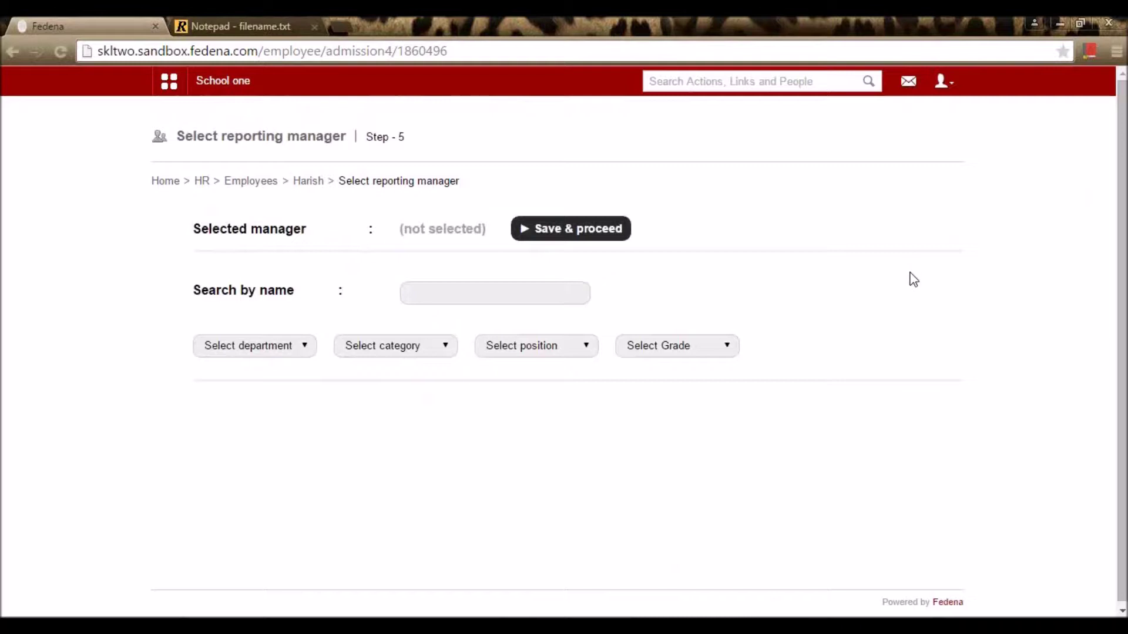
{"action": "left_click", "coordinate": [439, 292]}
{"action": "type", "text": "Jai"}
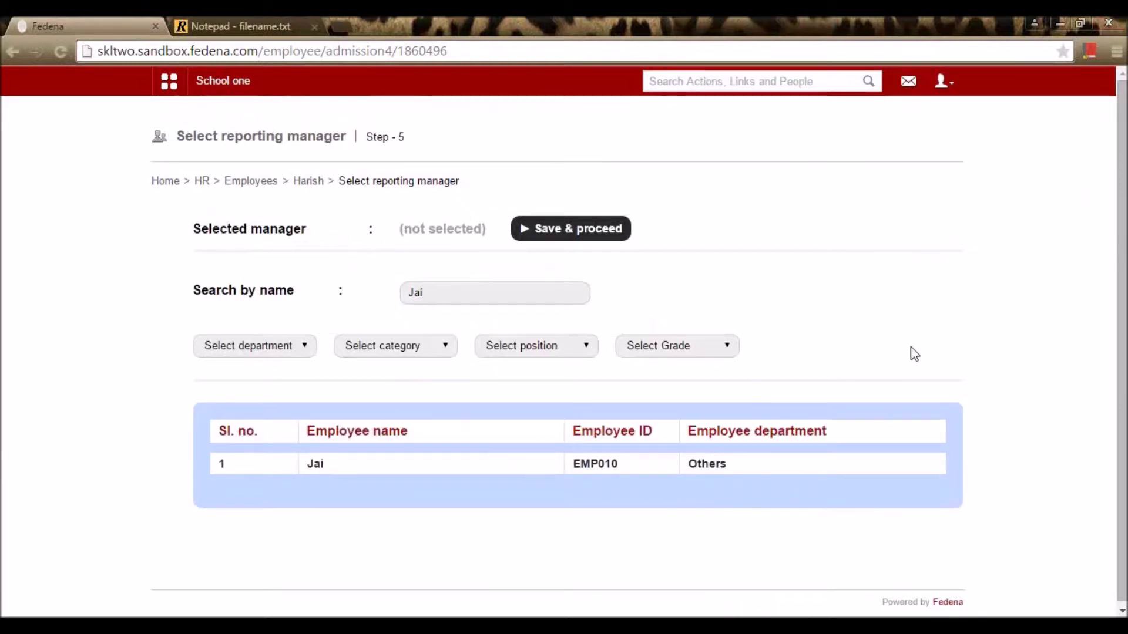
{"action": "left_click", "coordinate": [320, 468]}
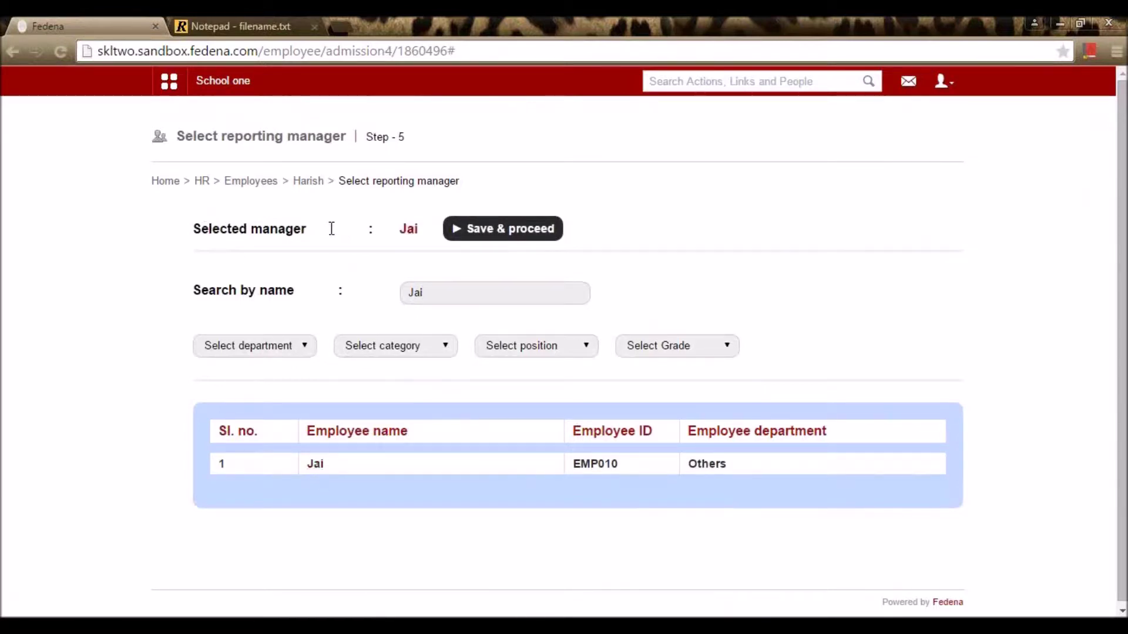
{"action": "left_click", "coordinate": [482, 236]}
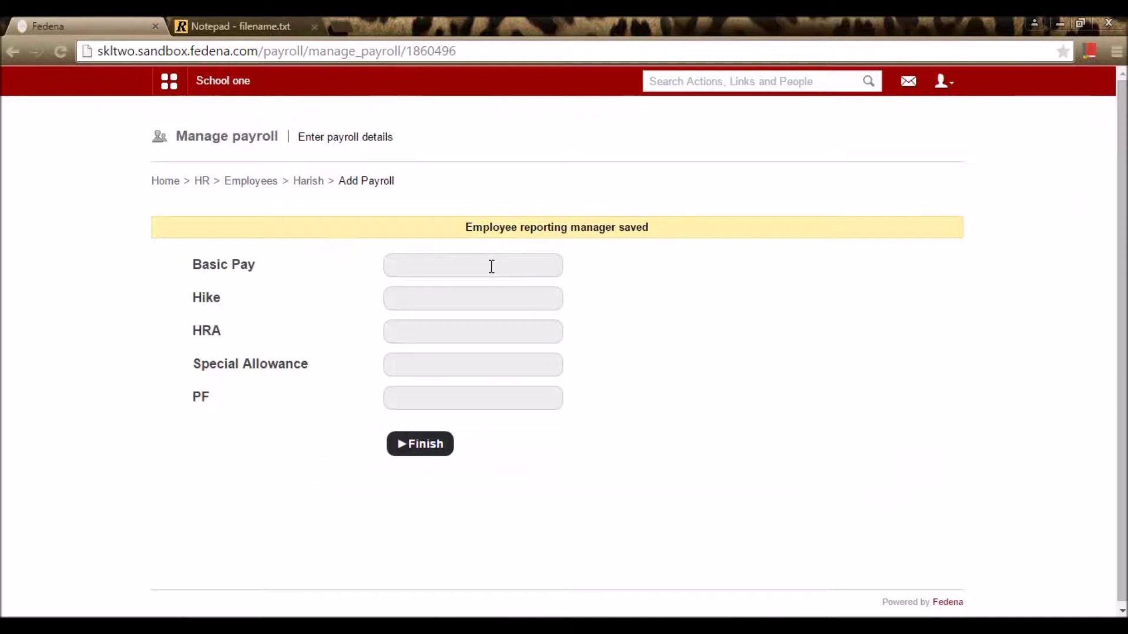
Step: Enter Basic Pay 30000 so HRA 1500, Special Allowance 1800 and PF 600 fill in, then finish
{"action": "left_click", "coordinate": [492, 267]}
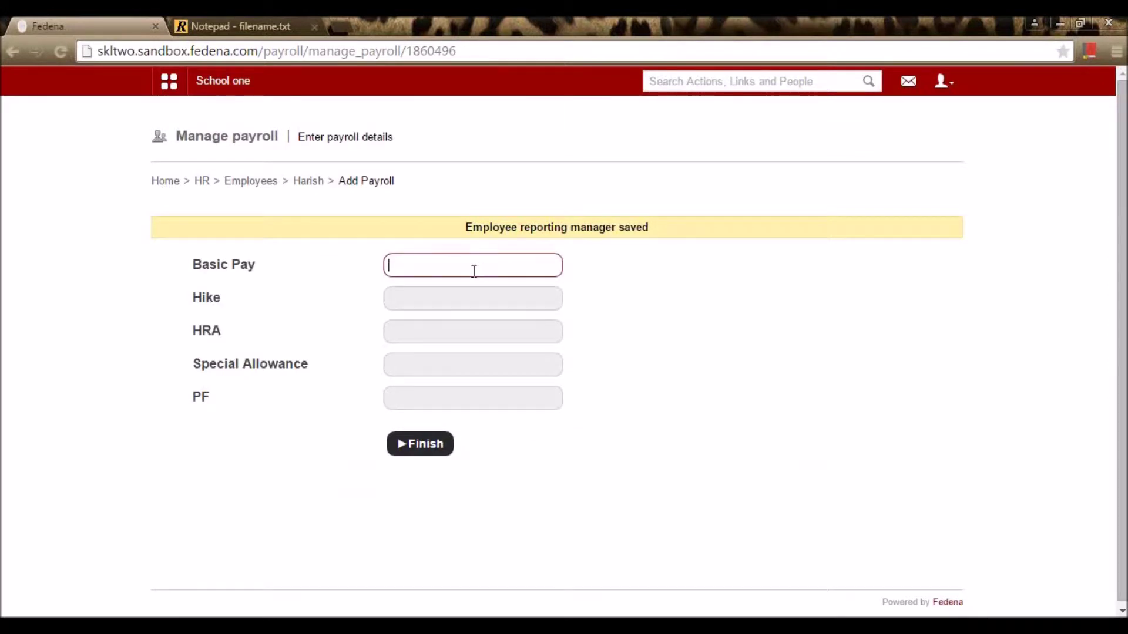
{"action": "type", "text": "300000"}
{"action": "key", "text": "BackSpace"}
{"action": "left_click", "coordinate": [771, 290]}
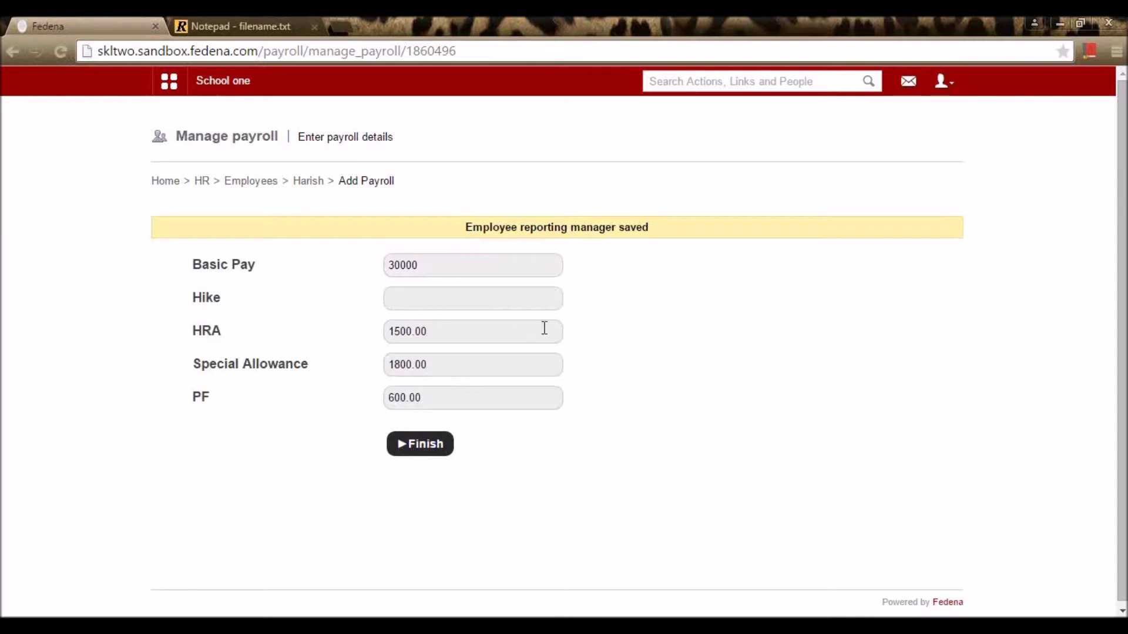
{"action": "left_click", "coordinate": [435, 454]}
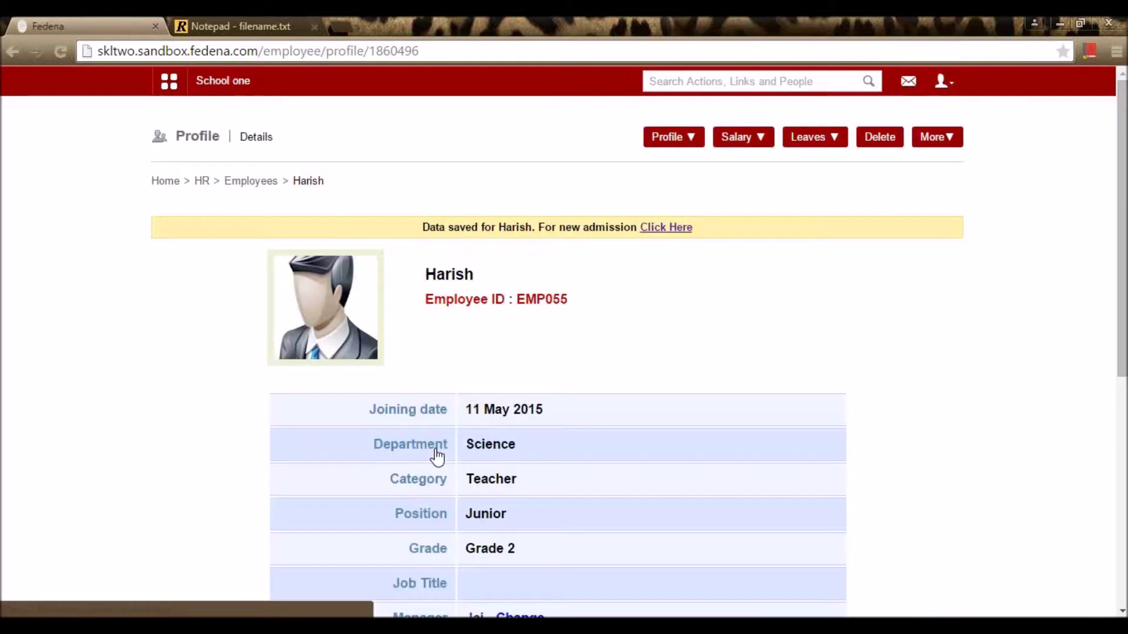
Step: Go from the employee profile via HR and Employee management to Employee subject association
{"action": "scroll", "coordinate": [466, 374], "scroll_direction": "down", "scroll_amount": 7}
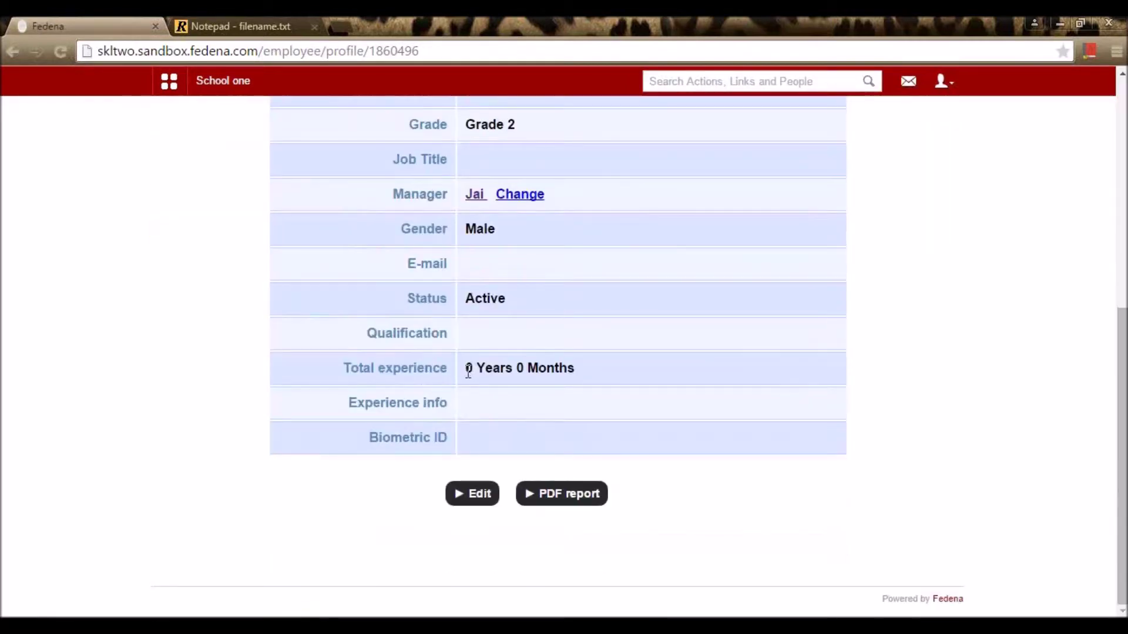
{"action": "scroll", "coordinate": [468, 371], "scroll_direction": "up", "scroll_amount": 7}
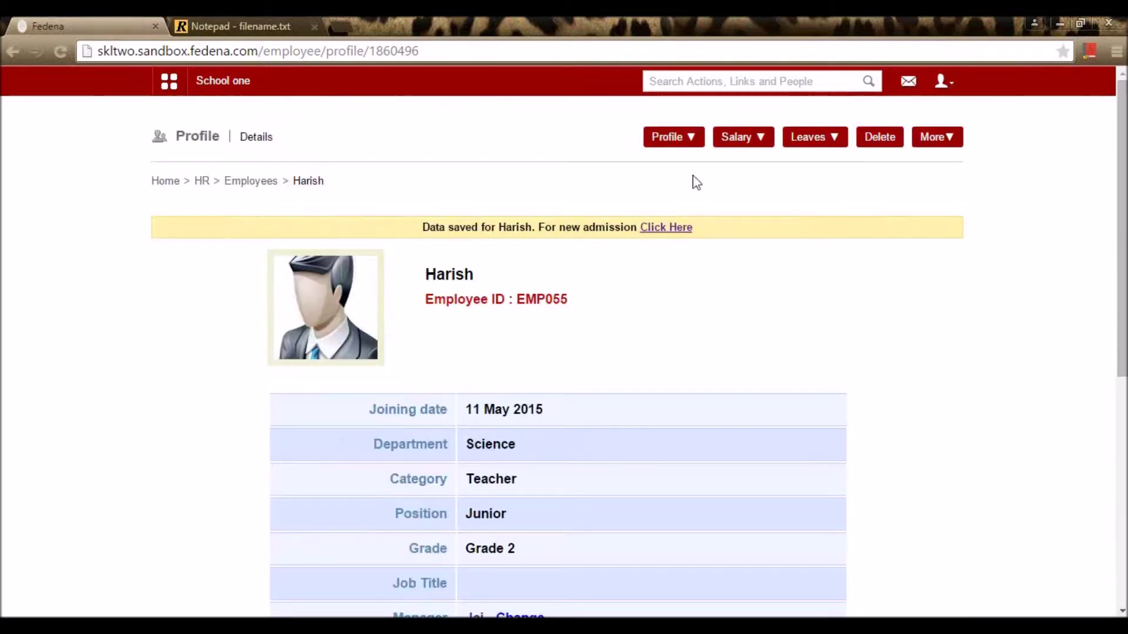
{"action": "left_click", "coordinate": [677, 138]}
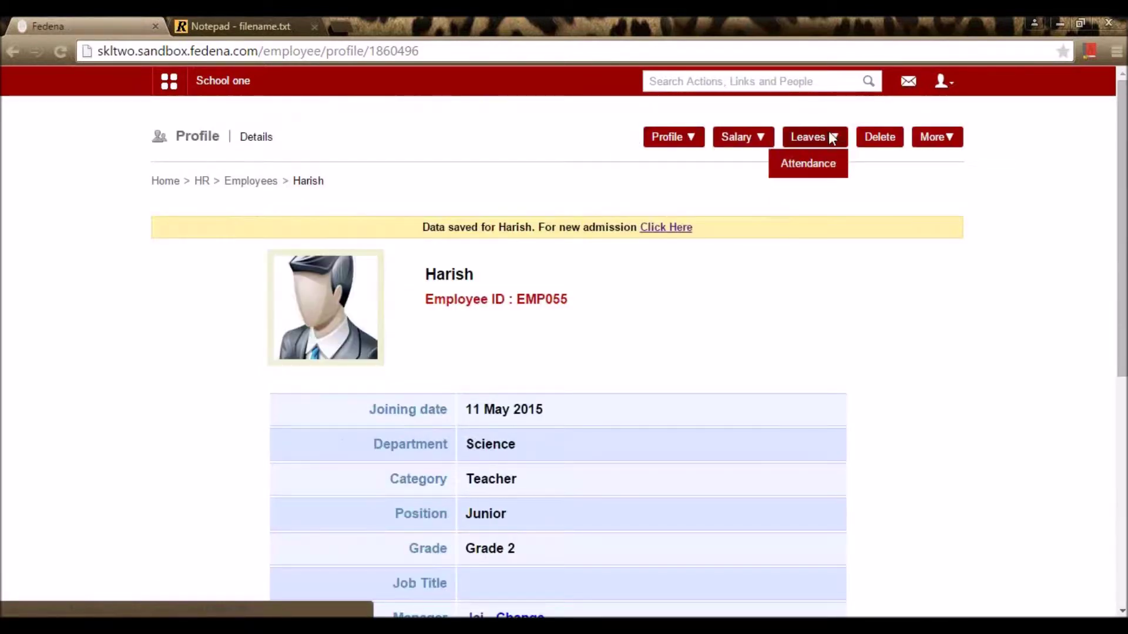
{"action": "mouse_move", "coordinate": [944, 143]}
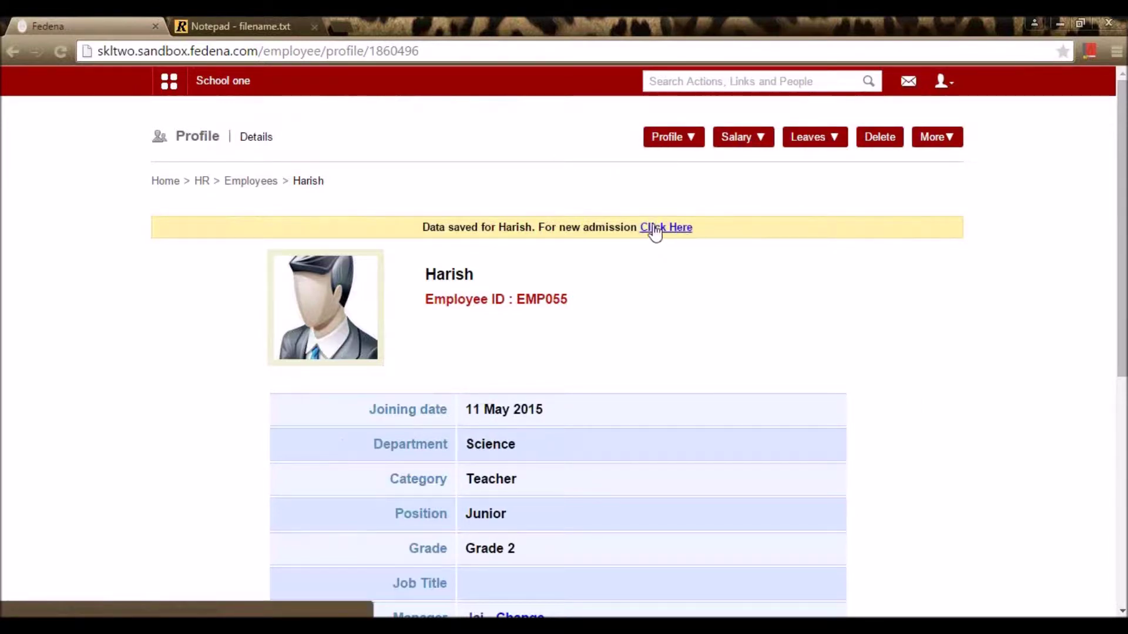
{"action": "left_click", "coordinate": [251, 181]}
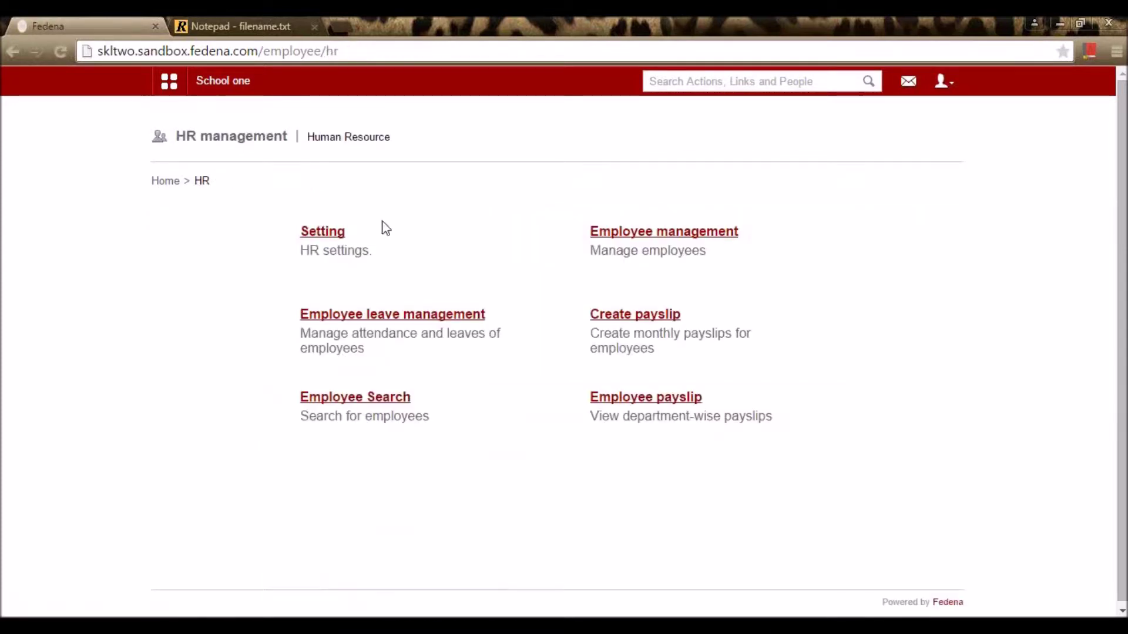
{"action": "left_click", "coordinate": [651, 236]}
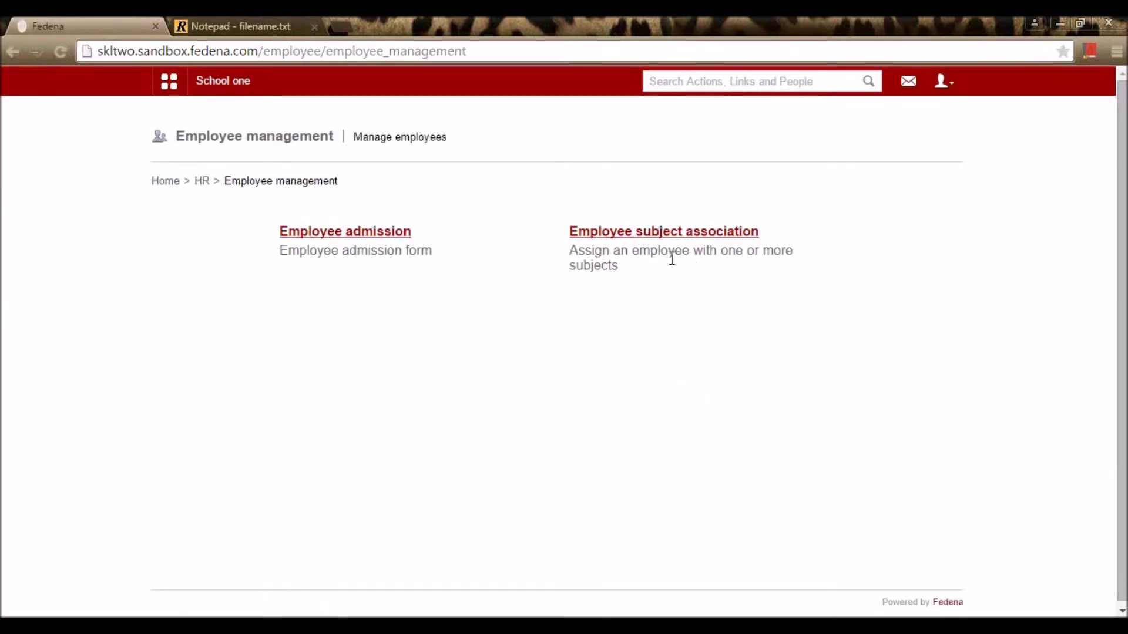
{"action": "left_click", "coordinate": [696, 238]}
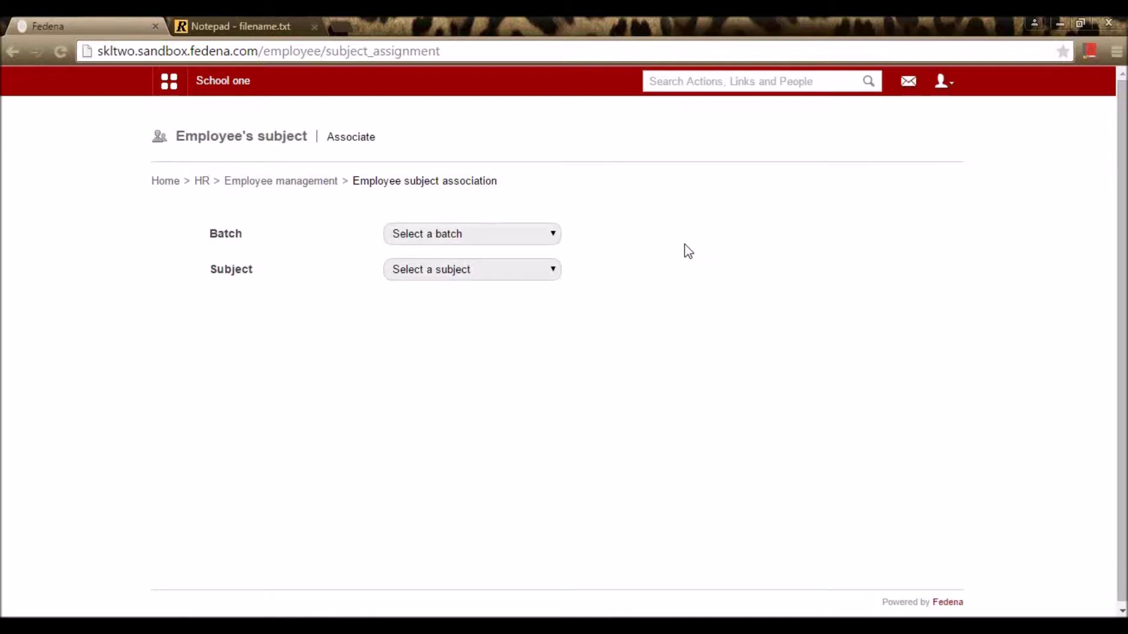
Step: For batch STD 3 - A 15-16, assign a Science department employee to English
{"action": "left_click", "coordinate": [553, 236]}
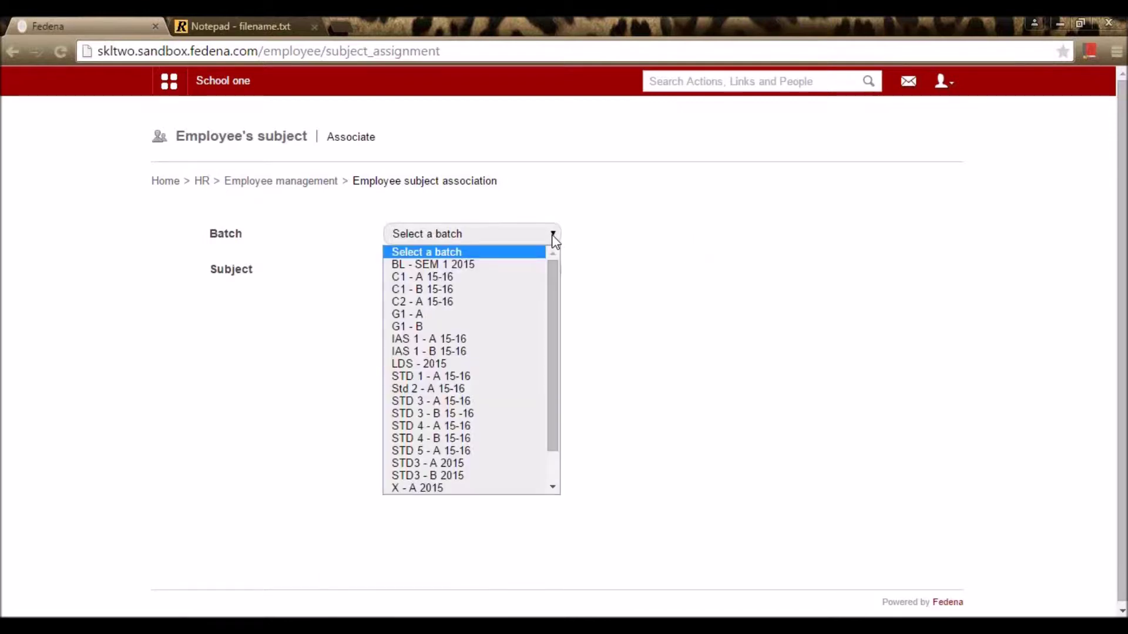
{"action": "left_click", "coordinate": [528, 400]}
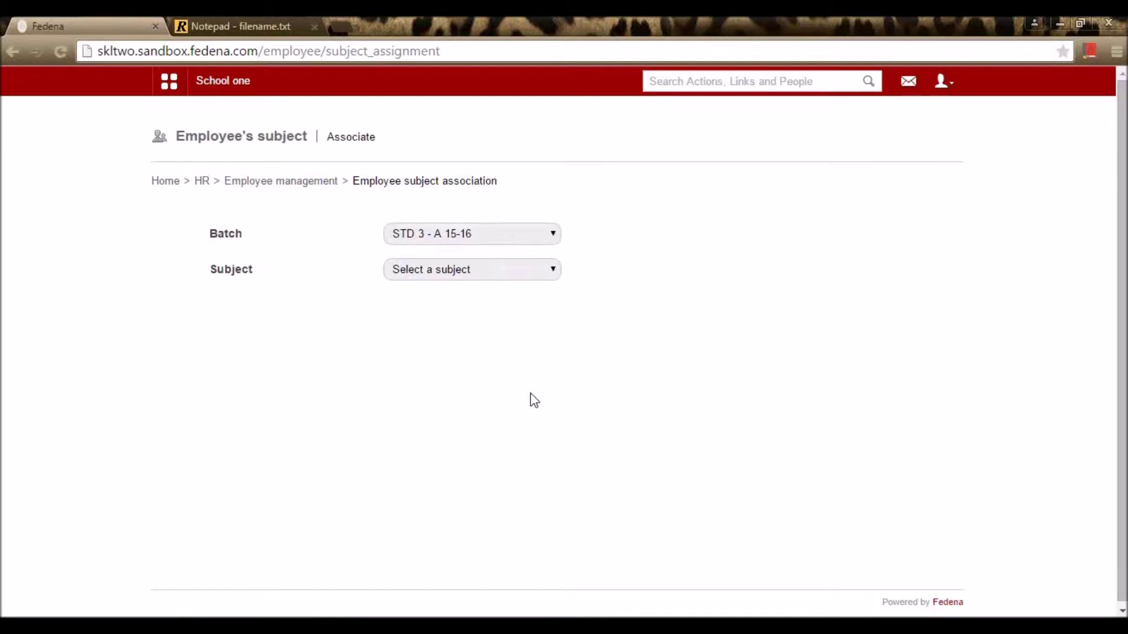
{"action": "left_click", "coordinate": [496, 274]}
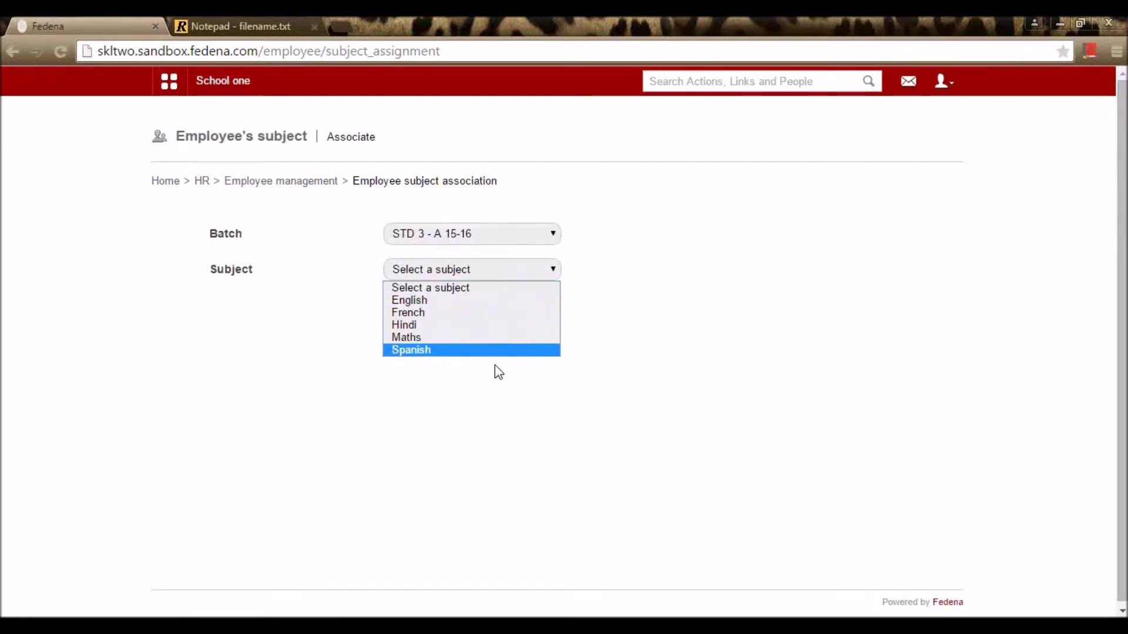
{"action": "left_click", "coordinate": [510, 311]}
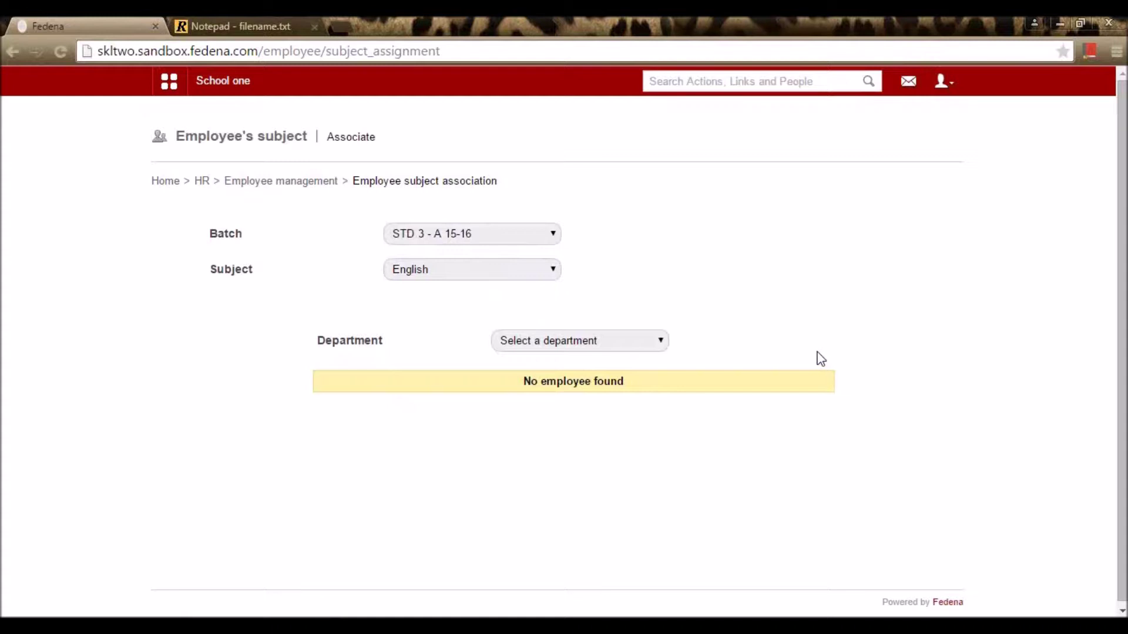
{"action": "left_click", "coordinate": [653, 340]}
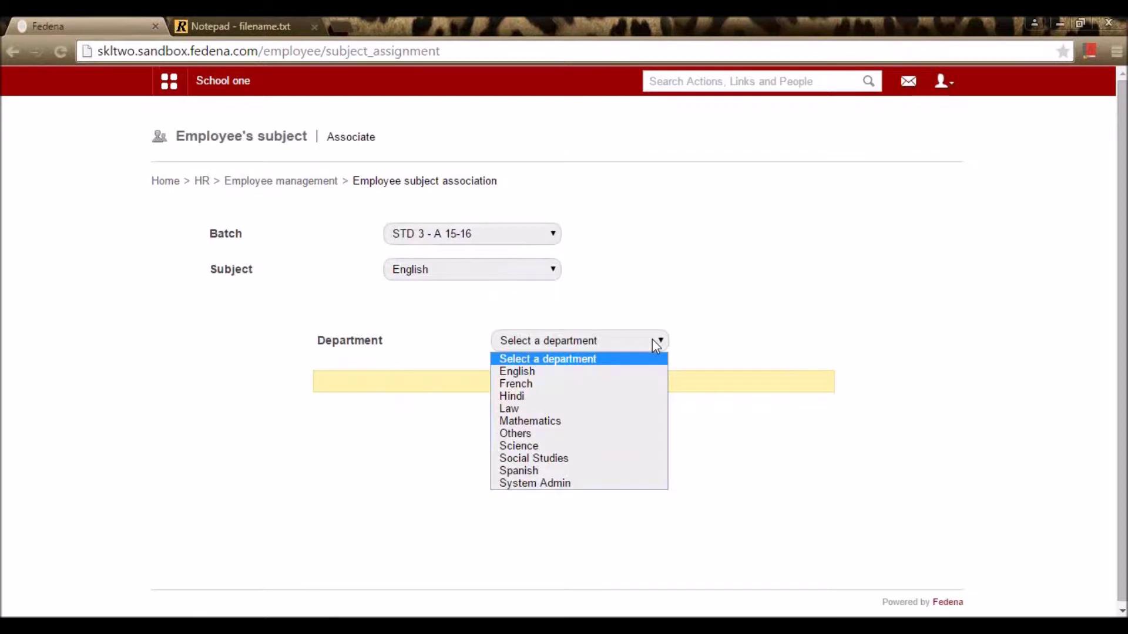
{"action": "left_click", "coordinate": [635, 379]}
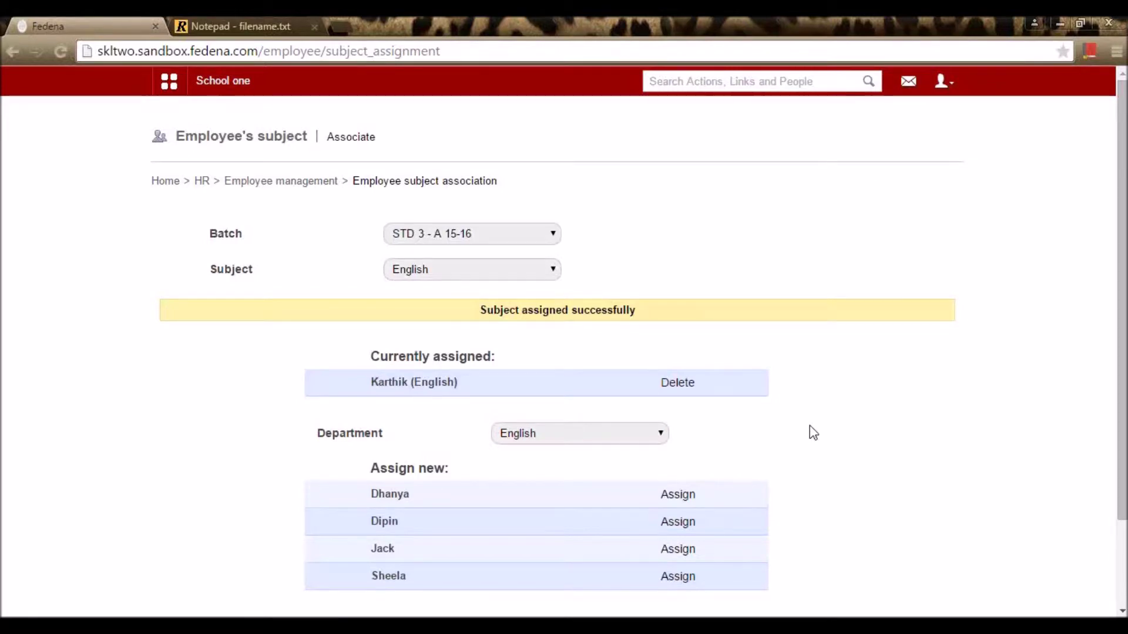
{"action": "left_click", "coordinate": [656, 438]}
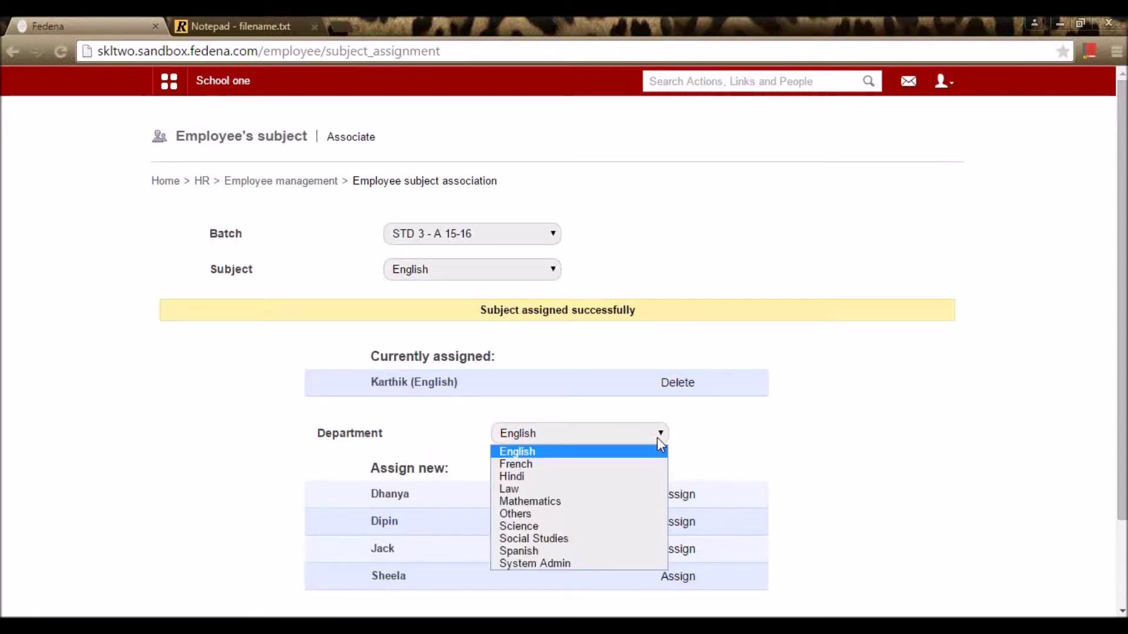
{"action": "left_click", "coordinate": [601, 527]}
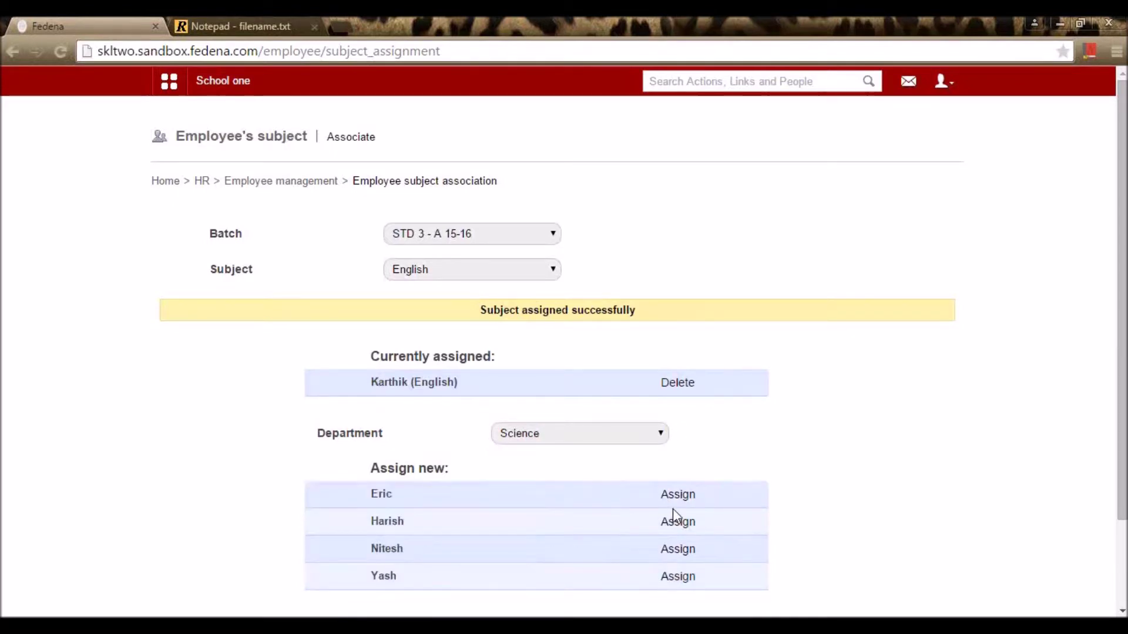
{"action": "scroll", "coordinate": [635, 482], "scroll_direction": "down", "scroll_amount": 2}
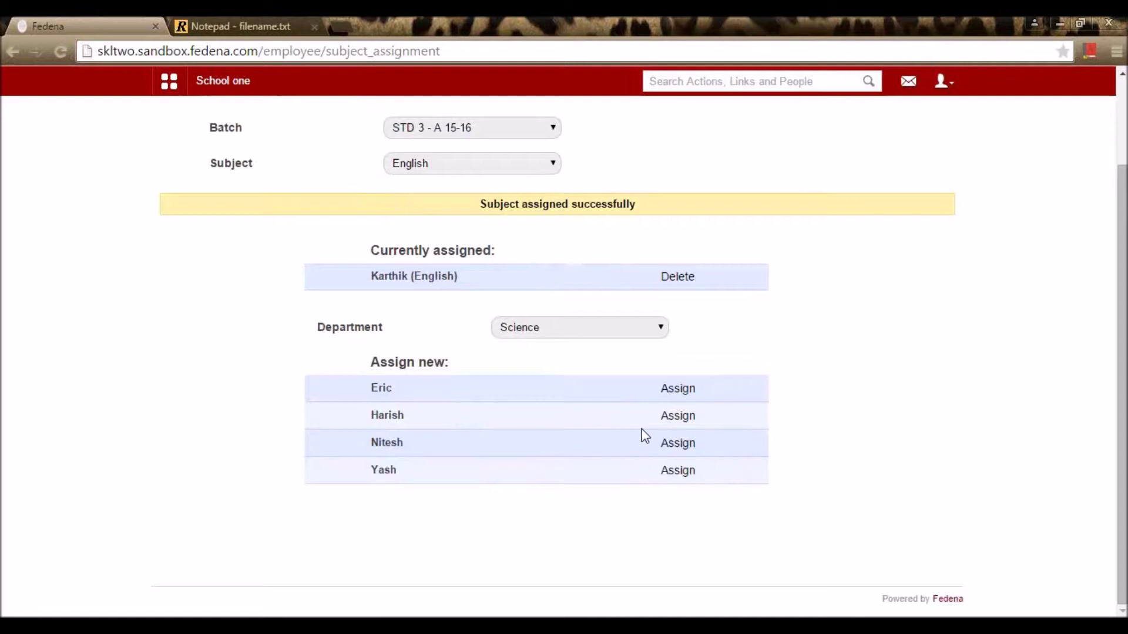
{"action": "left_click", "coordinate": [679, 424]}
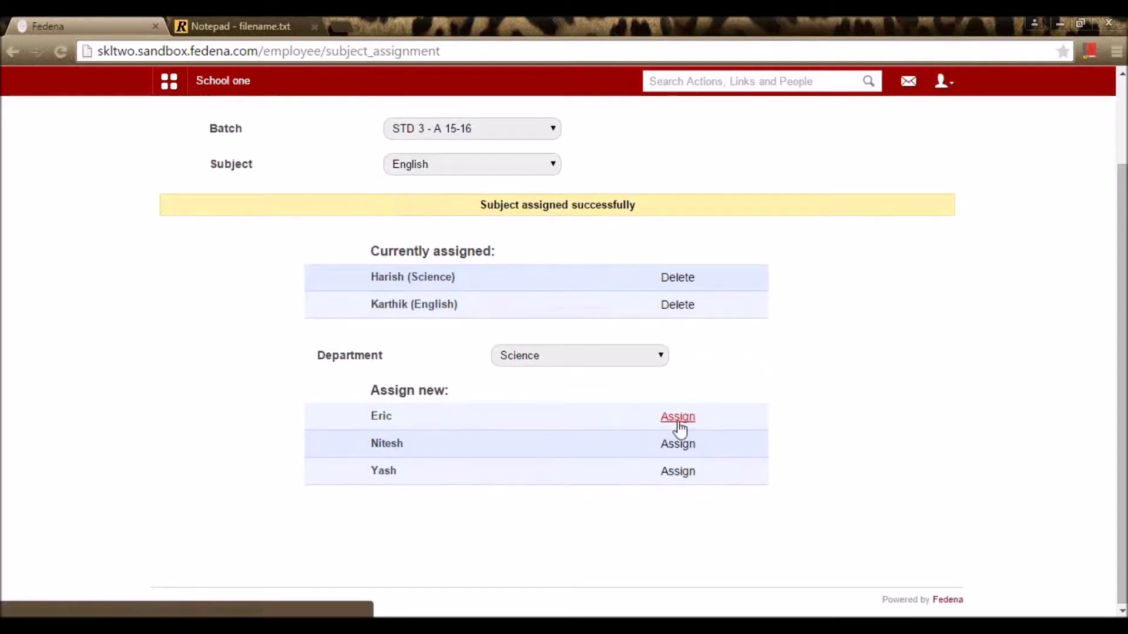
Step: Assign the French department employee to the French subject
{"action": "left_click", "coordinate": [544, 170]}
{"action": "left_click", "coordinate": [505, 209]}
{"action": "left_click", "coordinate": [580, 382]}
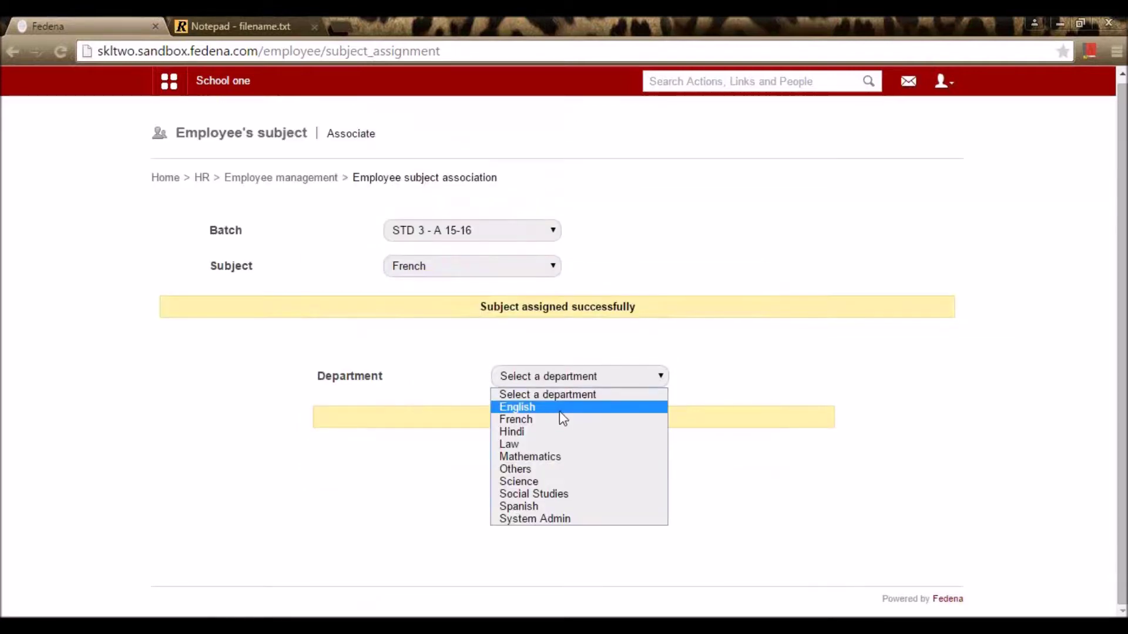
{"action": "left_click", "coordinate": [558, 421]}
{"action": "left_click", "coordinate": [685, 445]}
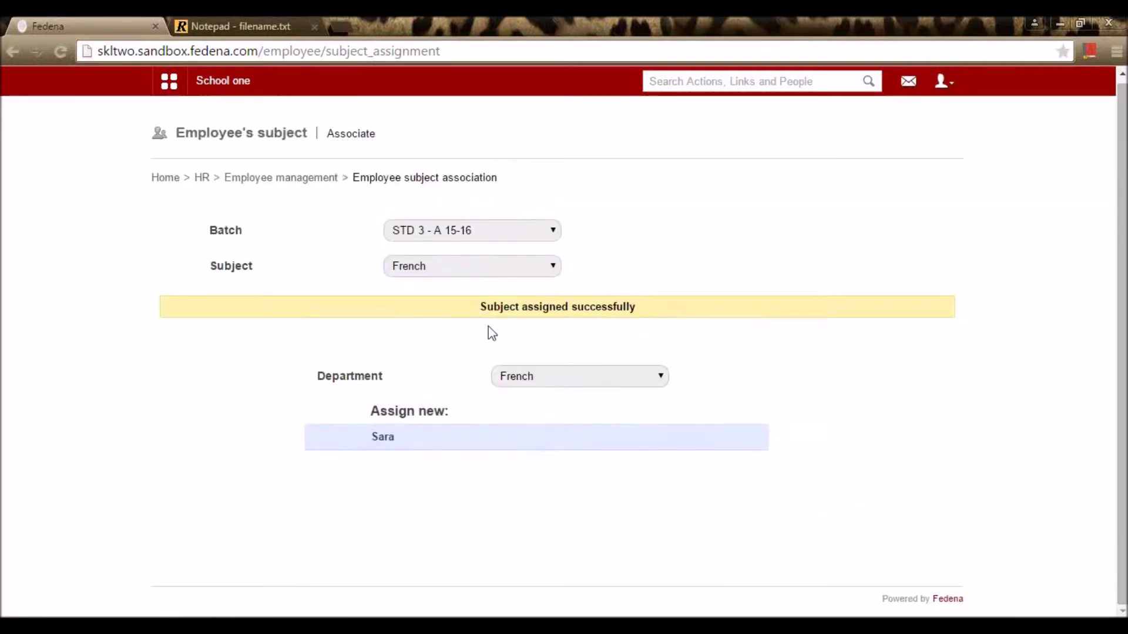
Step: Assign two Mathematics department employees to the Maths subject
{"action": "left_click", "coordinate": [491, 270]}
{"action": "left_click", "coordinate": [476, 335]}
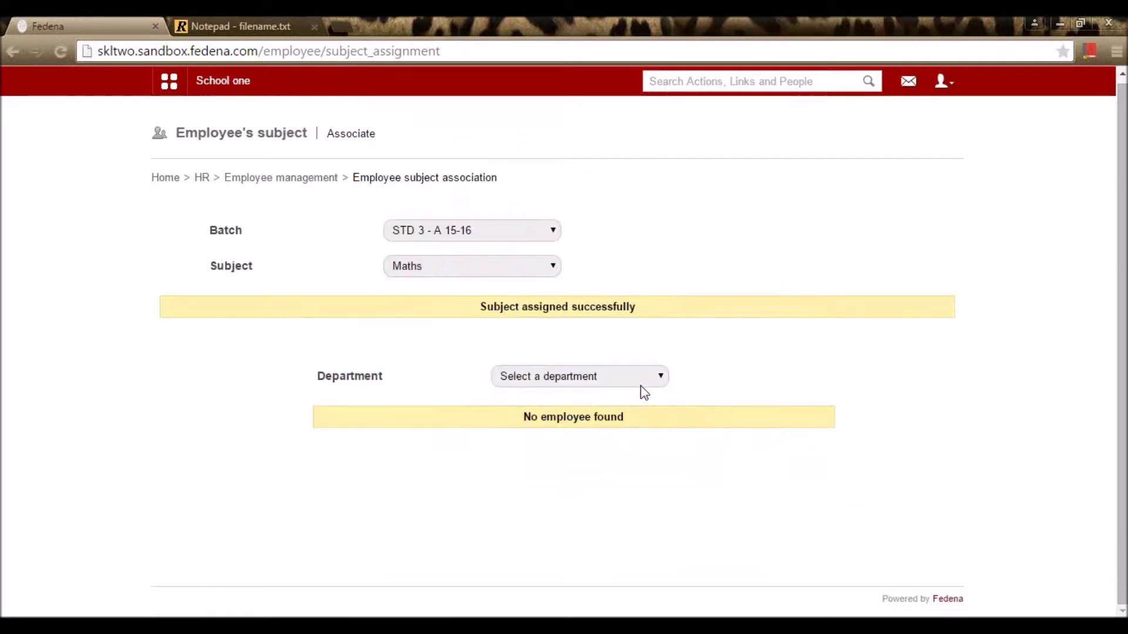
{"action": "left_click", "coordinate": [640, 381]}
{"action": "left_click", "coordinate": [590, 458]}
{"action": "left_click", "coordinate": [679, 494]}
{"action": "left_click", "coordinate": [681, 546]}
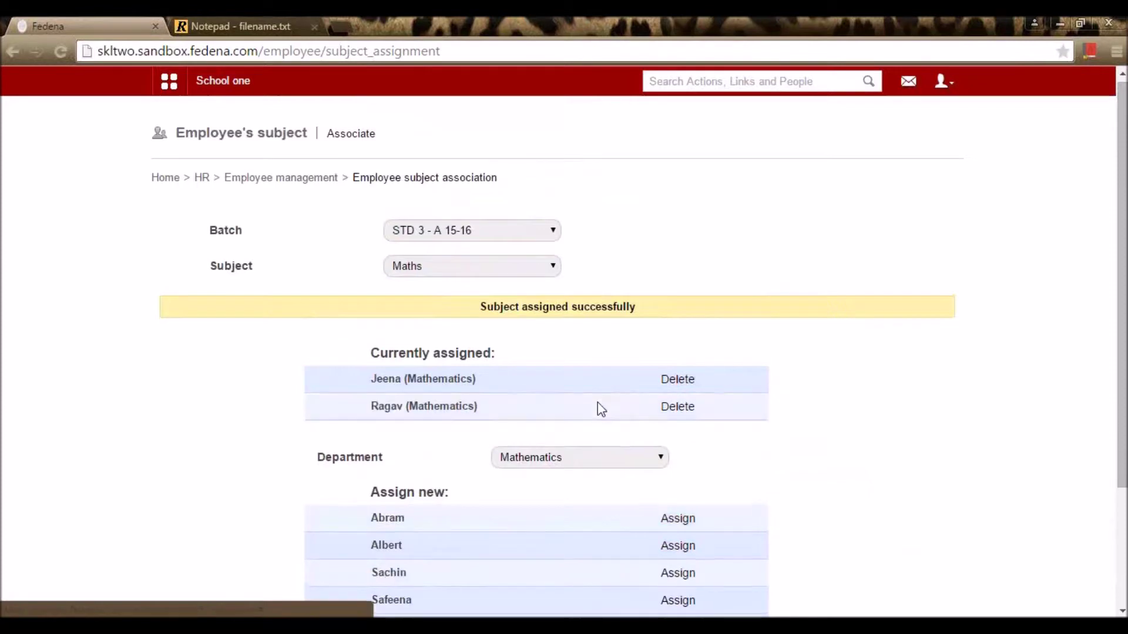
Step: Assign the Spanish department employee to the Spanish subject
{"action": "left_click", "coordinate": [477, 266]}
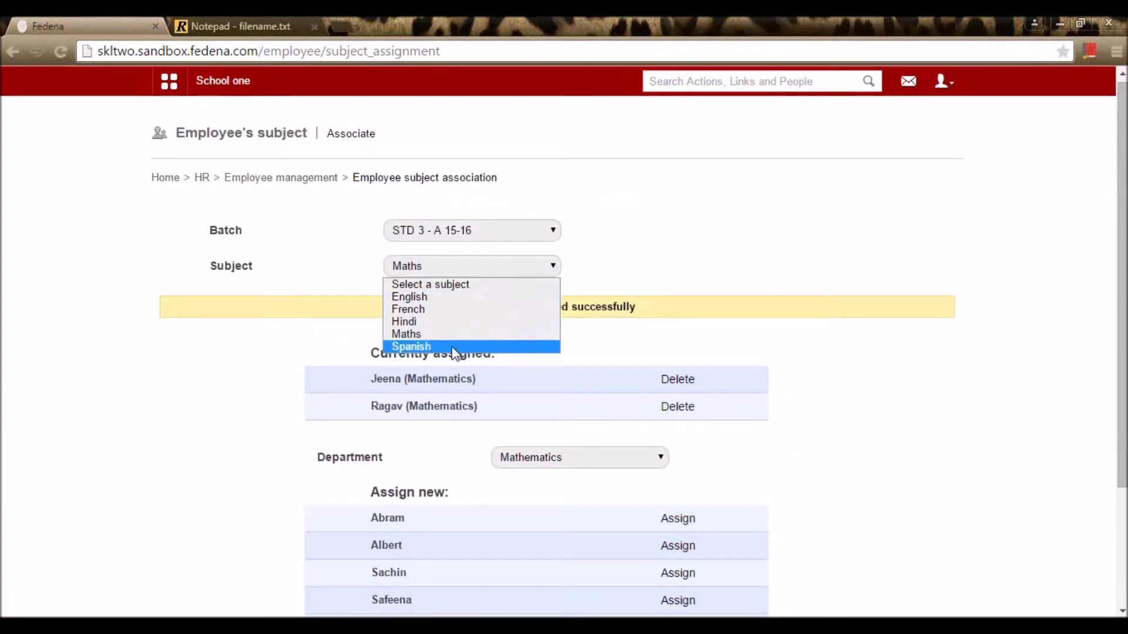
{"action": "left_click", "coordinate": [446, 347]}
{"action": "left_click", "coordinate": [615, 379]}
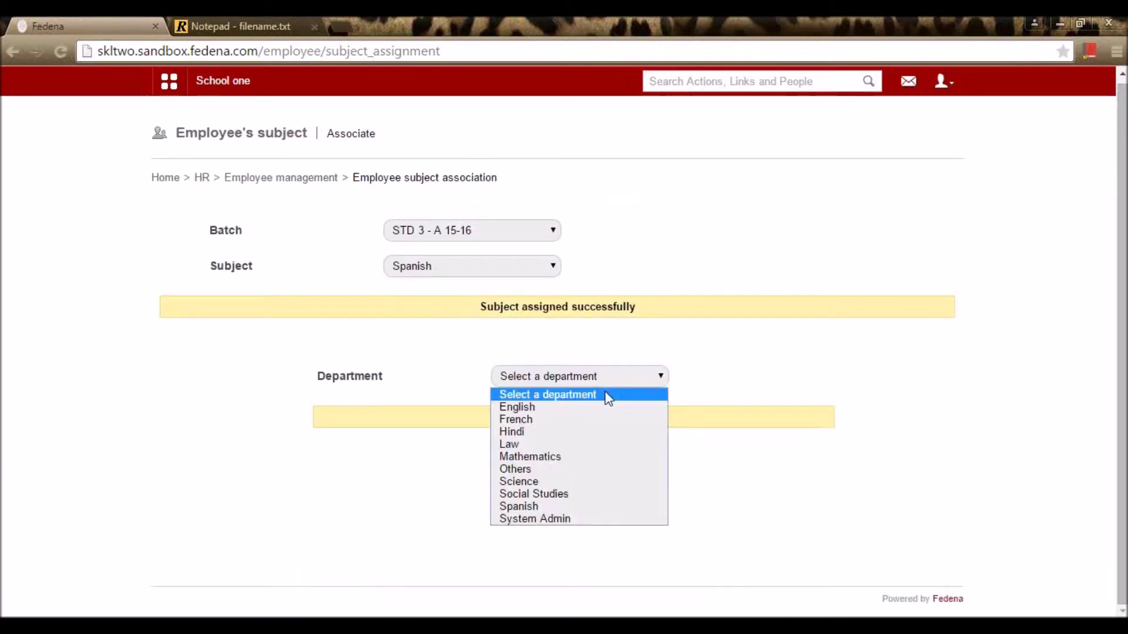
{"action": "left_click", "coordinate": [580, 506]}
{"action": "left_click", "coordinate": [679, 437]}
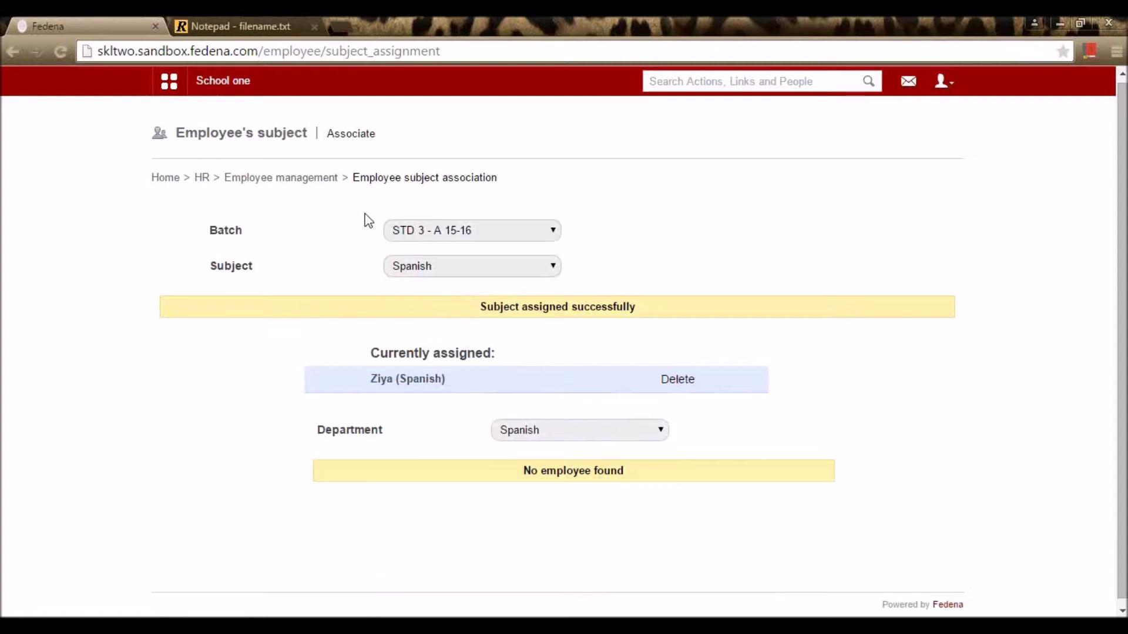
Step: Go via HR to Employee leave management > Add leave types and review Casual, Maternity and Sick leave types
{"action": "left_click", "coordinate": [320, 187]}
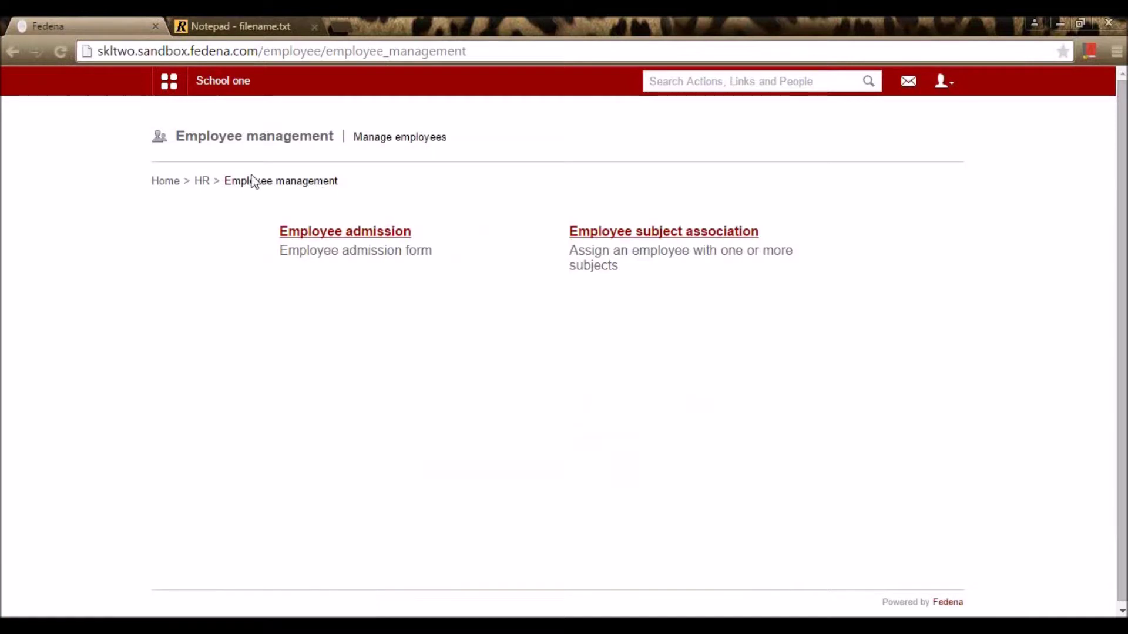
{"action": "left_click", "coordinate": [206, 187]}
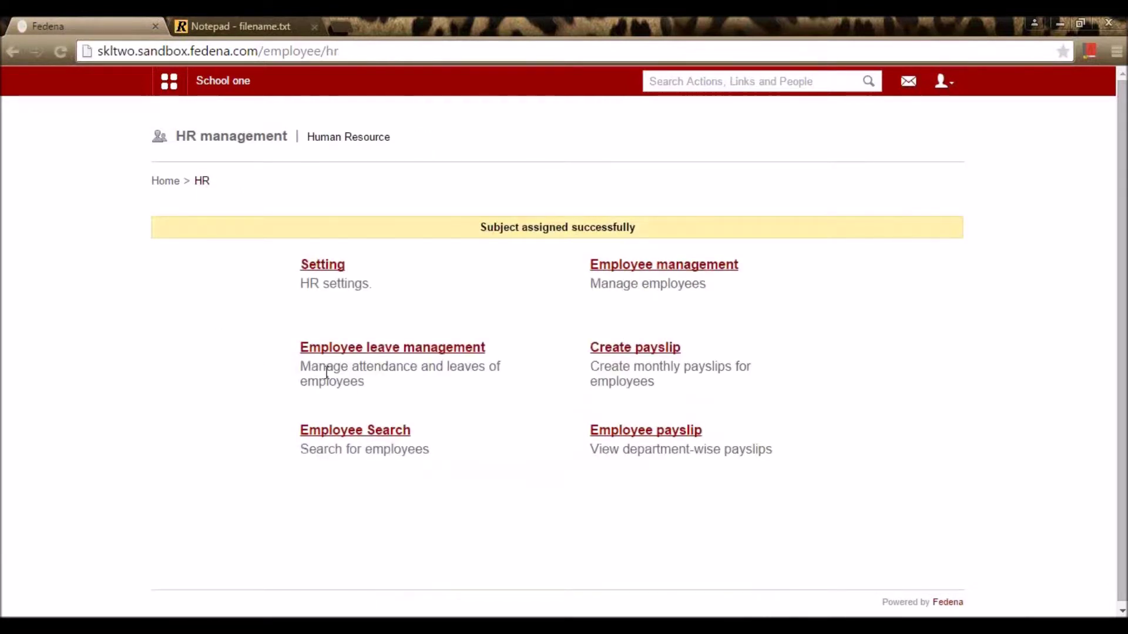
{"action": "left_click", "coordinate": [350, 350]}
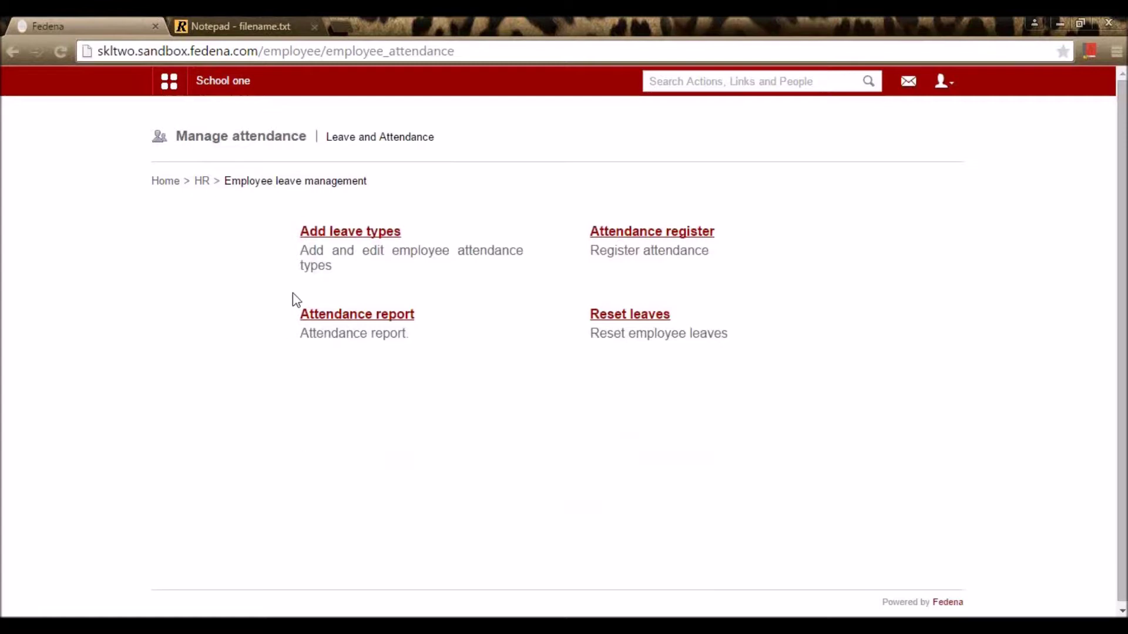
{"action": "left_click", "coordinate": [337, 235]}
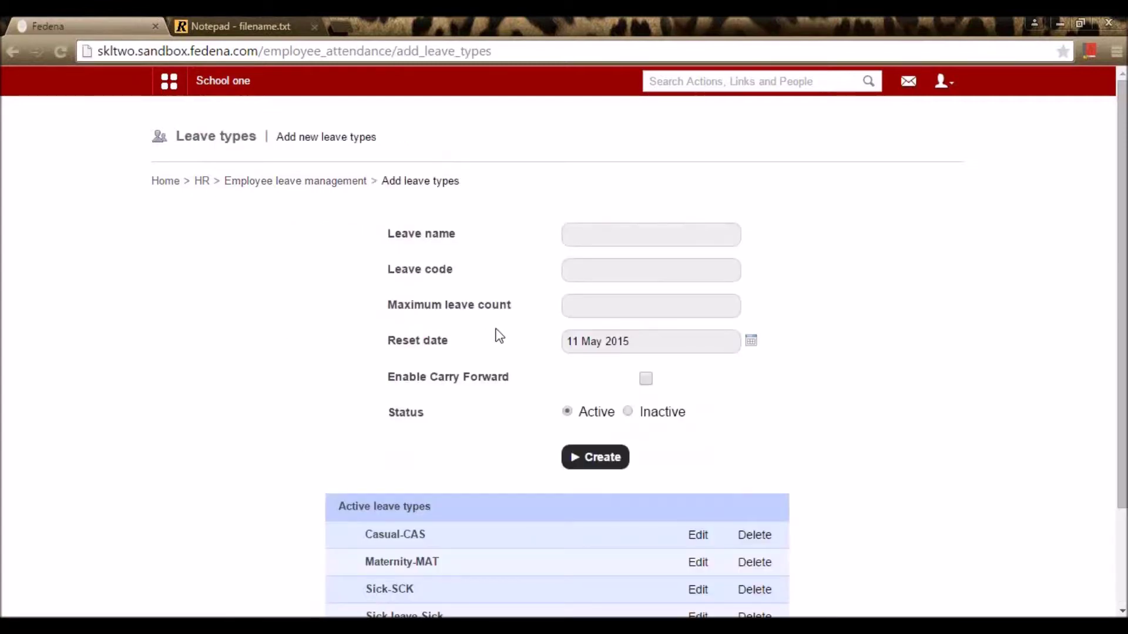
{"action": "scroll", "coordinate": [511, 352], "scroll_direction": "down", "scroll_amount": 2}
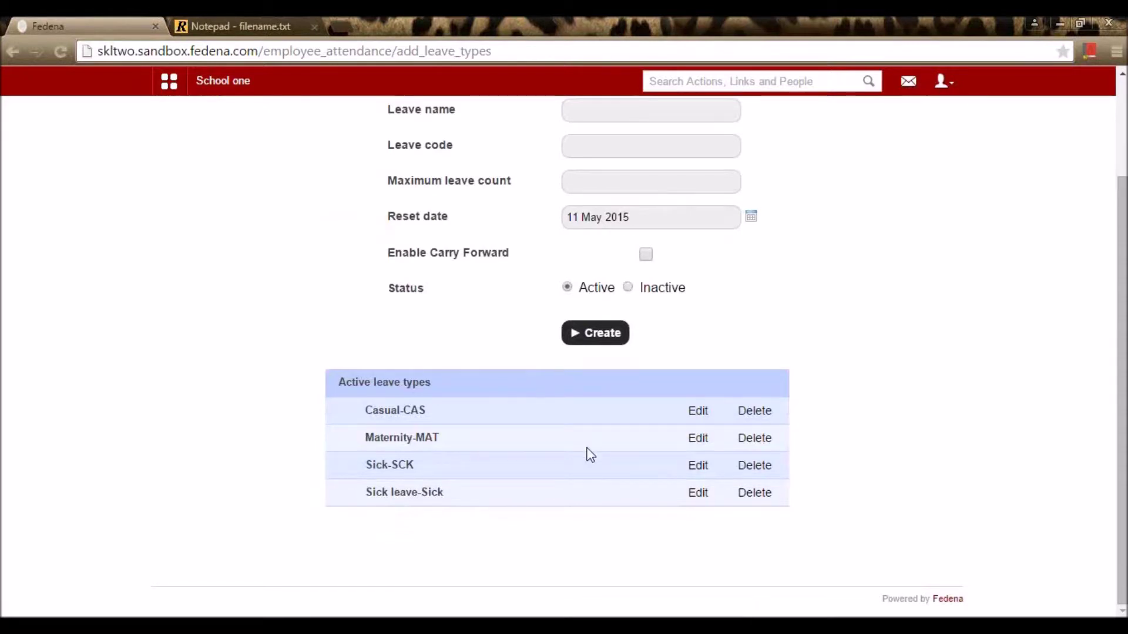
{"action": "scroll", "coordinate": [588, 456], "scroll_direction": "up", "scroll_amount": 1}
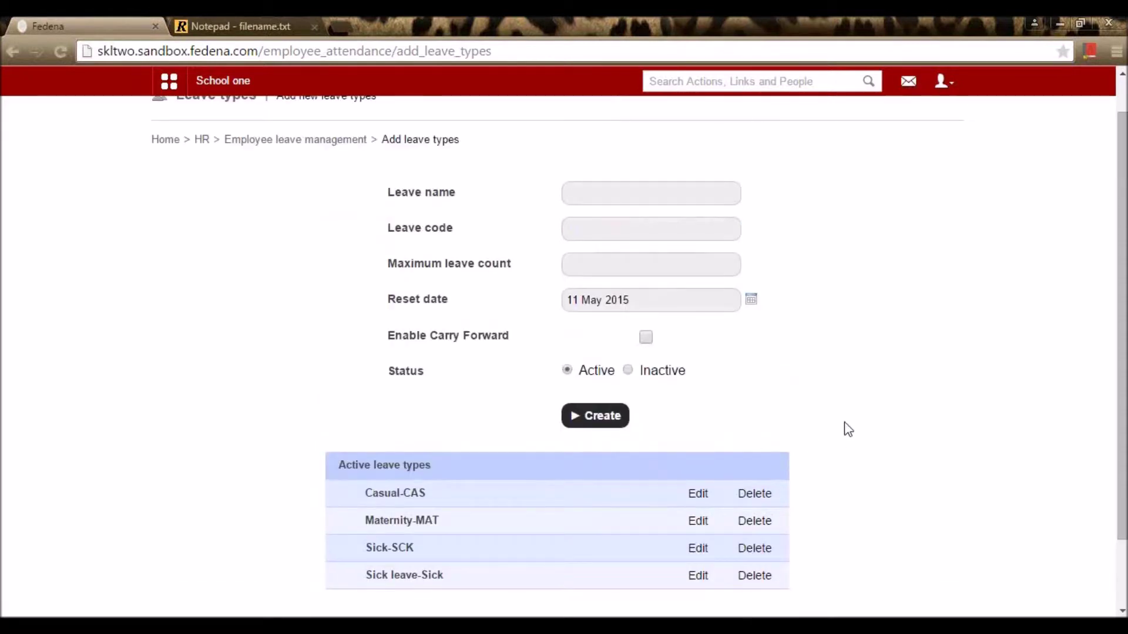
{"action": "scroll", "coordinate": [848, 424], "scroll_direction": "up", "scroll_amount": 1}
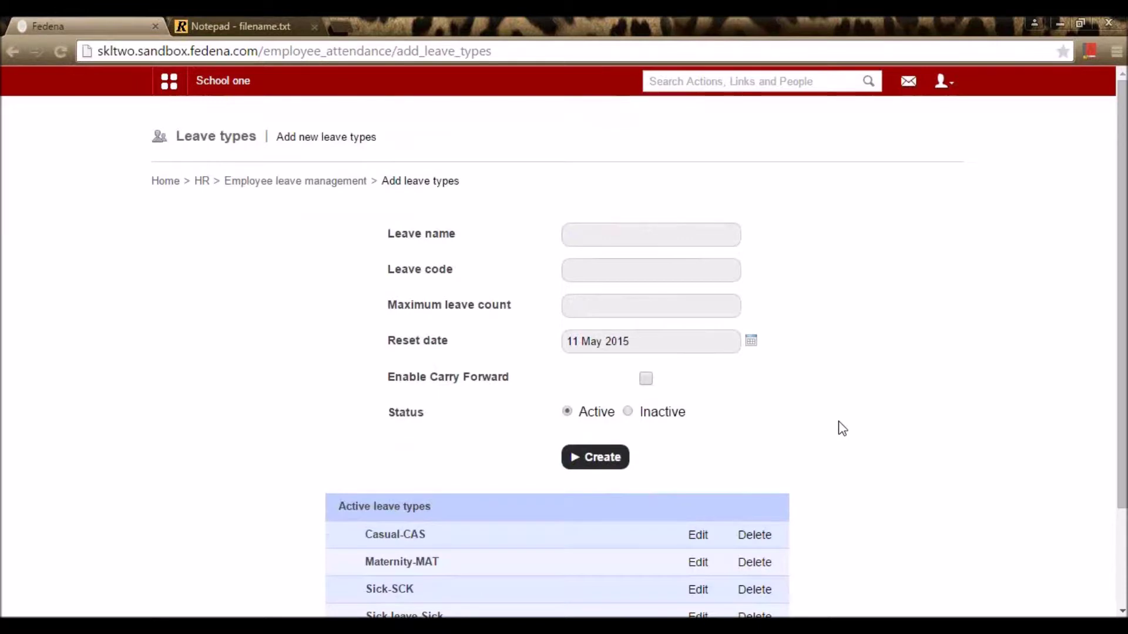
{"action": "scroll", "coordinate": [836, 430], "scroll_direction": "down", "scroll_amount": 2}
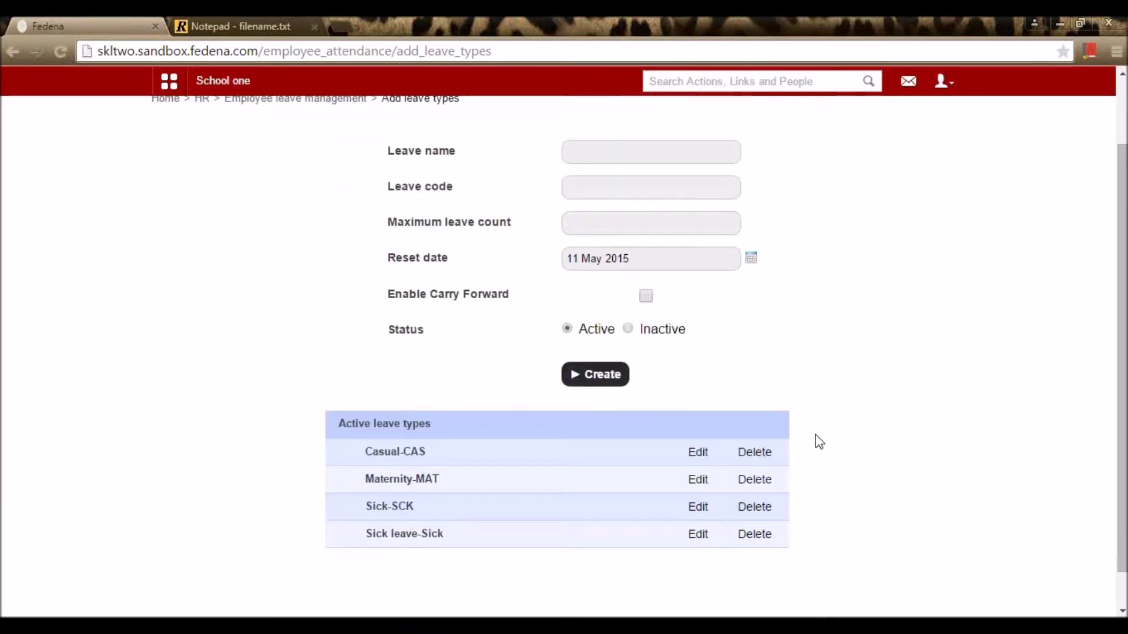
Step: Edit Casual-CAS, toggling carry forward on then off, and update it unchanged
{"action": "left_click", "coordinate": [698, 454]}
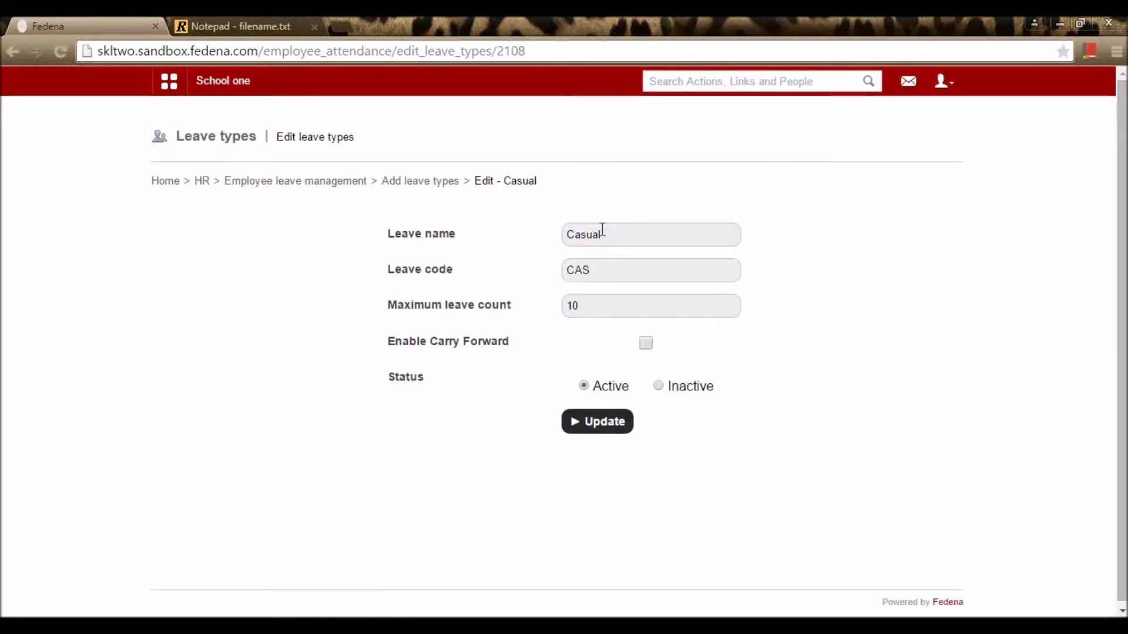
{"action": "left_click_drag", "start_coordinate": [616, 228], "coordinate": [537, 242]}
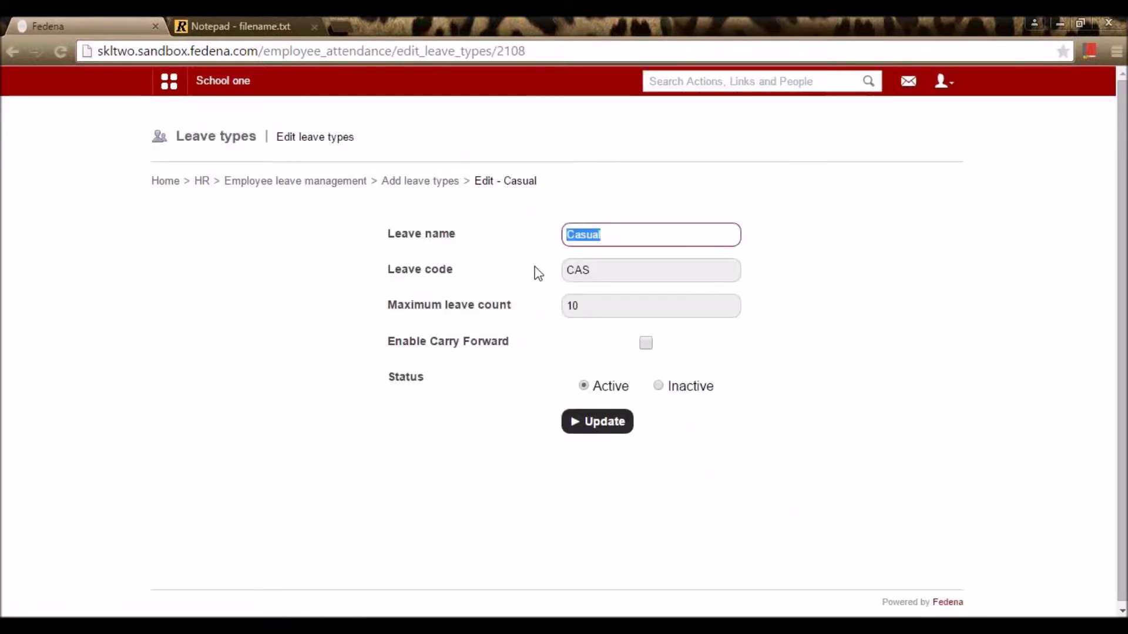
{"action": "left_click", "coordinate": [596, 275]}
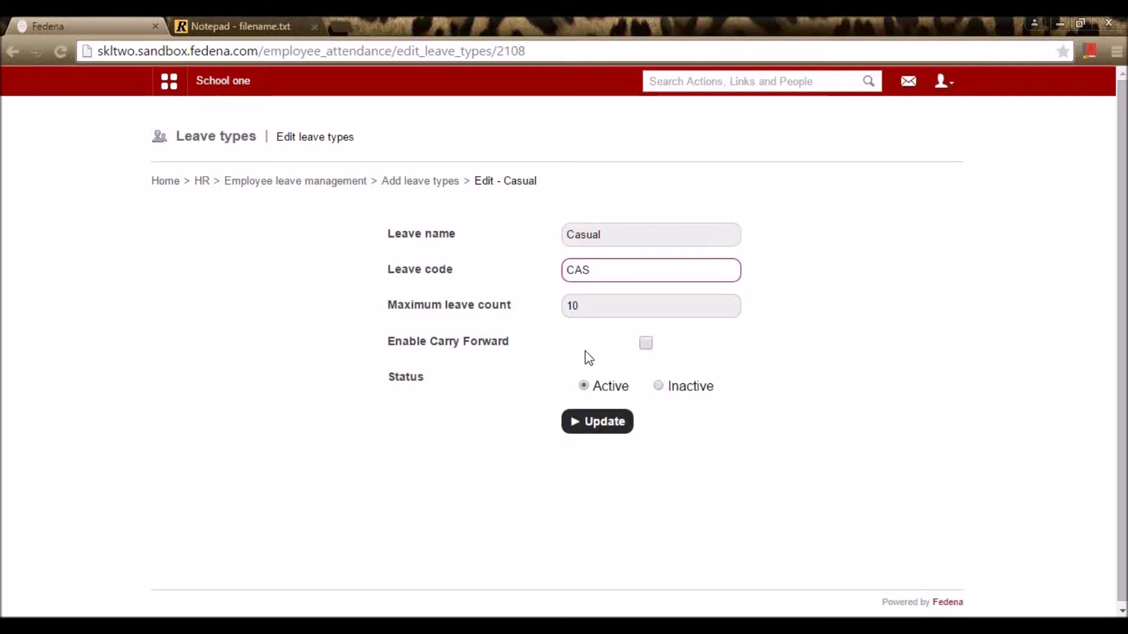
{"action": "left_click", "coordinate": [644, 346]}
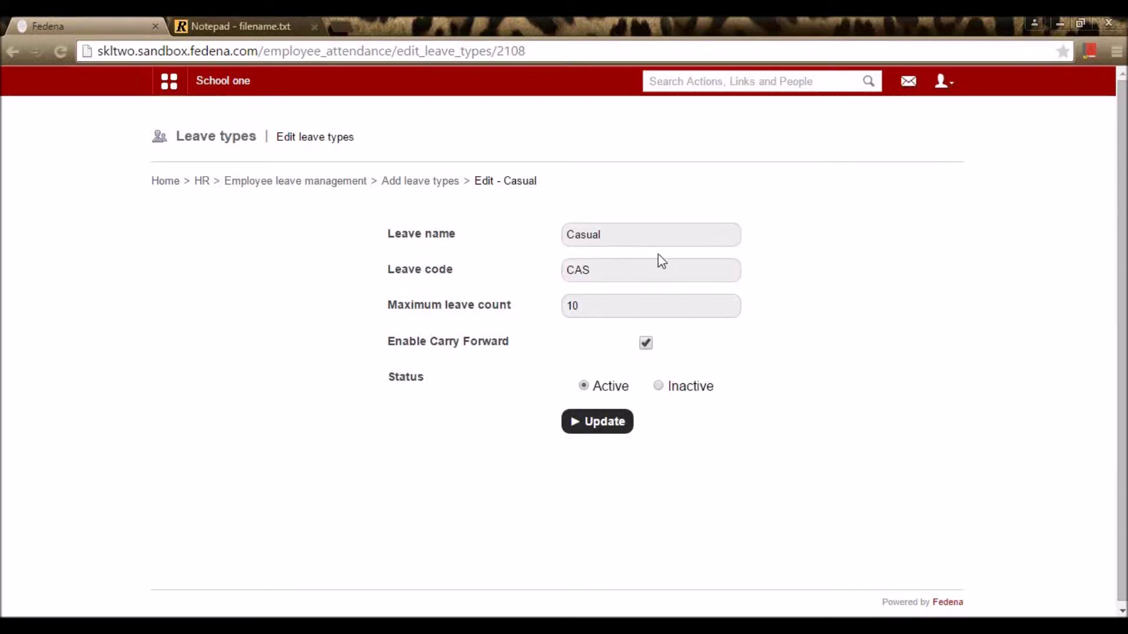
{"action": "left_click", "coordinate": [649, 345]}
{"action": "left_click", "coordinate": [611, 424]}
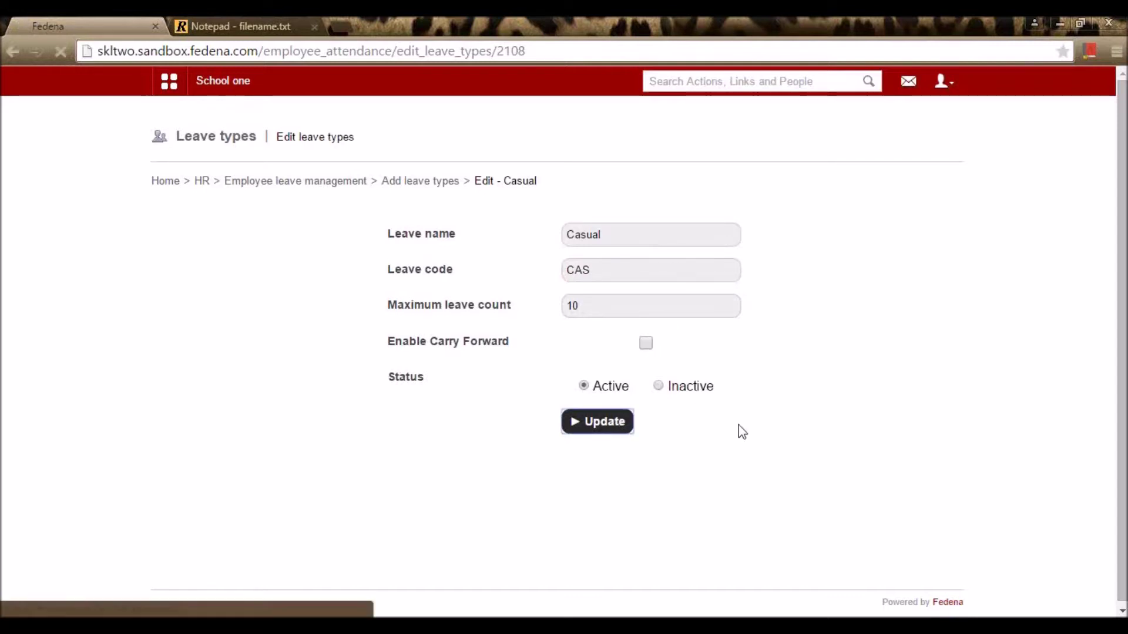
Step: Re-save the Maternity-MAT and Sick-SCK leave types with their existing settings
{"action": "scroll", "coordinate": [876, 458], "scroll_direction": "down", "scroll_amount": 3}
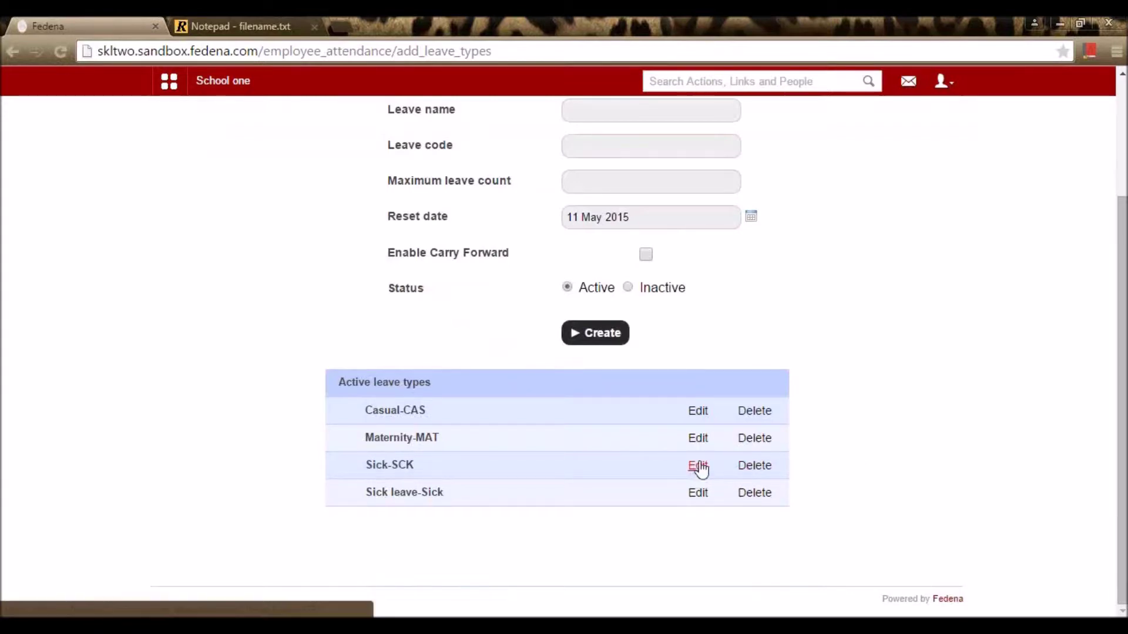
{"action": "left_click", "coordinate": [699, 439]}
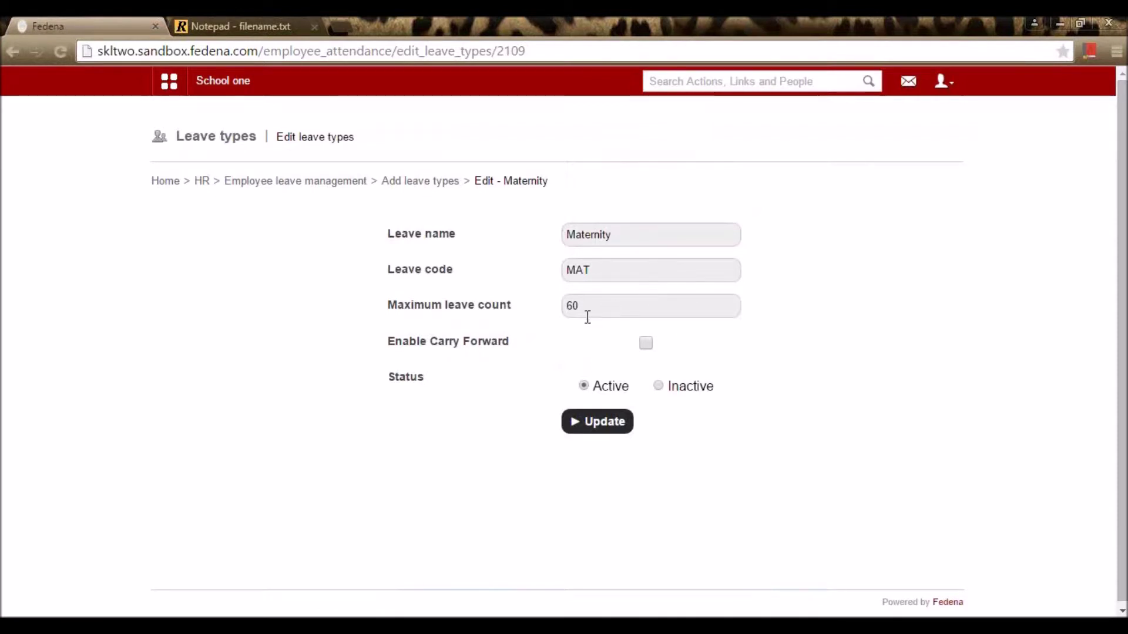
{"action": "left_click", "coordinate": [582, 434]}
{"action": "scroll", "coordinate": [690, 447], "scroll_direction": "down", "scroll_amount": 3}
{"action": "left_click", "coordinate": [705, 469]}
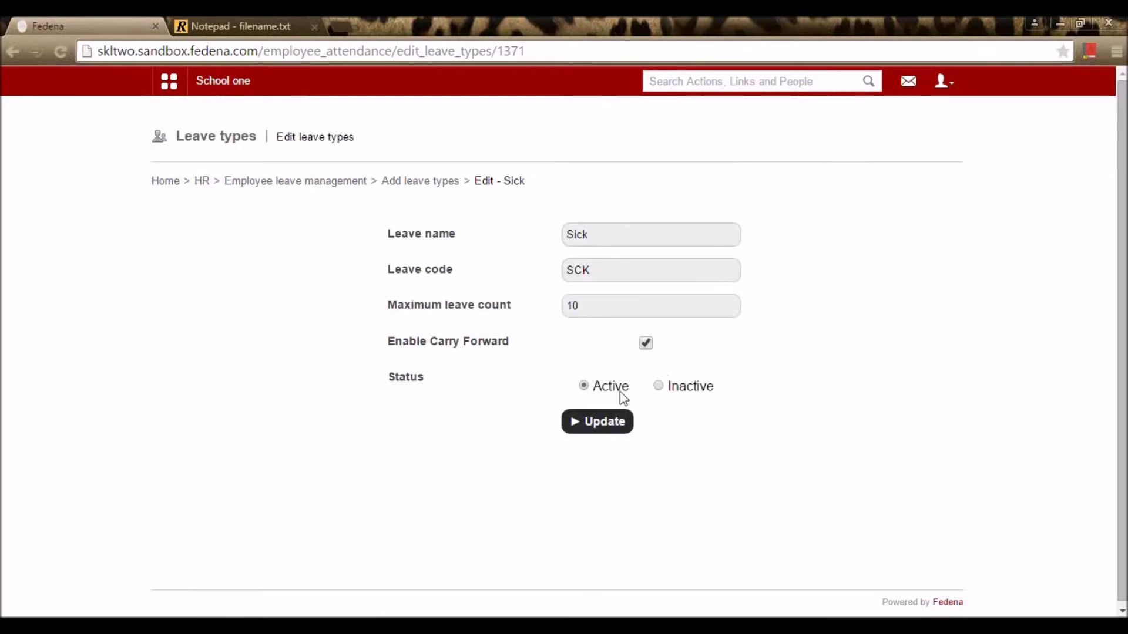
{"action": "left_click", "coordinate": [599, 423]}
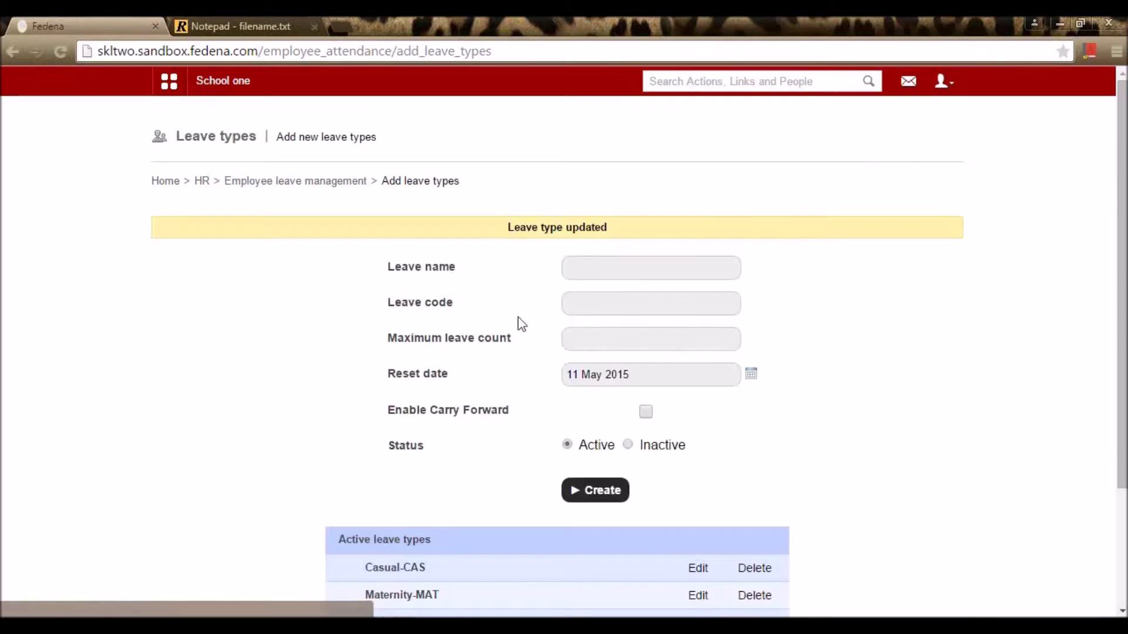
{"action": "scroll", "coordinate": [403, 196], "scroll_direction": "down", "scroll_amount": 3}
{"action": "scroll", "coordinate": [414, 213], "scroll_direction": "up", "scroll_amount": 3}
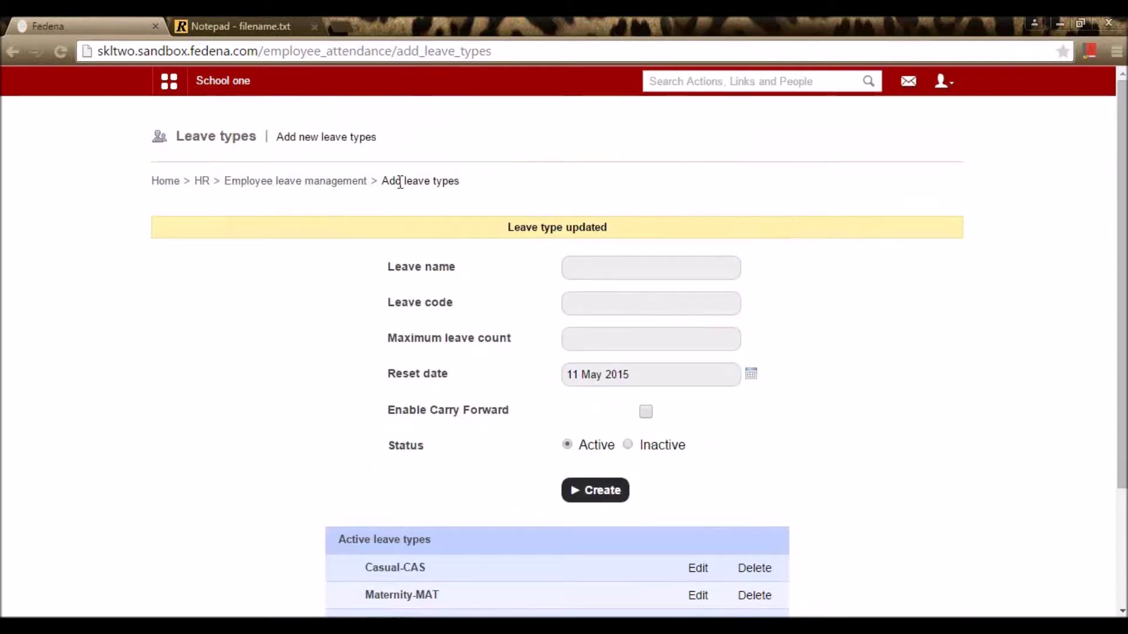
Step: Open the Attendance register and show the Mathematics department's May 2015 grid
{"action": "left_click", "coordinate": [348, 183]}
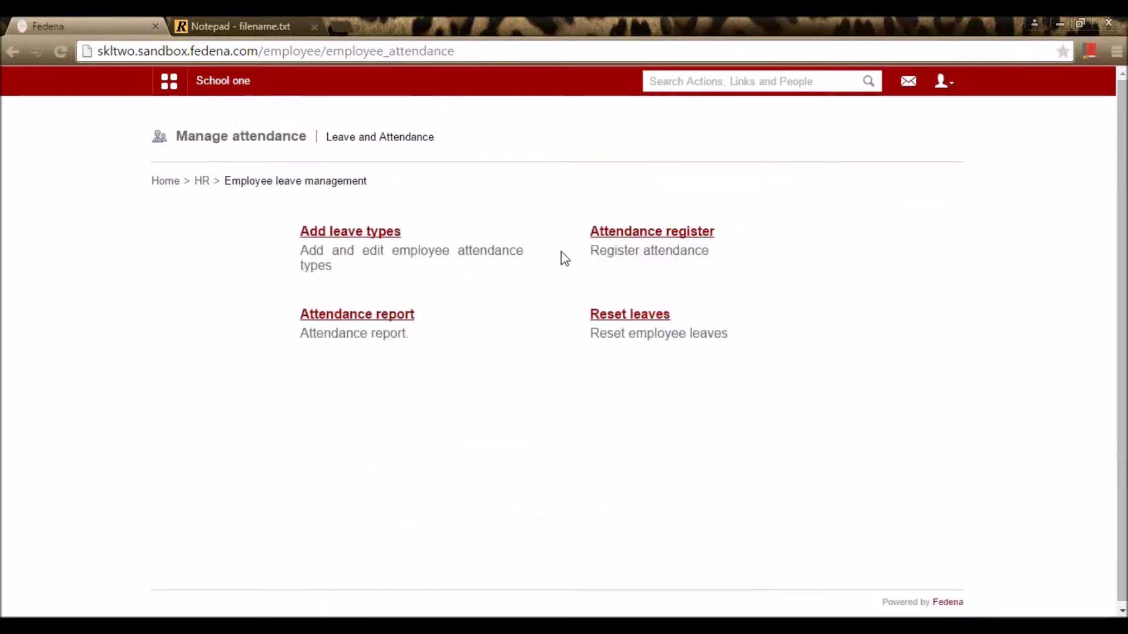
{"action": "left_click", "coordinate": [640, 239]}
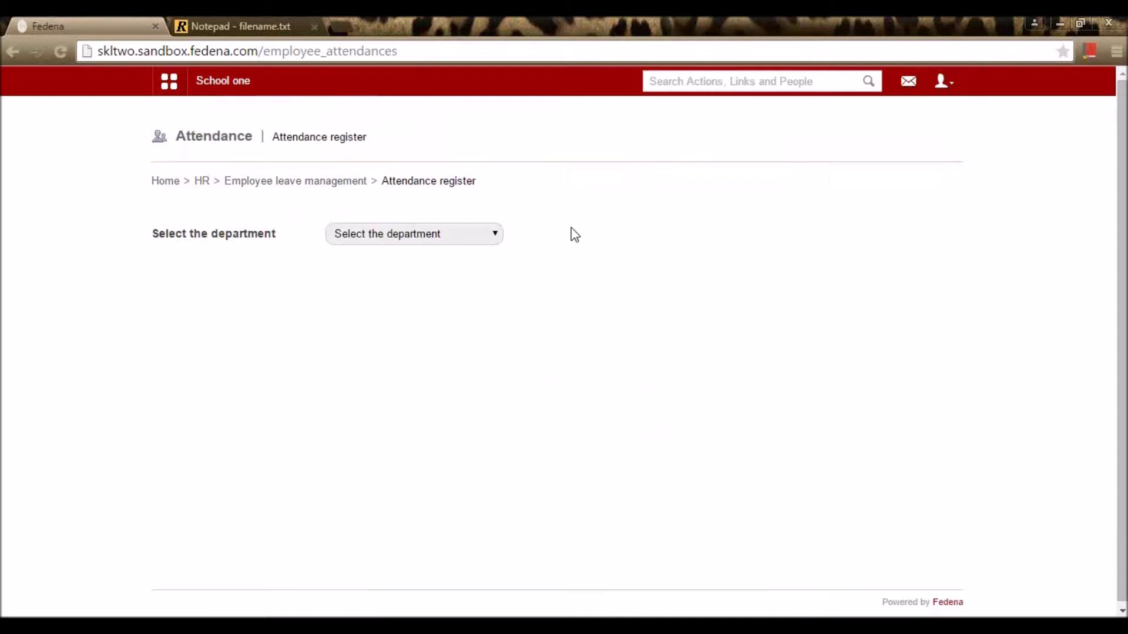
{"action": "left_click", "coordinate": [416, 237]}
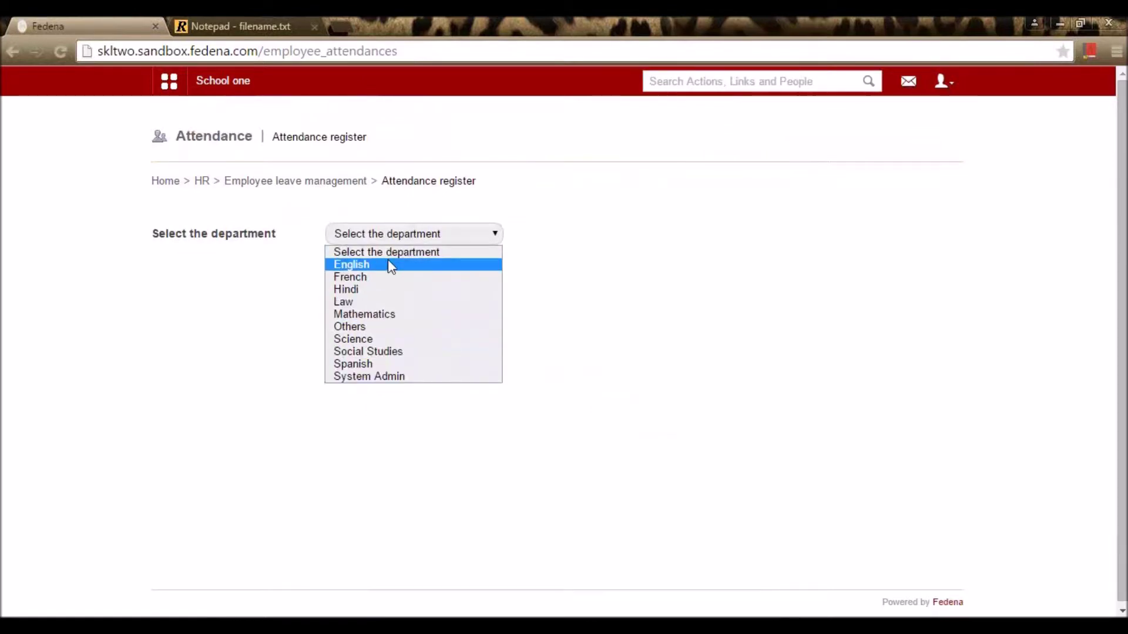
{"action": "left_click", "coordinate": [392, 316]}
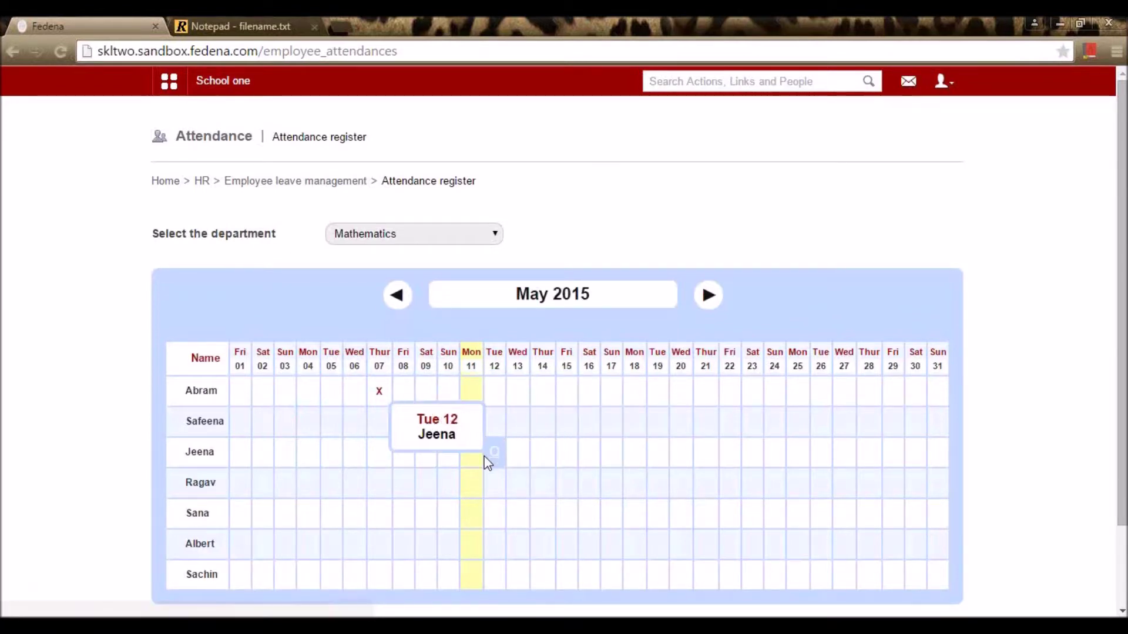
Step: Record Casual leave for a Mathematics employee on Thursday 07 May
{"action": "left_click", "coordinate": [386, 517]}
{"action": "left_click", "coordinate": [602, 156]}
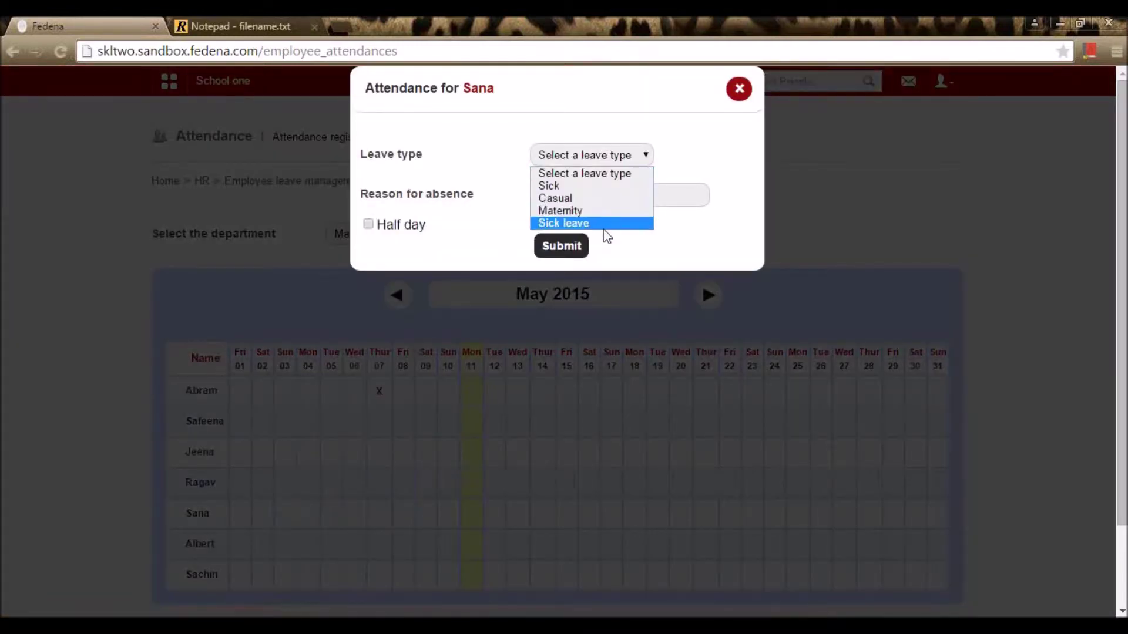
{"action": "left_click", "coordinate": [621, 198]}
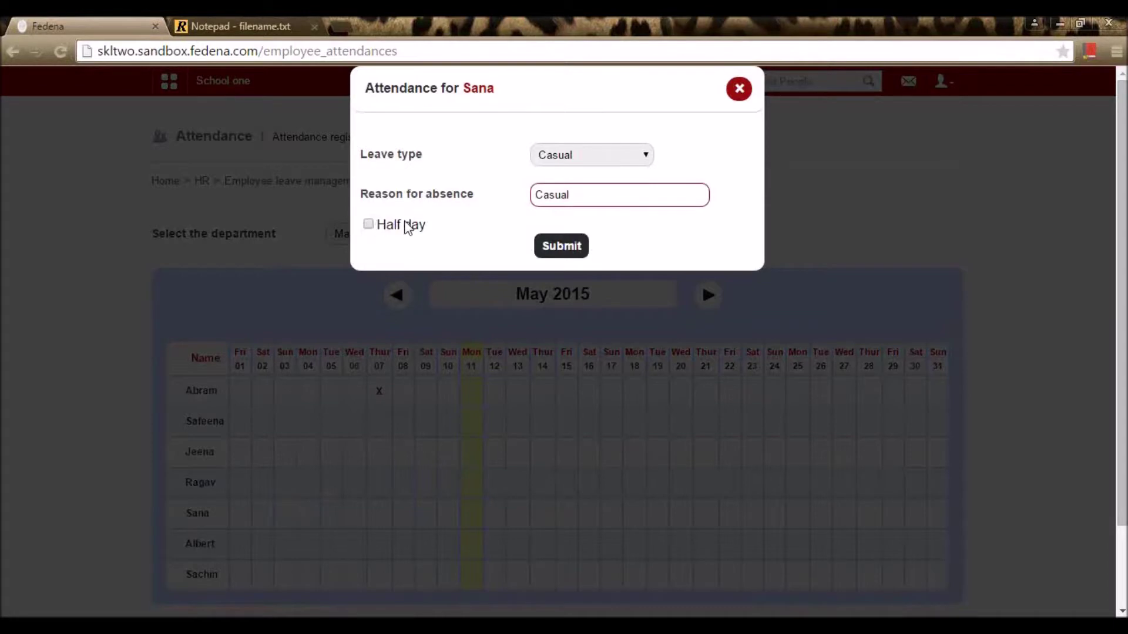
{"action": "left_click", "coordinate": [563, 251]}
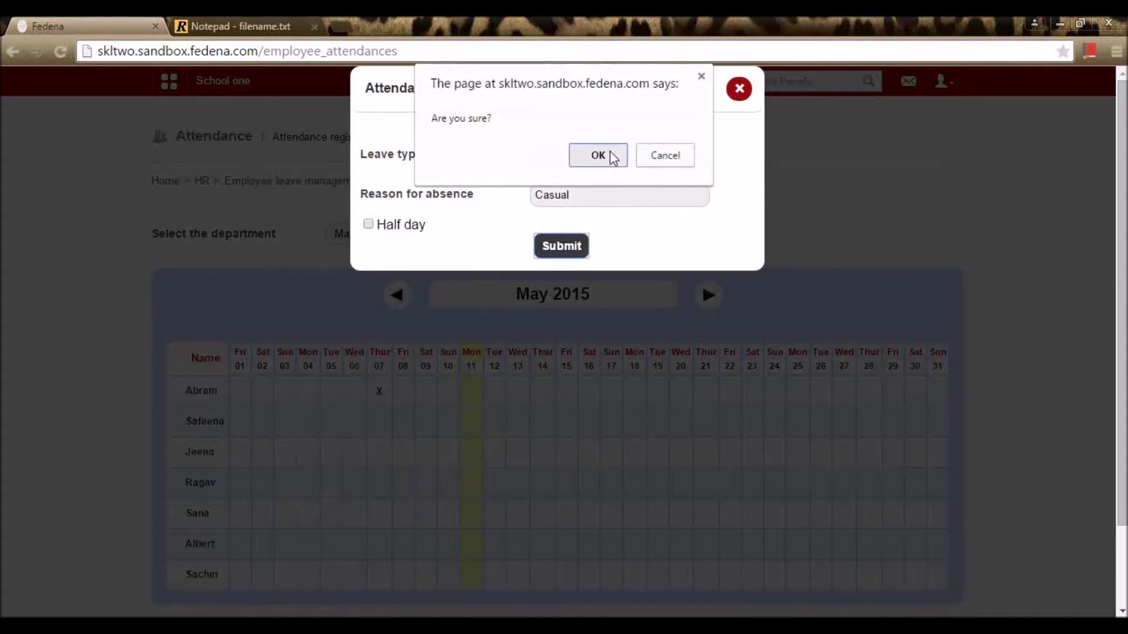
{"action": "left_click", "coordinate": [611, 158]}
Step: Record a half-day Casual leave with a reason for that employee on Monday 11 May
{"action": "scroll", "coordinate": [449, 305], "scroll_direction": "down", "scroll_amount": 2}
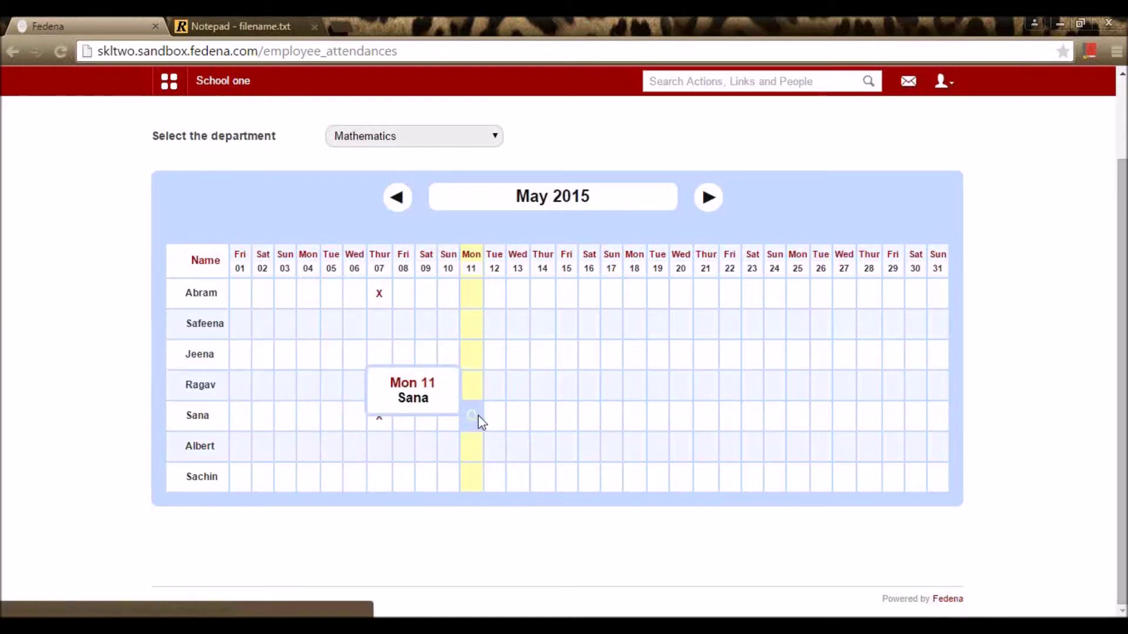
{"action": "left_click", "coordinate": [478, 415]}
{"action": "left_click", "coordinate": [581, 155]}
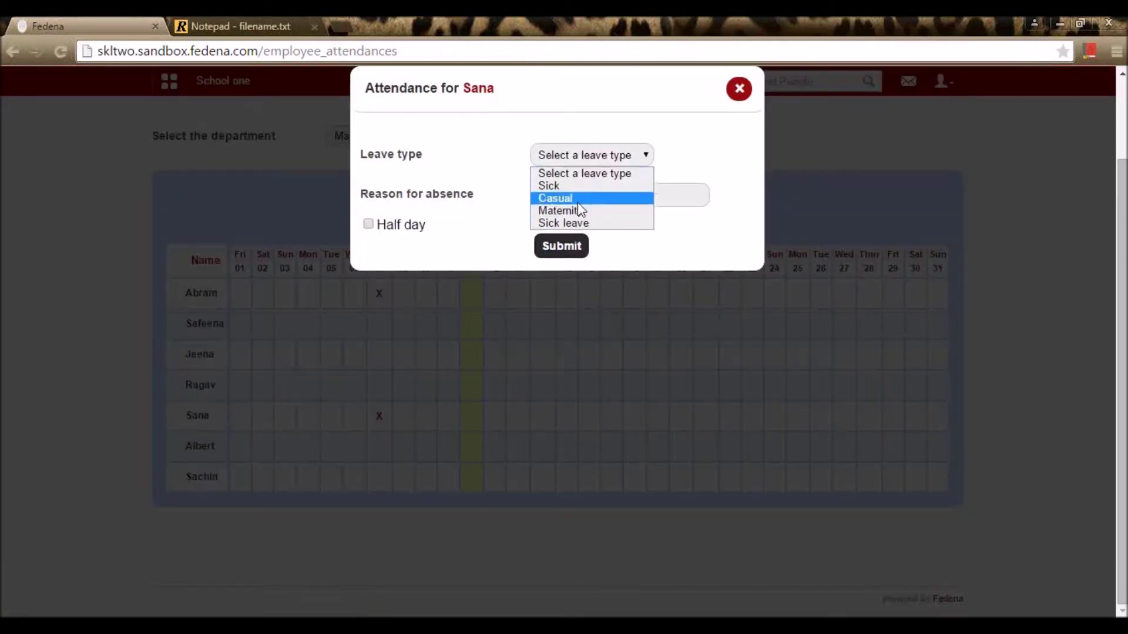
{"action": "left_click", "coordinate": [578, 202]}
{"action": "left_click", "coordinate": [570, 200]}
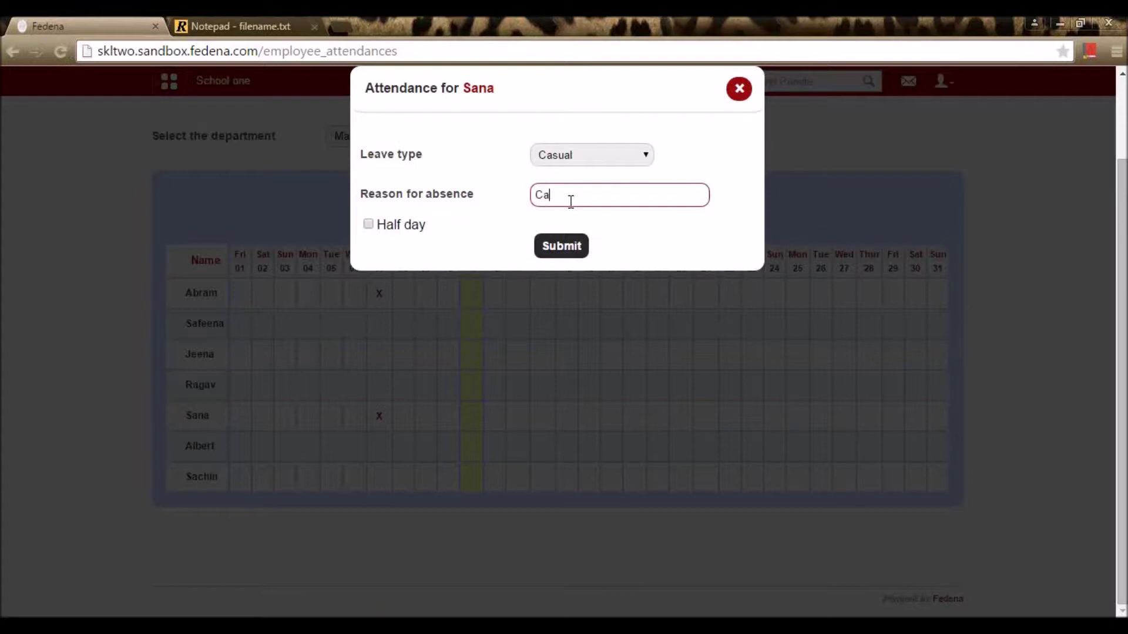
{"action": "key", "text": "Tab"}
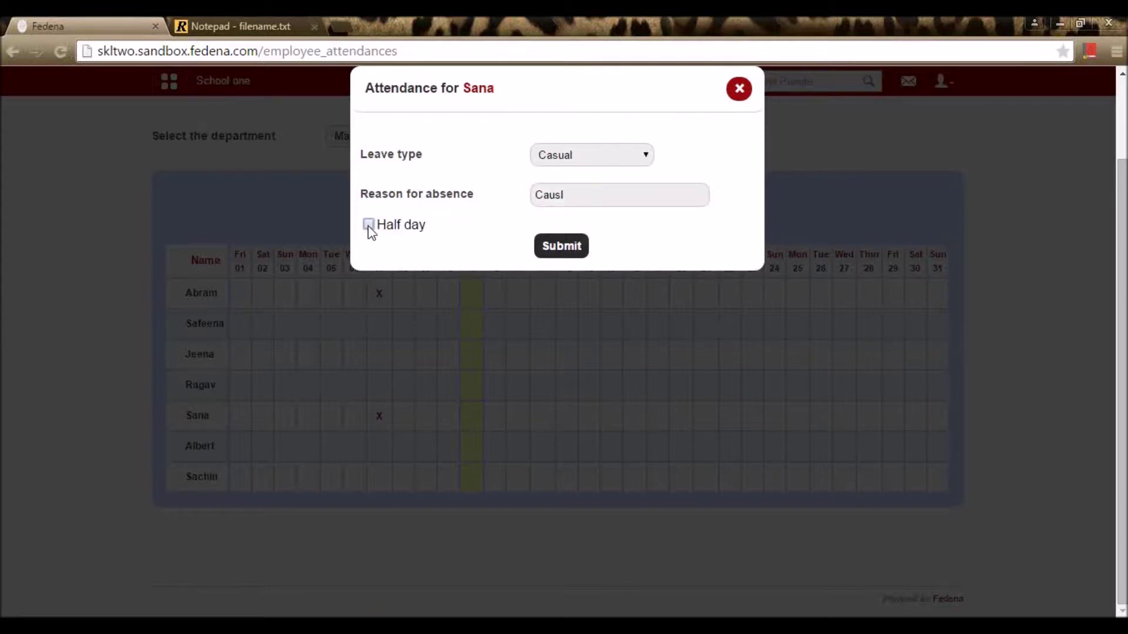
{"action": "left_click", "coordinate": [573, 244]}
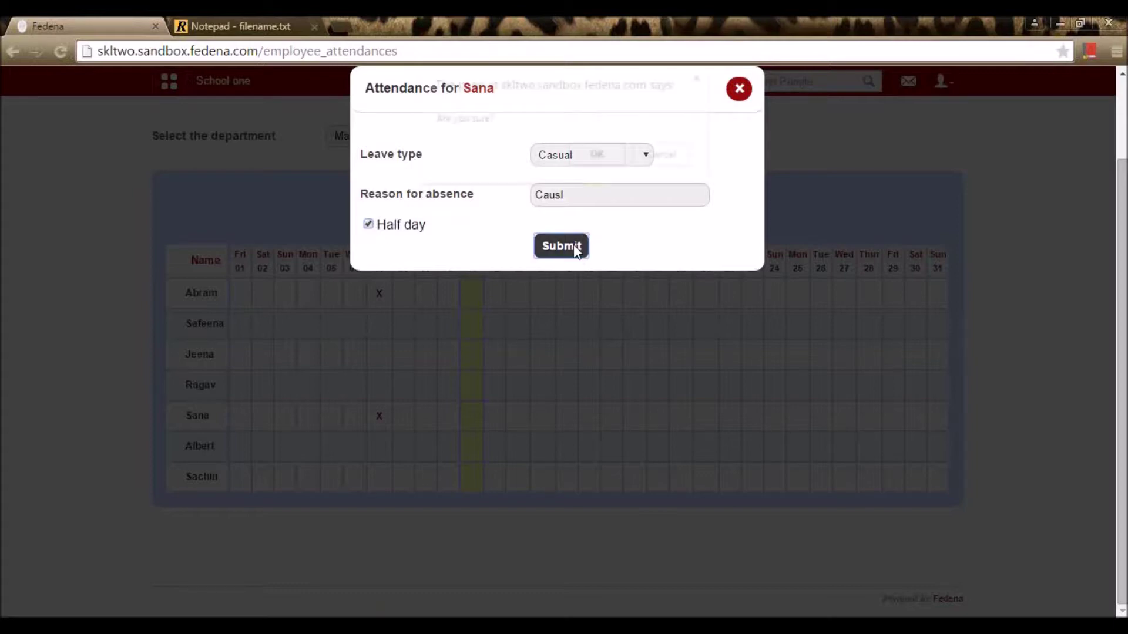
{"action": "left_click", "coordinate": [610, 160]}
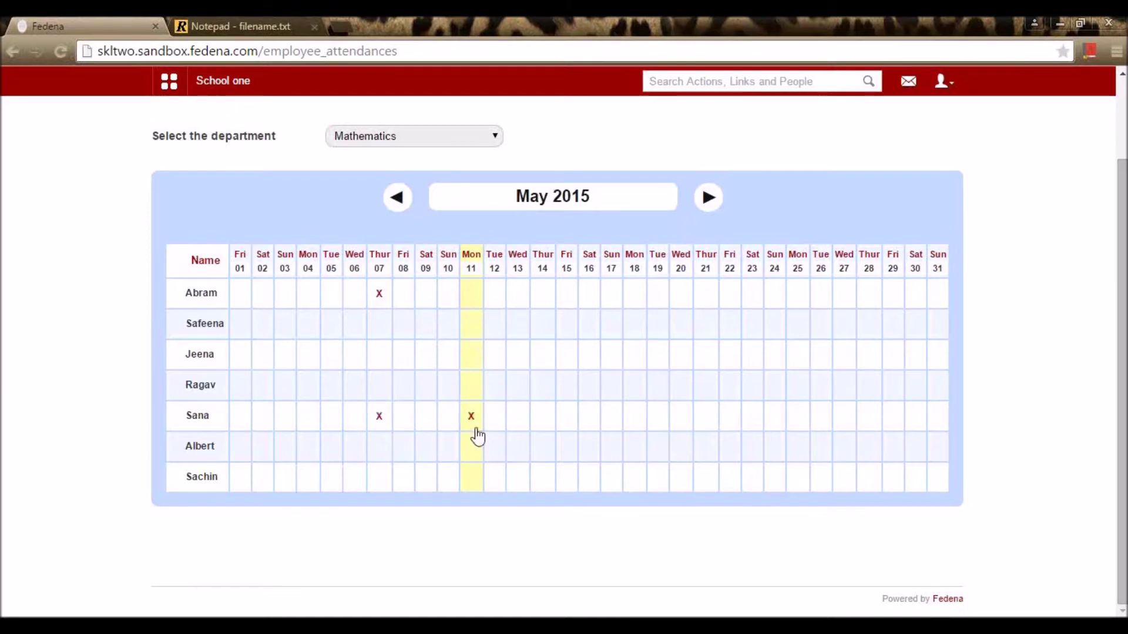
{"action": "scroll", "coordinate": [616, 429], "scroll_direction": "up", "scroll_amount": 3}
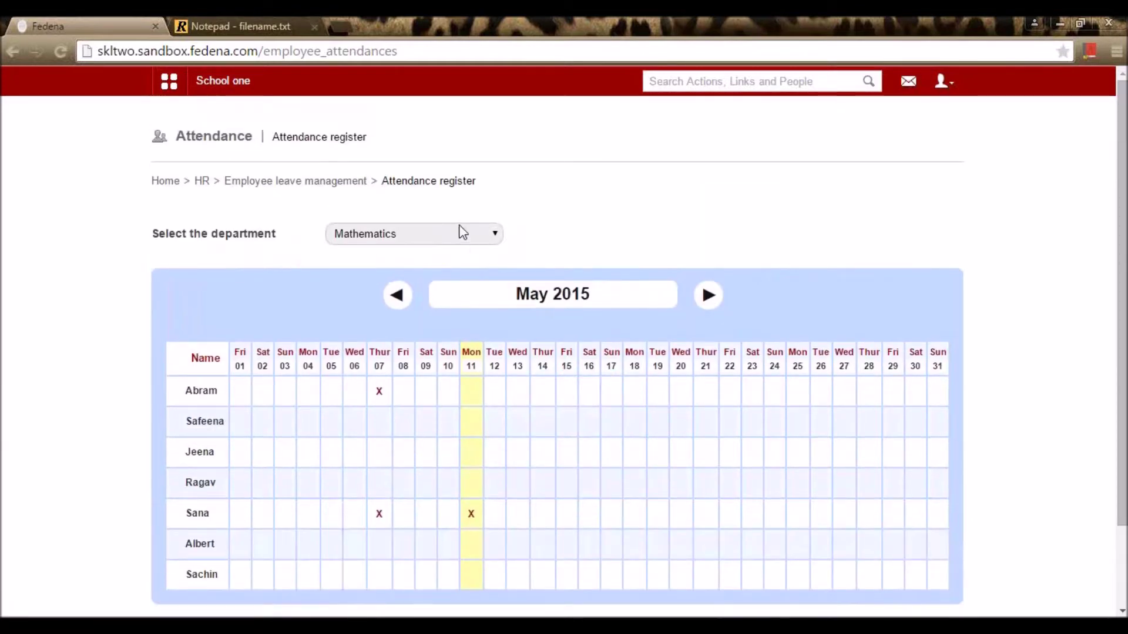
Step: Show the Mathematics department attendance report with leave counts and download it as PDF
{"action": "left_click", "coordinate": [461, 233]}
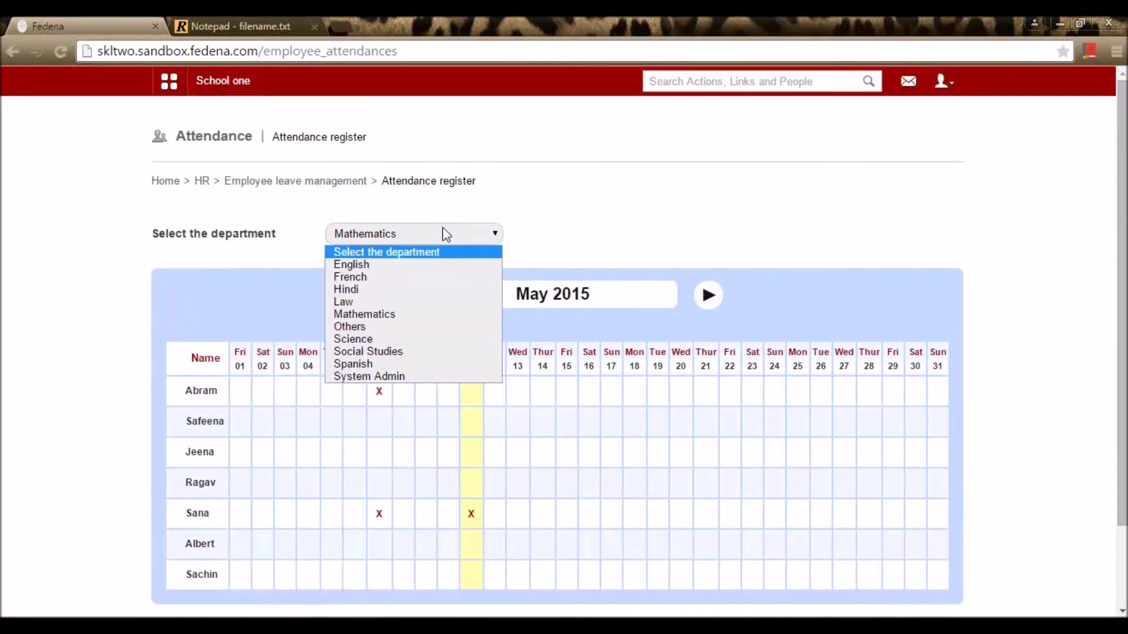
{"action": "left_click", "coordinate": [583, 195]}
{"action": "left_click", "coordinate": [364, 182]}
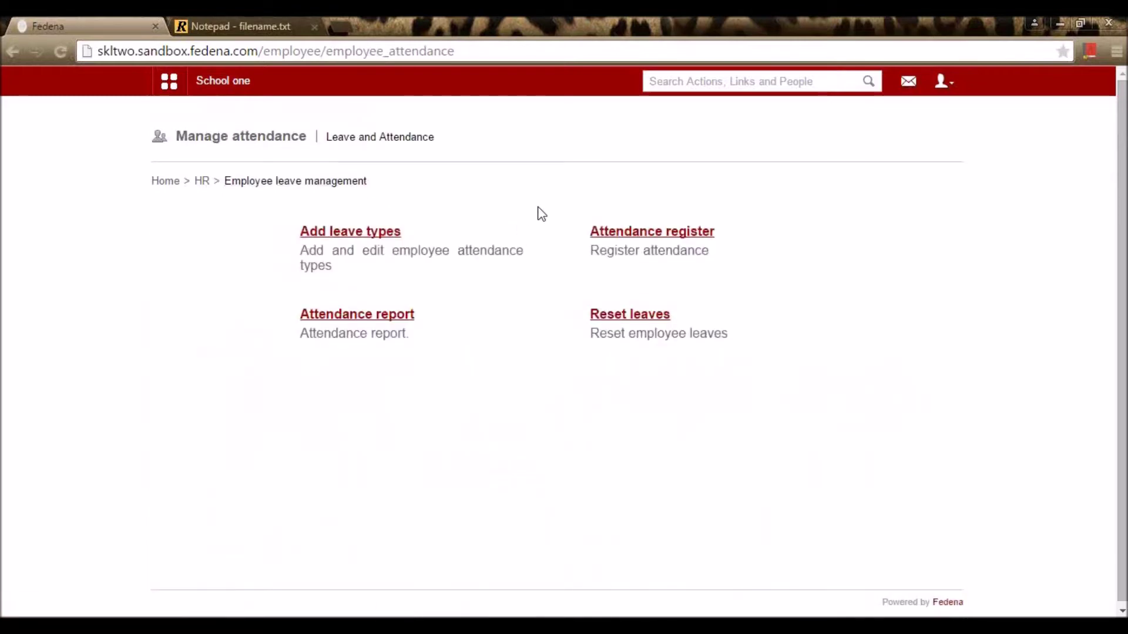
{"action": "left_click", "coordinate": [376, 315]}
{"action": "left_click", "coordinate": [566, 234]}
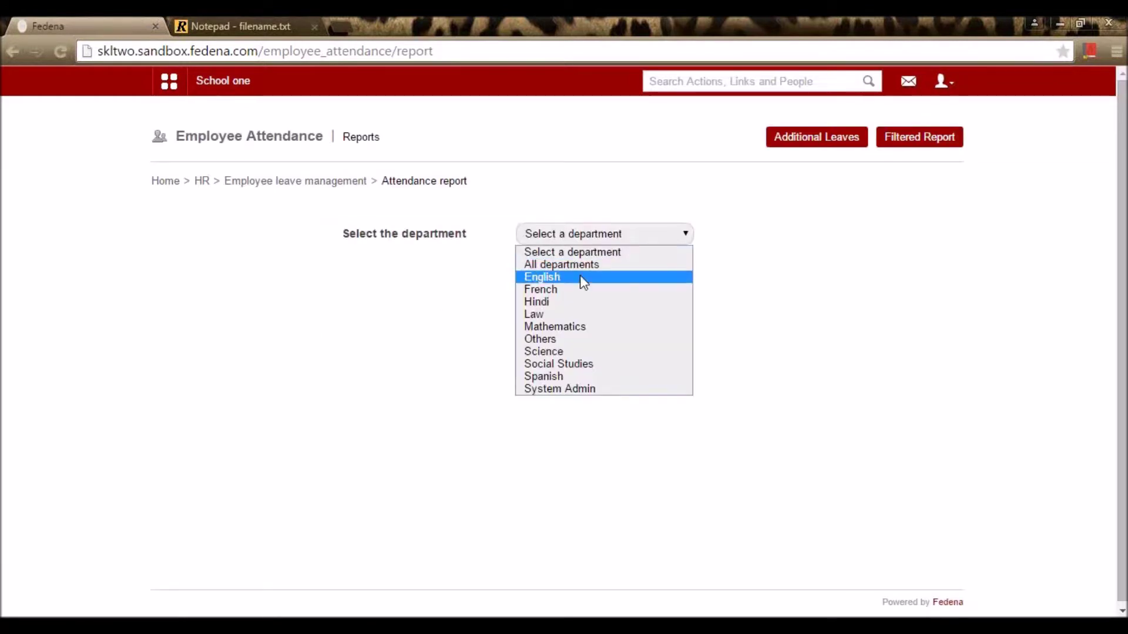
{"action": "left_click", "coordinate": [563, 328]}
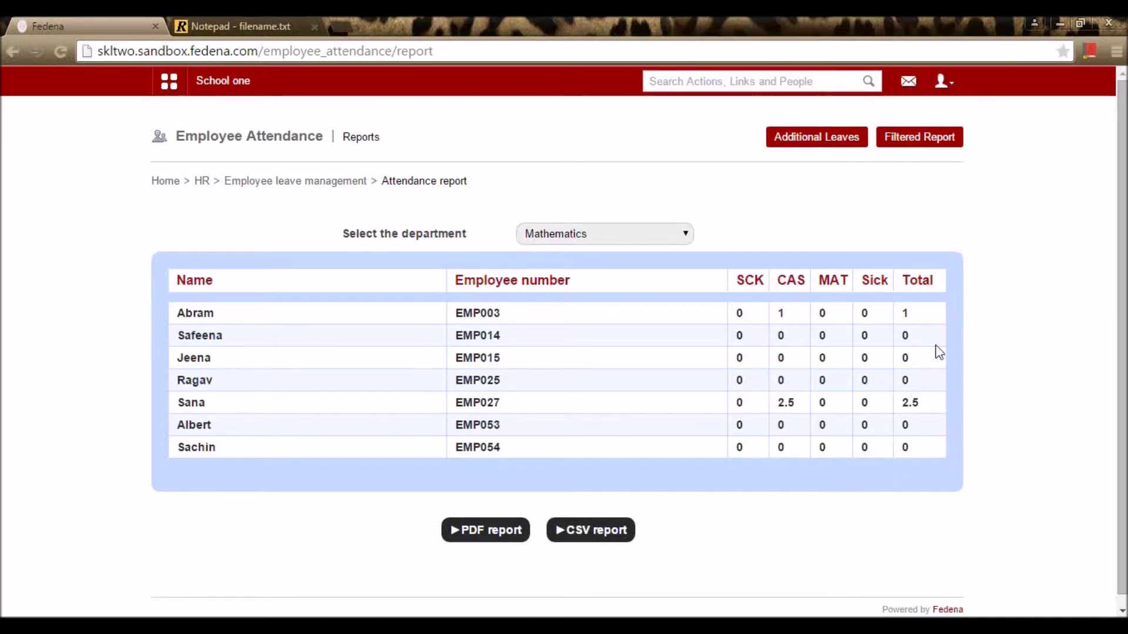
{"action": "scroll", "coordinate": [602, 279], "scroll_direction": "down", "scroll_amount": 1}
{"action": "left_click", "coordinate": [508, 526]}
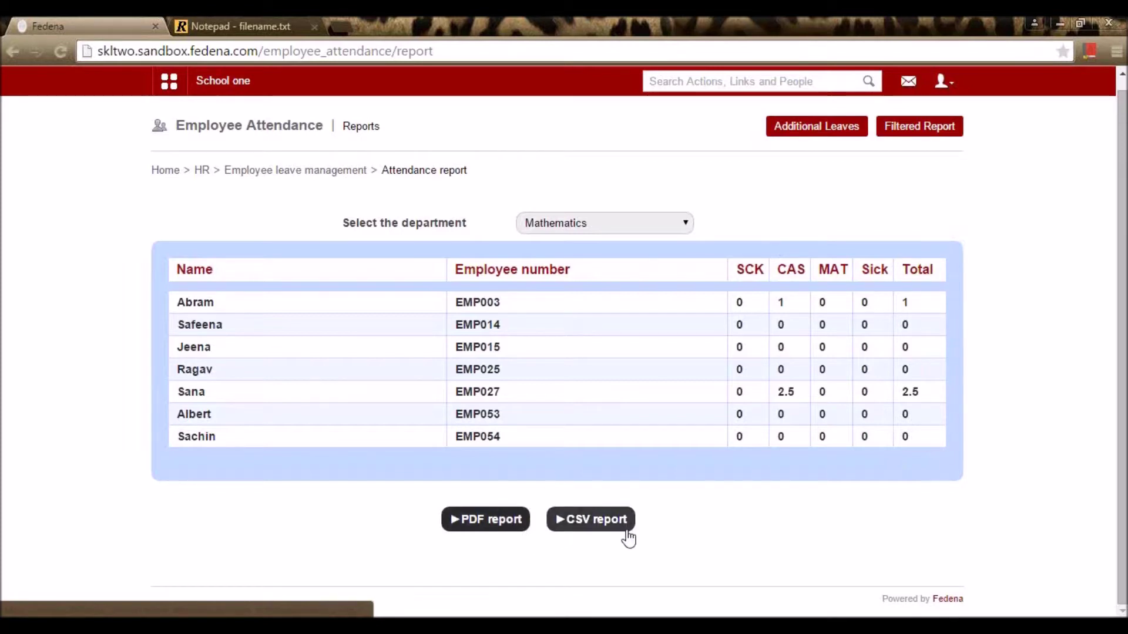
Step: Change the automatic Leave Reset Period from 12 to 4 months and save the settings
{"action": "left_click", "coordinate": [358, 171]}
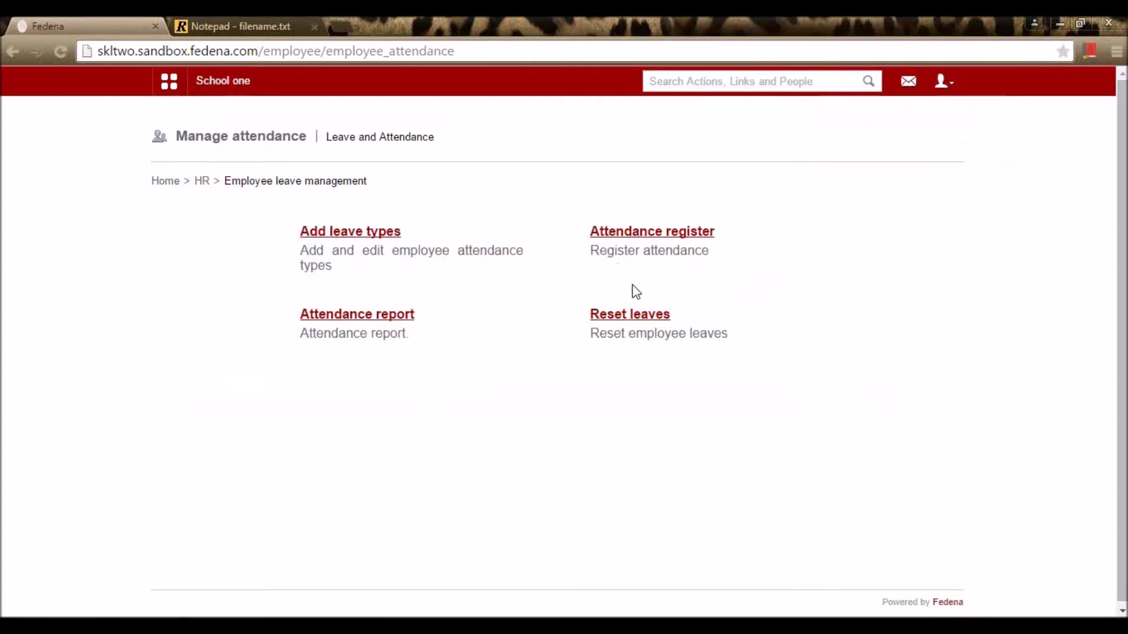
{"action": "left_click", "coordinate": [656, 320]}
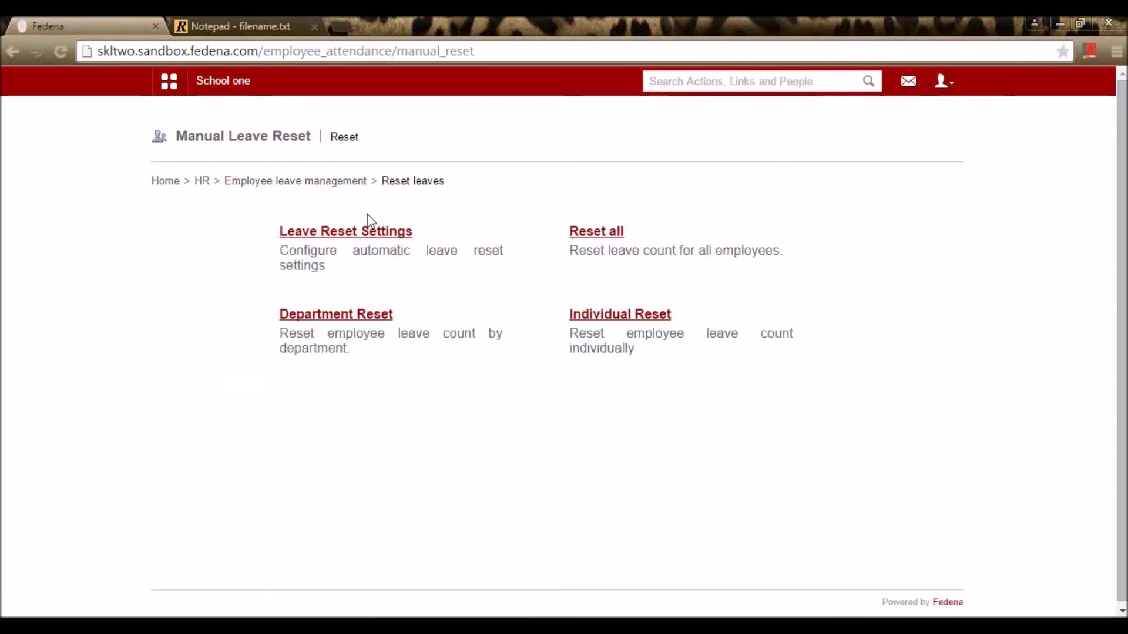
{"action": "left_click", "coordinate": [381, 237]}
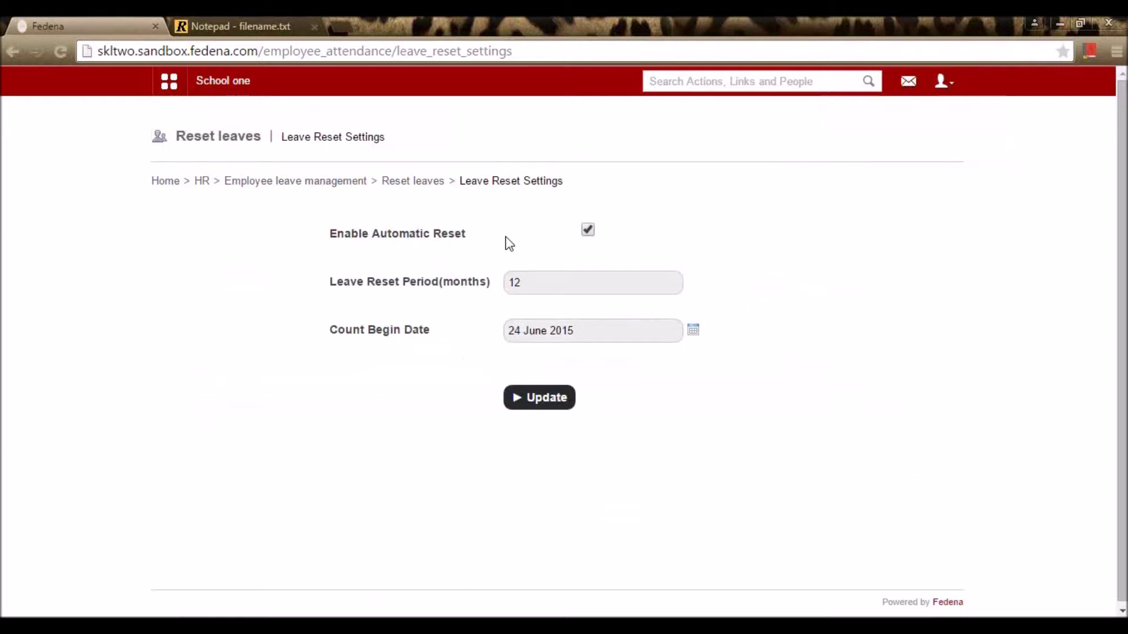
{"action": "left_click_drag", "start_coordinate": [536, 279], "coordinate": [496, 292]}
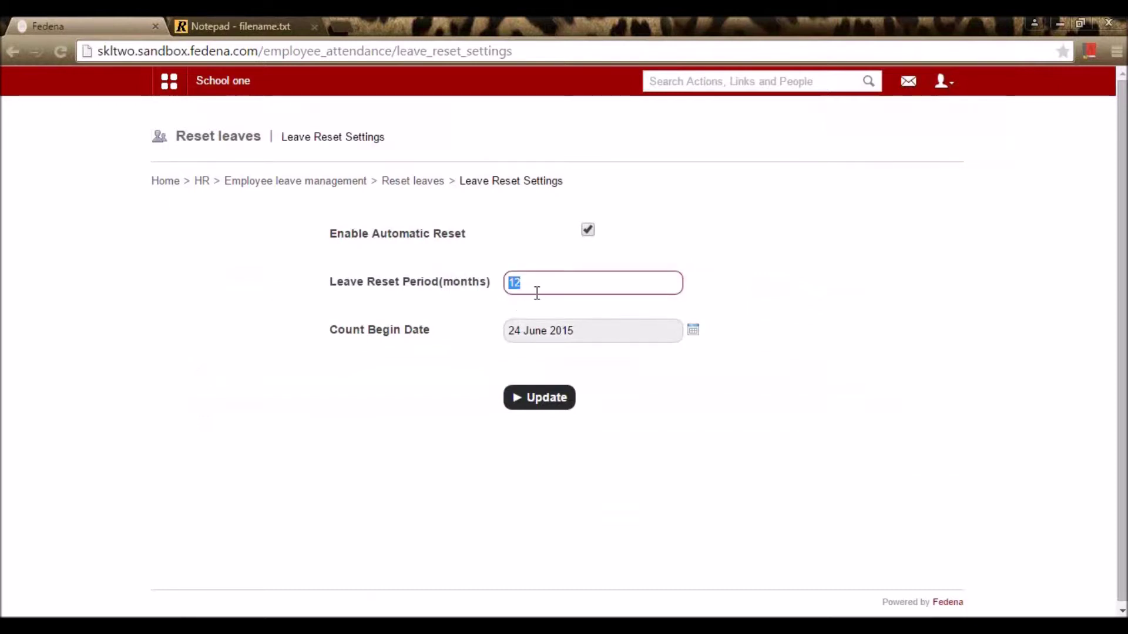
{"action": "left_click", "coordinate": [769, 250]}
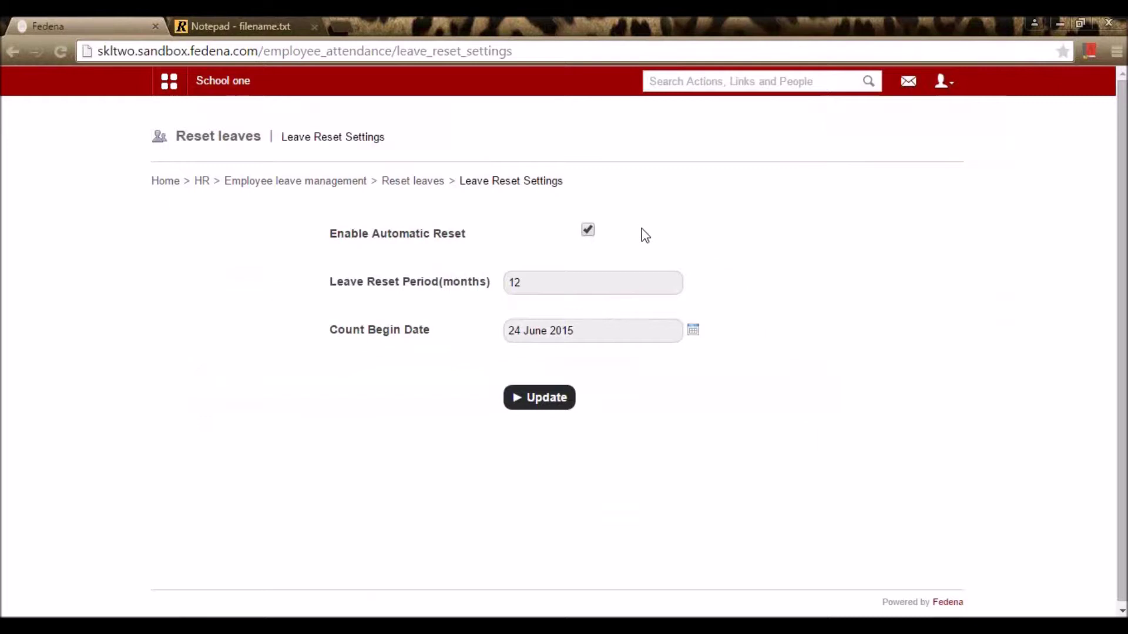
{"action": "left_click", "coordinate": [541, 279]}
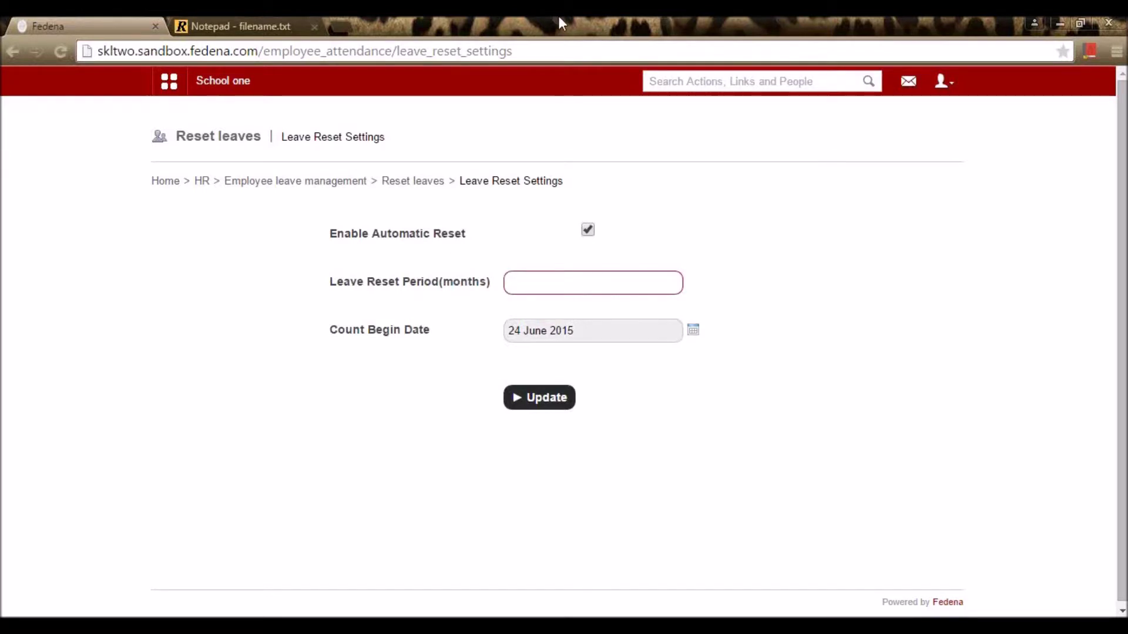
{"action": "type", "text": "4"}
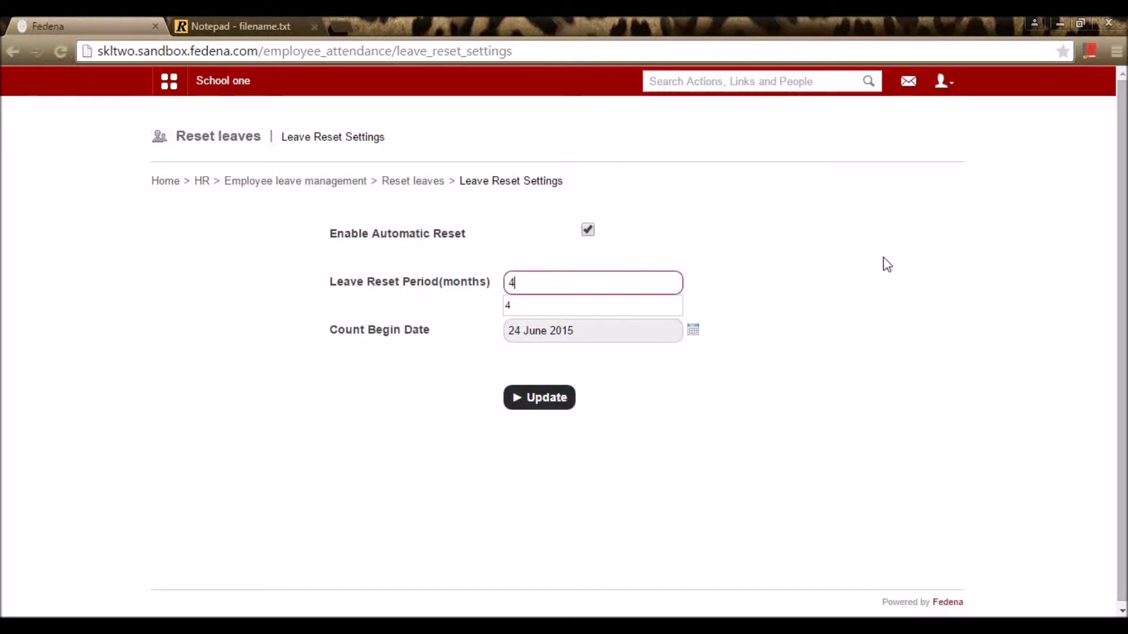
{"action": "left_click", "coordinate": [884, 267]}
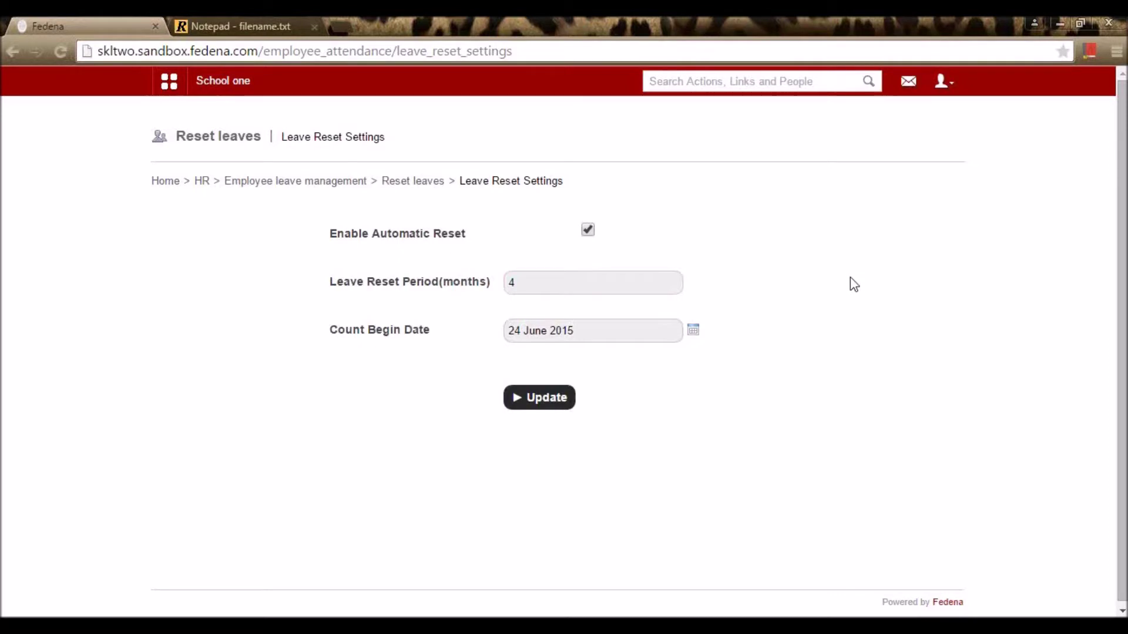
{"action": "left_click", "coordinate": [629, 284]}
{"action": "left_click", "coordinate": [848, 321]}
{"action": "left_click", "coordinate": [550, 404]}
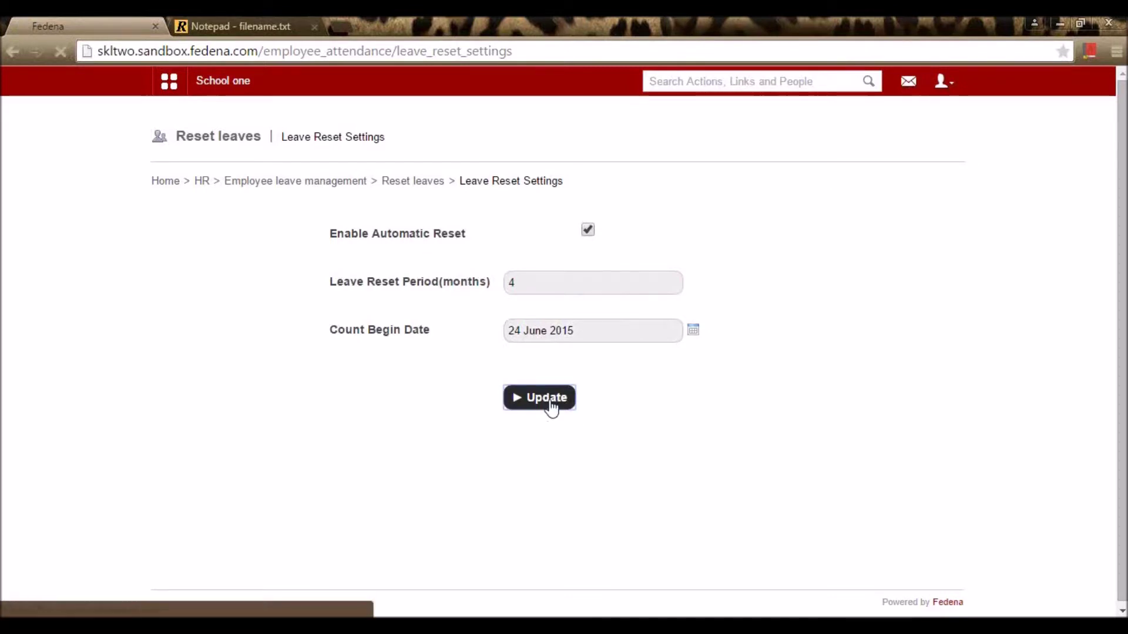
{"action": "left_click", "coordinate": [418, 184]}
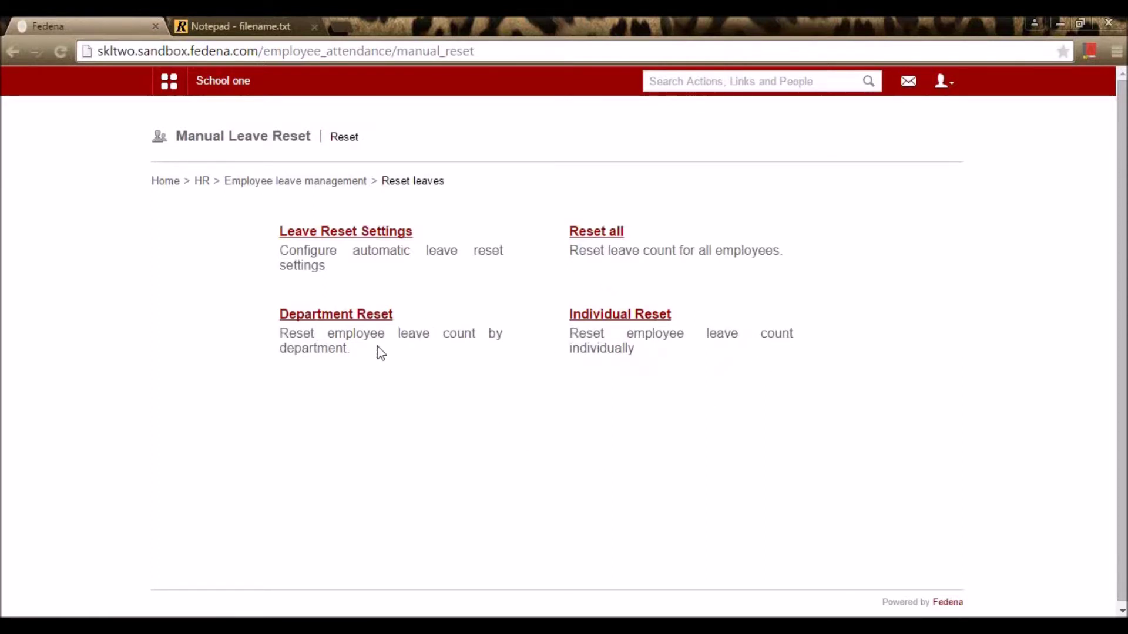
Step: Look at the individual leave reset page, then go via HR to Create payslip
{"action": "left_click", "coordinate": [644, 322]}
{"action": "left_click", "coordinate": [340, 185]}
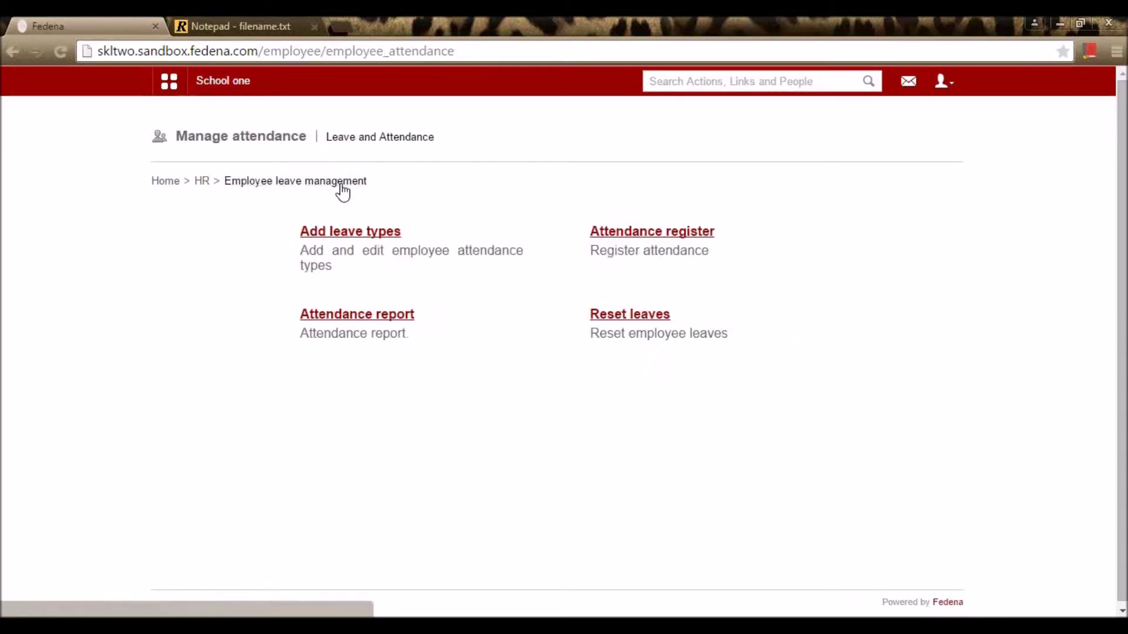
{"action": "left_click", "coordinate": [199, 183]}
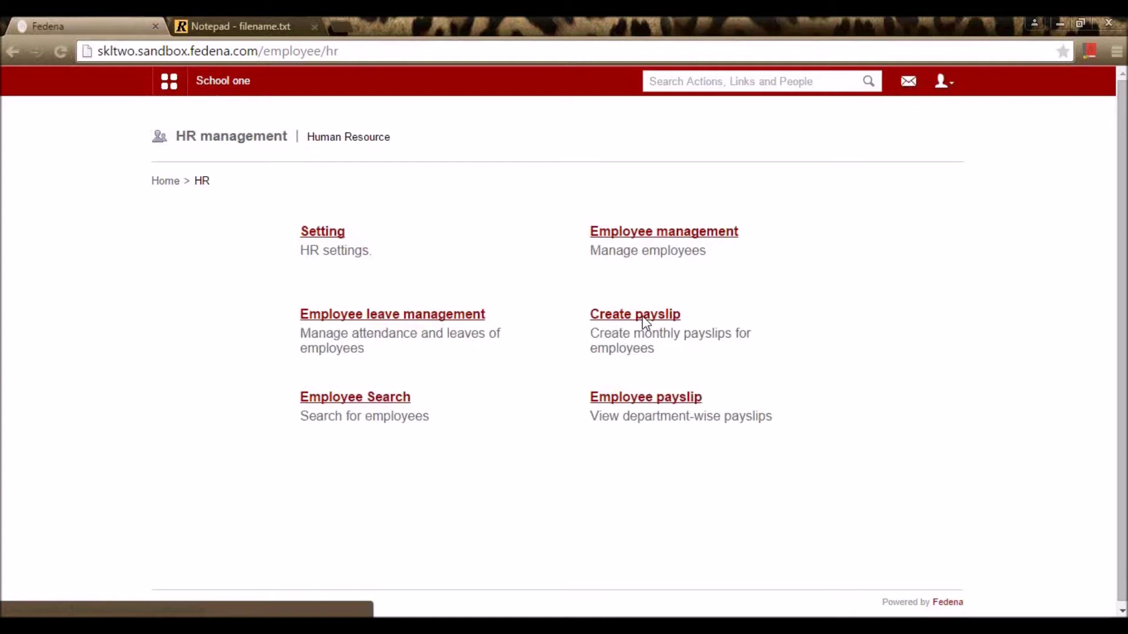
{"action": "left_click", "coordinate": [643, 316]}
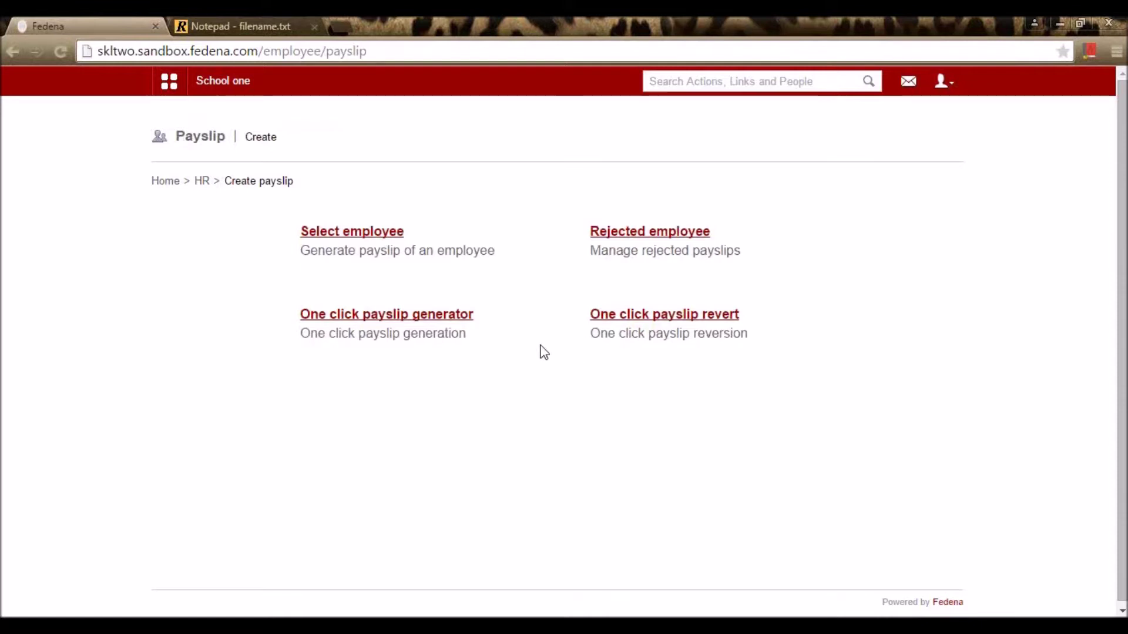
Step: Open the monthly payslip form for the French department employee
{"action": "left_click", "coordinate": [370, 236]}
{"action": "left_click", "coordinate": [378, 264]}
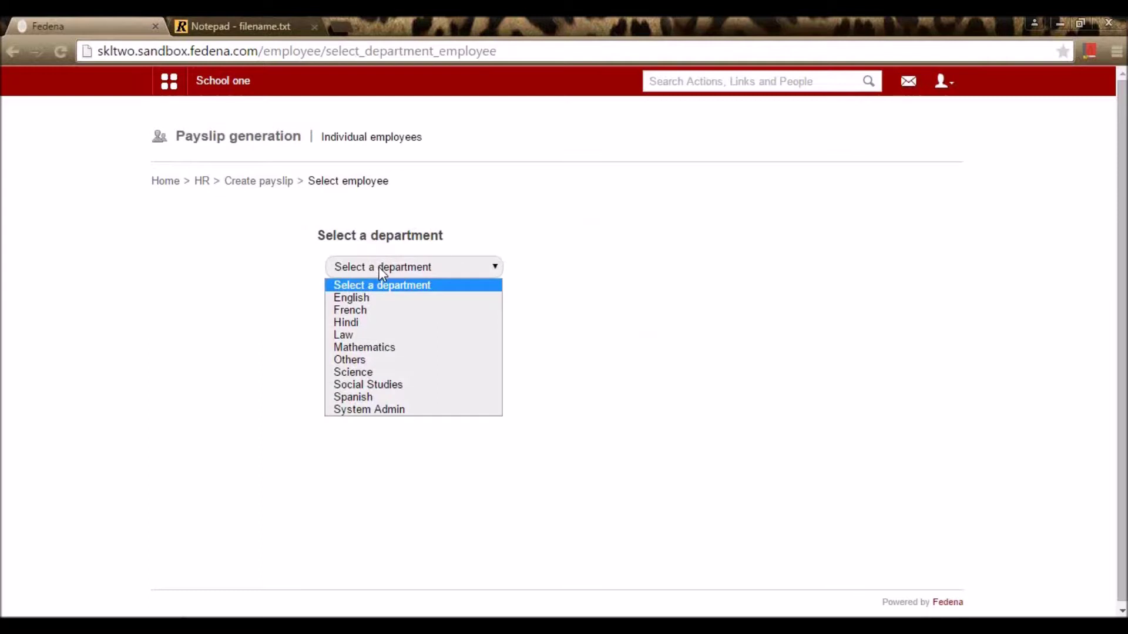
{"action": "left_click", "coordinate": [382, 309]}
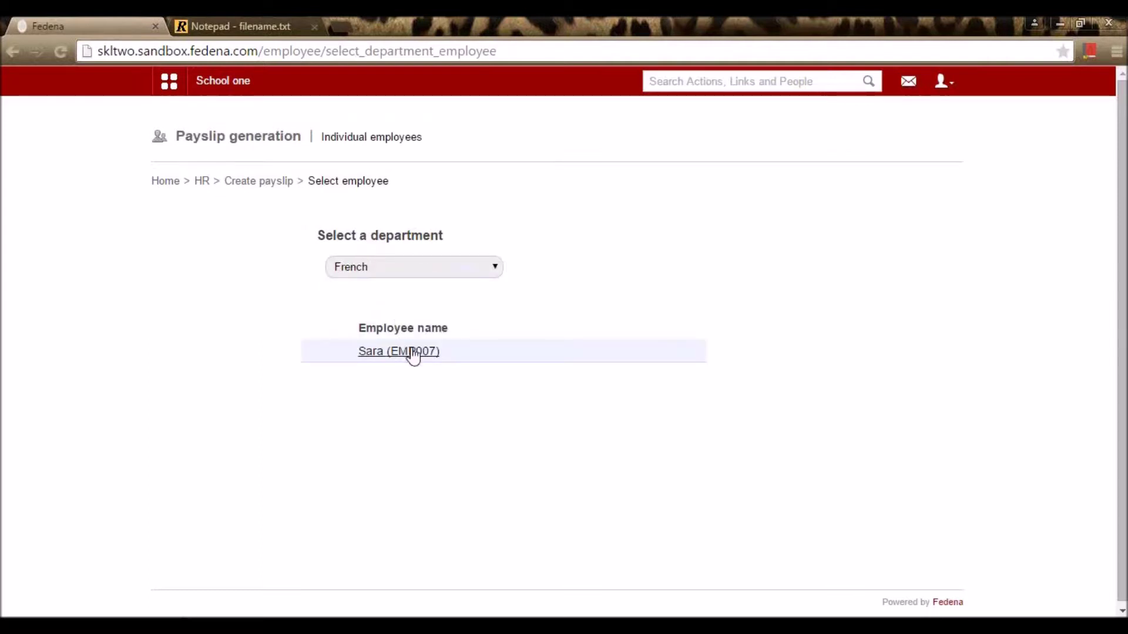
{"action": "left_click", "coordinate": [413, 351]}
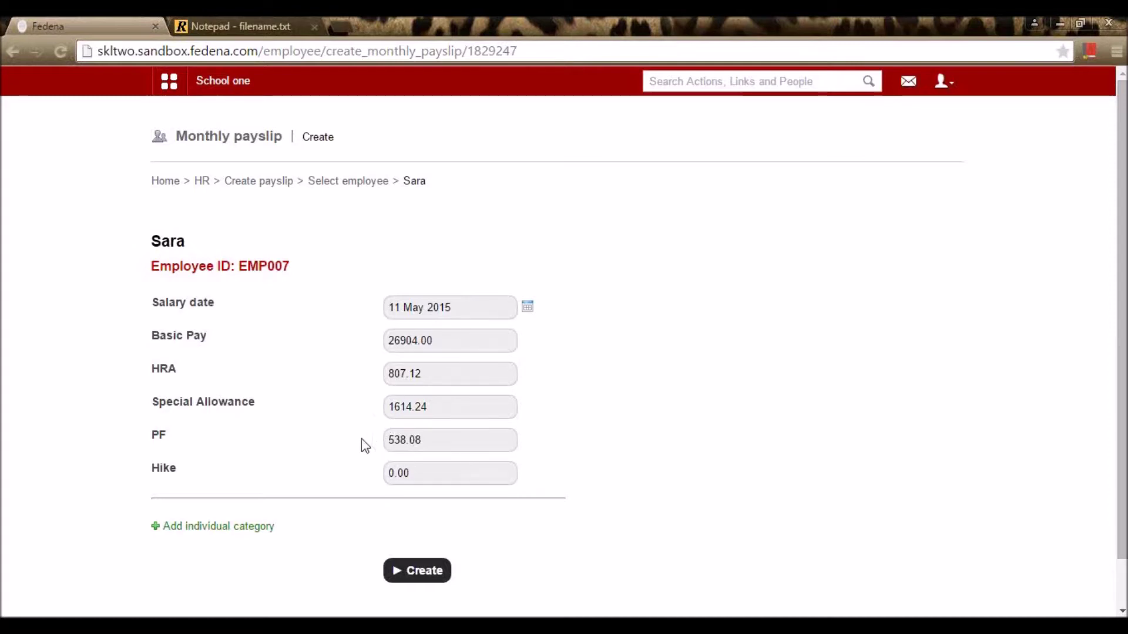
Step: Add and remove an empty individual category, then submit the already-generated May 2015 payslip
{"action": "scroll", "coordinate": [272, 433], "scroll_direction": "down", "scroll_amount": 1}
{"action": "left_click", "coordinate": [239, 474]}
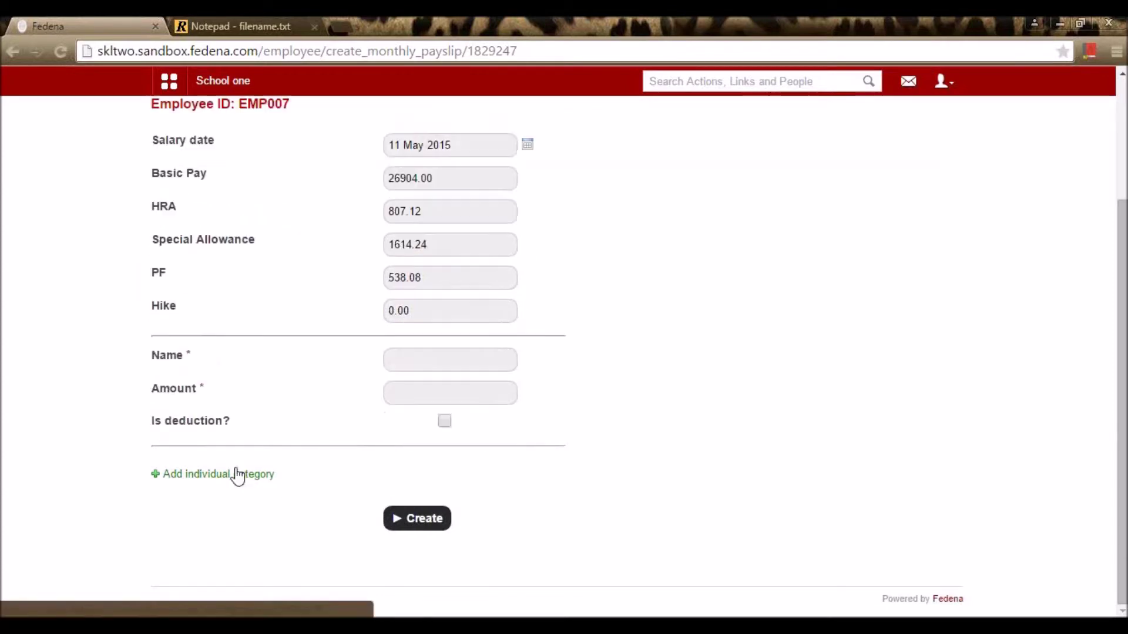
{"action": "left_click", "coordinate": [414, 355]}
{"action": "left_click", "coordinate": [433, 394]}
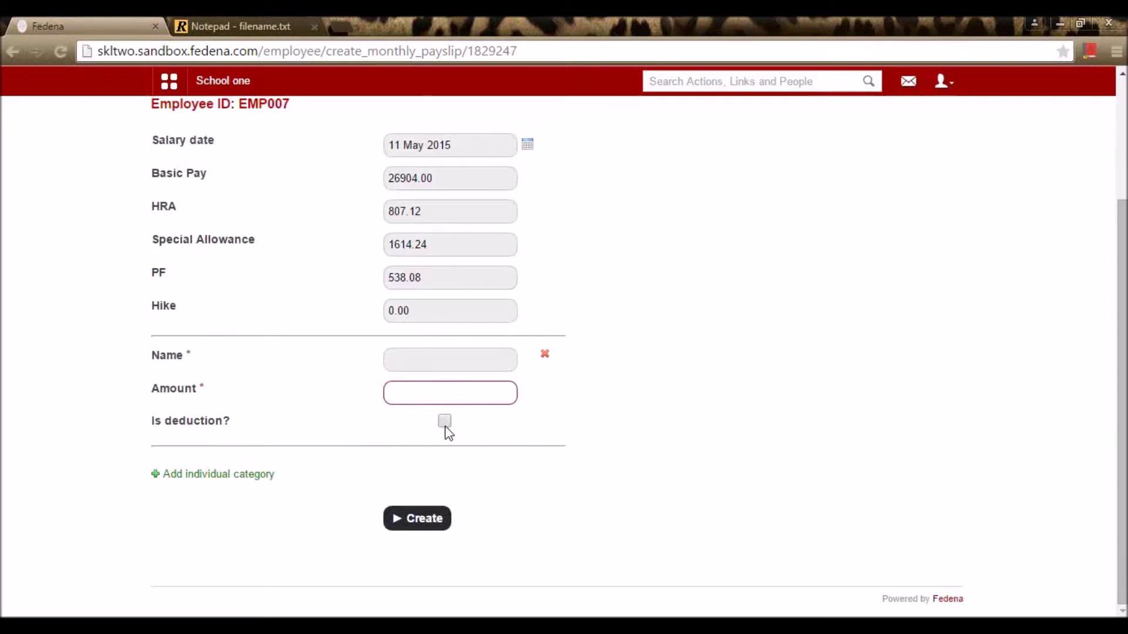
{"action": "left_click", "coordinate": [543, 354]}
{"action": "left_click", "coordinate": [438, 518]}
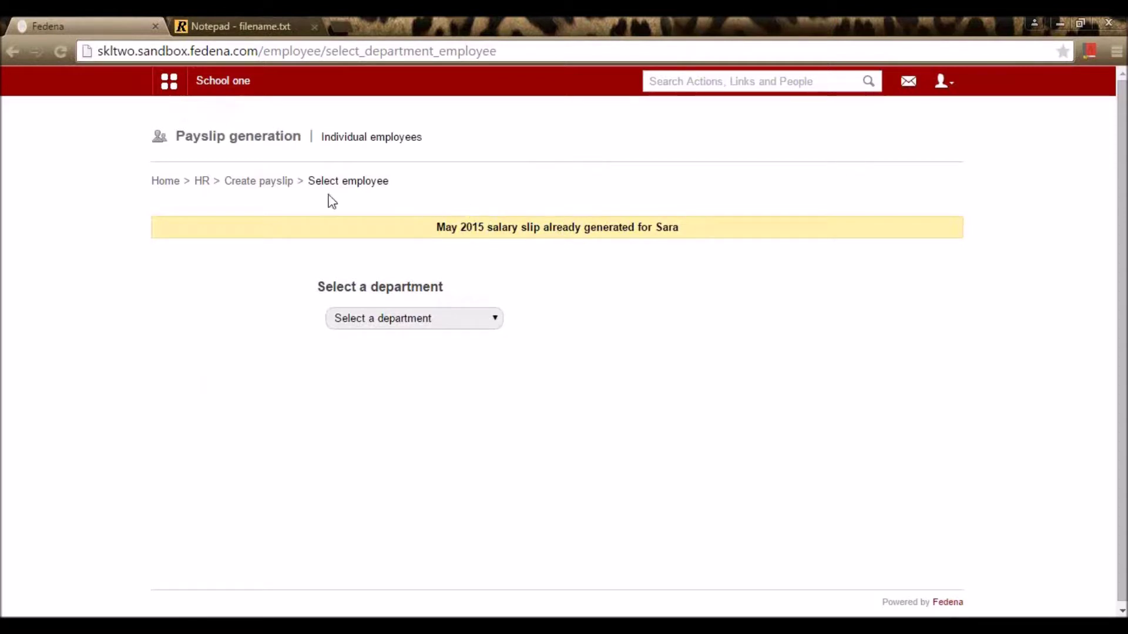
{"action": "left_click", "coordinate": [287, 192]}
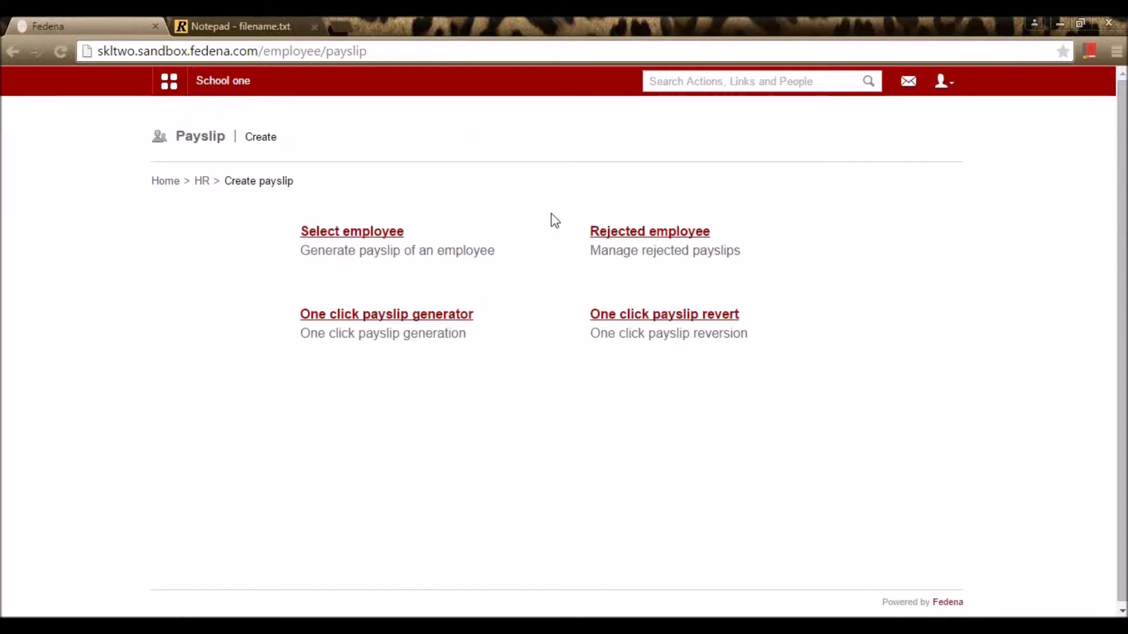
Step: Check the Rejected payslips list for the French department
{"action": "left_click", "coordinate": [626, 243]}
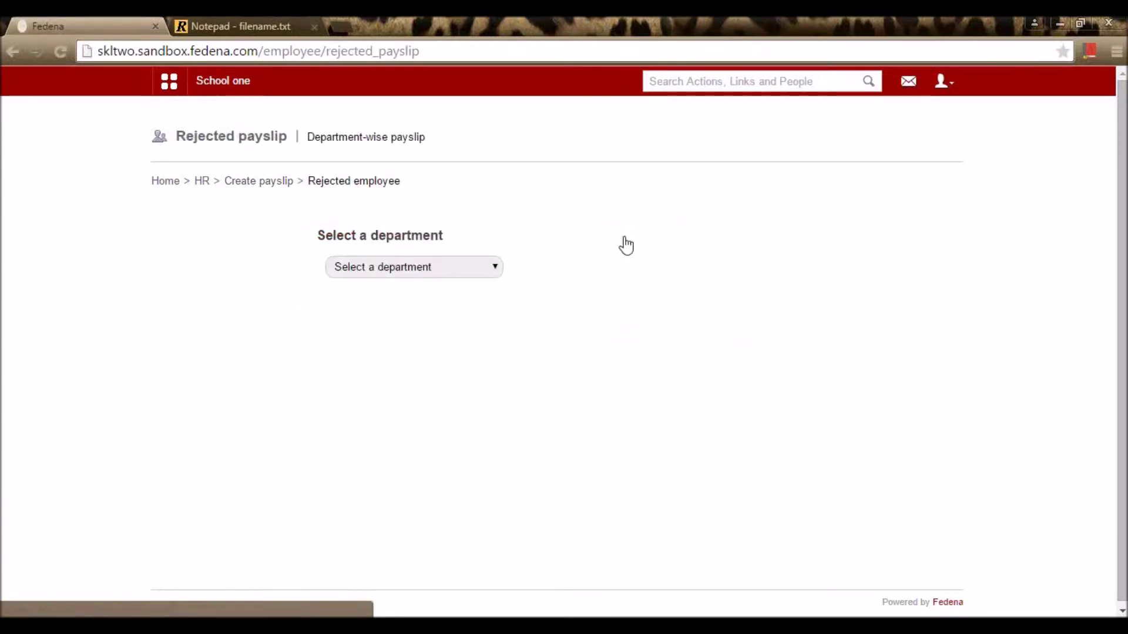
{"action": "left_click", "coordinate": [430, 271]}
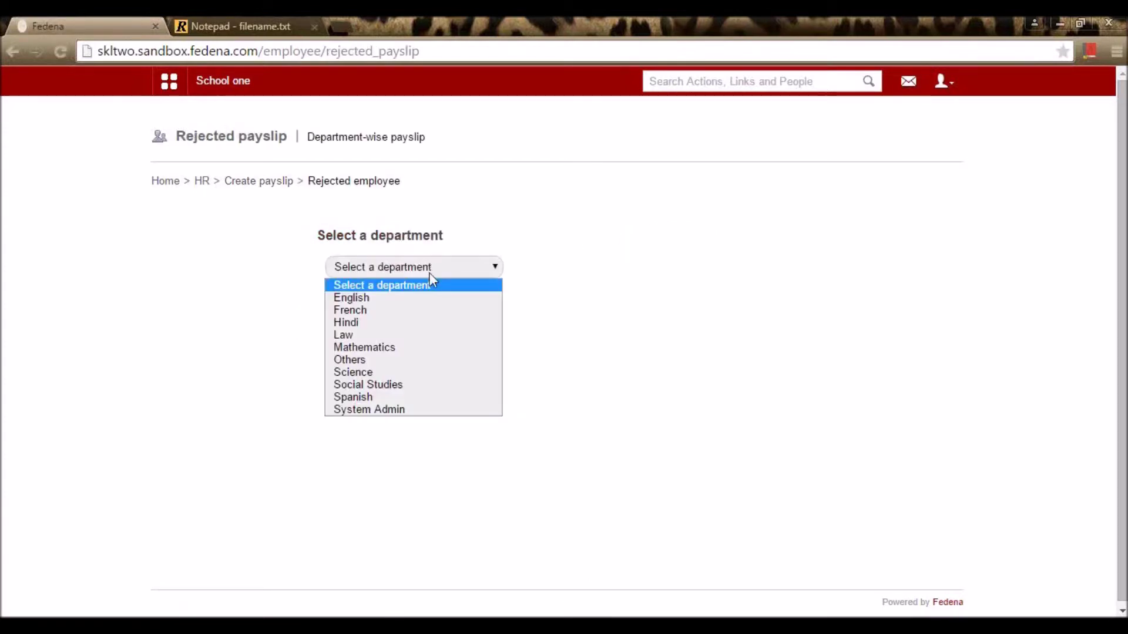
{"action": "left_click", "coordinate": [420, 306]}
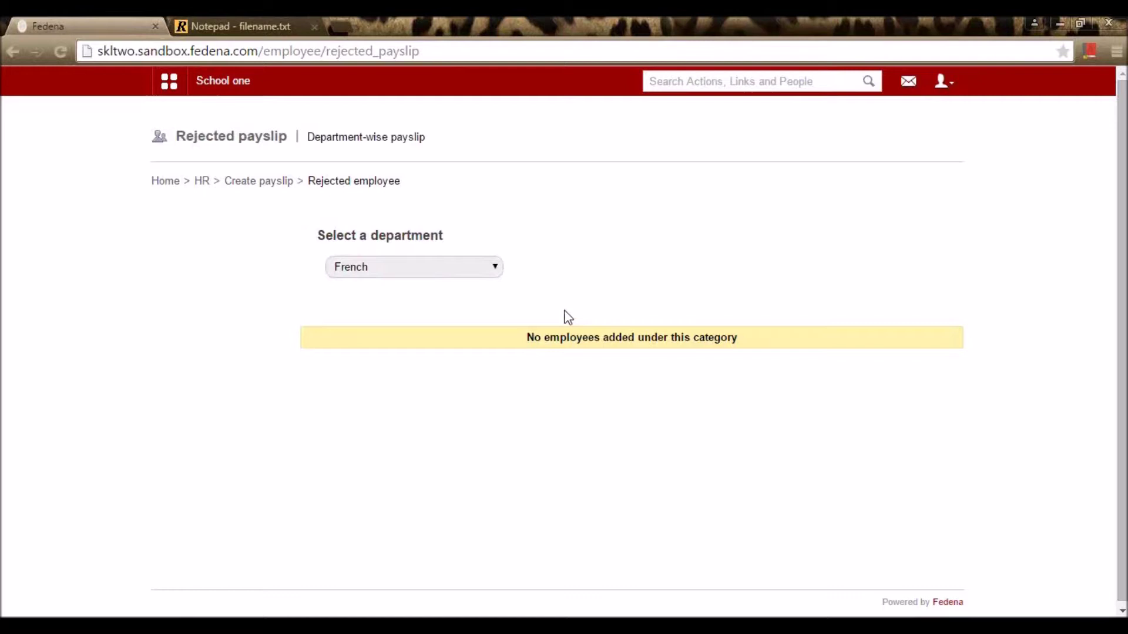
Step: Duplicate the Fedena browser tab and bring up the main navigation menu
{"action": "right_click", "coordinate": [94, 24]}
{"action": "left_click", "coordinate": [157, 84]}
{"action": "left_click", "coordinate": [169, 81]}
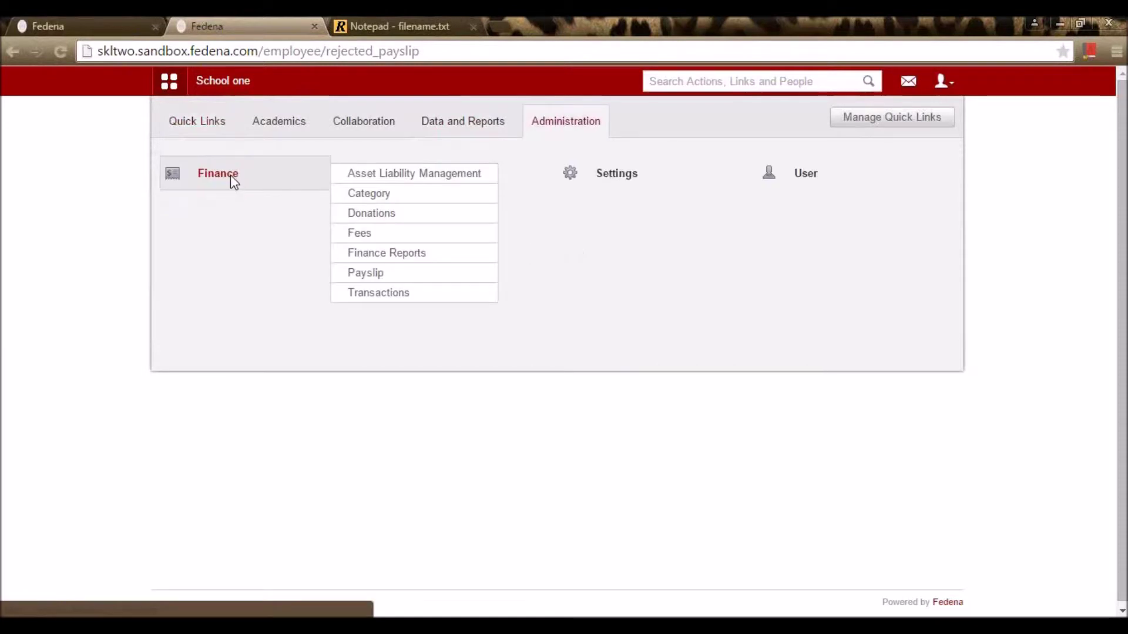
Step: List the French department payslips for May 2015 in the Finance payslip viewer
{"action": "left_click", "coordinate": [230, 174]}
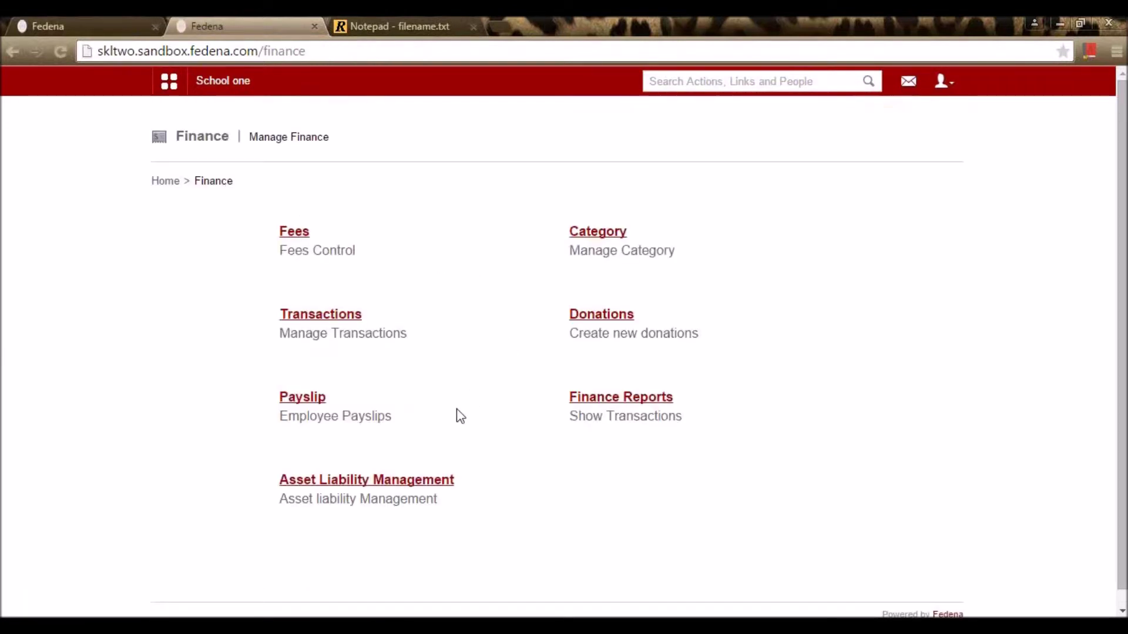
{"action": "left_click", "coordinate": [310, 398]}
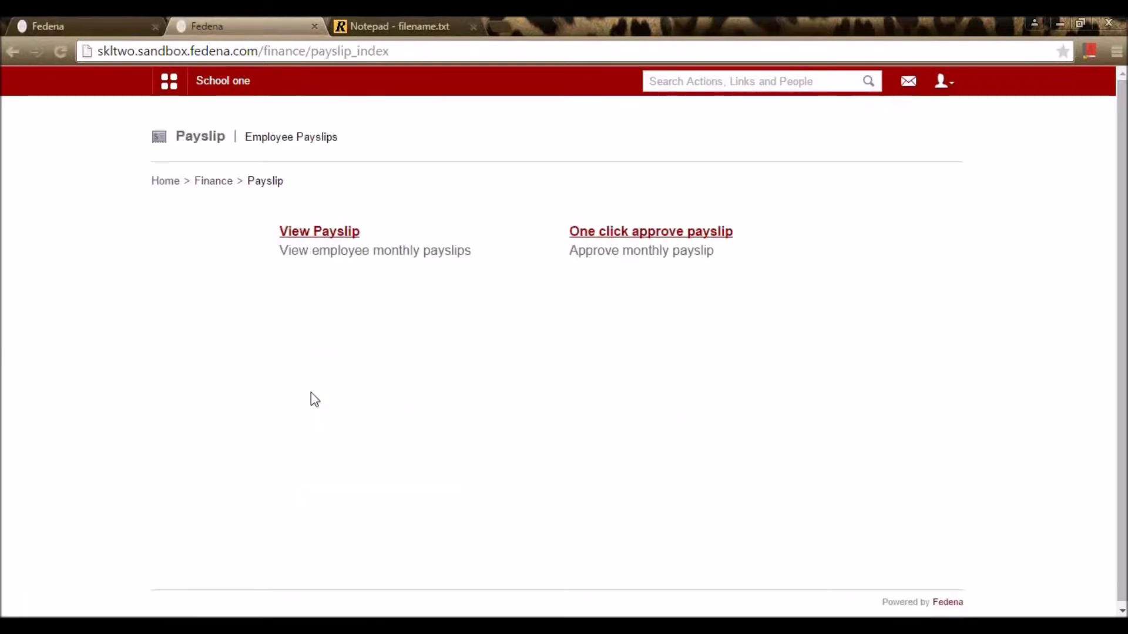
{"action": "left_click", "coordinate": [323, 234]}
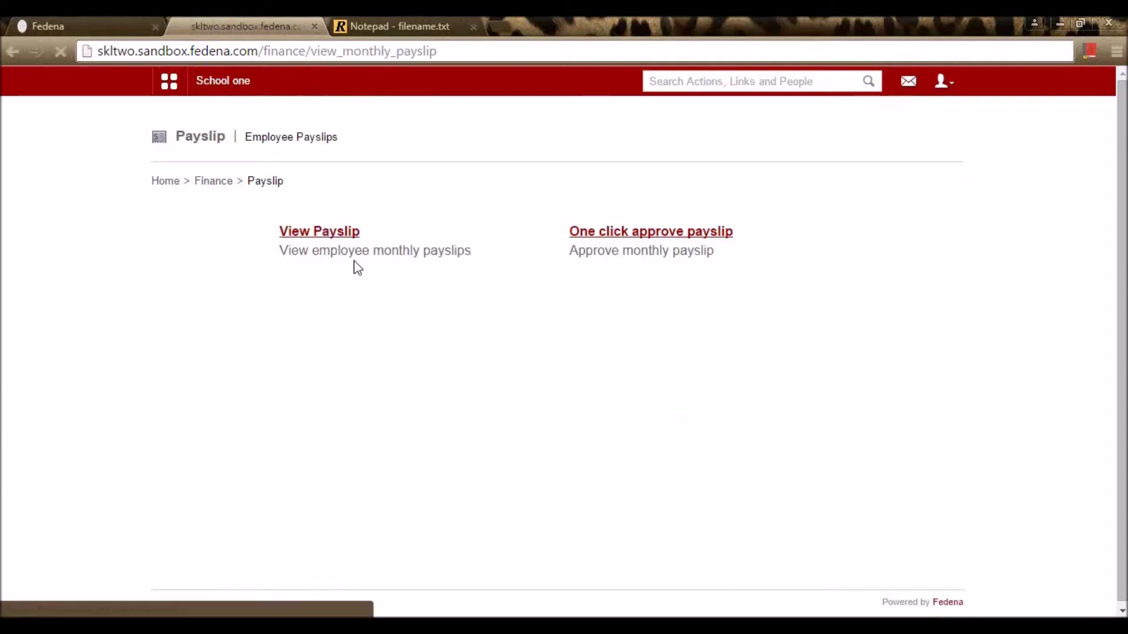
{"action": "left_click", "coordinate": [594, 234]}
{"action": "left_click", "coordinate": [577, 276]}
{"action": "left_click", "coordinate": [572, 276]}
{"action": "left_click", "coordinate": [561, 313]}
{"action": "left_click", "coordinate": [555, 320]}
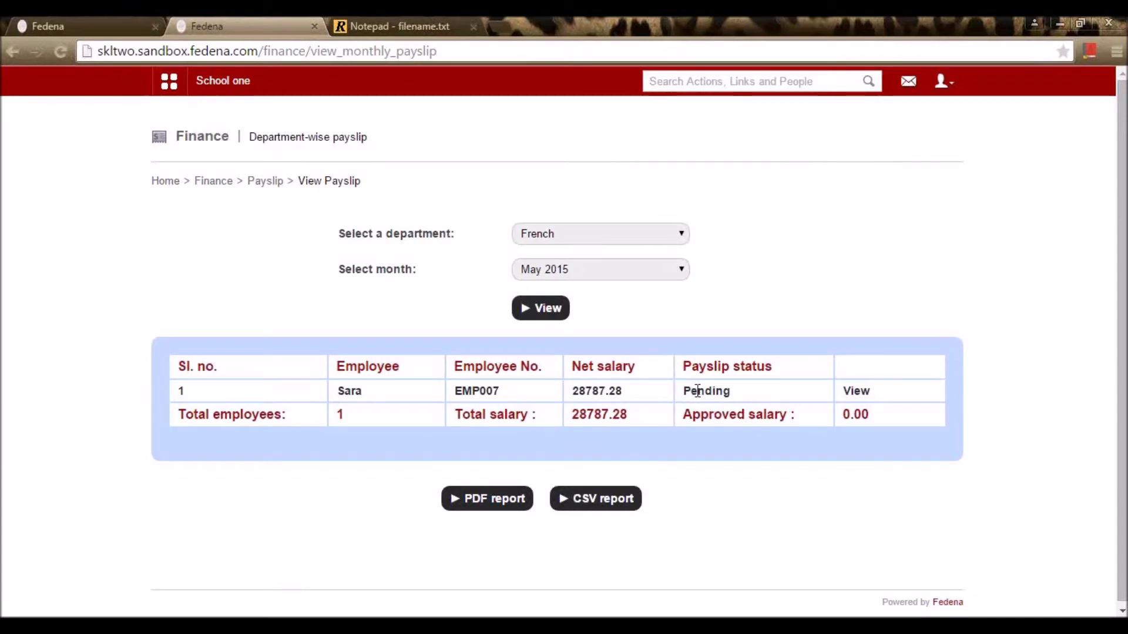
Step: Reject the employee's May 2015 payslip with the reason 'Incorrect data'
{"action": "left_click", "coordinate": [853, 395]}
{"action": "scroll", "coordinate": [846, 411], "scroll_direction": "down", "scroll_amount": 2}
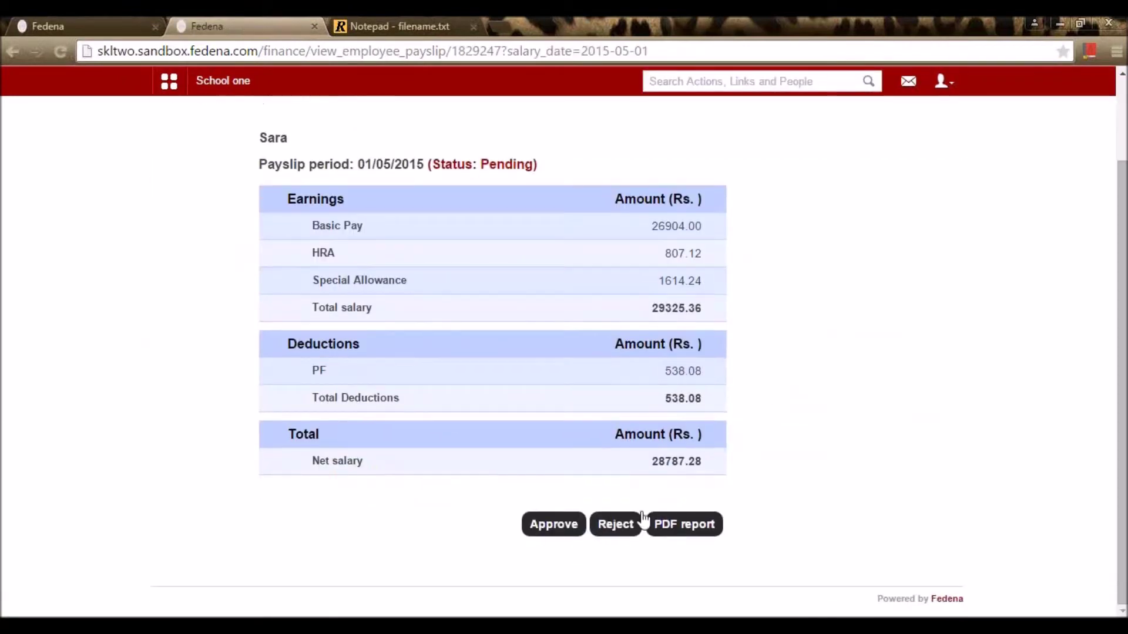
{"action": "left_click", "coordinate": [611, 529]}
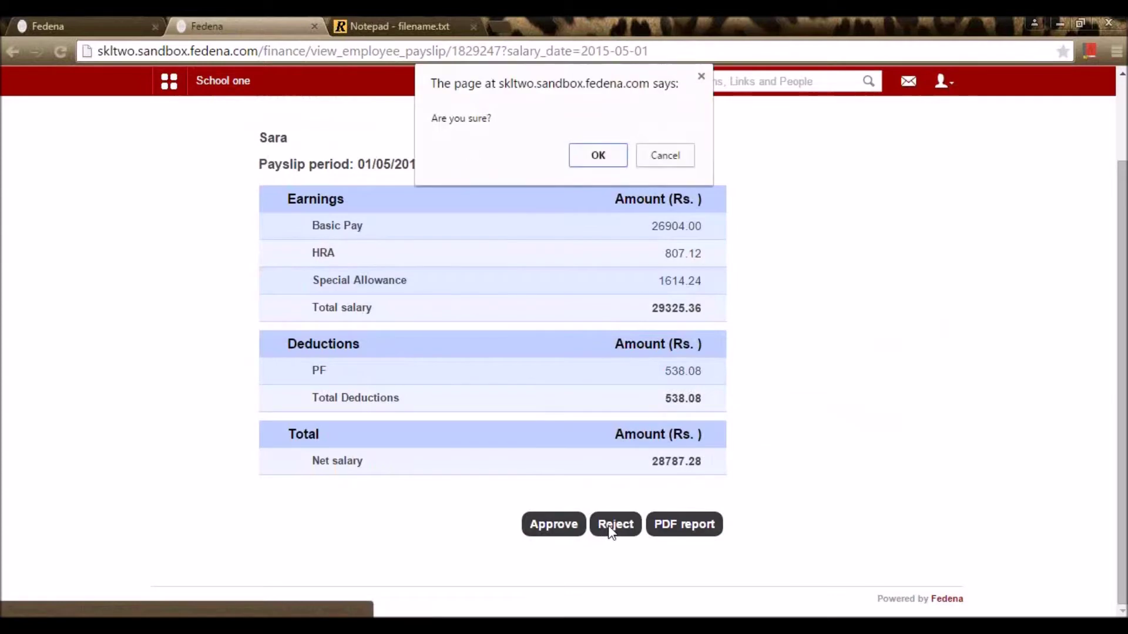
{"action": "left_click", "coordinate": [595, 158]}
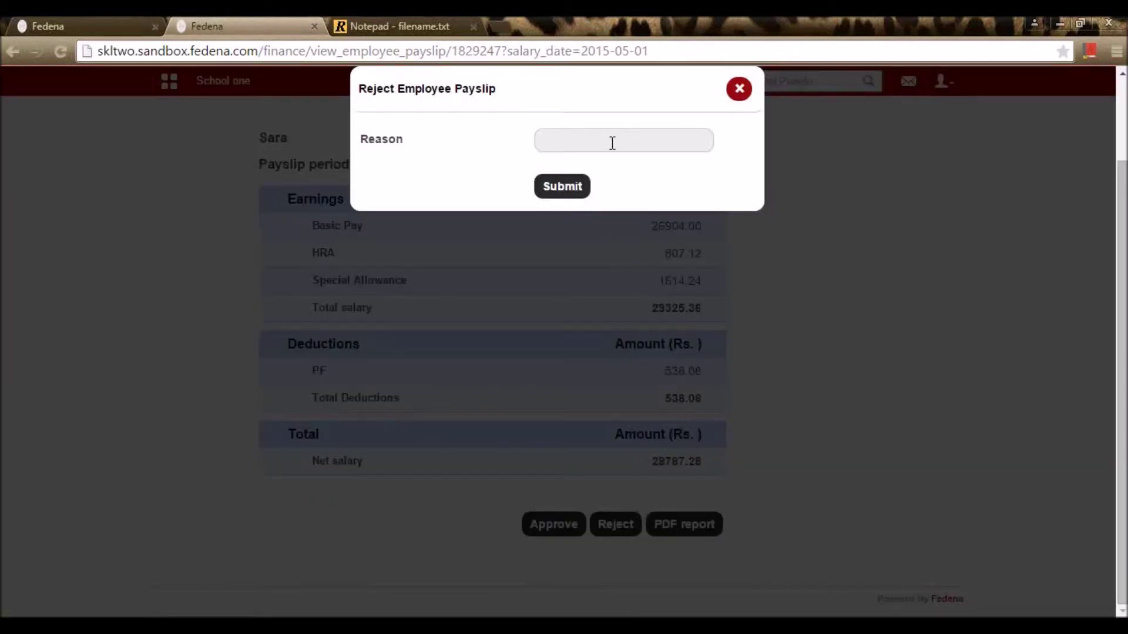
{"action": "left_click", "coordinate": [608, 142]}
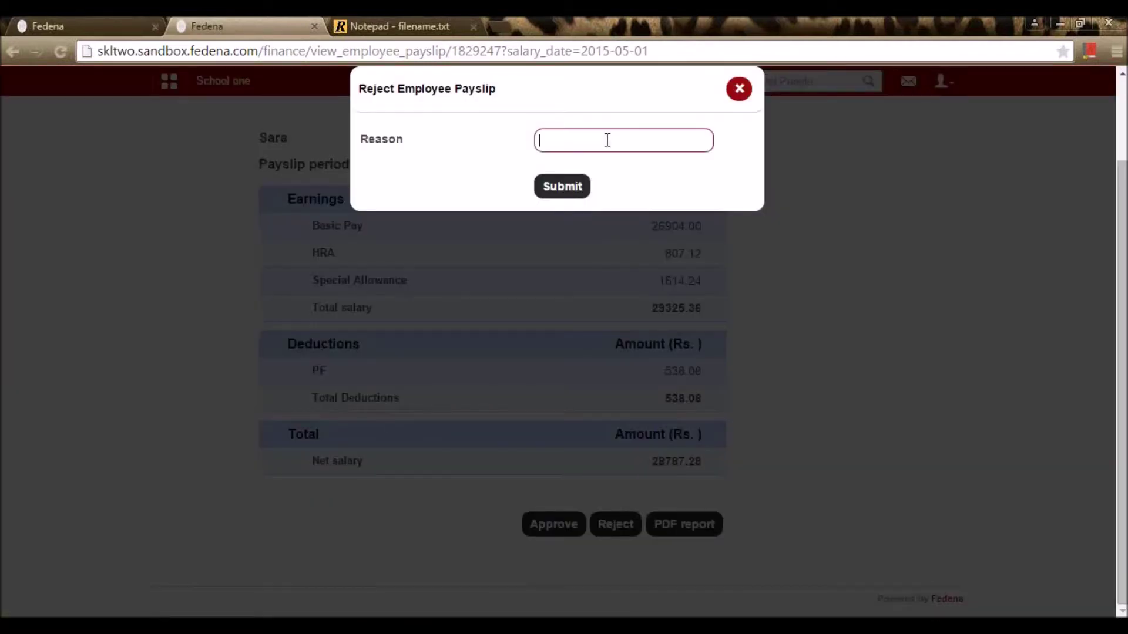
{"action": "type", "text": "IN"}
{"action": "type", "text": "ncorrect data"}
{"action": "left_click", "coordinate": [565, 188]}
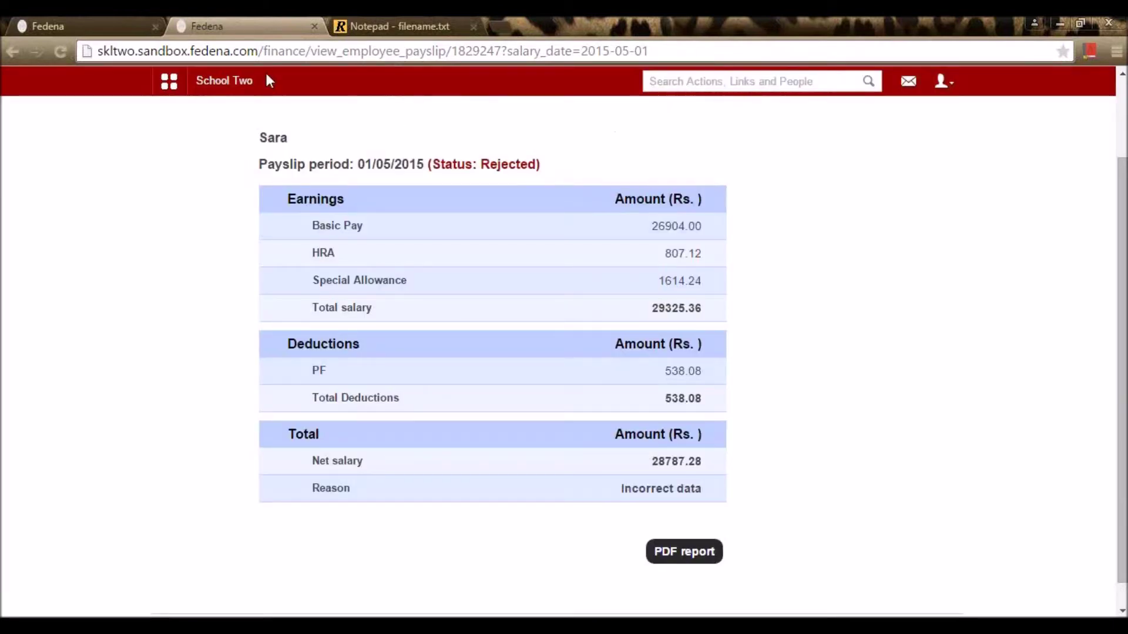
{"action": "left_click", "coordinate": [98, 23]}
Step: Open the French employee's rejected May 2015 payslip from Human Resource payslip creation
{"action": "left_click", "coordinate": [169, 86]}
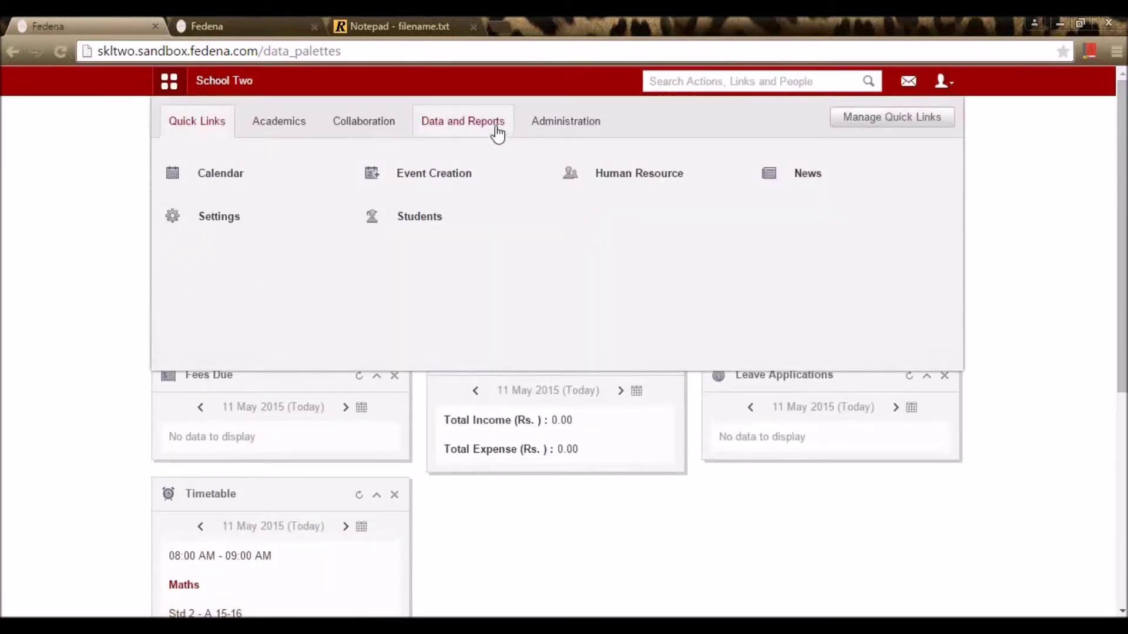
{"action": "left_click", "coordinate": [543, 126]}
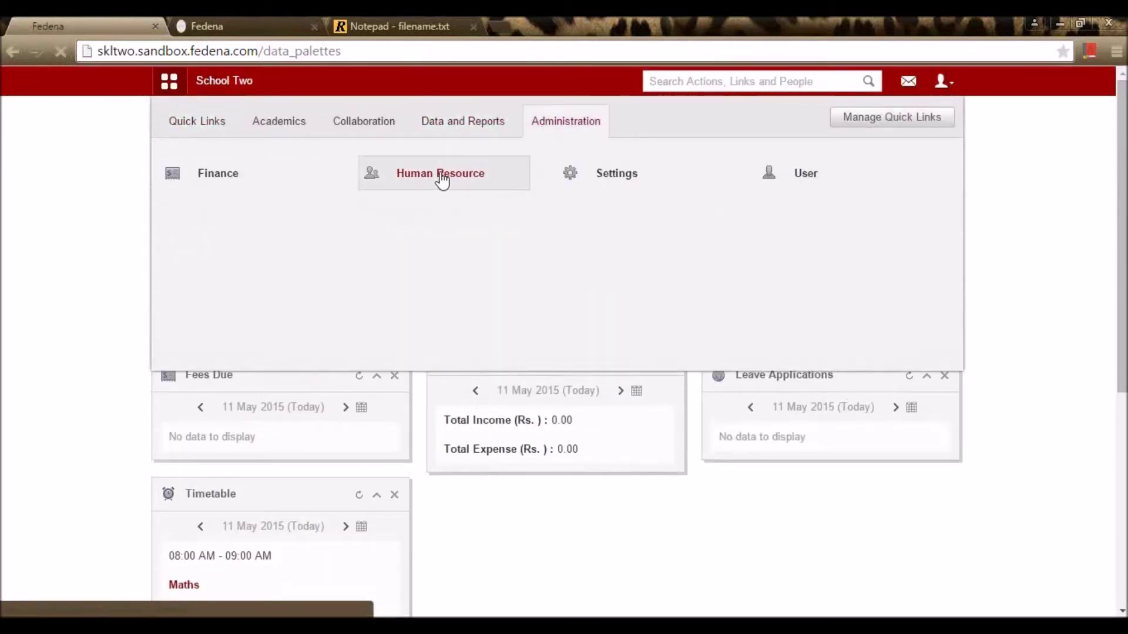
{"action": "left_click", "coordinate": [442, 174]}
{"action": "left_click", "coordinate": [629, 314]}
{"action": "left_click", "coordinate": [626, 231]}
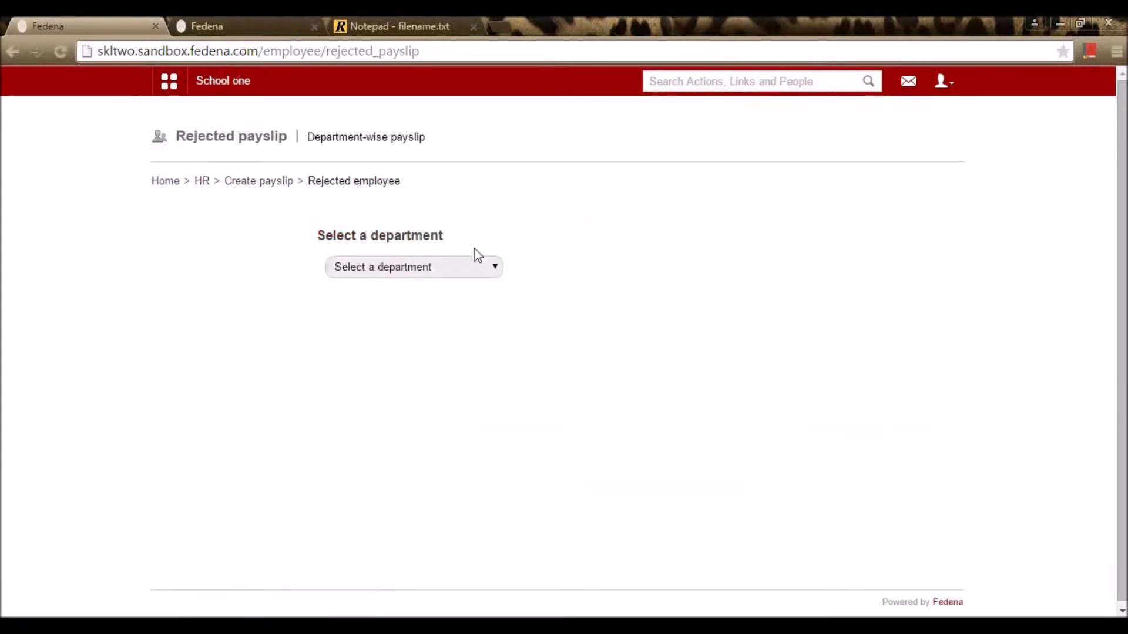
{"action": "left_click", "coordinate": [470, 263]}
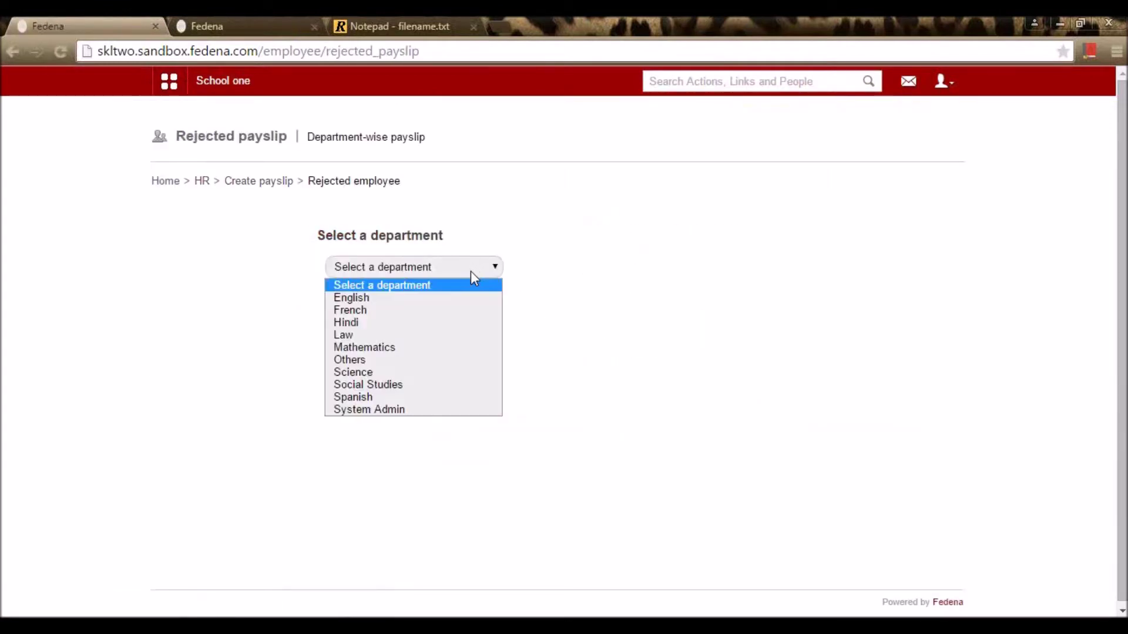
{"action": "left_click", "coordinate": [457, 309]}
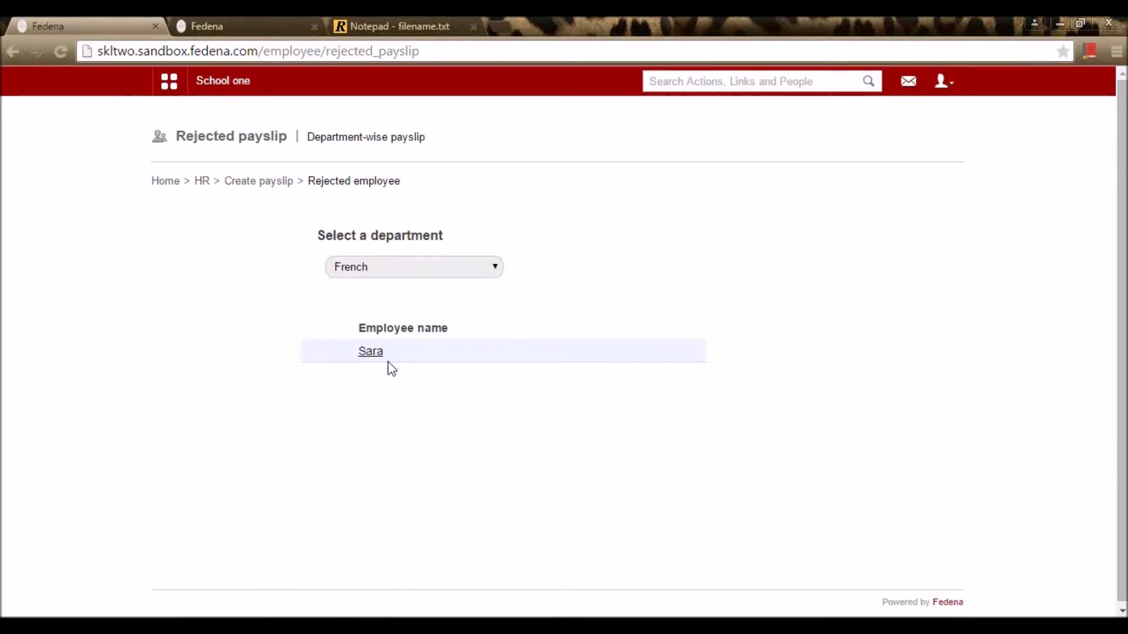
{"action": "left_click", "coordinate": [375, 353]}
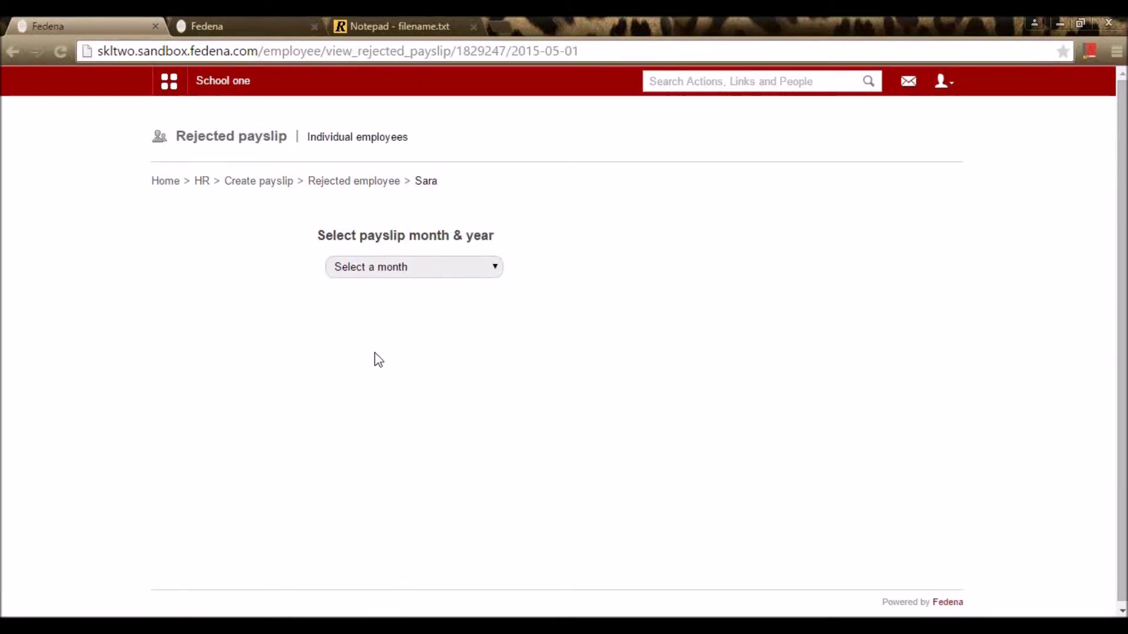
{"action": "left_click", "coordinate": [413, 269]}
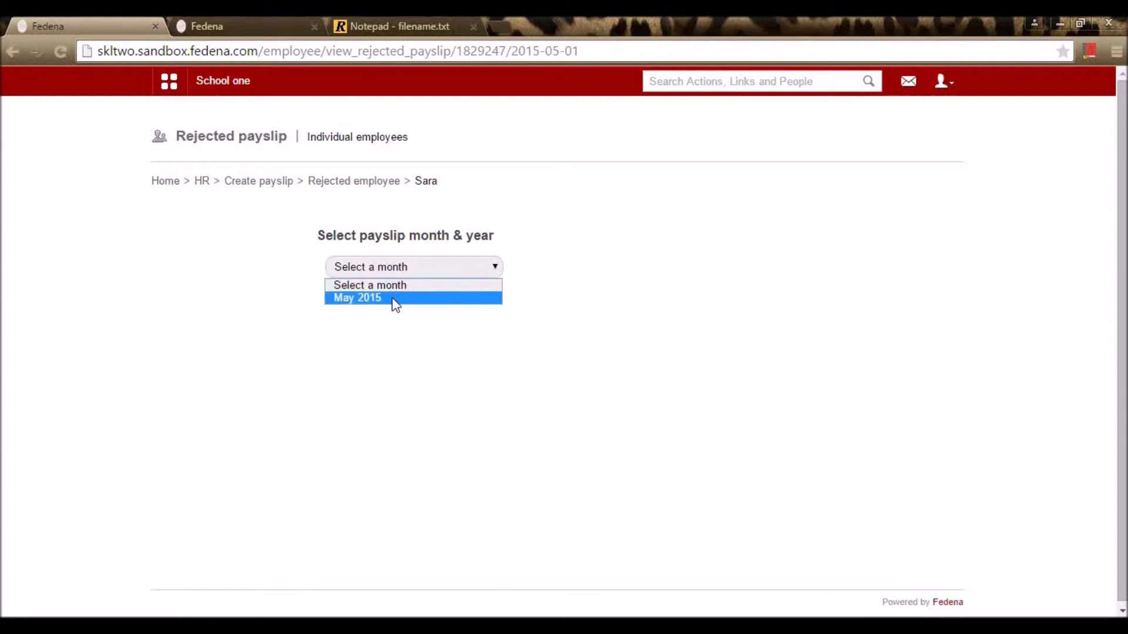
{"action": "left_click", "coordinate": [396, 299]}
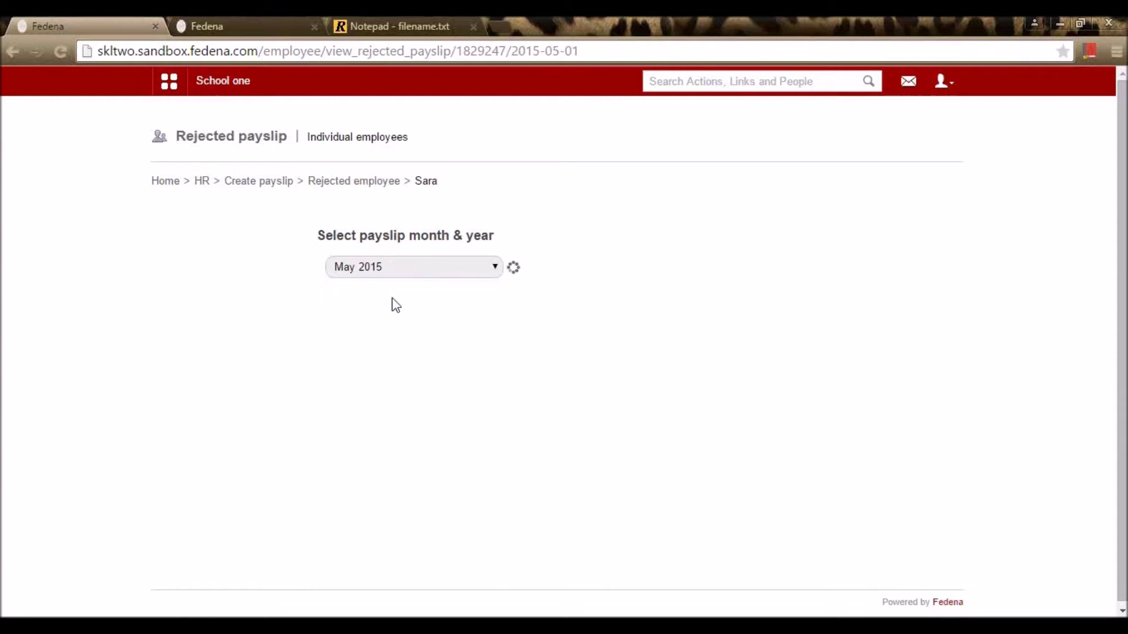
Step: Correct the rejected payslip's PF amount to 600, regenerate it, and return to HR management
{"action": "scroll", "coordinate": [405, 279], "scroll_direction": "down", "scroll_amount": 3}
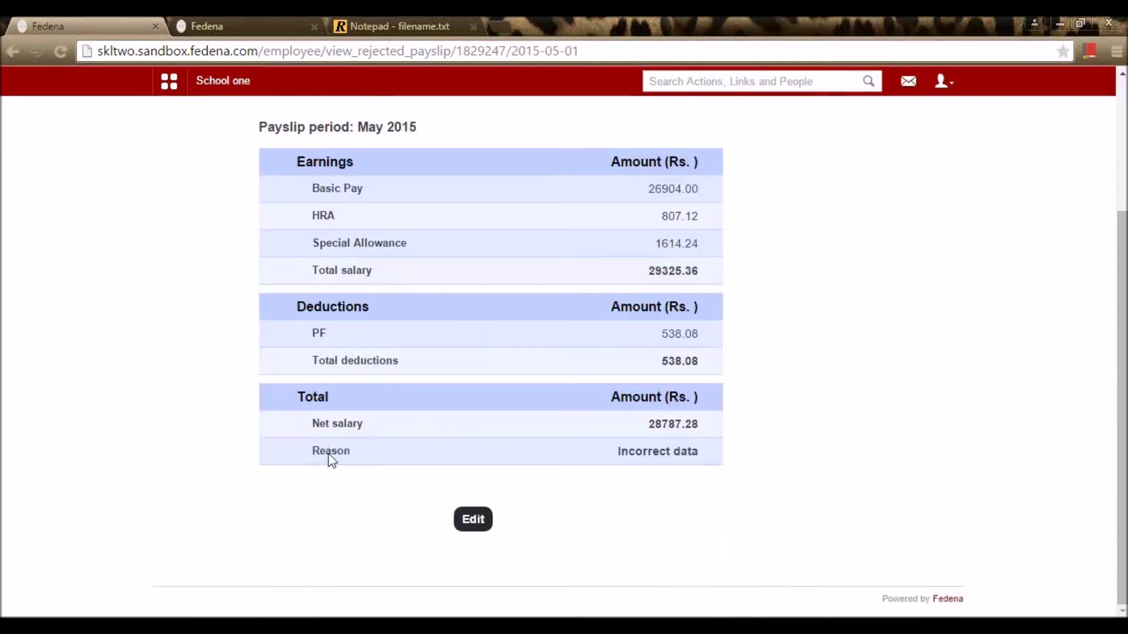
{"action": "scroll", "coordinate": [606, 382], "scroll_direction": "up", "scroll_amount": 3}
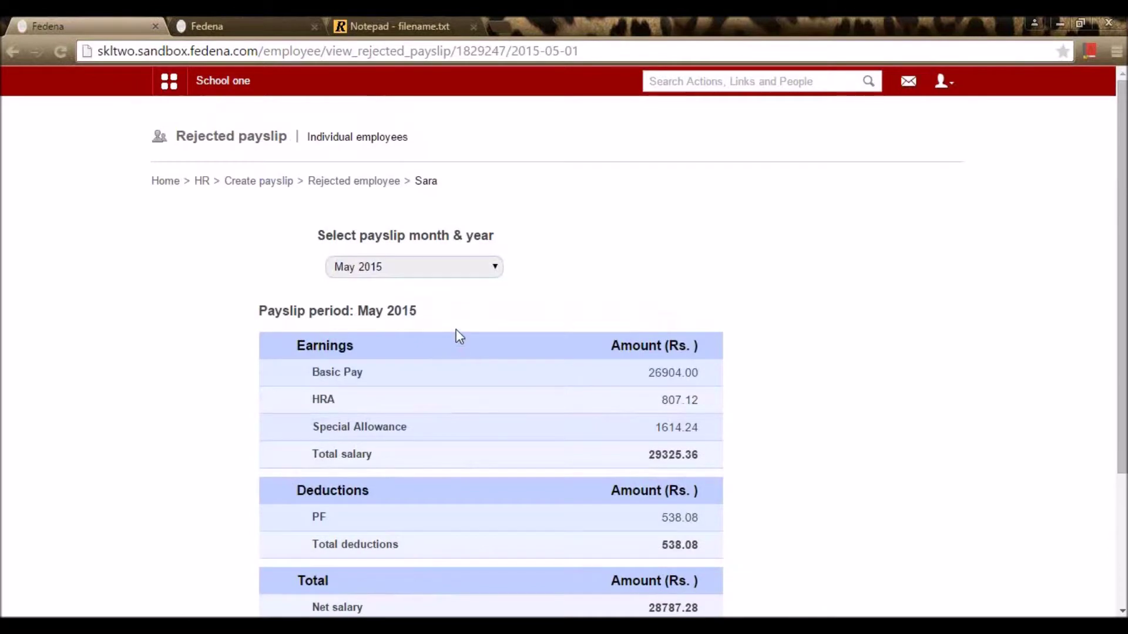
{"action": "scroll", "coordinate": [456, 332], "scroll_direction": "down", "scroll_amount": 3}
{"action": "scroll", "coordinate": [481, 373], "scroll_direction": "up", "scroll_amount": 3}
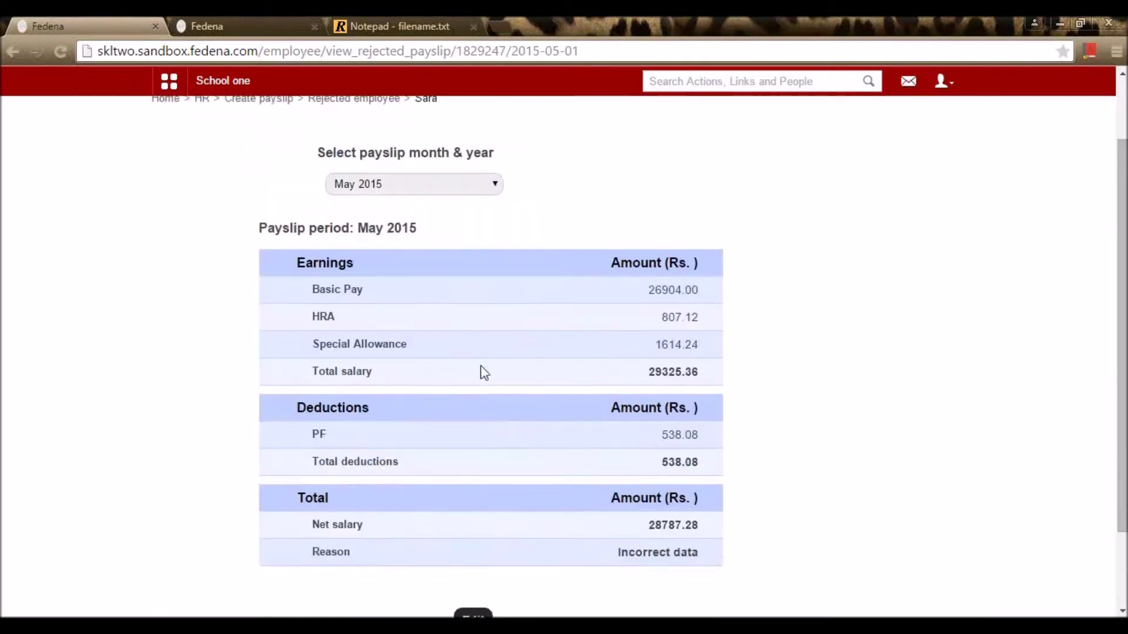
{"action": "scroll", "coordinate": [484, 379], "scroll_direction": "down", "scroll_amount": 3}
{"action": "left_click", "coordinate": [473, 520]}
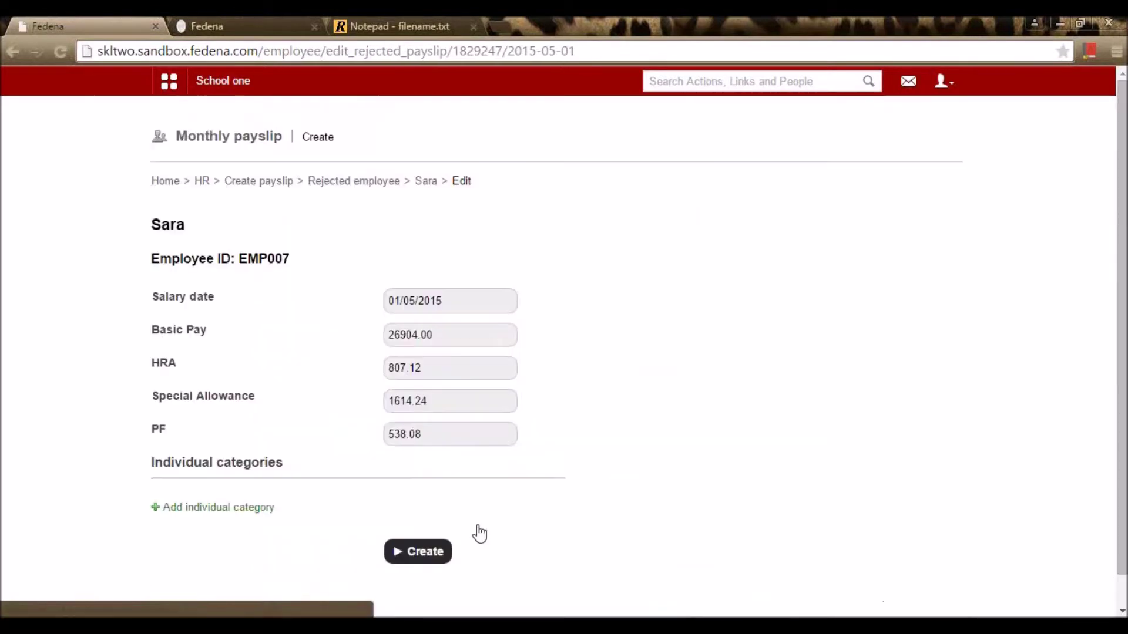
{"action": "double_click", "coordinate": [433, 432]}
{"action": "type", "text": "6000"}
{"action": "key", "text": "BackSpace"}
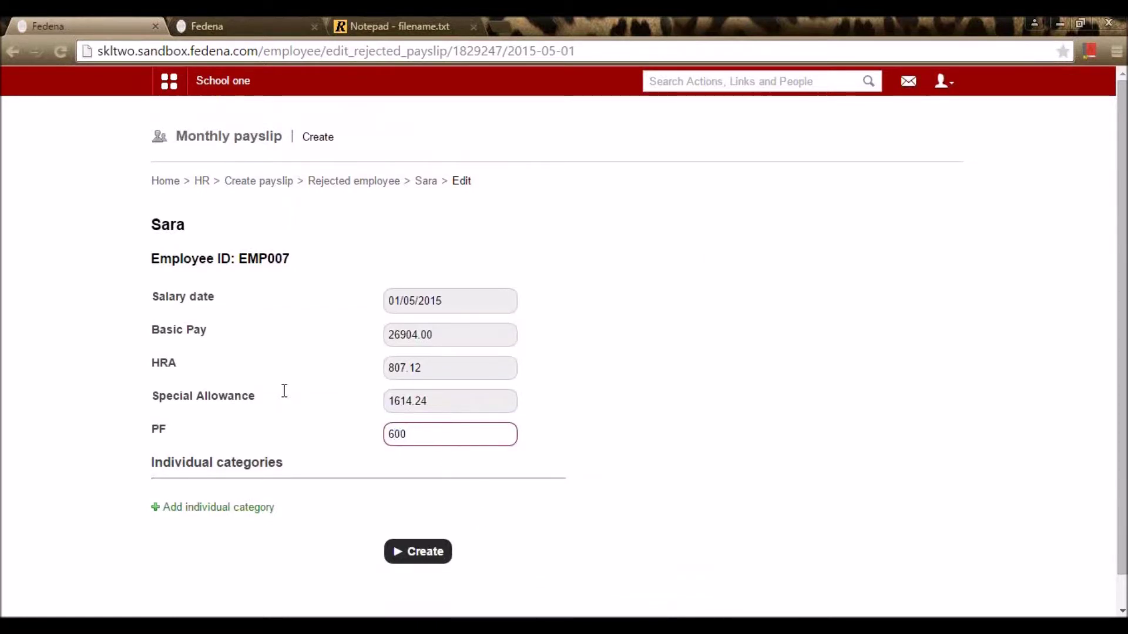
{"action": "left_click", "coordinate": [673, 428]}
{"action": "left_click", "coordinate": [392, 559]}
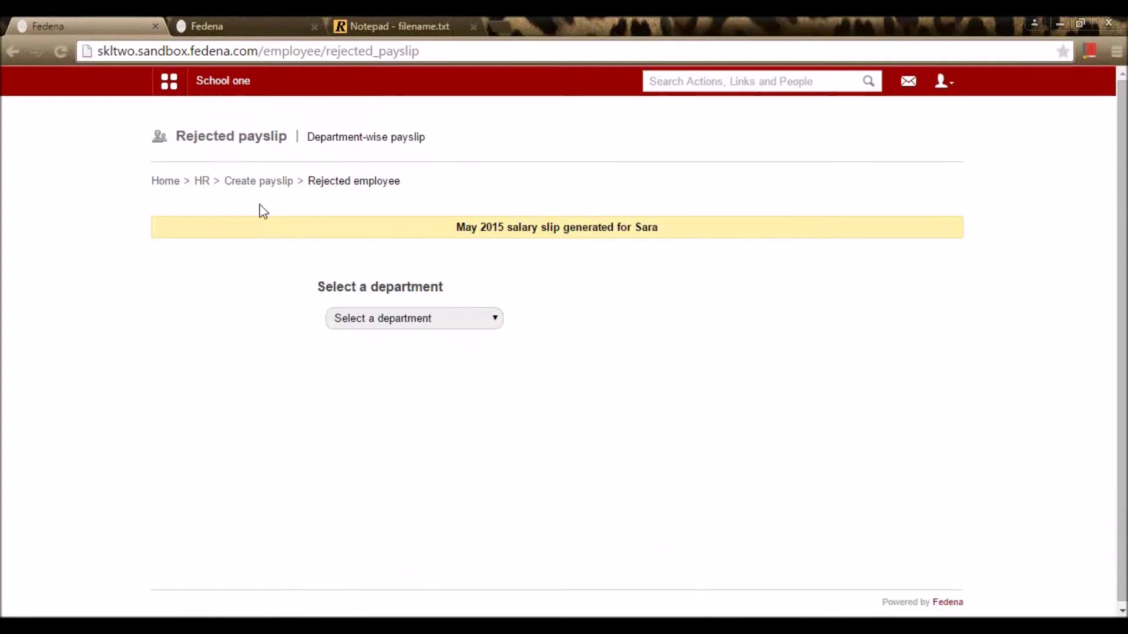
{"action": "left_click", "coordinate": [268, 186]}
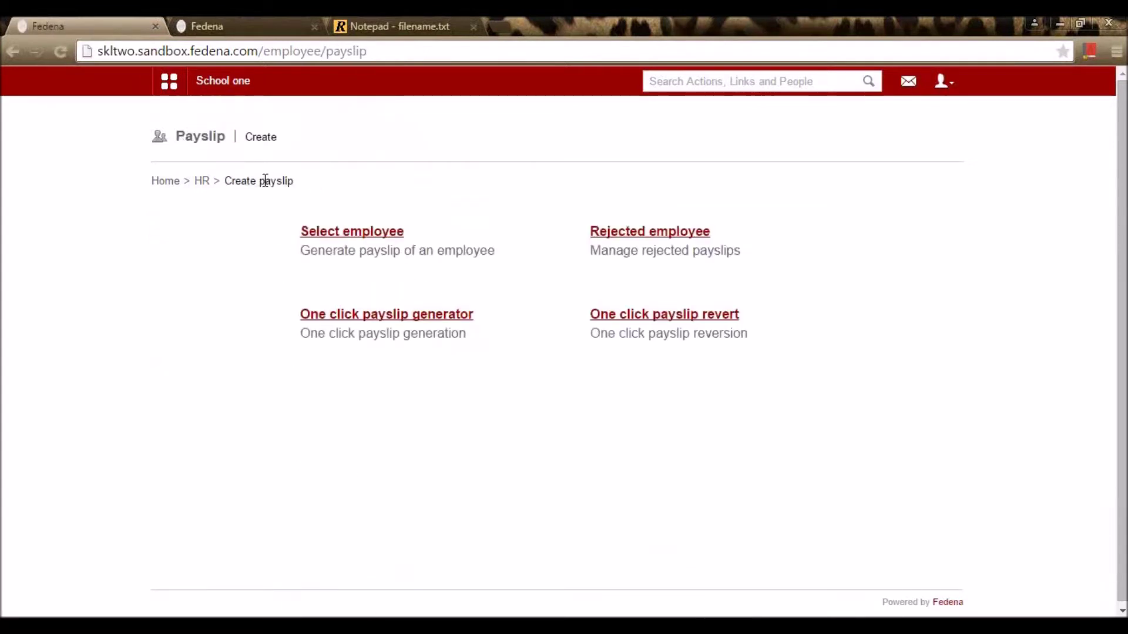
{"action": "left_click", "coordinate": [202, 186]}
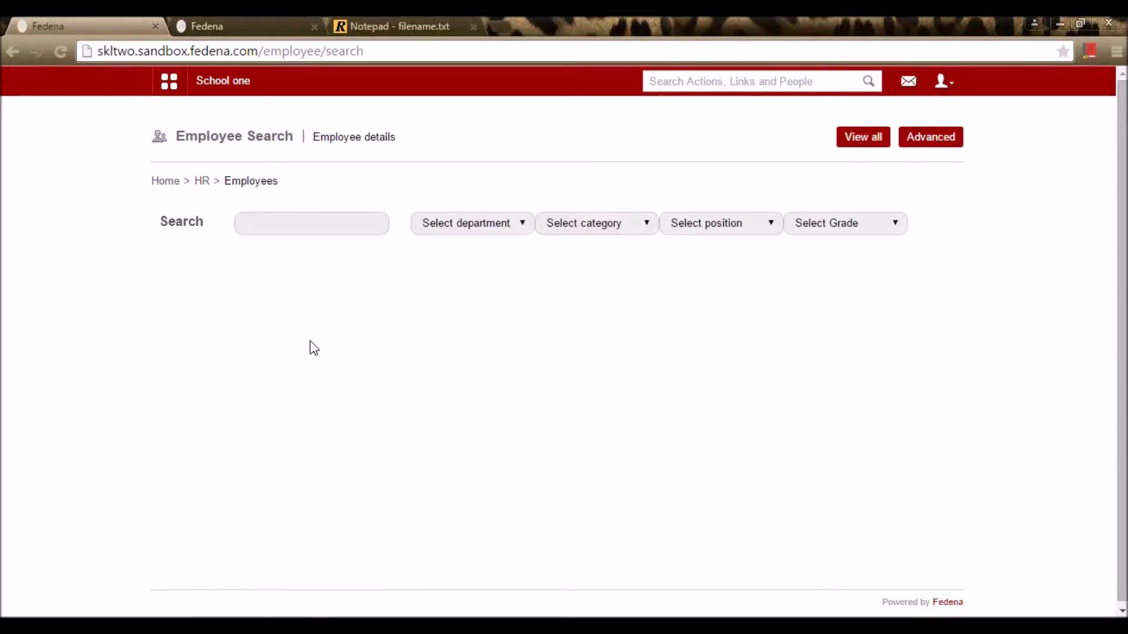
Step: List the English department employees via View all and look at one employee's profile
{"action": "left_click", "coordinate": [859, 140]}
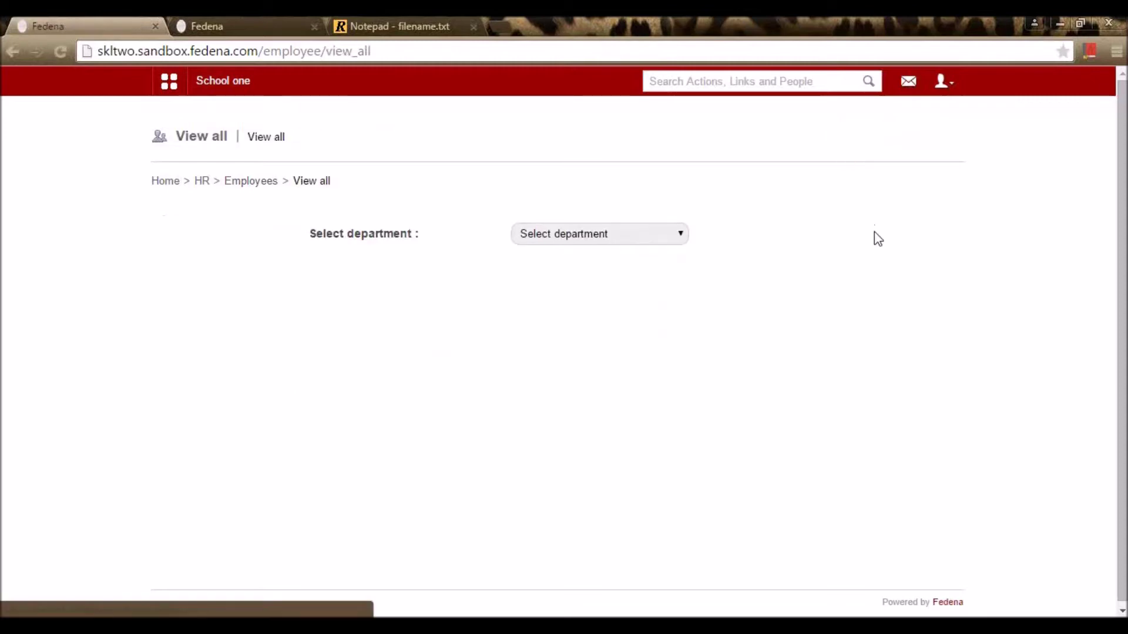
{"action": "left_click", "coordinate": [676, 235]}
{"action": "left_click", "coordinate": [656, 269]}
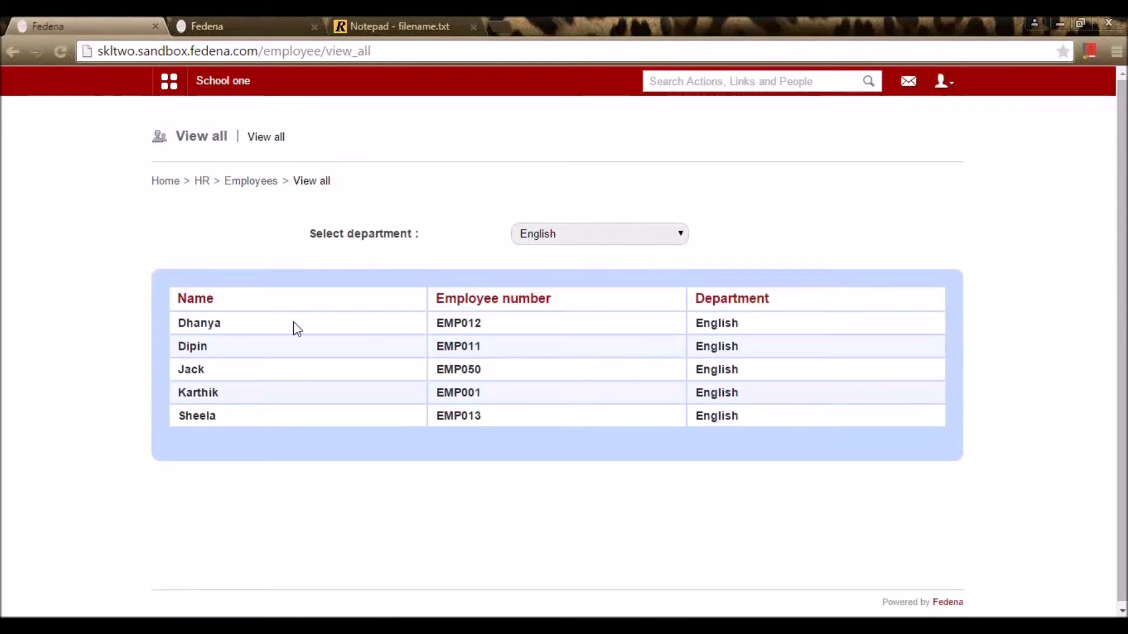
{"action": "left_click", "coordinate": [184, 322]}
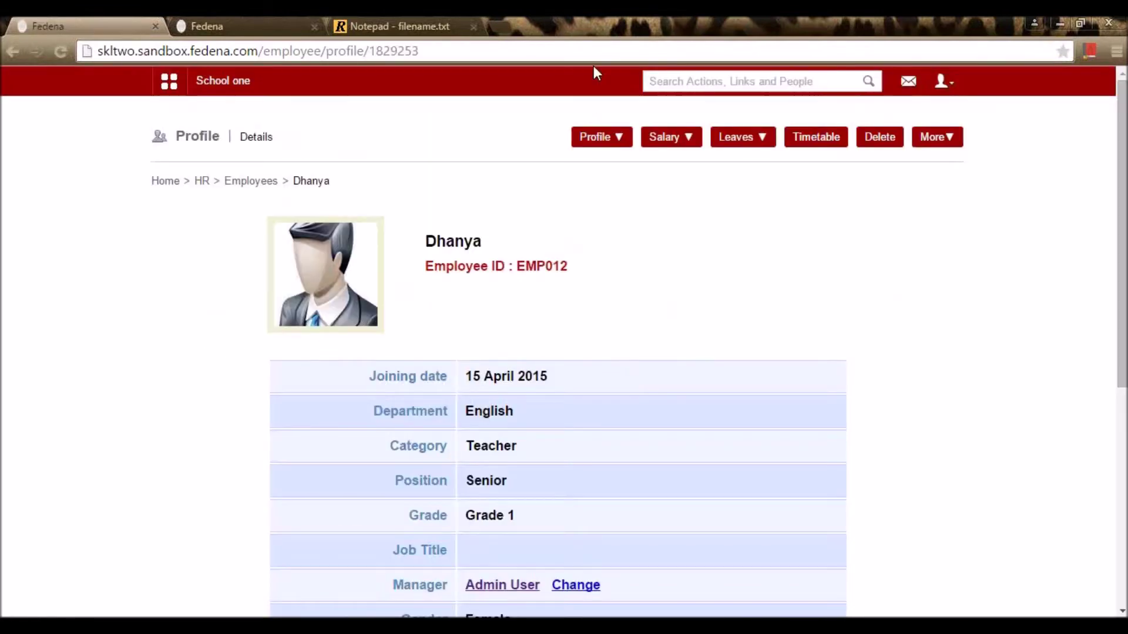
{"action": "key", "text": "alt+Left"}
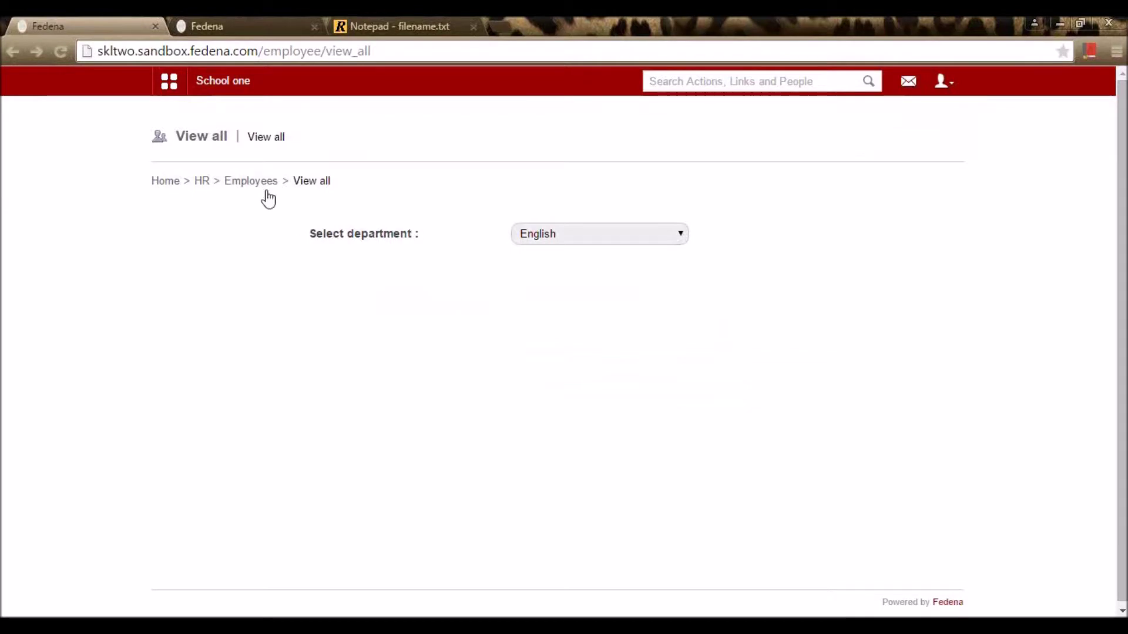
{"action": "left_click", "coordinate": [265, 184]}
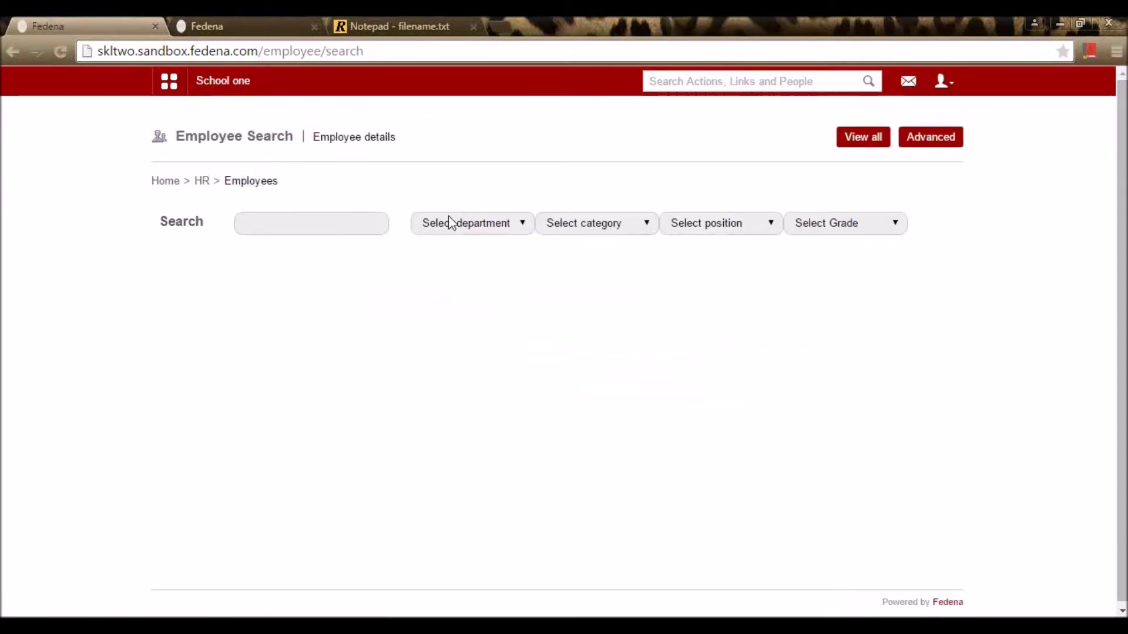
Step: Browse the Advanced employee search options, including blood group, then return to HR management
{"action": "left_click", "coordinate": [925, 141]}
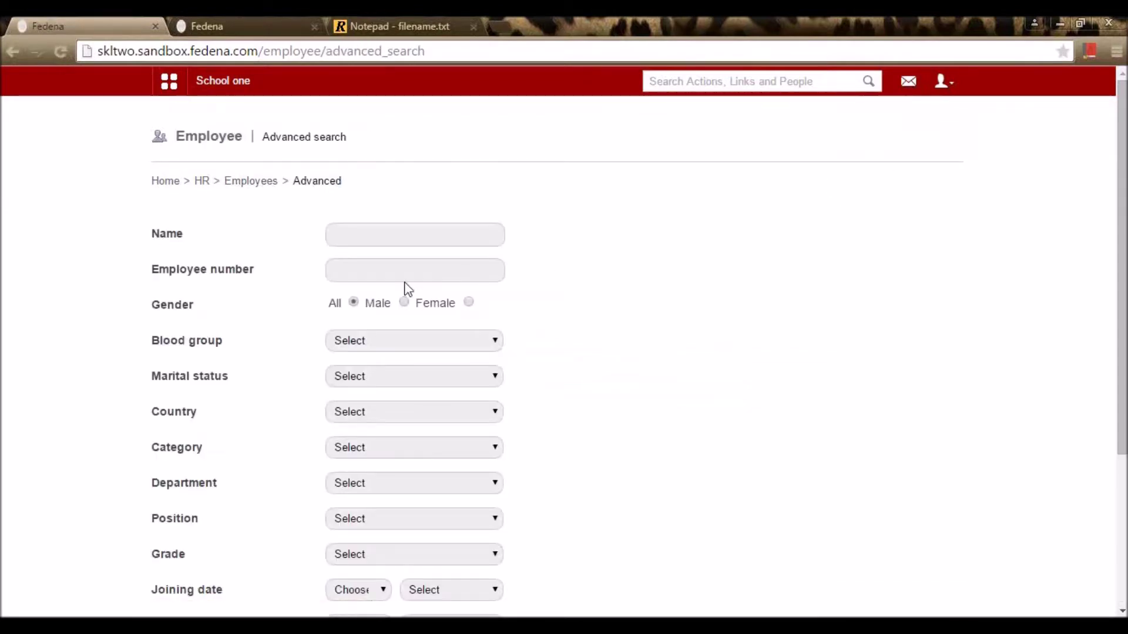
{"action": "scroll", "coordinate": [408, 287], "scroll_direction": "down", "scroll_amount": 4}
{"action": "scroll", "coordinate": [405, 282], "scroll_direction": "up", "scroll_amount": 3}
{"action": "left_click", "coordinate": [440, 287]}
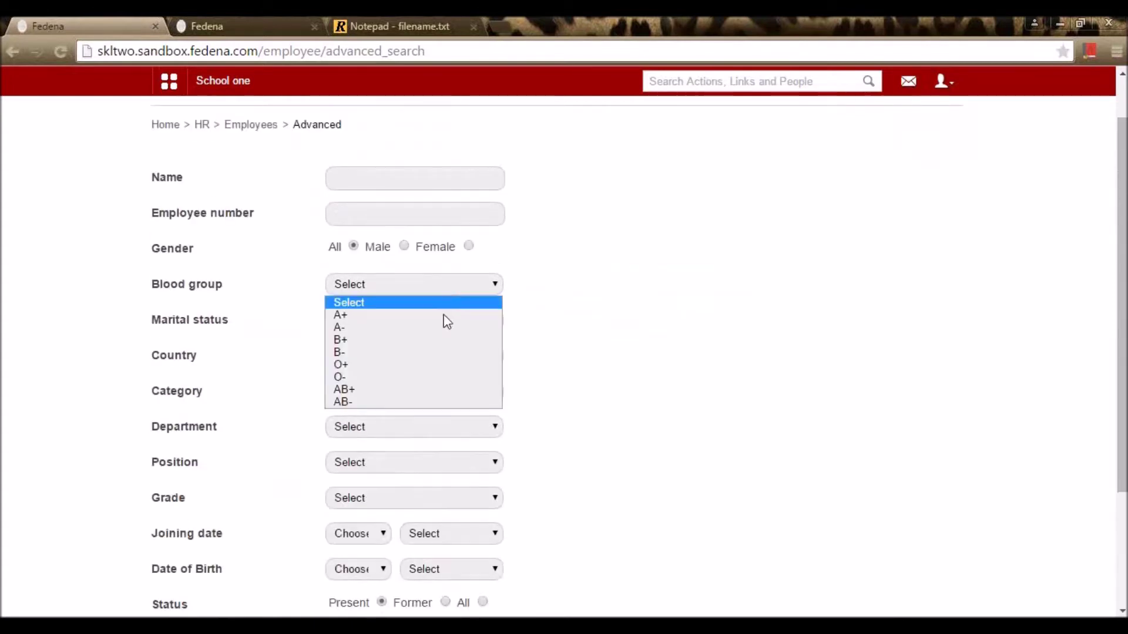
{"action": "left_click", "coordinate": [624, 344]}
{"action": "scroll", "coordinate": [411, 381], "scroll_direction": "down", "scroll_amount": 3}
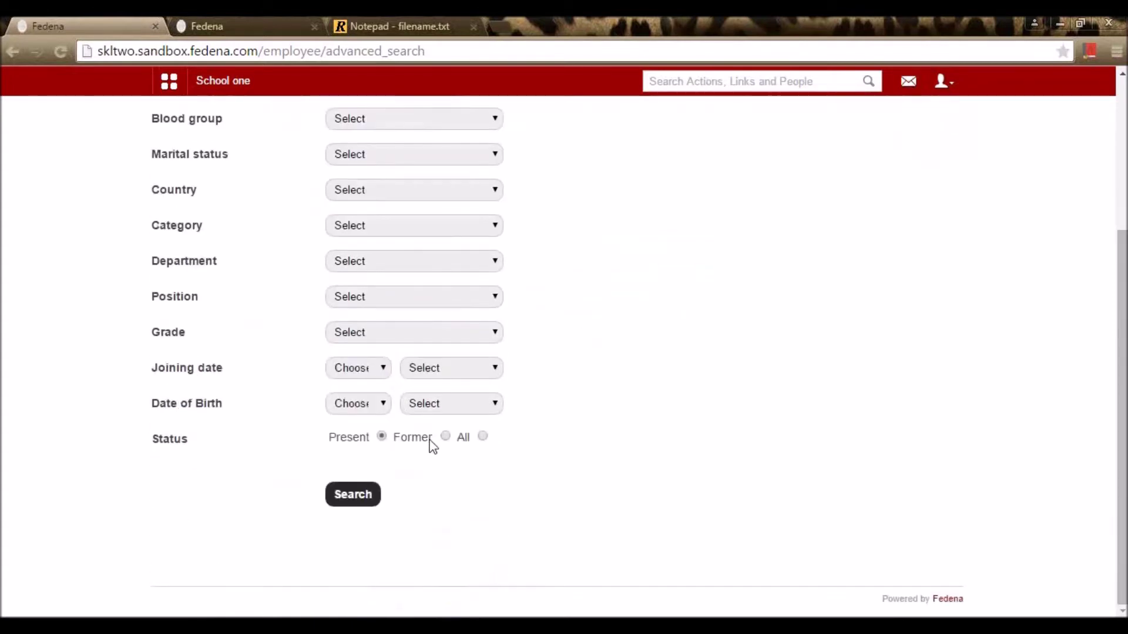
{"action": "scroll", "coordinate": [456, 461], "scroll_direction": "up", "scroll_amount": 4}
{"action": "left_click", "coordinate": [267, 183]}
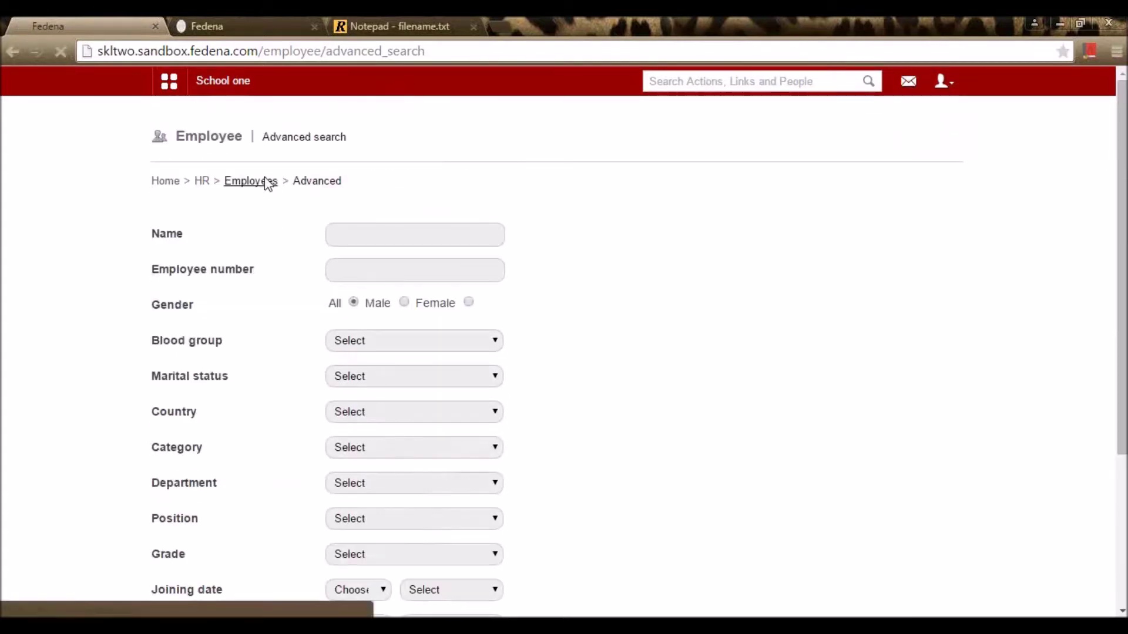
{"action": "left_click", "coordinate": [201, 182]}
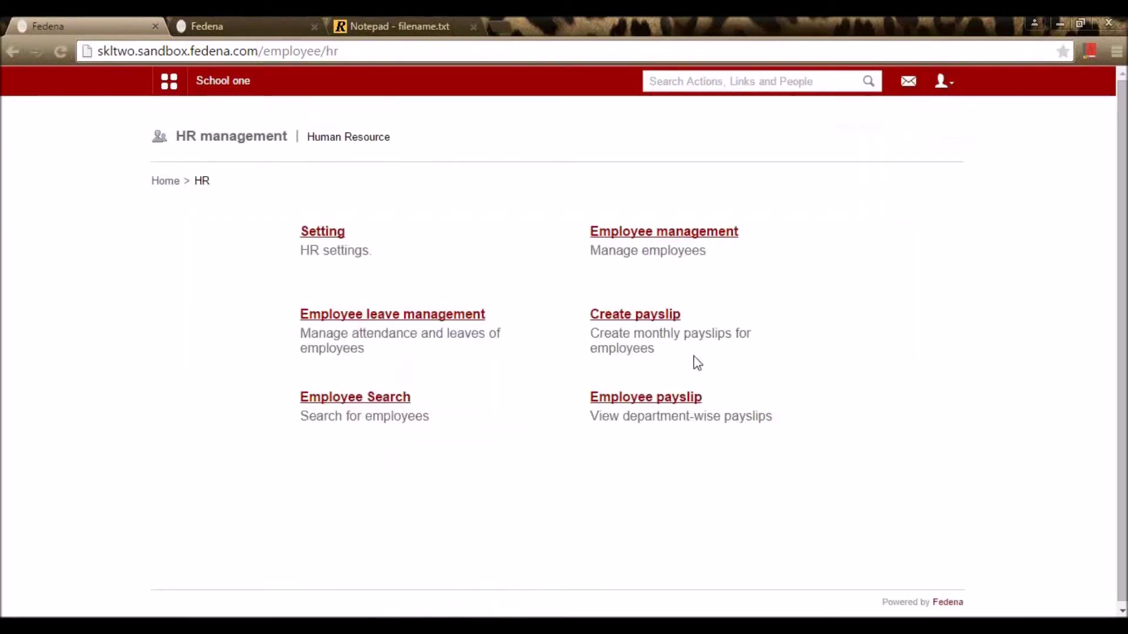
Step: Show the May 2015 employee payslips for All departments and scroll through the list
{"action": "left_click", "coordinate": [659, 400]}
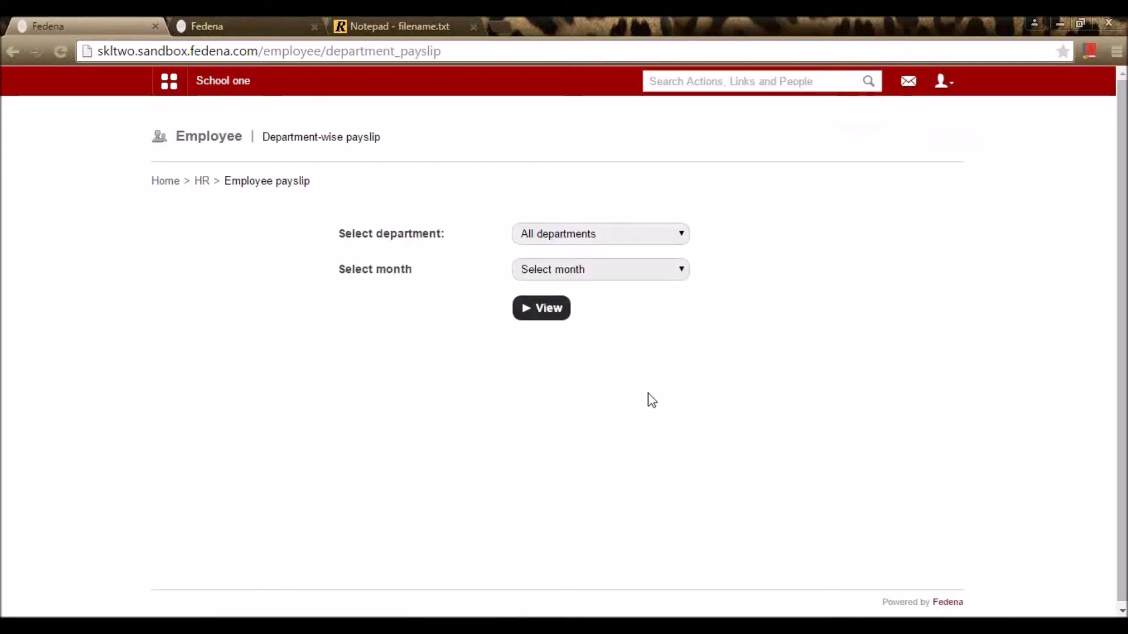
{"action": "left_click", "coordinate": [633, 233]}
{"action": "left_click", "coordinate": [619, 265]}
{"action": "left_click", "coordinate": [635, 239]}
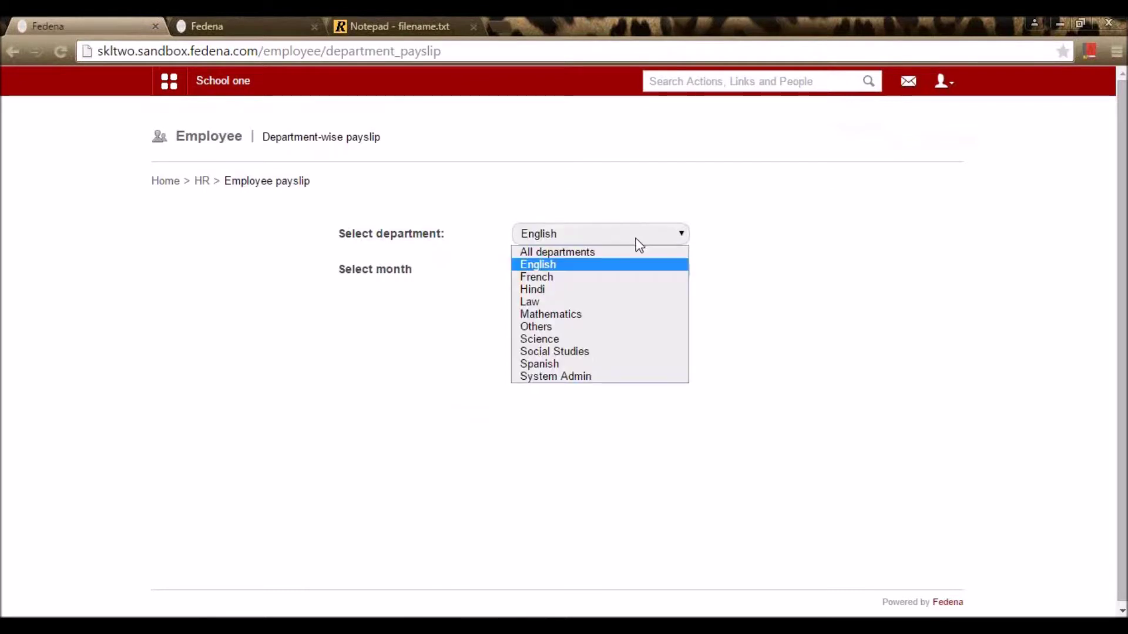
{"action": "left_click", "coordinate": [620, 256]}
{"action": "left_click", "coordinate": [616, 272]}
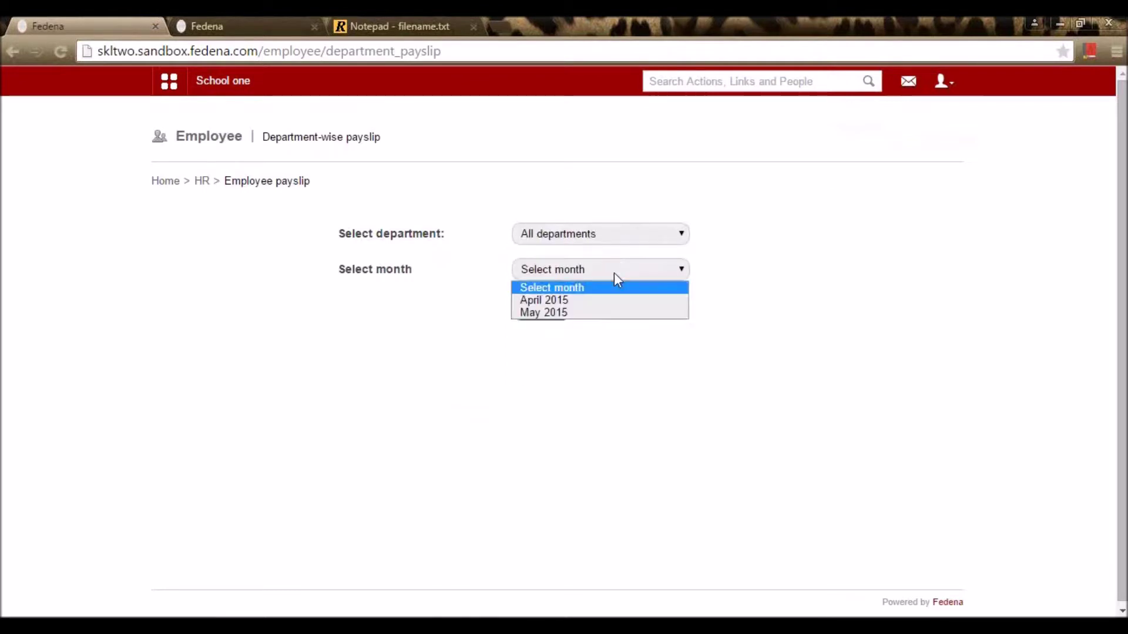
{"action": "left_click", "coordinate": [626, 313]}
{"action": "left_click", "coordinate": [559, 314]}
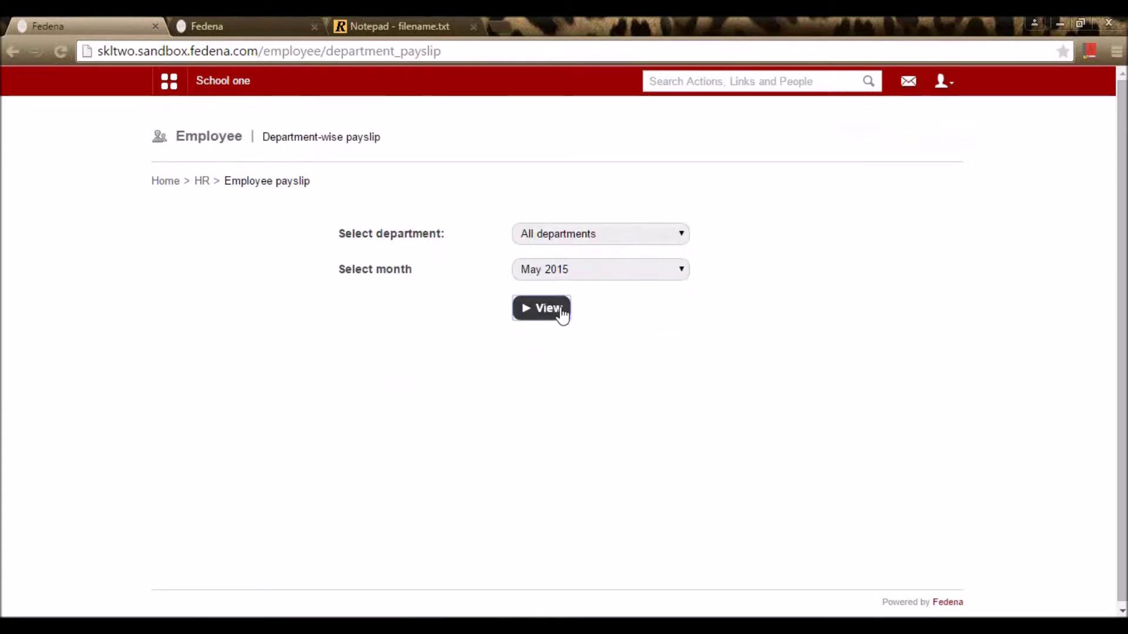
{"action": "scroll", "coordinate": [715, 323], "scroll_direction": "down", "scroll_amount": 10}
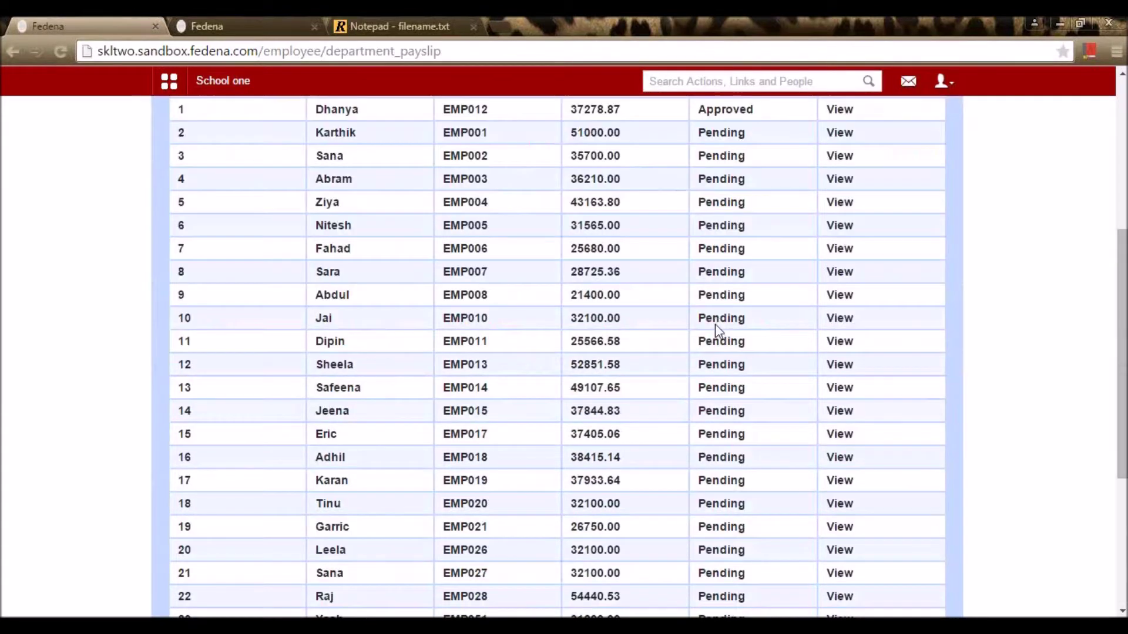
{"action": "scroll", "coordinate": [755, 470], "scroll_direction": "up", "scroll_amount": 10}
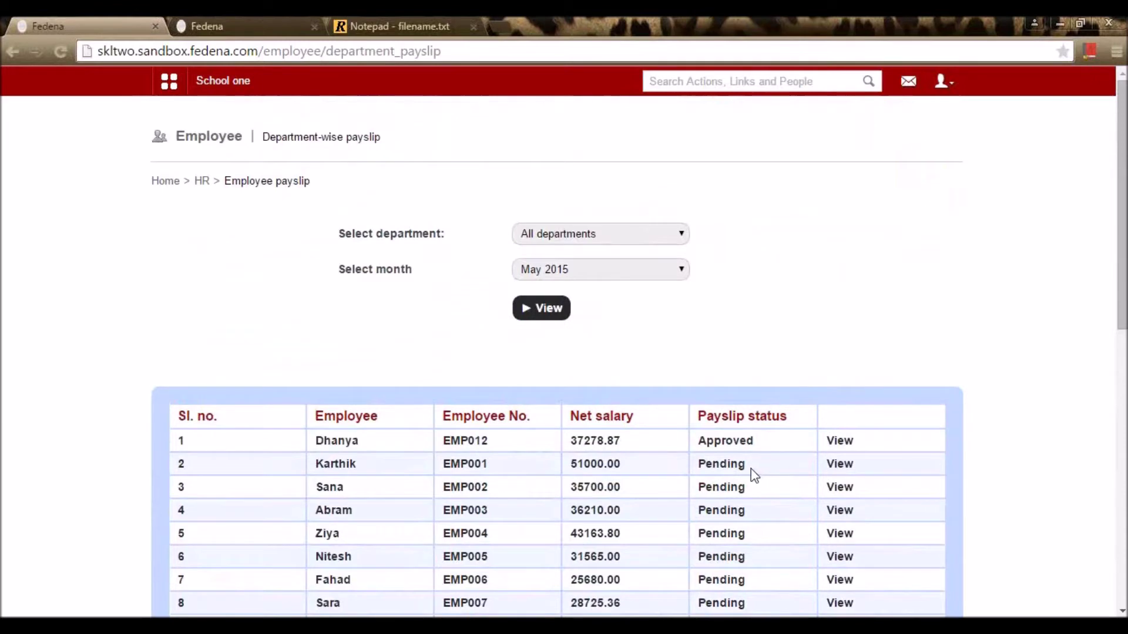
{"action": "scroll", "coordinate": [754, 473], "scroll_direction": "down", "scroll_amount": 4}
{"action": "scroll", "coordinate": [755, 474], "scroll_direction": "down", "scroll_amount": 4}
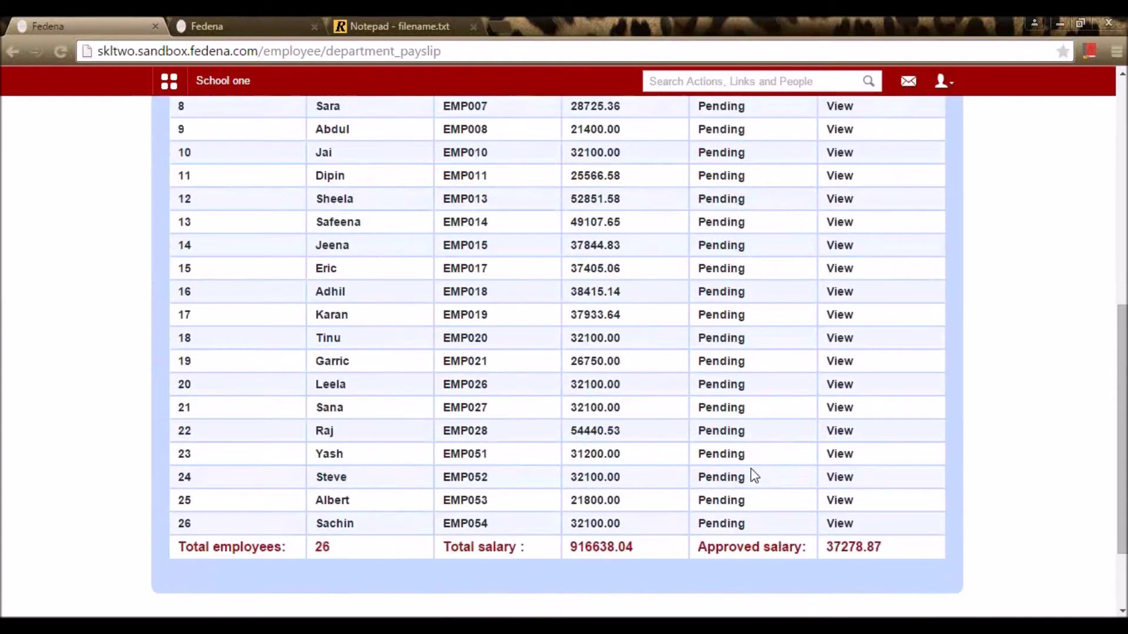
{"action": "scroll", "coordinate": [752, 472], "scroll_direction": "up", "scroll_amount": 5}
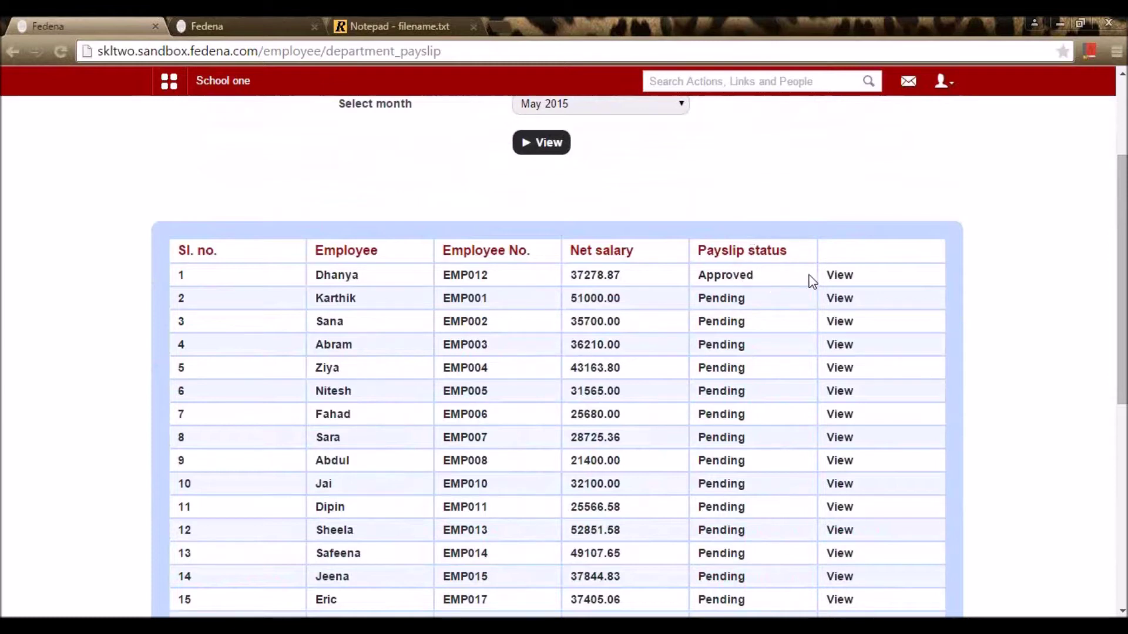
Step: Open the approved May 2015 payslip of one employee, then go back to HR management
{"action": "left_click", "coordinate": [839, 276]}
{"action": "scroll", "coordinate": [823, 315], "scroll_direction": "up", "scroll_amount": 2}
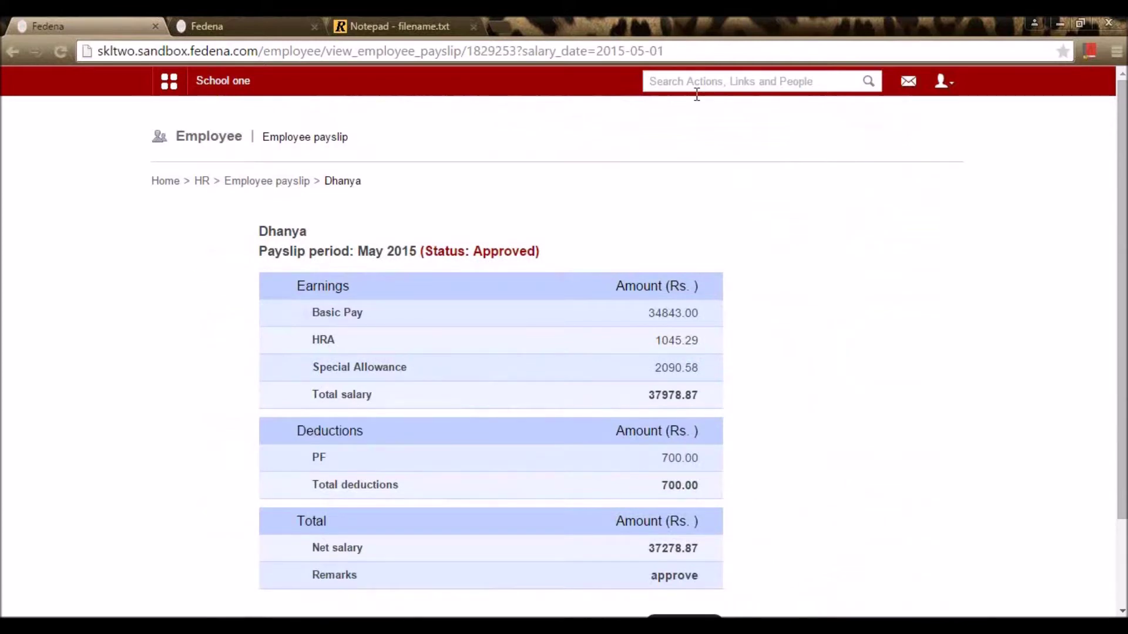
{"action": "key", "text": "alt+Left"}
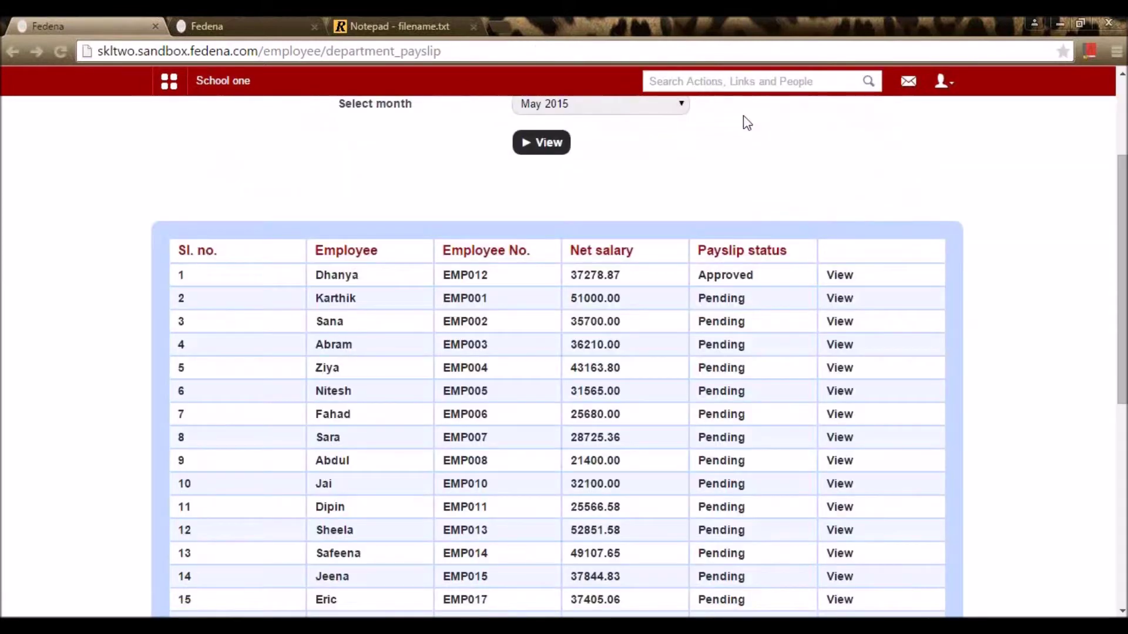
{"action": "scroll", "coordinate": [752, 435], "scroll_direction": "down", "scroll_amount": 7}
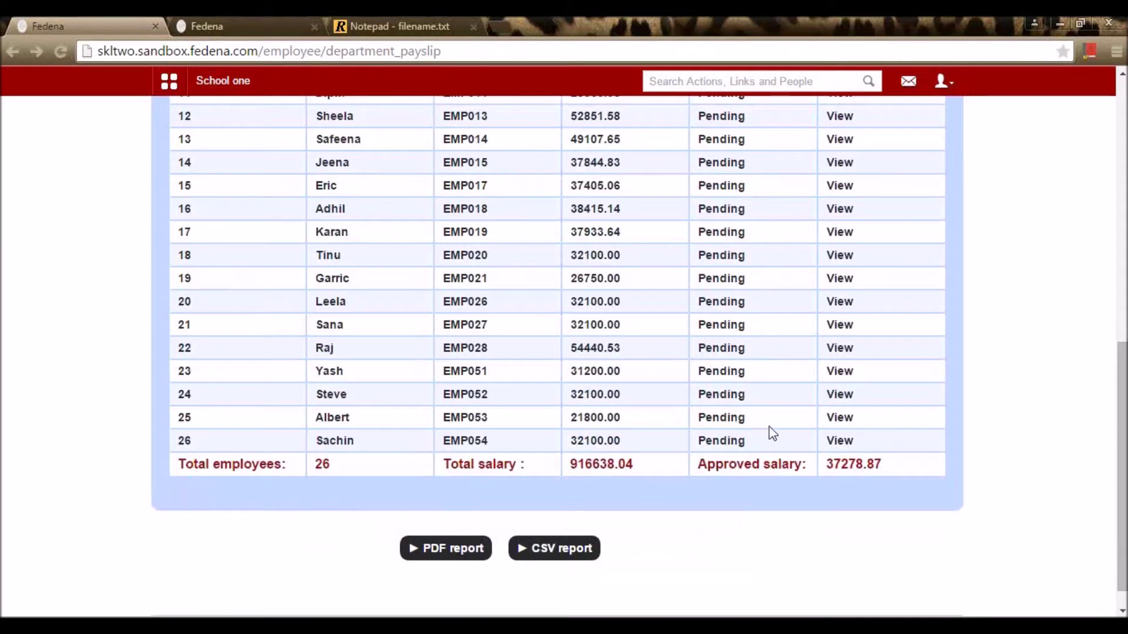
{"action": "scroll", "coordinate": [787, 411], "scroll_direction": "up", "scroll_amount": 10}
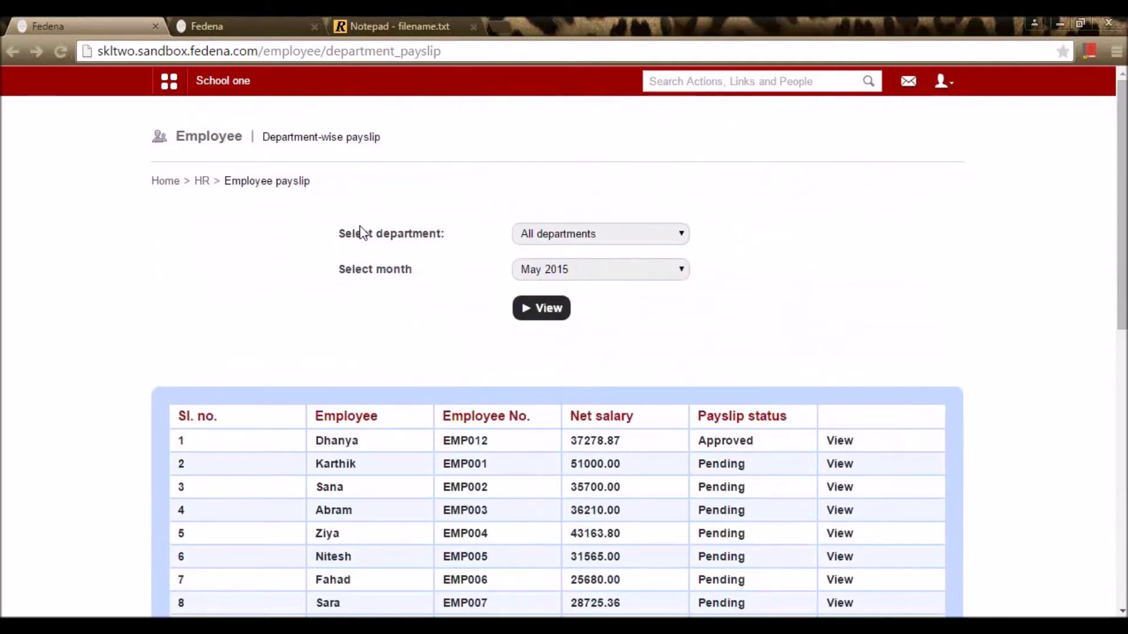
{"action": "left_click", "coordinate": [201, 181]}
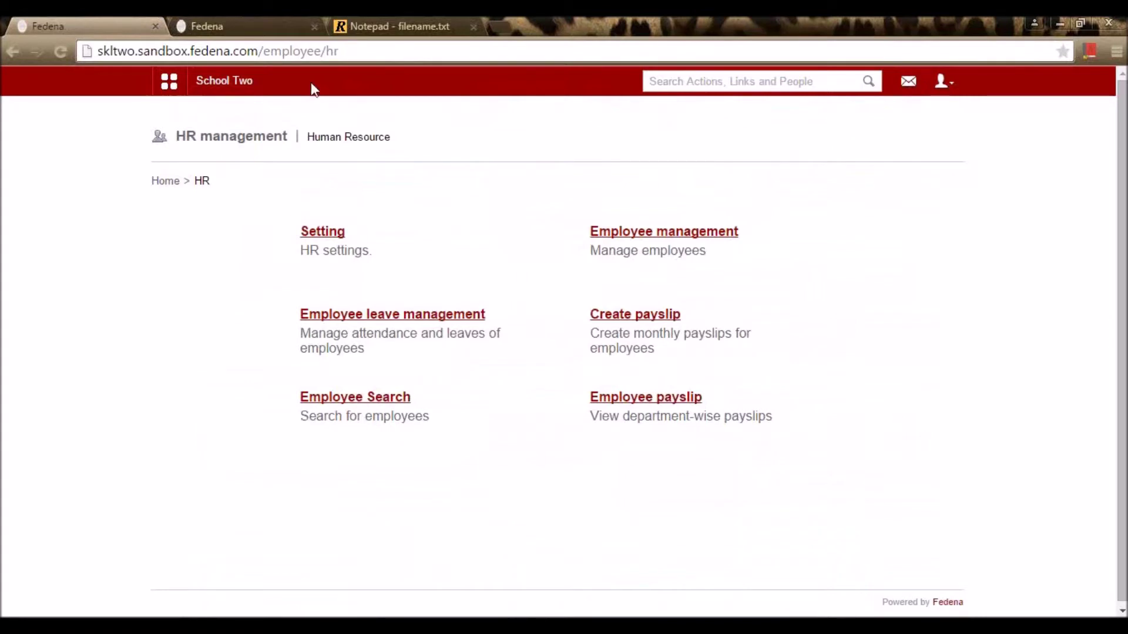
Step: Mark the Human resource and Student admission topics in the notes
{"action": "left_click", "coordinate": [356, 24]}
{"action": "left_click", "coordinate": [402, 270]}
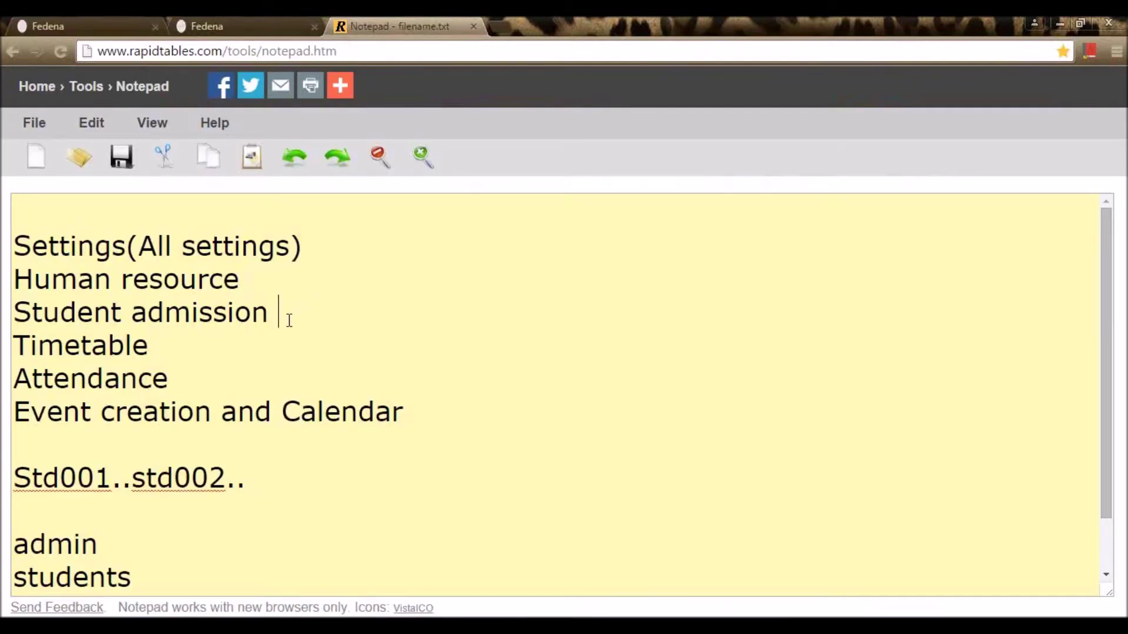
{"action": "left_click", "coordinate": [297, 316]}
Step: Back in Fedena, bring up the quick links showing the Students options
{"action": "left_click", "coordinate": [122, 19]}
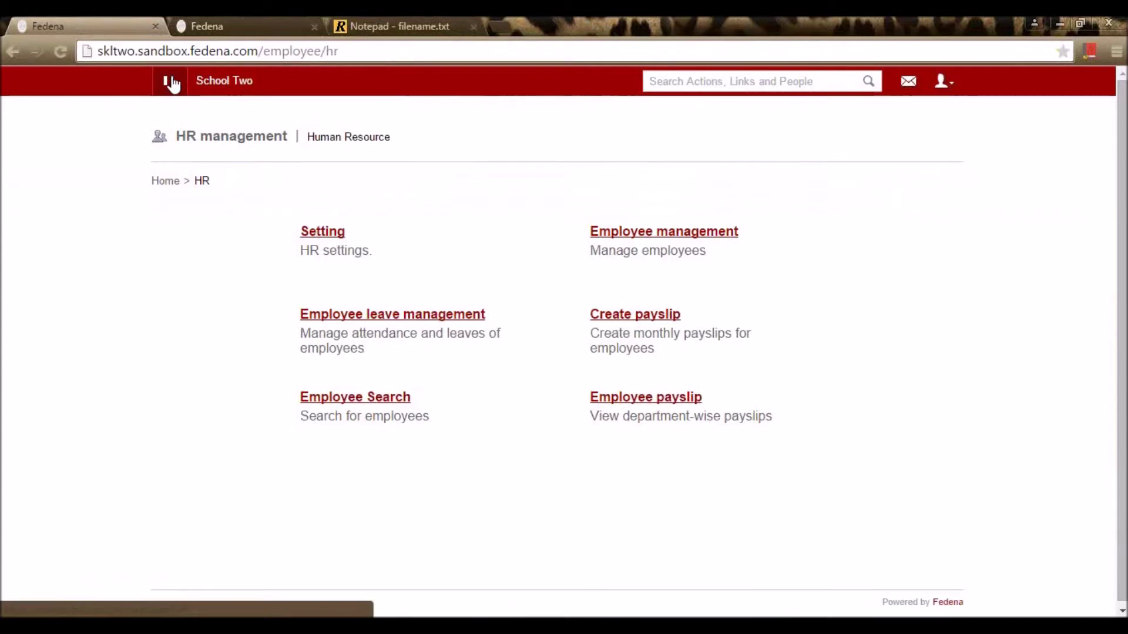
{"action": "left_click", "coordinate": [171, 83]}
{"action": "mouse_move", "coordinate": [408, 222]}
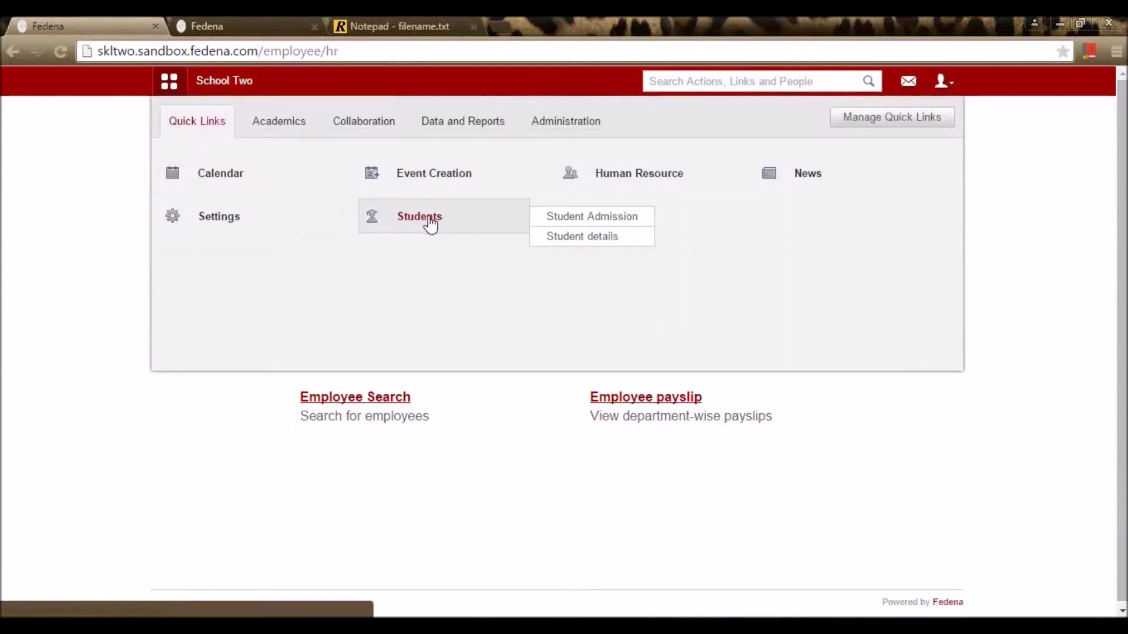
Step: Start a new student admission and enter the student's first name
{"action": "left_click", "coordinate": [617, 221]}
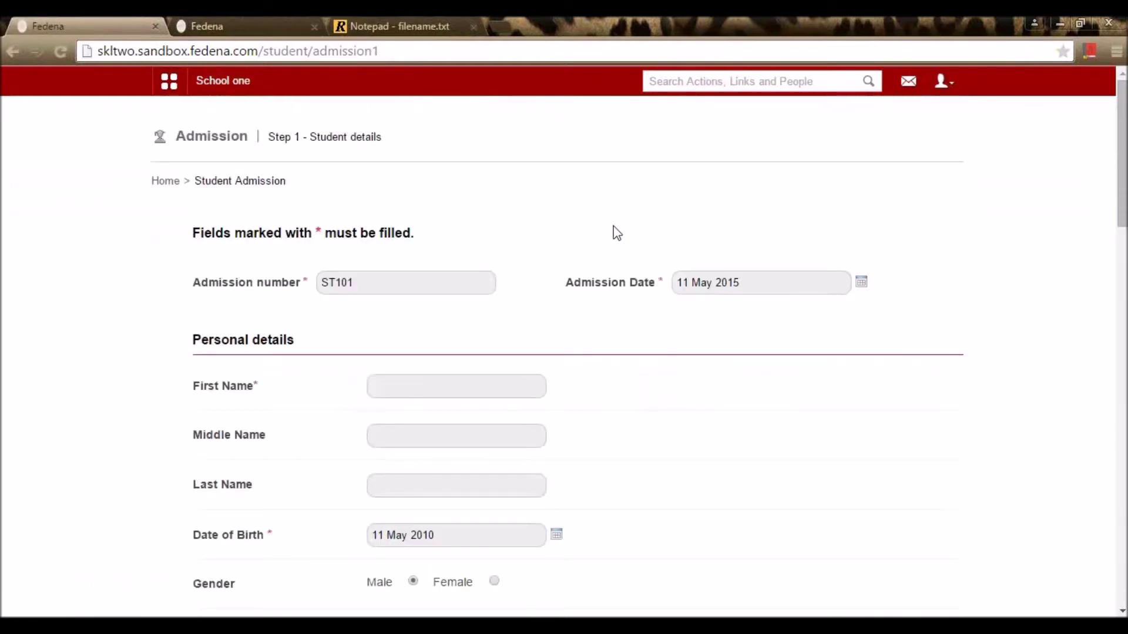
{"action": "scroll", "coordinate": [602, 238], "scroll_direction": "down", "scroll_amount": 15}
{"action": "scroll", "coordinate": [605, 268], "scroll_direction": "down", "scroll_amount": 9}
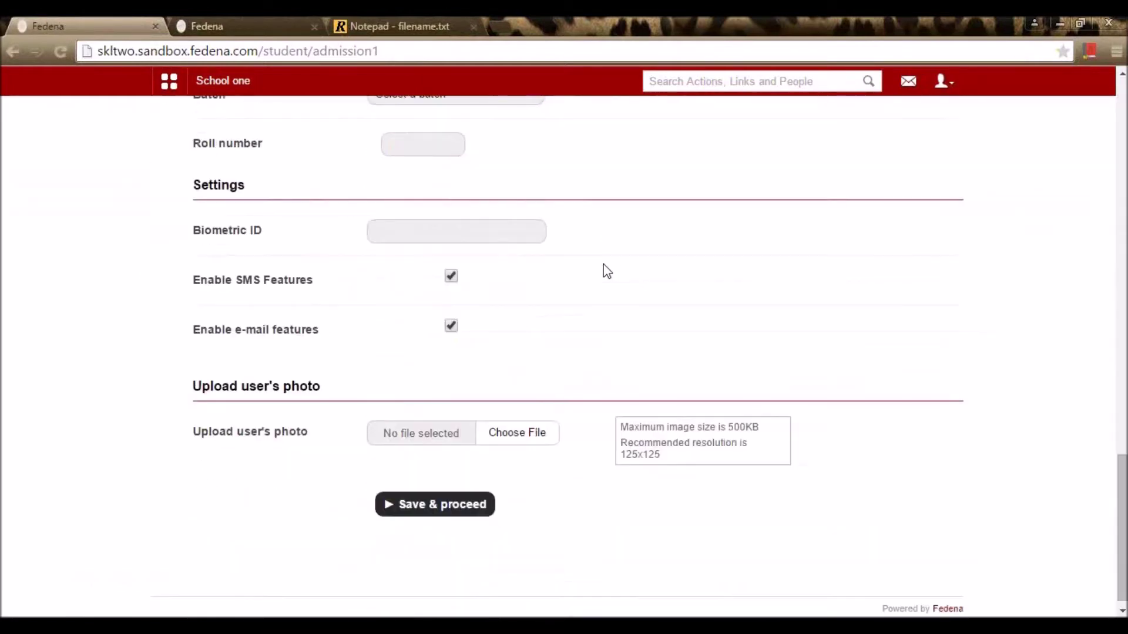
{"action": "scroll", "coordinate": [607, 274], "scroll_direction": "up", "scroll_amount": 20}
{"action": "scroll", "coordinate": [606, 283], "scroll_direction": "up", "scroll_amount": 3}
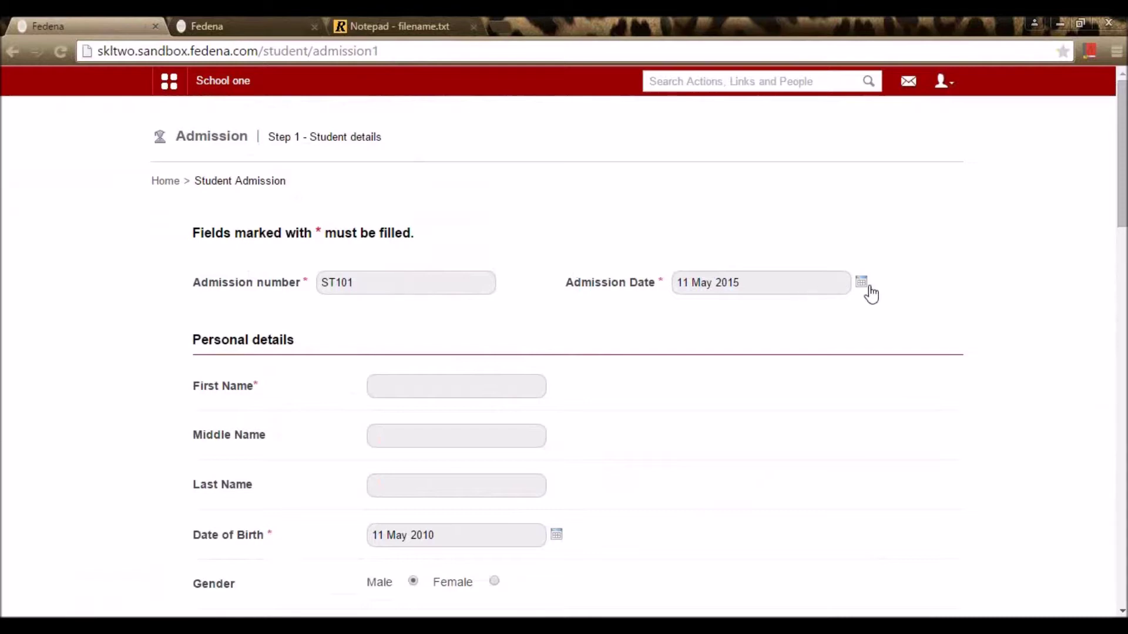
{"action": "left_click", "coordinate": [450, 391]}
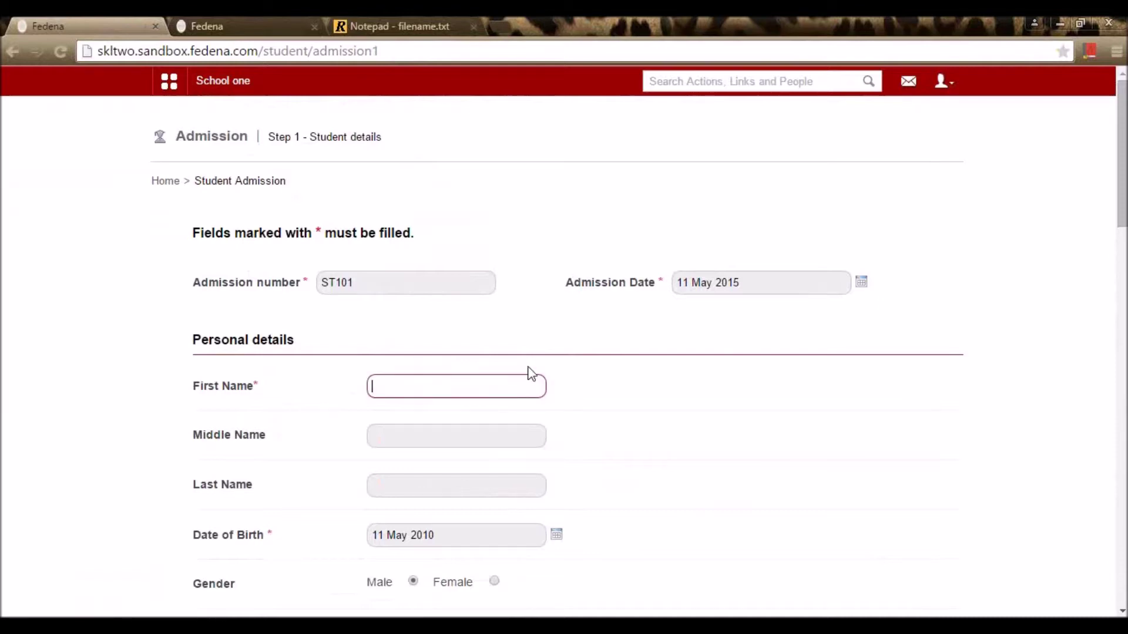
{"action": "type", "text": "Faha"}
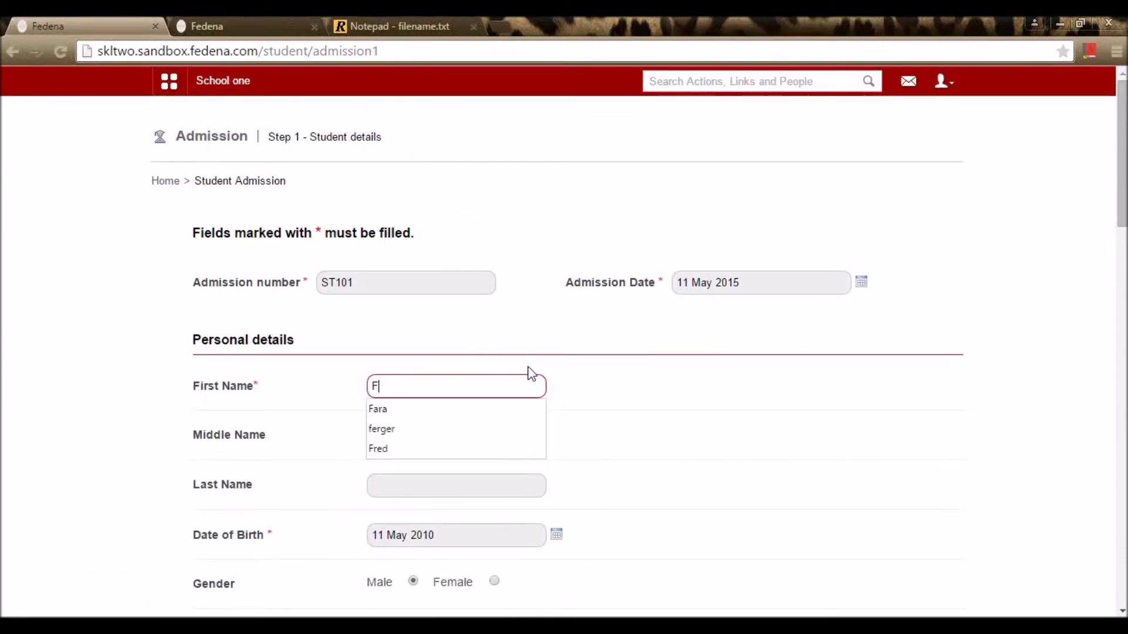
{"action": "left_click", "coordinate": [667, 371]}
Step: Set date of birth to 15 May 1997, gender Male, and blood group A+
{"action": "scroll", "coordinate": [629, 375], "scroll_direction": "down", "scroll_amount": 4}
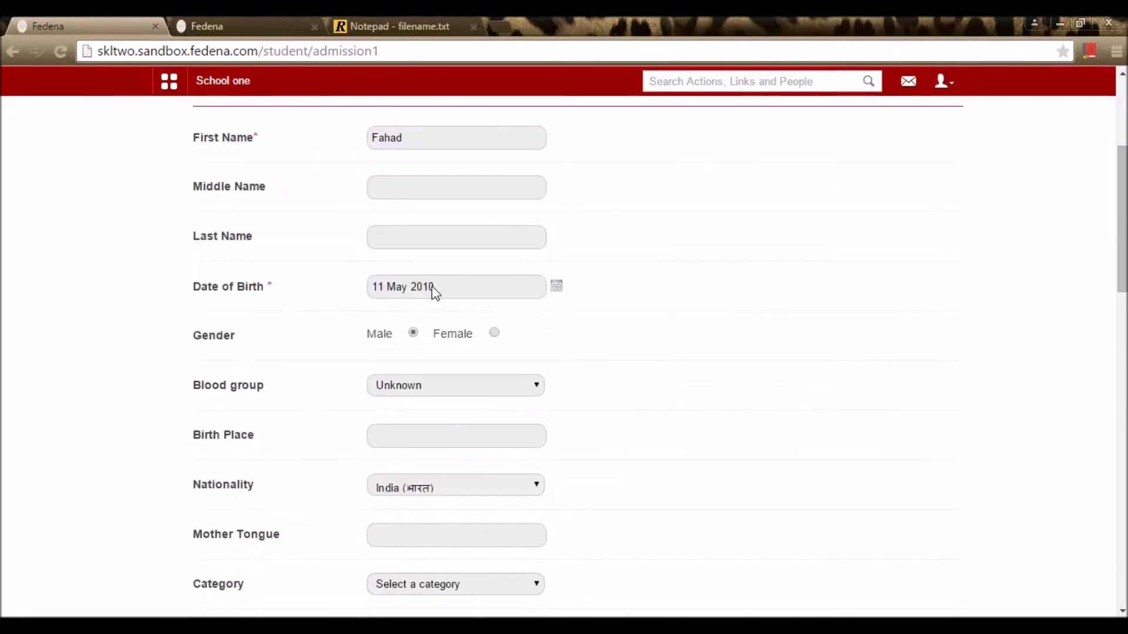
{"action": "left_click", "coordinate": [557, 287]}
{"action": "left_click", "coordinate": [483, 306]}
{"action": "left_click", "coordinate": [476, 379]}
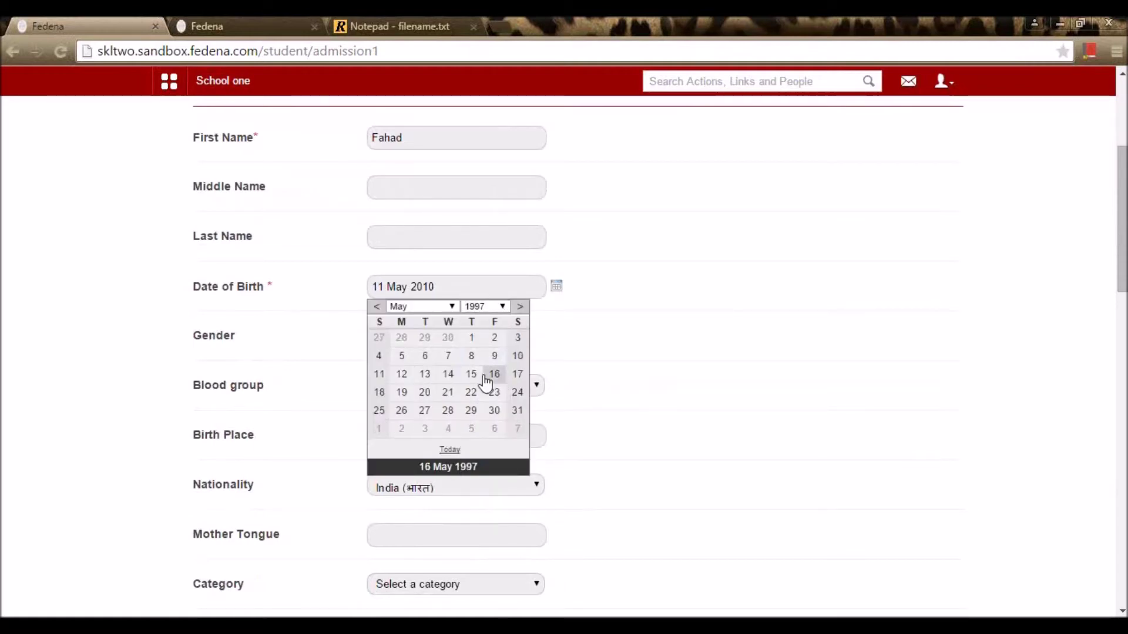
{"action": "left_click", "coordinate": [469, 378]}
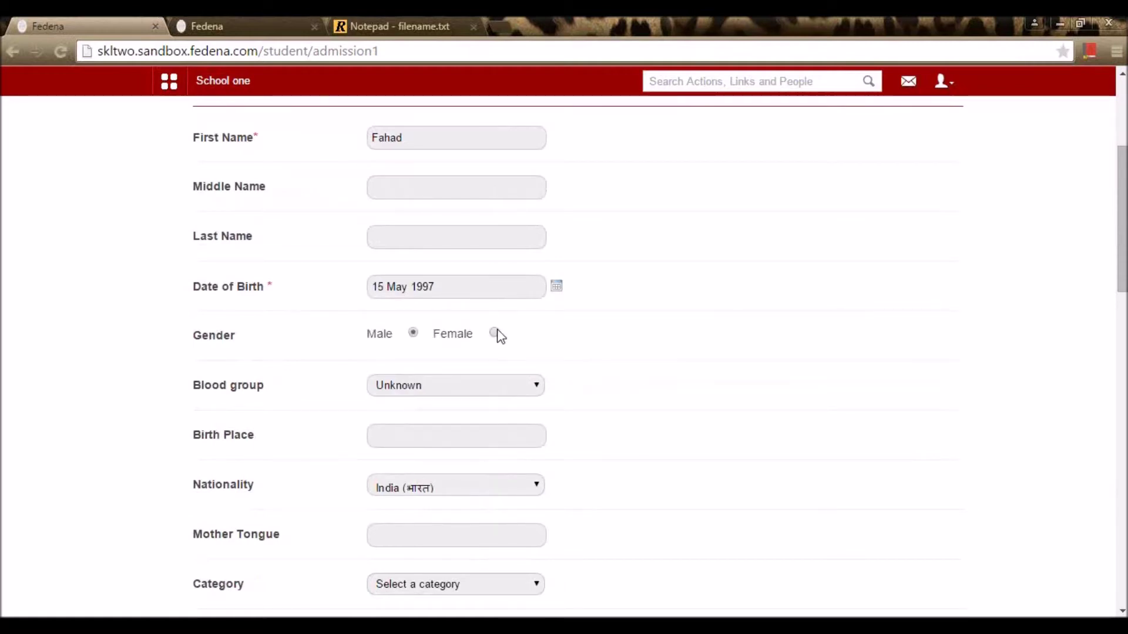
{"action": "left_click", "coordinate": [413, 333]}
{"action": "left_click", "coordinate": [436, 385]}
{"action": "left_click", "coordinate": [431, 415]}
{"action": "scroll", "coordinate": [632, 428], "scroll_direction": "down", "scroll_amount": 3}
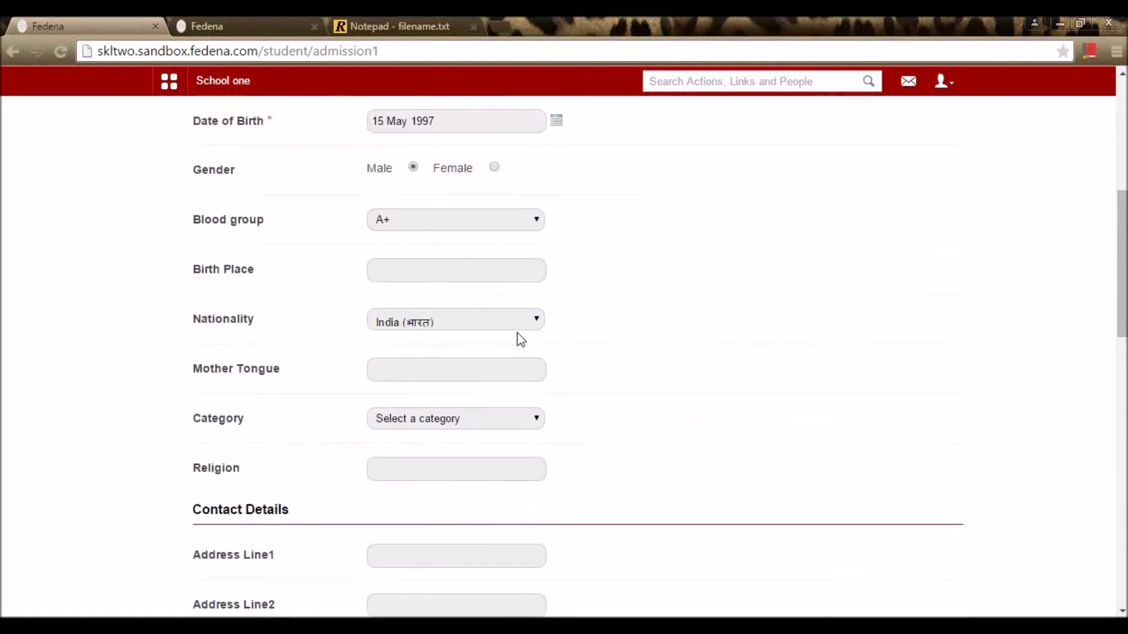
{"action": "scroll", "coordinate": [520, 336], "scroll_direction": "down", "scroll_amount": 5}
{"action": "scroll", "coordinate": [527, 336], "scroll_direction": "down", "scroll_amount": 4}
{"action": "scroll", "coordinate": [554, 355], "scroll_direction": "up", "scroll_amount": 1}
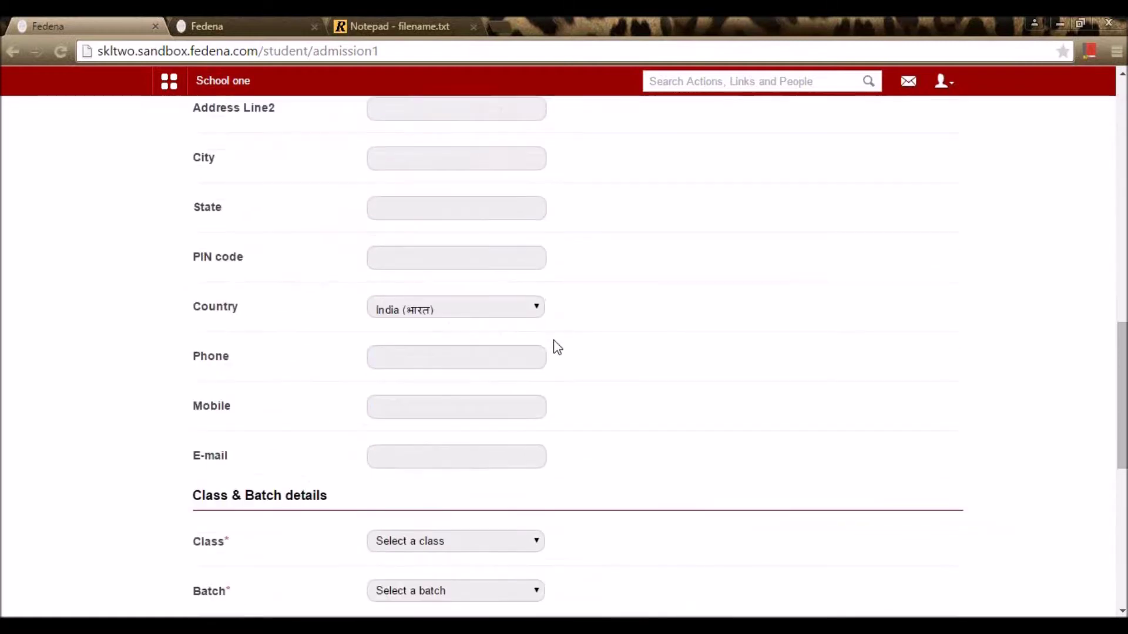
{"action": "scroll", "coordinate": [554, 345], "scroll_direction": "down", "scroll_amount": 3}
{"action": "scroll", "coordinate": [558, 347], "scroll_direction": "up", "scroll_amount": 7}
{"action": "scroll", "coordinate": [555, 347], "scroll_direction": "up", "scroll_amount": 8}
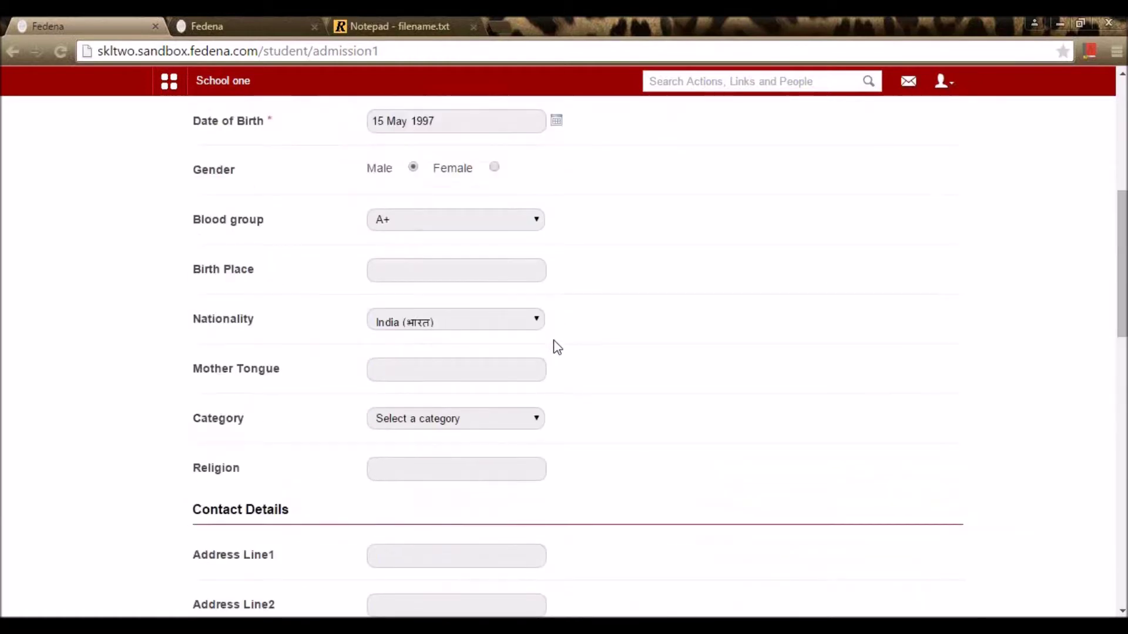
{"action": "scroll", "coordinate": [555, 347], "scroll_direction": "down", "scroll_amount": 16}
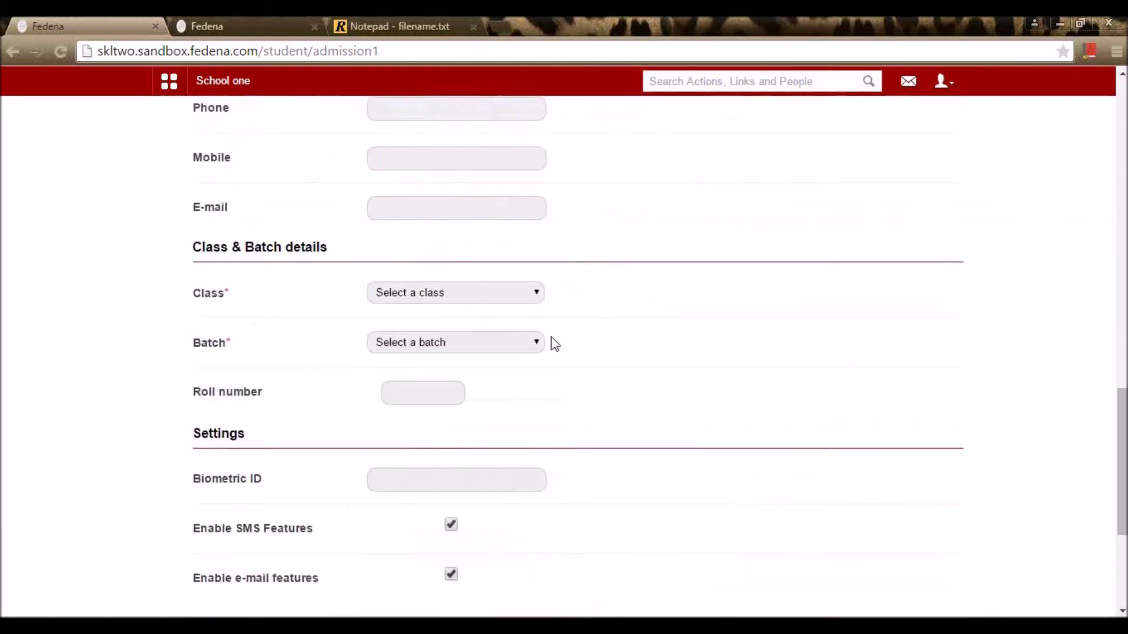
Step: Assign the student to class Standard 3, batch STD 3 - A 15-16
{"action": "left_click", "coordinate": [468, 297]}
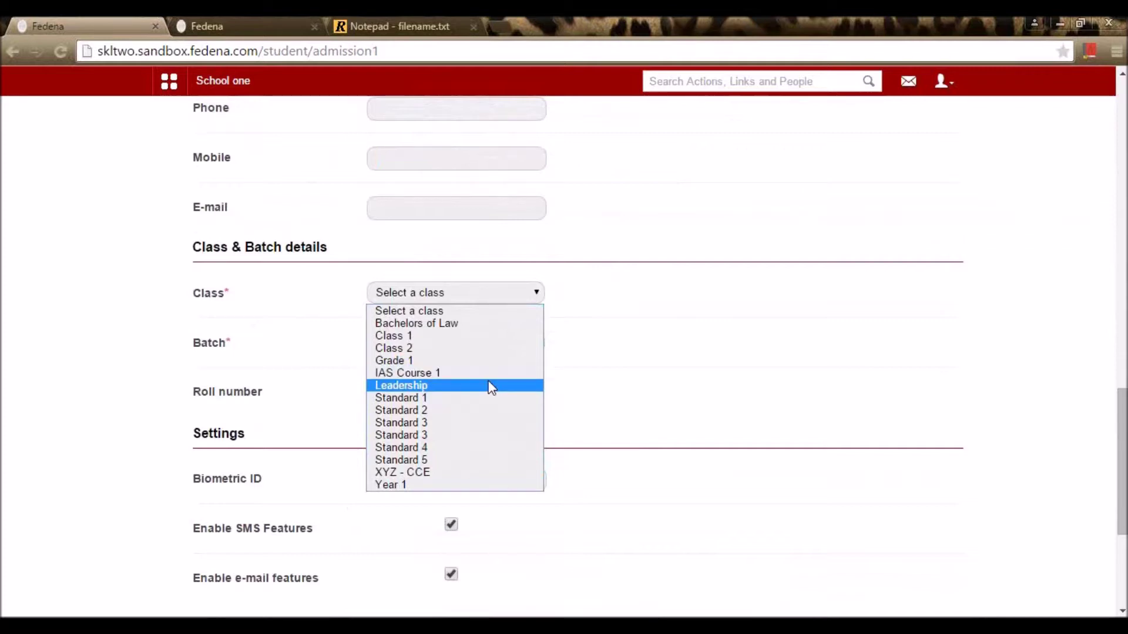
{"action": "left_click", "coordinate": [484, 437]}
{"action": "left_click", "coordinate": [504, 344]}
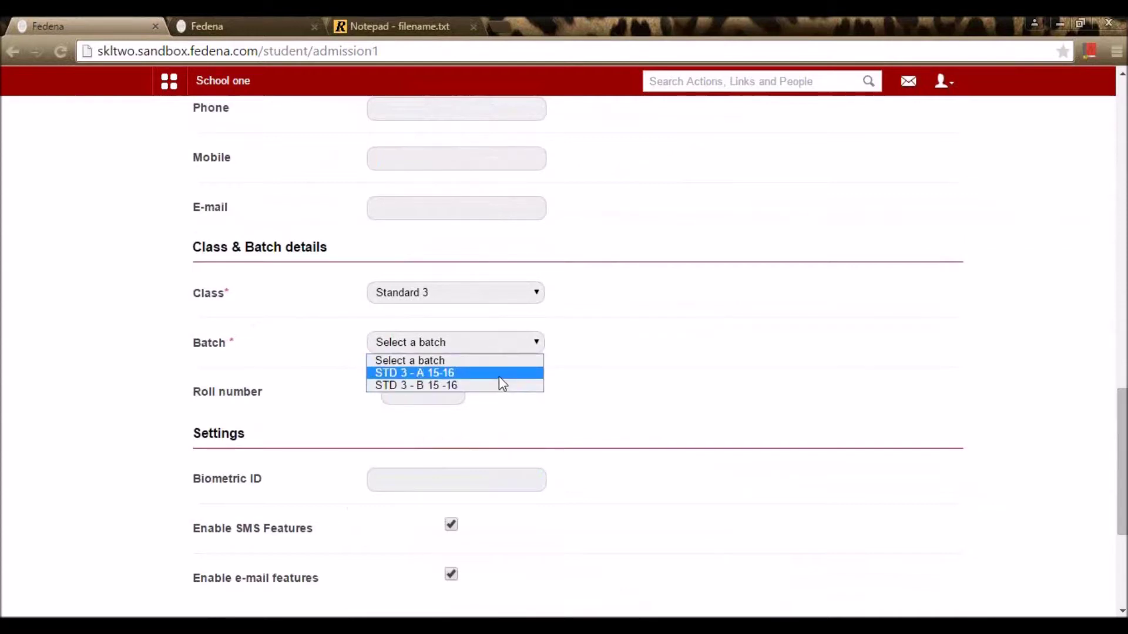
{"action": "left_click", "coordinate": [494, 379]}
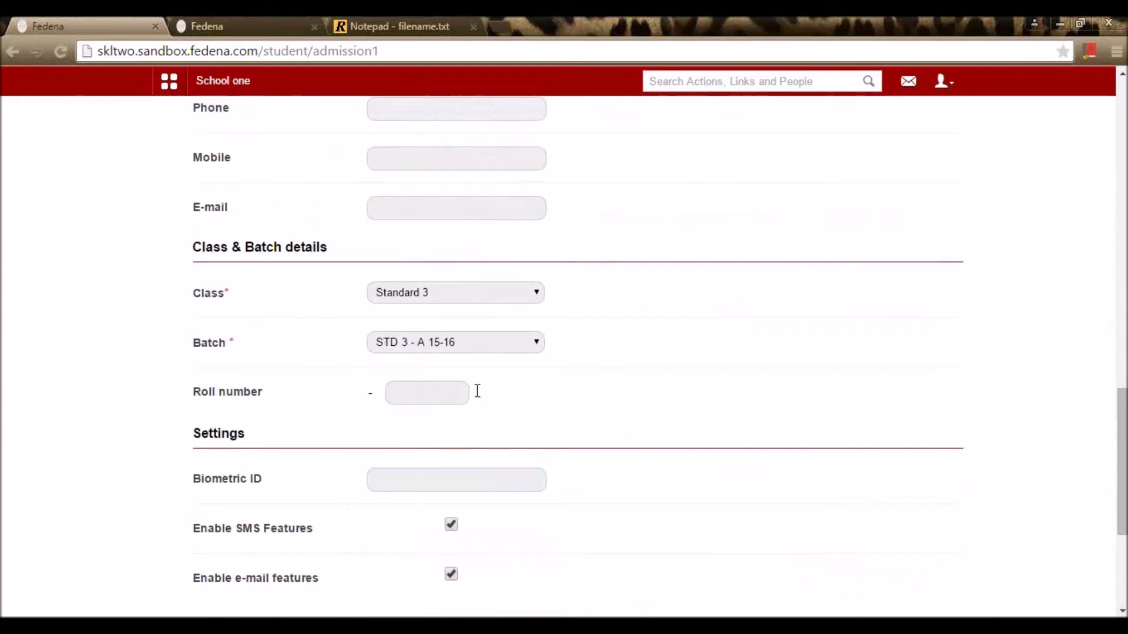
Step: Pass the roll number and biometric ID fields and save the Step 1 admission details
{"action": "left_click", "coordinate": [454, 402]}
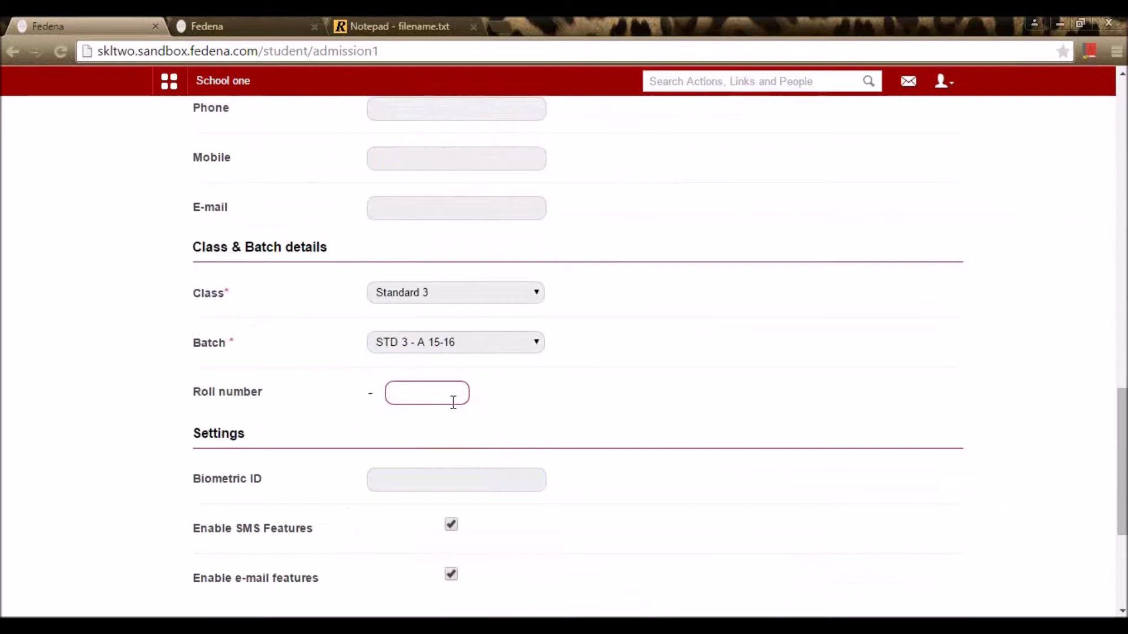
{"action": "left_click", "coordinate": [428, 477]}
{"action": "scroll", "coordinate": [597, 490], "scroll_direction": "down", "scroll_amount": 5}
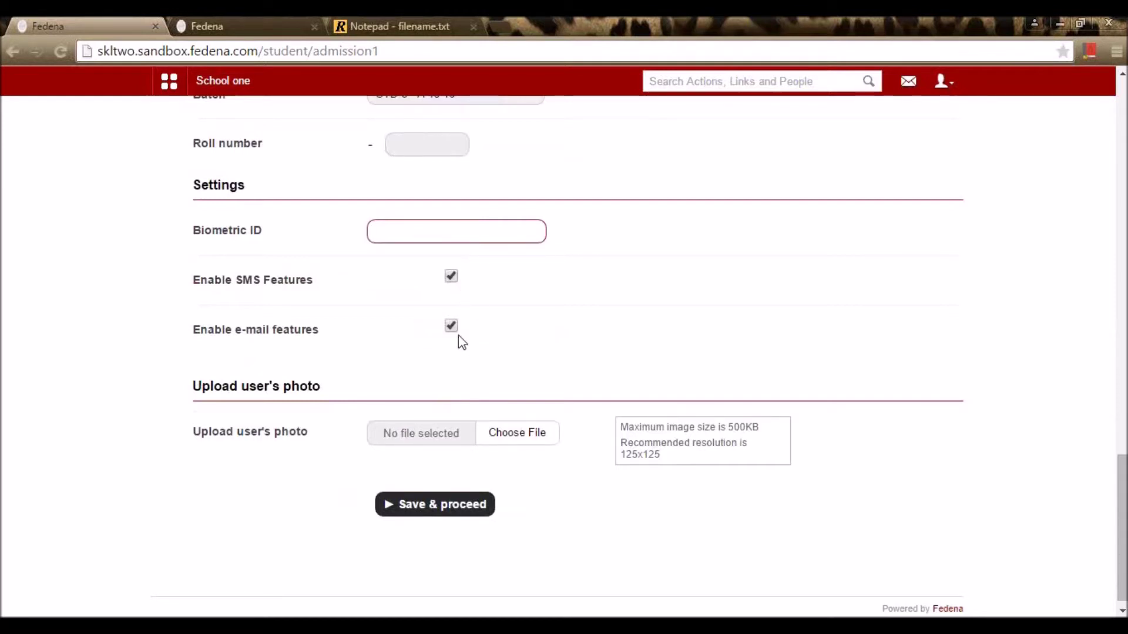
{"action": "scroll", "coordinate": [457, 341], "scroll_direction": "down", "scroll_amount": 1}
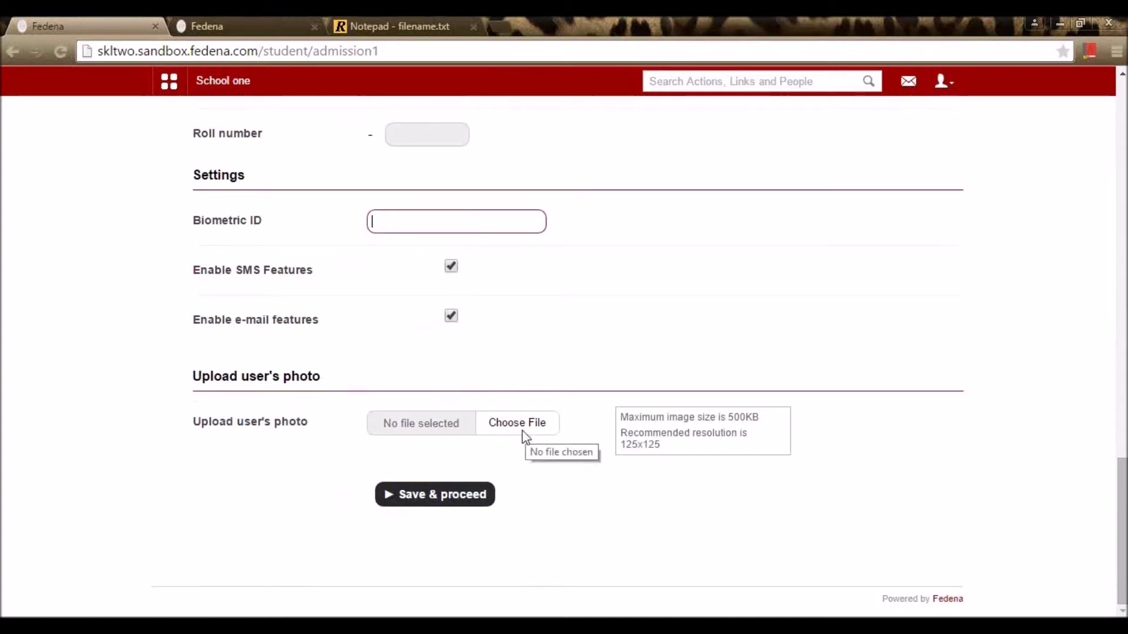
{"action": "left_click", "coordinate": [474, 497]}
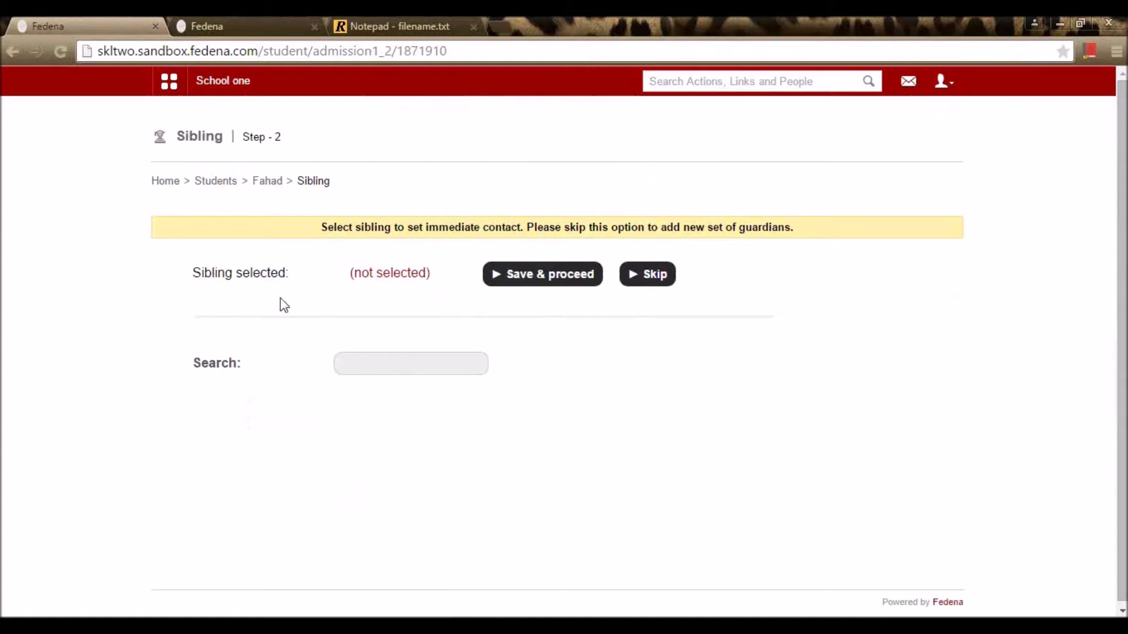
Step: Search for the sibling by name, link the matching C1 - A 15-16 student, and save
{"action": "left_click", "coordinate": [379, 362]}
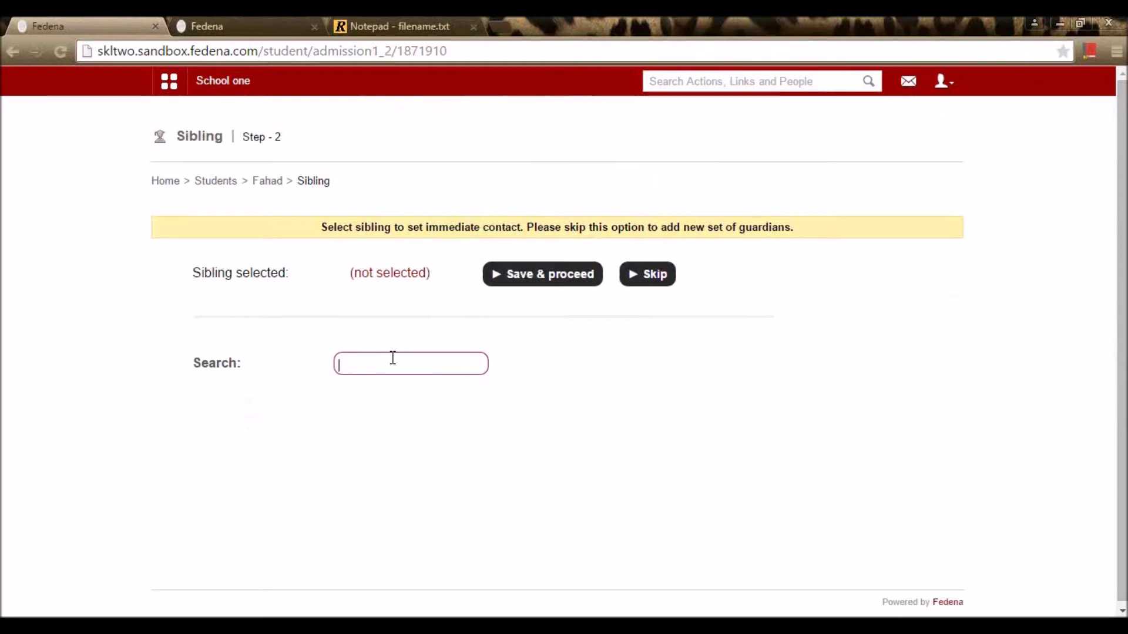
{"action": "type", "text": "Vic"}
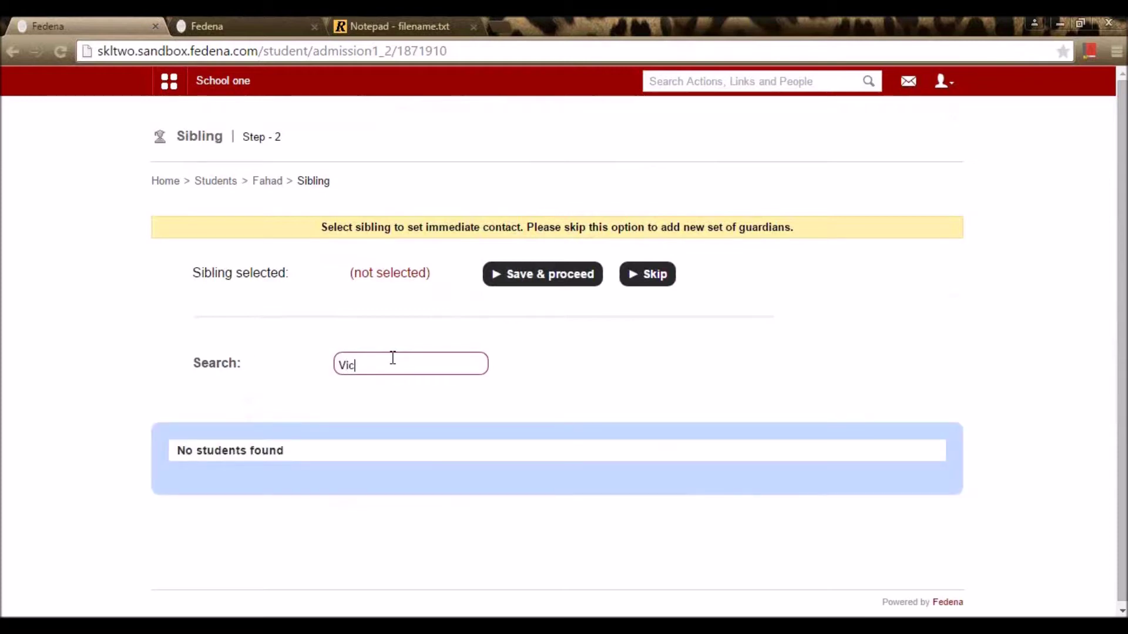
{"action": "type", "text": "ek"}
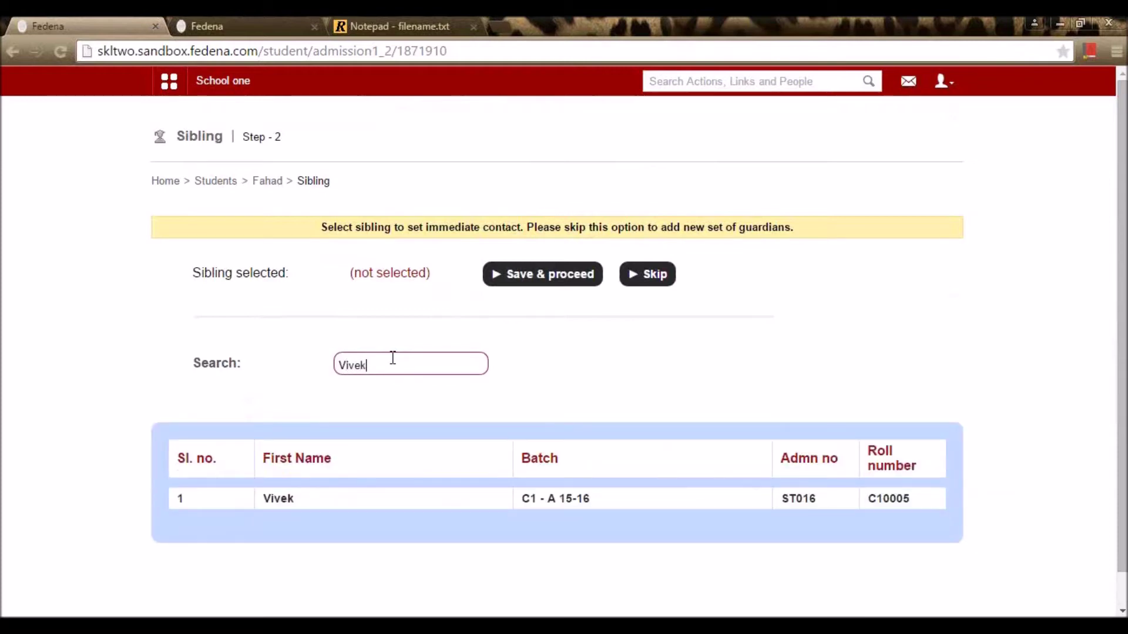
{"action": "left_click", "coordinate": [282, 500]}
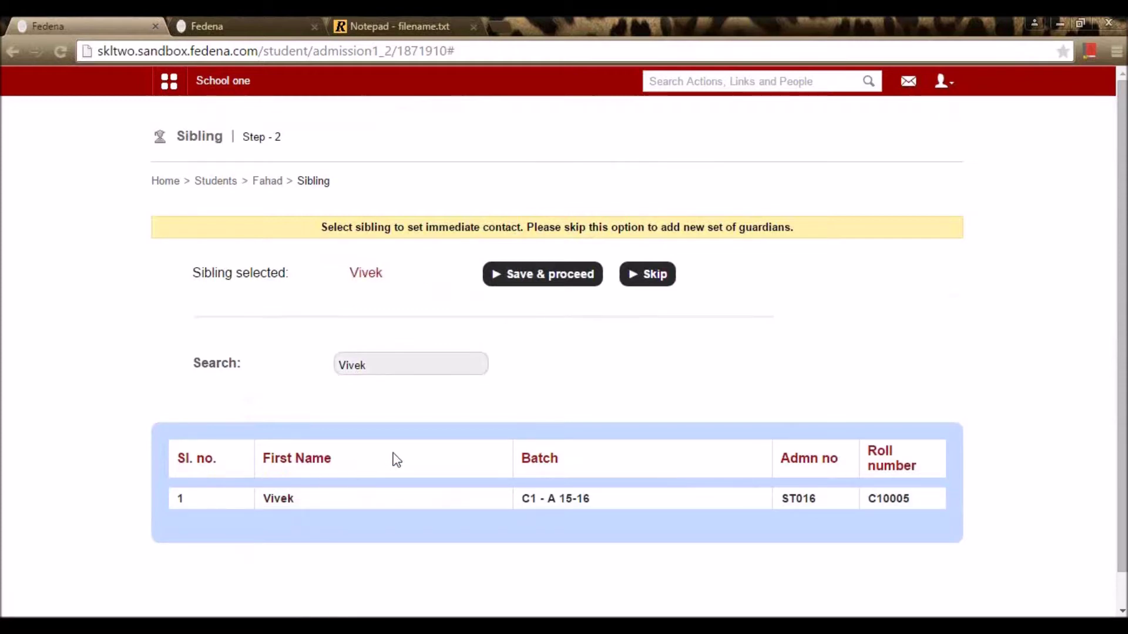
{"action": "left_click", "coordinate": [541, 279]}
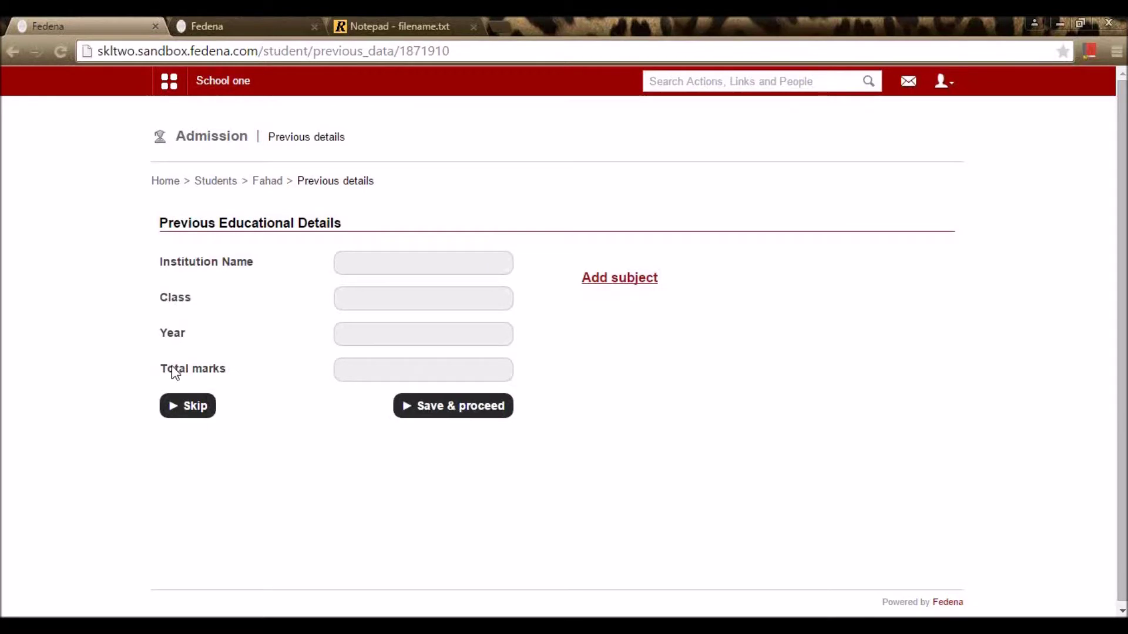
Step: Skip Previous Educational Details and save Additional Details to finish the admission
{"action": "left_click", "coordinate": [189, 407]}
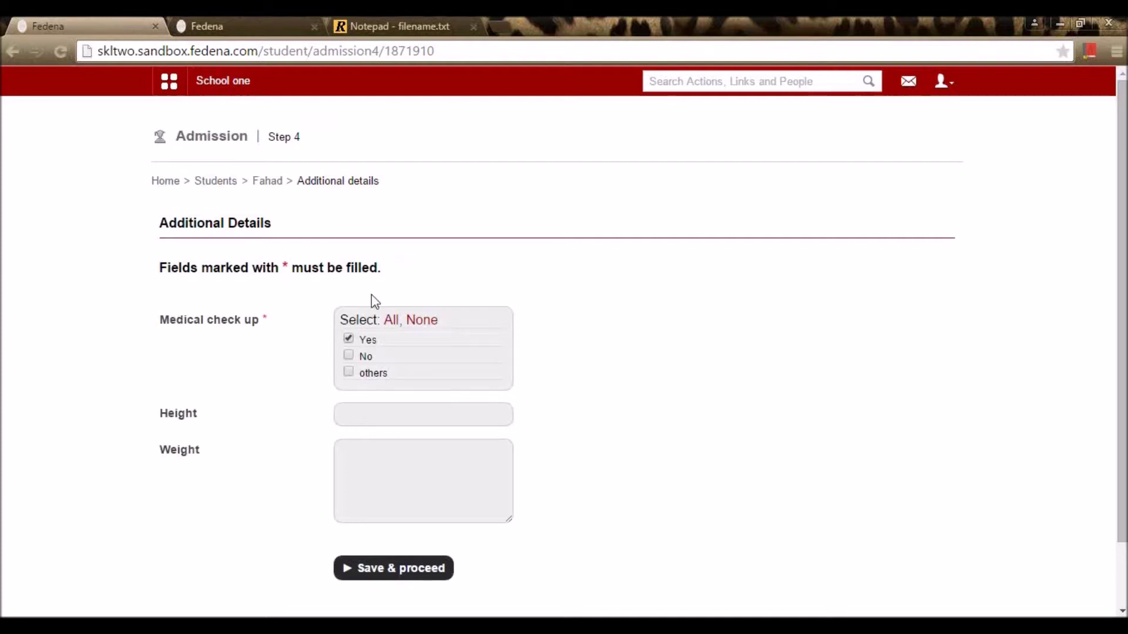
{"action": "scroll", "coordinate": [297, 430], "scroll_direction": "down", "scroll_amount": 2}
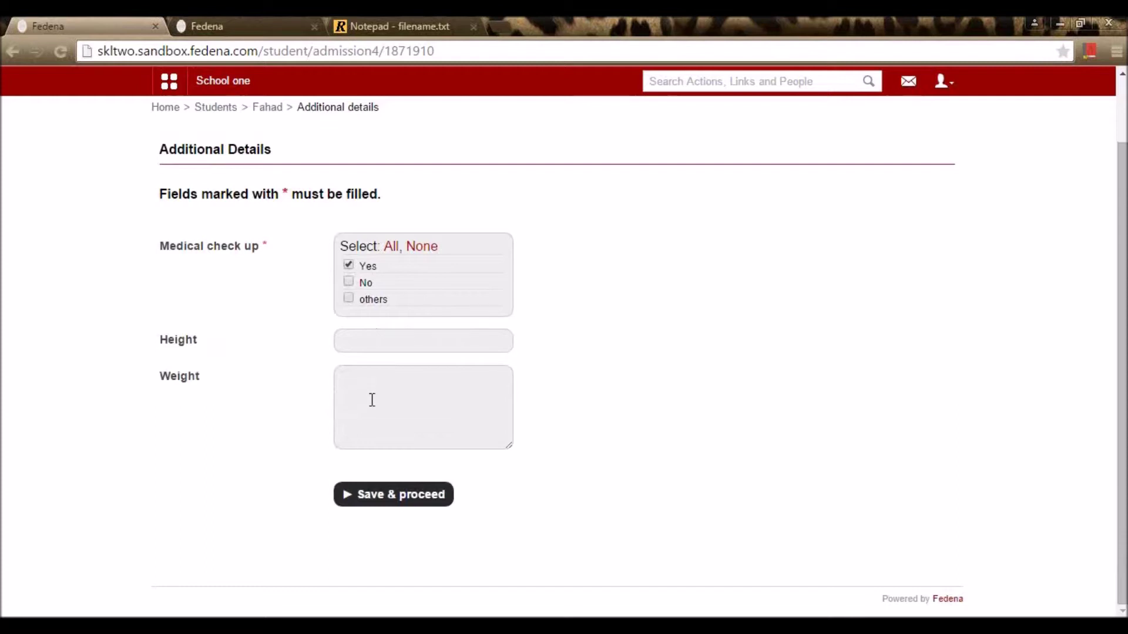
{"action": "left_click", "coordinate": [385, 496]}
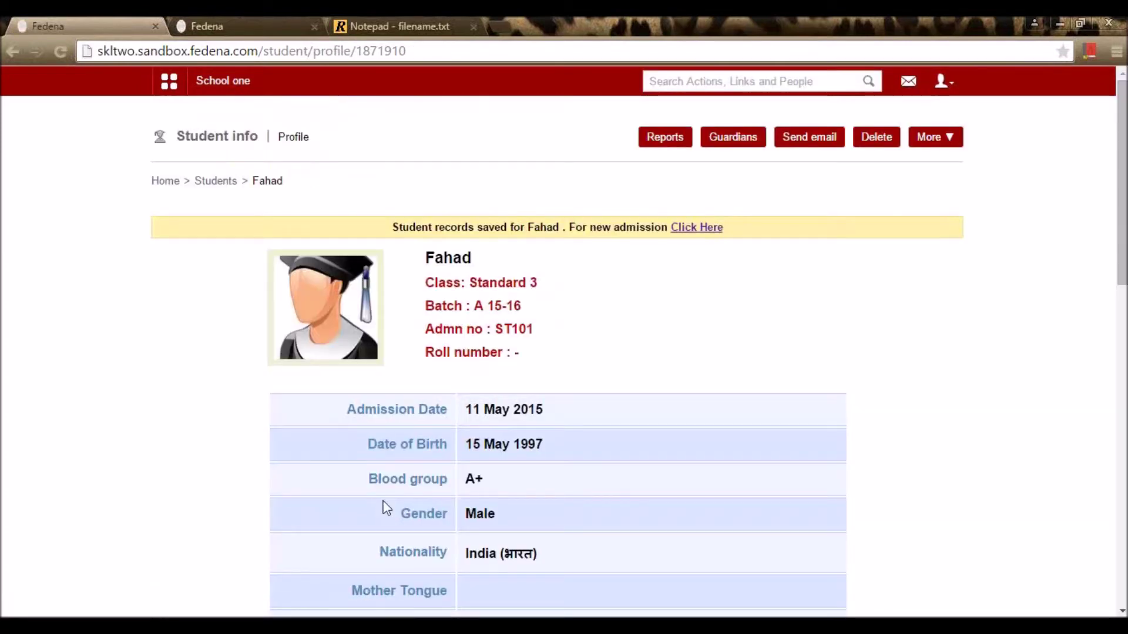
Step: Review the saved profile: class Standard 3, batch A 15-16, and the admission number
{"action": "scroll", "coordinate": [388, 509], "scroll_direction": "down", "scroll_amount": 13}
{"action": "scroll", "coordinate": [396, 507], "scroll_direction": "up", "scroll_amount": 8}
{"action": "scroll", "coordinate": [397, 517], "scroll_direction": "up", "scroll_amount": 5}
{"action": "left_click_drag", "start_coordinate": [474, 280], "coordinate": [534, 310]}
{"action": "left_click", "coordinate": [541, 302]}
{"action": "left_click", "coordinate": [541, 318]}
{"action": "left_click_drag", "start_coordinate": [496, 330], "coordinate": [548, 333]}
{"action": "left_click", "coordinate": [556, 339]}
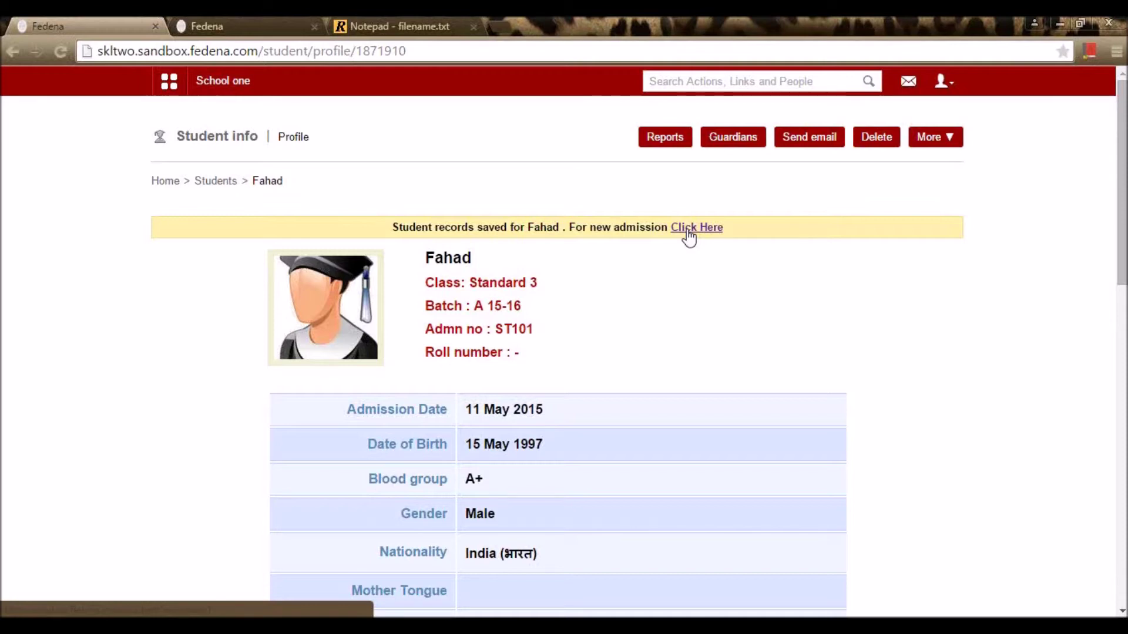
Step: View the student's guardian details, then return to the profile via the breadcrumb
{"action": "scroll", "coordinate": [672, 376], "scroll_direction": "down", "scroll_amount": 8}
{"action": "scroll", "coordinate": [676, 382], "scroll_direction": "up", "scroll_amount": 8}
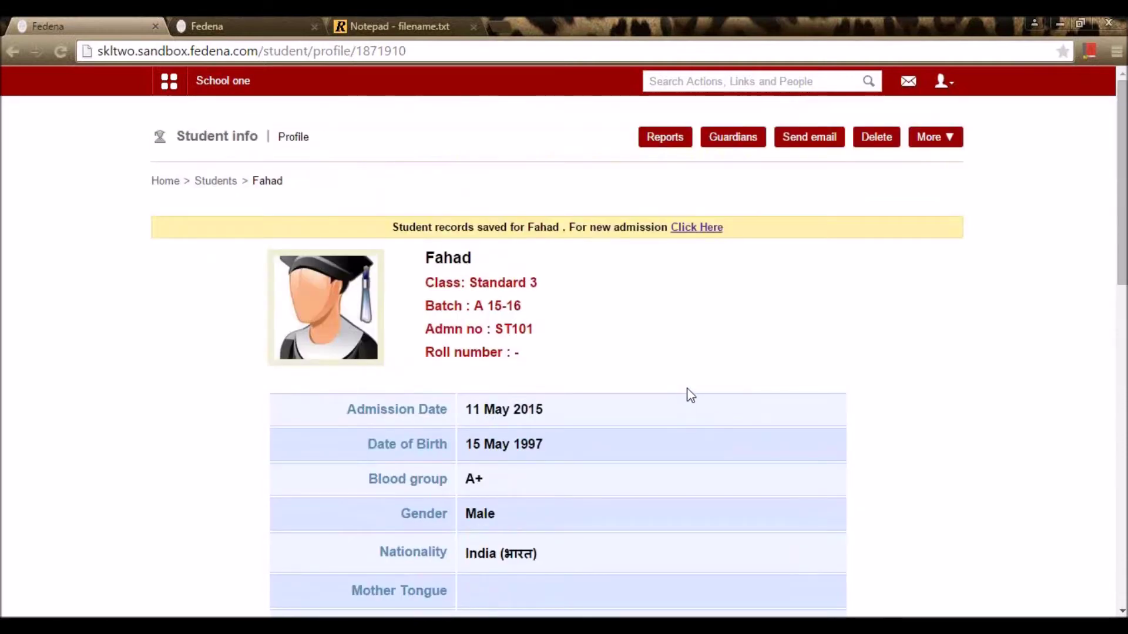
{"action": "left_click", "coordinate": [747, 146]}
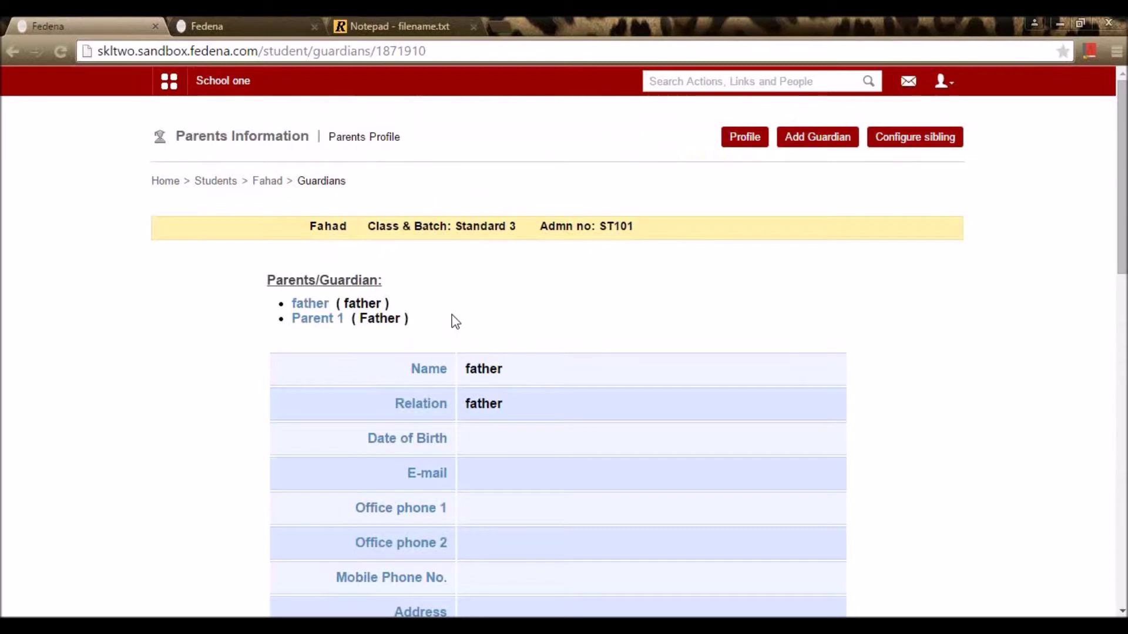
{"action": "scroll", "coordinate": [460, 308], "scroll_direction": "down", "scroll_amount": 8}
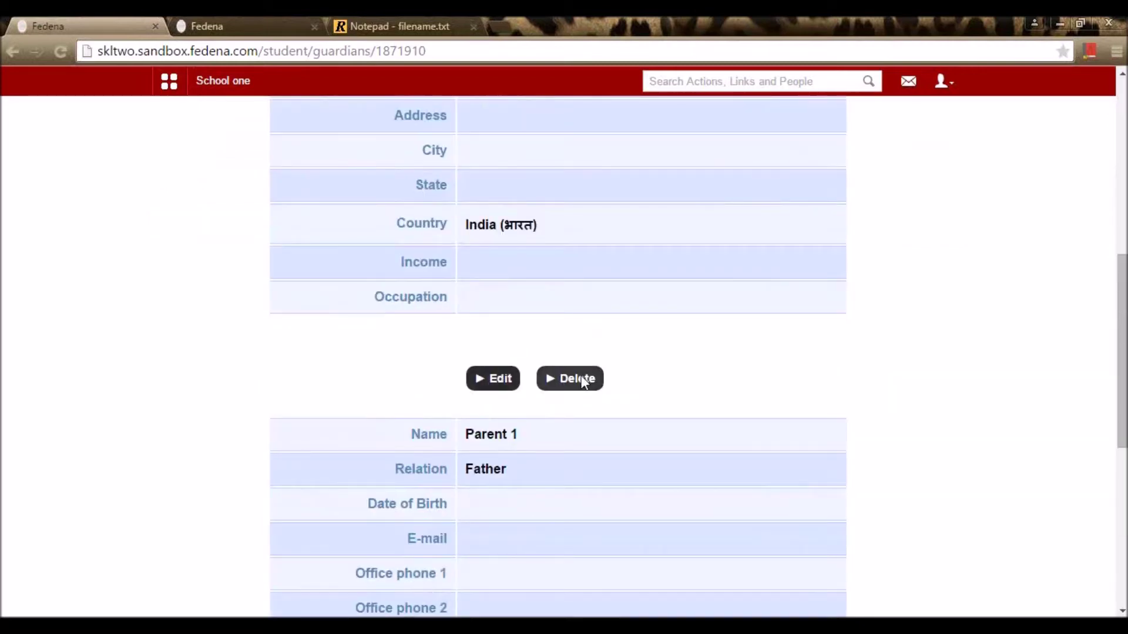
{"action": "scroll", "coordinate": [587, 382], "scroll_direction": "down", "scroll_amount": 7}
{"action": "scroll", "coordinate": [594, 390], "scroll_direction": "up", "scroll_amount": 8}
{"action": "scroll", "coordinate": [596, 385], "scroll_direction": "up", "scroll_amount": 7}
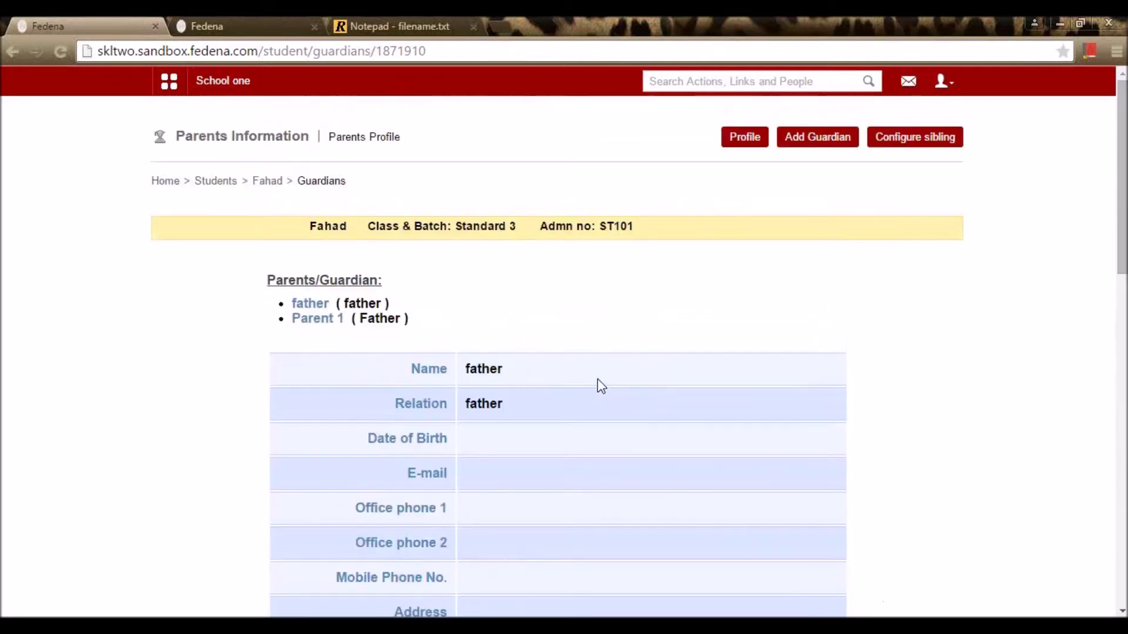
{"action": "left_click", "coordinate": [269, 192]}
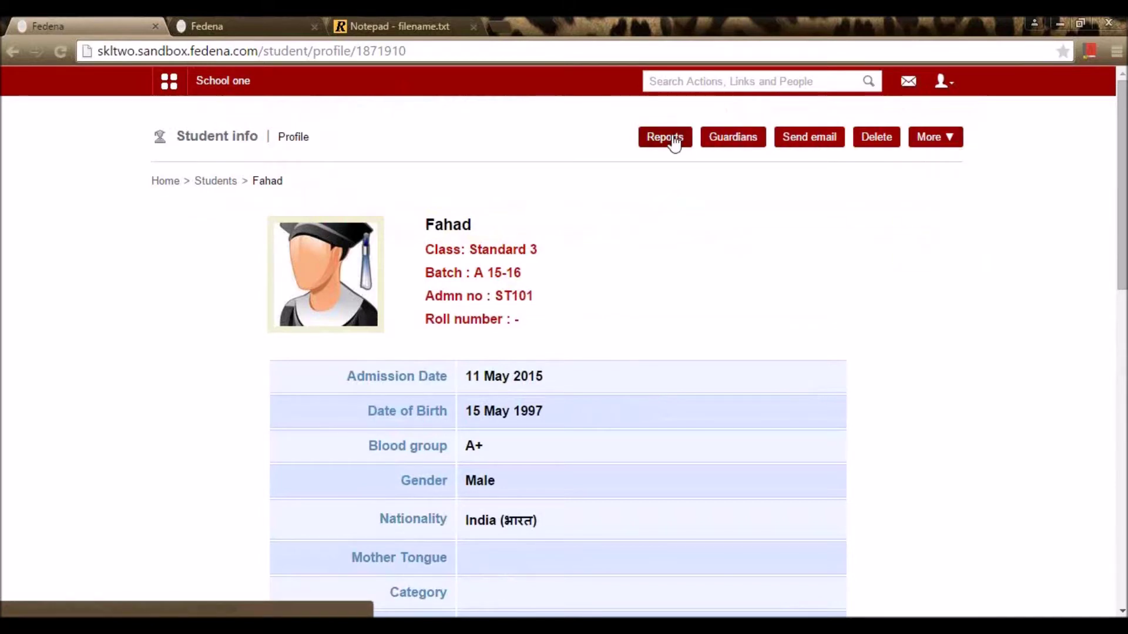
Step: Copy the student's admission number and log out of the admin account
{"action": "mouse_move", "coordinate": [918, 141]}
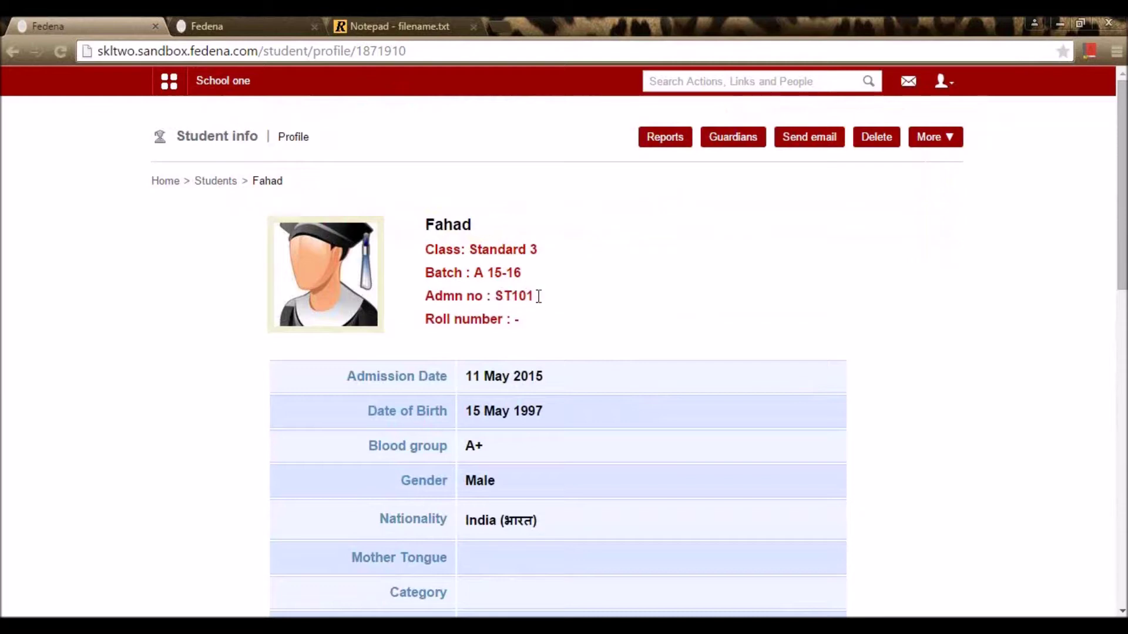
{"action": "double_click", "coordinate": [524, 296]}
{"action": "key", "text": "ctrl+c"}
{"action": "left_click", "coordinate": [942, 83]}
{"action": "left_click", "coordinate": [931, 152]}
{"action": "left_click", "coordinate": [942, 83]}
{"action": "left_click", "coordinate": [927, 153]}
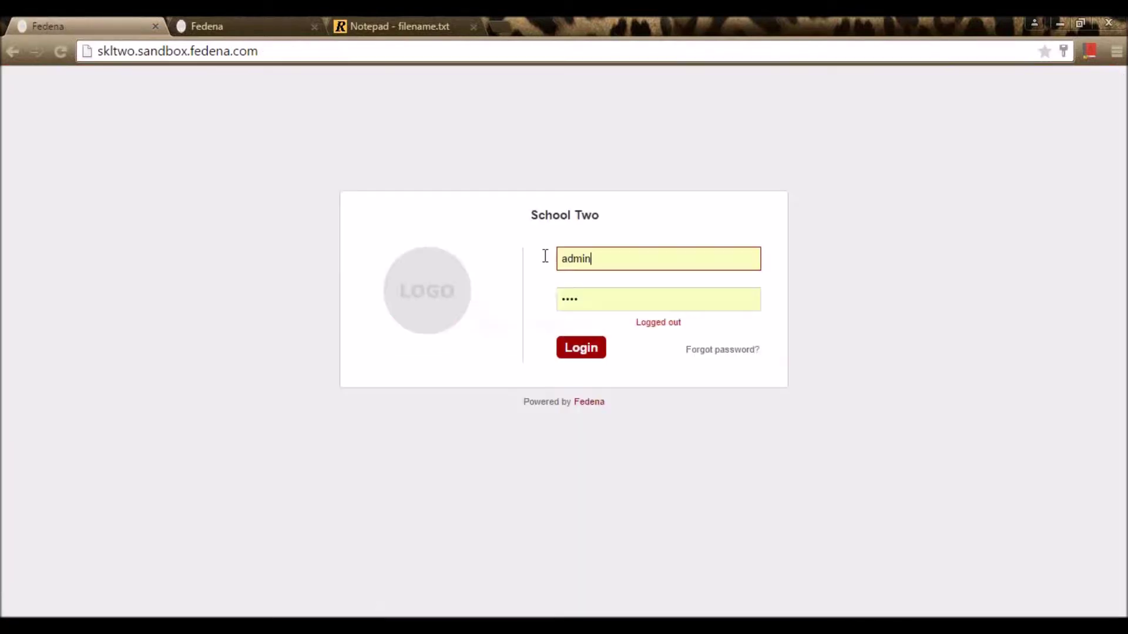
Step: Log in as the student, using the copied admission number and the student's password
{"action": "double_click", "coordinate": [544, 257]}
{"action": "key", "text": "ctrl+v"}
{"action": "left_click", "coordinate": [605, 301]}
{"action": "type", "text": "ST101123"}
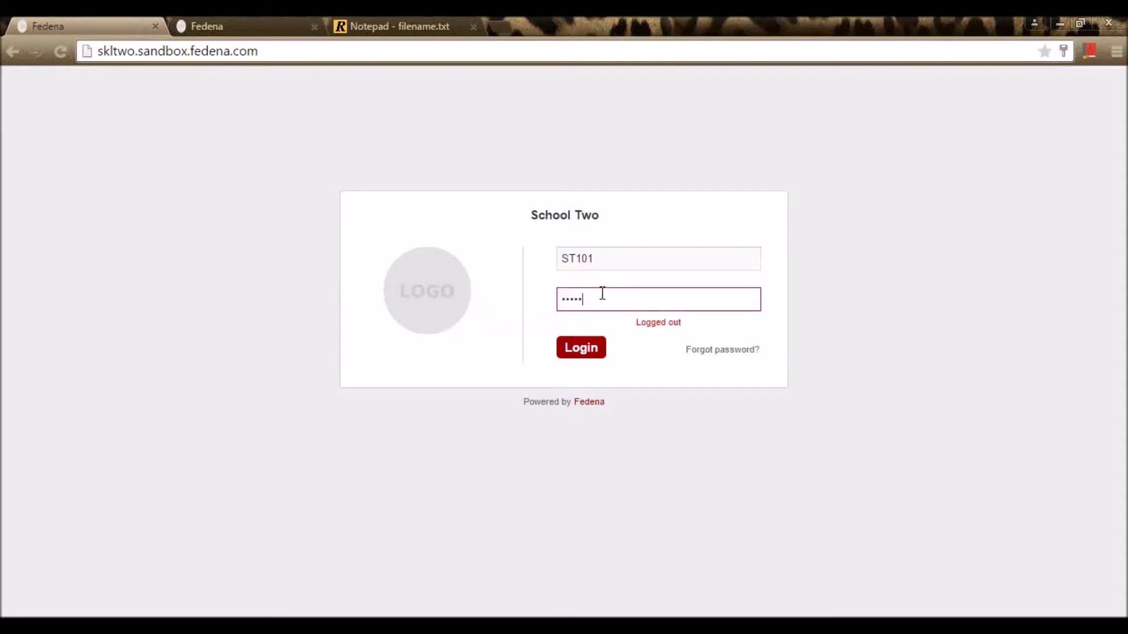
{"action": "key", "text": "Return"}
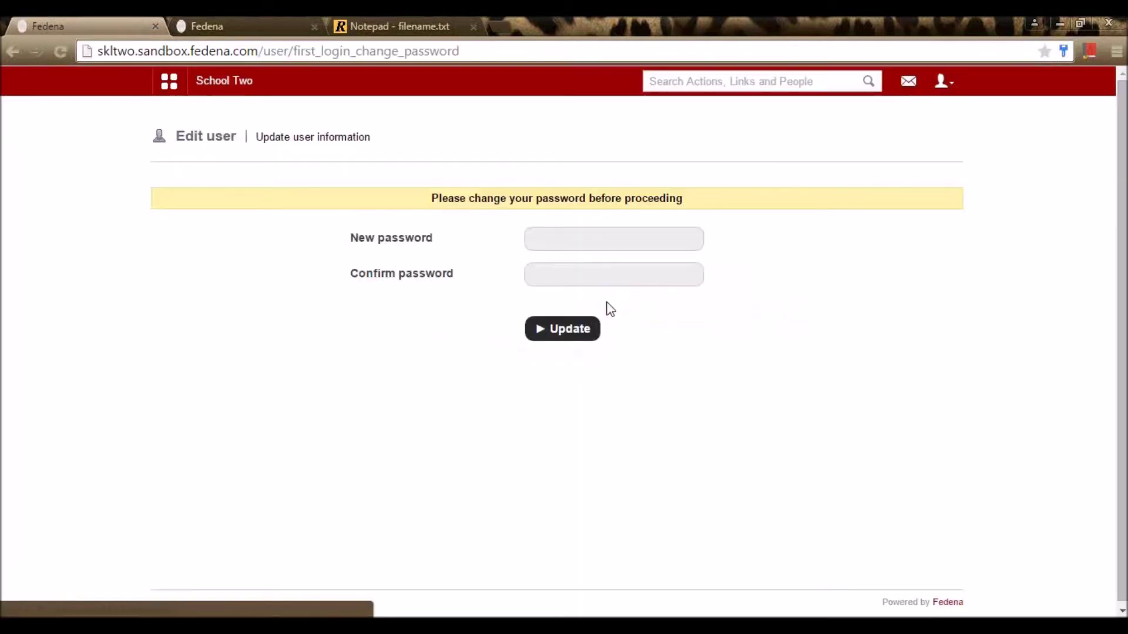
{"action": "left_click", "coordinate": [1010, 175]}
Step: Replace the first-login password with a new password and confirm it
{"action": "left_click", "coordinate": [576, 240]}
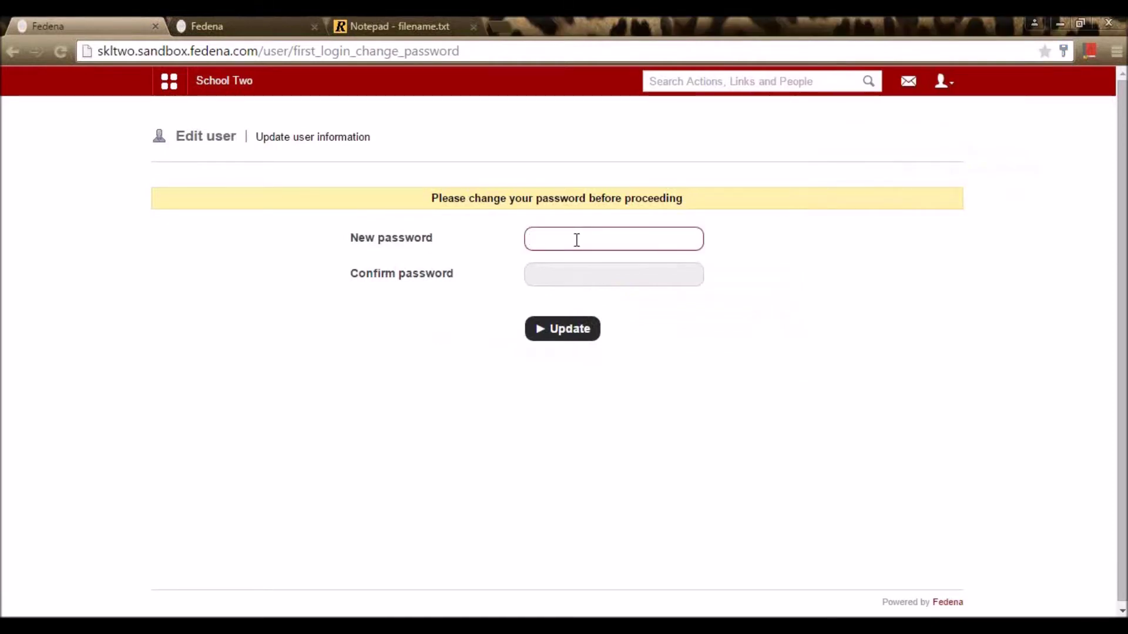
{"action": "type", "text": "••••"}
{"action": "left_click", "coordinate": [576, 278]}
{"action": "type", "text": "••••"}
{"action": "left_click", "coordinate": [569, 329]}
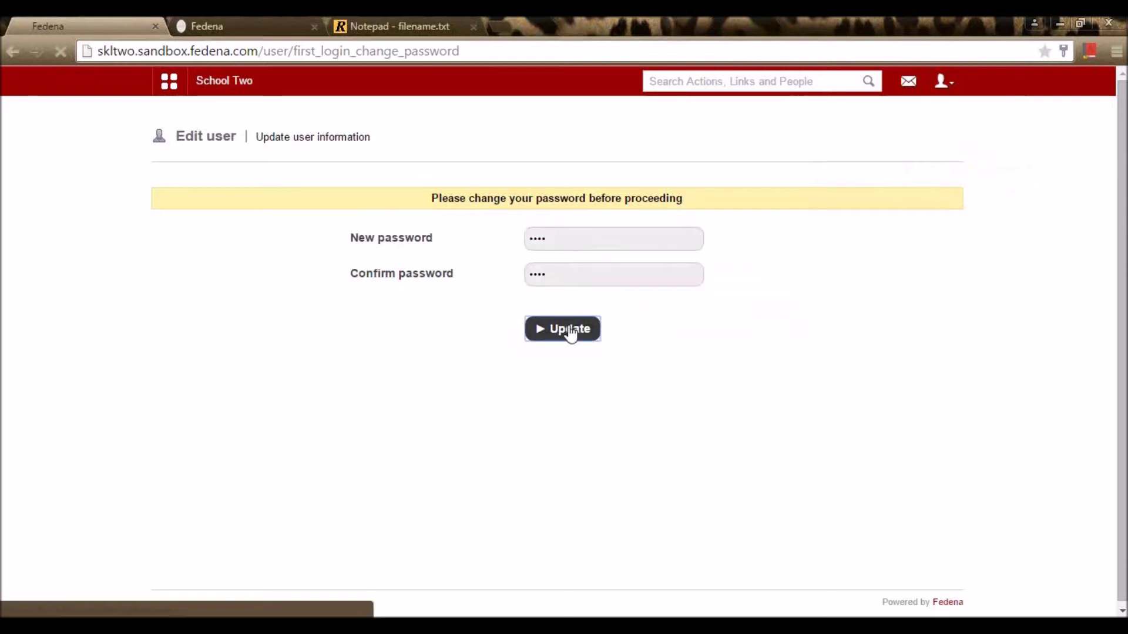
{"action": "left_click", "coordinate": [1008, 175]}
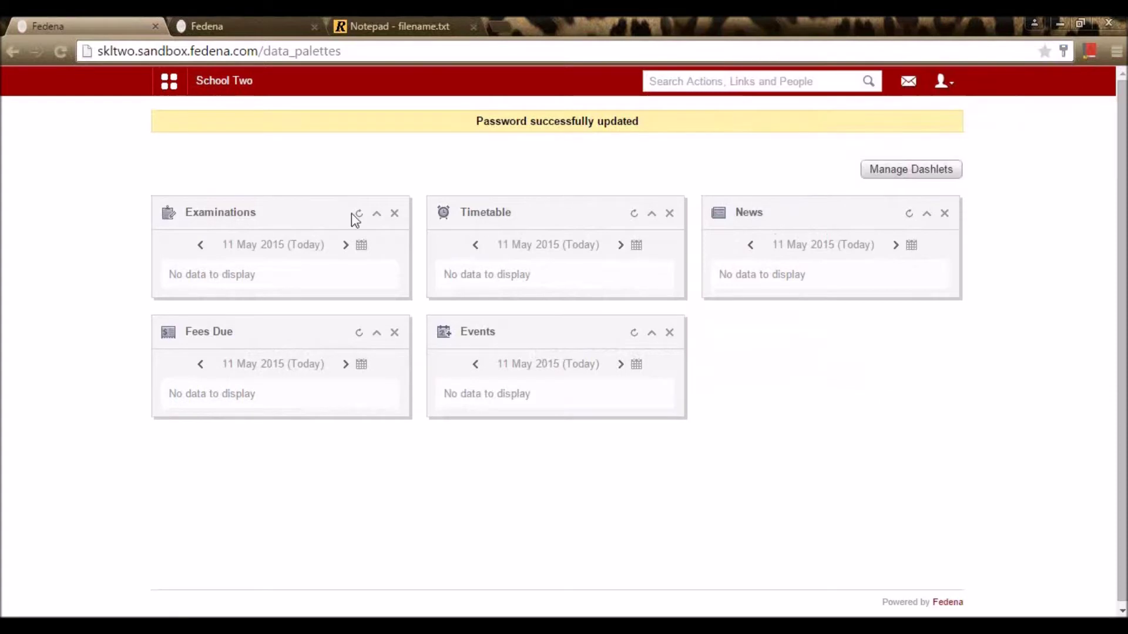
Step: Open the student's own profile from Academics > My Profile
{"action": "left_click", "coordinate": [167, 83]}
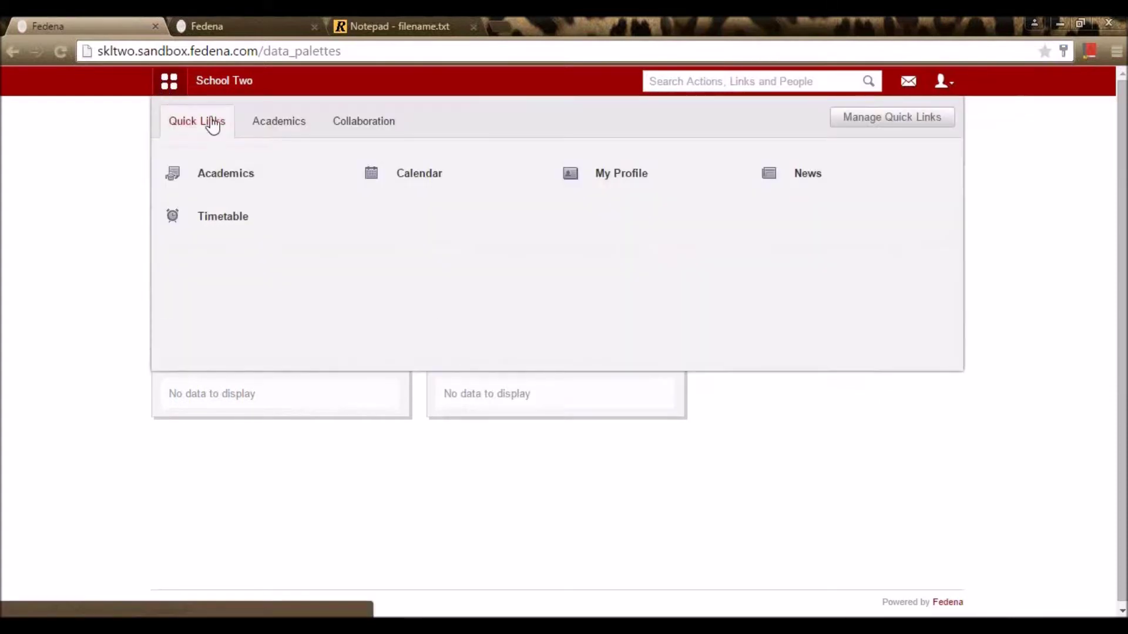
{"action": "left_click", "coordinate": [275, 129]}
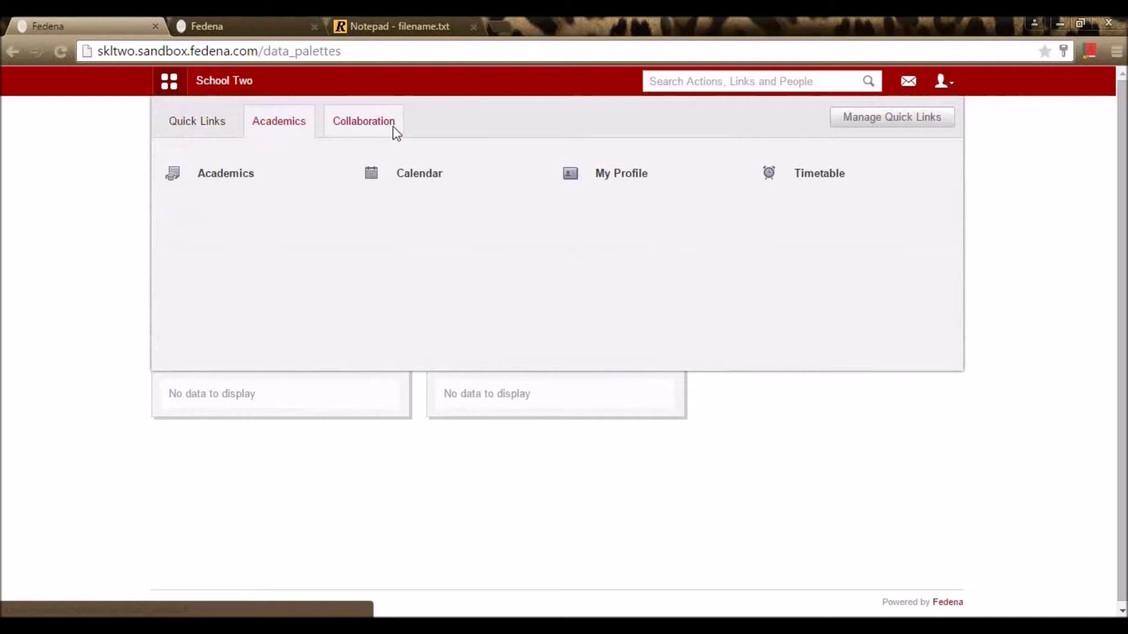
{"action": "left_click", "coordinate": [618, 177]}
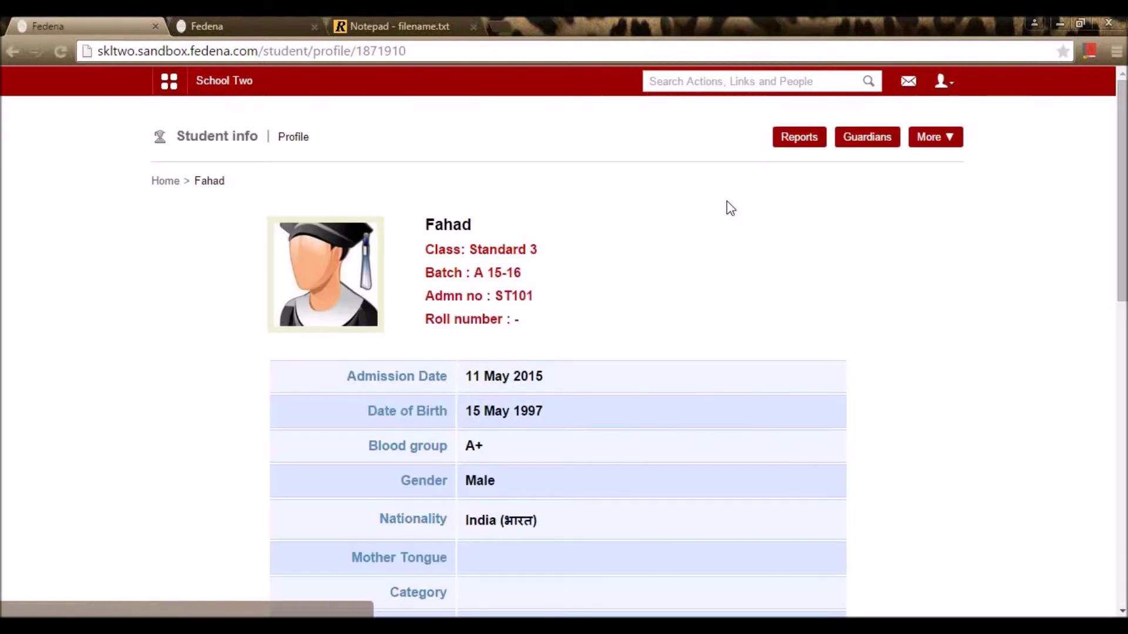
Step: Open the school calendar and view the Labor day holiday on 1 May 2015
{"action": "scroll", "coordinate": [731, 210], "scroll_direction": "down", "scroll_amount": 8}
{"action": "scroll", "coordinate": [750, 216], "scroll_direction": "up", "scroll_amount": 8}
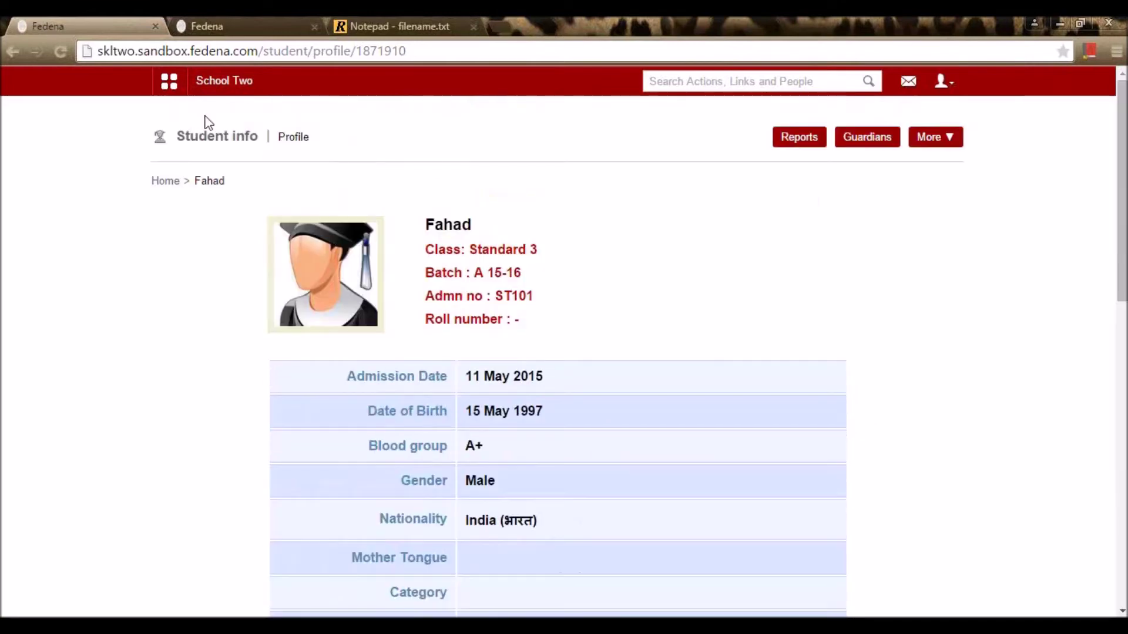
{"action": "left_click", "coordinate": [172, 87]}
{"action": "left_click", "coordinate": [405, 171]}
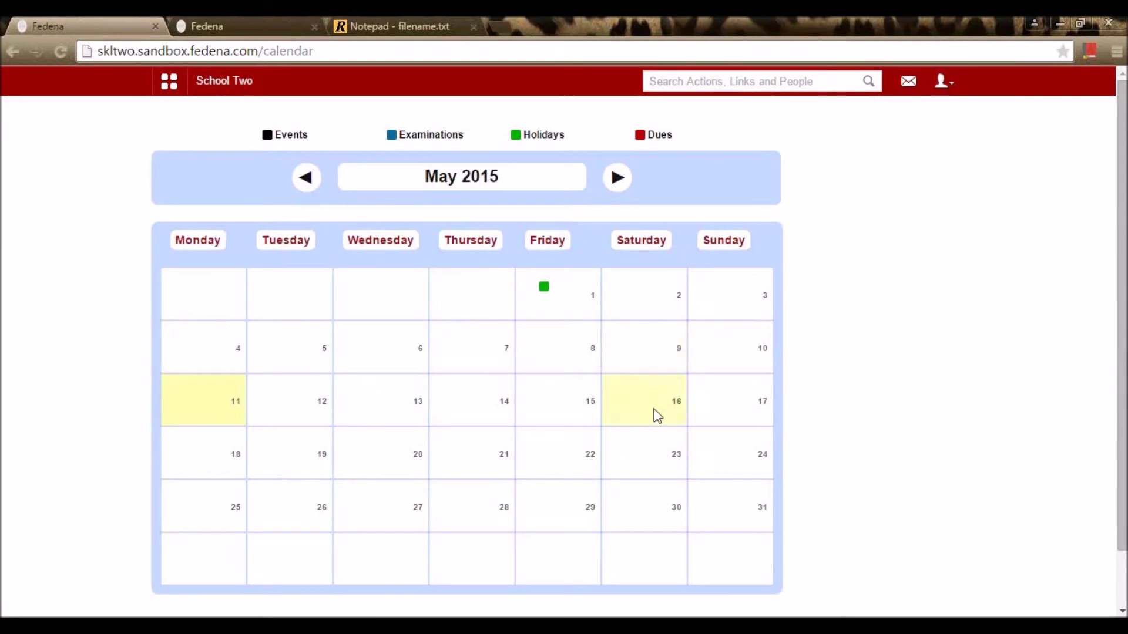
{"action": "left_click", "coordinate": [593, 300]}
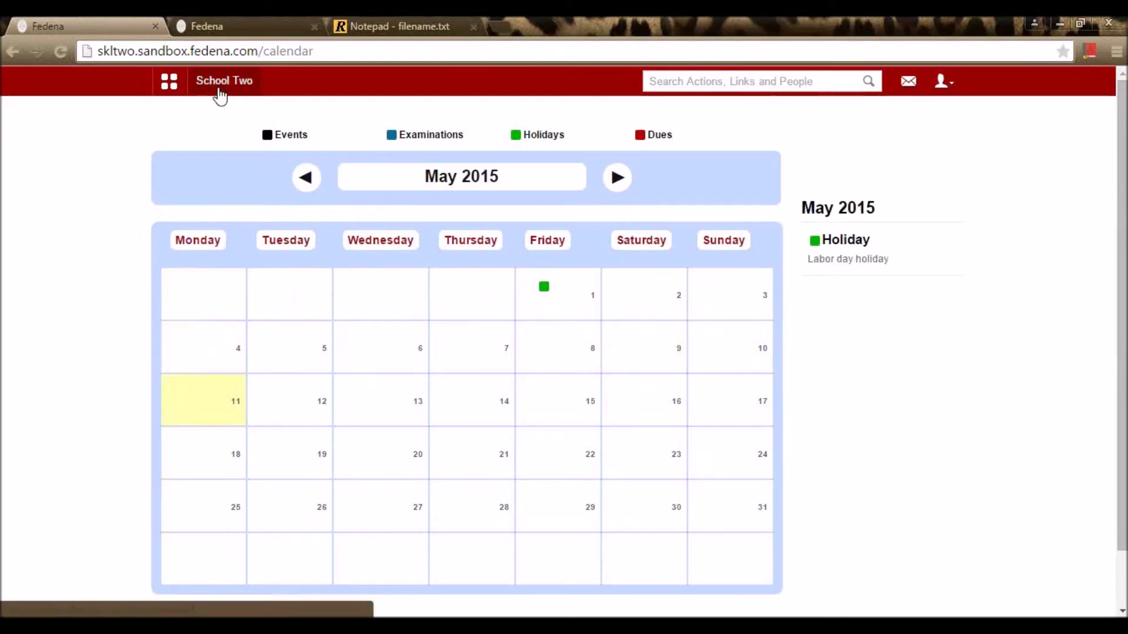
Step: Return to the student dashboard and browse the Academics and Collaboration links
{"action": "left_click", "coordinate": [220, 89]}
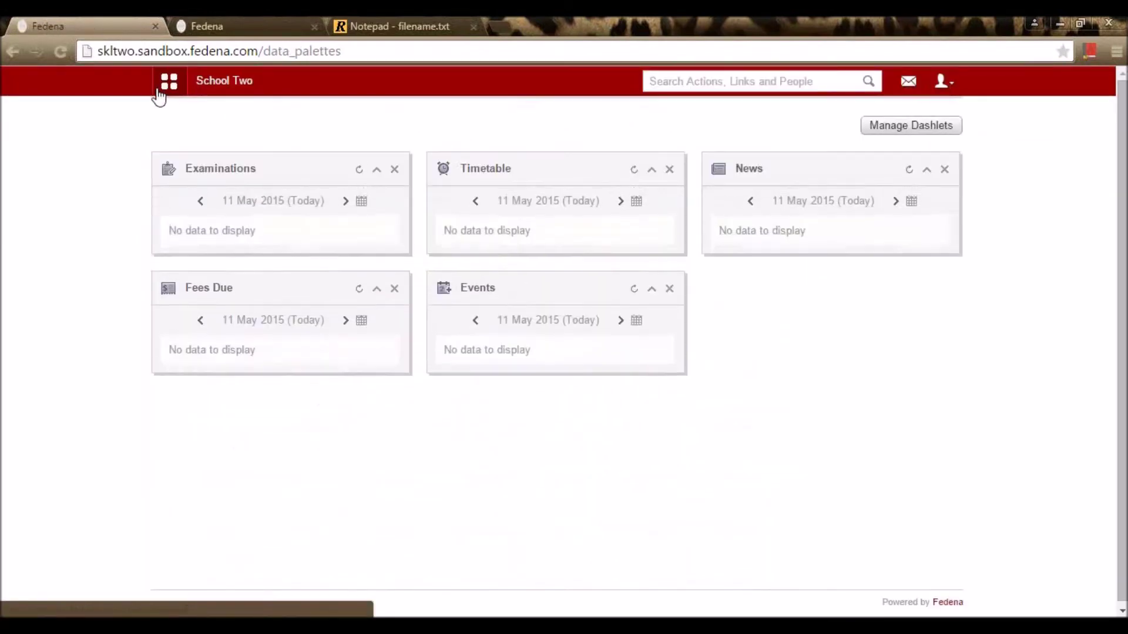
{"action": "left_click", "coordinate": [167, 85]}
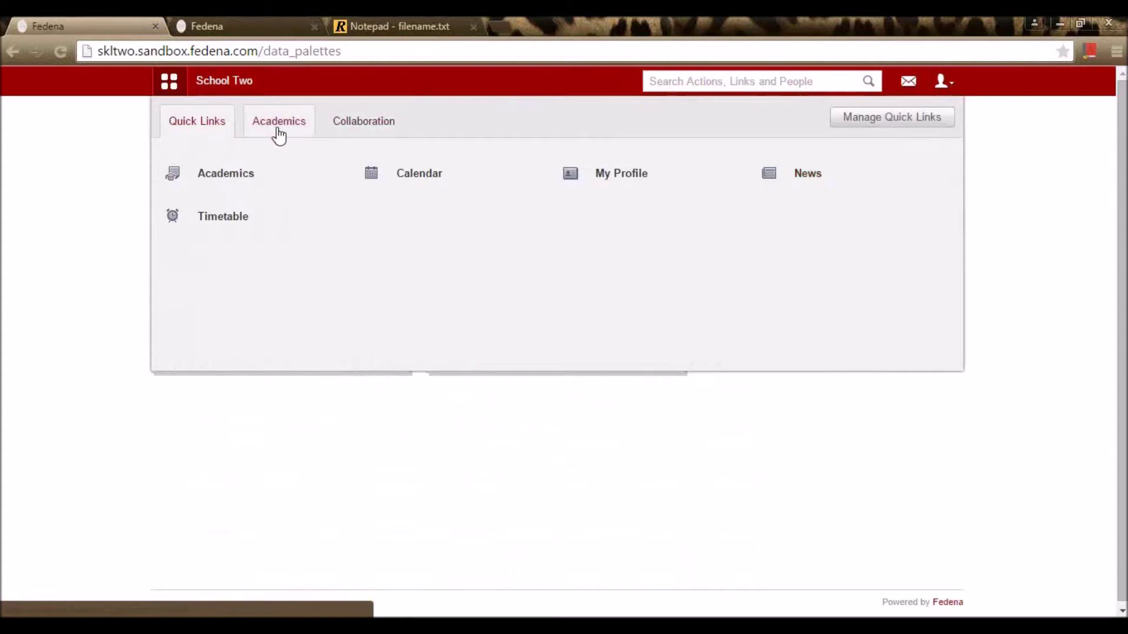
{"action": "left_click", "coordinate": [279, 133]}
{"action": "left_click", "coordinate": [386, 121]}
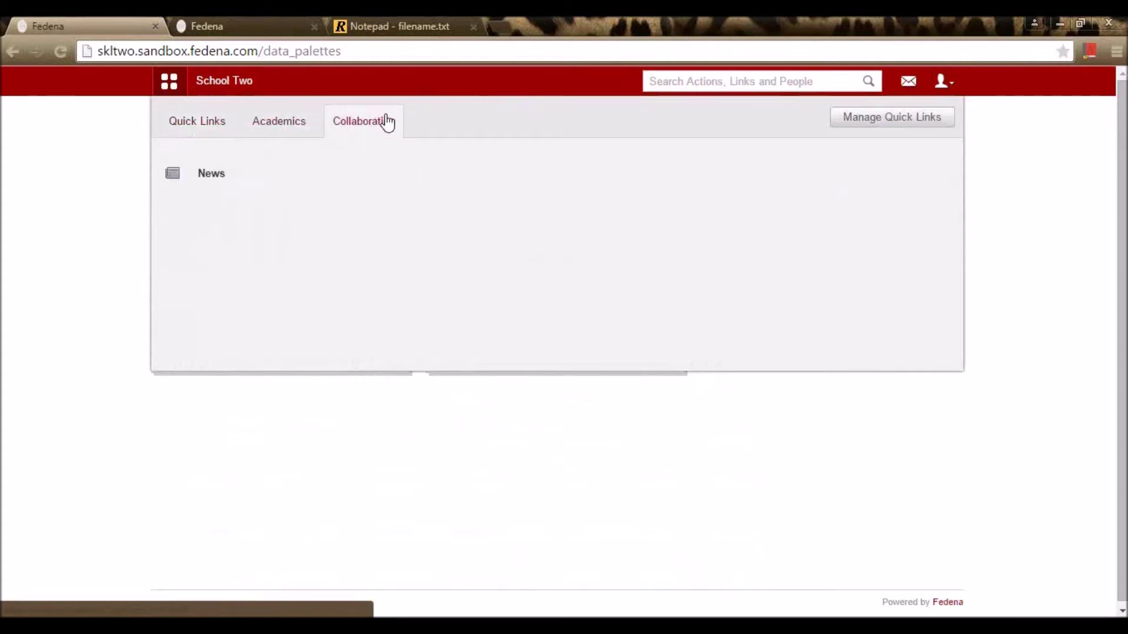
{"action": "left_click", "coordinate": [238, 87]}
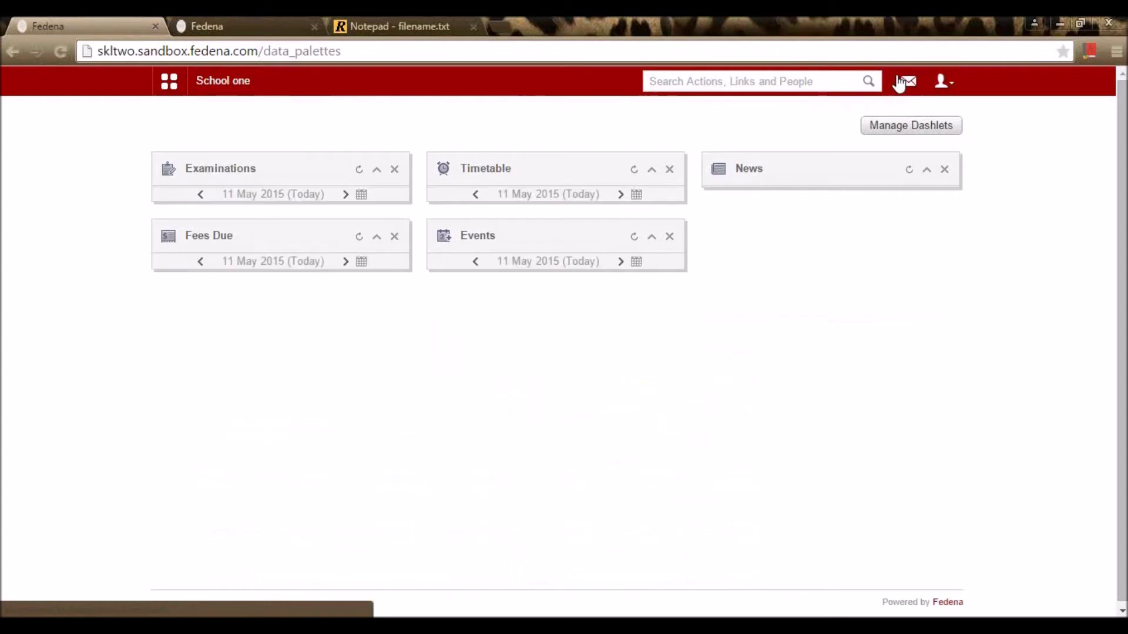
Step: Log out of the student account and sign back in as administrator
{"action": "left_click", "coordinate": [942, 81]}
{"action": "left_click", "coordinate": [930, 149]}
{"action": "left_click", "coordinate": [584, 348]}
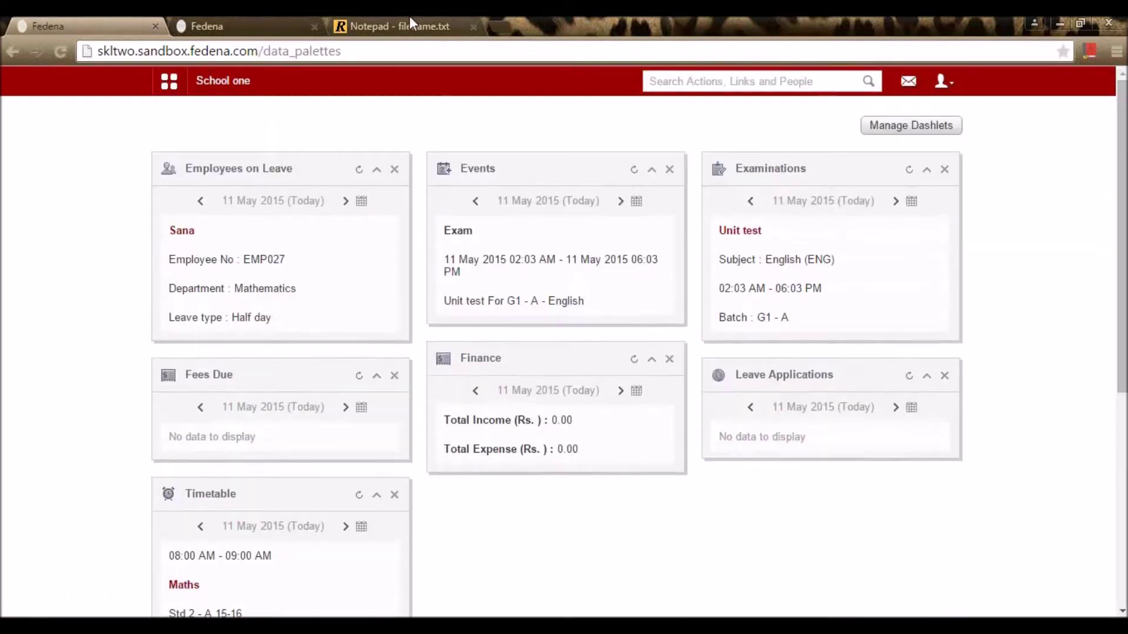
Step: Glance at the Notepad notes, then open Academics > Timetable in Fedena
{"action": "left_click", "coordinate": [408, 16]}
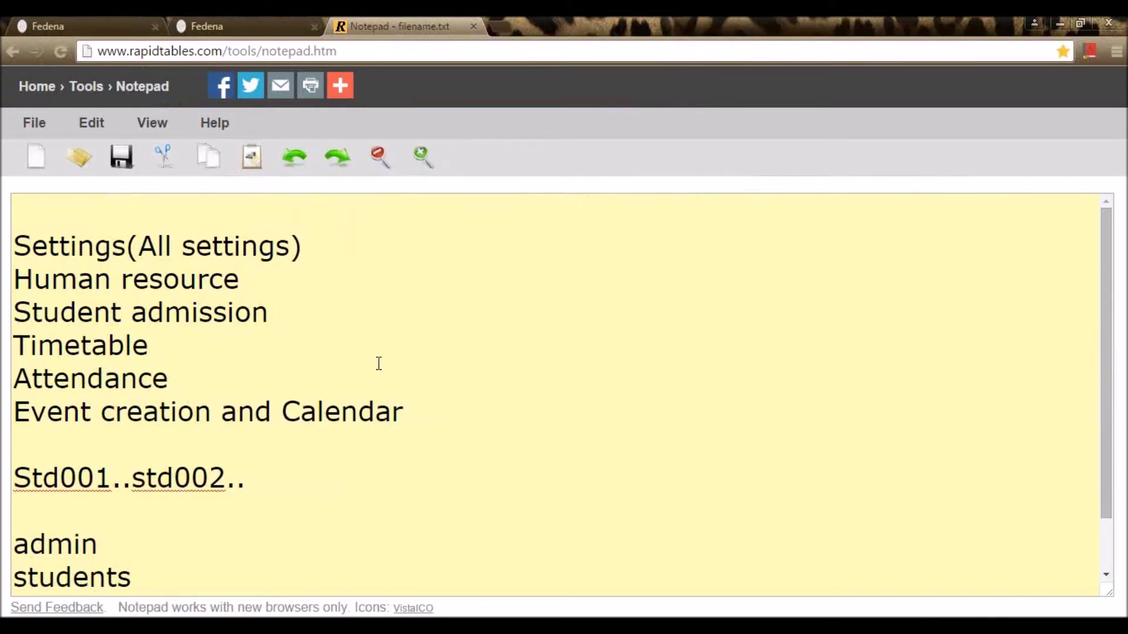
{"action": "right_click", "coordinate": [15, 24]}
{"action": "left_click", "coordinate": [87, 21]}
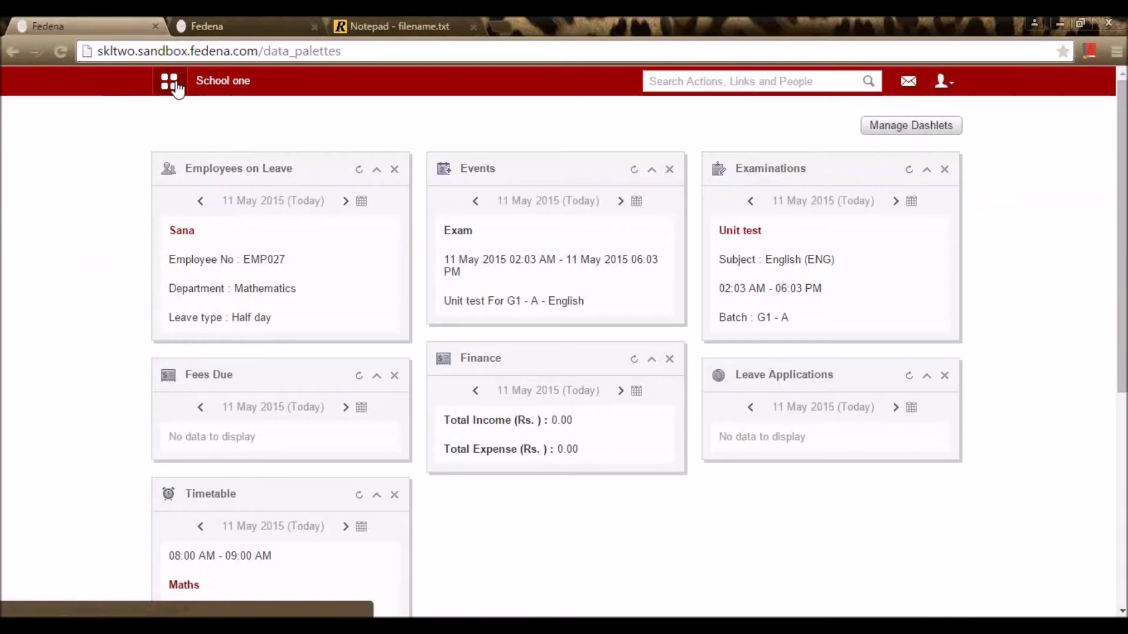
{"action": "left_click", "coordinate": [170, 83]}
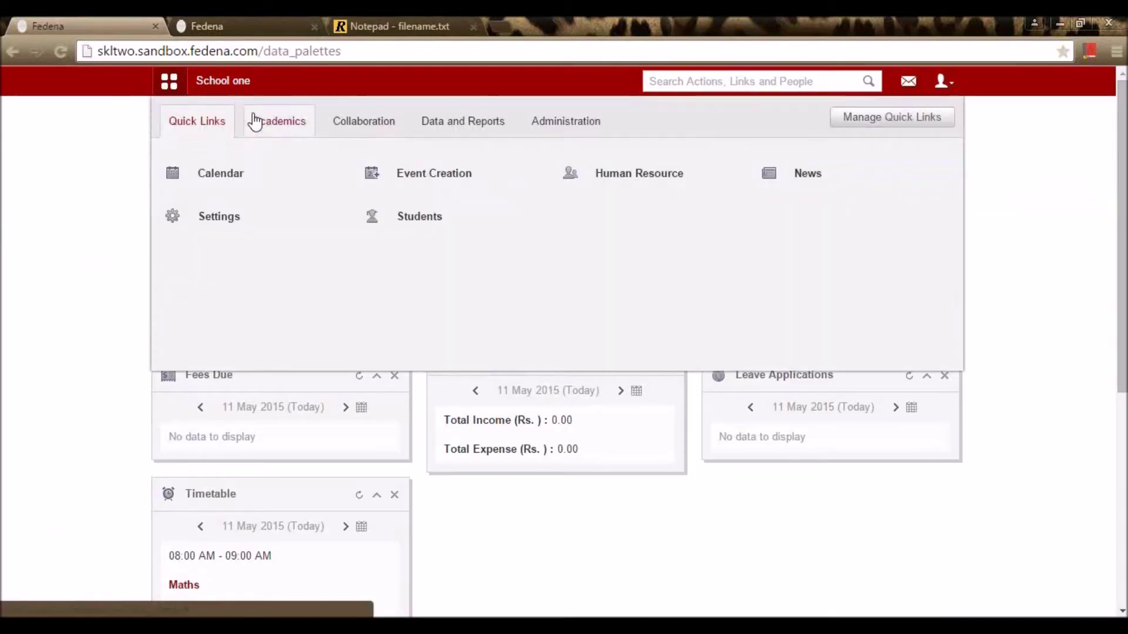
{"action": "left_click", "coordinate": [262, 120]}
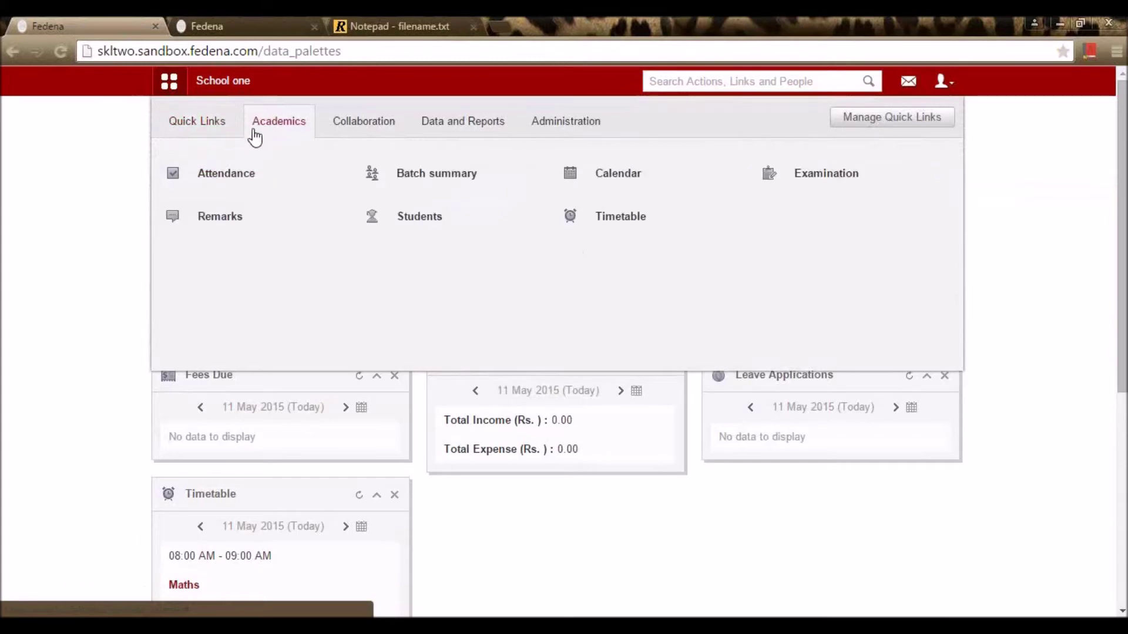
{"action": "left_click", "coordinate": [634, 231]}
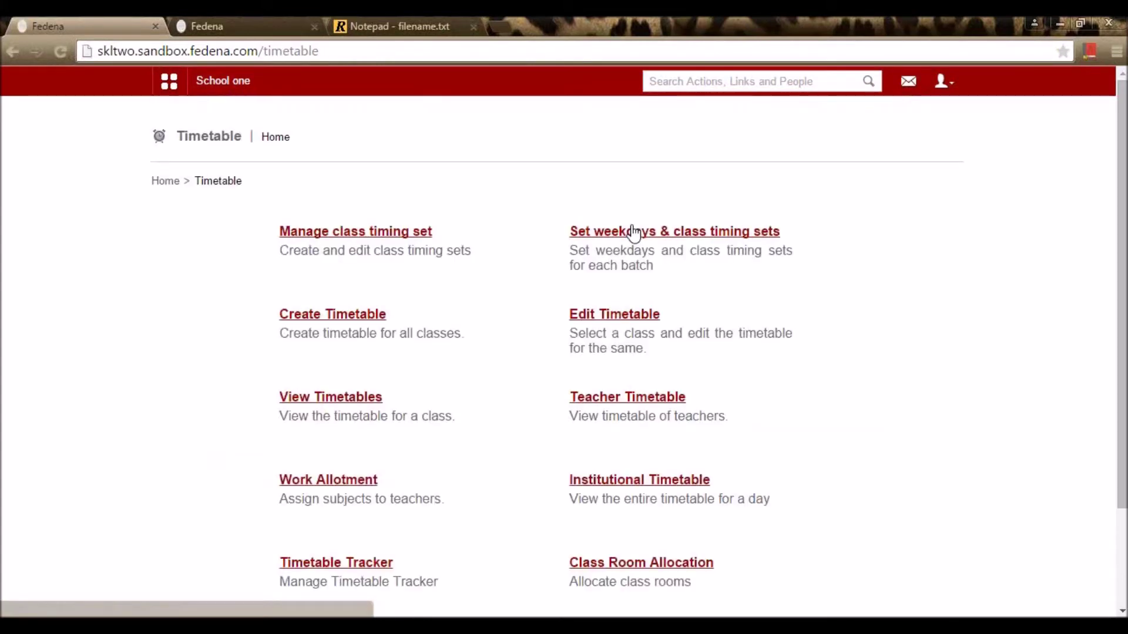
Step: Open Manage class timing set and choose View class timings for the Default set
{"action": "scroll", "coordinate": [517, 188], "scroll_direction": "down", "scroll_amount": 1}
{"action": "scroll", "coordinate": [490, 194], "scroll_direction": "up", "scroll_amount": 1}
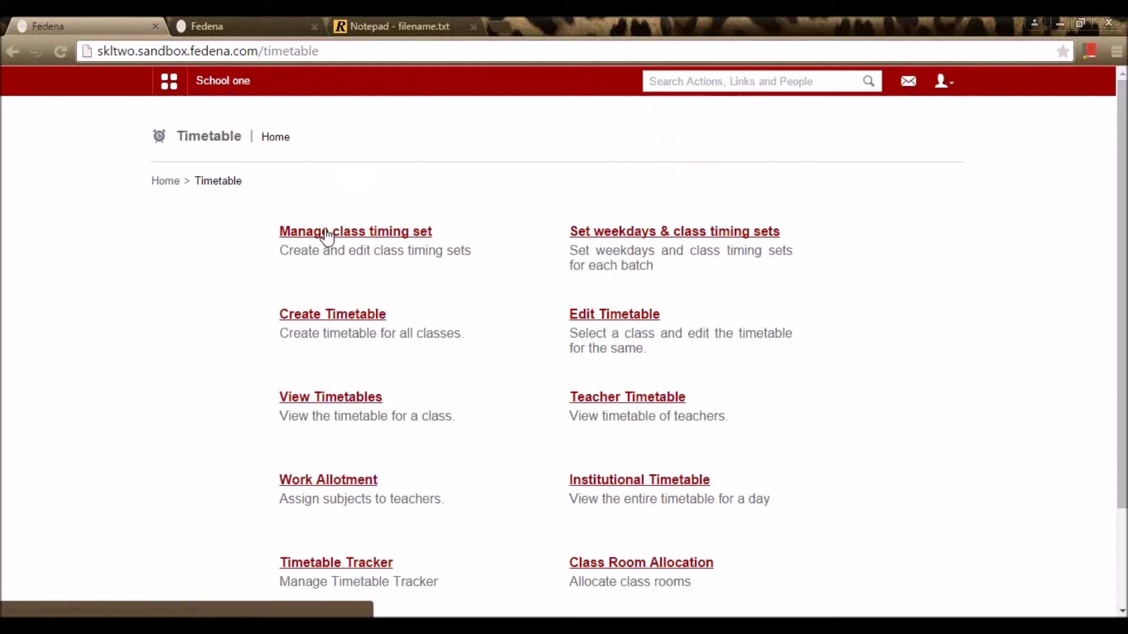
{"action": "left_click", "coordinate": [327, 235]}
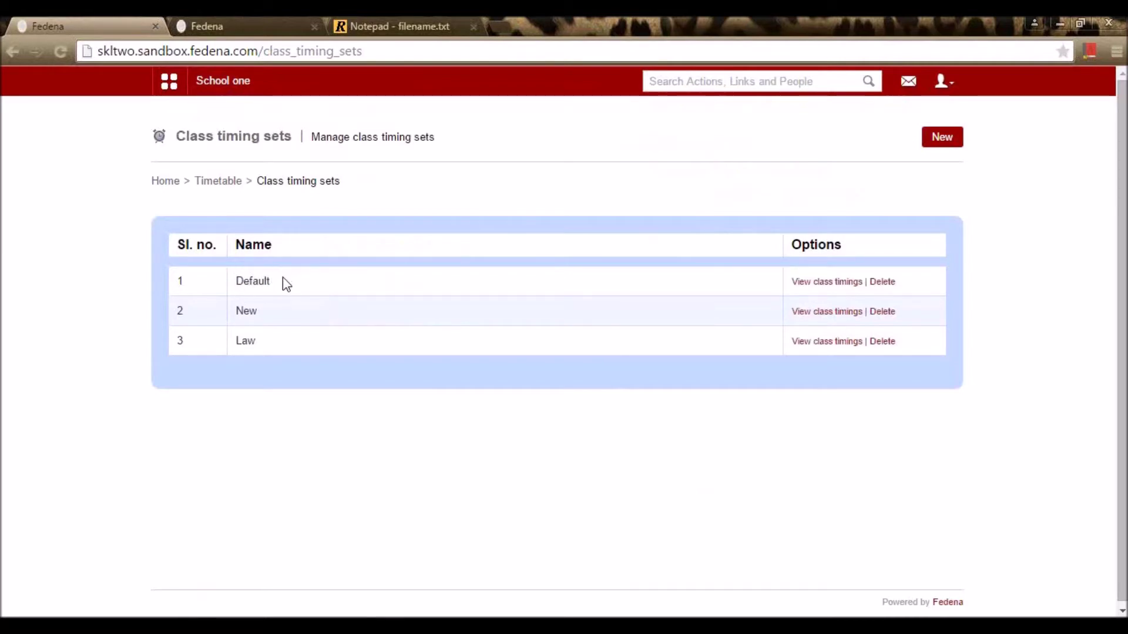
{"action": "left_click", "coordinate": [820, 287]}
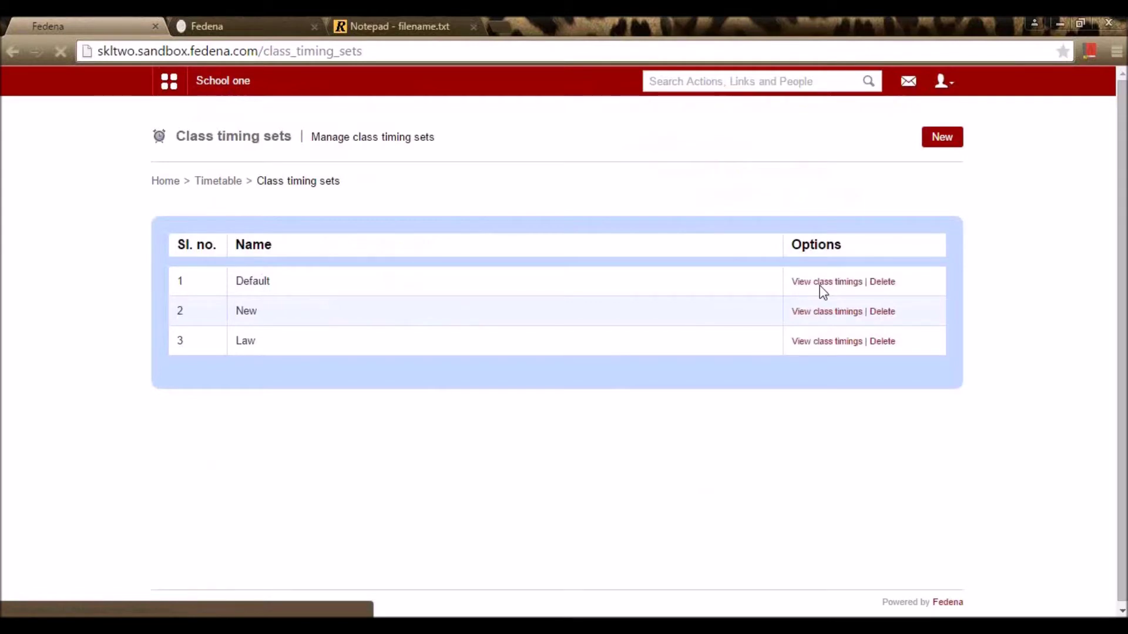
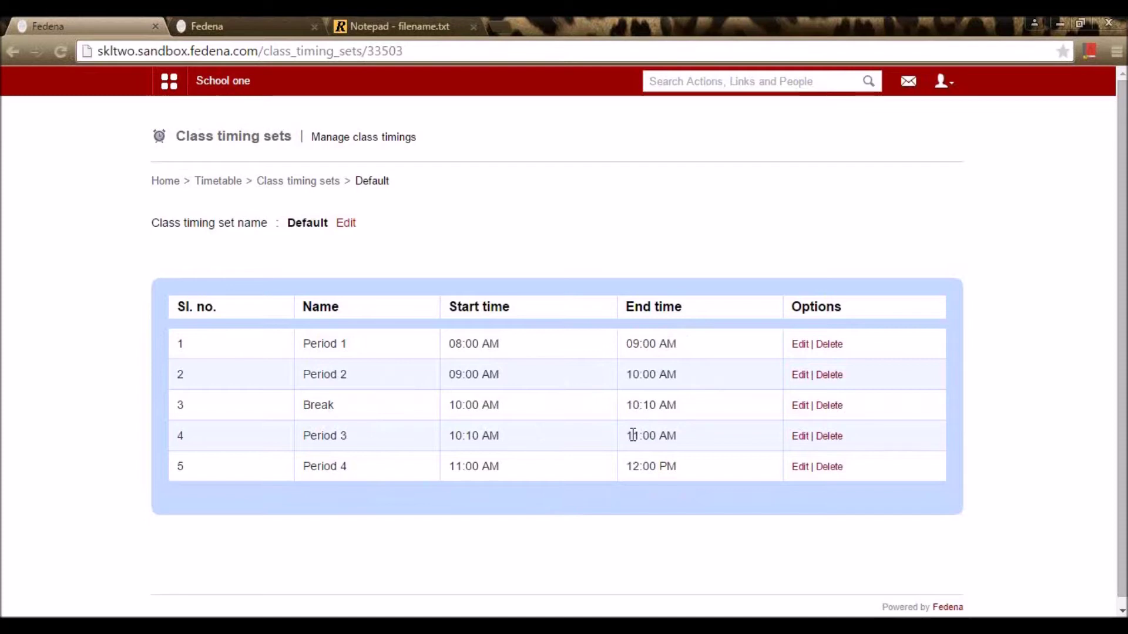
Step: Leave the Default timing set and go back to the Class timing sets list
{"action": "left_click", "coordinate": [278, 187]}
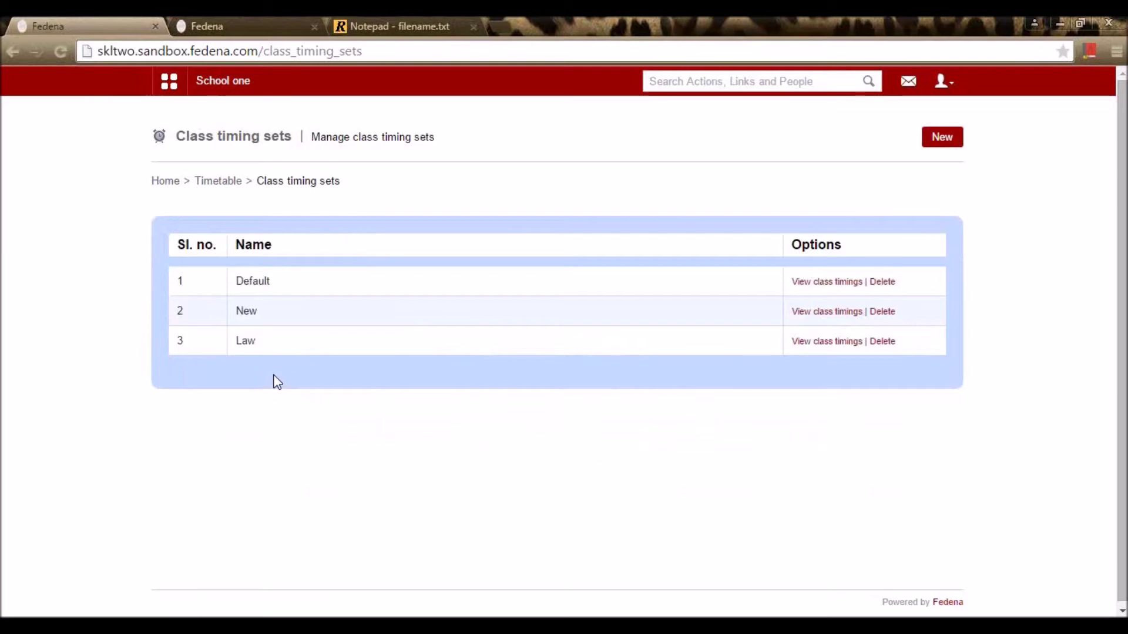
Step: Create a timing set named CLASS TIMINGS and view its empty class timings
{"action": "left_click", "coordinate": [949, 143]}
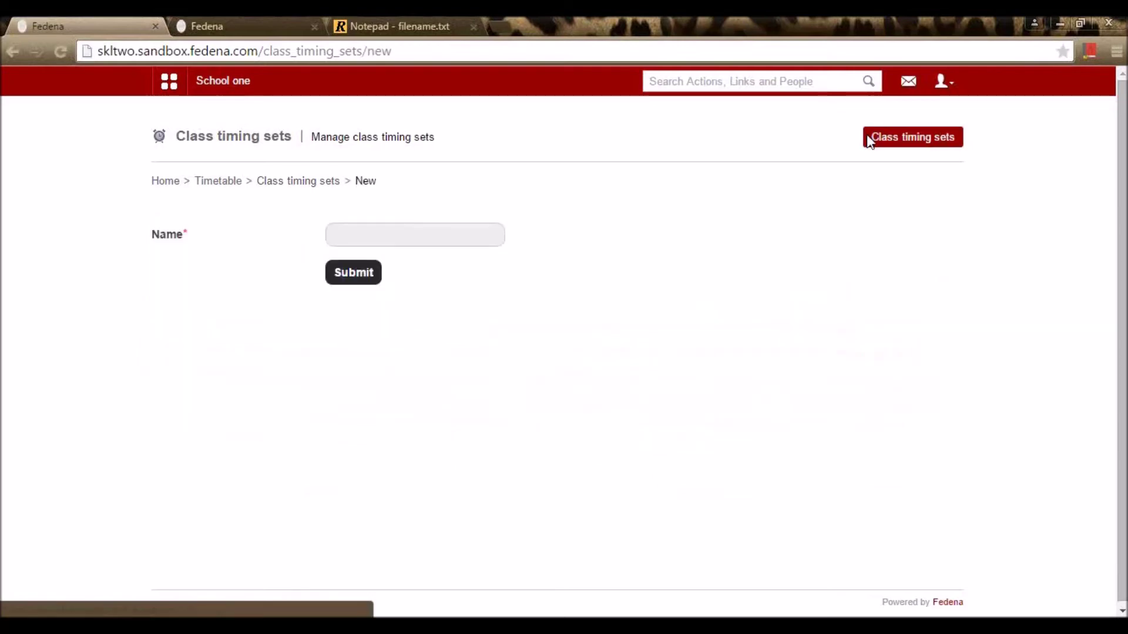
{"action": "left_click", "coordinate": [482, 230]}
{"action": "type", "text": "Class"}
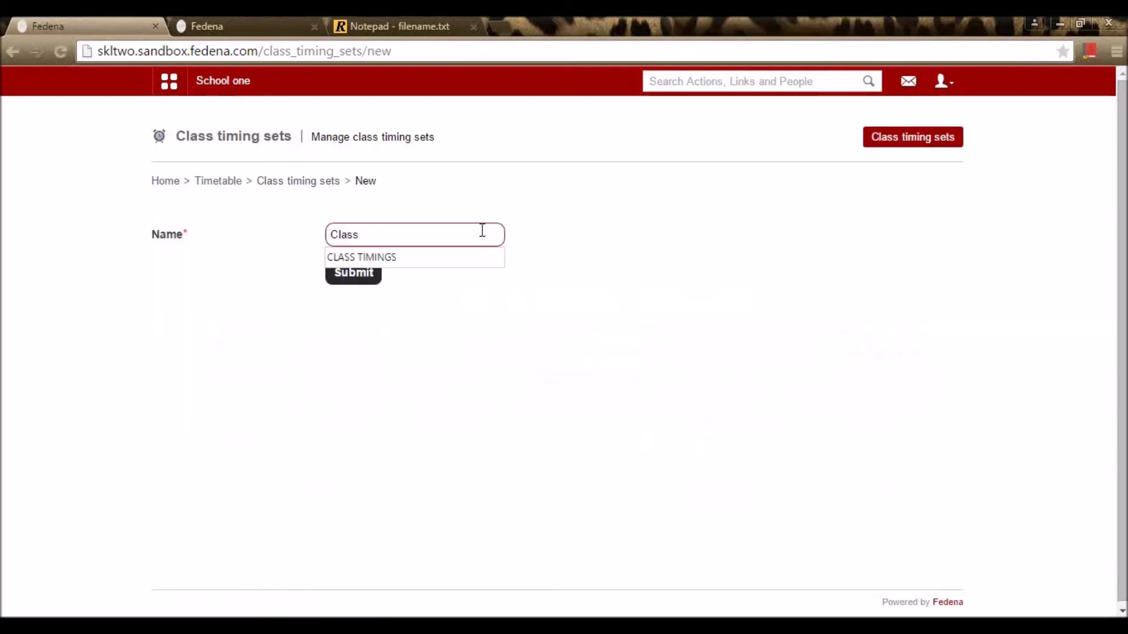
{"action": "key", "text": "Down"}
{"action": "key", "text": "Return"}
{"action": "left_click", "coordinate": [337, 276]}
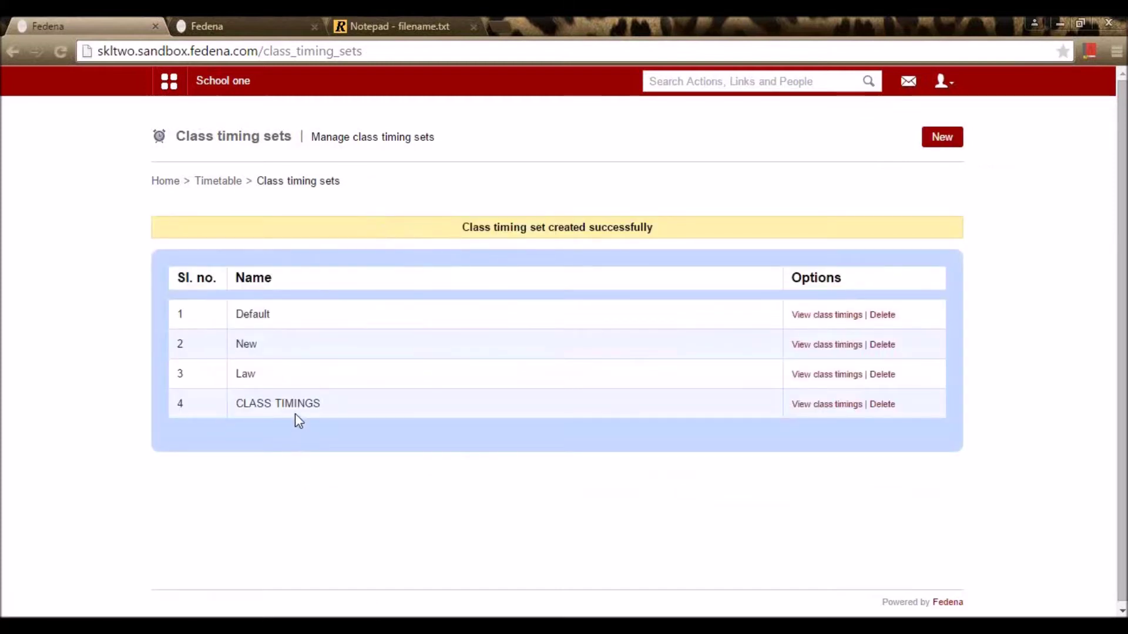
{"action": "left_click", "coordinate": [834, 411]}
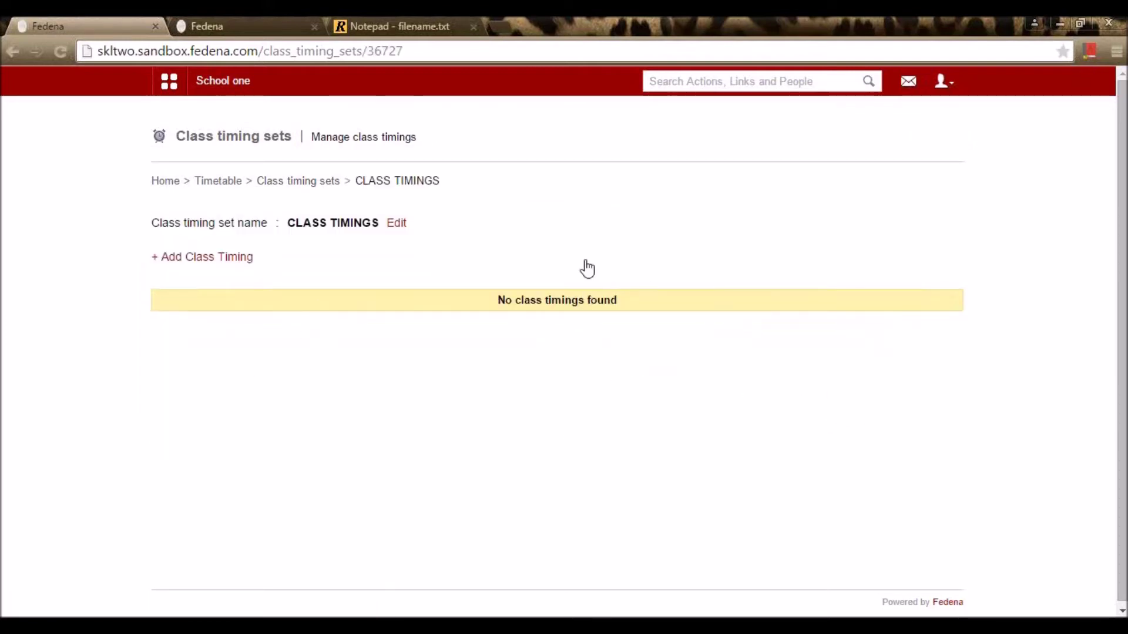
Step: Start a new class timing named Session 1 beginning at 10:00
{"action": "left_click", "coordinate": [226, 262]}
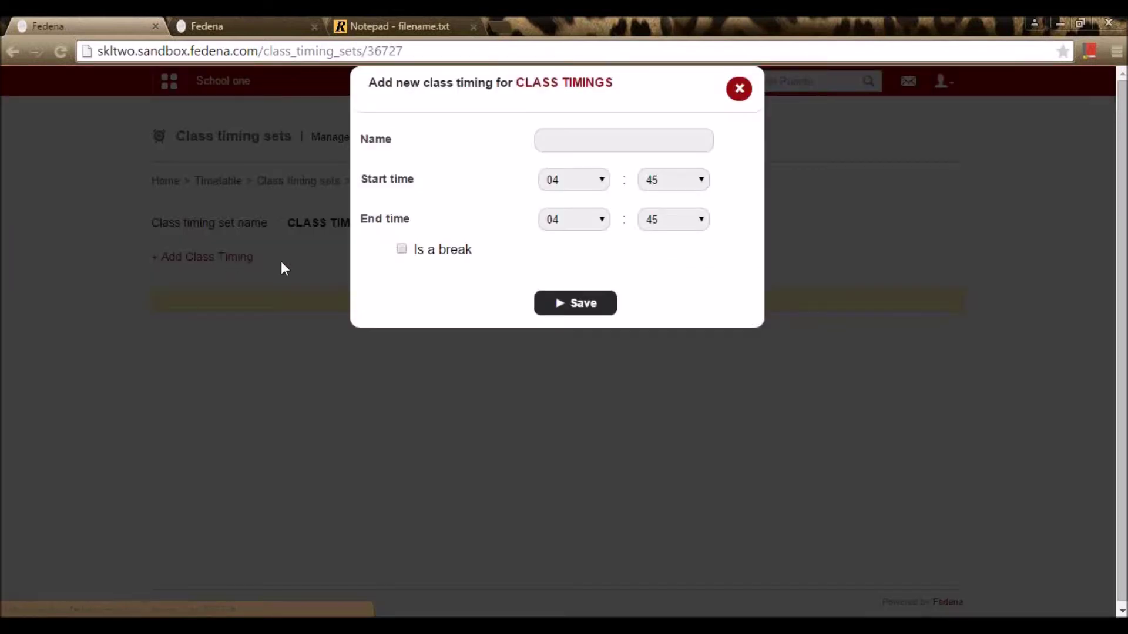
{"action": "left_click", "coordinate": [580, 145]}
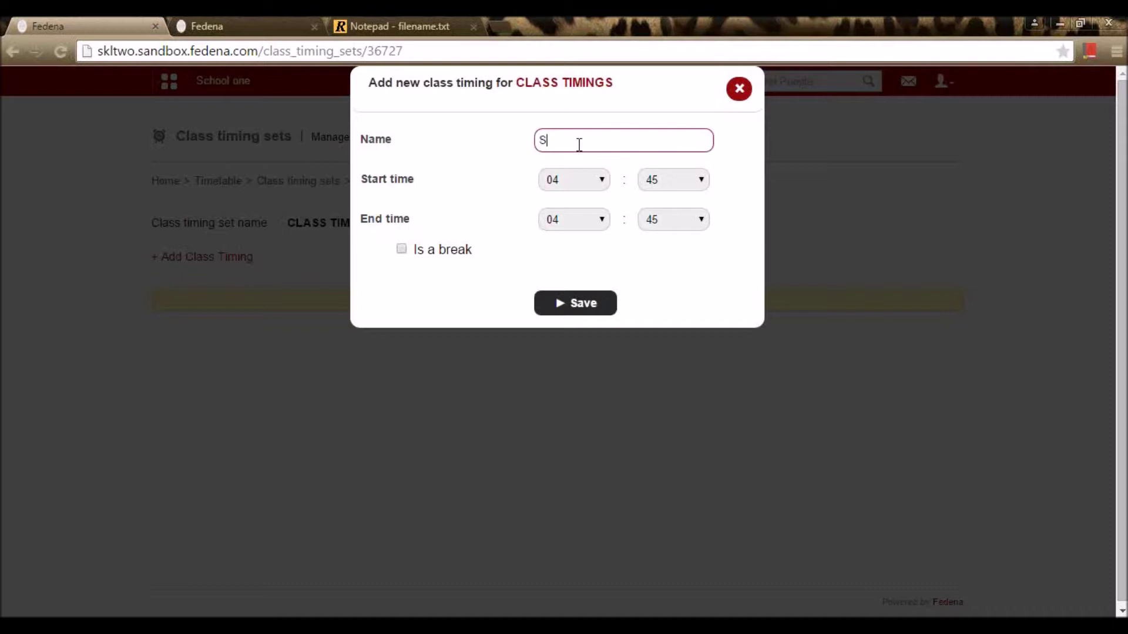
{"action": "type", "text": "Sesil"}
{"action": "type", "text": "ion 1"}
{"action": "left_click", "coordinate": [601, 179]}
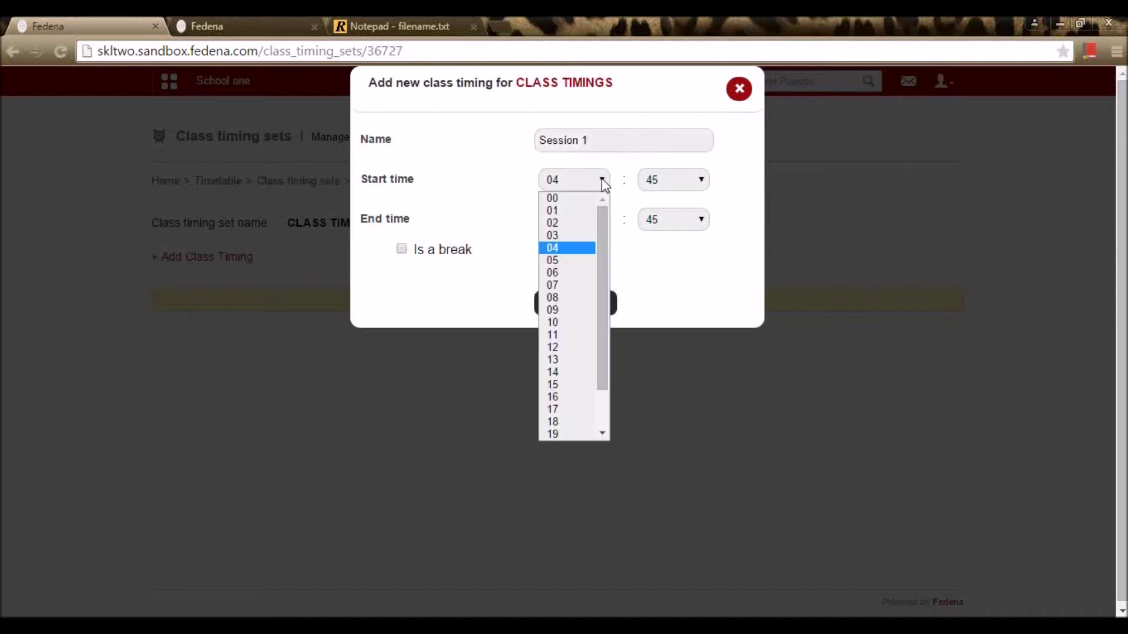
{"action": "left_click", "coordinate": [567, 323]}
{"action": "left_click", "coordinate": [701, 180]}
{"action": "scroll", "coordinate": [674, 213], "scroll_direction": "up", "scroll_amount": 5}
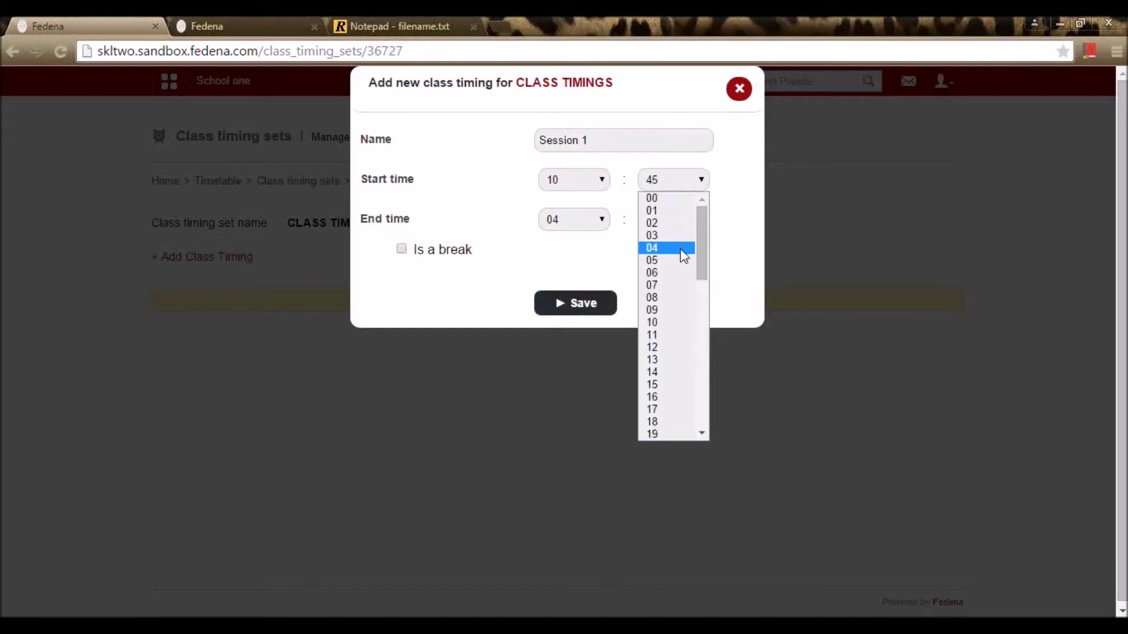
{"action": "left_click", "coordinate": [676, 199]}
Step: Set Session 1's end time to 11:00 and save it
{"action": "left_click", "coordinate": [600, 225]}
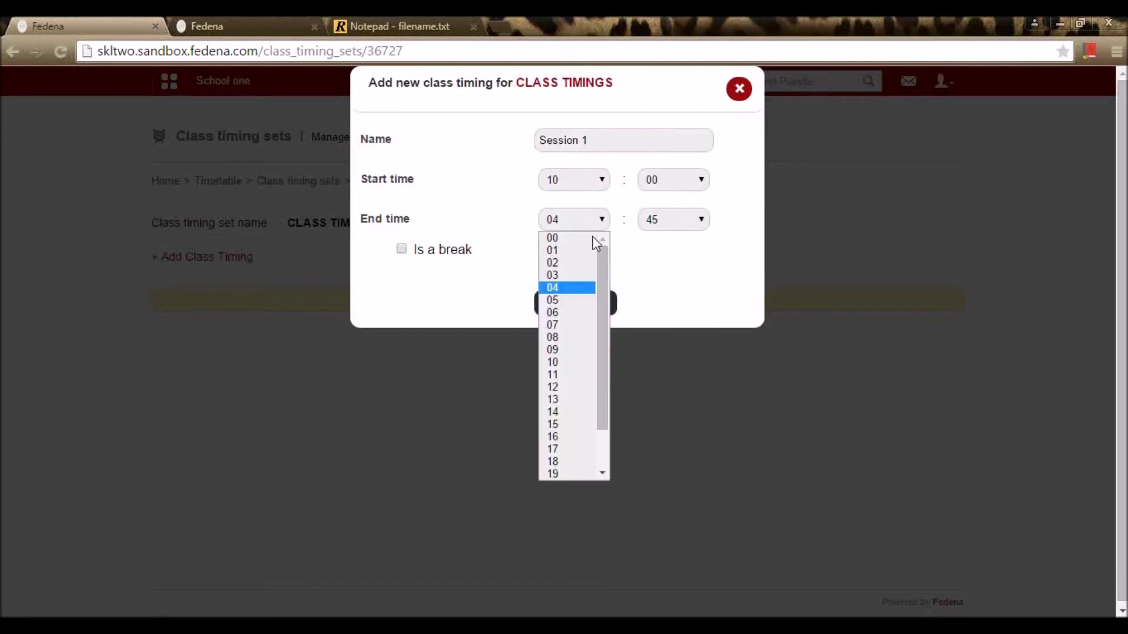
{"action": "left_click", "coordinate": [555, 375]}
{"action": "left_click", "coordinate": [699, 219]}
{"action": "scroll", "coordinate": [686, 253], "scroll_direction": "up", "scroll_amount": 9}
{"action": "left_click", "coordinate": [678, 238]}
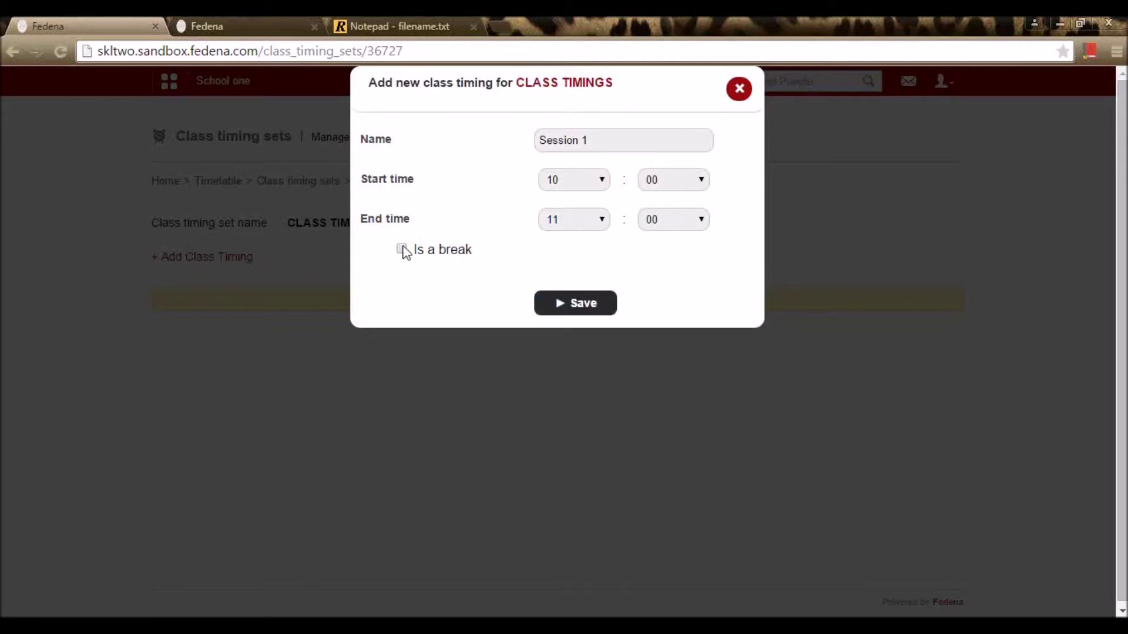
{"action": "left_click", "coordinate": [583, 306]}
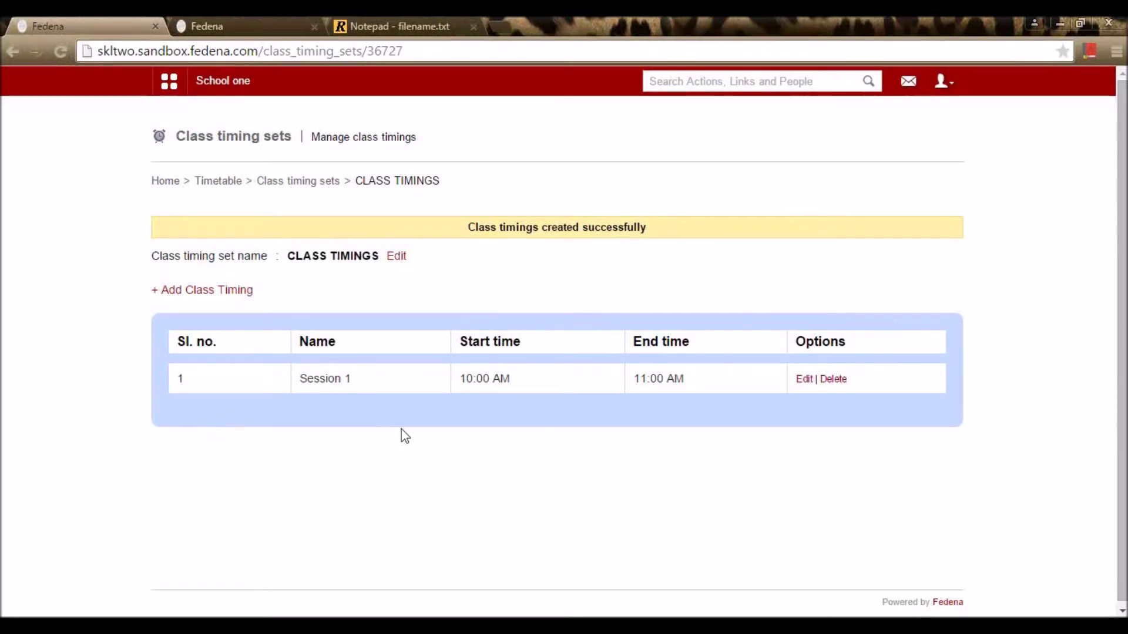
Step: Add a class timing named Session 2 starting at 11:00
{"action": "left_click", "coordinate": [233, 296]}
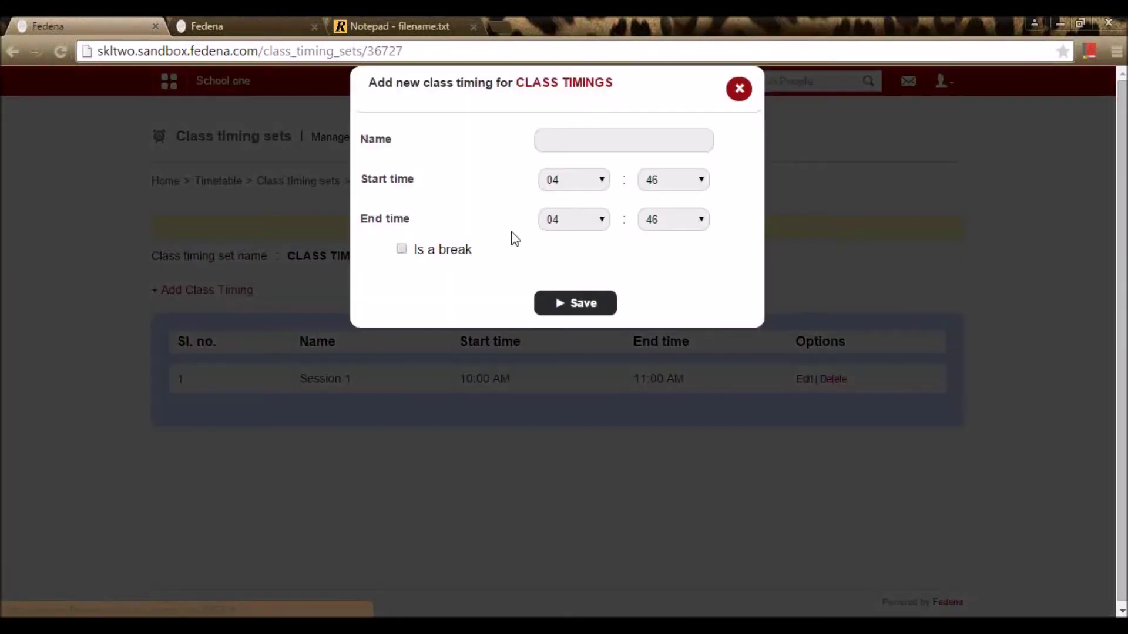
{"action": "left_click", "coordinate": [610, 139]}
{"action": "type", "text": "Sesi"}
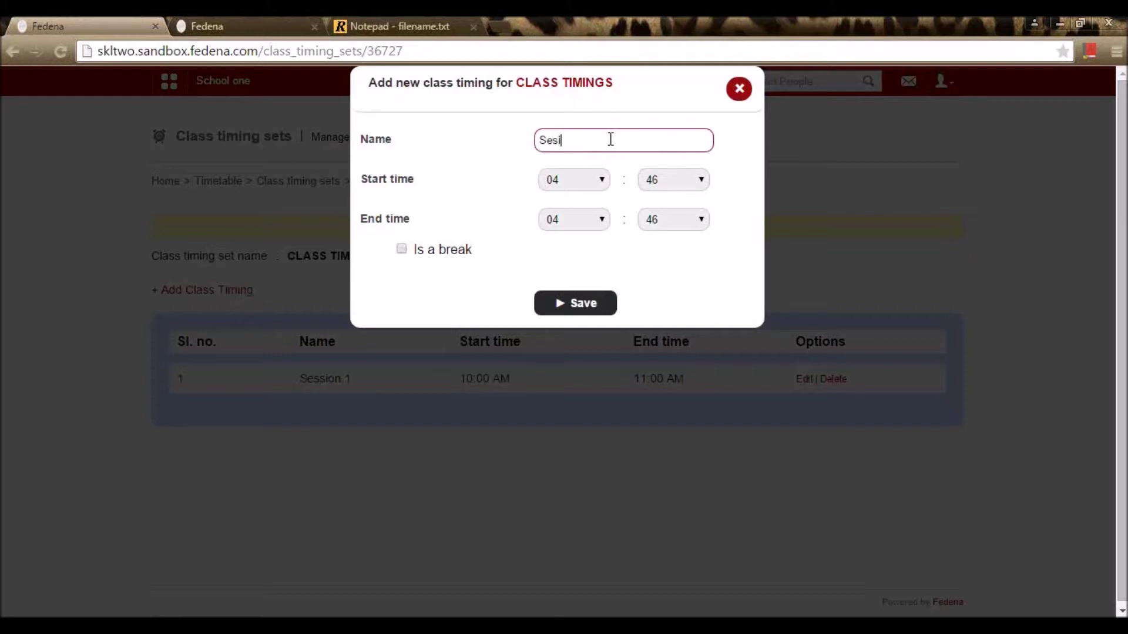
{"action": "type", "text": "ion 2"}
{"action": "left_click", "coordinate": [595, 179]}
{"action": "left_click", "coordinate": [573, 343]}
{"action": "left_click", "coordinate": [699, 180]}
{"action": "left_click", "coordinate": [674, 204]}
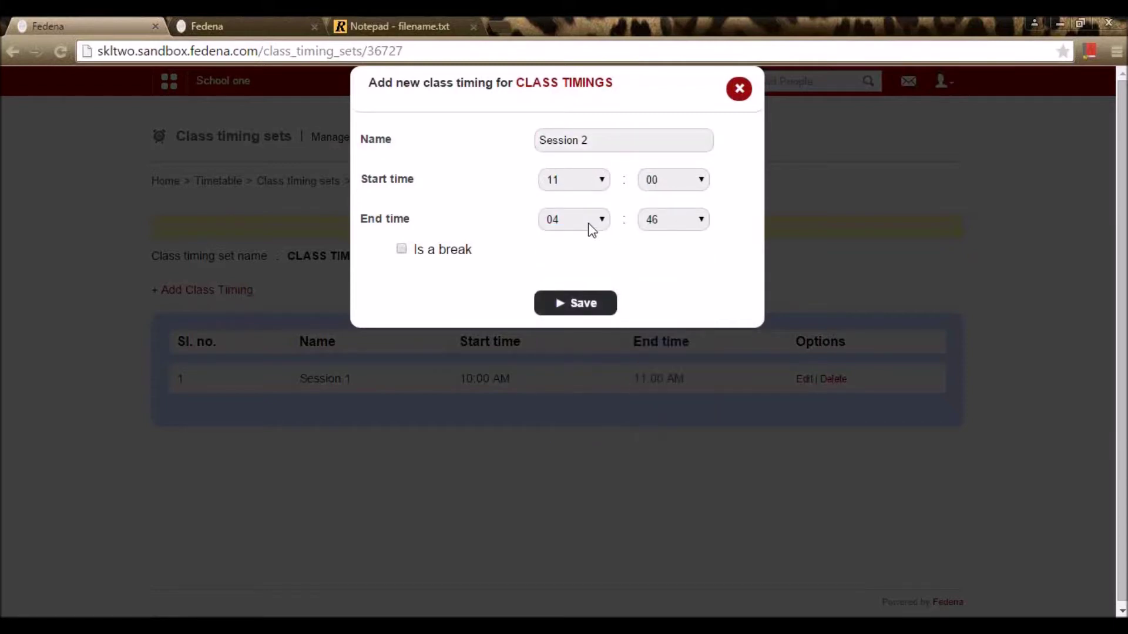
Step: Set Session 2 to end at 12:00, save it, and begin another timing entry
{"action": "left_click", "coordinate": [592, 229]}
{"action": "left_click", "coordinate": [562, 385]}
{"action": "left_click", "coordinate": [682, 221]}
{"action": "scroll", "coordinate": [699, 255], "scroll_direction": "up", "scroll_amount": 5}
{"action": "left_click", "coordinate": [670, 237]}
{"action": "left_click", "coordinate": [584, 306]}
{"action": "left_click", "coordinate": [200, 291]}
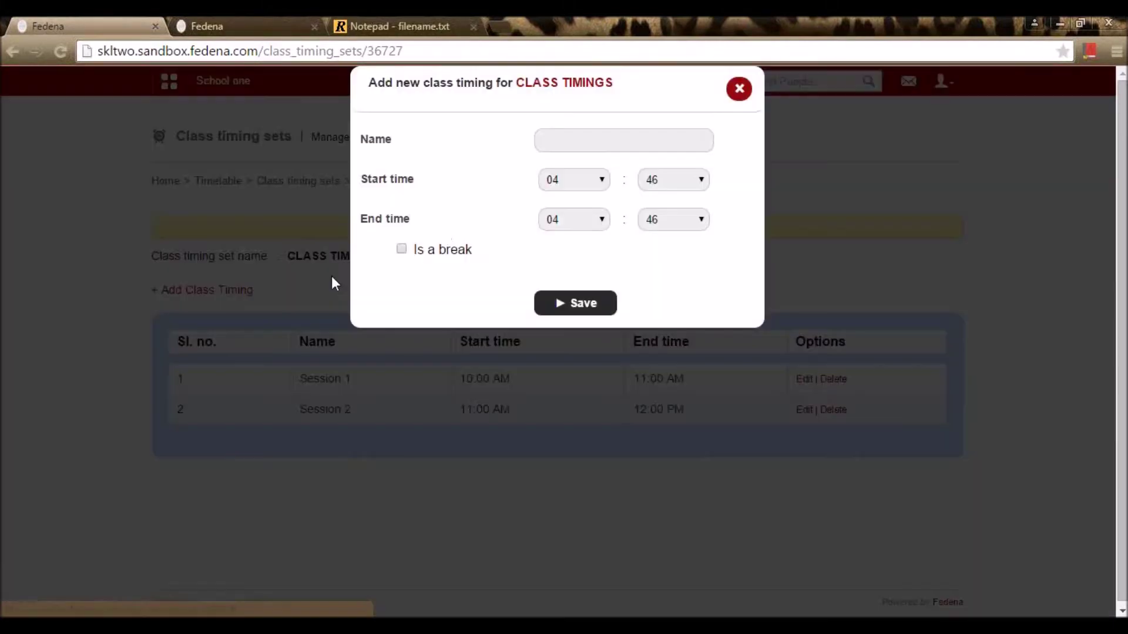
Step: Set the Break timing's start time to 12:00
{"action": "left_click", "coordinate": [593, 139]}
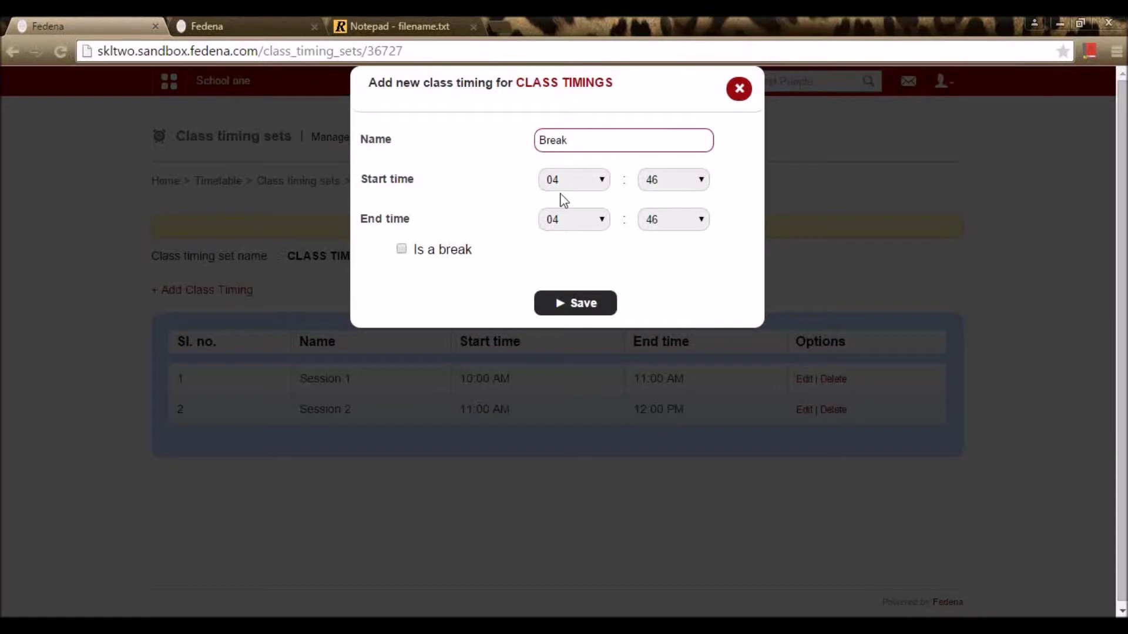
{"action": "left_click", "coordinate": [574, 180]}
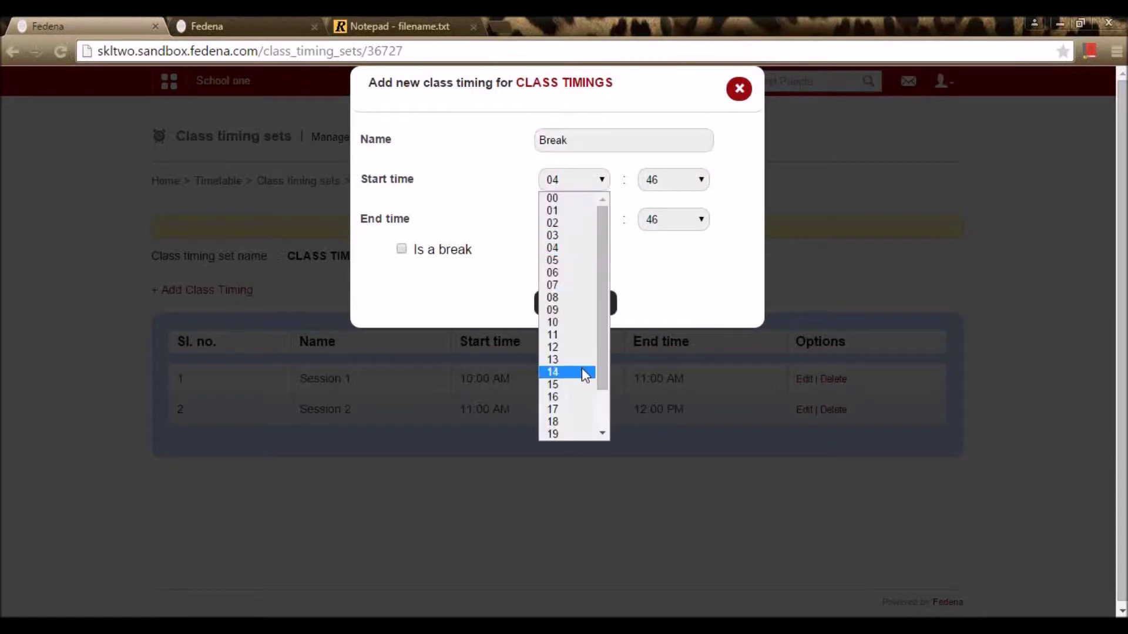
{"action": "left_click", "coordinate": [583, 347]}
{"action": "left_click", "coordinate": [687, 180]}
{"action": "scroll", "coordinate": [673, 224], "scroll_direction": "up", "scroll_amount": 5}
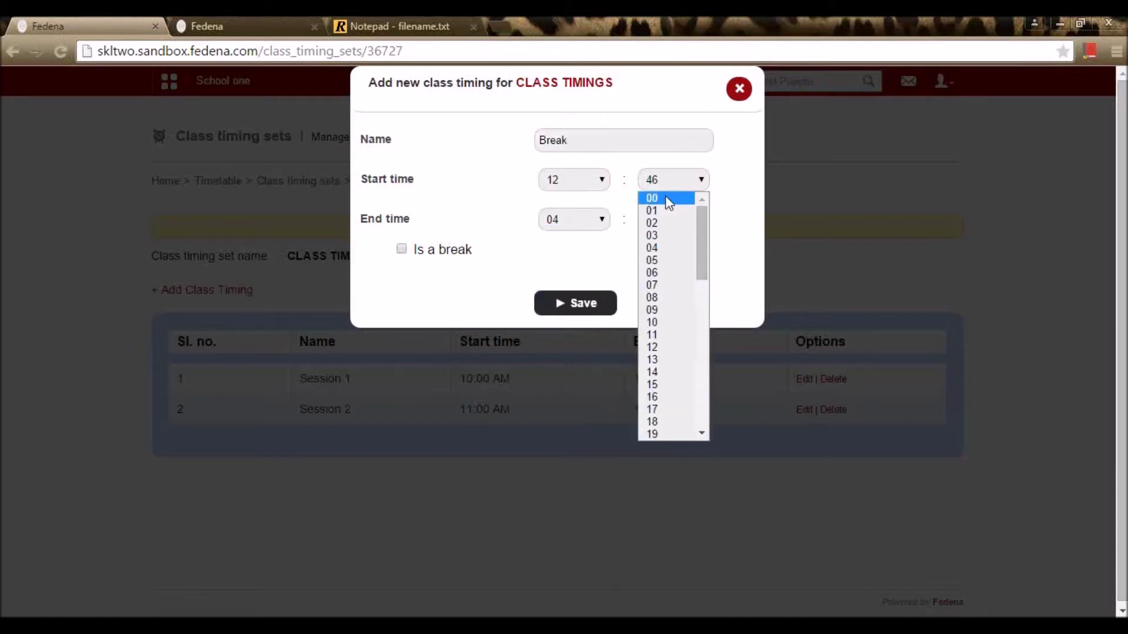
{"action": "left_click", "coordinate": [670, 198]}
Step: Set the Break's end time to 12:30
{"action": "left_click", "coordinate": [592, 222]}
{"action": "left_click", "coordinate": [564, 374]}
{"action": "left_click", "coordinate": [664, 219]}
{"action": "left_click", "coordinate": [592, 222]}
{"action": "left_click", "coordinate": [575, 386]}
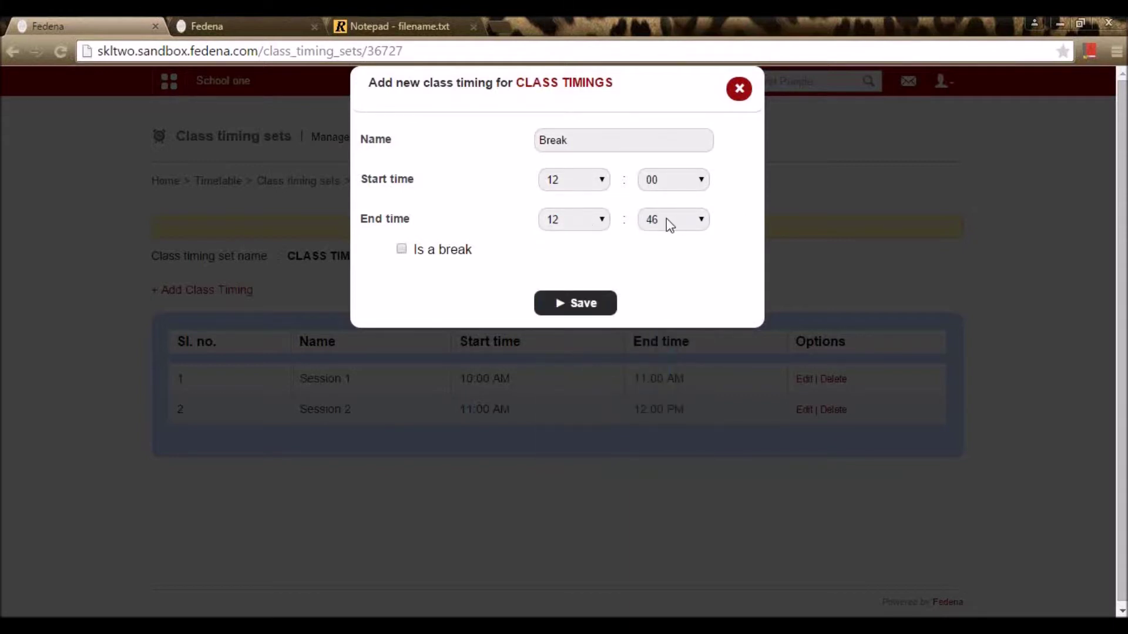
{"action": "left_click", "coordinate": [674, 221]}
{"action": "scroll", "coordinate": [671, 282], "scroll_direction": "up", "scroll_amount": 5}
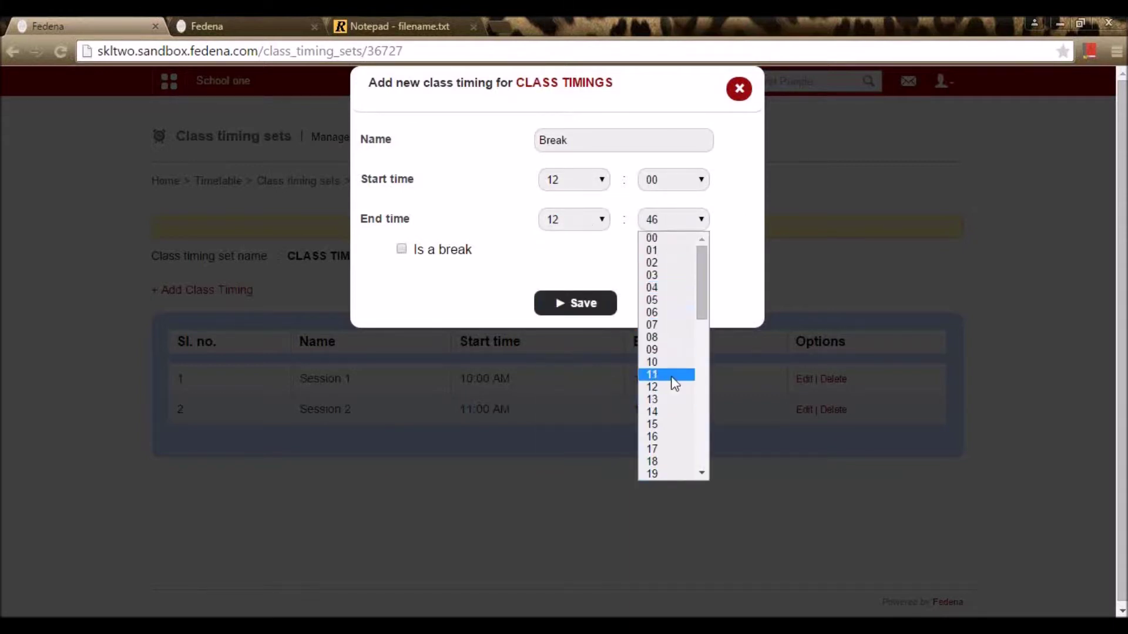
{"action": "scroll", "coordinate": [674, 370], "scroll_direction": "down", "scroll_amount": 8}
{"action": "scroll", "coordinate": [670, 340], "scroll_direction": "up", "scroll_amount": 3}
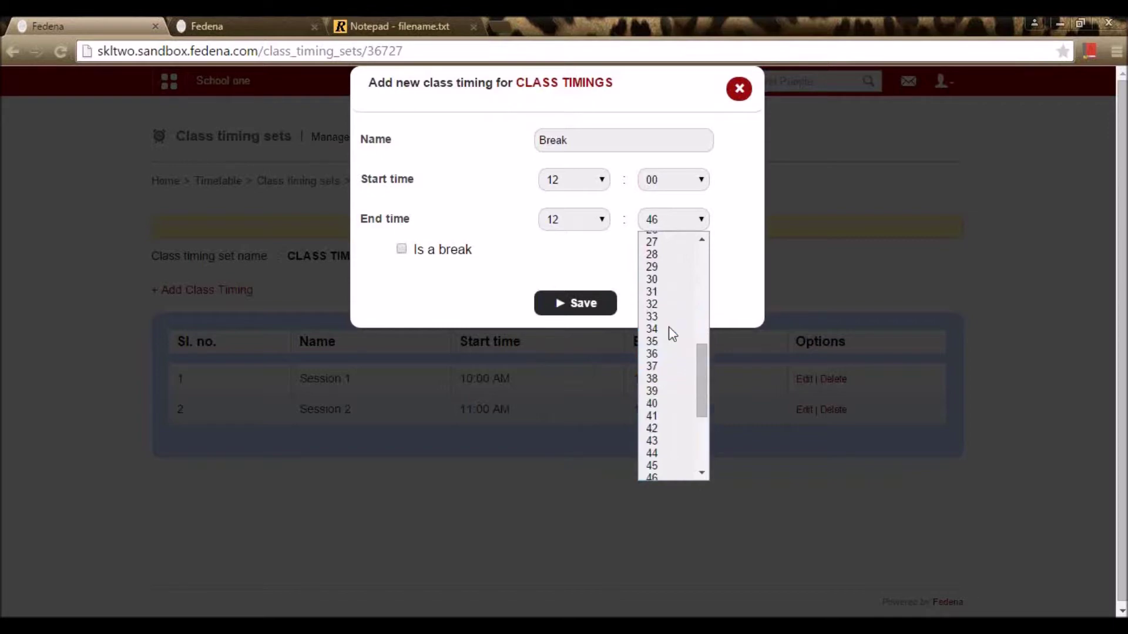
{"action": "left_click", "coordinate": [654, 279]}
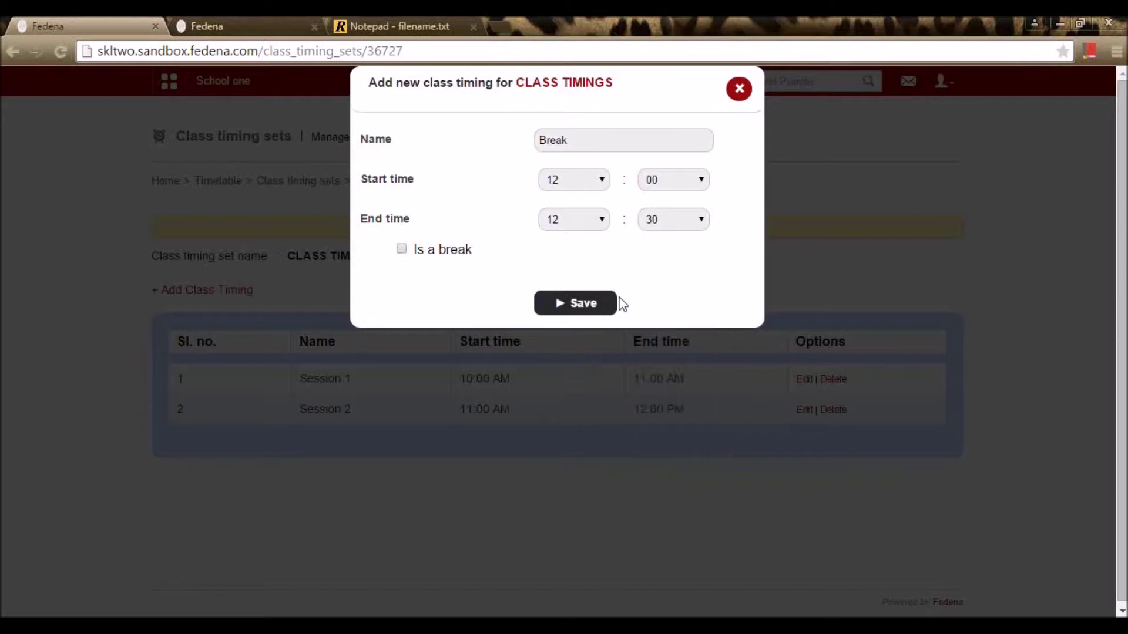
Step: Mark the timing as a break, save it, and start another timing entry
{"action": "left_click", "coordinate": [401, 249]}
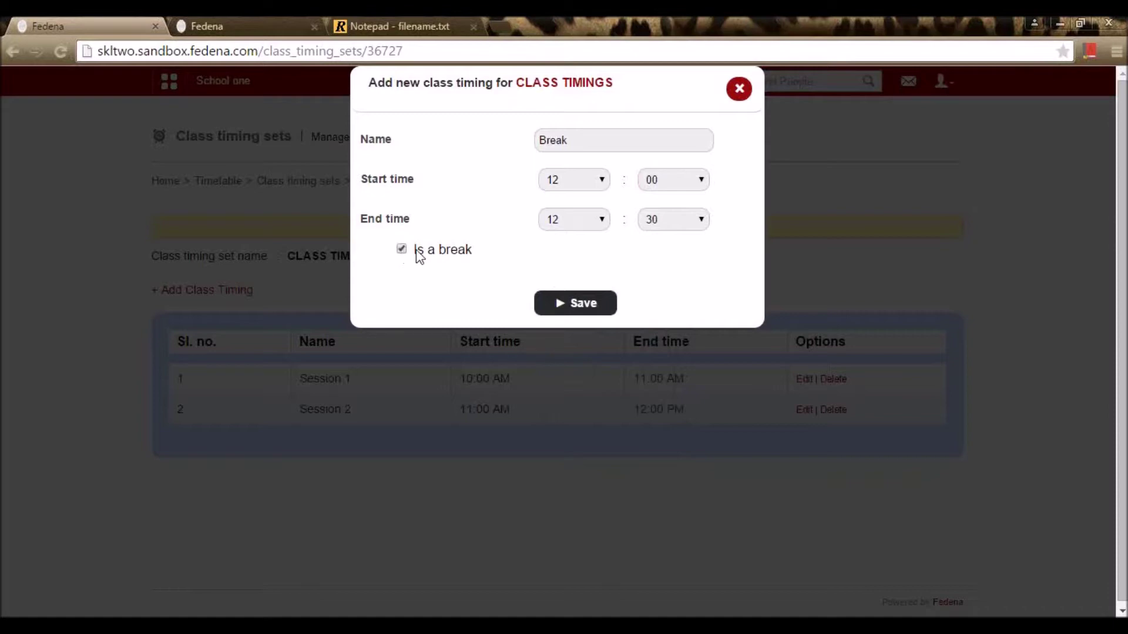
{"action": "left_click", "coordinate": [588, 308]}
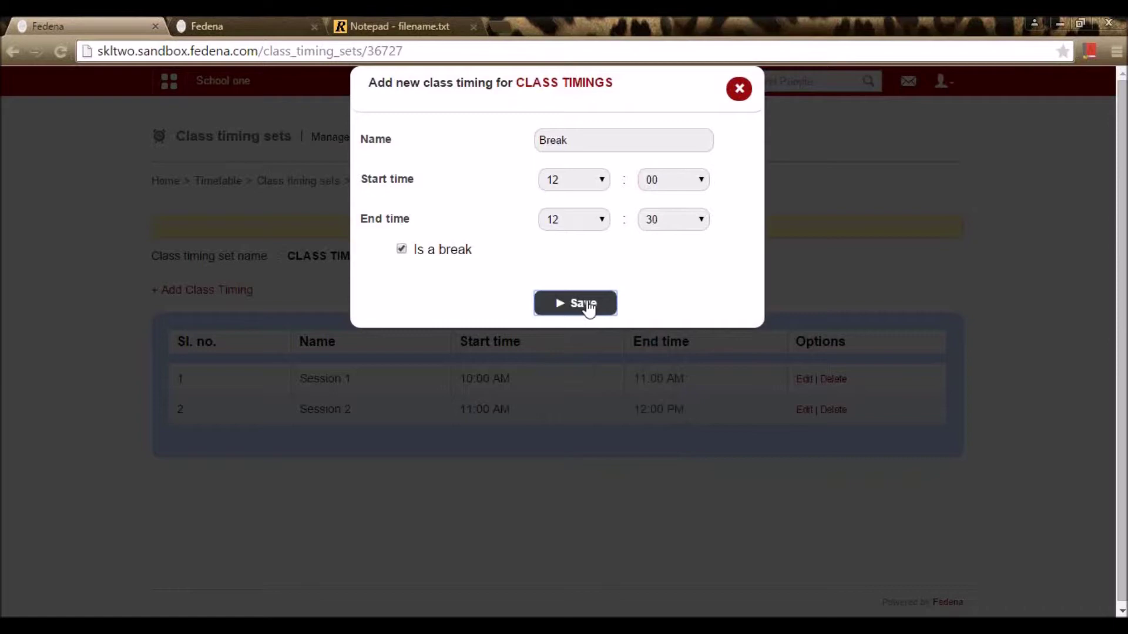
{"action": "left_click", "coordinate": [588, 307]}
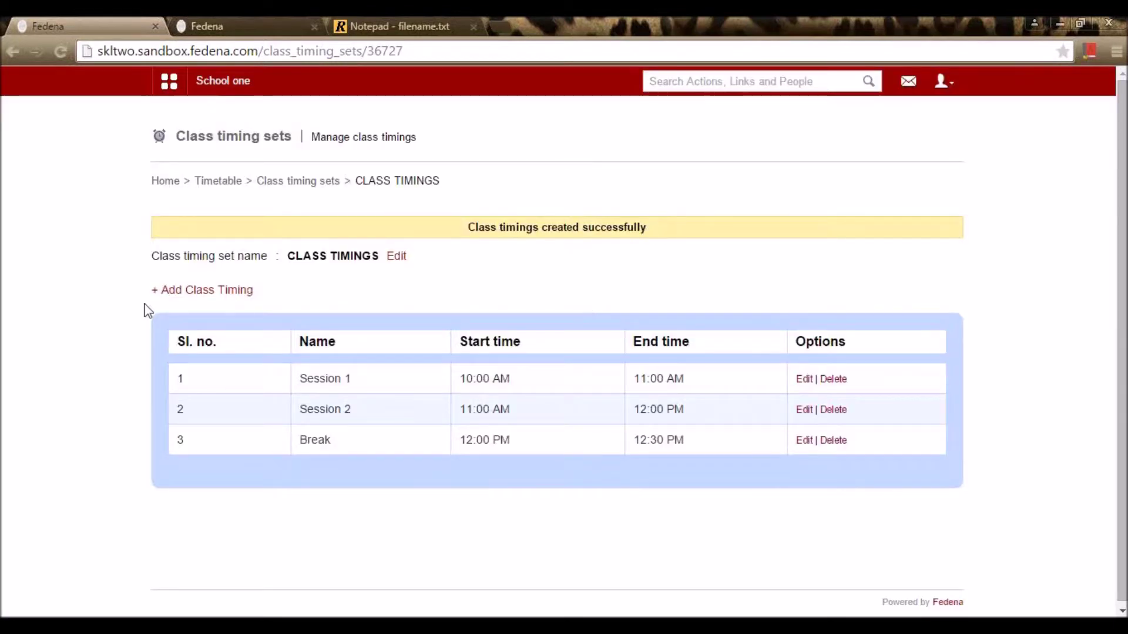
{"action": "left_click", "coordinate": [173, 297]}
Step: Name the new timing Session 3 and start it at 12:30
{"action": "left_click", "coordinate": [558, 141]}
{"action": "type", "text": "Session 3"}
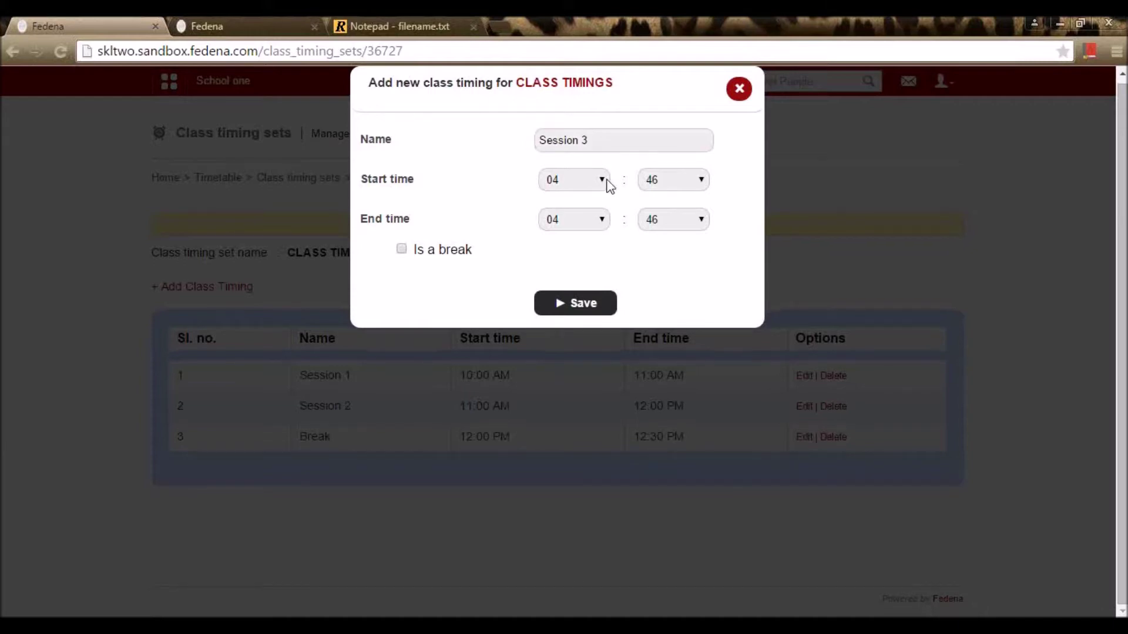
{"action": "left_click", "coordinate": [604, 181]}
{"action": "left_click", "coordinate": [565, 348]}
{"action": "left_click", "coordinate": [685, 182]}
{"action": "left_click", "coordinate": [675, 236]}
Step: Set Session 3's end time to 13:30 (01:30 PM)
{"action": "left_click", "coordinate": [567, 222]}
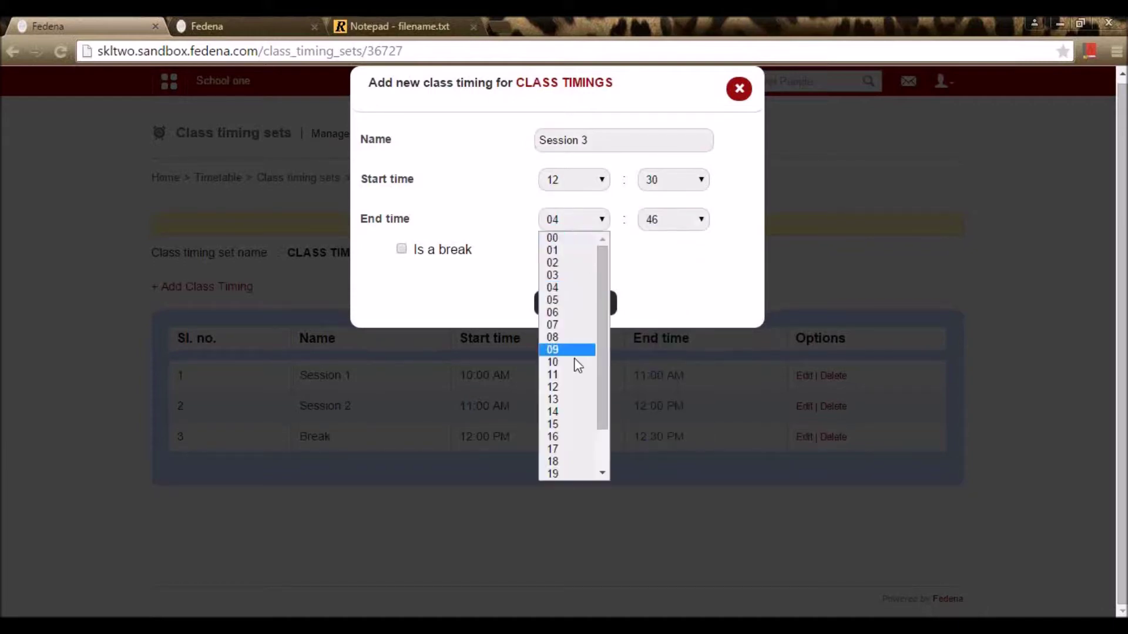
{"action": "left_click", "coordinate": [573, 376]}
{"action": "left_click", "coordinate": [584, 228]}
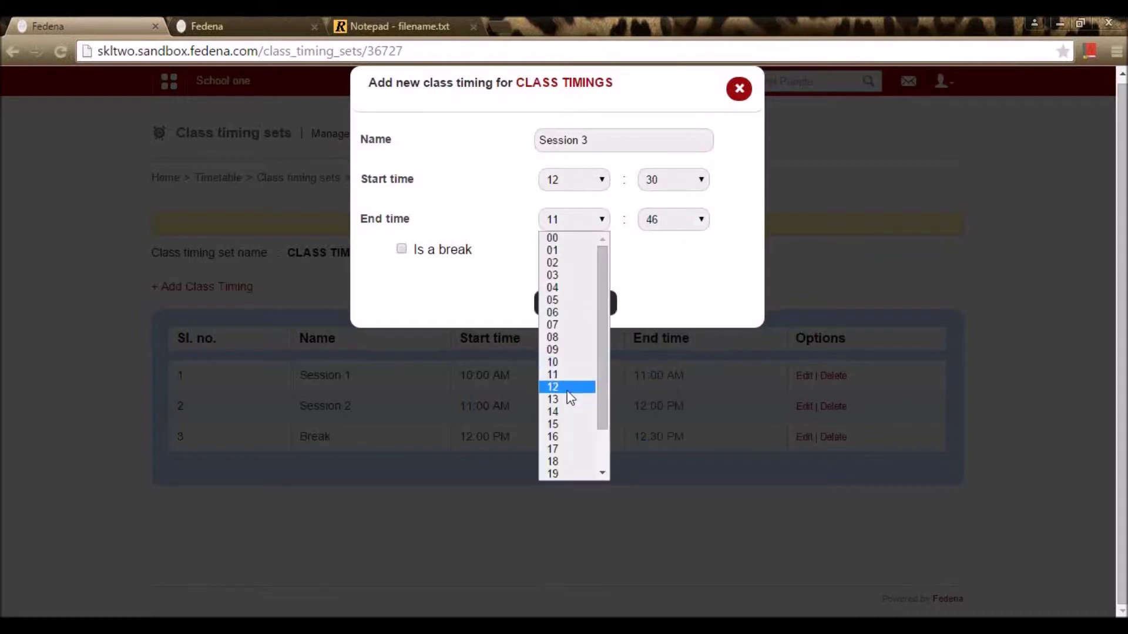
{"action": "left_click", "coordinate": [581, 387]}
{"action": "left_click", "coordinate": [576, 215]}
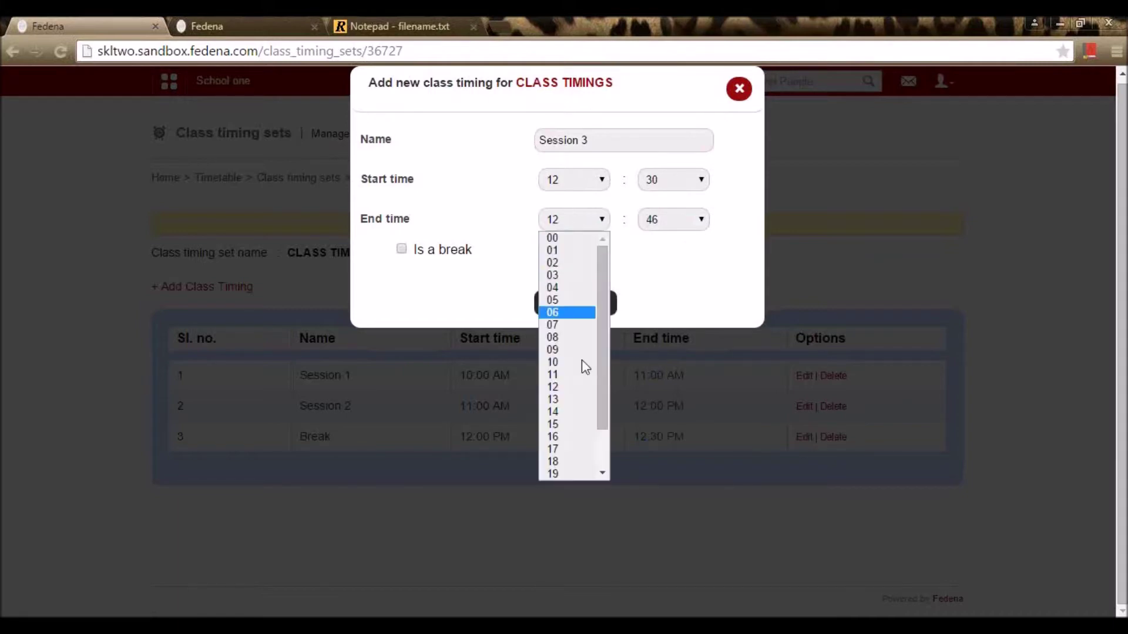
{"action": "left_click", "coordinate": [581, 403]}
{"action": "left_click", "coordinate": [676, 220]}
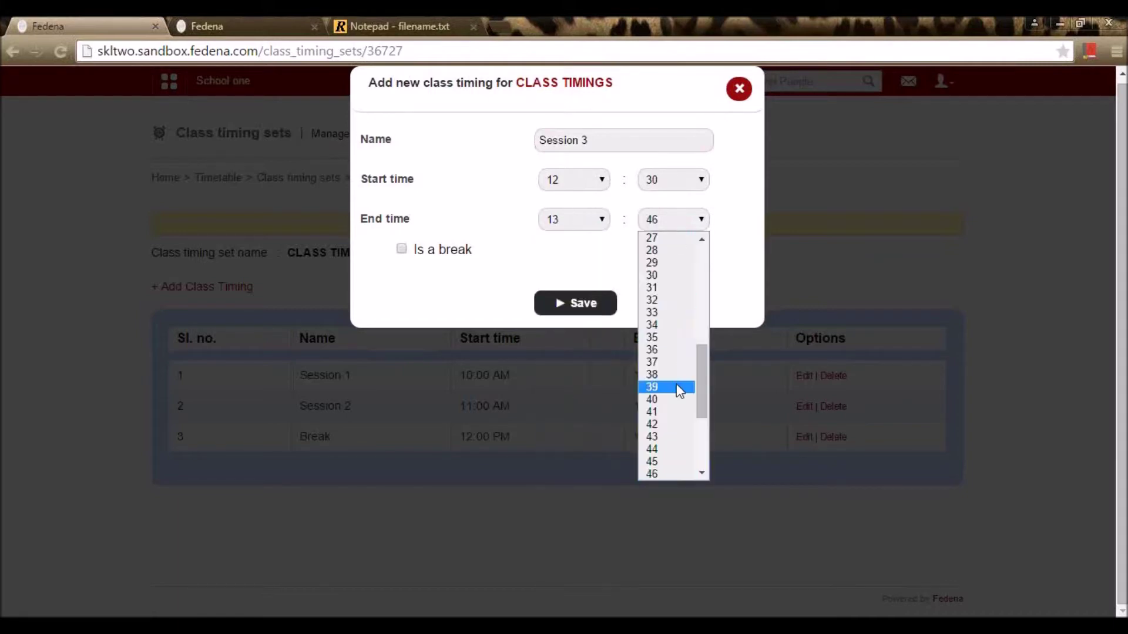
{"action": "left_click", "coordinate": [670, 272]}
Step: Save Session 3 and return to the Class timing sets list
{"action": "left_click", "coordinate": [582, 303]}
{"action": "scroll", "coordinate": [586, 301], "scroll_direction": "down", "scroll_amount": 1}
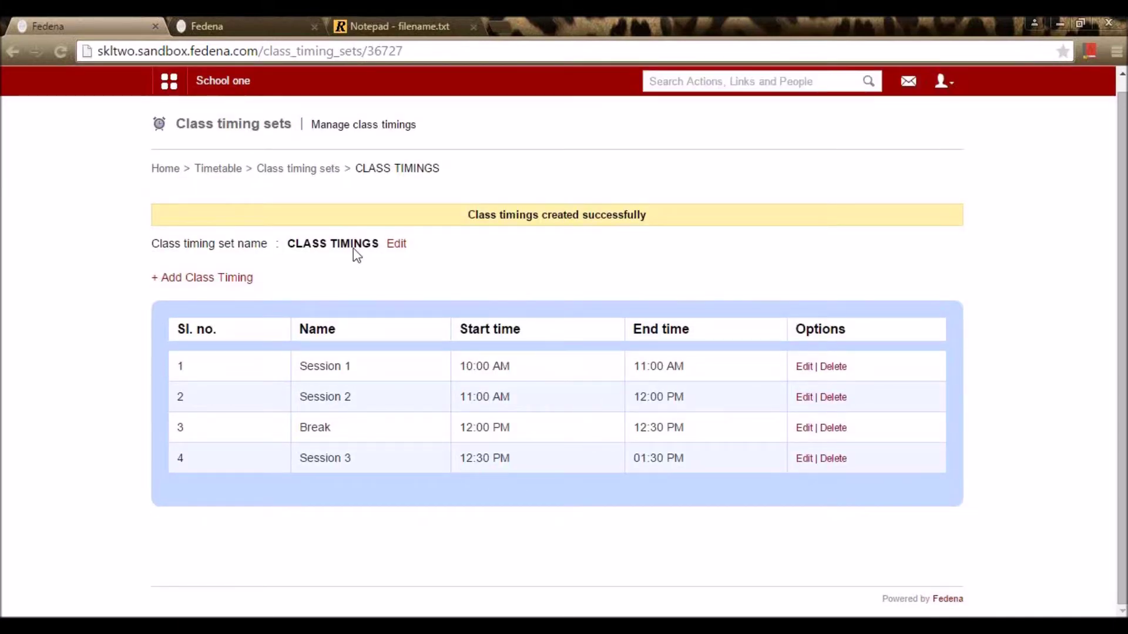
{"action": "left_click", "coordinate": [322, 172]}
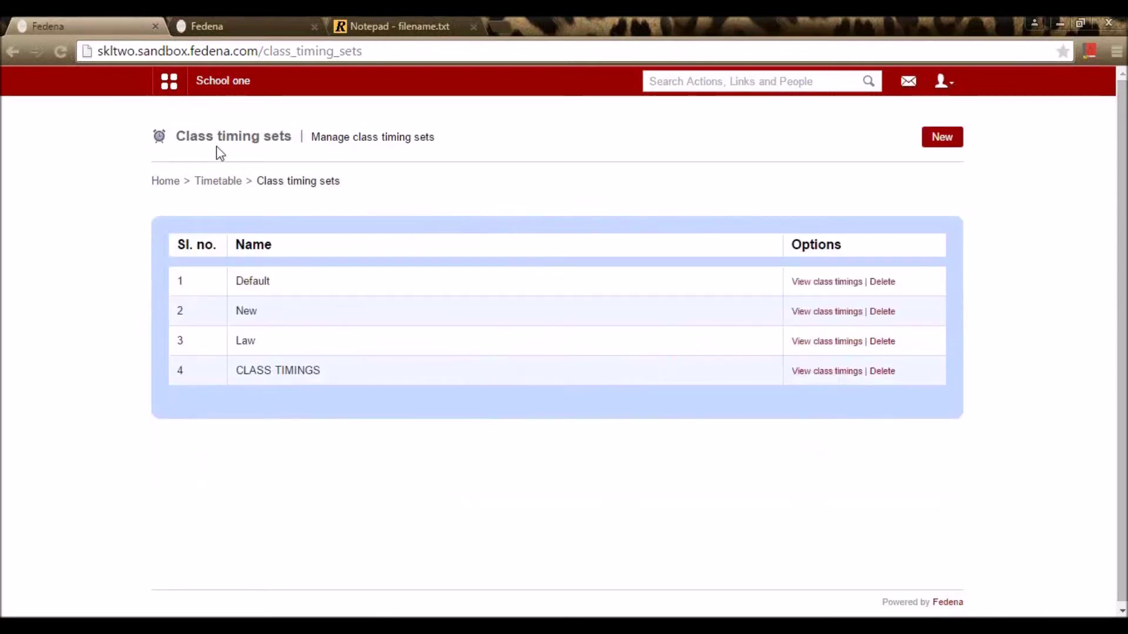
Step: In the Timetable weekday and timing set settings, add Saturday as a working day
{"action": "left_click", "coordinate": [230, 190]}
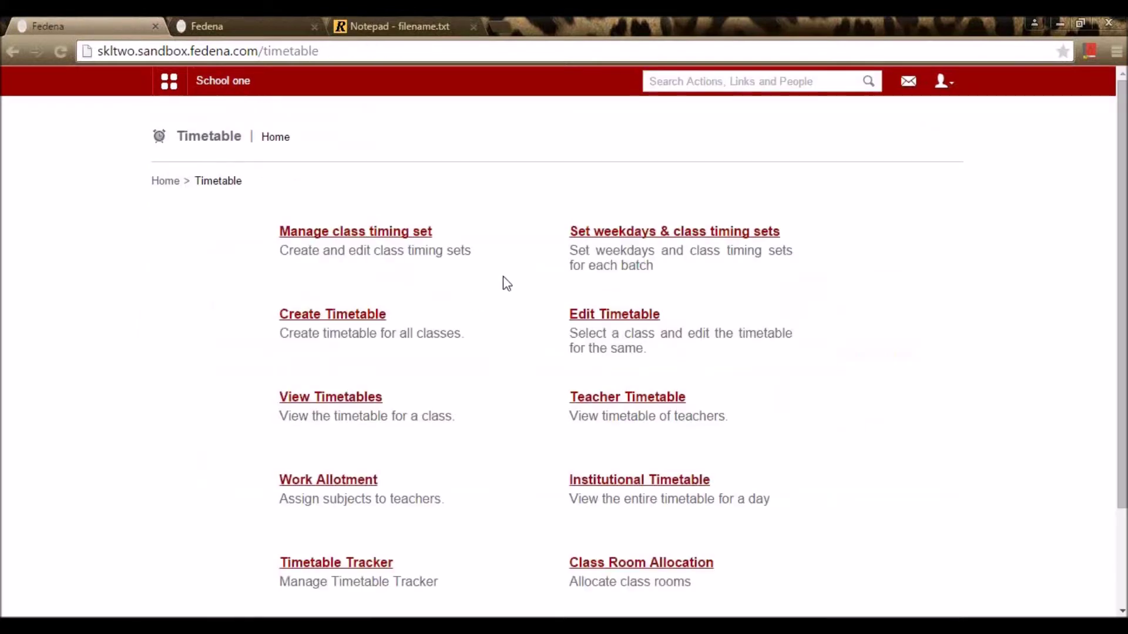
{"action": "left_click", "coordinate": [657, 235]}
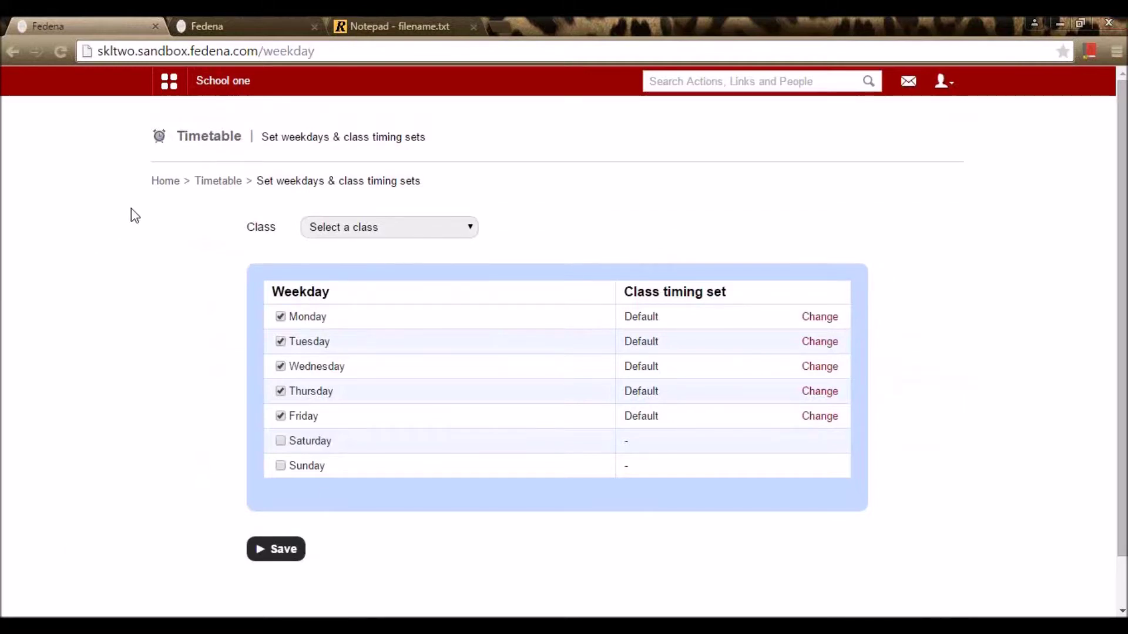
{"action": "left_click", "coordinate": [281, 441]}
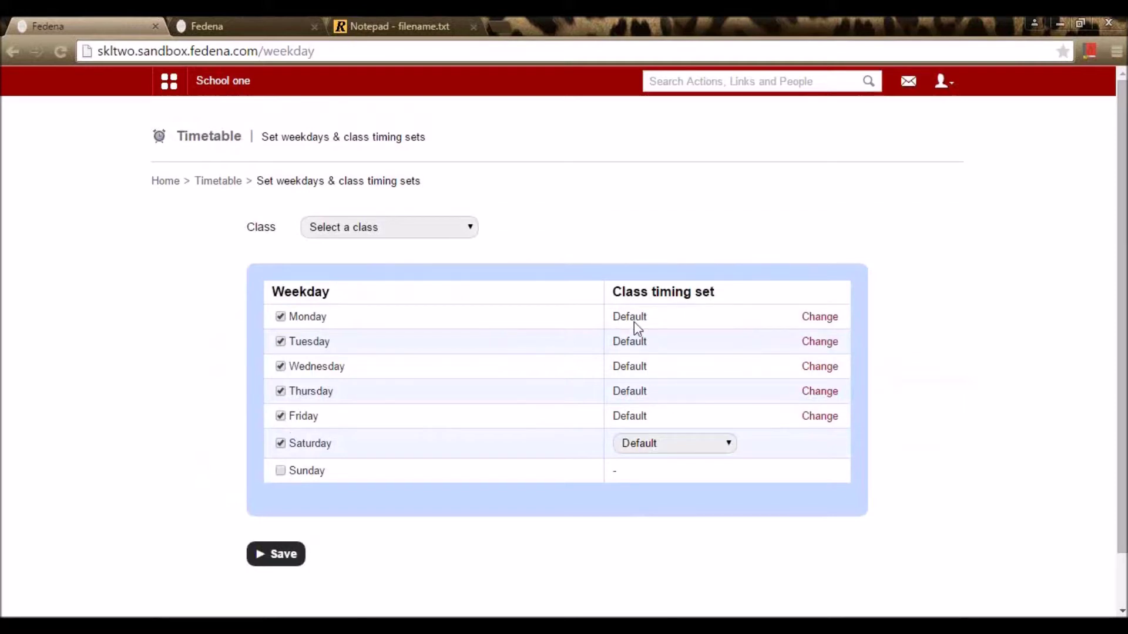
Step: Switch Monday, Tuesday, Wednesday and Thursday to the CLASS TIMINGS timing set
{"action": "left_click", "coordinate": [808, 319]}
{"action": "left_click", "coordinate": [727, 319]}
{"action": "left_click", "coordinate": [697, 376]}
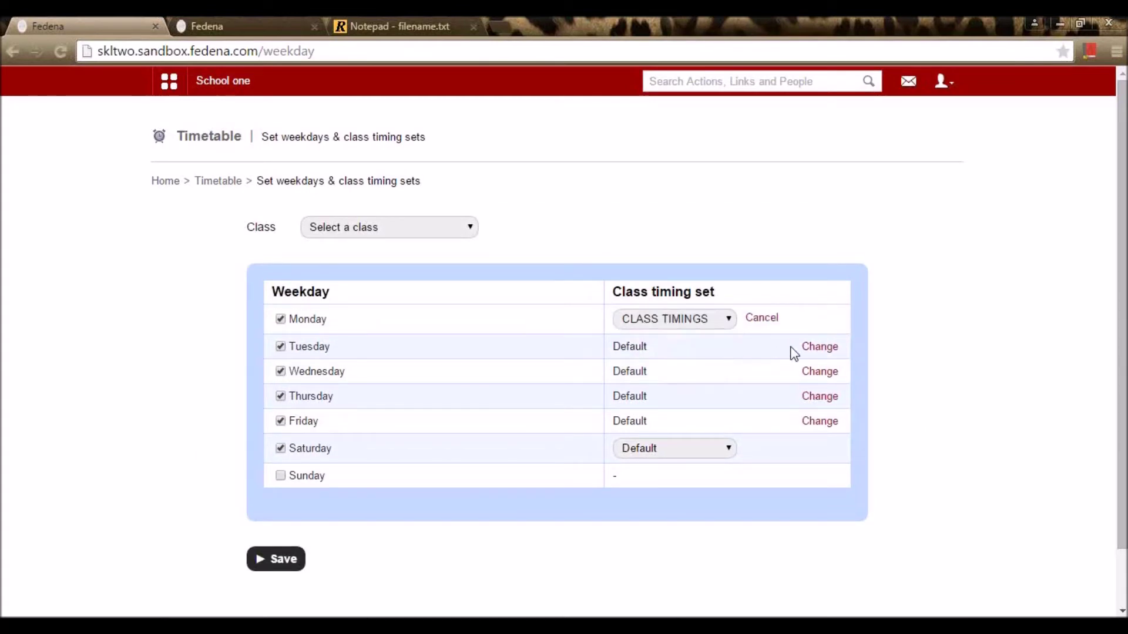
{"action": "left_click", "coordinate": [823, 347]}
{"action": "left_click", "coordinate": [702, 351]}
{"action": "left_click", "coordinate": [721, 391]}
{"action": "left_click", "coordinate": [696, 346]}
{"action": "left_click", "coordinate": [700, 404]}
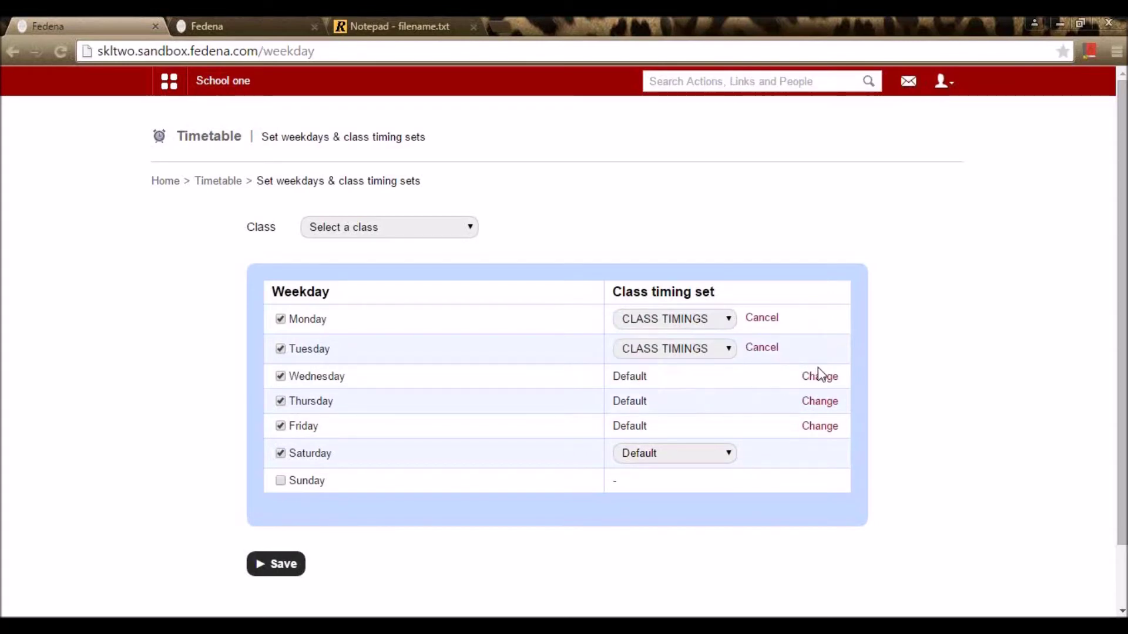
{"action": "left_click", "coordinate": [819, 376]}
{"action": "left_click", "coordinate": [721, 378]}
{"action": "left_click", "coordinate": [712, 434]}
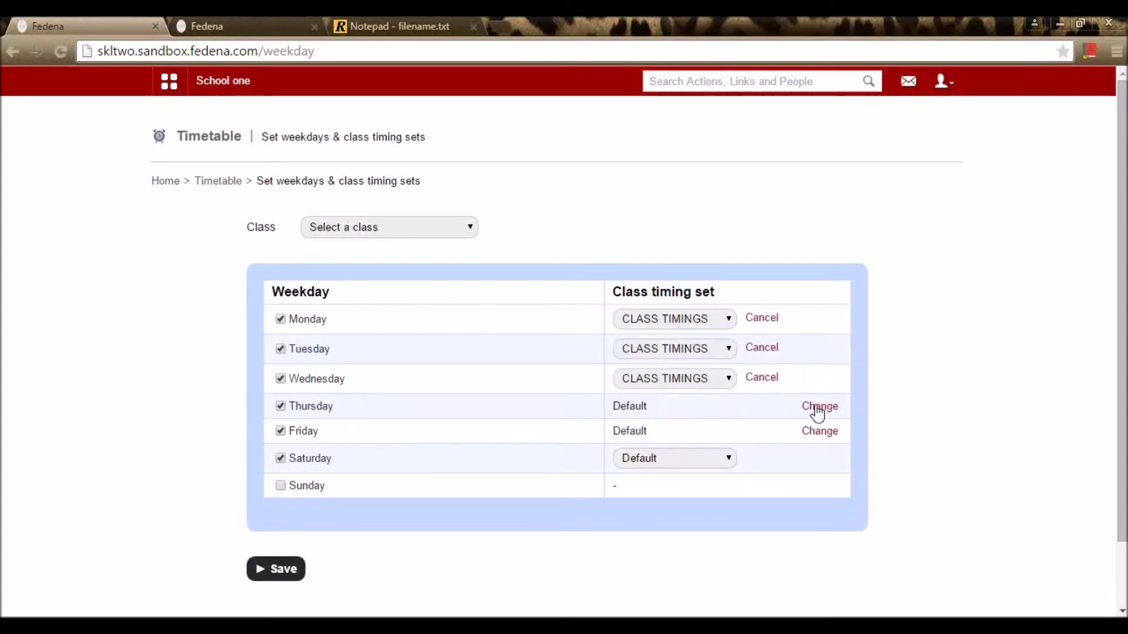
{"action": "left_click", "coordinate": [816, 409]}
{"action": "left_click", "coordinate": [700, 410]}
{"action": "left_click", "coordinate": [696, 464]}
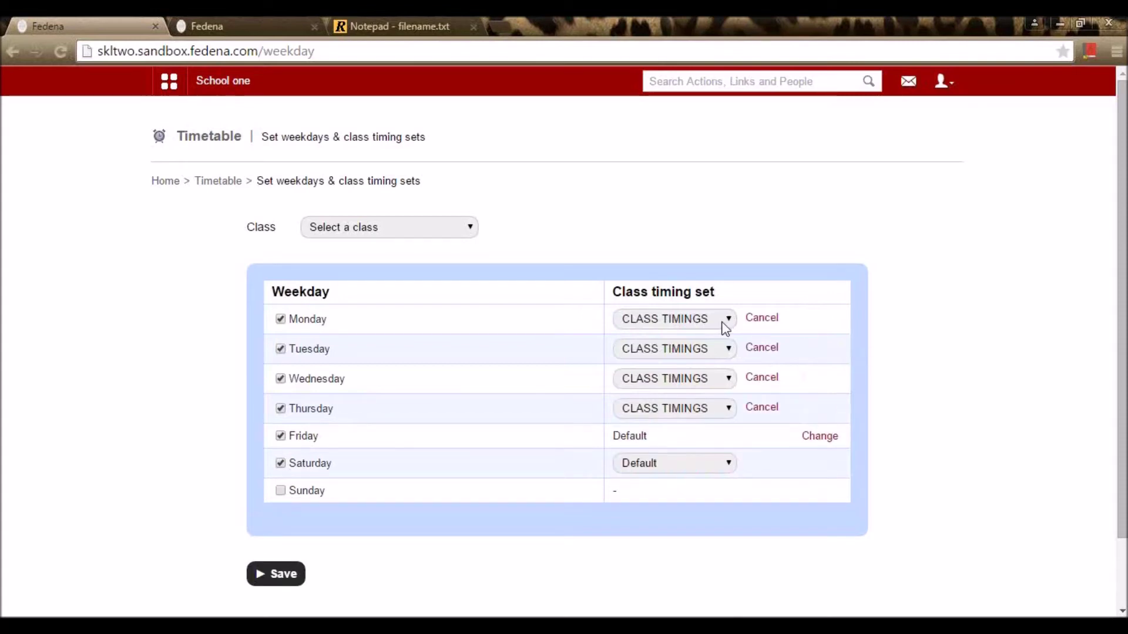
Step: Select class Standard 3 and batch STD3 - A 2015
{"action": "left_click", "coordinate": [384, 227]}
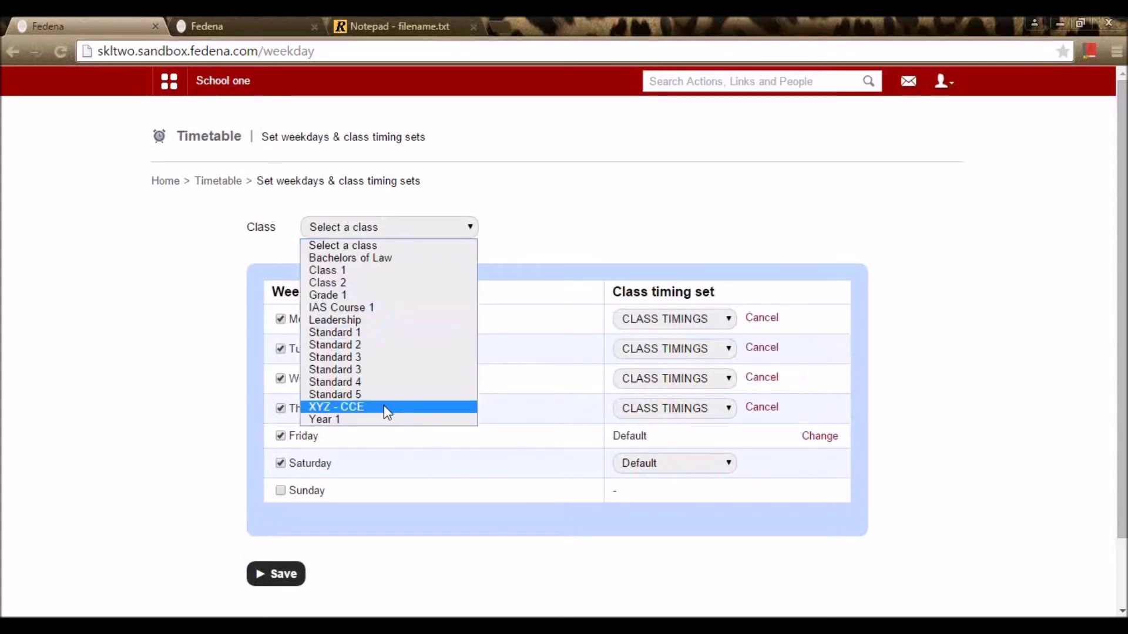
{"action": "left_click", "coordinate": [404, 362]}
{"action": "left_click", "coordinate": [684, 233]}
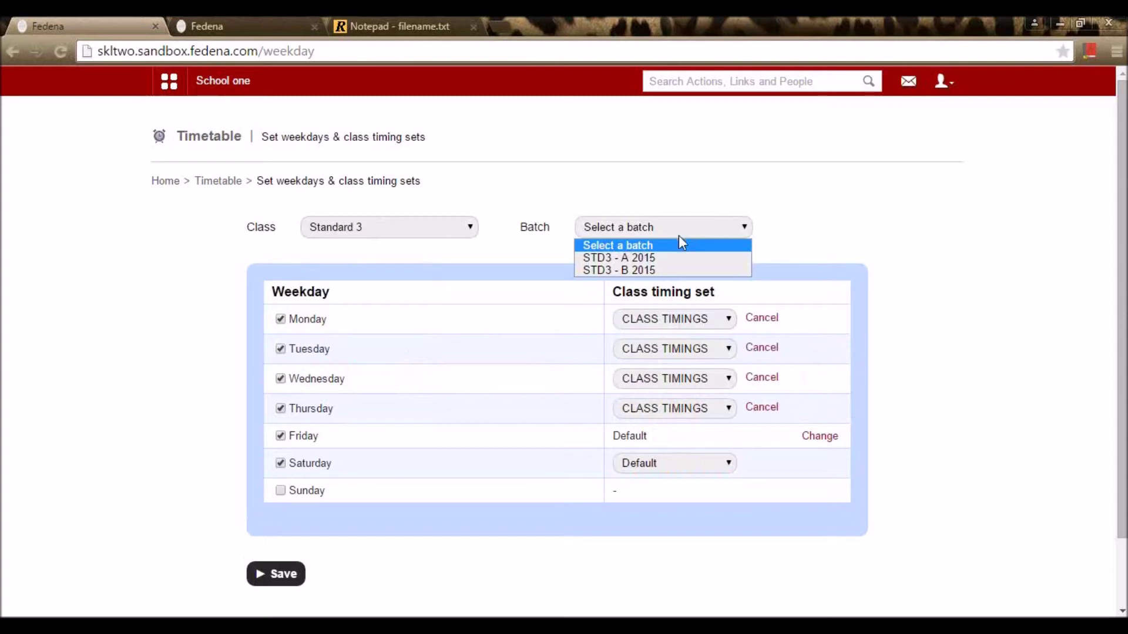
{"action": "left_click", "coordinate": [436, 218]}
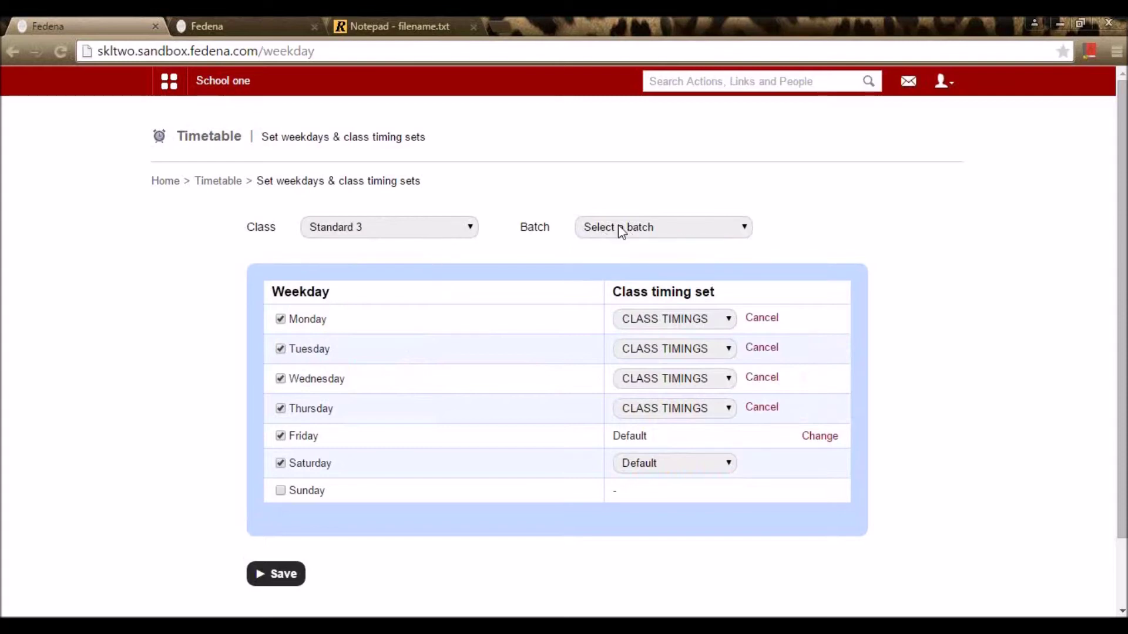
{"action": "left_click", "coordinate": [644, 230]}
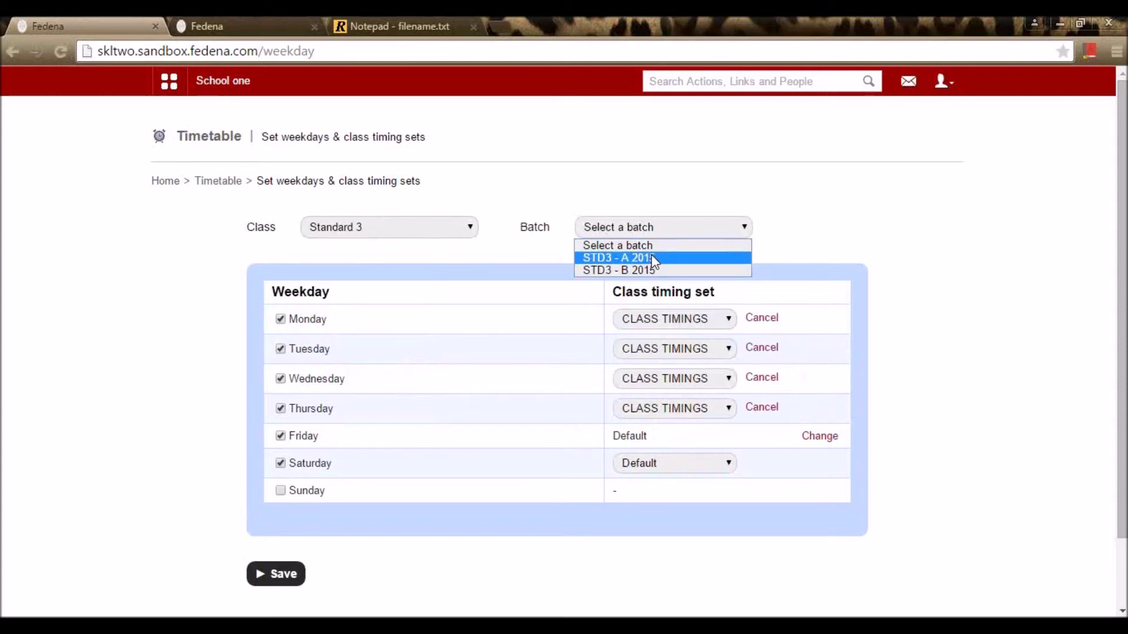
{"action": "left_click", "coordinate": [654, 258]}
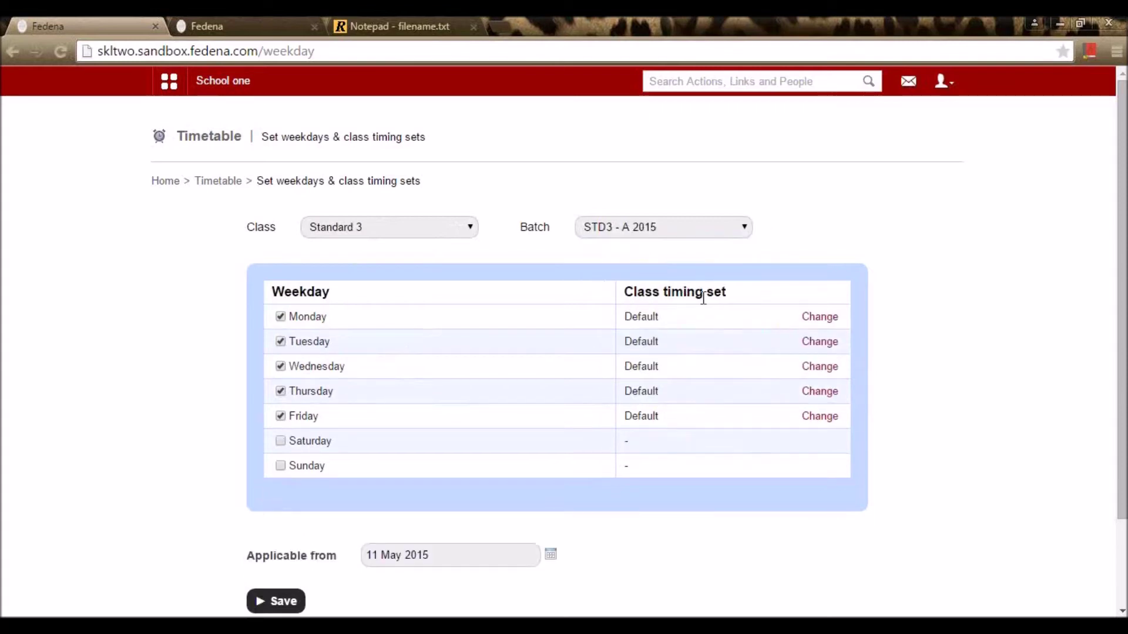
Step: Assign the CLASS TIMINGS set to Monday through Friday for this batch
{"action": "left_click", "coordinate": [818, 319]}
{"action": "left_click", "coordinate": [702, 322]}
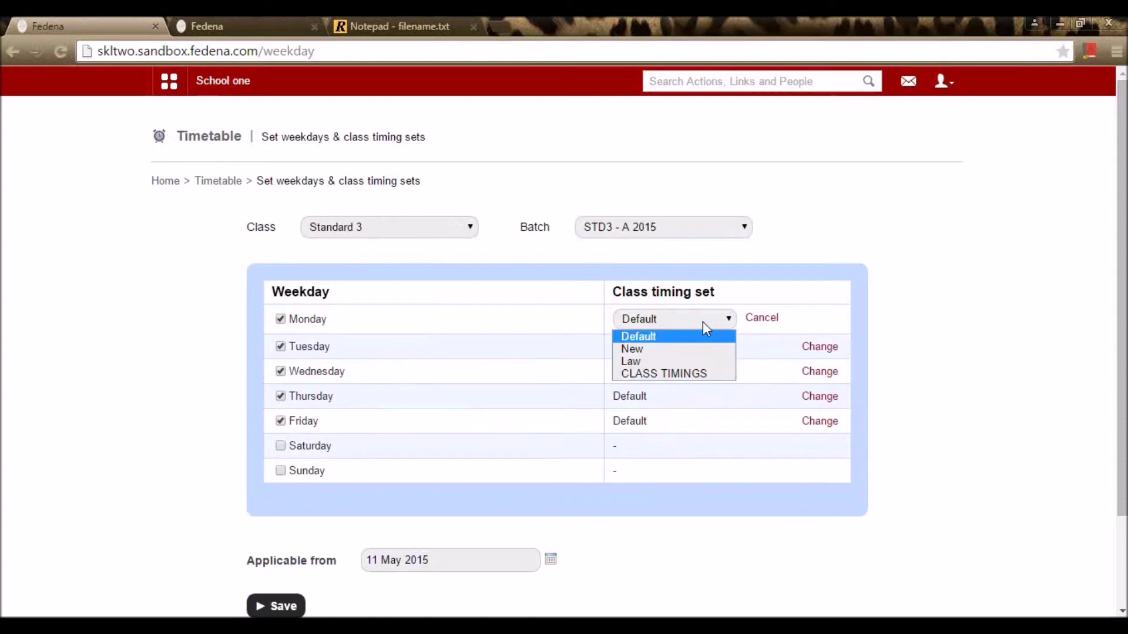
{"action": "left_click", "coordinate": [685, 375]}
{"action": "left_click", "coordinate": [713, 352]}
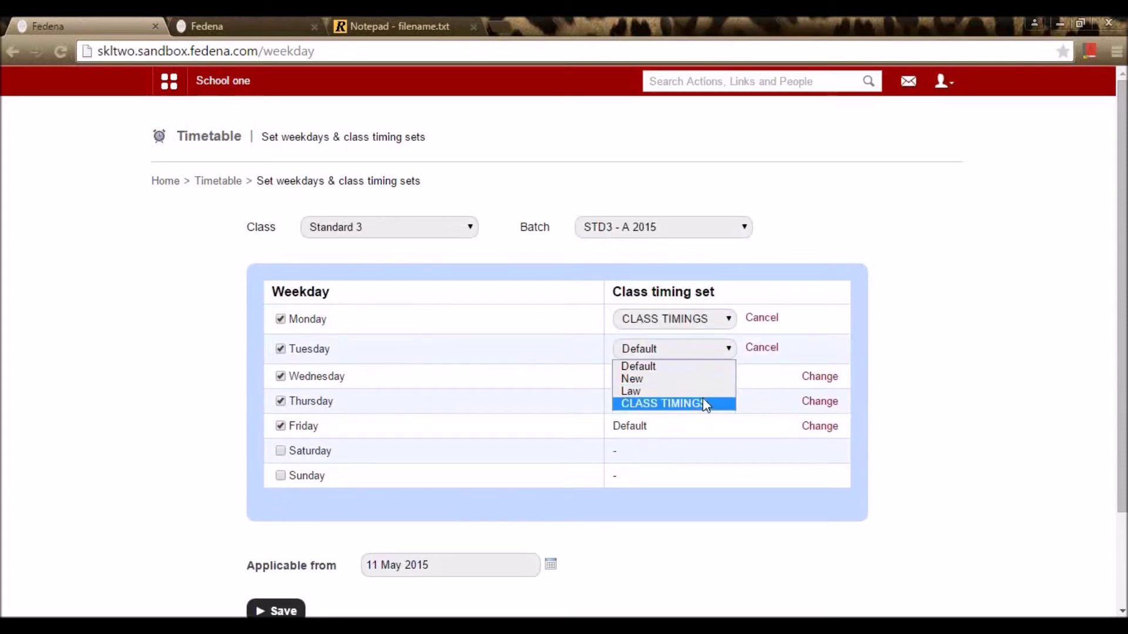
{"action": "left_click", "coordinate": [702, 397]}
{"action": "left_click", "coordinate": [822, 377]}
{"action": "left_click", "coordinate": [720, 382]}
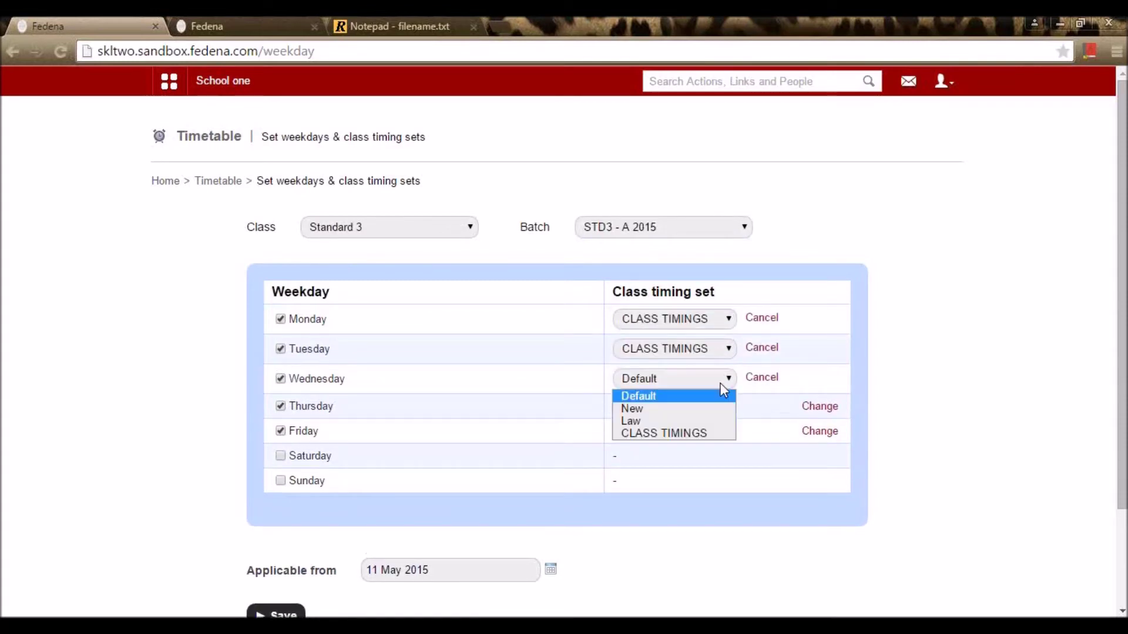
{"action": "left_click", "coordinate": [710, 433]}
{"action": "left_click", "coordinate": [816, 405]}
{"action": "left_click", "coordinate": [723, 415]}
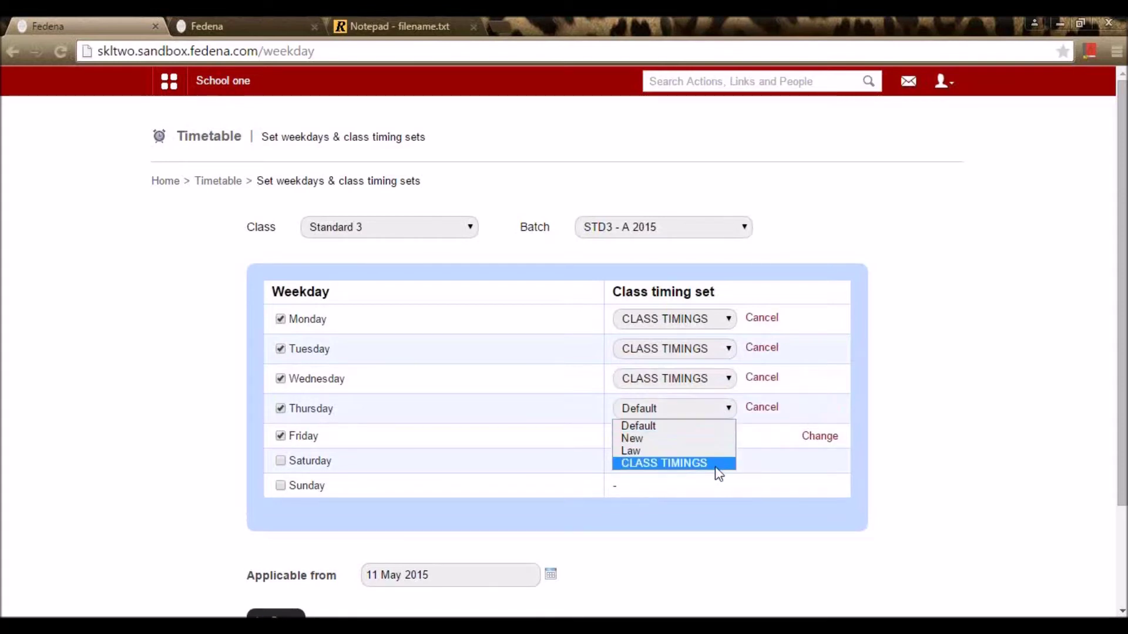
{"action": "left_click", "coordinate": [717, 465]}
{"action": "left_click", "coordinate": [819, 436]}
{"action": "left_click", "coordinate": [701, 439]}
{"action": "left_click", "coordinate": [699, 485]}
{"action": "left_click", "coordinate": [720, 437]}
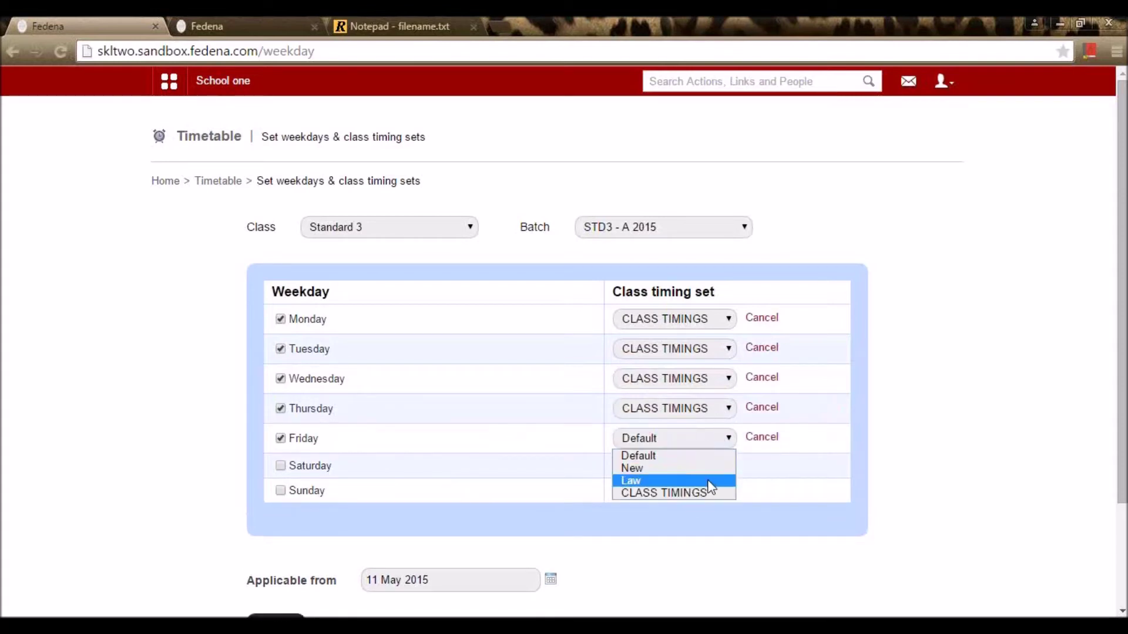
{"action": "left_click", "coordinate": [717, 491]}
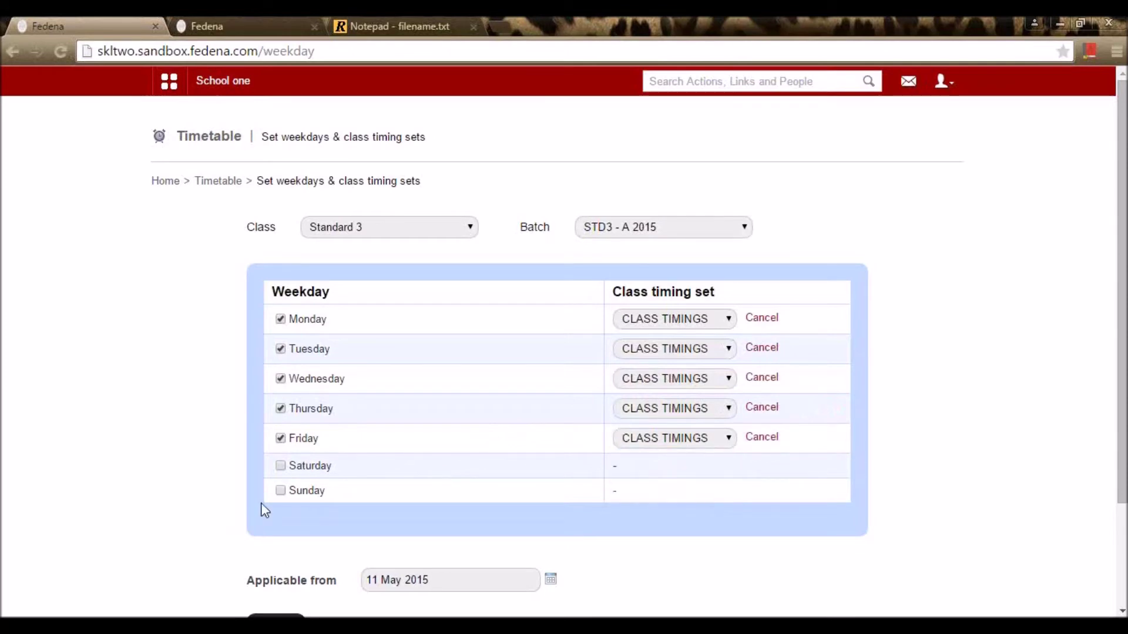
Step: Add Saturday as a working day, keeping it on the Default timing set
{"action": "left_click", "coordinate": [281, 466]}
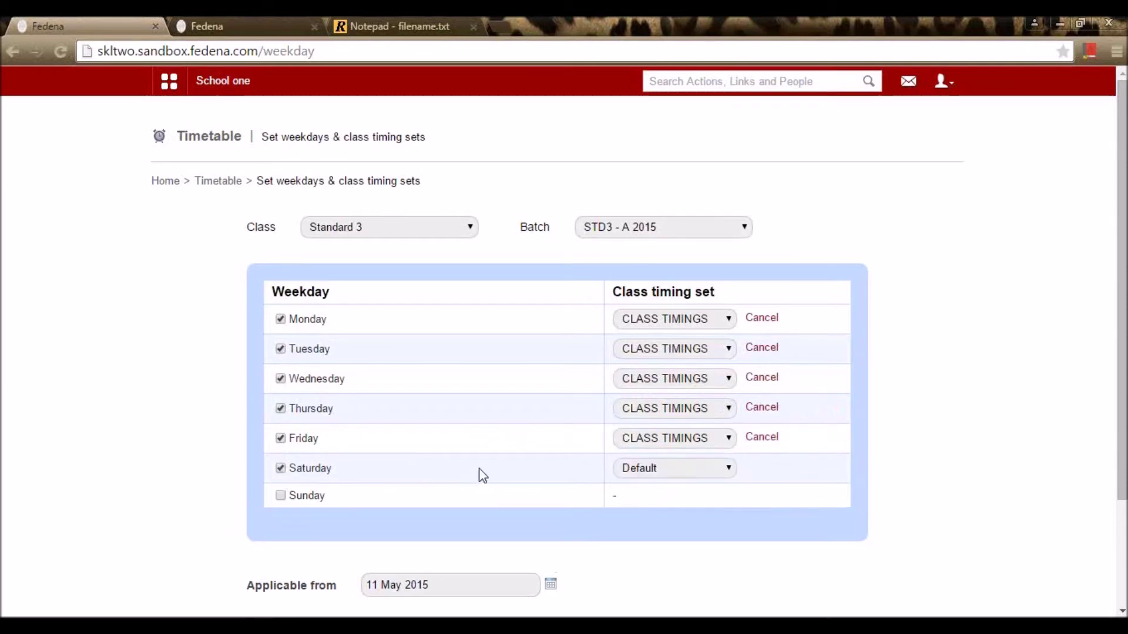
{"action": "left_click", "coordinate": [684, 468]}
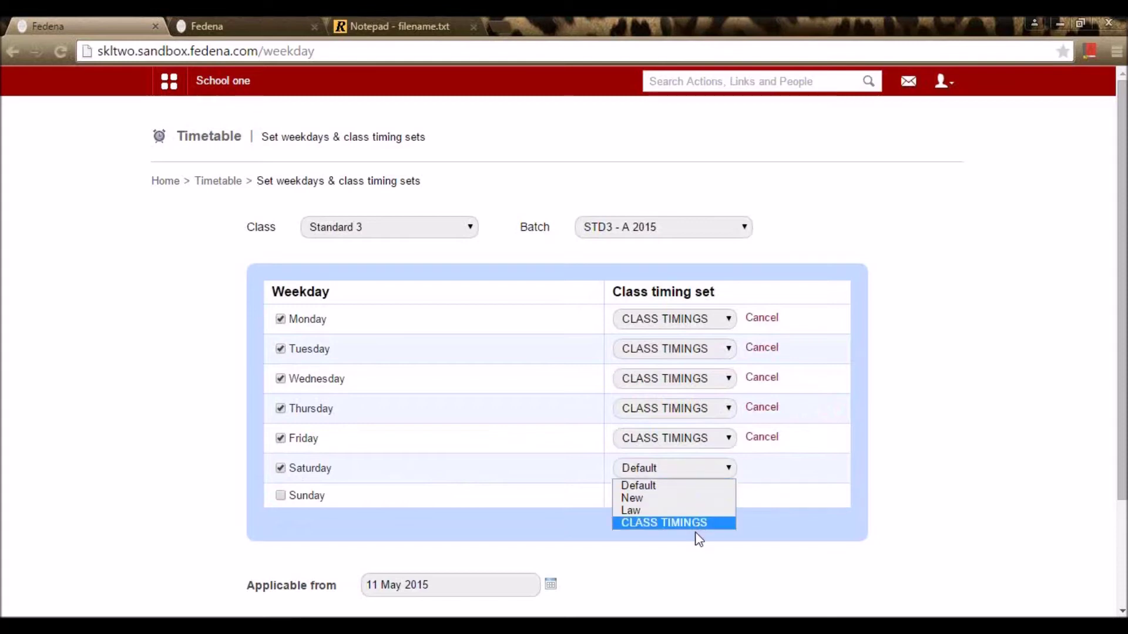
{"action": "left_click", "coordinate": [726, 486]}
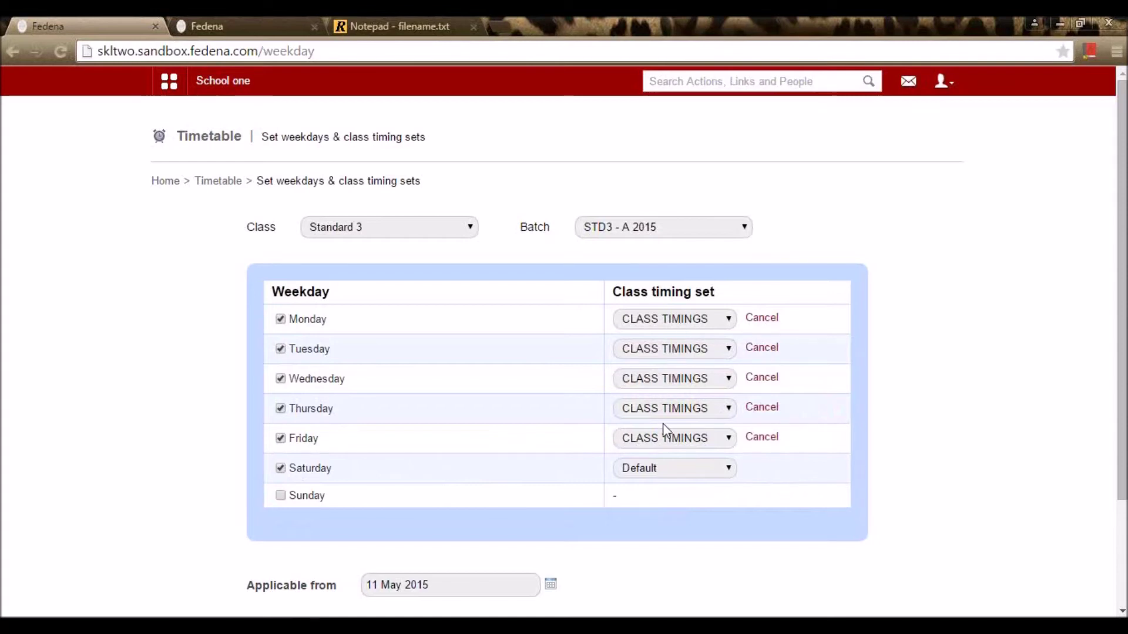
{"action": "left_click", "coordinate": [651, 473]}
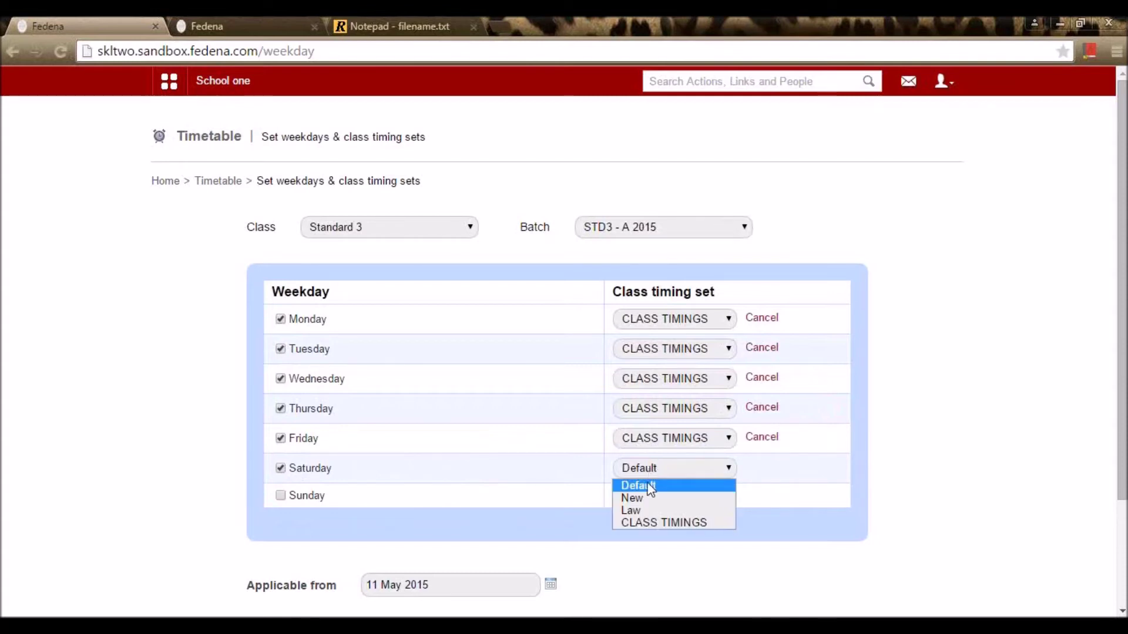
{"action": "left_click", "coordinate": [650, 488]}
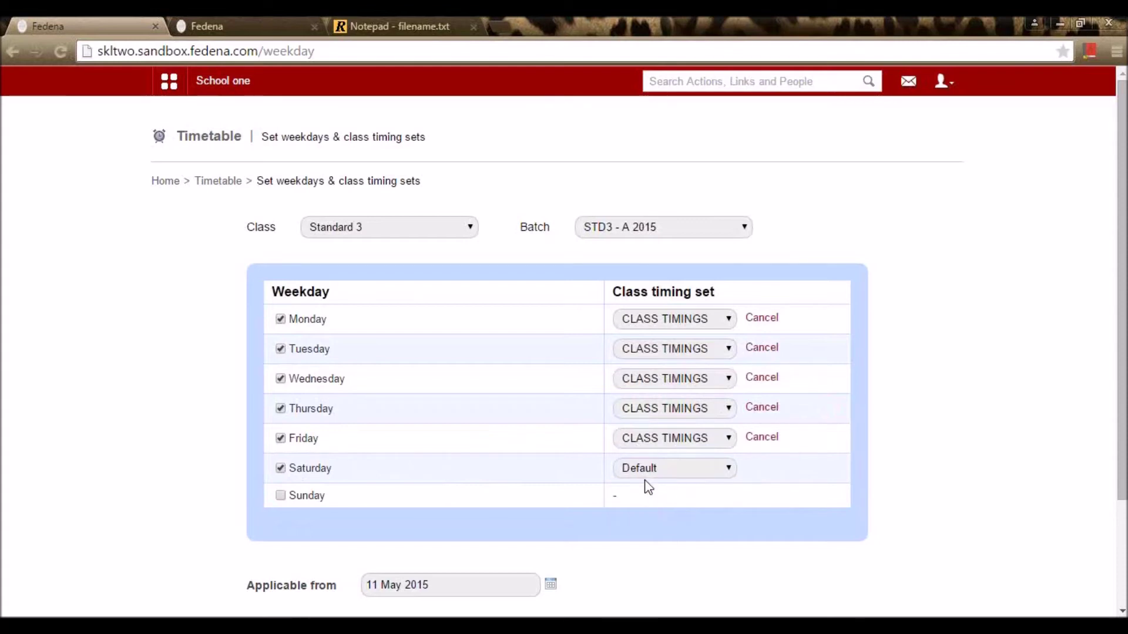
{"action": "scroll", "coordinate": [646, 484], "scroll_direction": "down", "scroll_amount": 3}
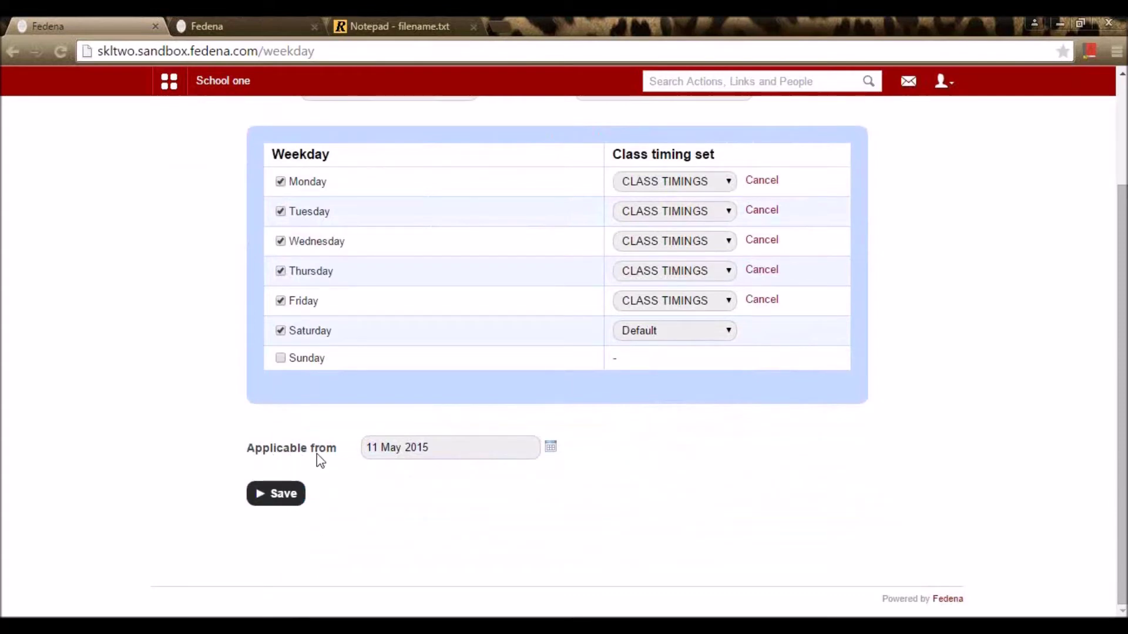
Step: Save STD3 - A 2015's weekday timing sets, confirming both prompts with OK
{"action": "left_click", "coordinate": [286, 499]}
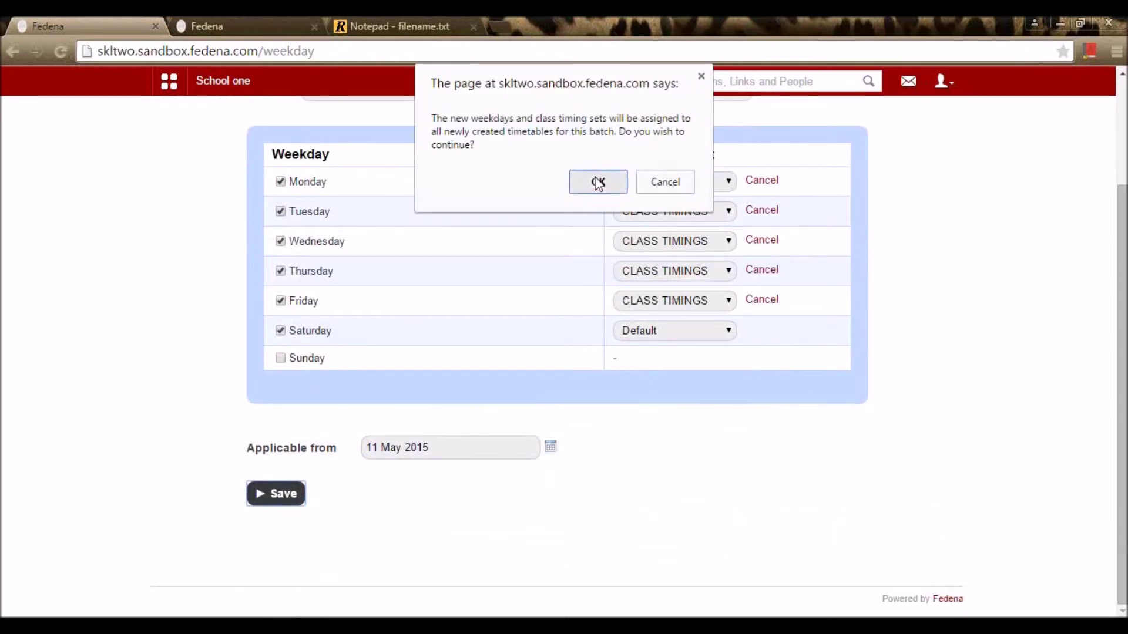
{"action": "left_click", "coordinate": [597, 182]}
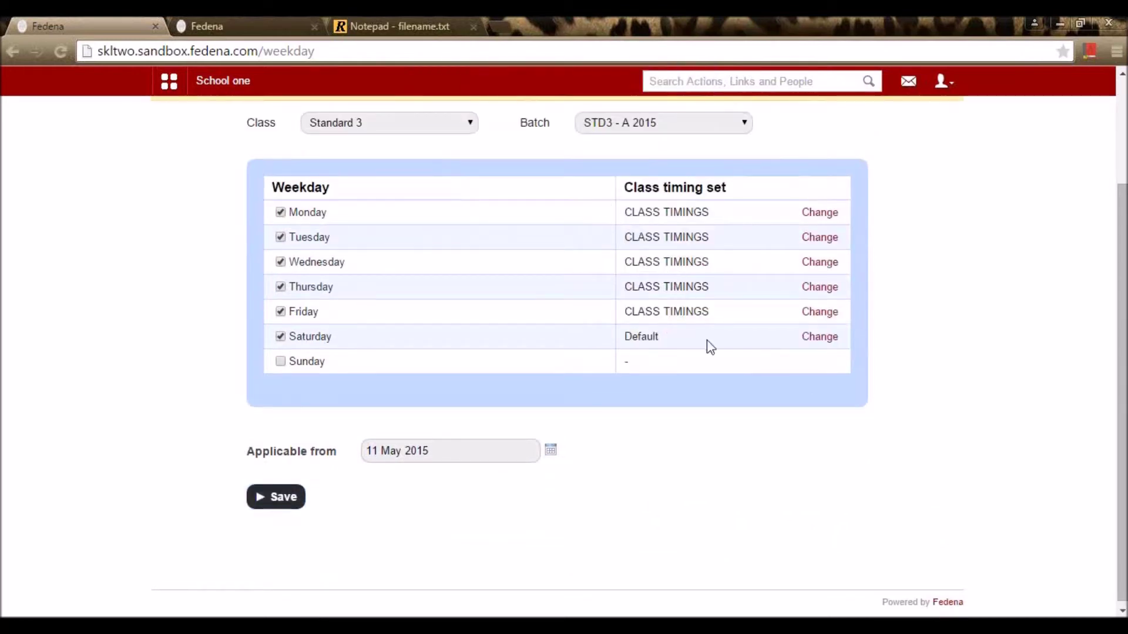
{"action": "left_click", "coordinate": [279, 500]}
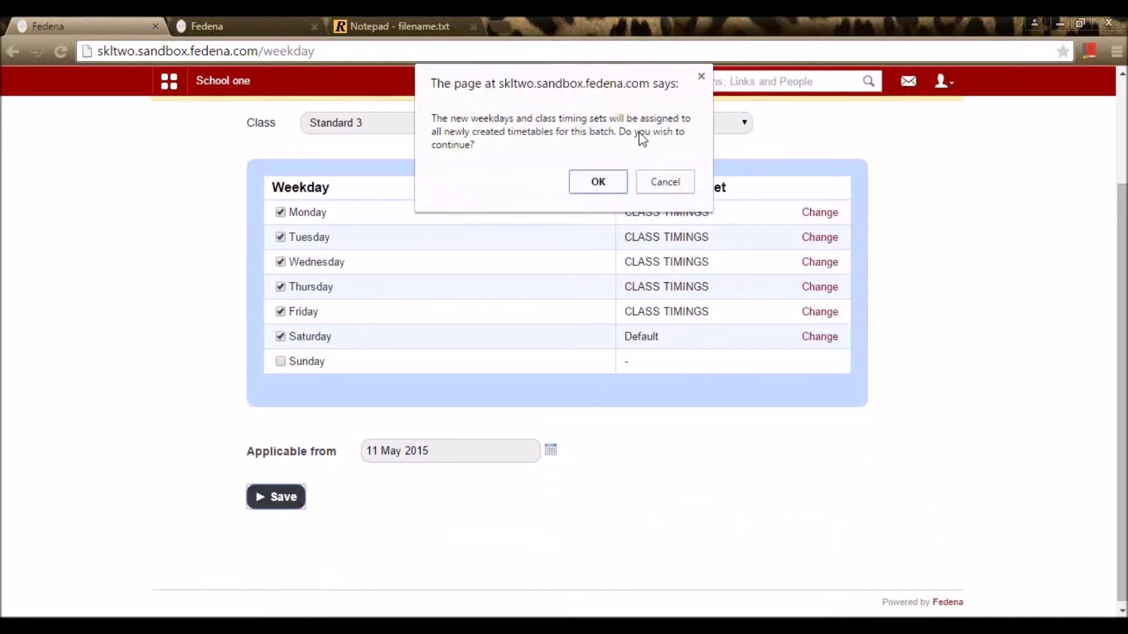
{"action": "left_click", "coordinate": [594, 186]}
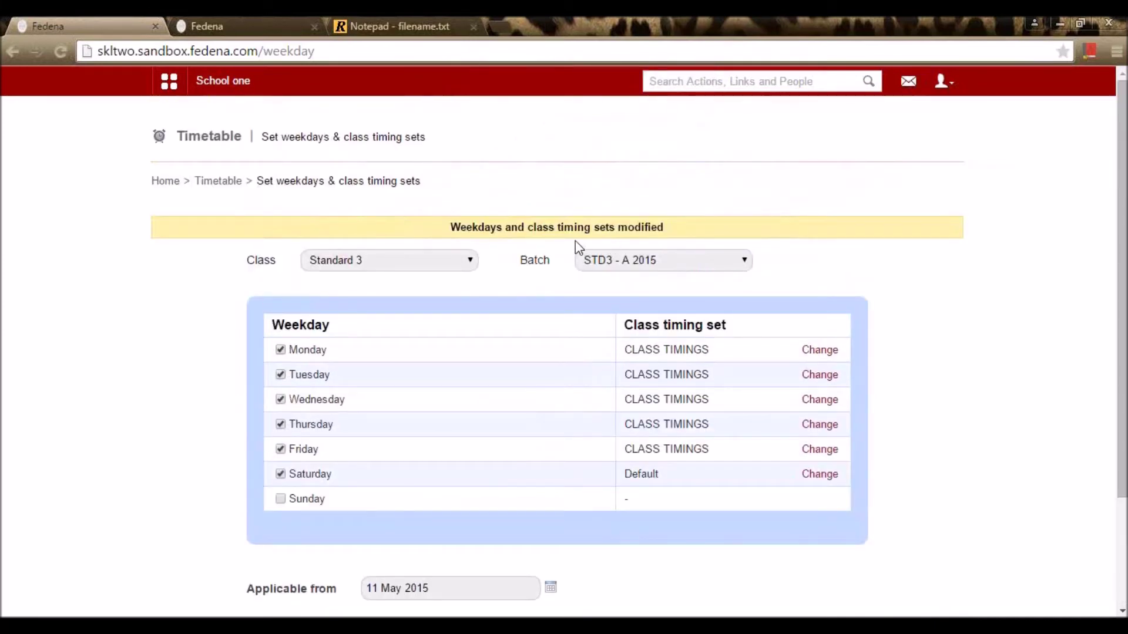
Step: From Timetable home, create a timetable with start date 13 May 2015 and end date 21 May 2015
{"action": "left_click", "coordinate": [225, 180]}
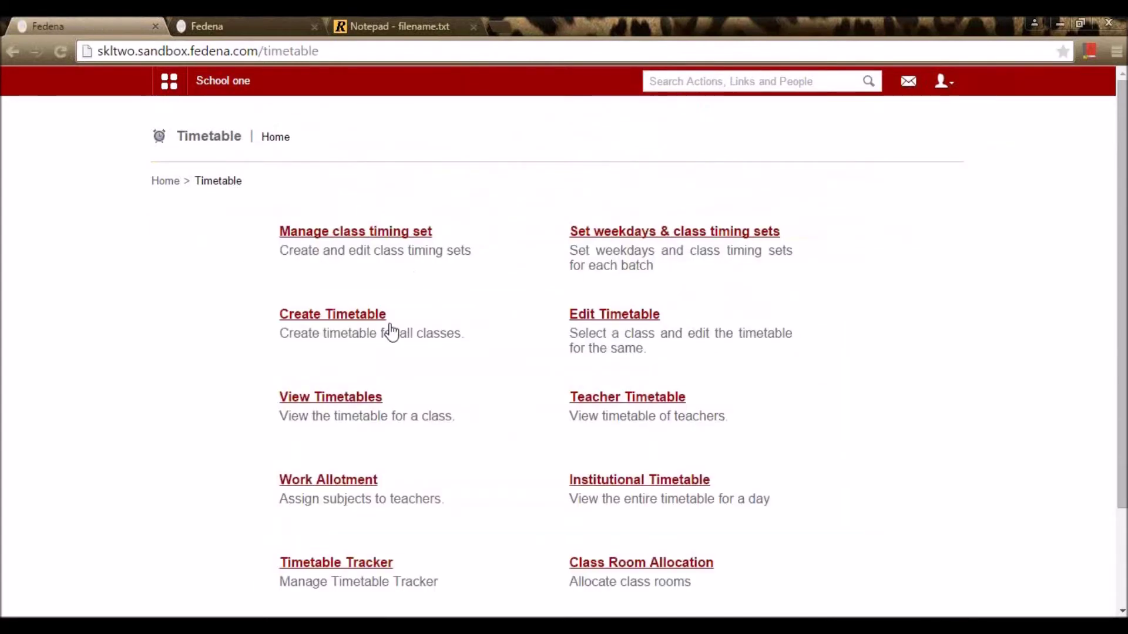
{"action": "left_click", "coordinate": [349, 316]}
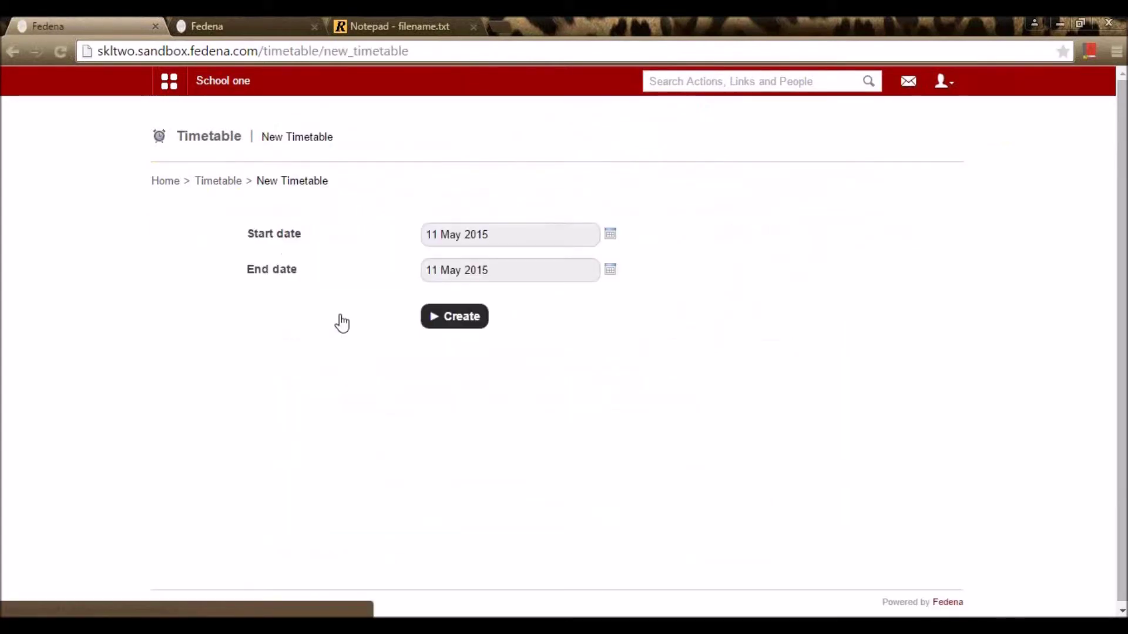
{"action": "left_click", "coordinate": [611, 237]}
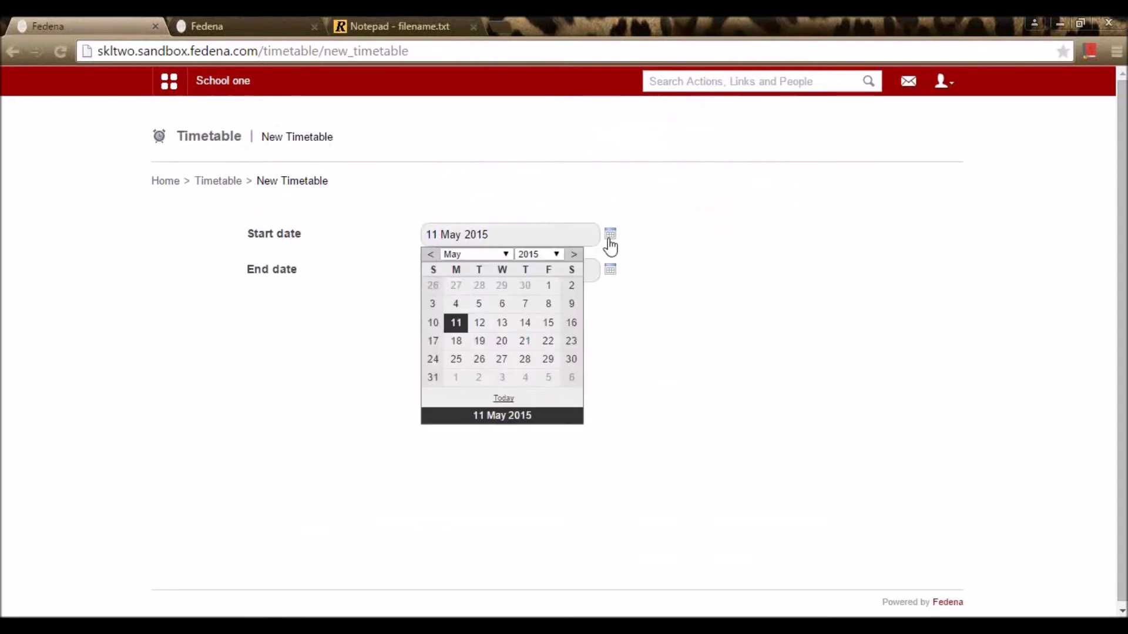
{"action": "left_click", "coordinate": [502, 323]}
{"action": "left_click", "coordinate": [610, 272]}
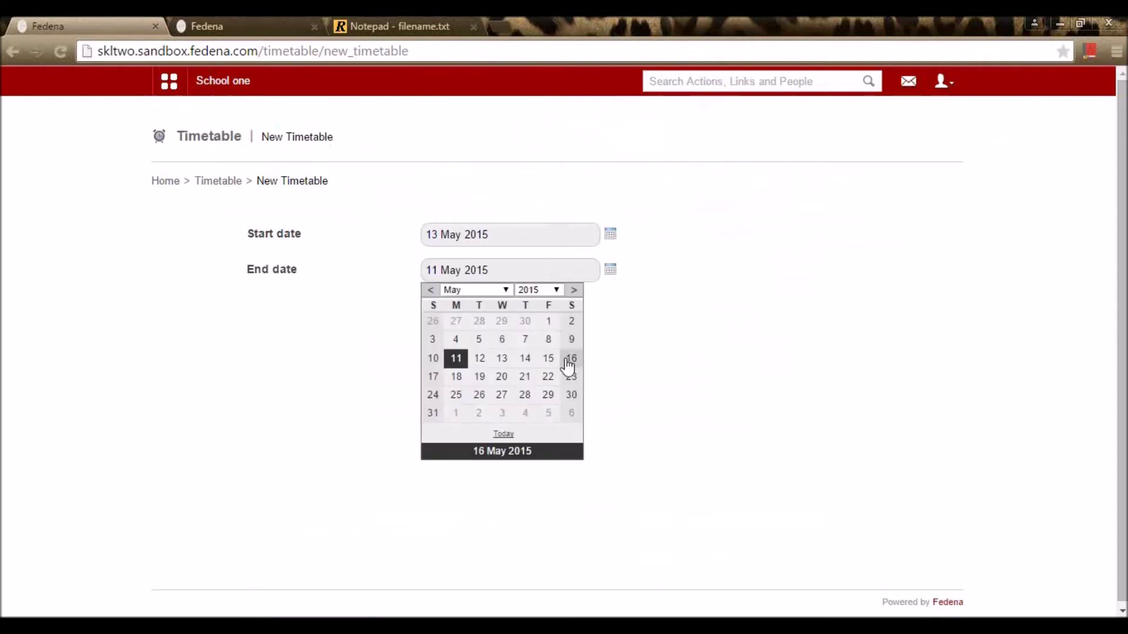
{"action": "left_click", "coordinate": [524, 379]}
{"action": "left_click", "coordinate": [469, 324]}
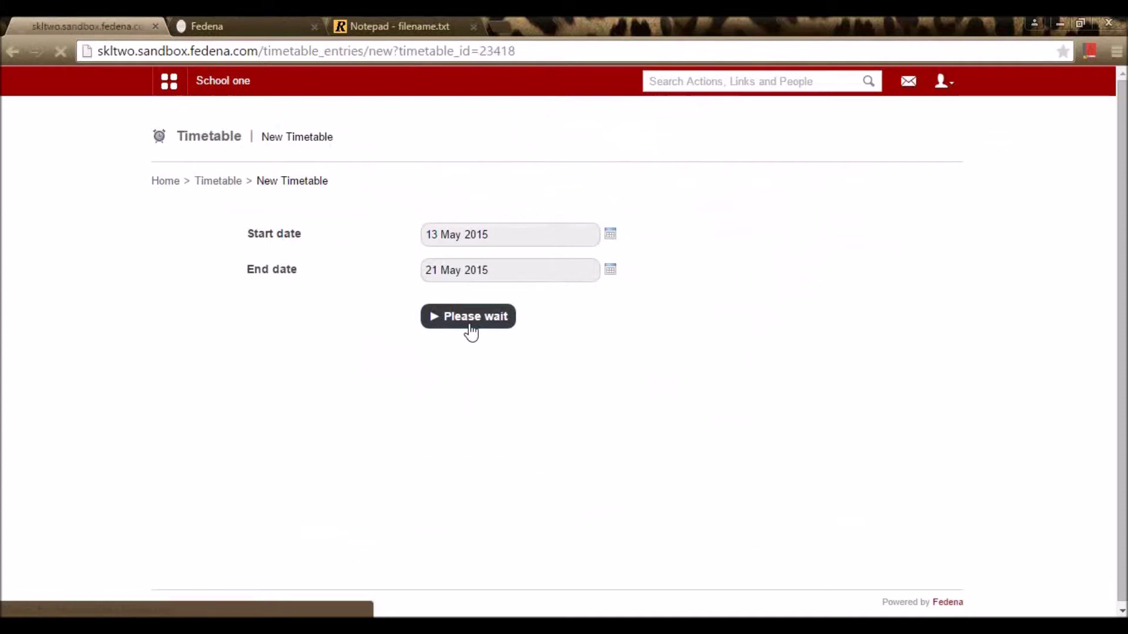
Step: Load and look over the time slots for batch STD 3 - A 15-16
{"action": "left_click", "coordinate": [421, 267]}
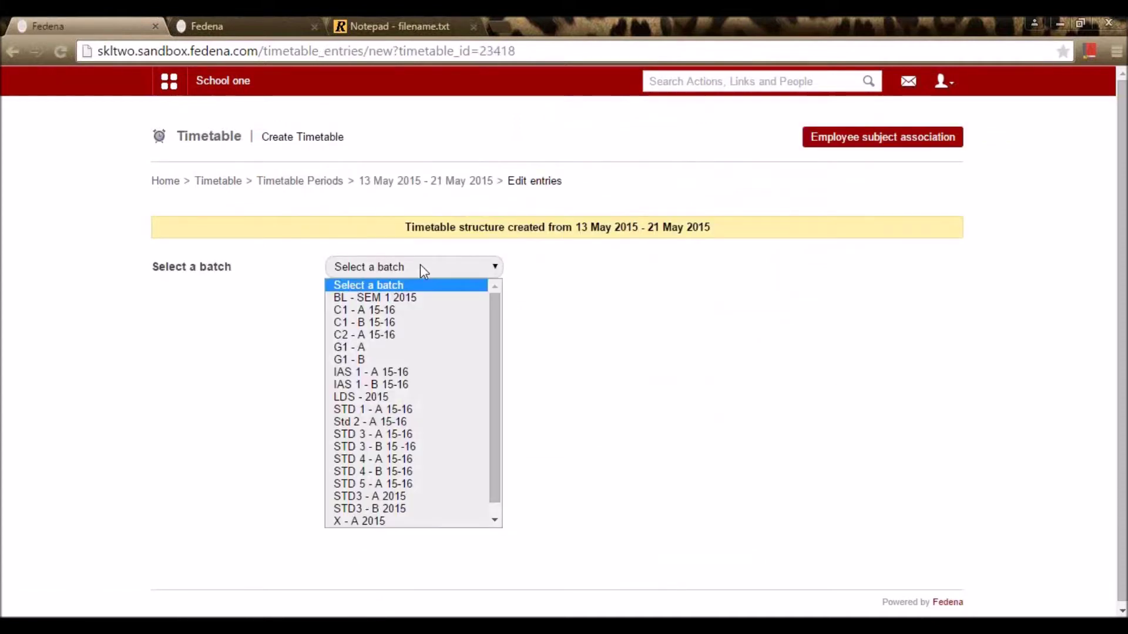
{"action": "left_click", "coordinate": [428, 435]}
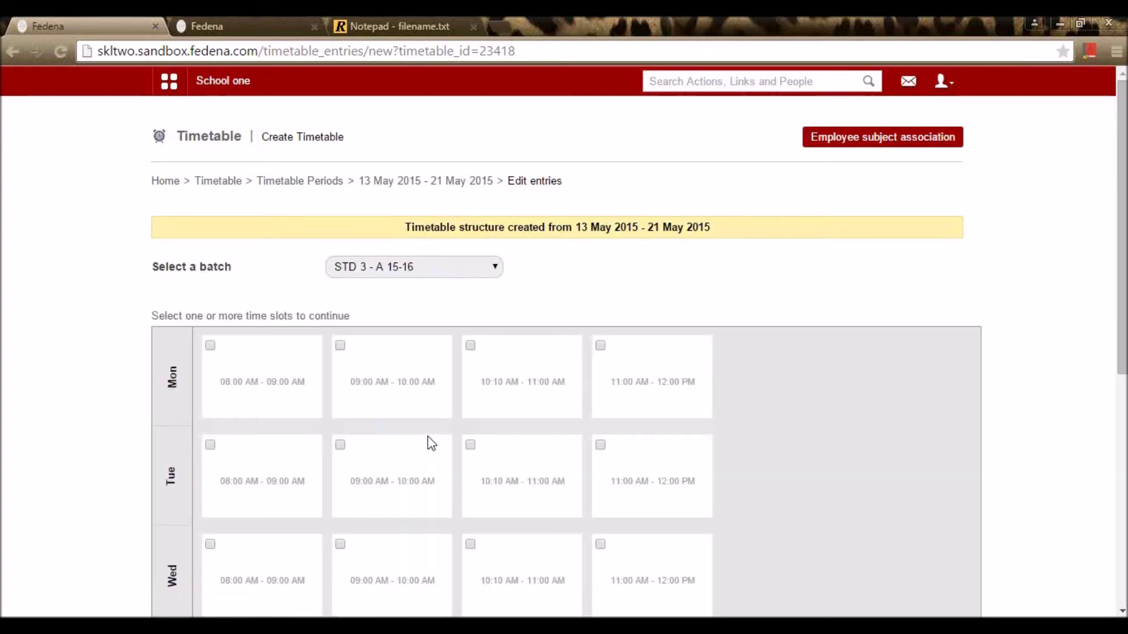
{"action": "scroll", "coordinate": [449, 346], "scroll_direction": "down", "scroll_amount": 7}
{"action": "scroll", "coordinate": [464, 338], "scroll_direction": "up", "scroll_amount": 7}
{"action": "scroll", "coordinate": [468, 347], "scroll_direction": "down", "scroll_amount": 6}
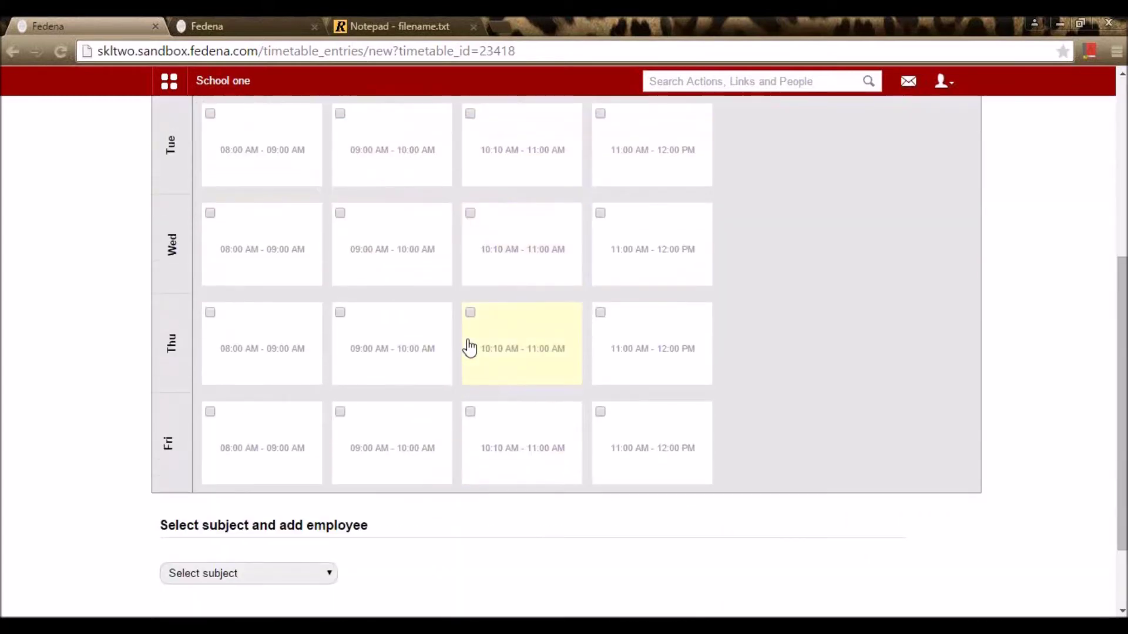
{"action": "scroll", "coordinate": [468, 346], "scroll_direction": "up", "scroll_amount": 4}
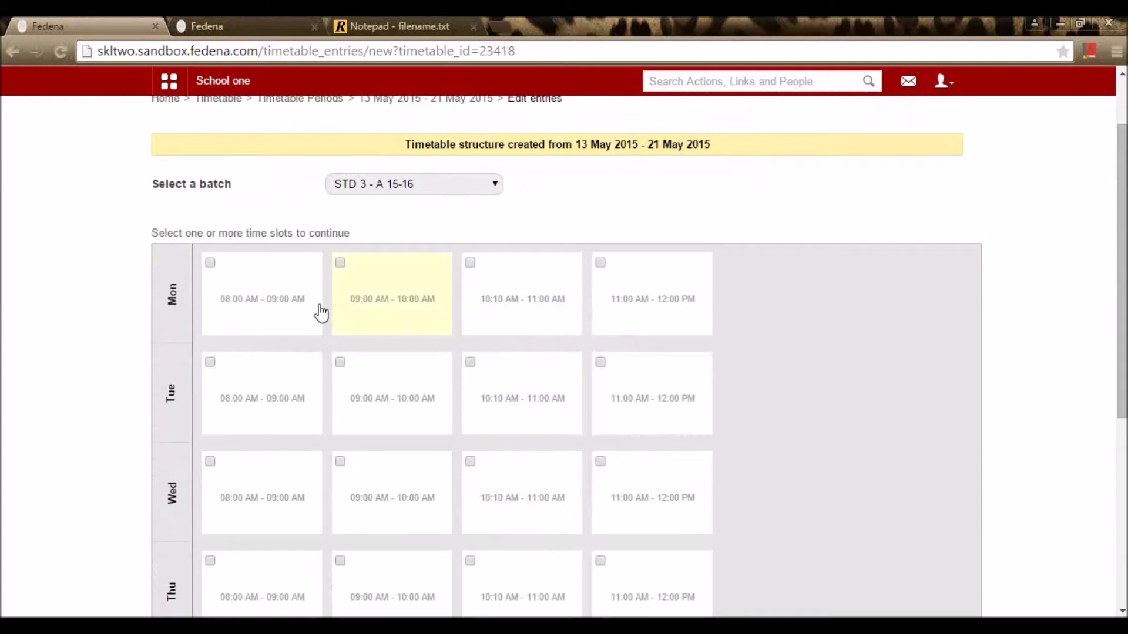
{"action": "scroll", "coordinate": [281, 288], "scroll_direction": "down", "scroll_amount": 2}
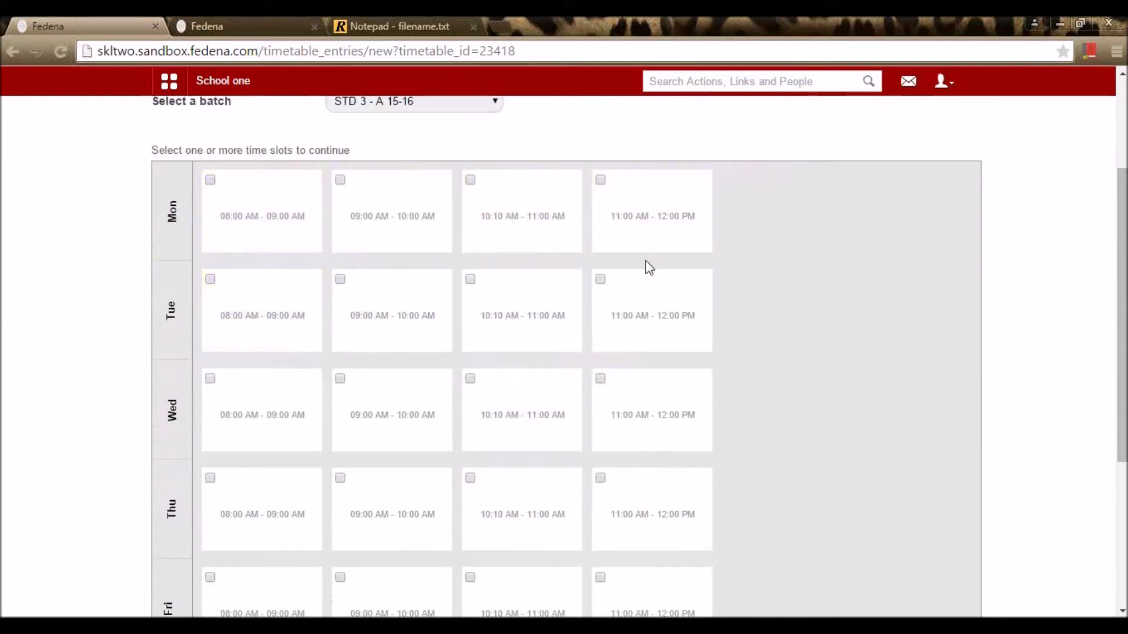
{"action": "scroll", "coordinate": [775, 214], "scroll_direction": "down", "scroll_amount": 4}
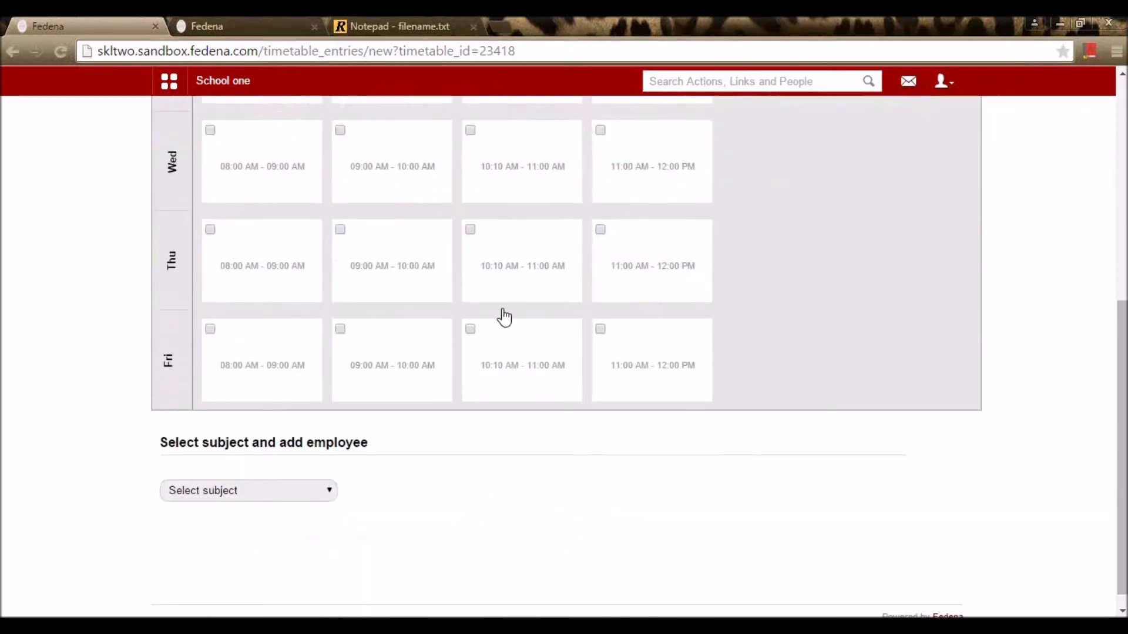
{"action": "scroll", "coordinate": [818, 355], "scroll_direction": "down", "scroll_amount": 1}
{"action": "scroll", "coordinate": [831, 347], "scroll_direction": "up", "scroll_amount": 7}
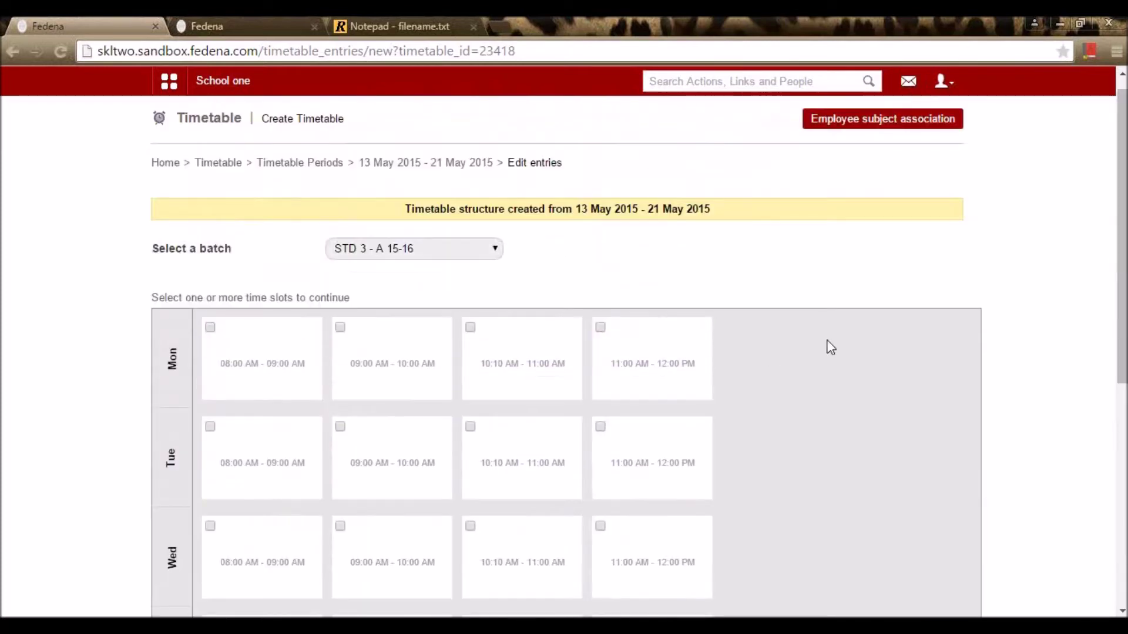
Step: Switch the batch to STD3 - A 2015 and review its weekly time slots
{"action": "left_click", "coordinate": [453, 249]}
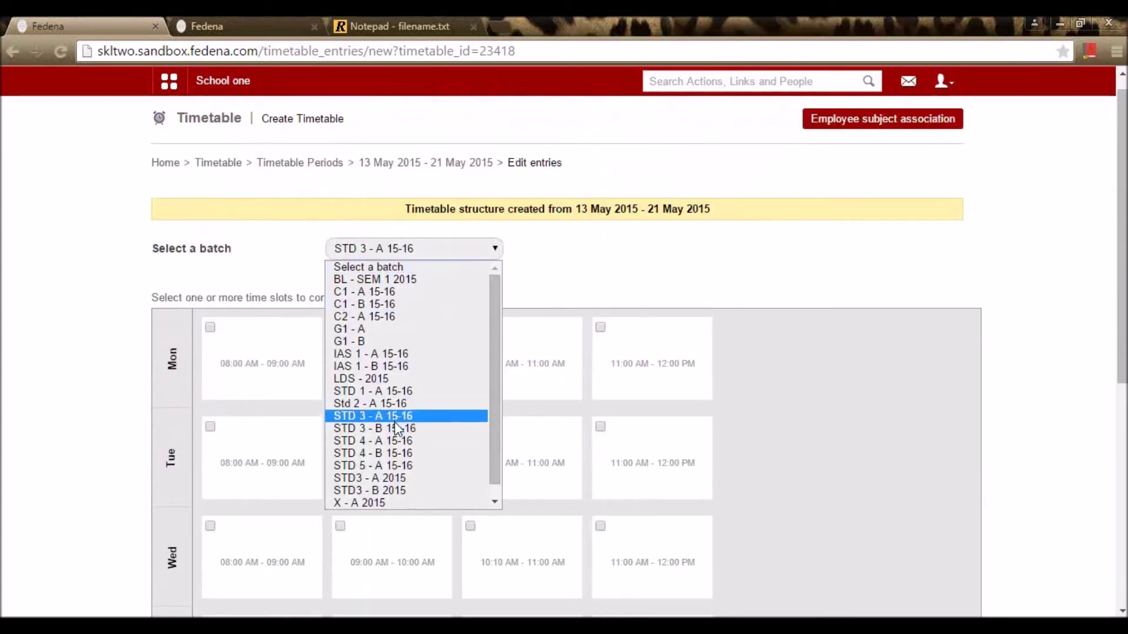
{"action": "left_click", "coordinate": [389, 479]}
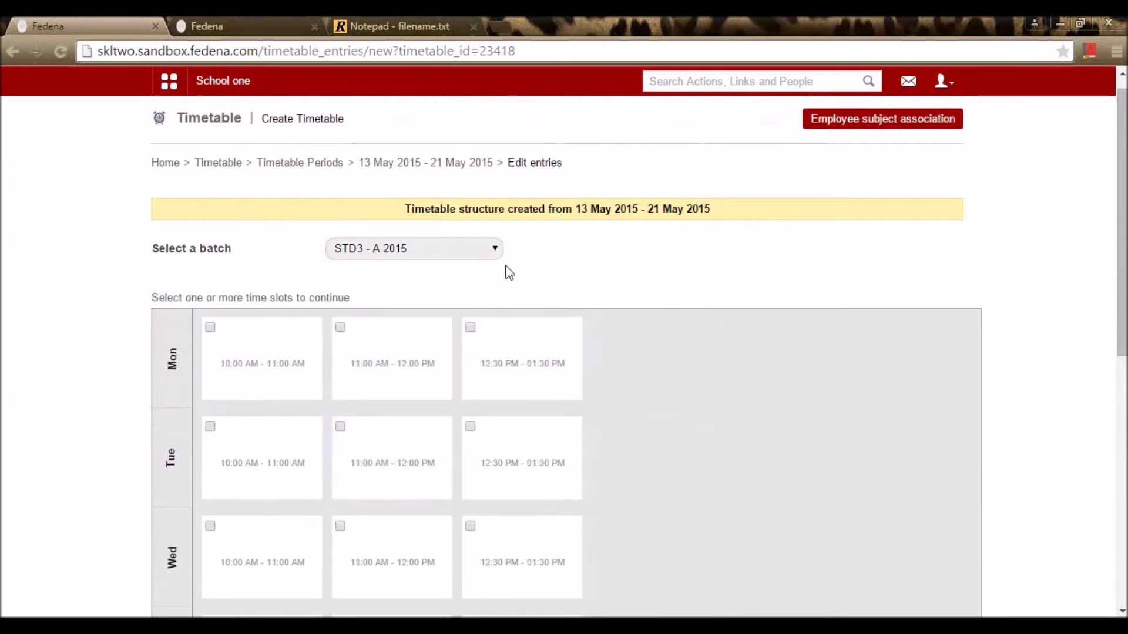
{"action": "scroll", "coordinate": [503, 269], "scroll_direction": "down", "scroll_amount": 6}
{"action": "scroll", "coordinate": [638, 282], "scroll_direction": "up", "scroll_amount": 4}
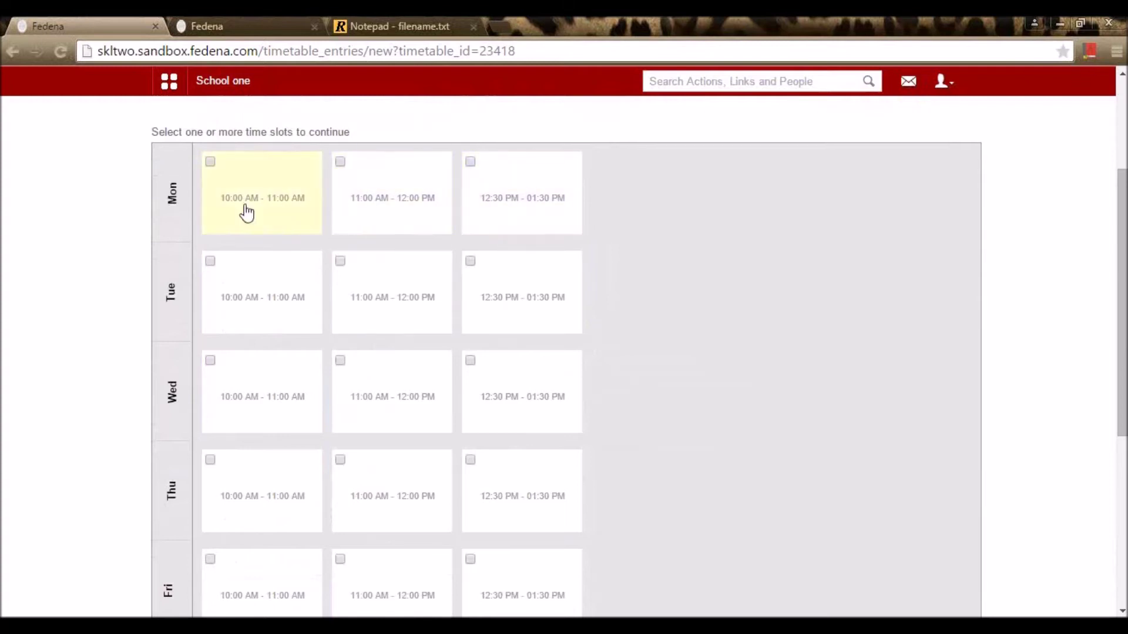
{"action": "scroll", "coordinate": [244, 215], "scroll_direction": "down", "scroll_amount": 5}
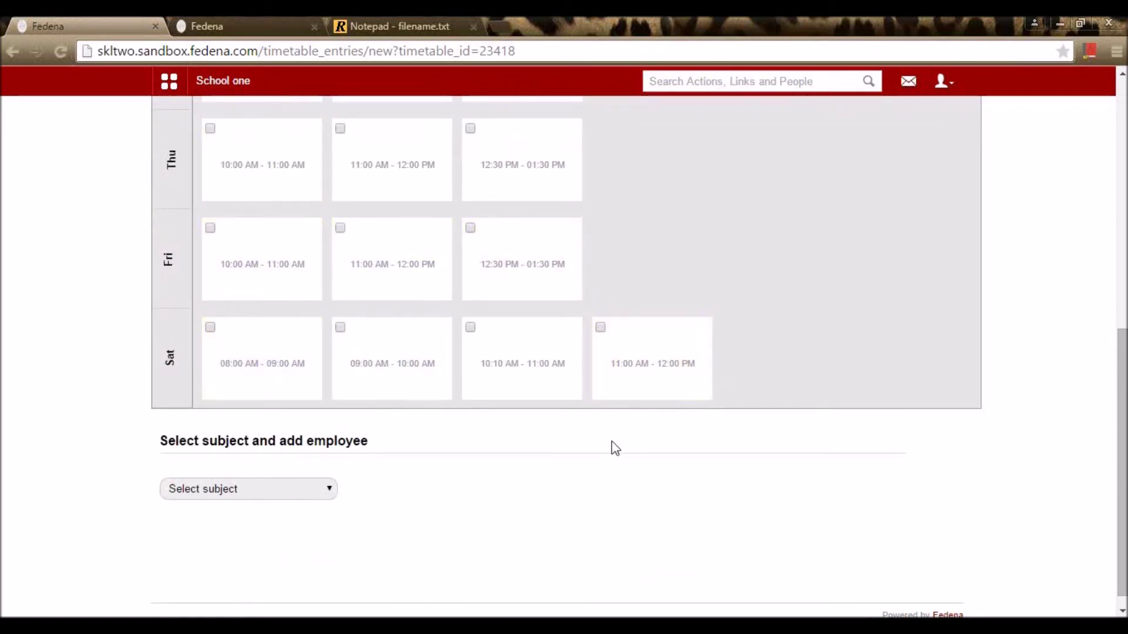
{"action": "scroll", "coordinate": [611, 446], "scroll_direction": "up", "scroll_amount": 5}
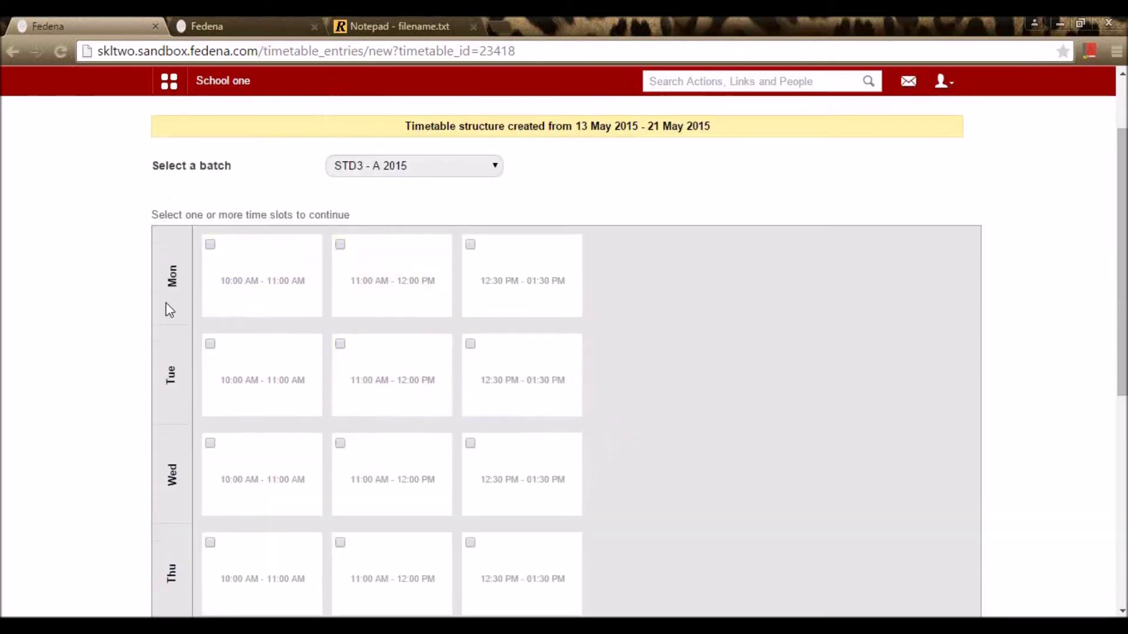
{"action": "scroll", "coordinate": [830, 340], "scroll_direction": "down", "scroll_amount": 5}
{"action": "scroll", "coordinate": [851, 323], "scroll_direction": "down", "scroll_amount": 2}
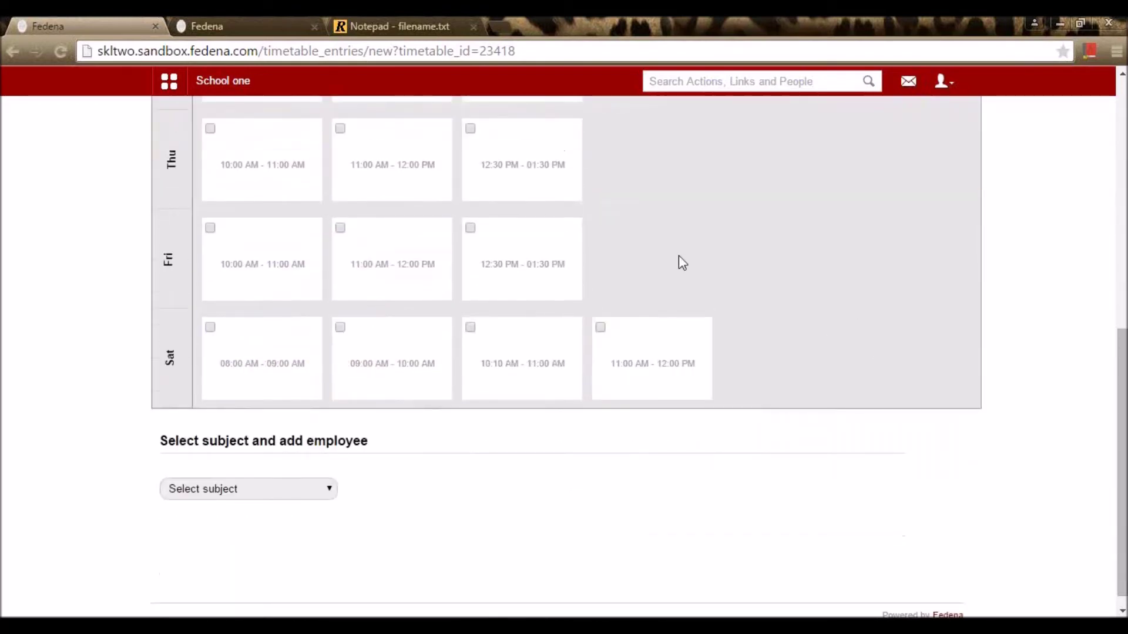
{"action": "scroll", "coordinate": [795, 449], "scroll_direction": "up", "scroll_amount": 5}
{"action": "scroll", "coordinate": [803, 447], "scroll_direction": "down", "scroll_amount": 5}
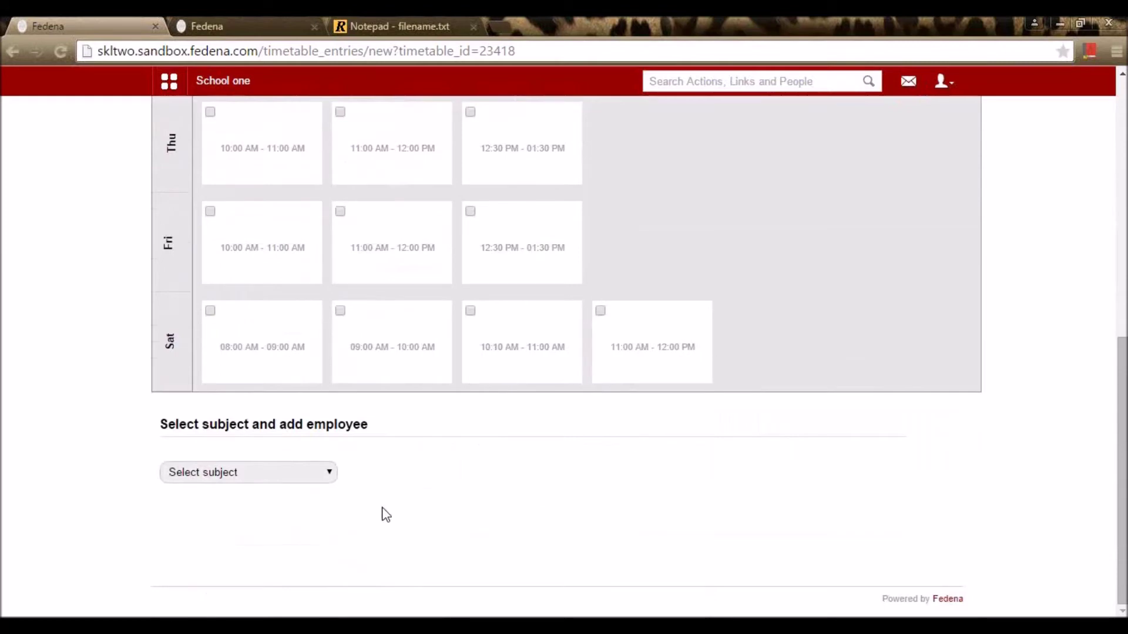
Step: Select English as the subject with its first teacher
{"action": "left_click", "coordinate": [319, 479]}
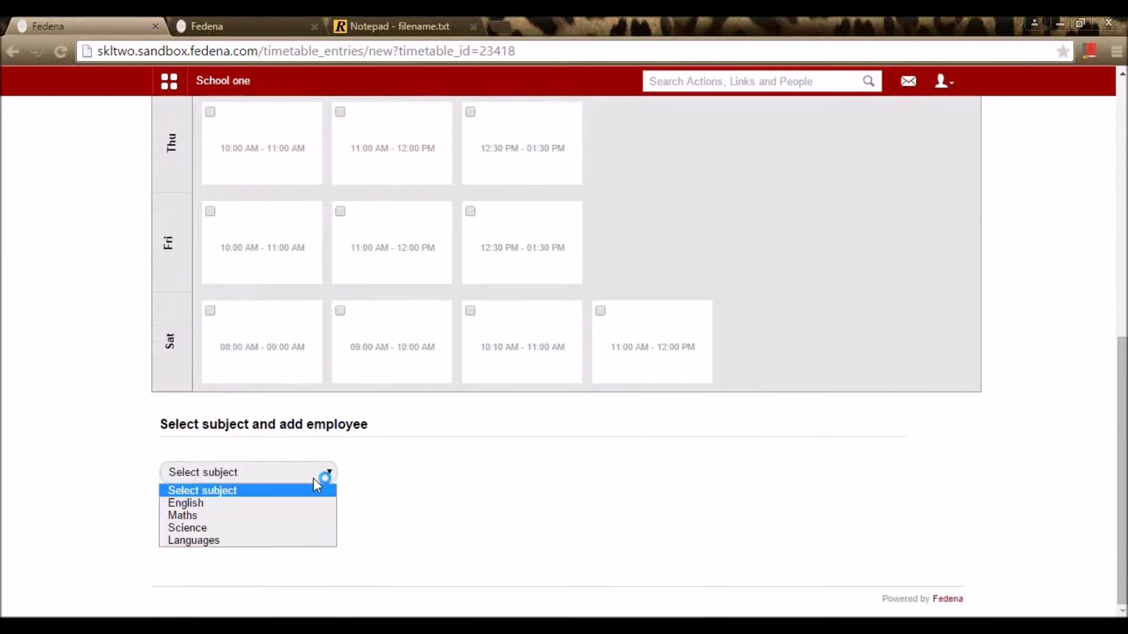
{"action": "left_click", "coordinate": [286, 508]}
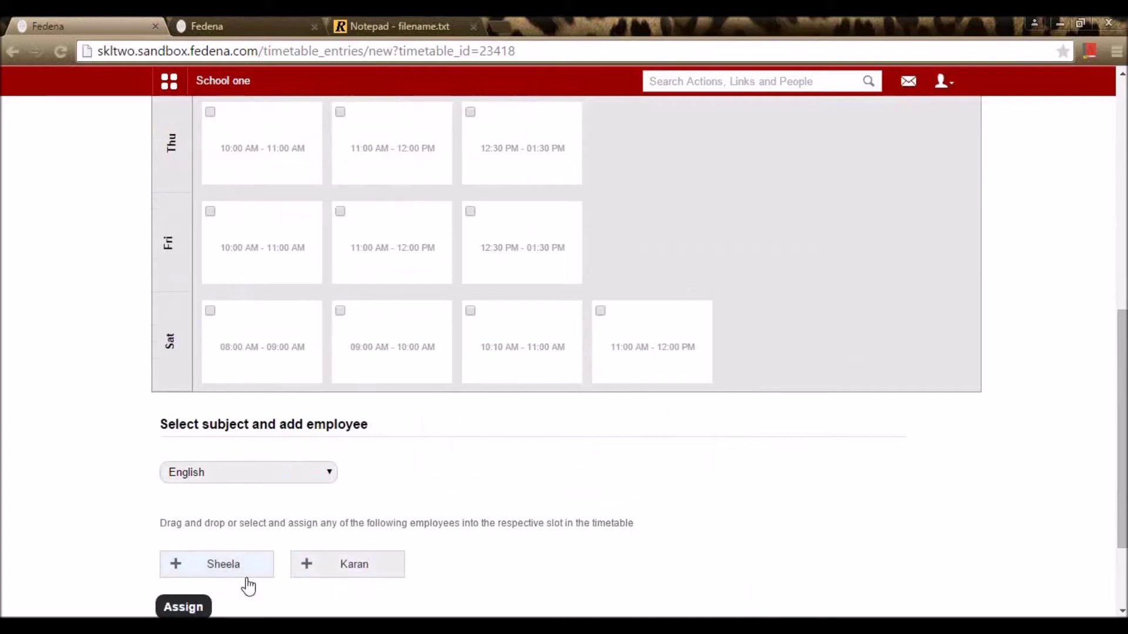
{"action": "left_click", "coordinate": [220, 569]}
Step: Mark the Mon 11:00, Tue 10:00, Fri 11:00, Fri 10:00 and Thu 12:30 PM slots
{"action": "scroll", "coordinate": [349, 376], "scroll_direction": "up", "scroll_amount": 8}
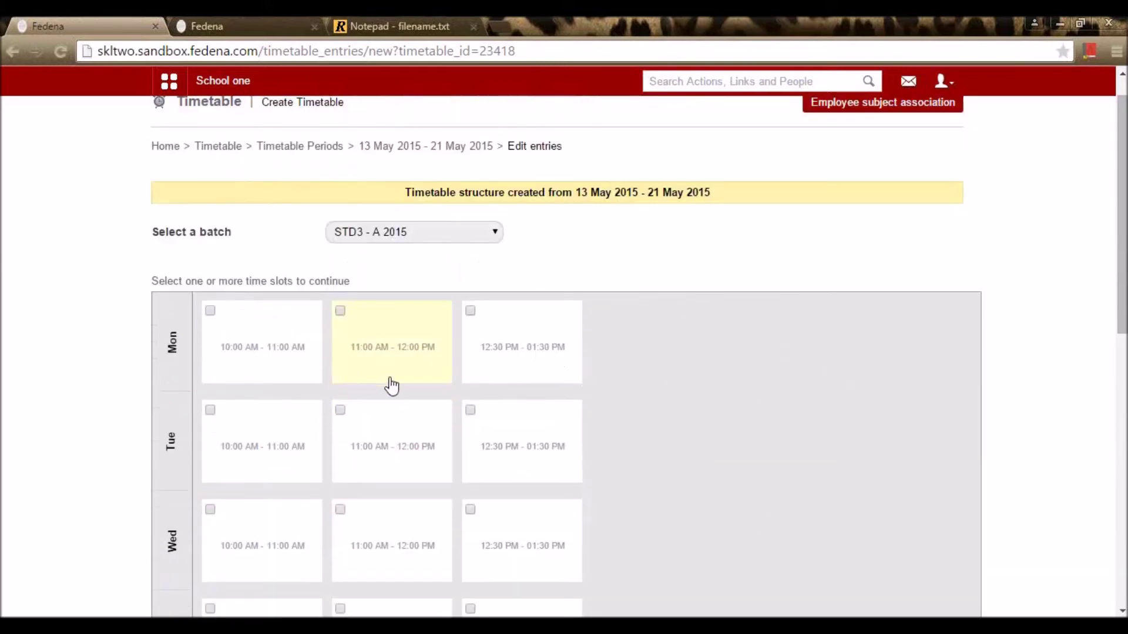
{"action": "left_click", "coordinate": [389, 383]}
{"action": "left_click", "coordinate": [238, 438]}
{"action": "scroll", "coordinate": [442, 488], "scroll_direction": "down", "scroll_amount": 7}
{"action": "left_click", "coordinate": [407, 365]}
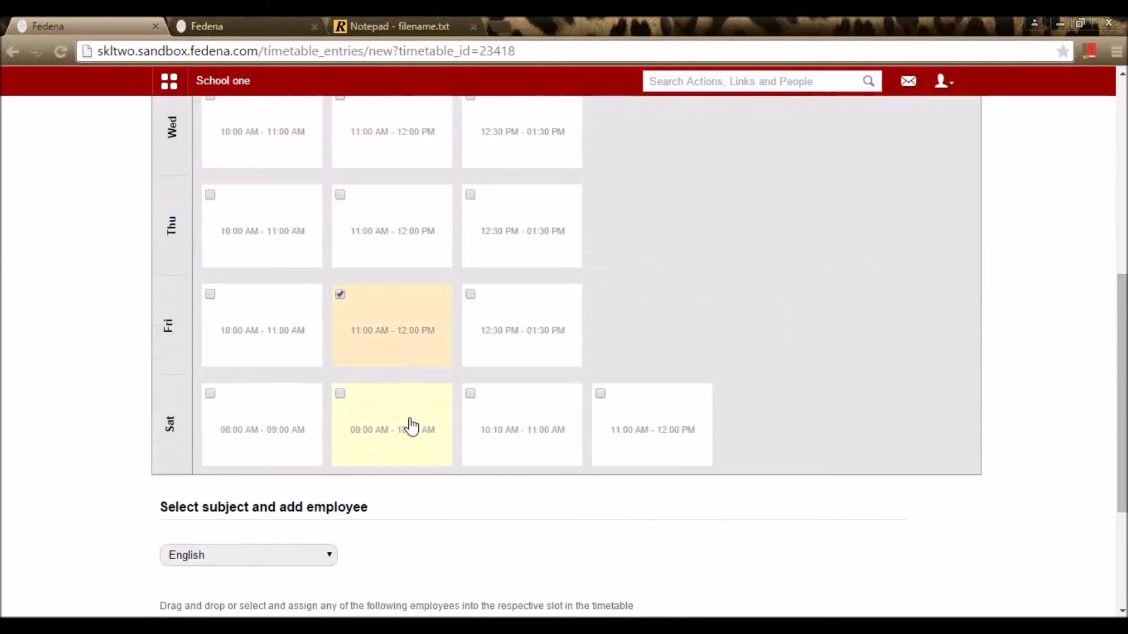
{"action": "scroll", "coordinate": [345, 506], "scroll_direction": "down", "scroll_amount": 4}
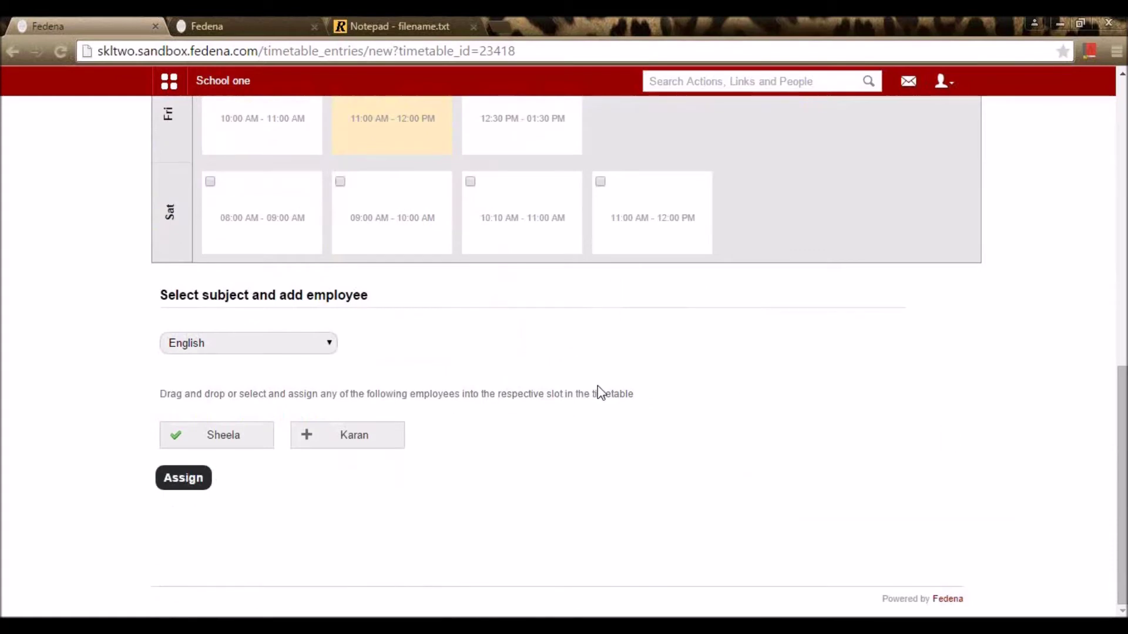
{"action": "scroll", "coordinate": [598, 387], "scroll_direction": "up", "scroll_amount": 7}
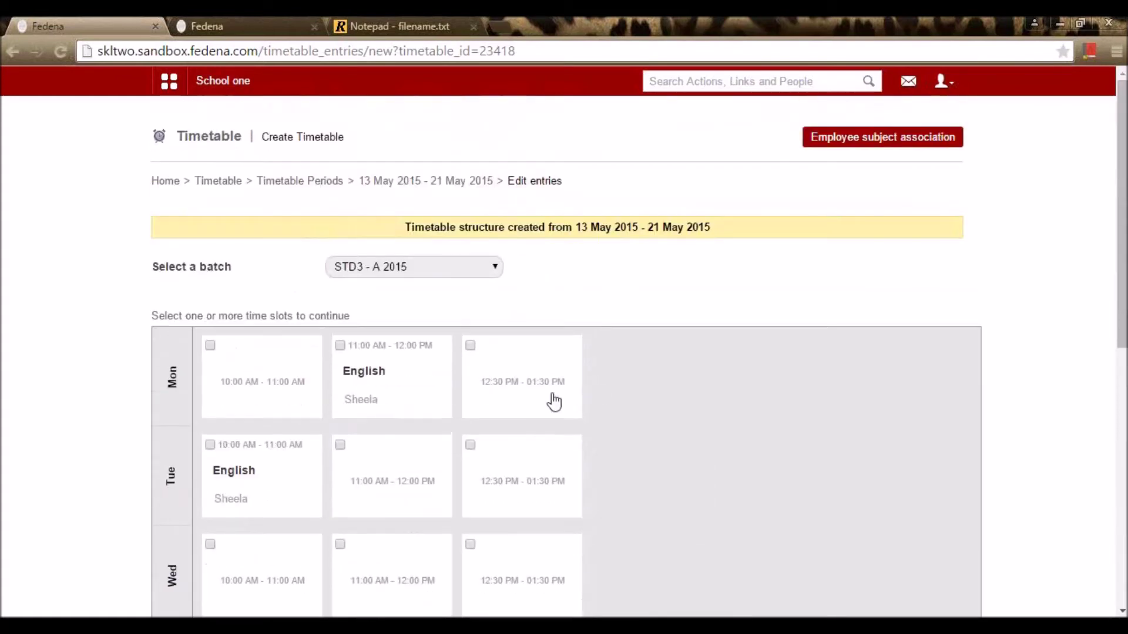
{"action": "scroll", "coordinate": [586, 402], "scroll_direction": "down", "scroll_amount": 1}
{"action": "mouse_move", "coordinate": [368, 287]}
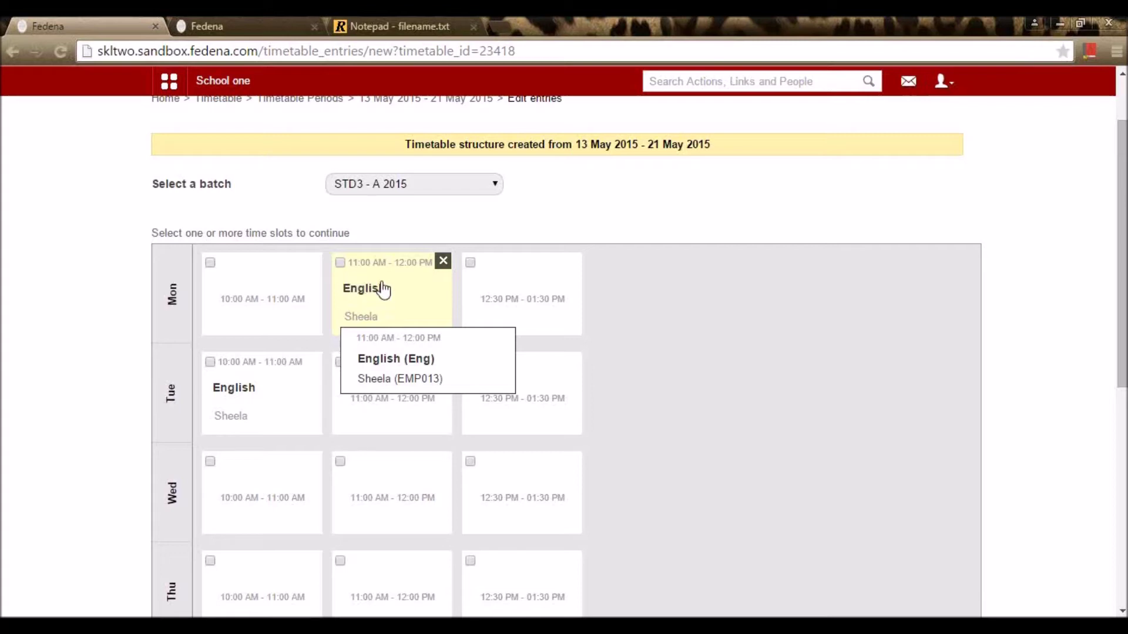
{"action": "scroll", "coordinate": [402, 289], "scroll_direction": "down", "scroll_amount": 8}
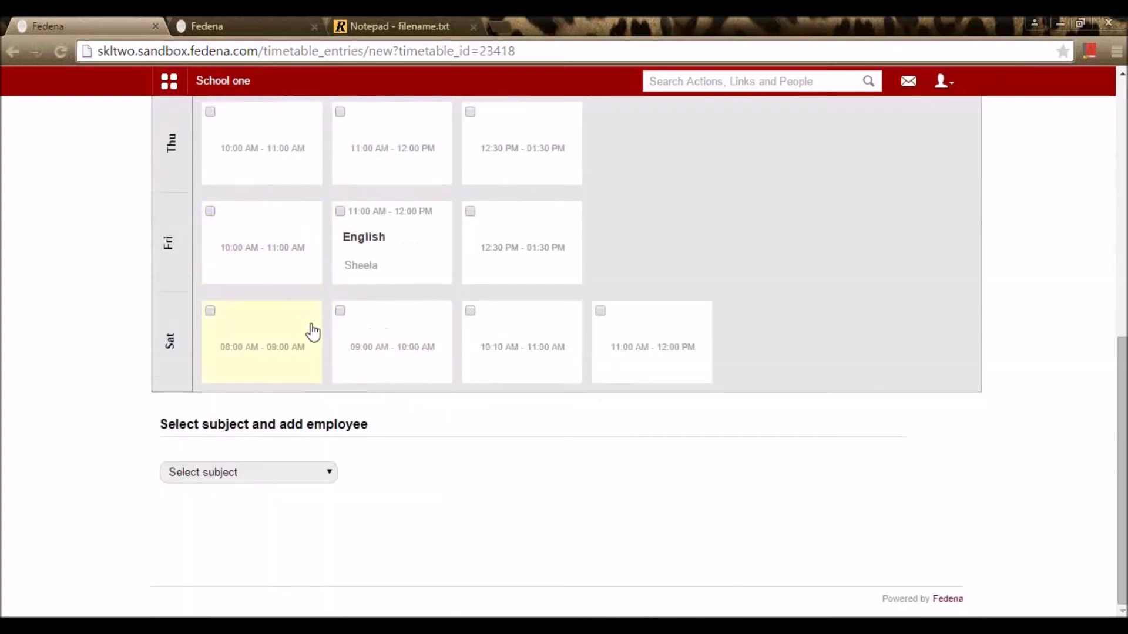
{"action": "left_click", "coordinate": [274, 242]}
{"action": "left_click", "coordinate": [486, 167]}
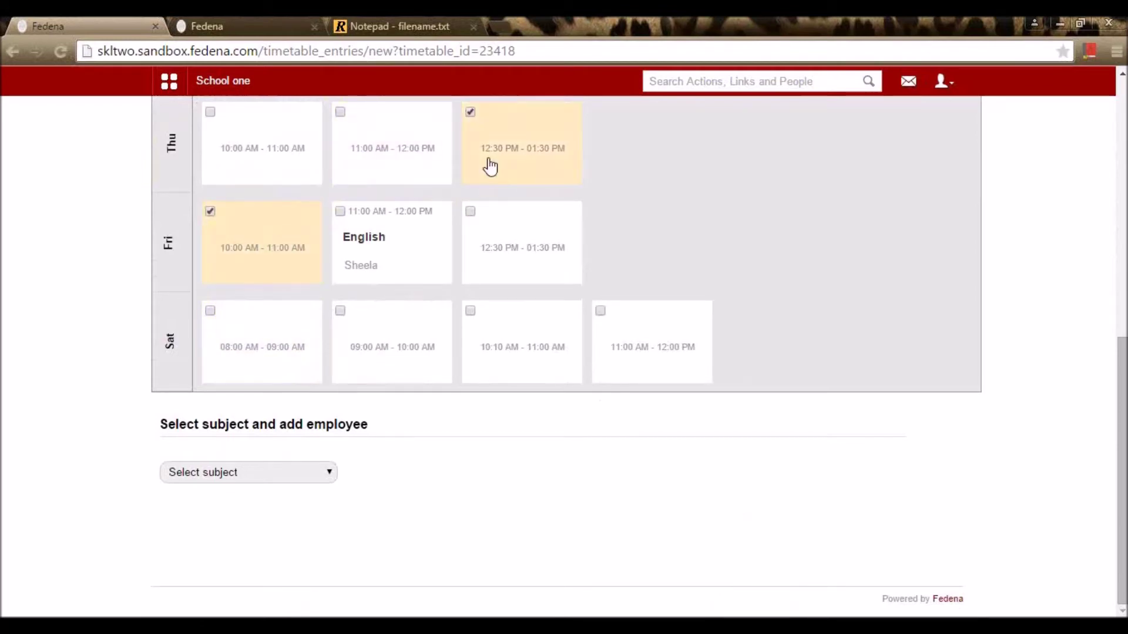
Step: Try the subjects Maths and Science, then set the subject back to English
{"action": "left_click", "coordinate": [288, 474]}
{"action": "left_click", "coordinate": [269, 513]}
{"action": "scroll", "coordinate": [303, 520], "scroll_direction": "down", "scroll_amount": 1}
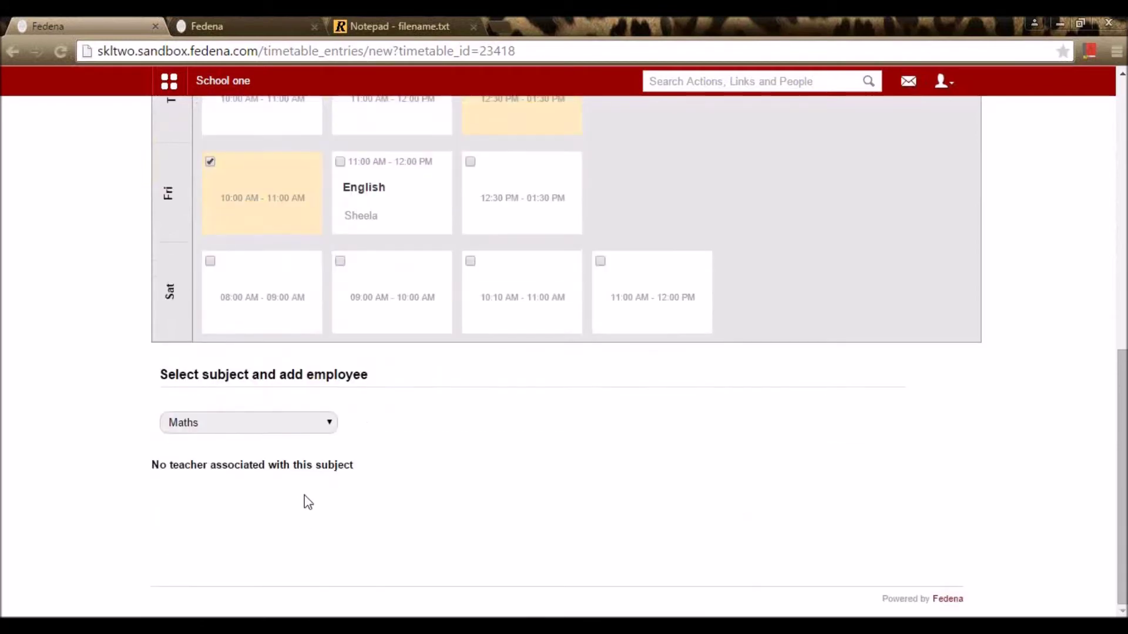
{"action": "left_click", "coordinate": [329, 428]}
{"action": "left_click", "coordinate": [246, 478]}
{"action": "left_click", "coordinate": [304, 427]}
{"action": "left_click", "coordinate": [287, 458]}
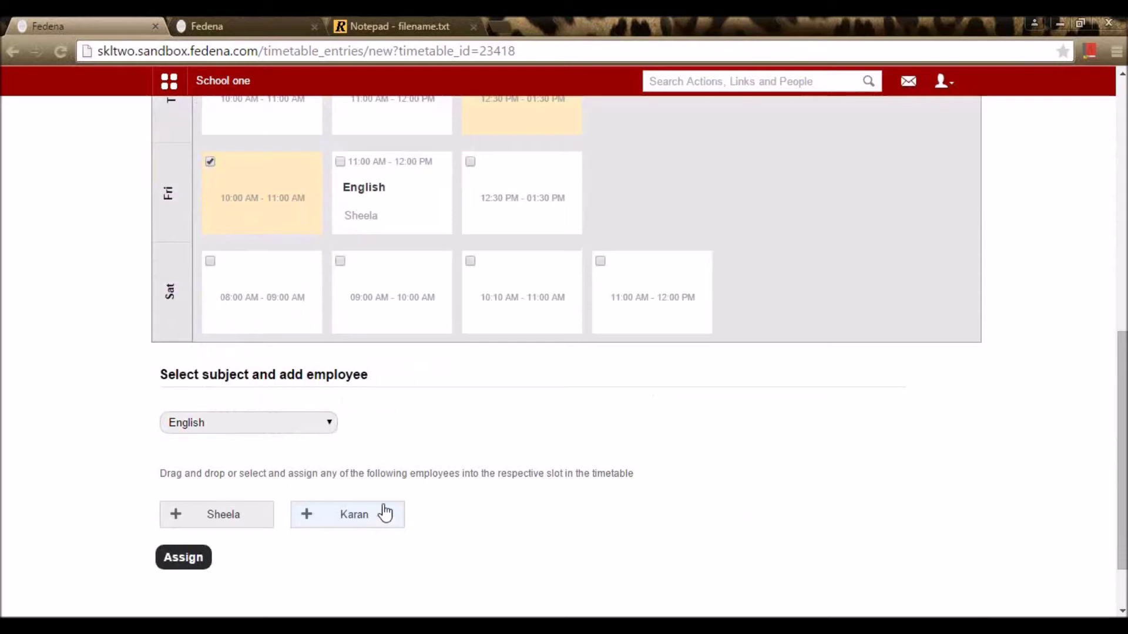
{"action": "scroll", "coordinate": [379, 517], "scroll_direction": "up", "scroll_amount": 10}
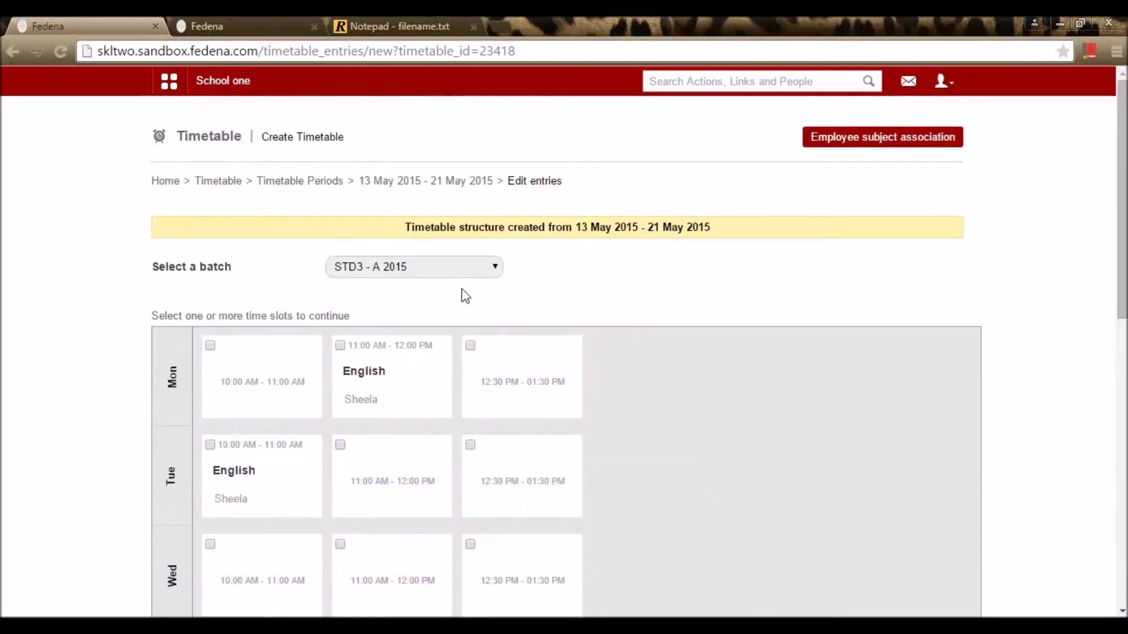
Step: Open View Timetables and pick the 05 May 2015 - 11 May 2015 timetable
{"action": "left_click", "coordinate": [449, 182]}
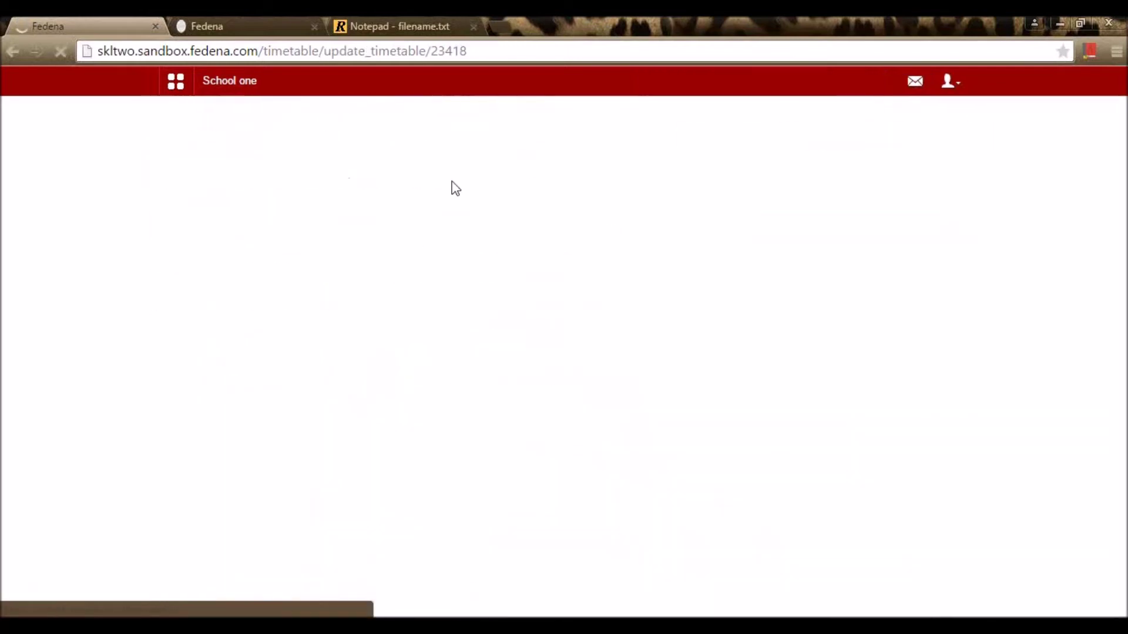
{"action": "left_click", "coordinate": [284, 182]}
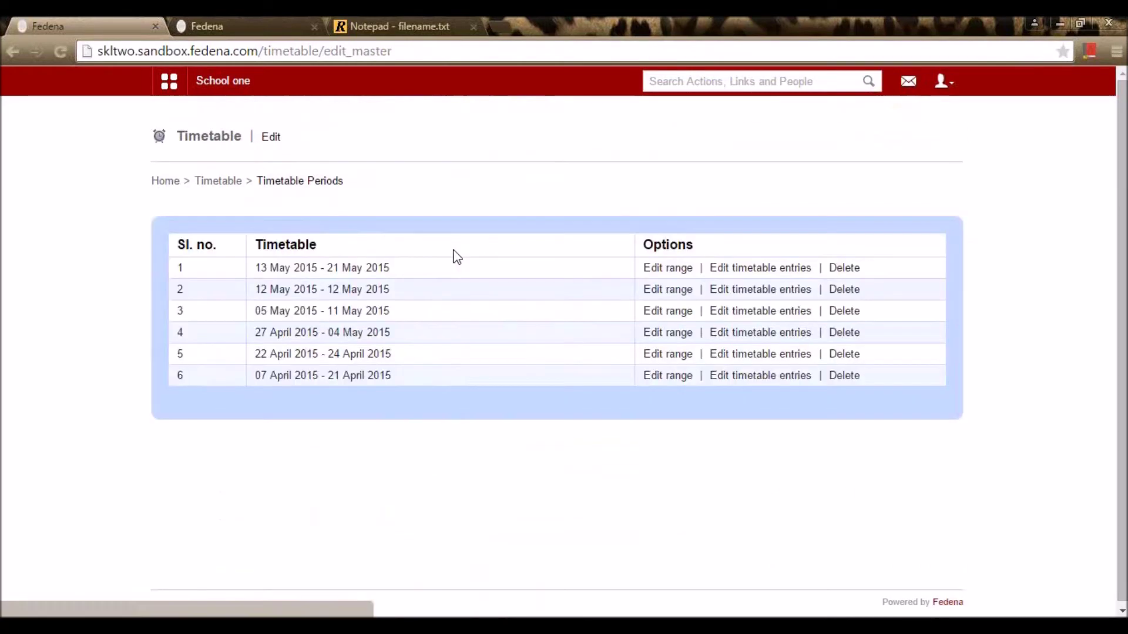
{"action": "left_click", "coordinate": [216, 182]}
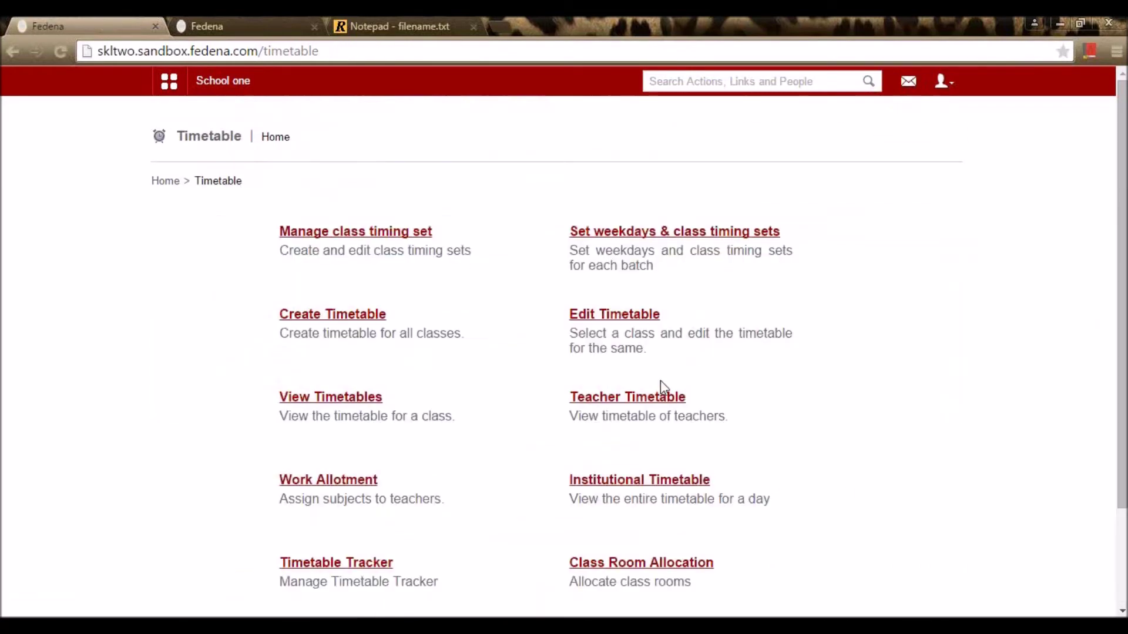
{"action": "left_click", "coordinate": [353, 399]}
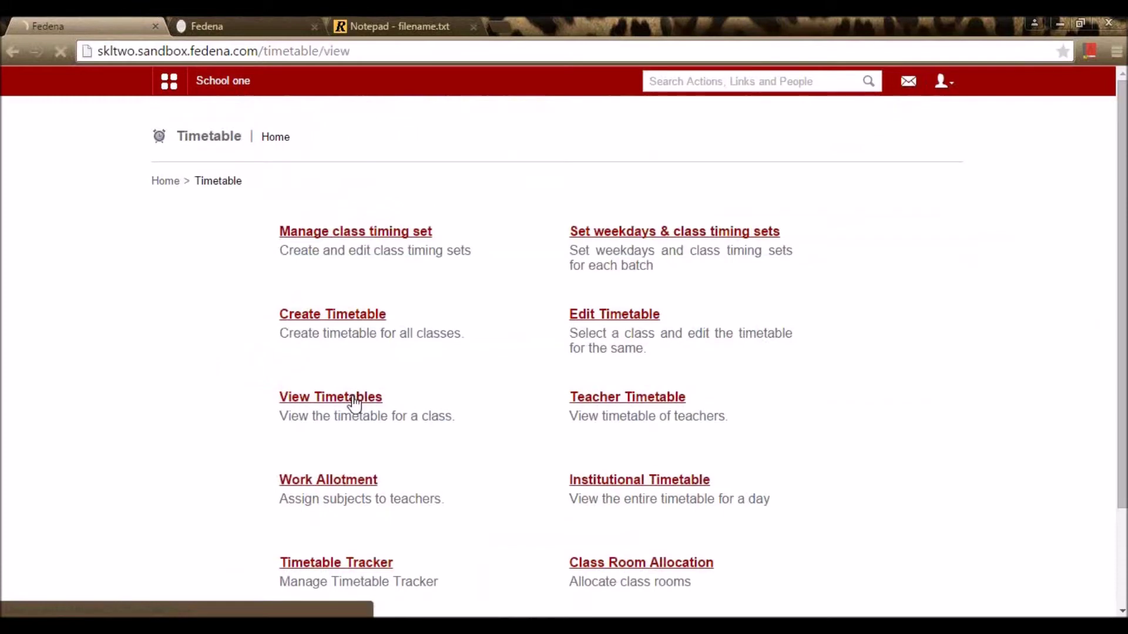
{"action": "left_click", "coordinate": [450, 240]}
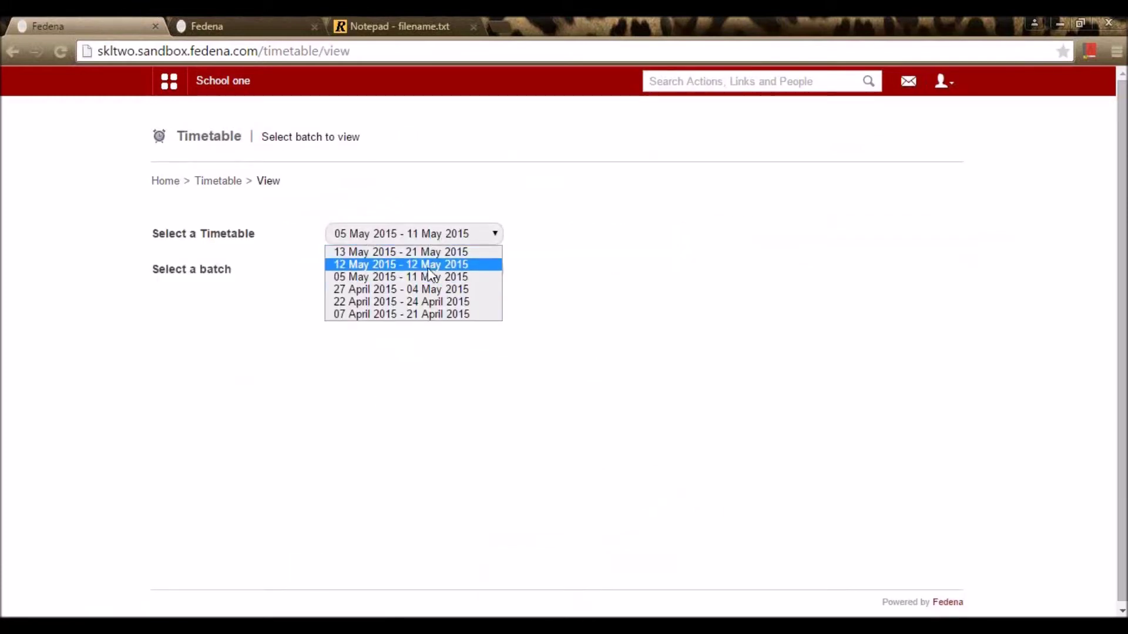
{"action": "left_click", "coordinate": [442, 252]}
{"action": "left_click", "coordinate": [458, 238]}
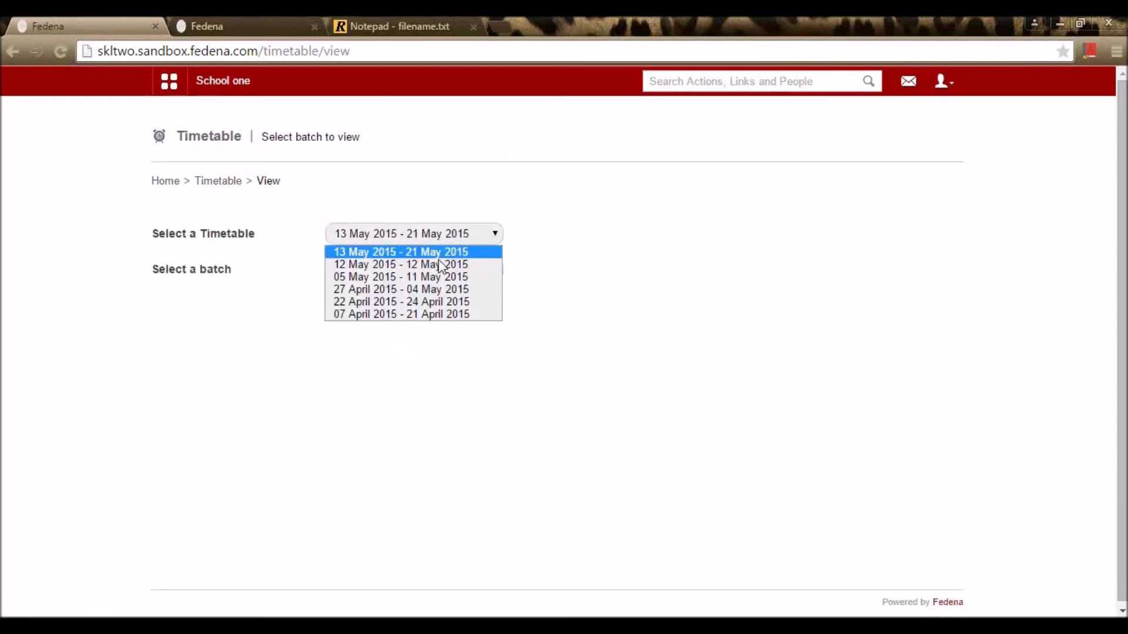
{"action": "left_click", "coordinate": [434, 276]}
Step: View the timetables of batches C1 - A, C2 - A and STD 1 - A, then return to Timetable home
{"action": "left_click", "coordinate": [423, 269]}
{"action": "left_click", "coordinate": [405, 316]}
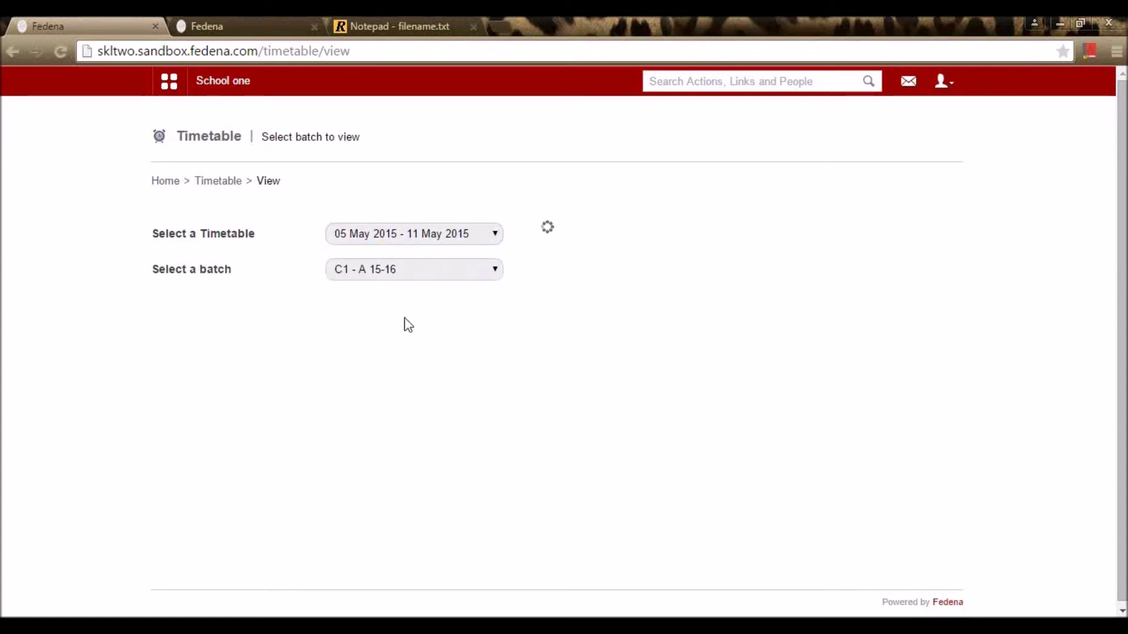
{"action": "scroll", "coordinate": [420, 282], "scroll_direction": "down", "scroll_amount": 3}
{"action": "scroll", "coordinate": [446, 282], "scroll_direction": "up", "scroll_amount": 3}
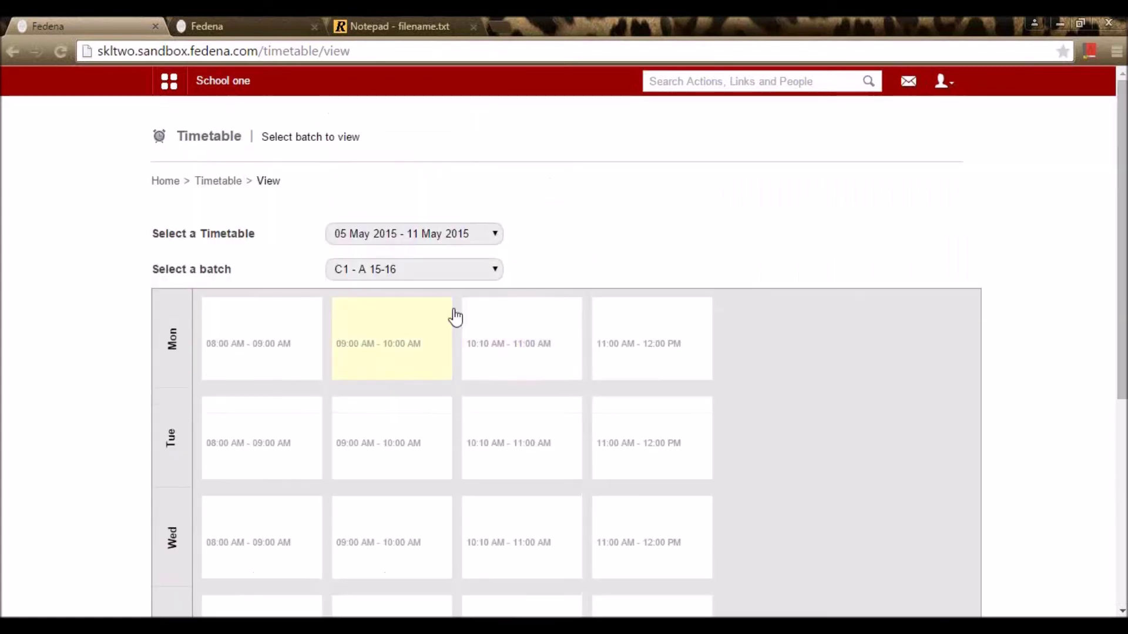
{"action": "left_click", "coordinate": [459, 275]}
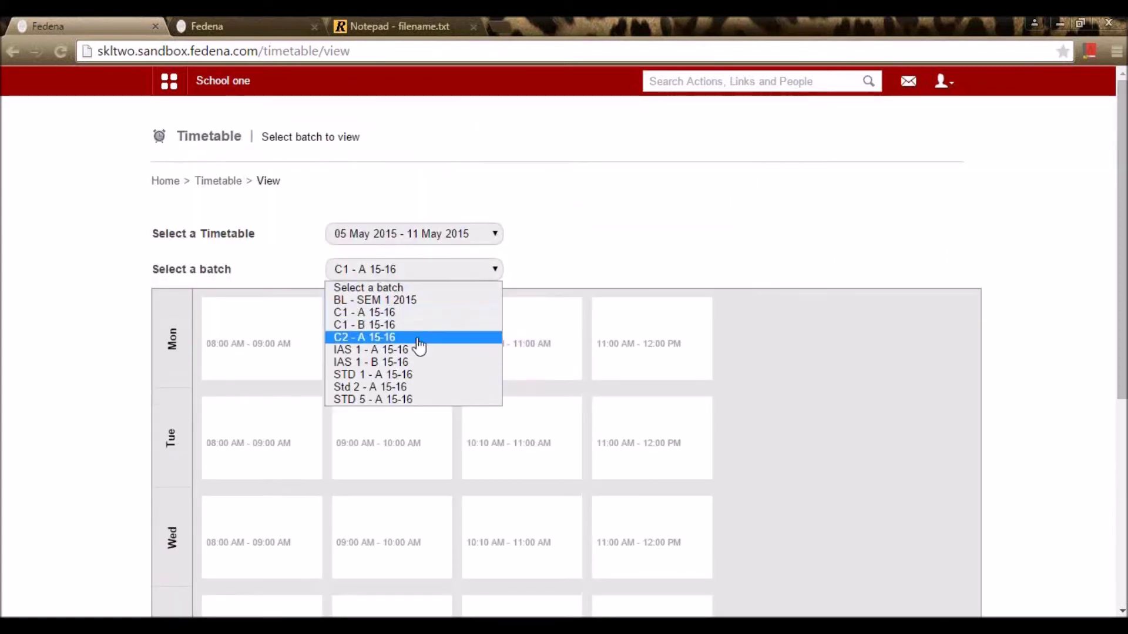
{"action": "left_click", "coordinate": [419, 337]}
{"action": "scroll", "coordinate": [488, 350], "scroll_direction": "down", "scroll_amount": 7}
{"action": "scroll", "coordinate": [516, 397], "scroll_direction": "up", "scroll_amount": 7}
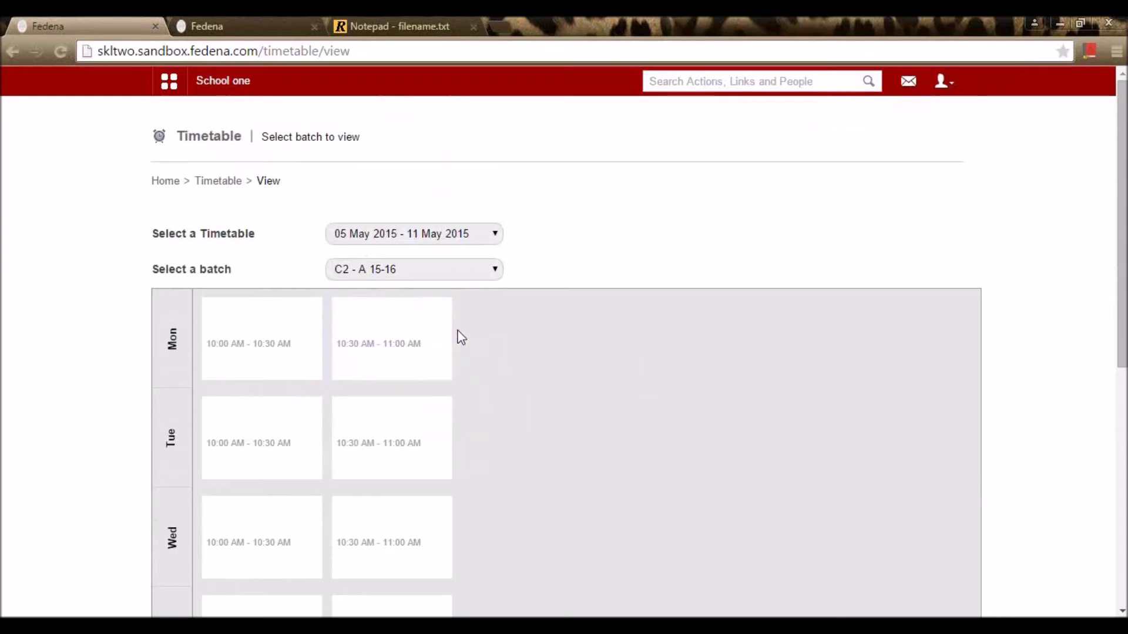
{"action": "left_click", "coordinate": [463, 276]}
{"action": "left_click", "coordinate": [448, 362]}
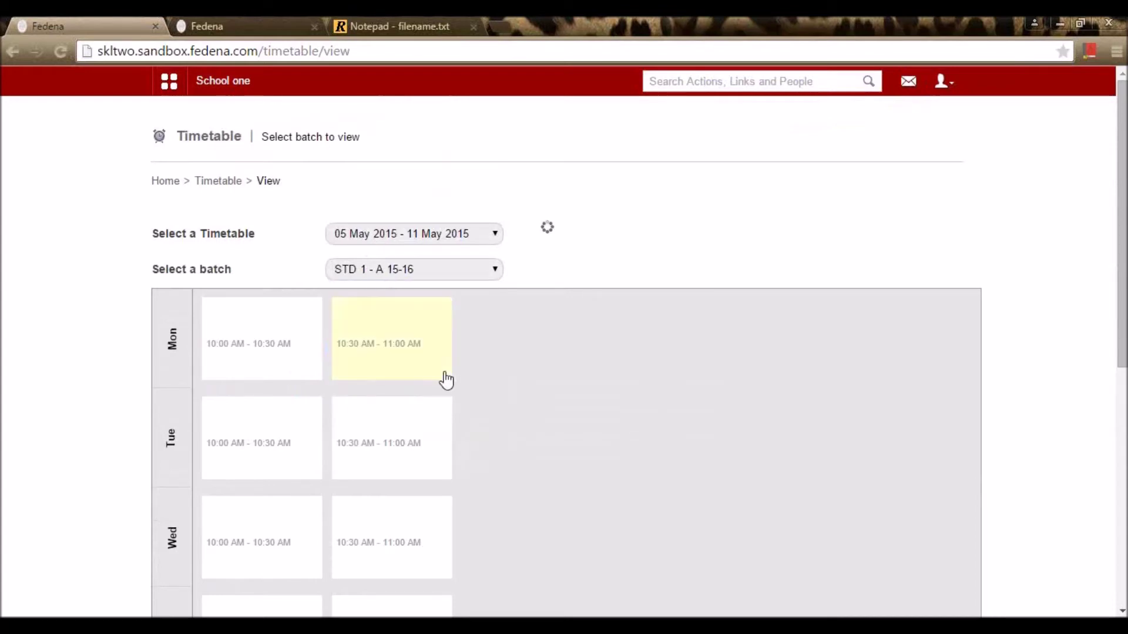
{"action": "scroll", "coordinate": [458, 329], "scroll_direction": "down", "scroll_amount": 6}
{"action": "scroll", "coordinate": [470, 353], "scroll_direction": "up", "scroll_amount": 6}
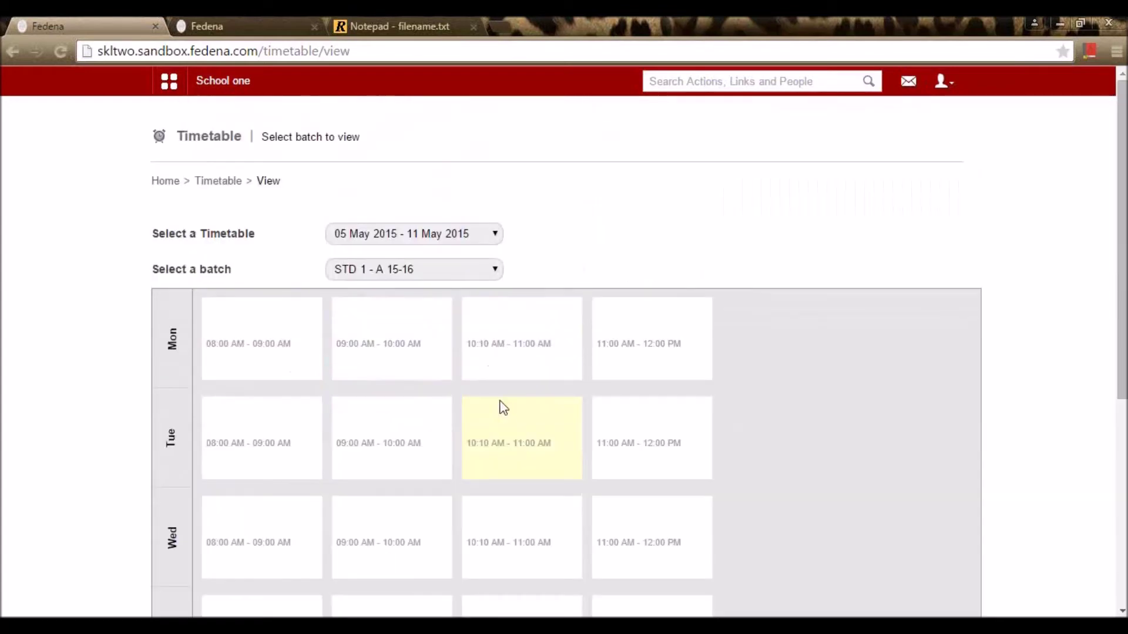
{"action": "left_click", "coordinate": [226, 183]}
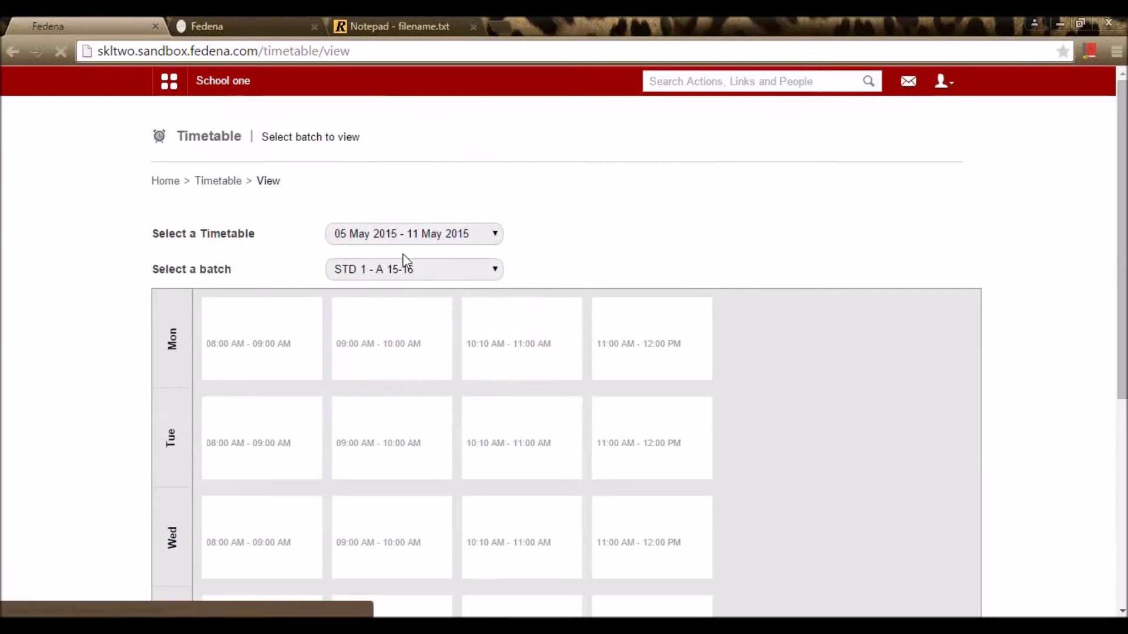
{"action": "scroll", "coordinate": [640, 333], "scroll_direction": "down", "scroll_amount": 2}
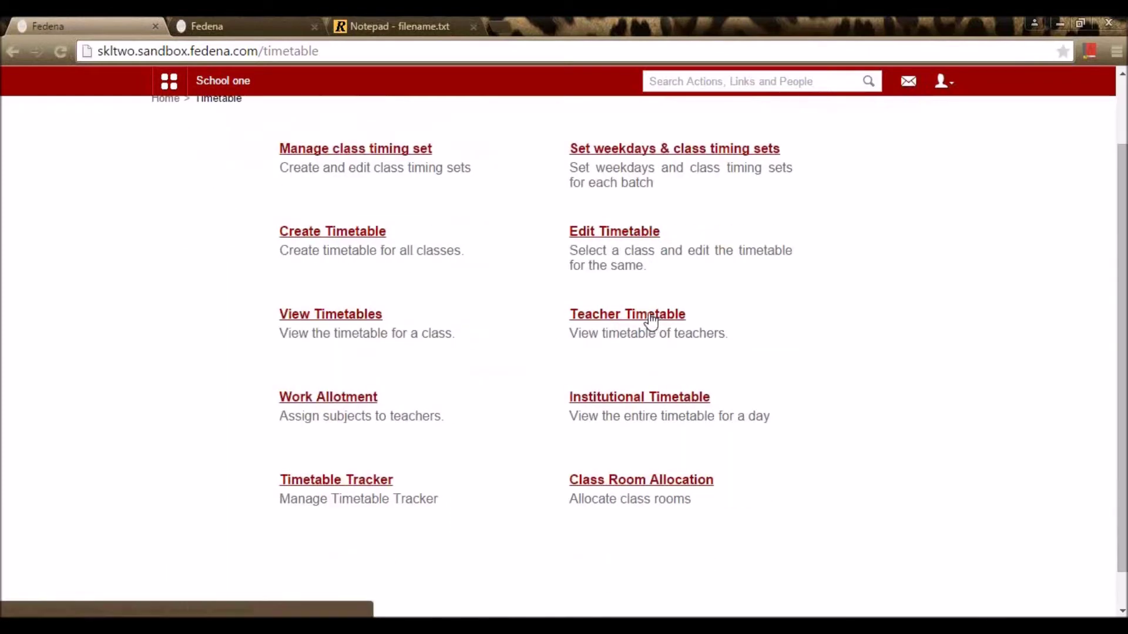
{"action": "left_click", "coordinate": [650, 317]}
{"action": "scroll", "coordinate": [652, 323], "scroll_direction": "down", "scroll_amount": 3}
{"action": "scroll", "coordinate": [657, 328], "scroll_direction": "up", "scroll_amount": 3}
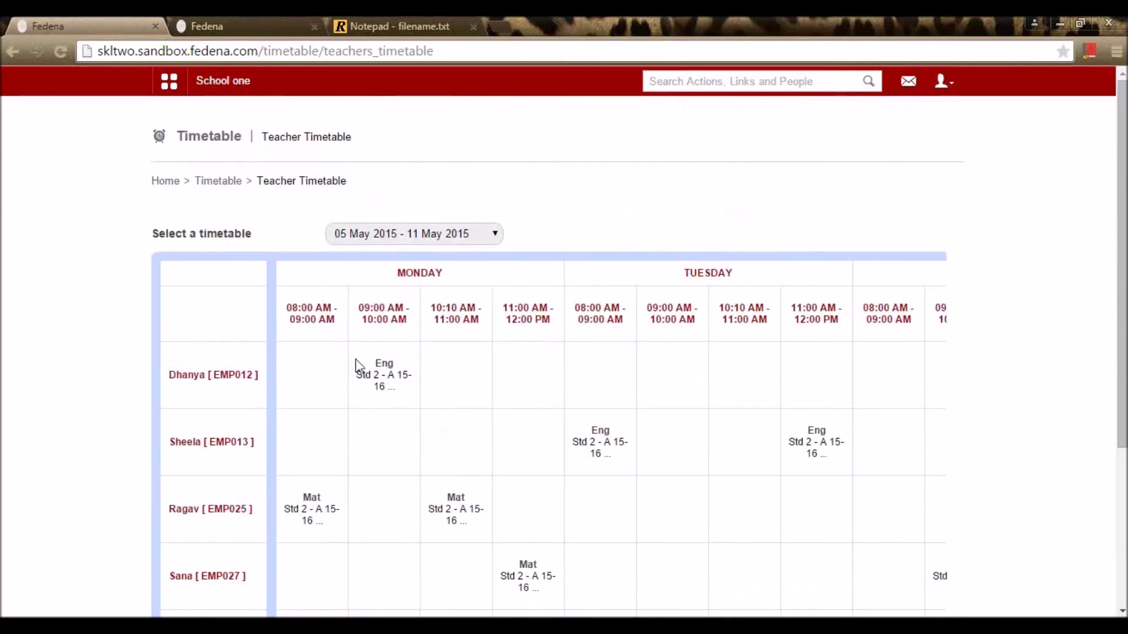
{"action": "scroll", "coordinate": [406, 269], "scroll_direction": "down", "scroll_amount": 4}
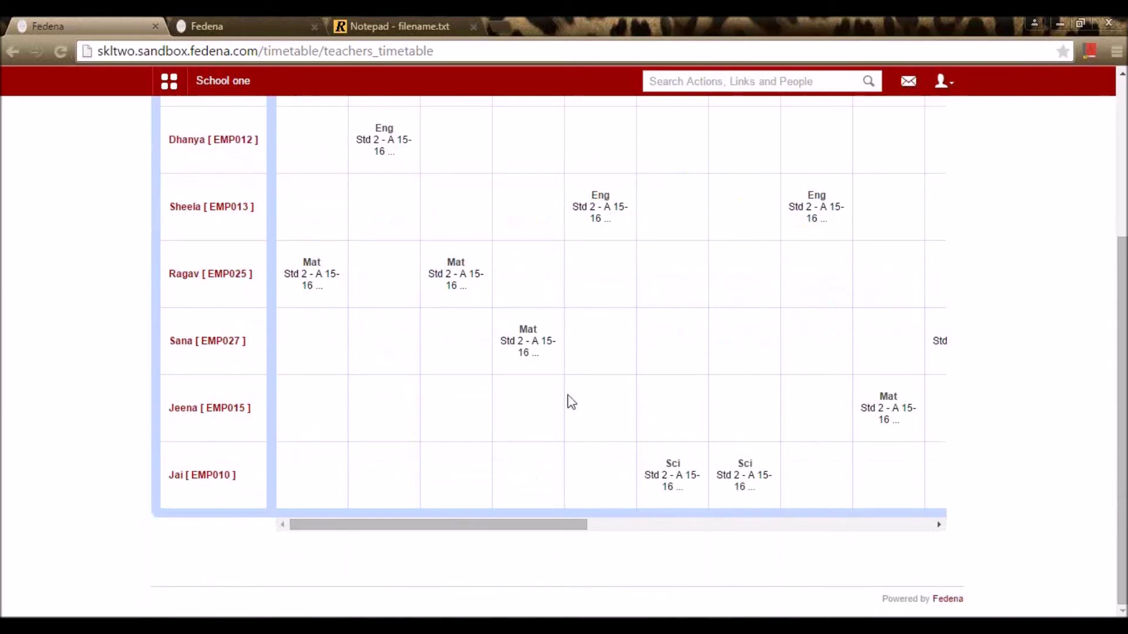
{"action": "scroll", "coordinate": [489, 396], "scroll_direction": "up", "scroll_amount": 3}
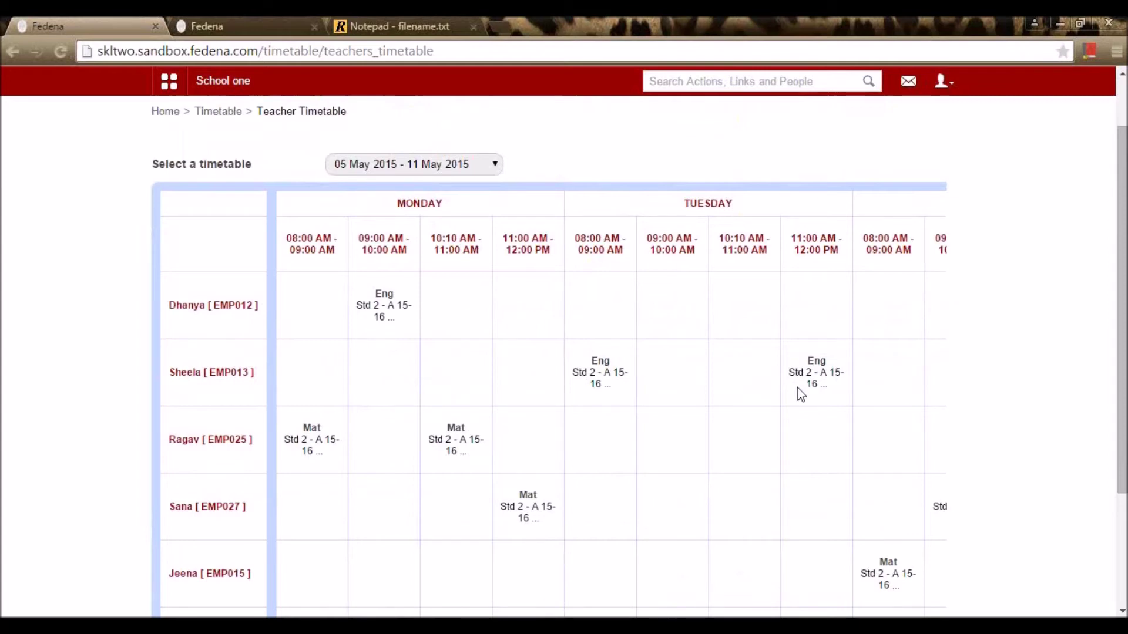
{"action": "scroll", "coordinate": [801, 393], "scroll_direction": "down", "scroll_amount": 3}
{"action": "mouse_move", "coordinate": [486, 525]}
{"action": "left_mouse_down"}
{"action": "mouse_move", "coordinate": [926, 529]}
{"action": "mouse_move", "coordinate": [535, 527]}
{"action": "mouse_move", "coordinate": [486, 502]}
{"action": "left_mouse_up"}
{"action": "scroll", "coordinate": [811, 494], "scroll_direction": "up", "scroll_amount": 5}
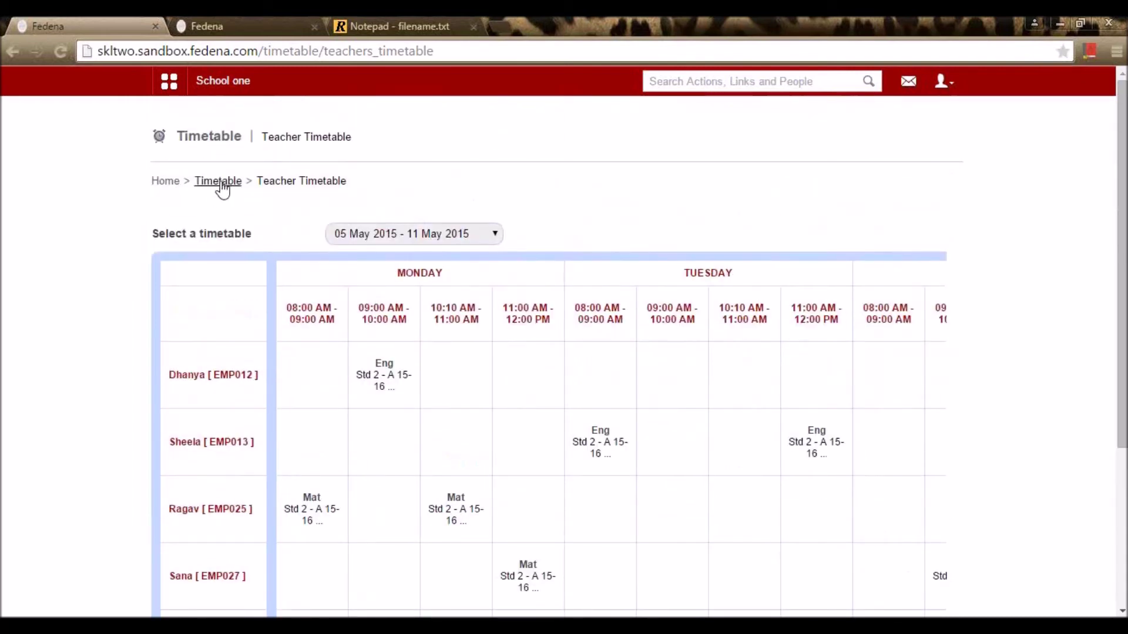
{"action": "left_click", "coordinate": [218, 181]}
{"action": "scroll", "coordinate": [529, 302], "scroll_direction": "down", "scroll_amount": 3}
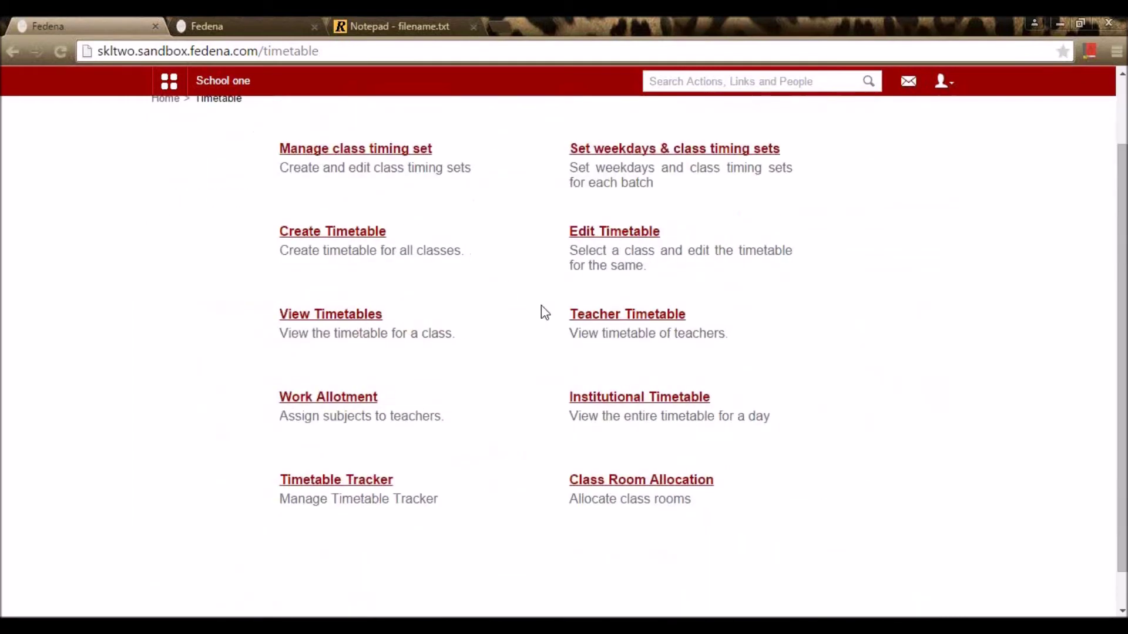
Step: Open Work Allotment and scroll through the batch subject assignments
{"action": "left_click", "coordinate": [345, 404]}
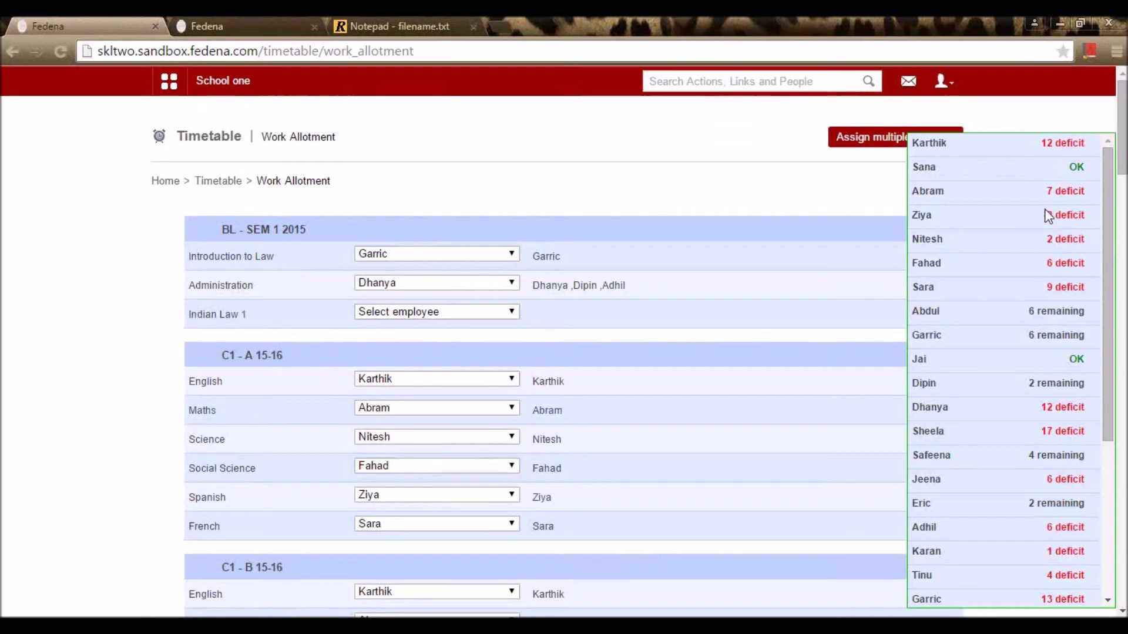
{"action": "scroll", "coordinate": [269, 294], "scroll_direction": "down", "scroll_amount": 8}
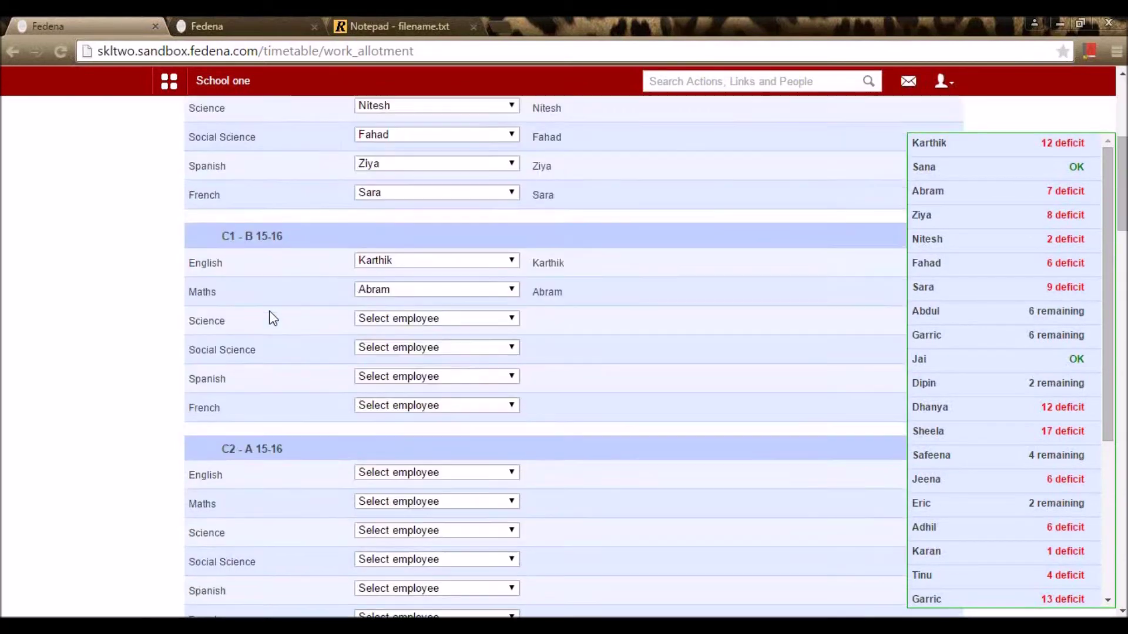
{"action": "scroll", "coordinate": [305, 534], "scroll_direction": "down", "scroll_amount": 20}
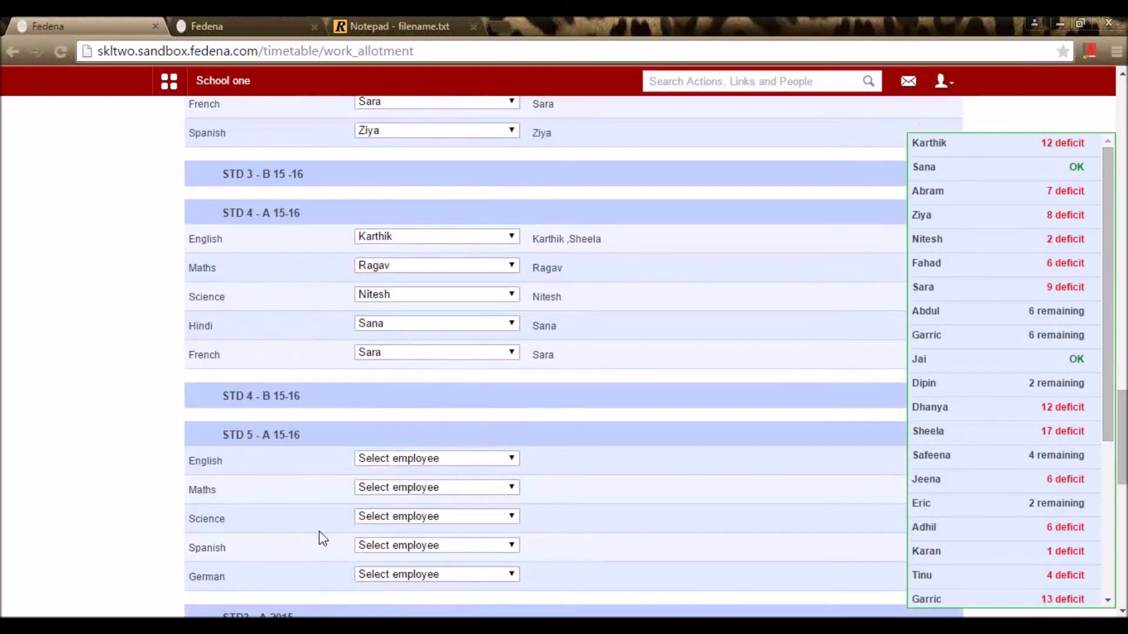
{"action": "scroll", "coordinate": [320, 534], "scroll_direction": "down", "scroll_amount": 10}
{"action": "scroll", "coordinate": [329, 556], "scroll_direction": "up", "scroll_amount": 14}
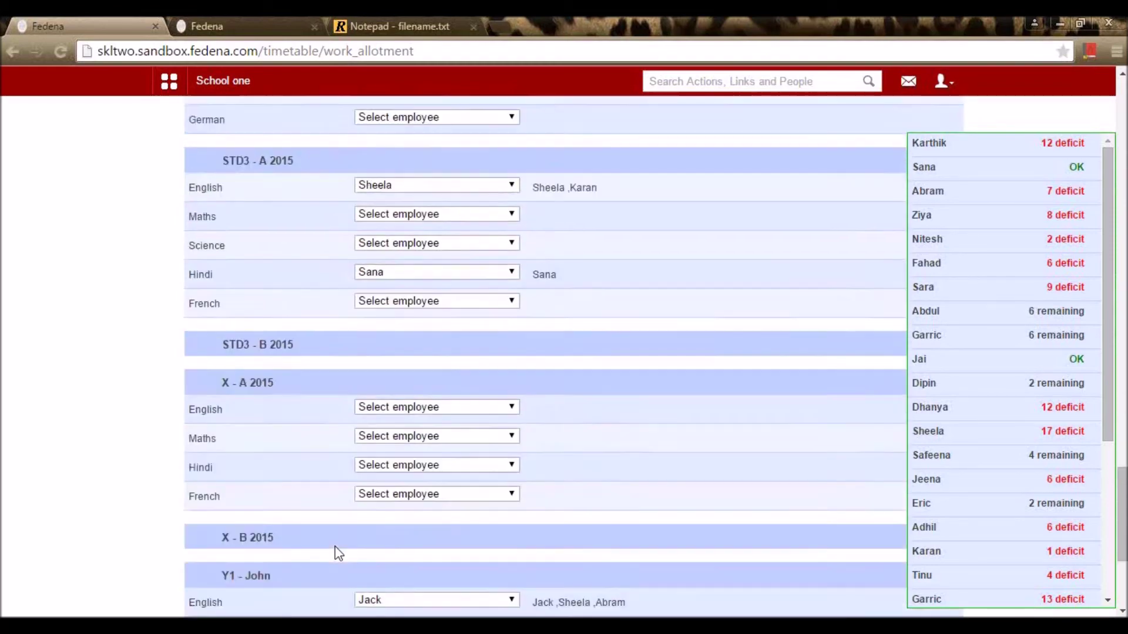
{"action": "scroll", "coordinate": [340, 558], "scroll_direction": "up", "scroll_amount": 18}
{"action": "scroll", "coordinate": [347, 564], "scroll_direction": "down", "scroll_amount": 1}
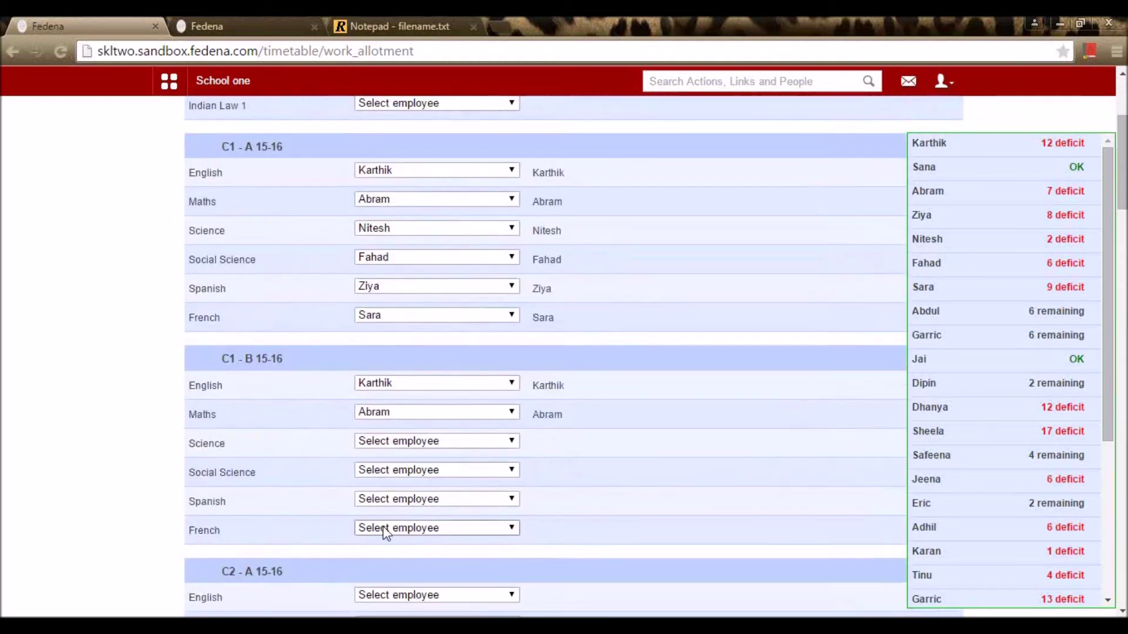
Step: Assign teachers to C1 - B's Science, Social Science, Spanish and French
{"action": "left_click", "coordinate": [407, 441]}
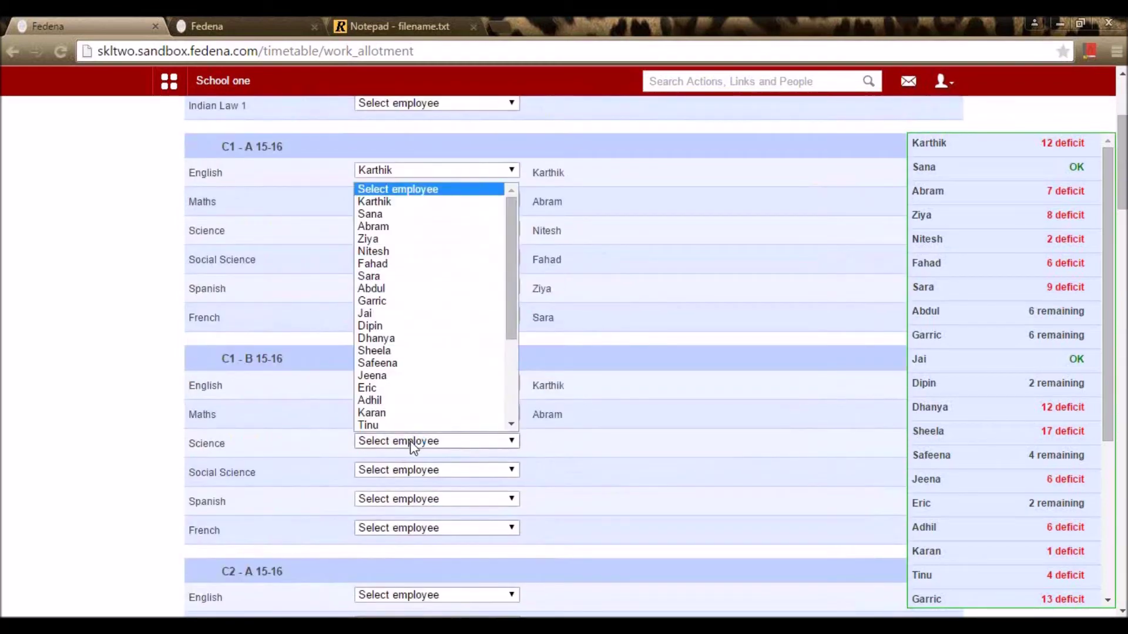
{"action": "left_click", "coordinate": [384, 229]}
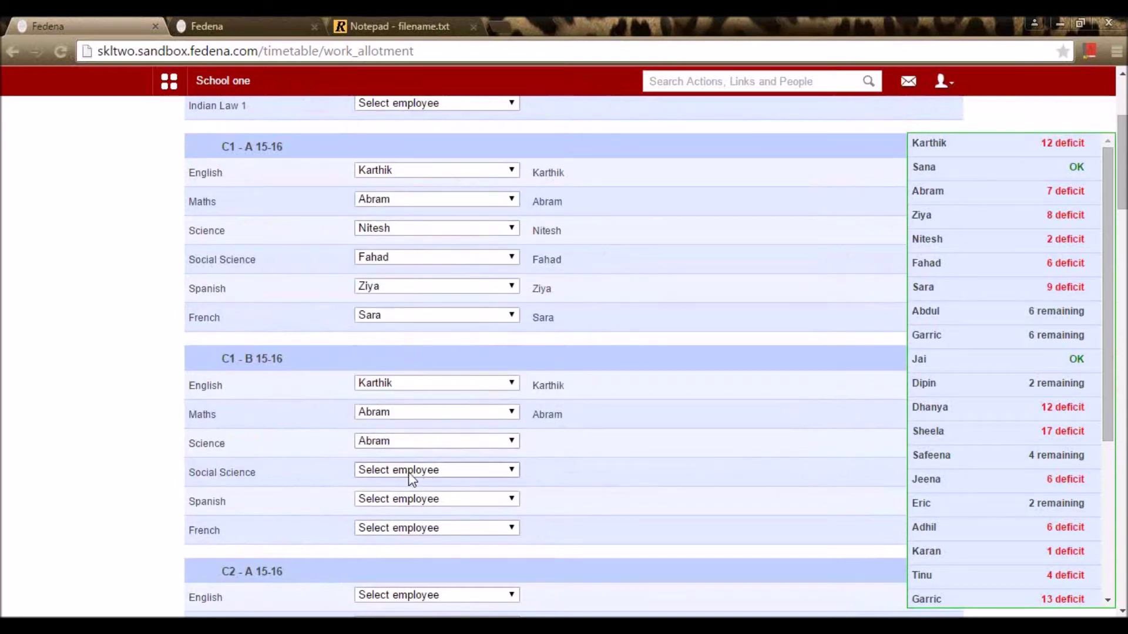
{"action": "left_click", "coordinate": [411, 478]}
{"action": "left_click", "coordinate": [394, 430]}
{"action": "left_click", "coordinate": [499, 500]}
{"action": "left_click", "coordinate": [457, 446]}
{"action": "left_click", "coordinate": [475, 527]}
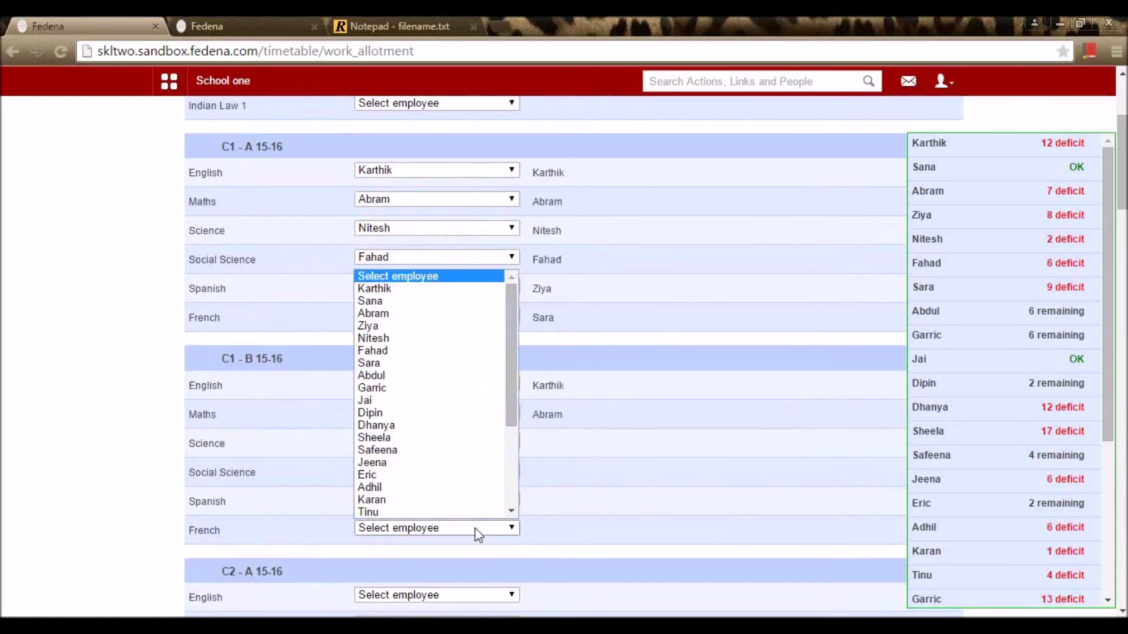
{"action": "left_click", "coordinate": [457, 471]}
Step: Recheck the allotments and go to the Assign multiple employees page
{"action": "scroll", "coordinate": [574, 522], "scroll_direction": "up", "scroll_amount": 3}
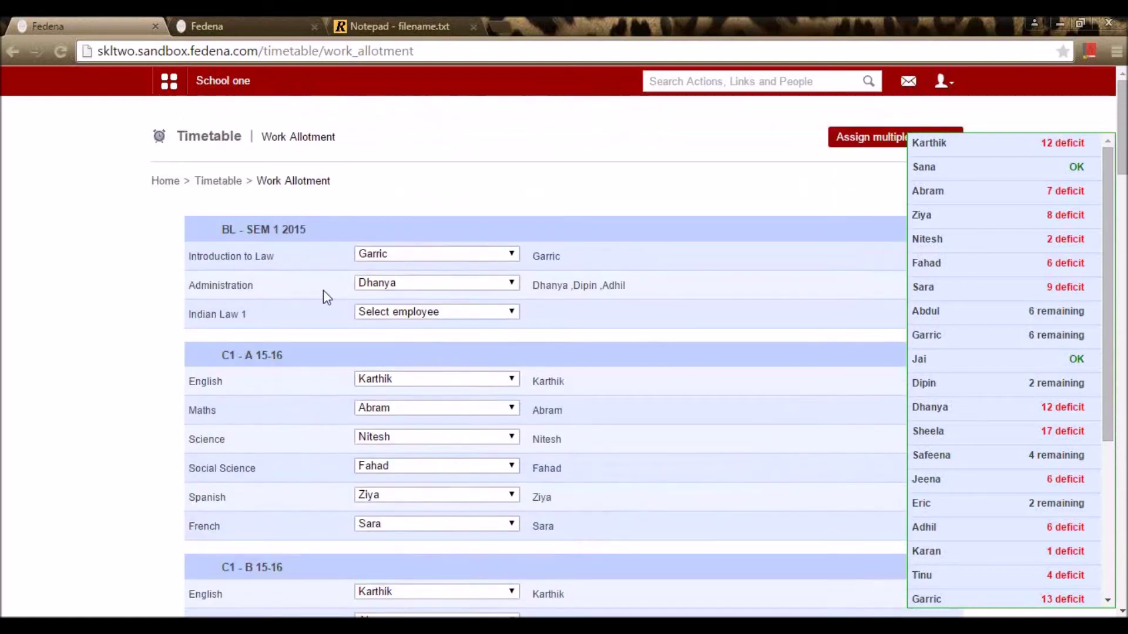
{"action": "scroll", "coordinate": [624, 568], "scroll_direction": "down", "scroll_amount": 20}
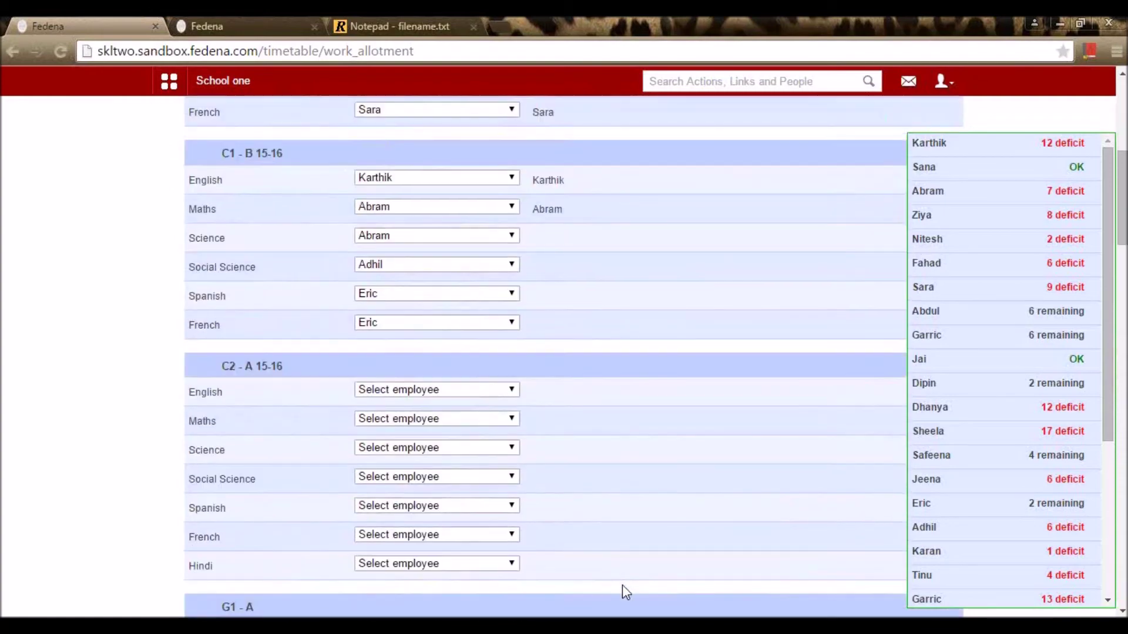
{"action": "scroll", "coordinate": [627, 600], "scroll_direction": "down", "scroll_amount": 10}
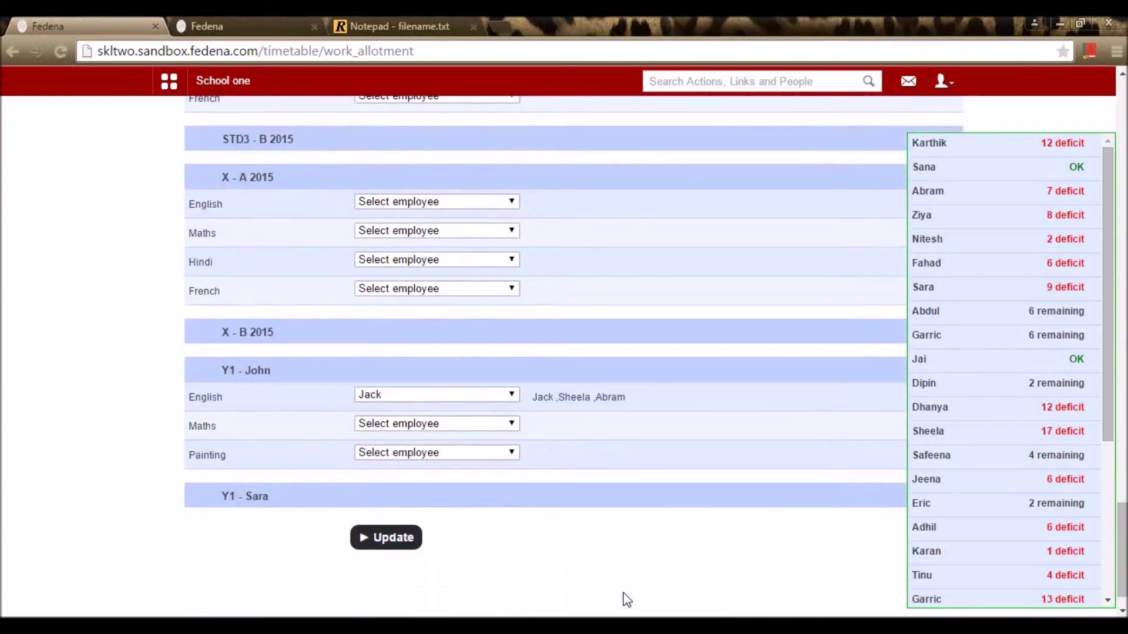
{"action": "scroll", "coordinate": [625, 605], "scroll_direction": "up", "scroll_amount": 20}
{"action": "scroll", "coordinate": [622, 602], "scroll_direction": "up", "scroll_amount": 10}
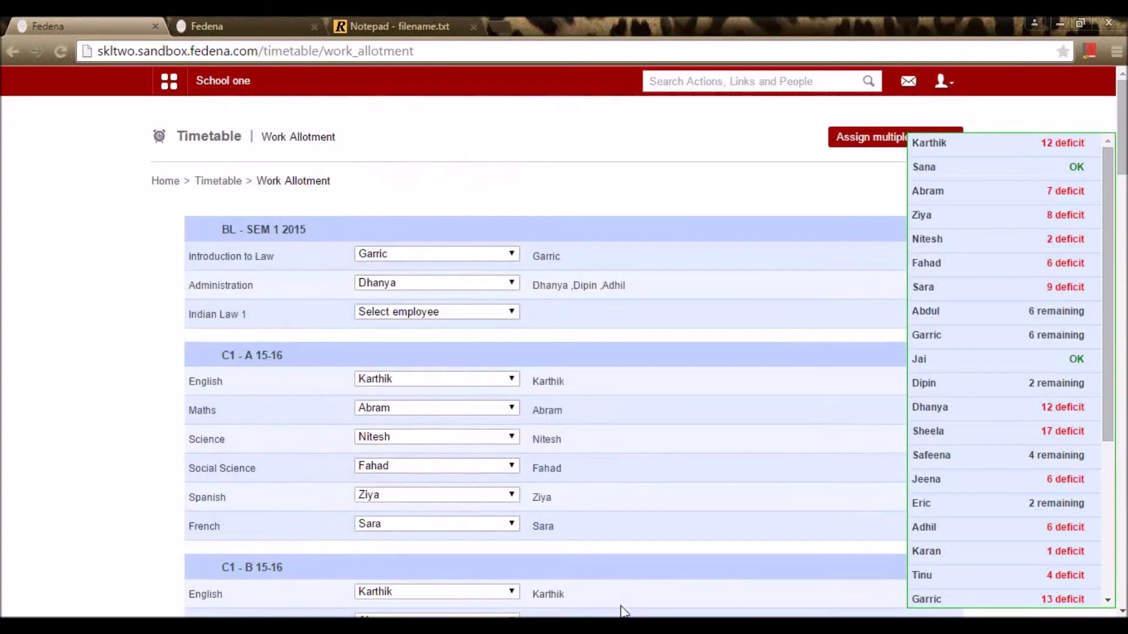
{"action": "left_click", "coordinate": [858, 139]}
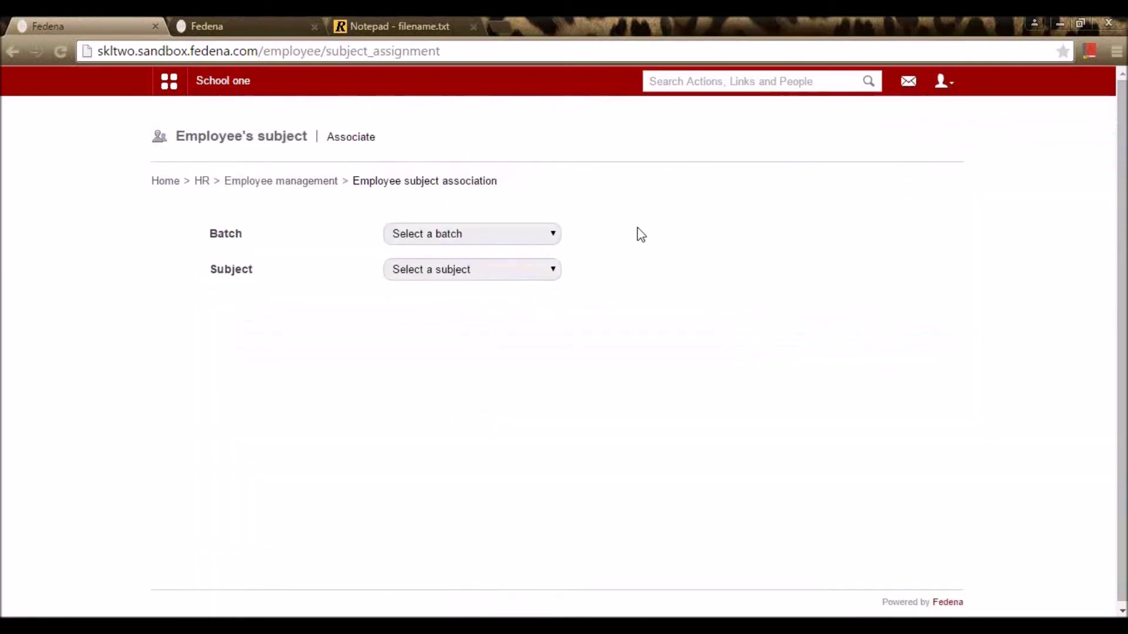
Step: Select batch G1 - A and the subject Hindi
{"action": "left_click", "coordinate": [516, 235]}
{"action": "left_click", "coordinate": [496, 339]}
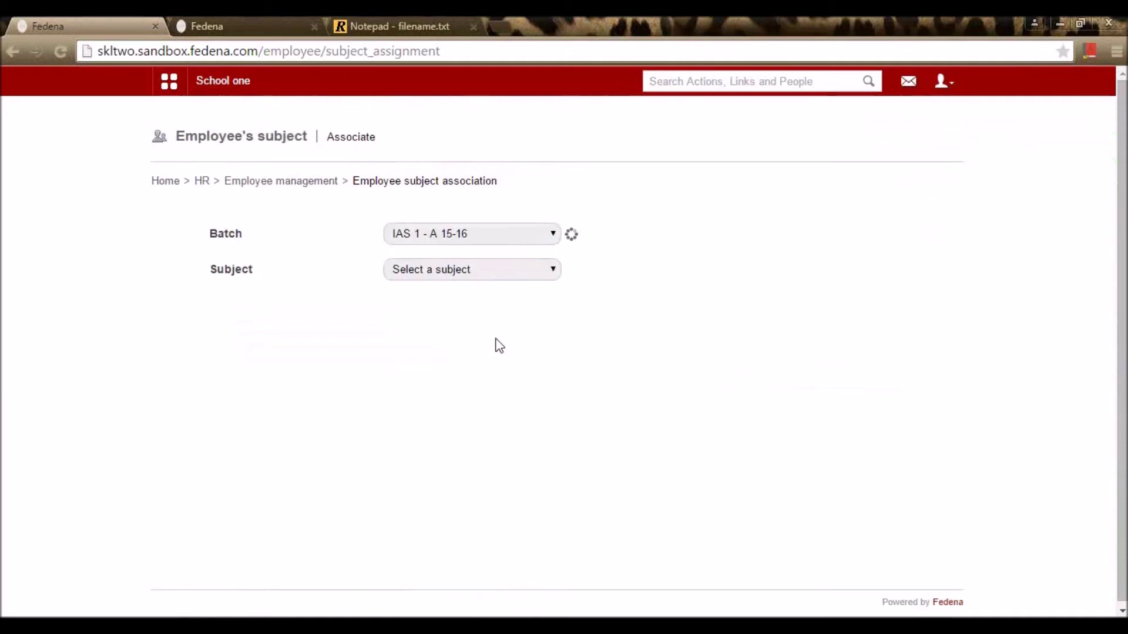
{"action": "left_click", "coordinate": [525, 238]}
{"action": "left_click", "coordinate": [498, 325]}
{"action": "left_click", "coordinate": [503, 272]}
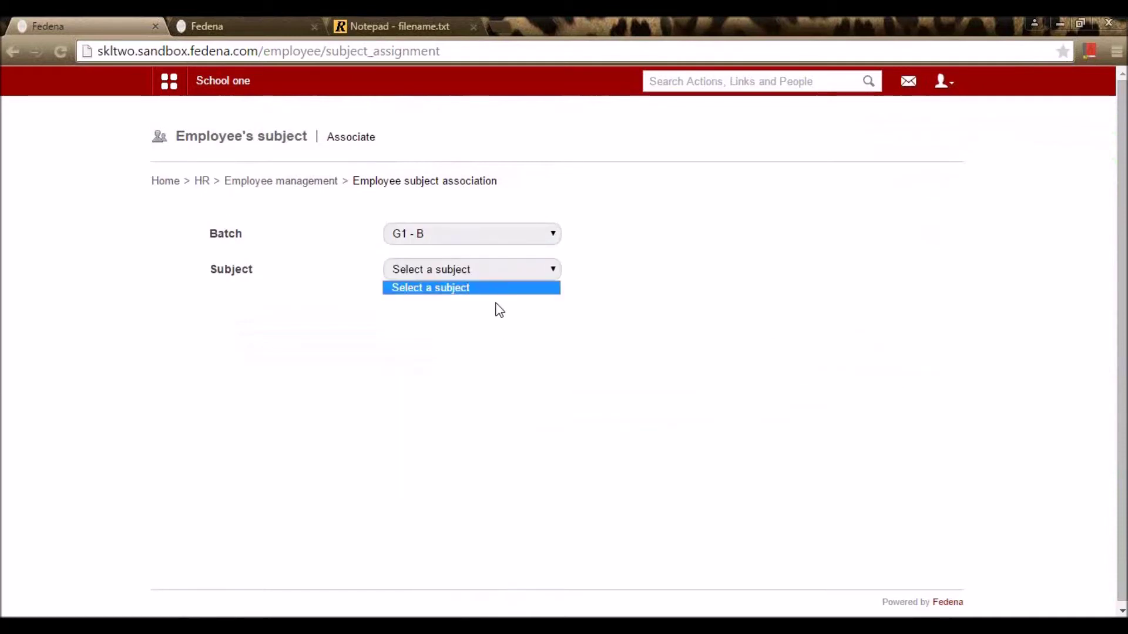
{"action": "left_click", "coordinate": [504, 236]}
{"action": "left_click", "coordinate": [478, 323]}
{"action": "left_click", "coordinate": [510, 237]}
{"action": "left_click", "coordinate": [485, 314]}
{"action": "left_click", "coordinate": [503, 270]}
{"action": "left_click", "coordinate": [505, 325]}
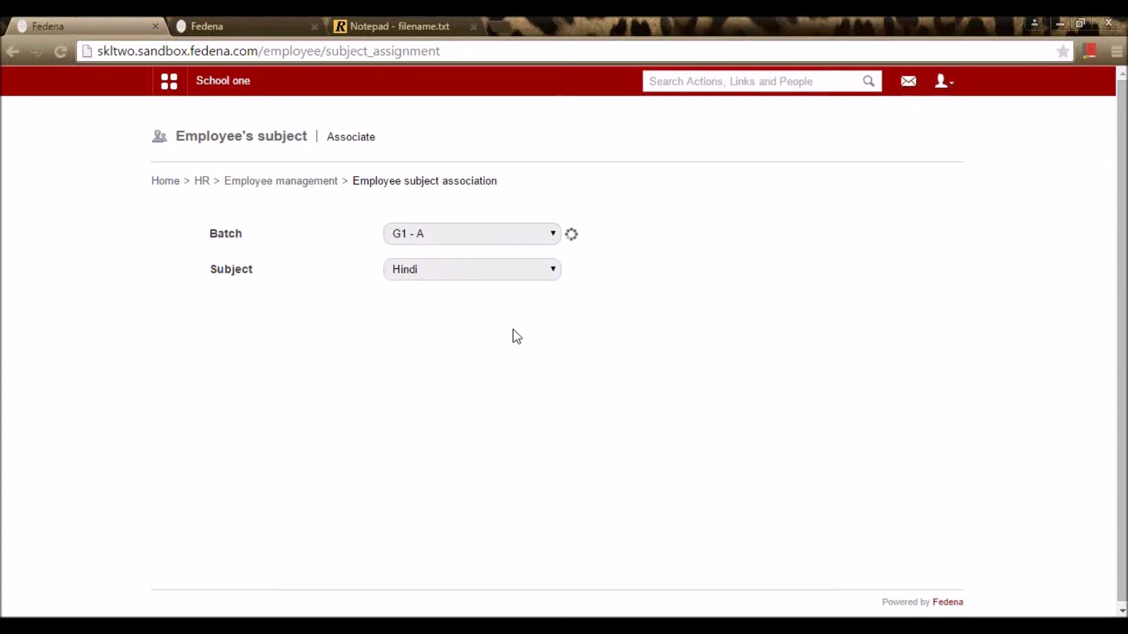
Step: Assign a Hindi-department teacher and an Others-department teacher to G1 - A Hindi
{"action": "left_click", "coordinate": [627, 343]}
{"action": "left_click", "coordinate": [603, 396]}
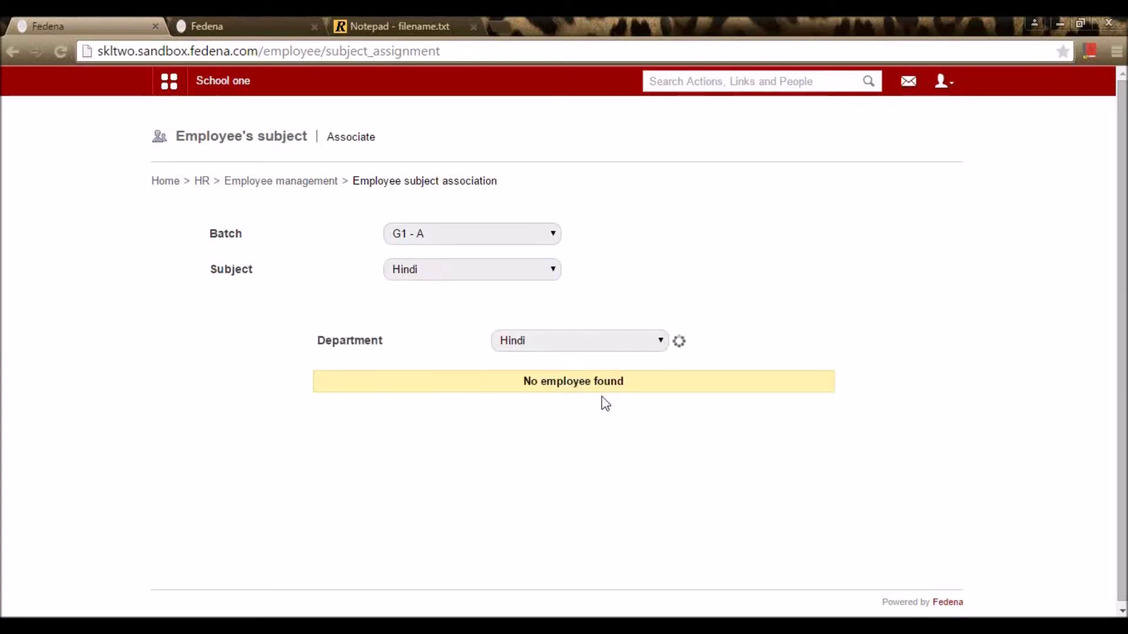
{"action": "left_click", "coordinate": [693, 408]}
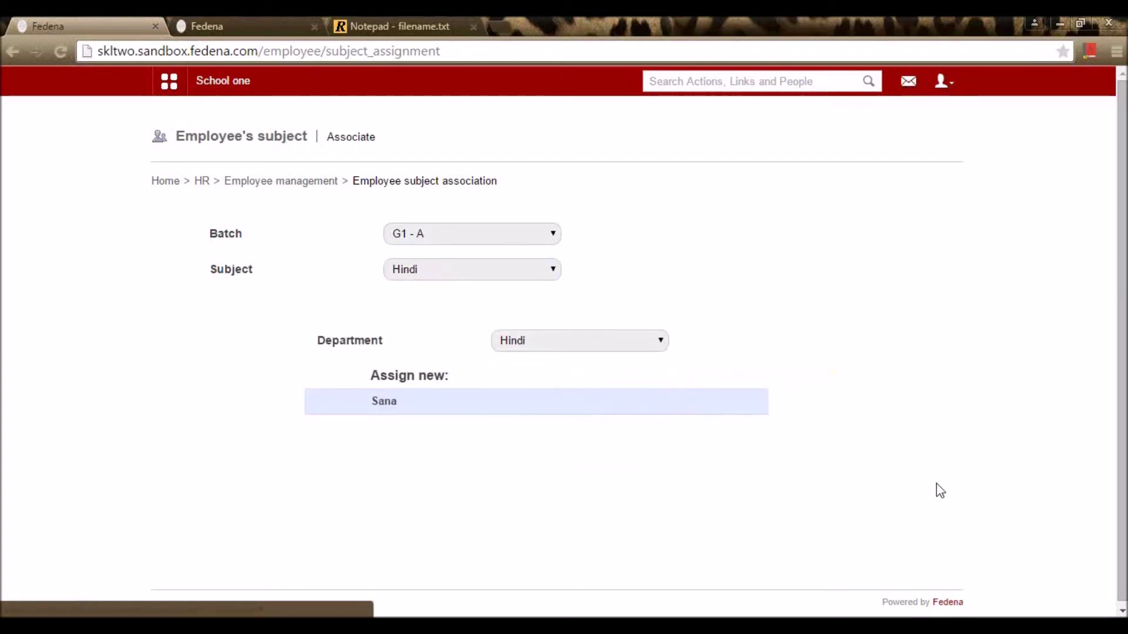
{"action": "left_click", "coordinate": [625, 427]}
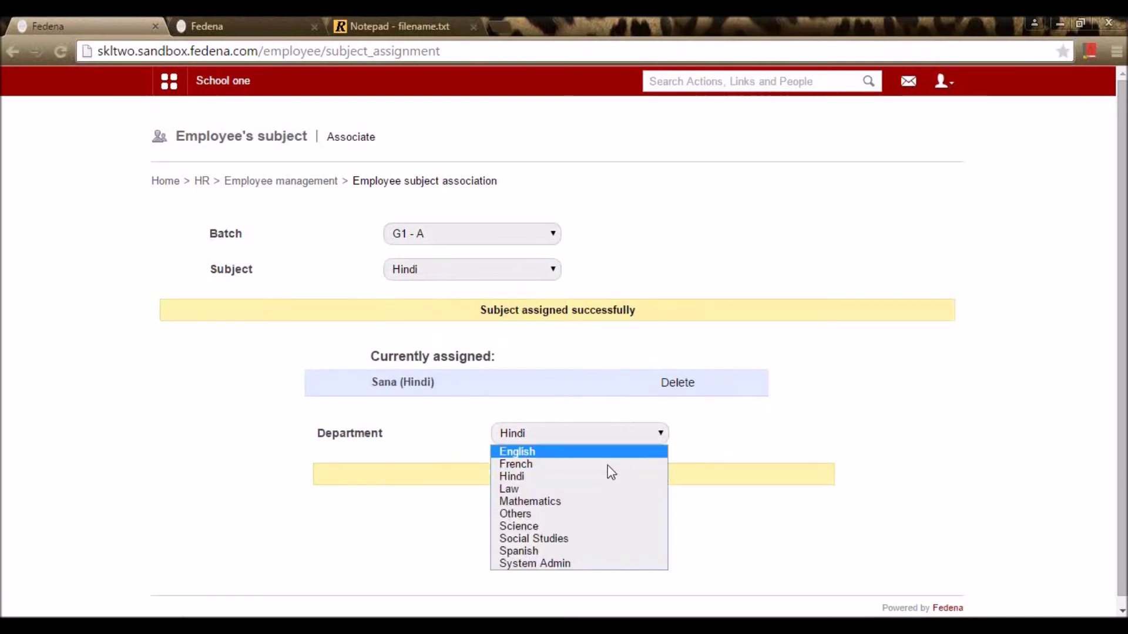
{"action": "left_click", "coordinate": [591, 514]}
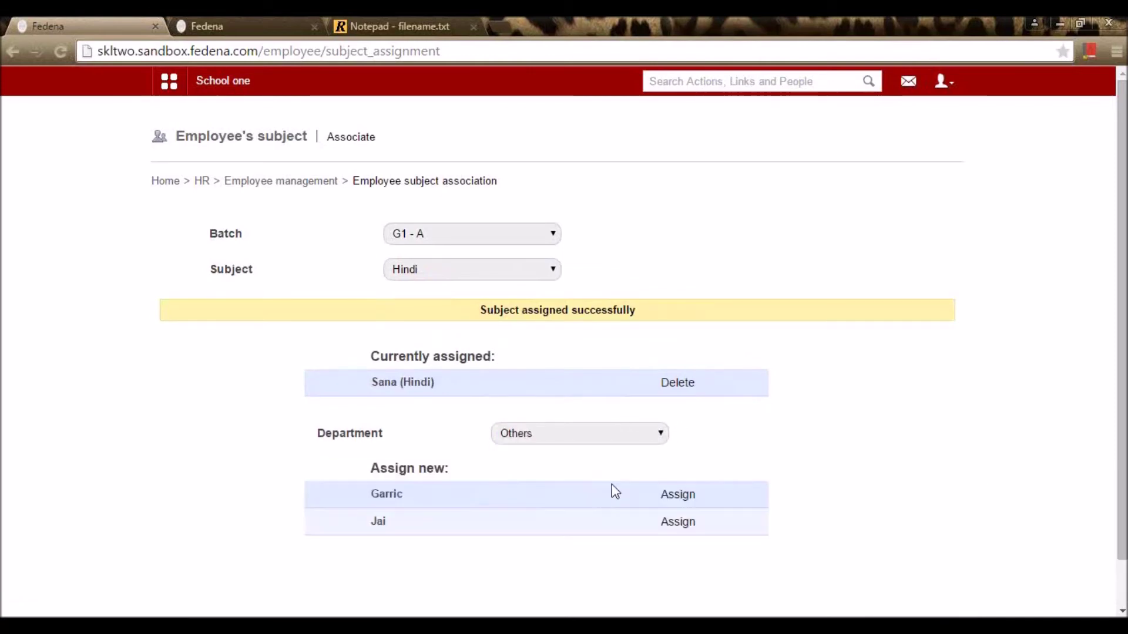
{"action": "left_click", "coordinate": [675, 498]}
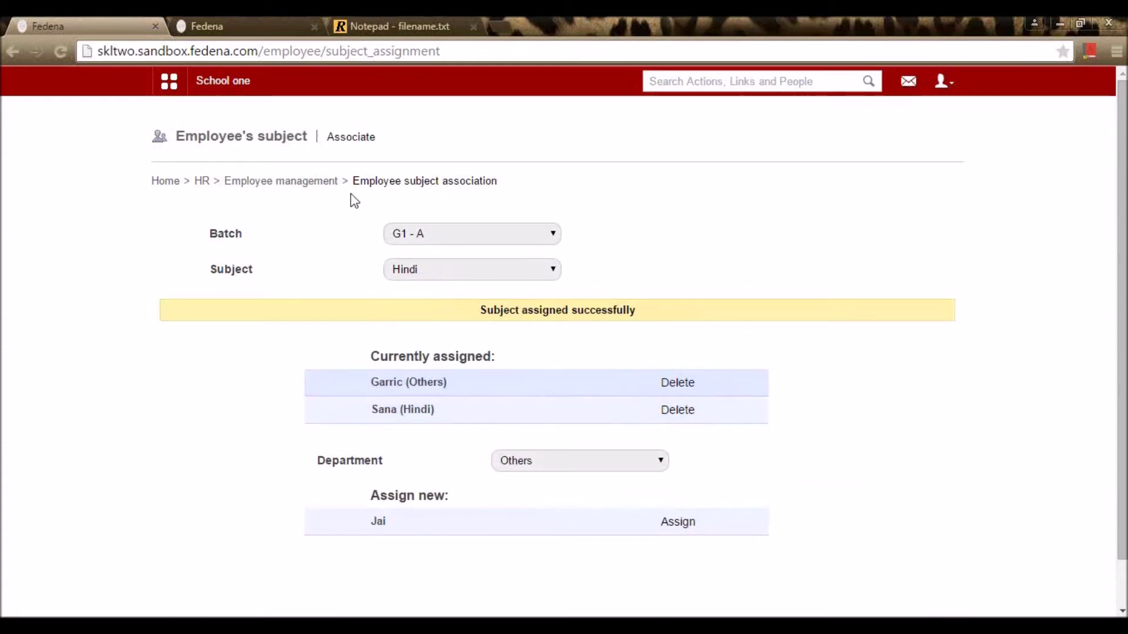
Step: Navigate back through Employee management and bring up the main modules menu
{"action": "left_click", "coordinate": [324, 183]}
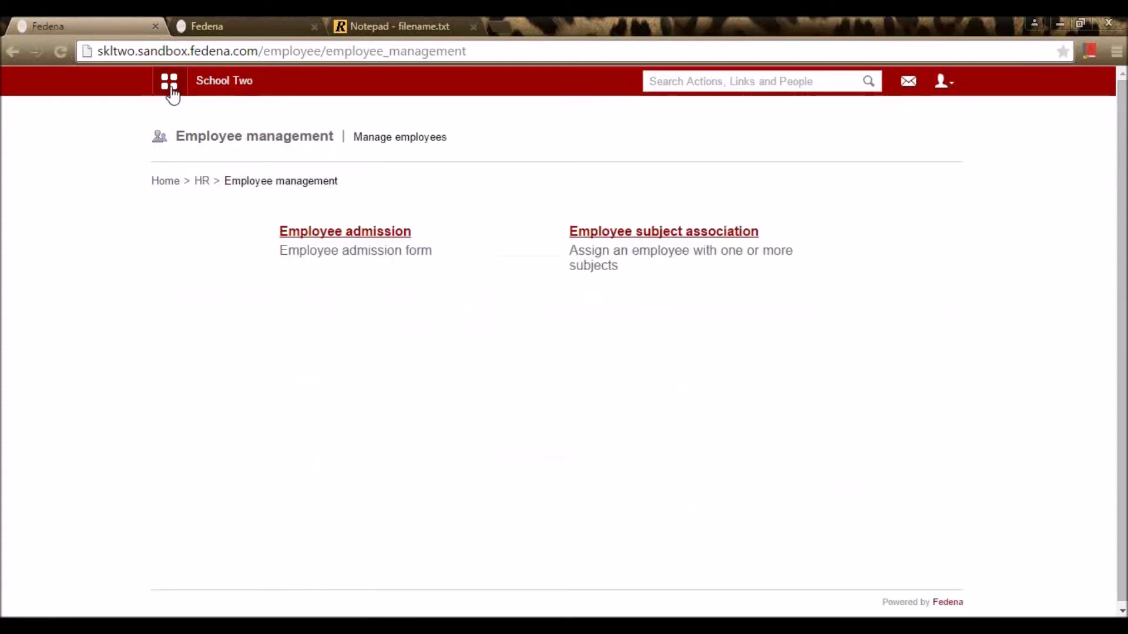
{"action": "left_click", "coordinate": [11, 48]}
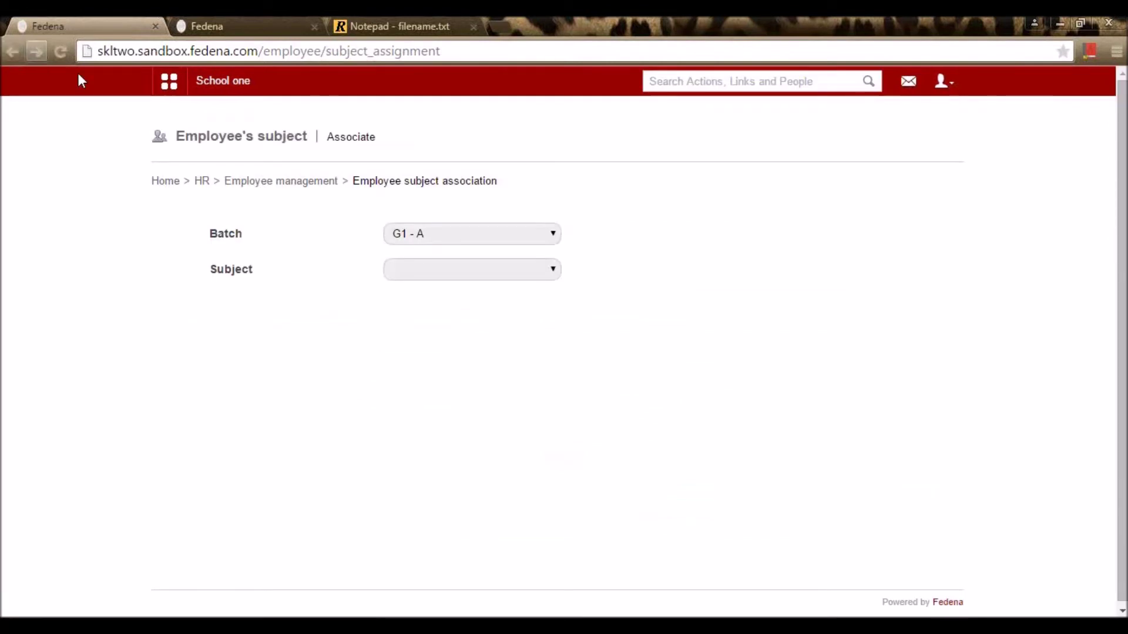
{"action": "left_click", "coordinate": [179, 87]}
Step: Go to Academics > Timetable > Work Allotment
{"action": "left_click", "coordinate": [292, 138]}
{"action": "left_click", "coordinate": [648, 223]}
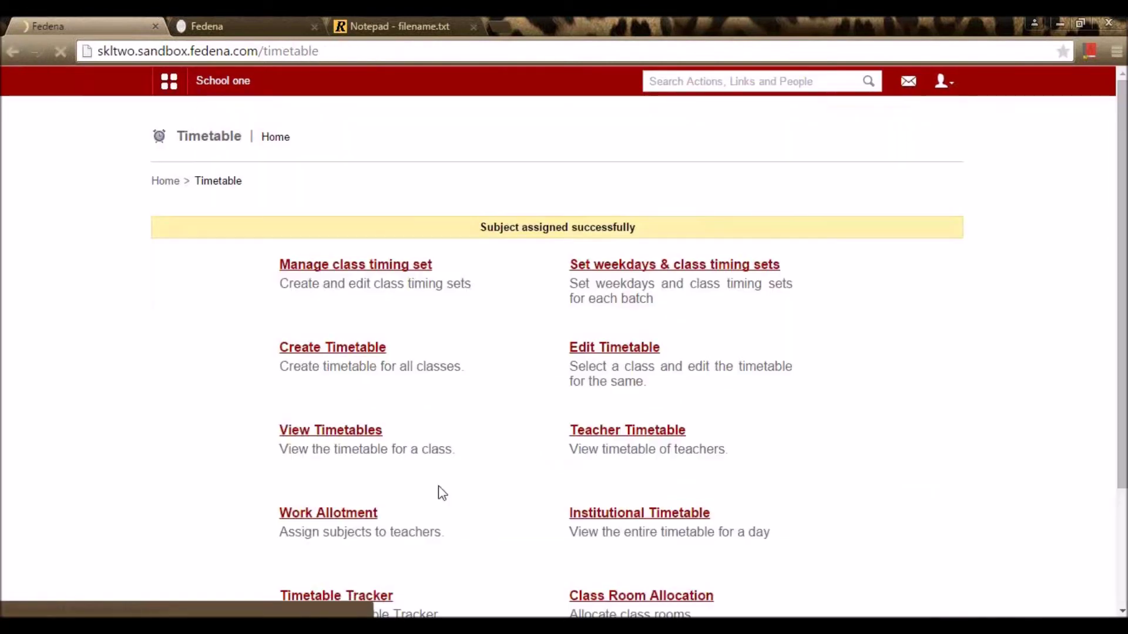
{"action": "scroll", "coordinate": [433, 497], "scroll_direction": "down", "scroll_amount": 3}
{"action": "left_click", "coordinate": [353, 359]}
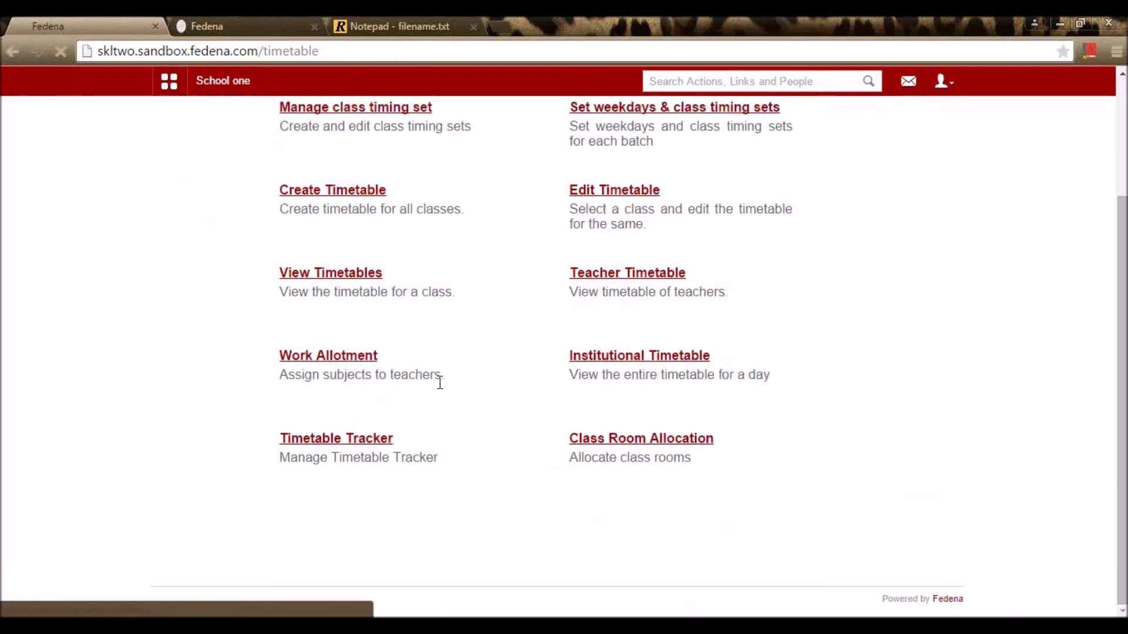
Step: Scroll through each batch's teacher allotments and the employee panel, then return to Timetable home
{"action": "scroll", "coordinate": [496, 297], "scroll_direction": "down", "scroll_amount": 15}
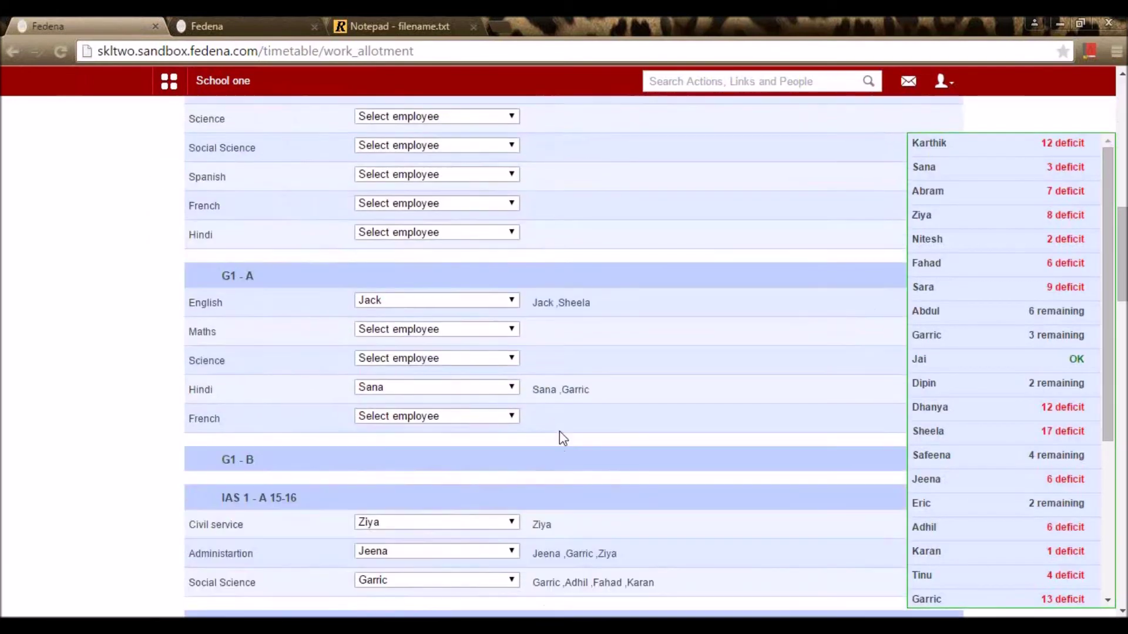
{"action": "scroll", "coordinate": [594, 503], "scroll_direction": "down", "scroll_amount": 4}
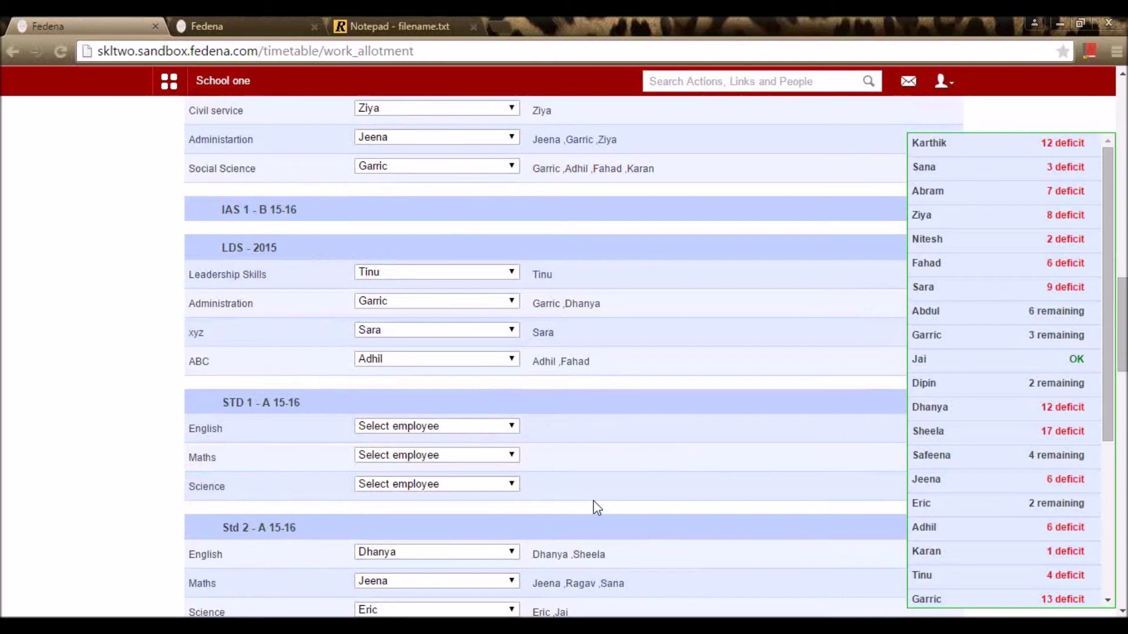
{"action": "scroll", "coordinate": [593, 500], "scroll_direction": "up", "scroll_amount": 7}
{"action": "scroll", "coordinate": [597, 506], "scroll_direction": "up", "scroll_amount": 10}
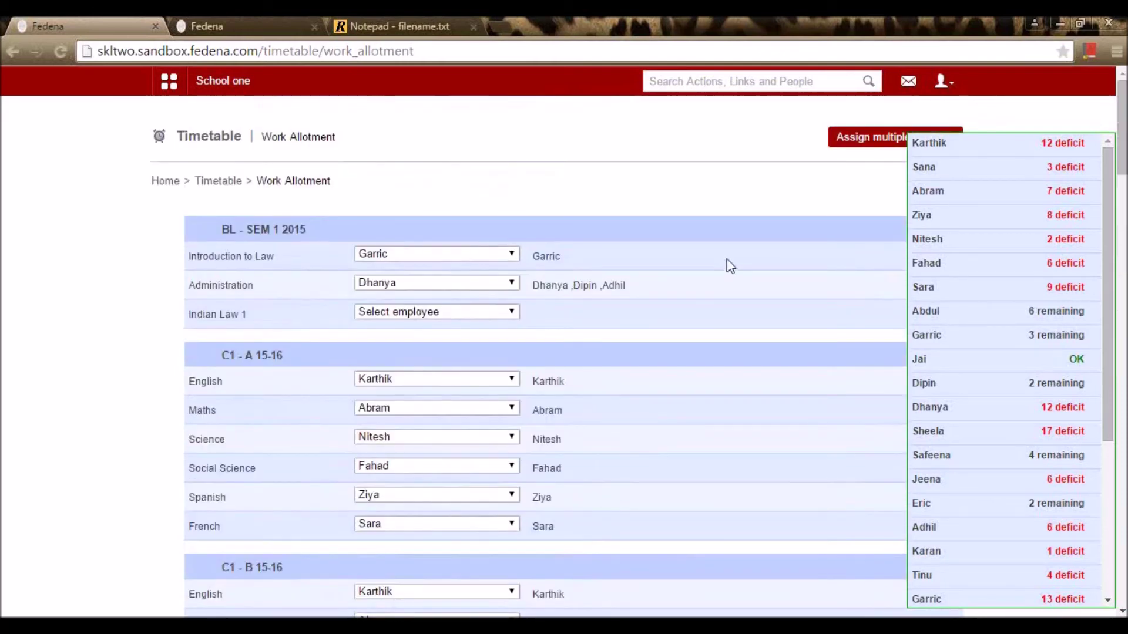
{"action": "scroll", "coordinate": [764, 224], "scroll_direction": "down", "scroll_amount": 1}
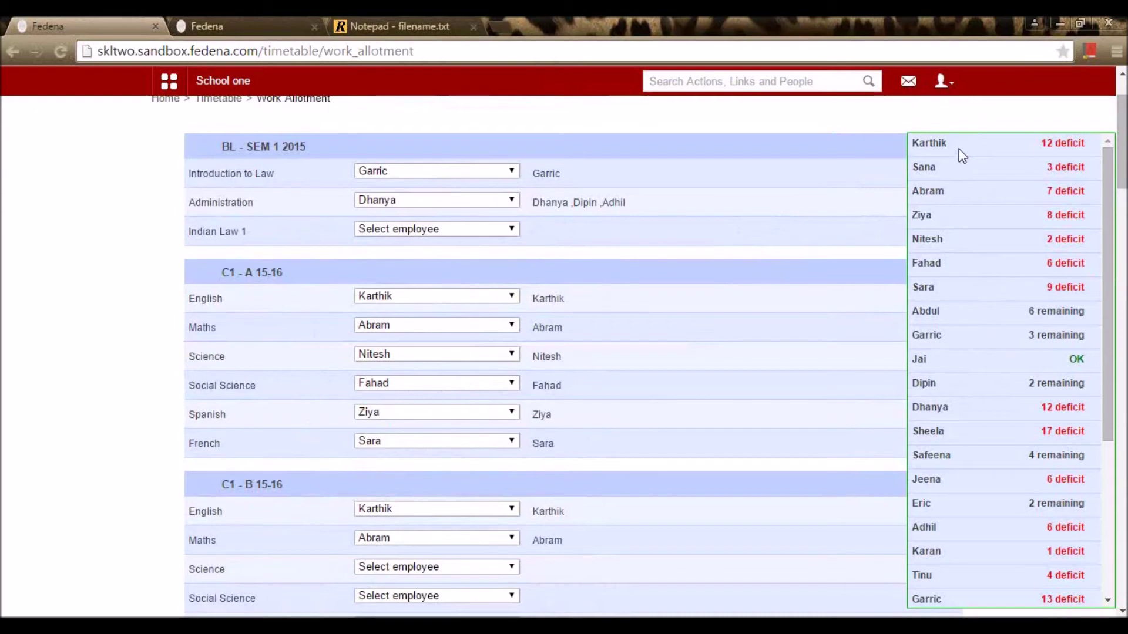
{"action": "scroll", "coordinate": [969, 376], "scroll_direction": "down", "scroll_amount": 10}
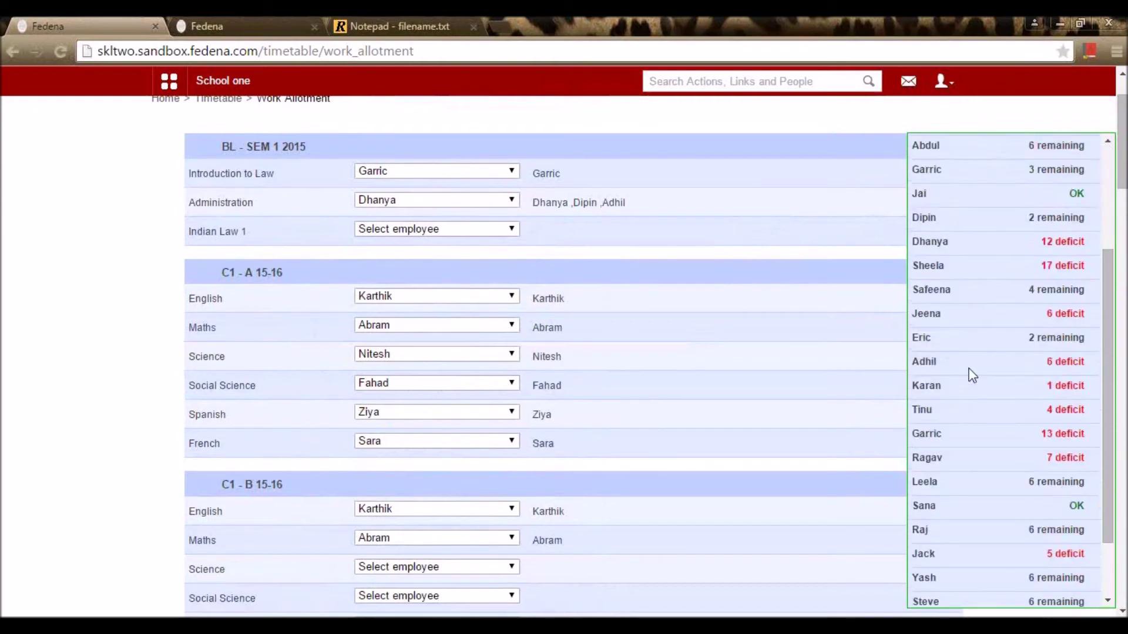
{"action": "scroll", "coordinate": [980, 403], "scroll_direction": "up", "scroll_amount": 8}
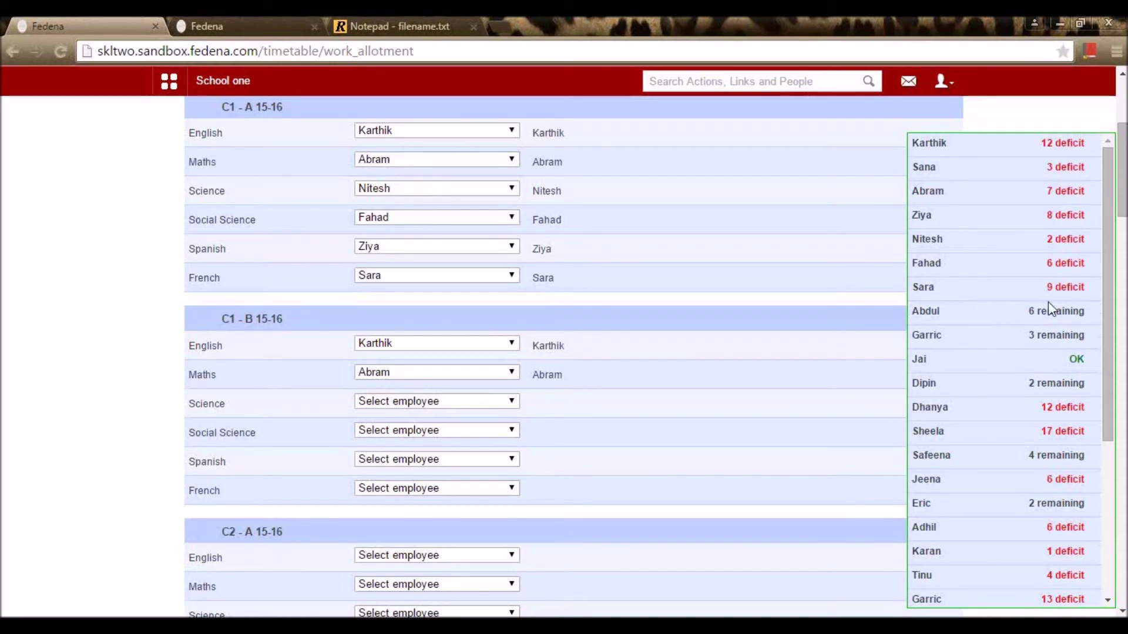
{"action": "scroll", "coordinate": [1048, 320], "scroll_direction": "down", "scroll_amount": 2}
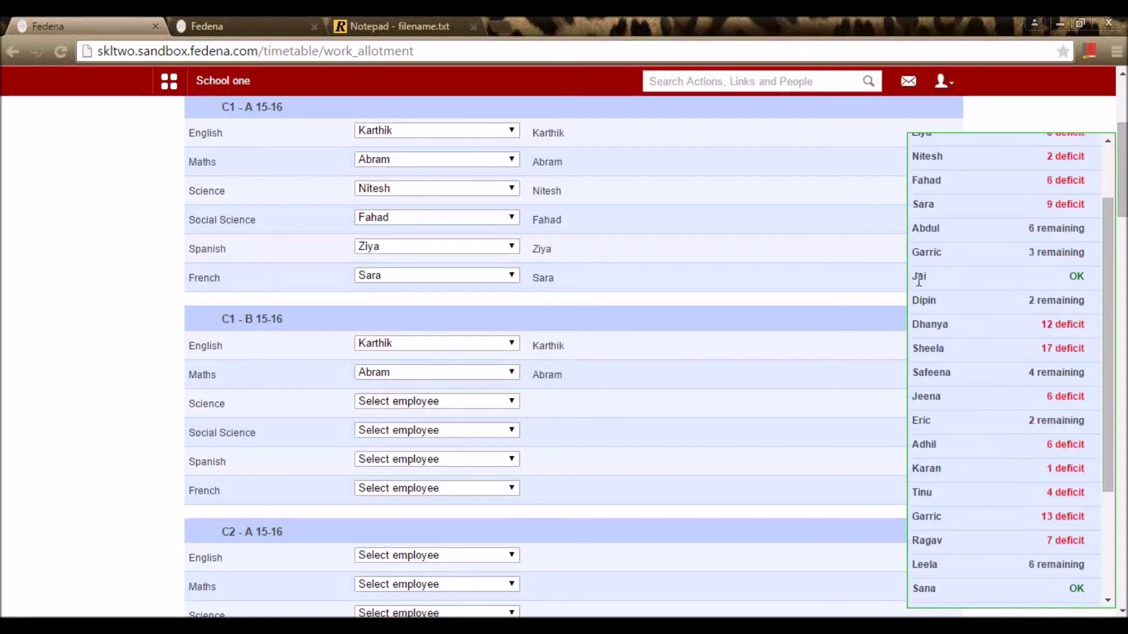
{"action": "left_click_drag", "start_coordinate": [919, 277], "coordinate": [1043, 274]}
{"action": "left_click", "coordinate": [1081, 273]}
{"action": "scroll", "coordinate": [1059, 359], "scroll_direction": "down", "scroll_amount": 10}
{"action": "scroll", "coordinate": [1048, 483], "scroll_direction": "up", "scroll_amount": 15}
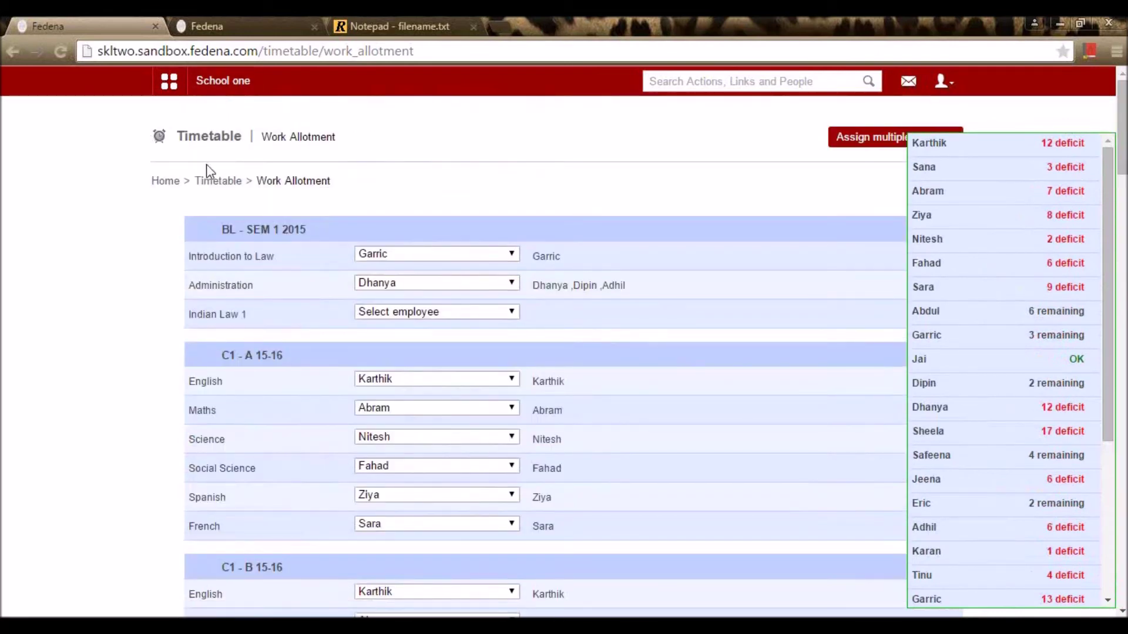
{"action": "left_click", "coordinate": [218, 181]}
{"action": "scroll", "coordinate": [555, 329], "scroll_direction": "down", "scroll_amount": 2}
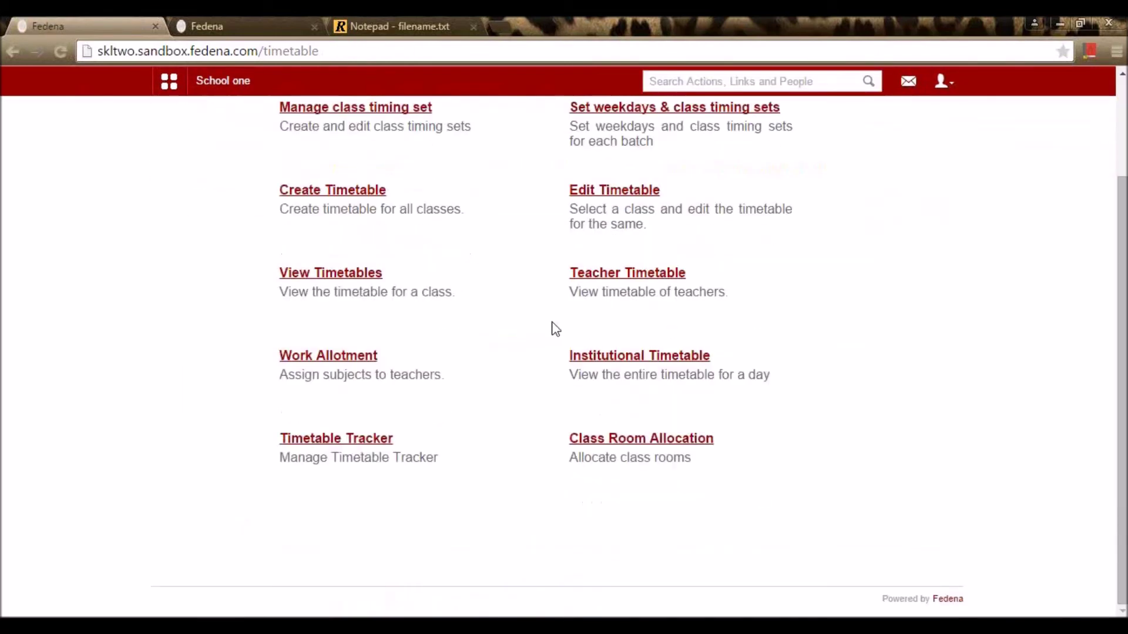
{"action": "left_click", "coordinate": [662, 363]}
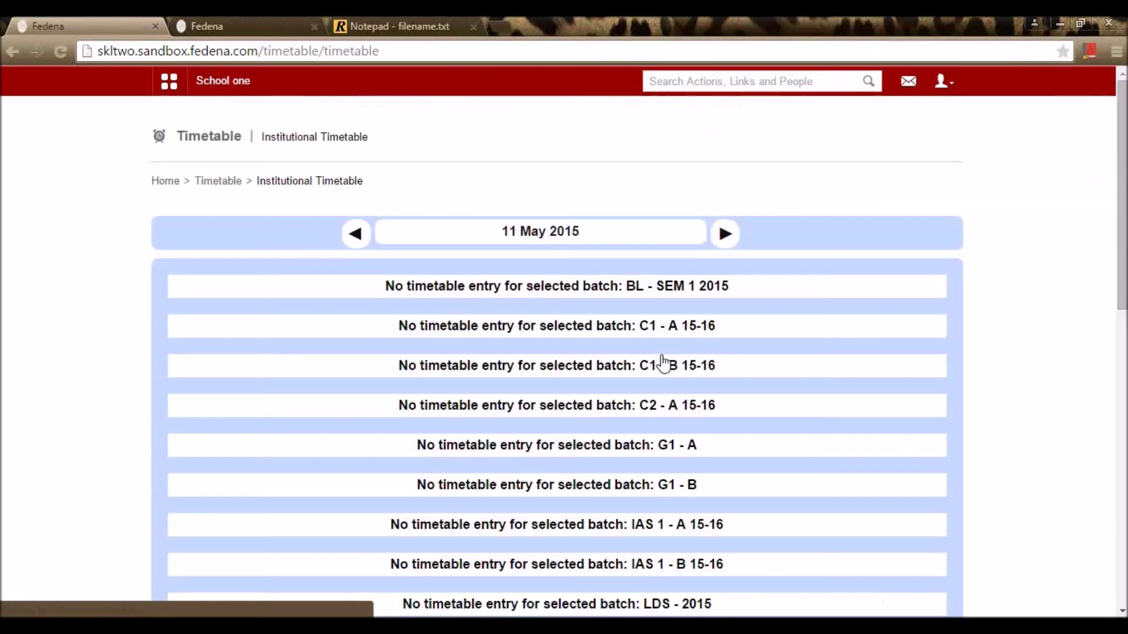
{"action": "scroll", "coordinate": [641, 331], "scroll_direction": "down", "scroll_amount": 7}
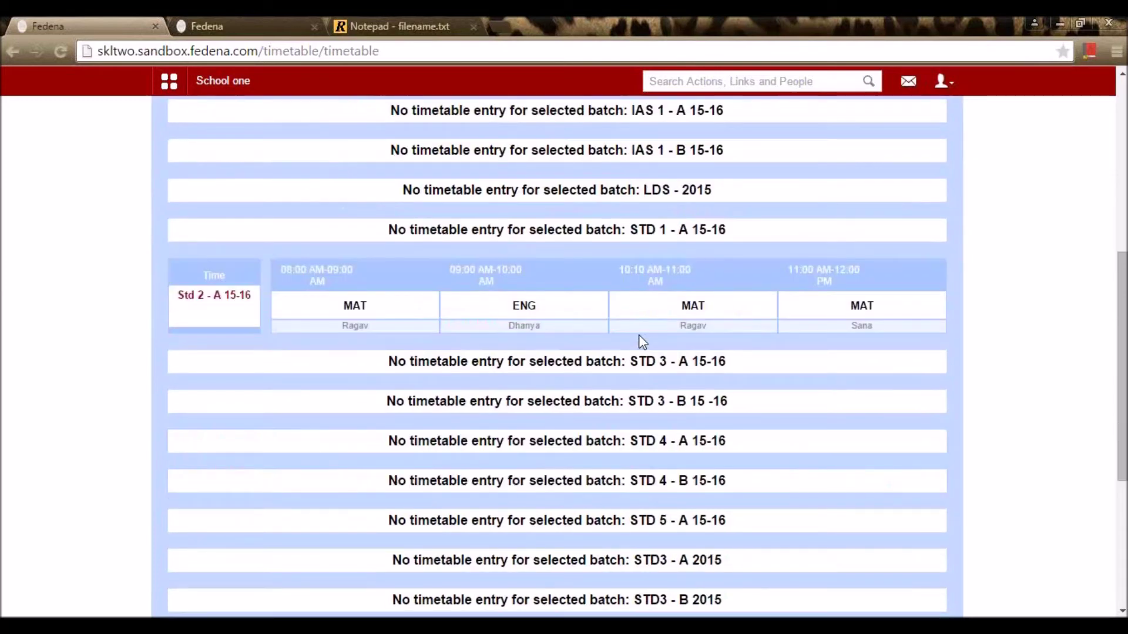
{"action": "scroll", "coordinate": [641, 341], "scroll_direction": "up", "scroll_amount": 7}
{"action": "left_click", "coordinate": [235, 182]}
{"action": "scroll", "coordinate": [536, 310], "scroll_direction": "down", "scroll_amount": 3}
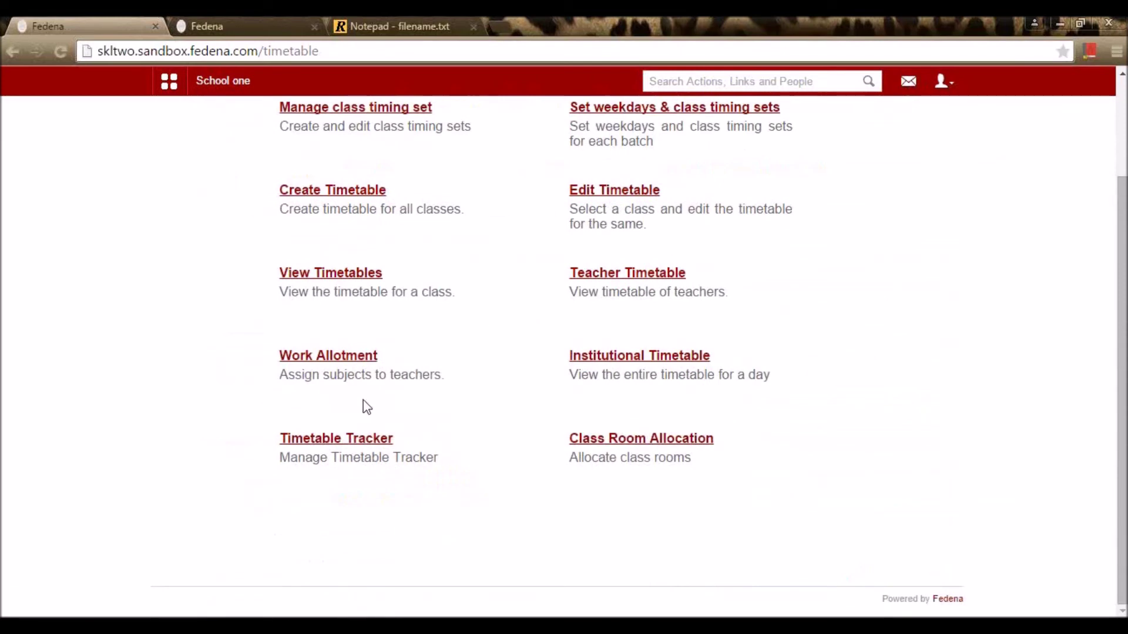
Step: Open the Timetable Tracker's swapping page and try batches C1 - A and STD 3 - A
{"action": "left_click", "coordinate": [383, 437]}
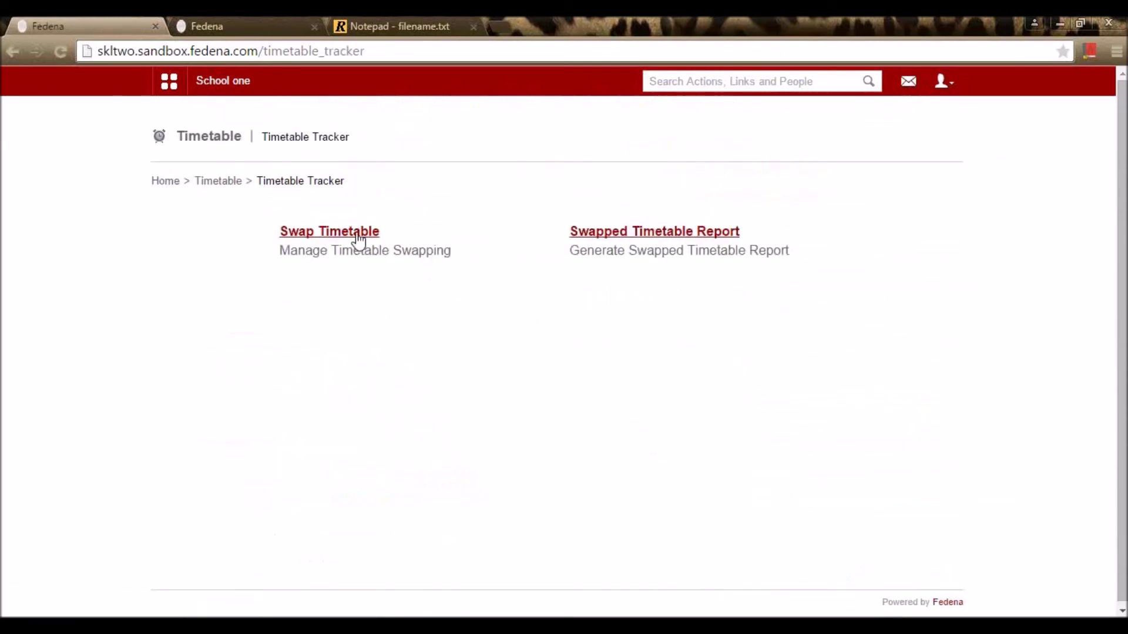
{"action": "left_click", "coordinate": [363, 232]}
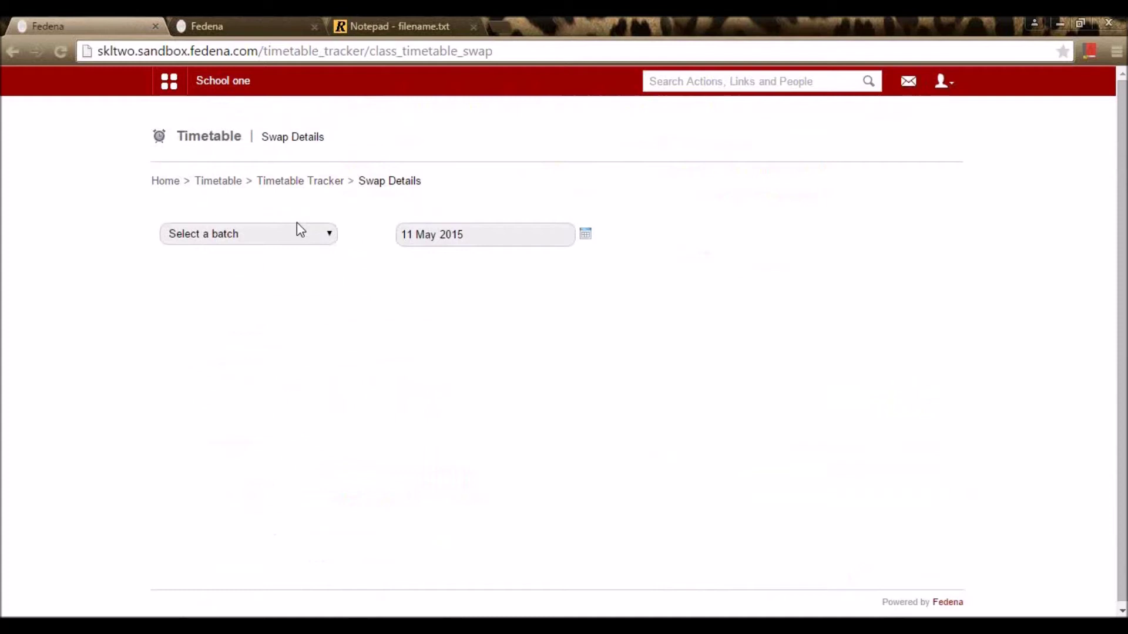
{"action": "left_click", "coordinate": [295, 238]}
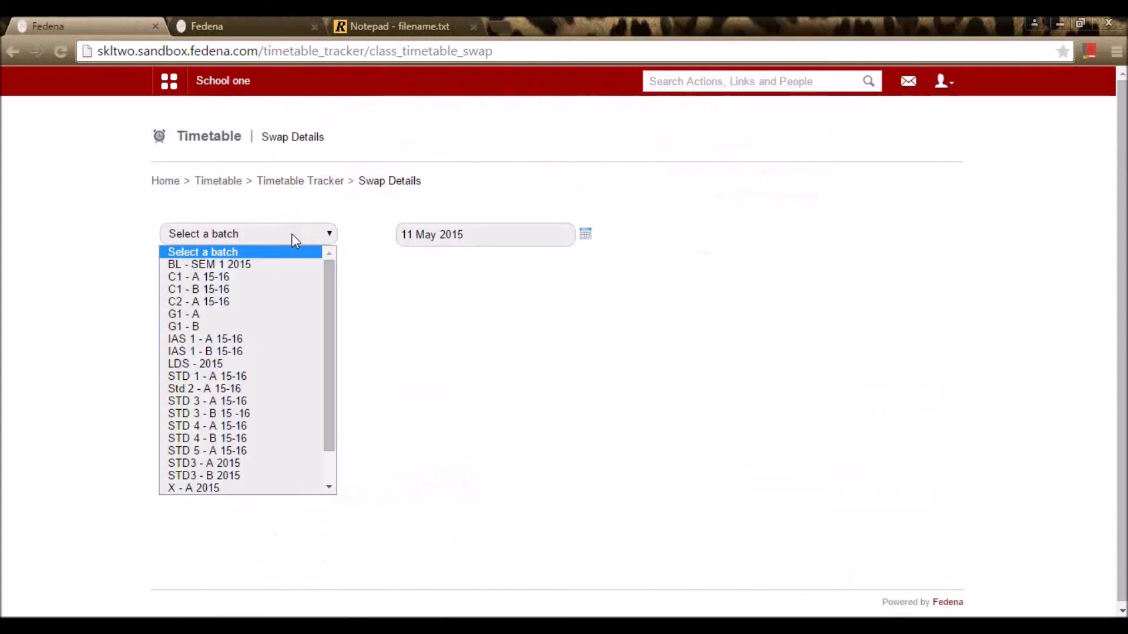
{"action": "left_click", "coordinate": [278, 288]}
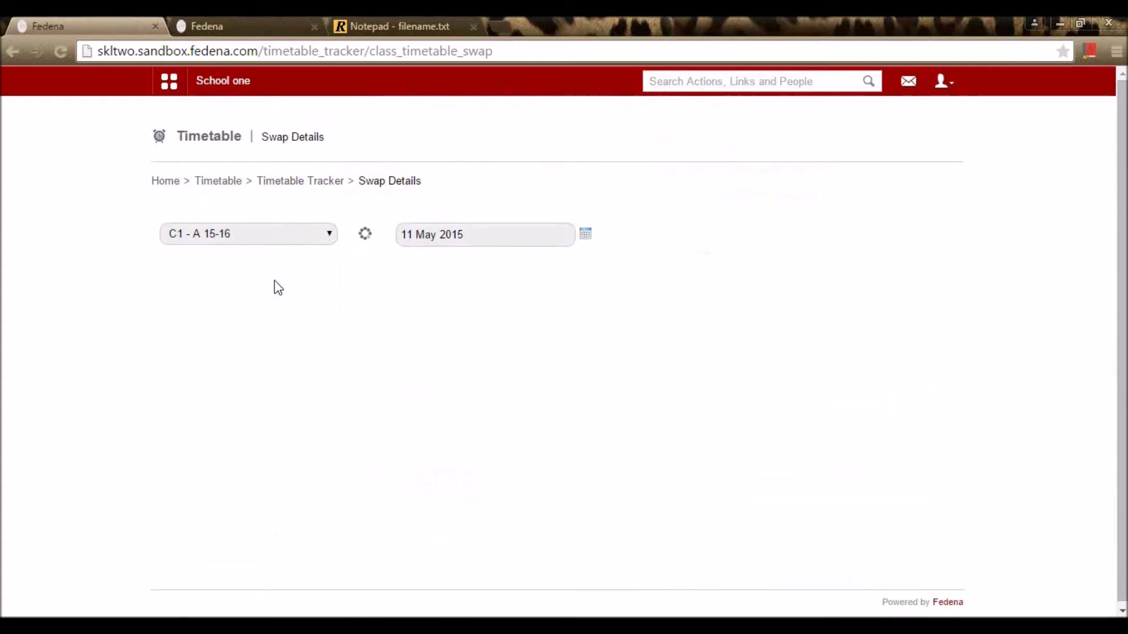
{"action": "left_click", "coordinate": [290, 239]}
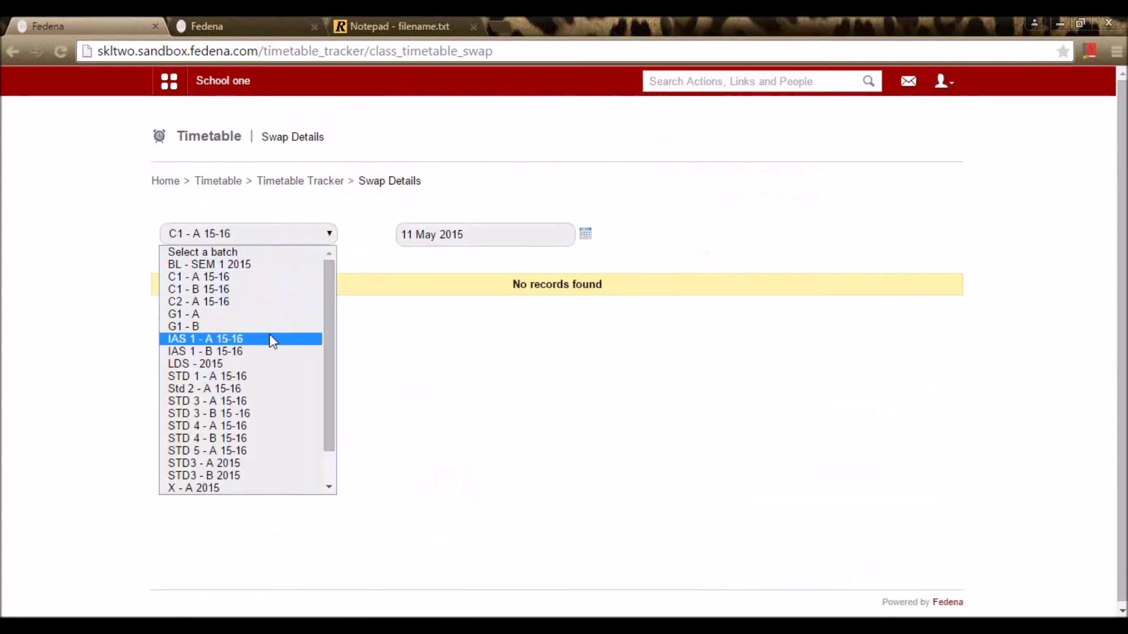
{"action": "left_click", "coordinate": [276, 401]}
Step: Try batch STD 3 - B, then STD 3 - A, with swap date 13 May 2015
{"action": "left_click", "coordinate": [481, 244]}
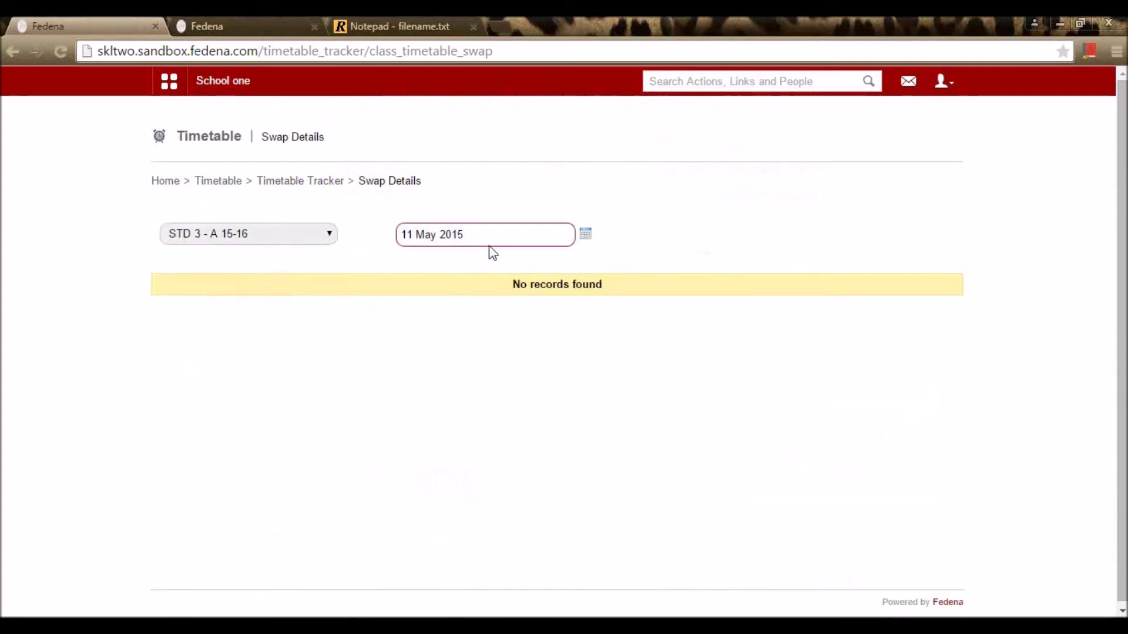
{"action": "left_click", "coordinate": [325, 238]}
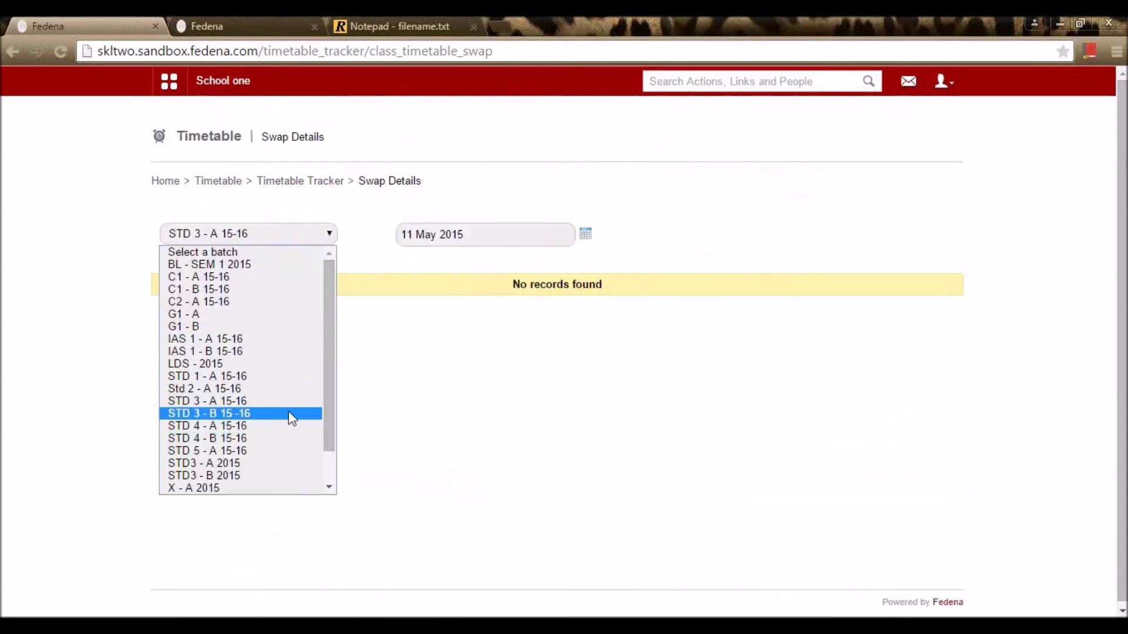
{"action": "left_click", "coordinate": [292, 414]}
{"action": "left_click", "coordinate": [579, 240]}
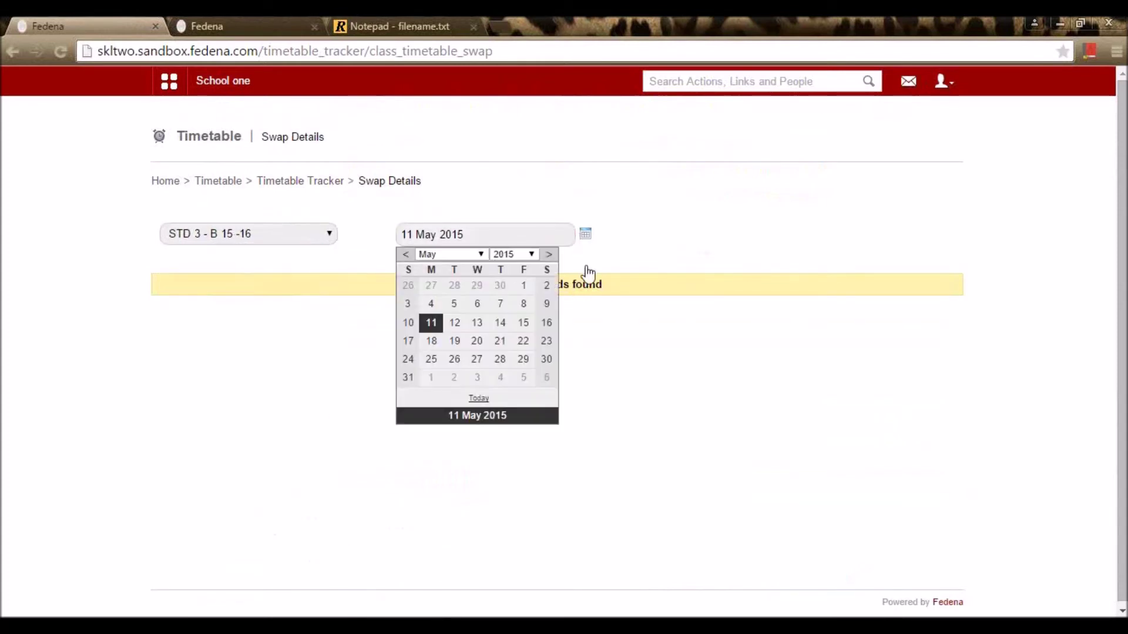
{"action": "left_click", "coordinate": [476, 322]}
{"action": "left_click", "coordinate": [329, 235]}
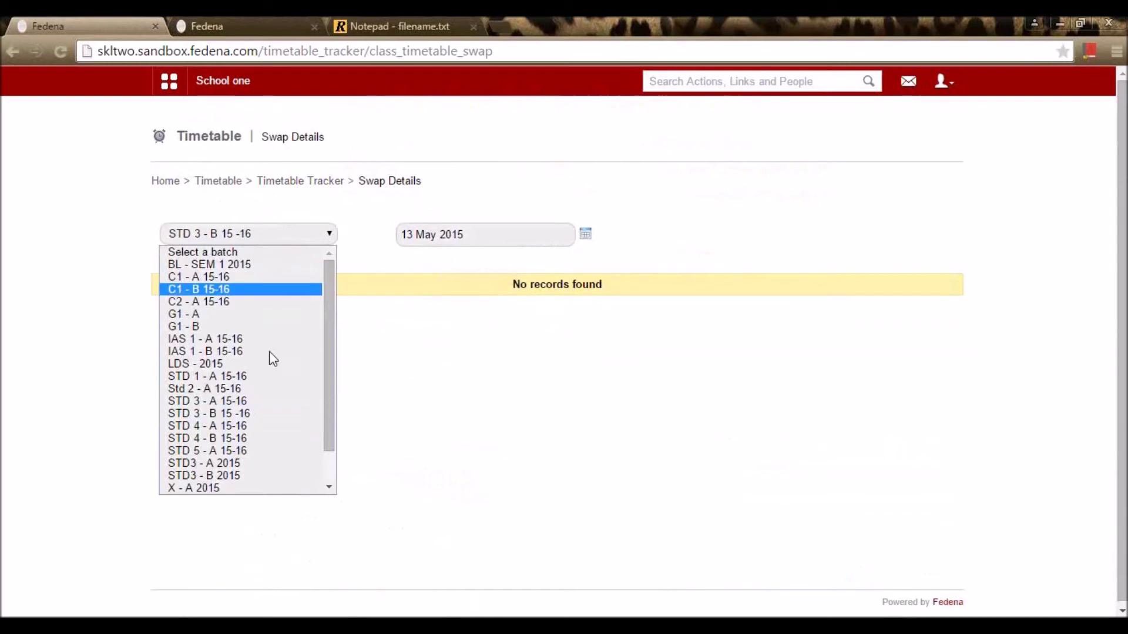
{"action": "left_click", "coordinate": [251, 398]}
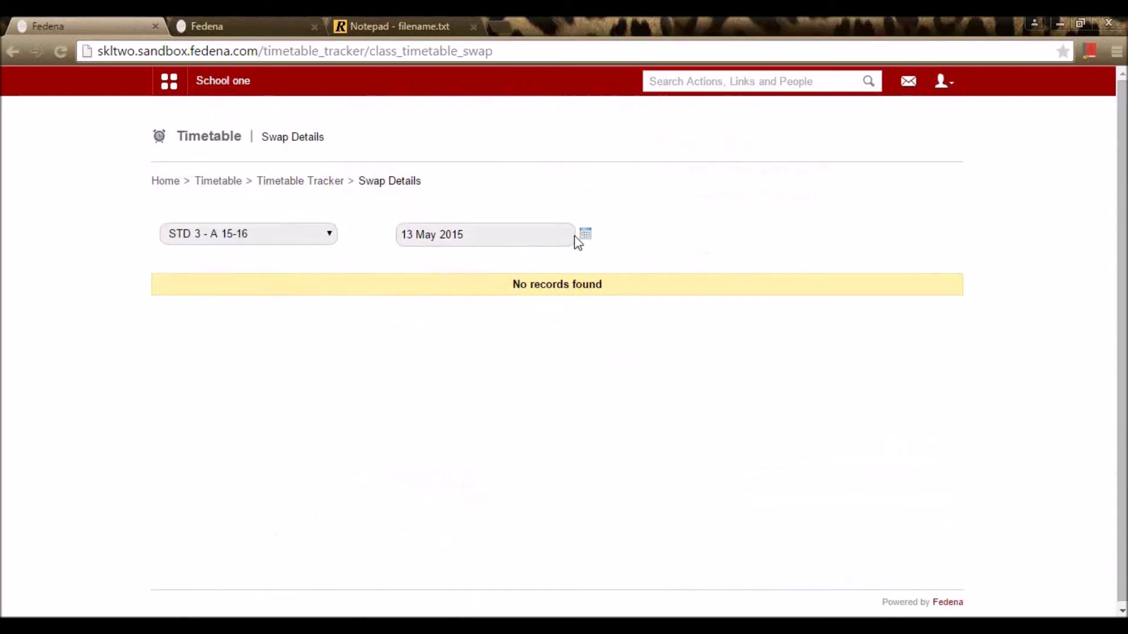
{"action": "left_click", "coordinate": [586, 235]}
{"action": "left_click", "coordinate": [479, 324]}
Step: Check swaps for batch STD3 - A 2015 on 13 May 2015, then return to Timetable home
{"action": "left_click", "coordinate": [584, 238]}
{"action": "left_click", "coordinate": [479, 324]}
{"action": "left_click", "coordinate": [585, 236]}
{"action": "left_click", "coordinate": [498, 324]}
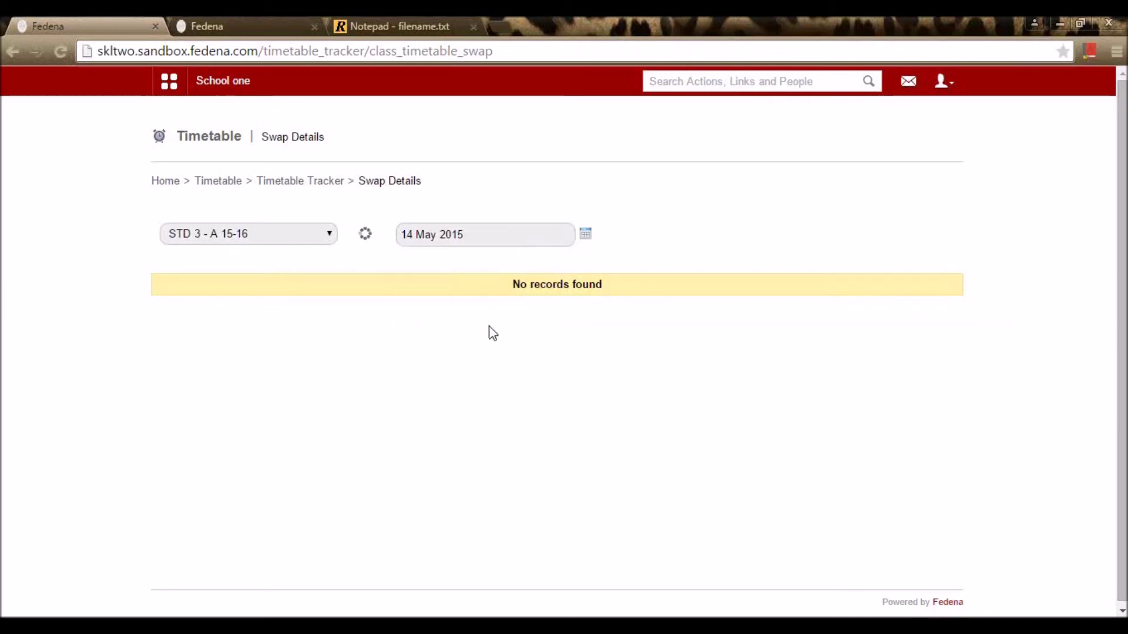
{"action": "left_click", "coordinate": [278, 235]}
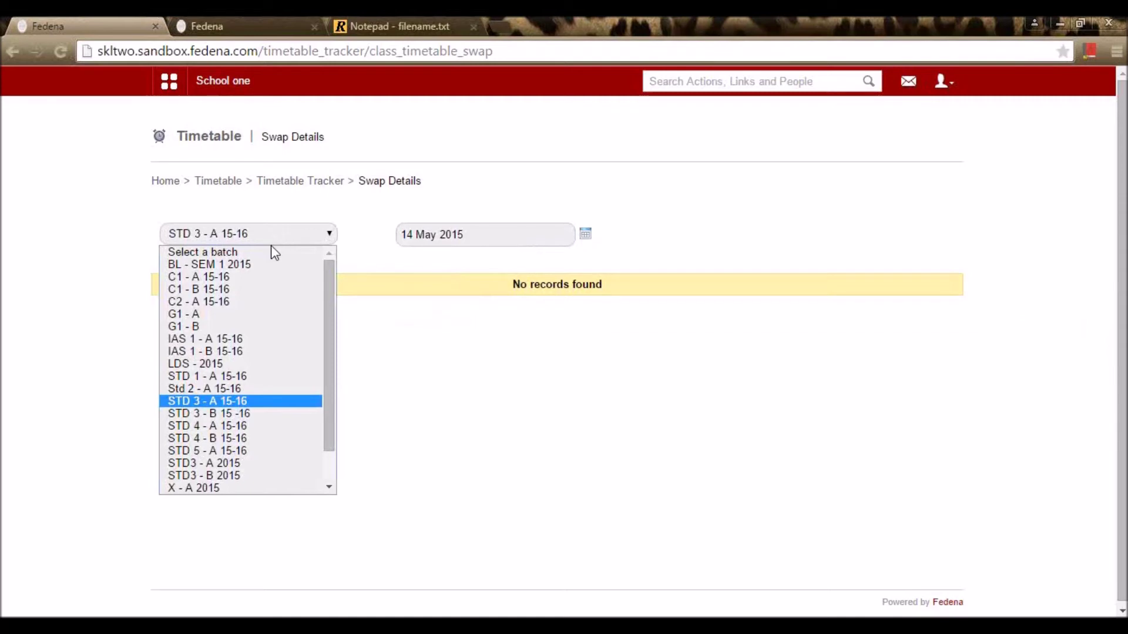
{"action": "left_click", "coordinate": [229, 463]}
{"action": "left_click", "coordinate": [586, 236]}
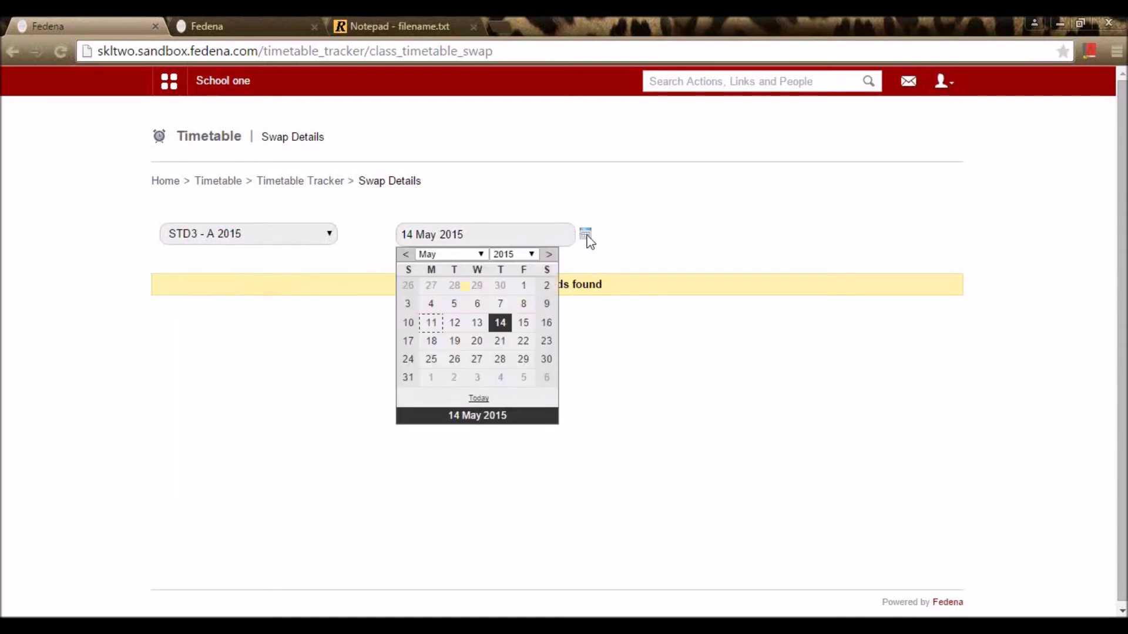
{"action": "left_click", "coordinate": [476, 323]}
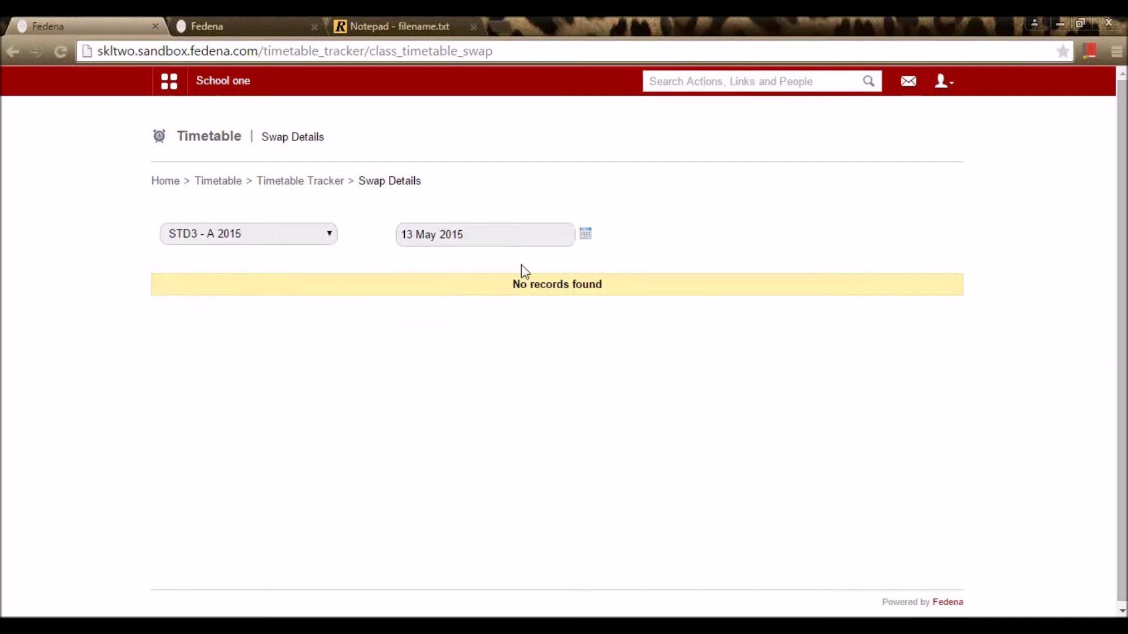
{"action": "left_click", "coordinate": [332, 186]}
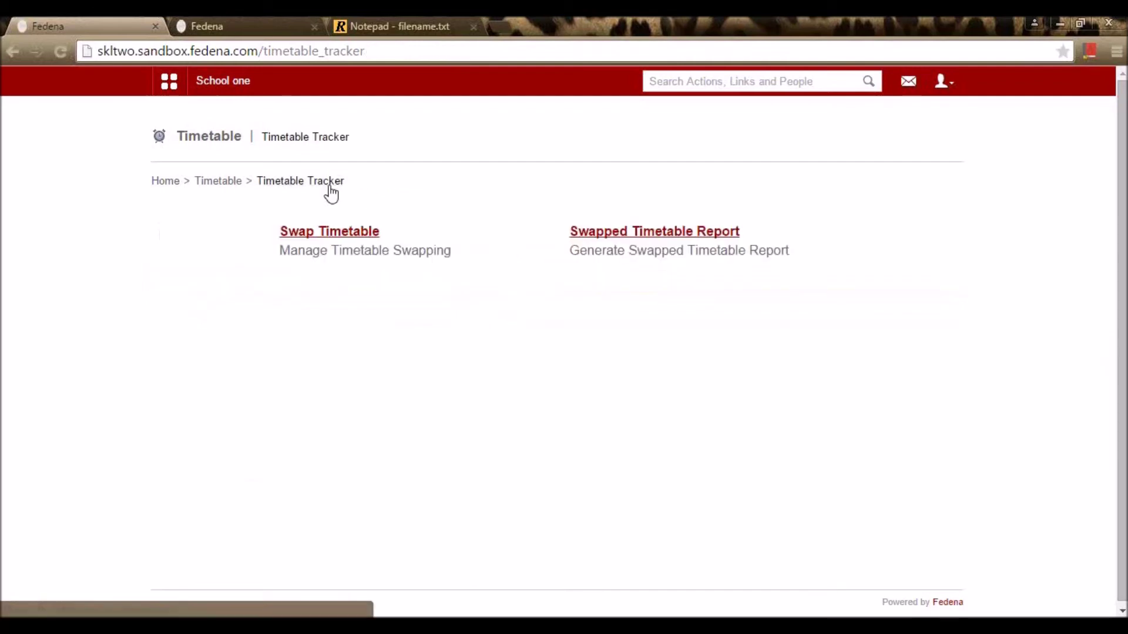
{"action": "left_click", "coordinate": [227, 183]}
Step: Open Class Room Allocation's buildings list showing West tower, Block B and Block A
{"action": "scroll", "coordinate": [687, 404], "scroll_direction": "down", "scroll_amount": 3}
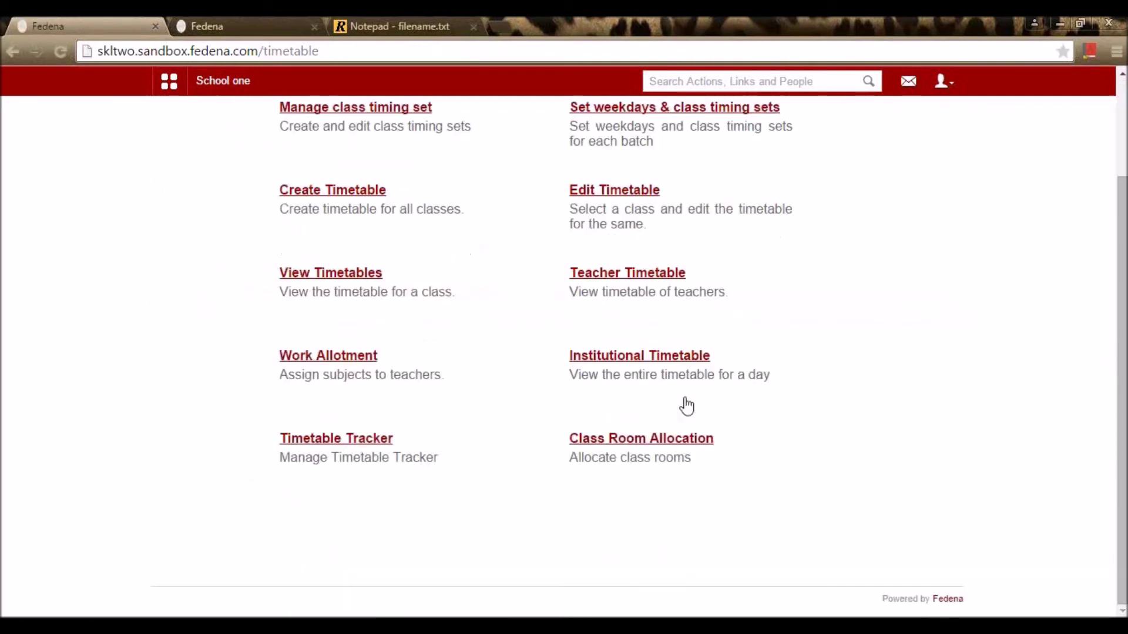
{"action": "left_click", "coordinate": [698, 440]}
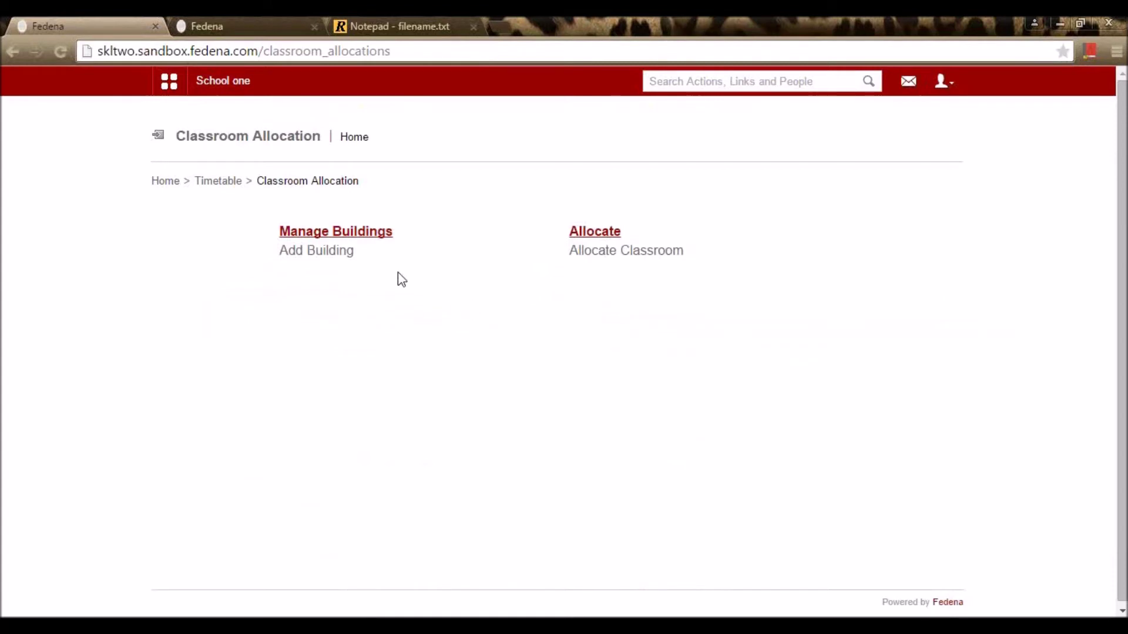
{"action": "left_click", "coordinate": [389, 238]}
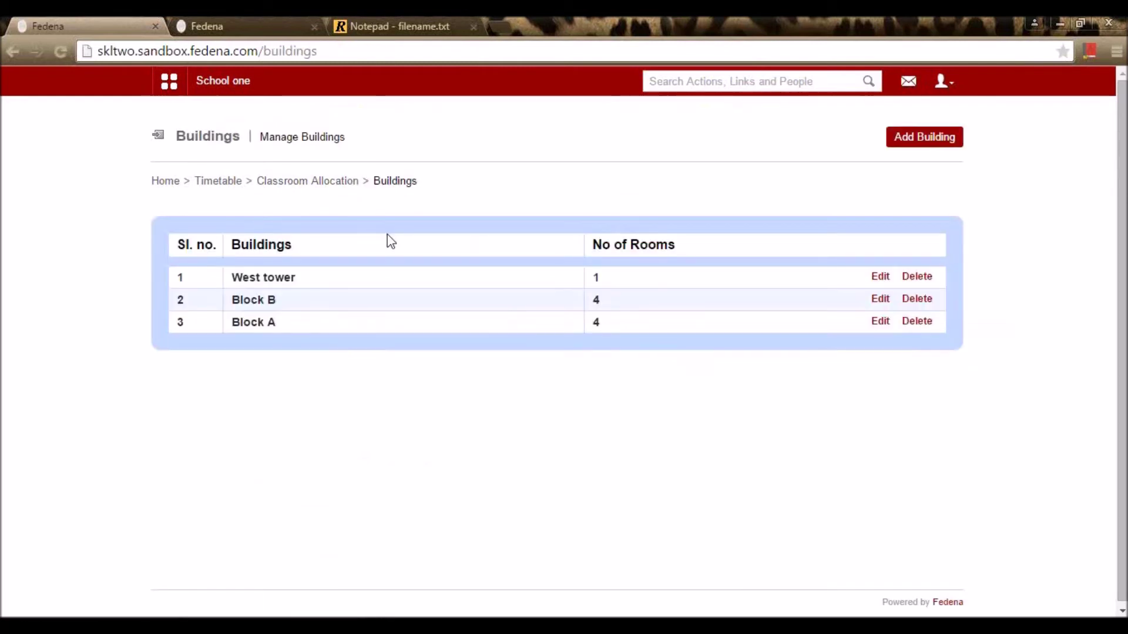
{"action": "key", "text": "alt+Left"}
{"action": "left_click", "coordinate": [390, 240]}
{"action": "left_click", "coordinate": [924, 141]}
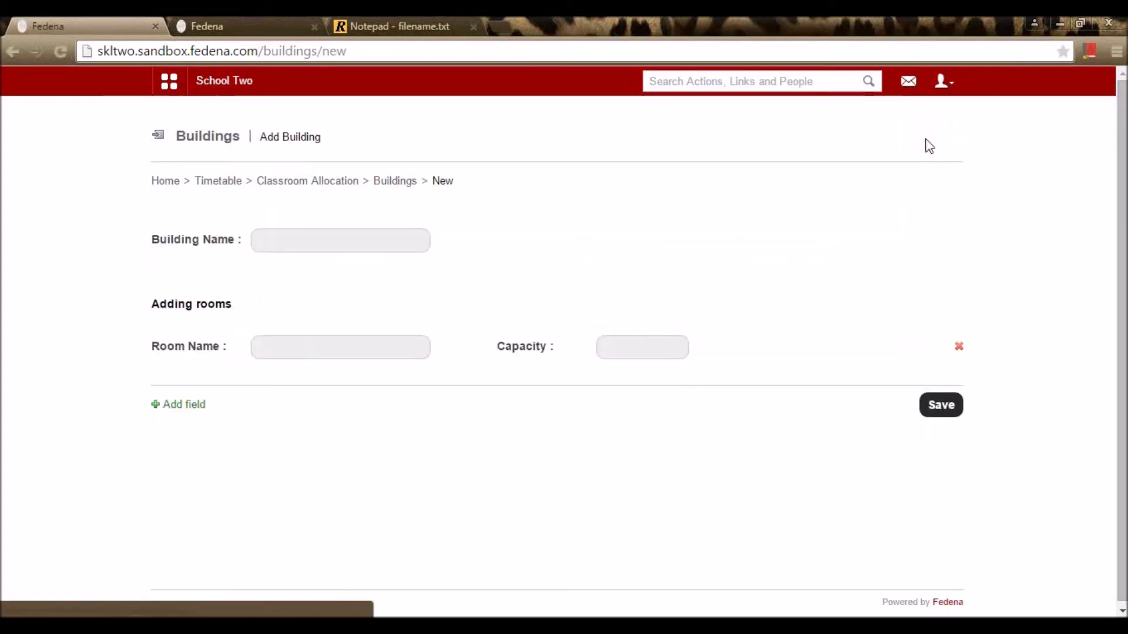
{"action": "left_click", "coordinate": [384, 234]}
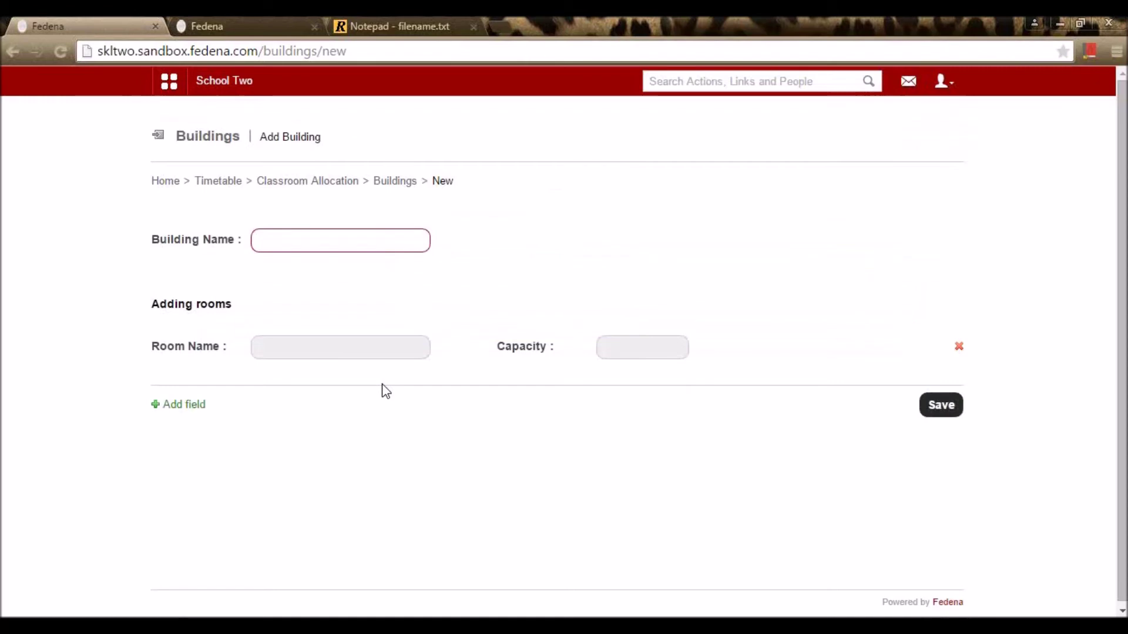
{"action": "left_click", "coordinate": [329, 355]}
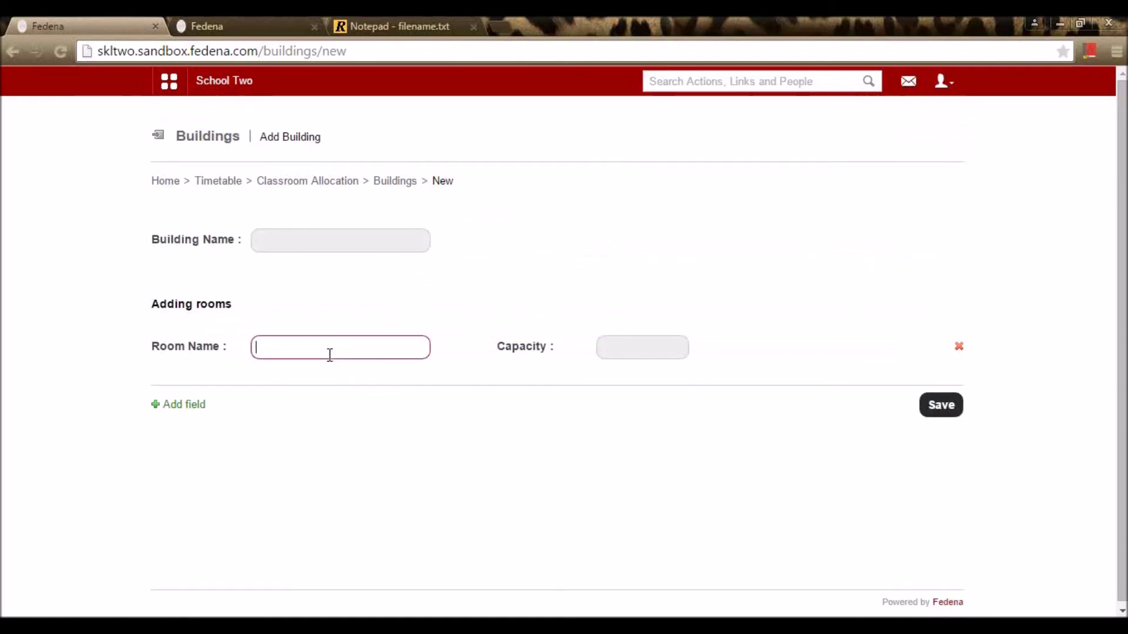
{"action": "left_click", "coordinate": [662, 350]}
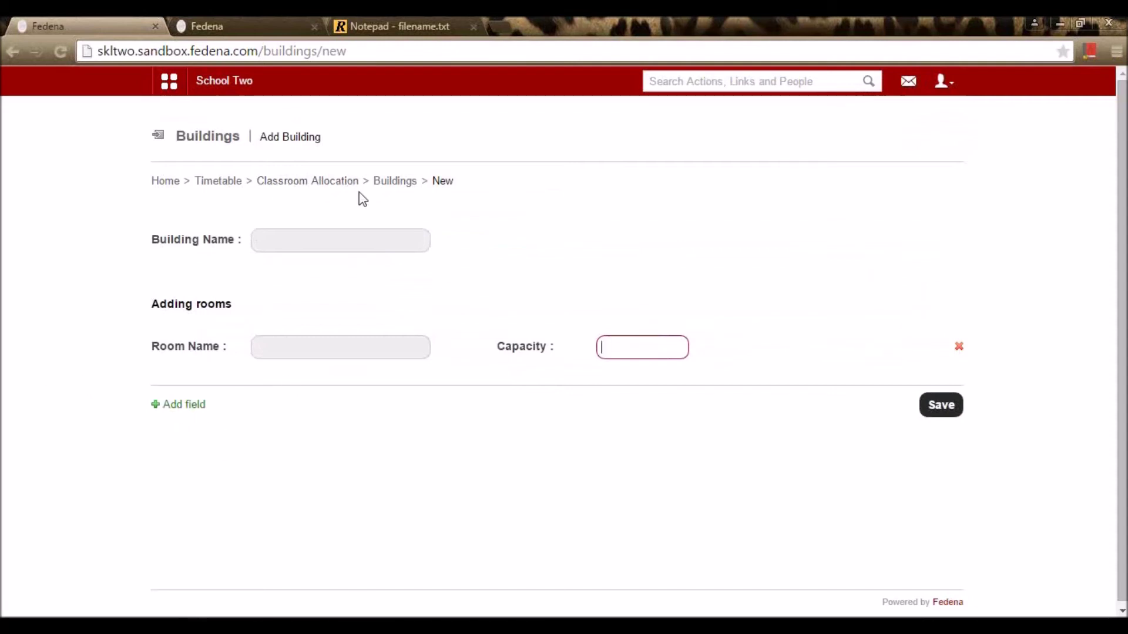
{"action": "left_click", "coordinate": [395, 181]}
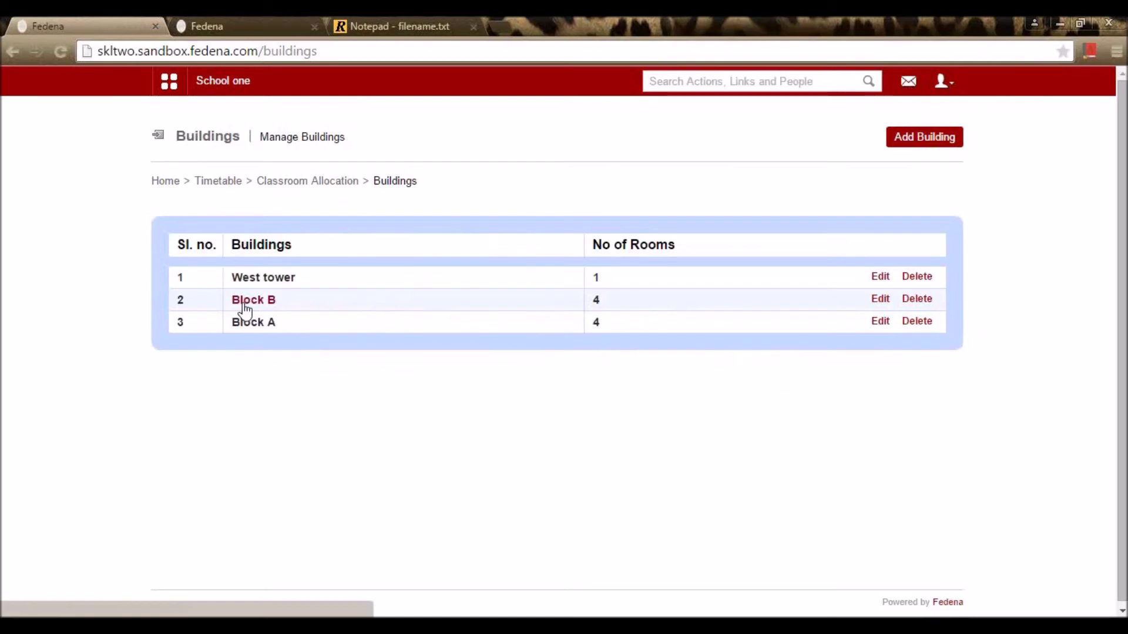
Step: Start a date-specific classroom allocation and load the May 2015 timetable
{"action": "left_click", "coordinate": [281, 181]}
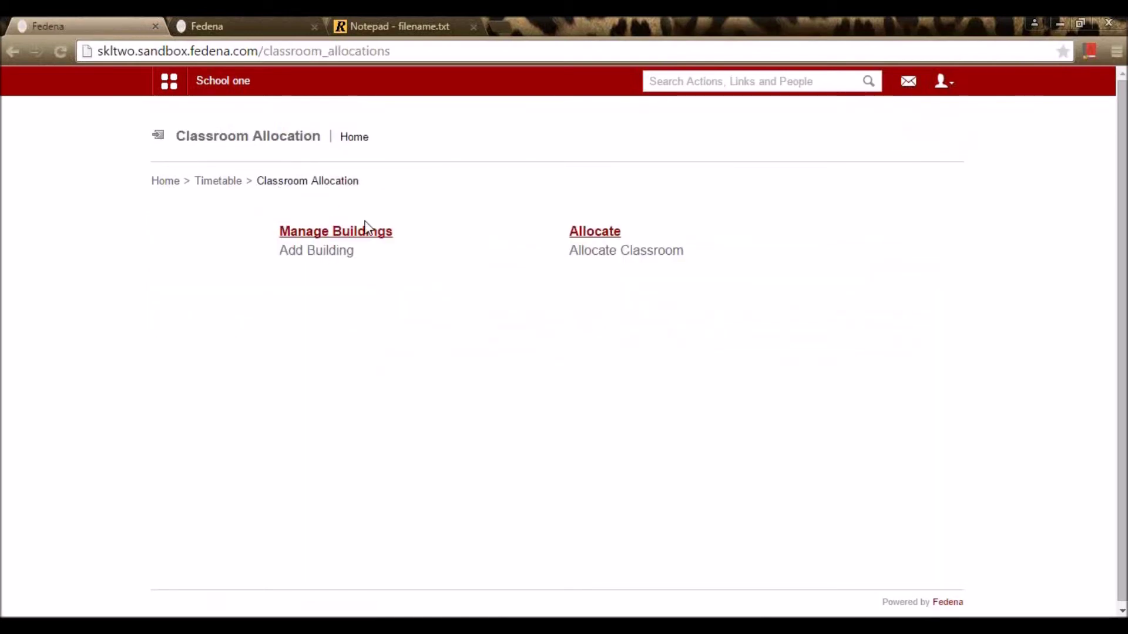
{"action": "left_click", "coordinate": [593, 235]}
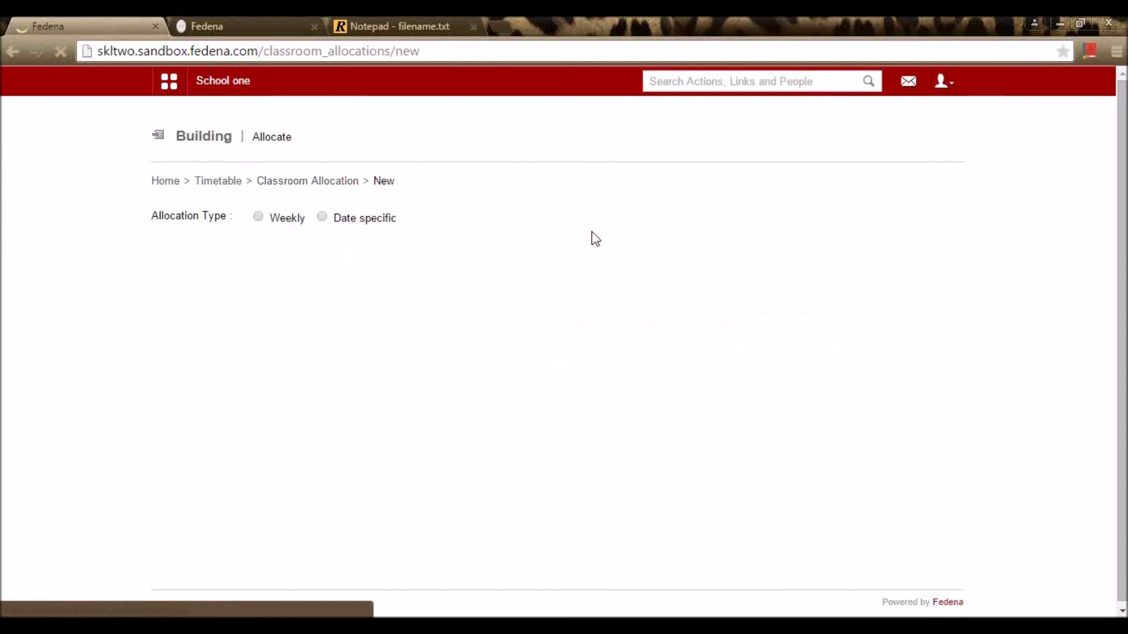
{"action": "left_click", "coordinate": [258, 218]}
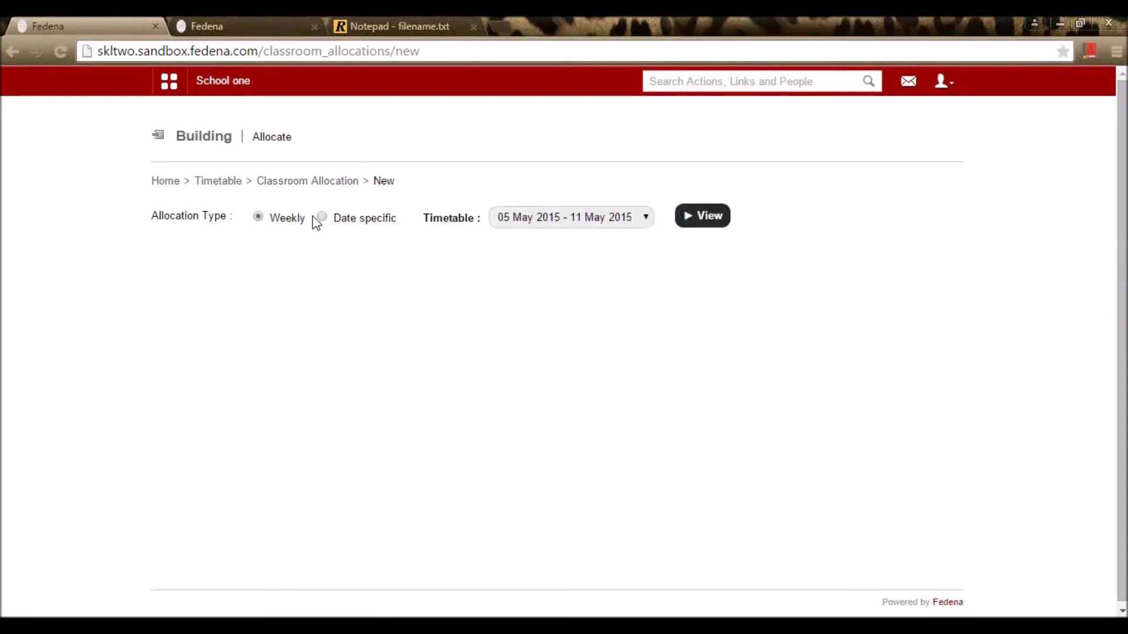
{"action": "left_click", "coordinate": [323, 218]}
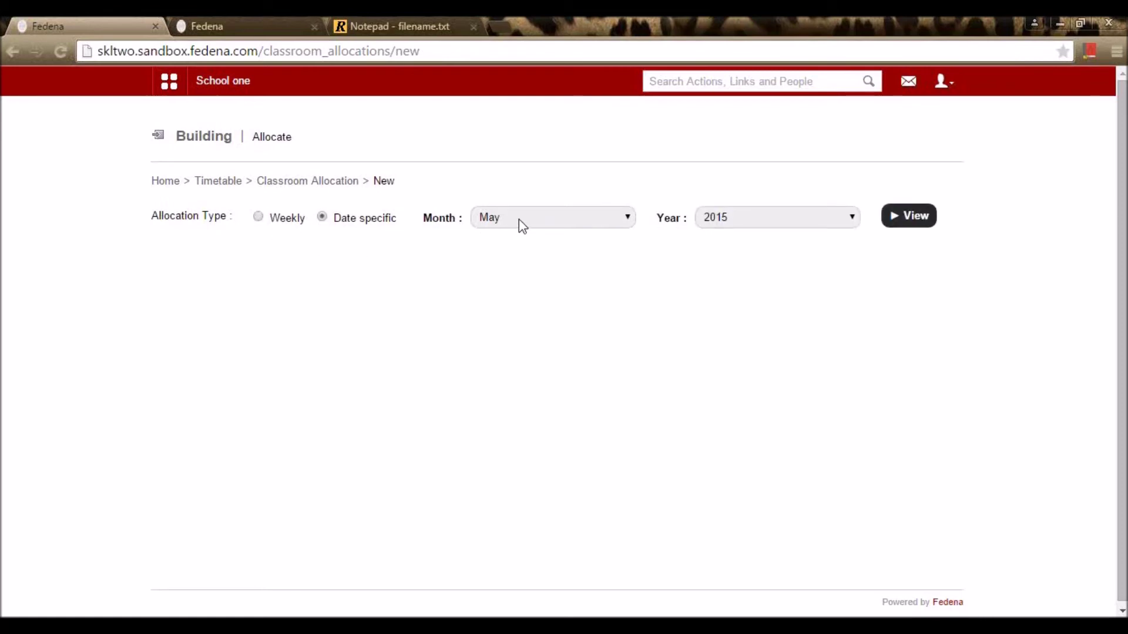
{"action": "left_click", "coordinate": [921, 226]}
{"action": "scroll", "coordinate": [833, 297], "scroll_direction": "down", "scroll_amount": 3}
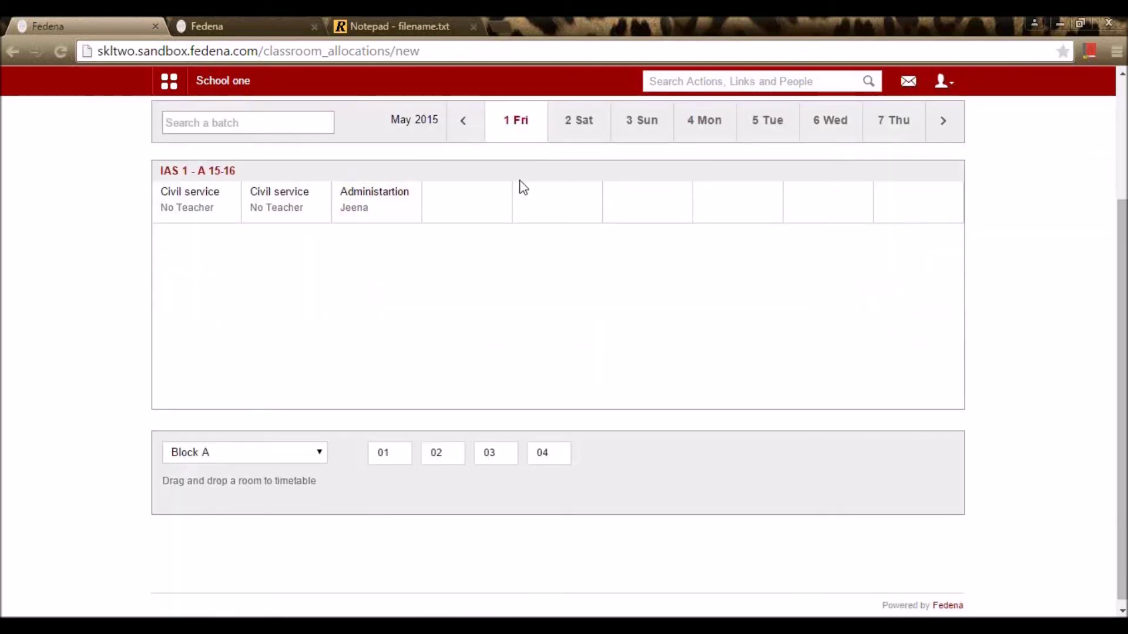
Step: Allocate room 01 to the Civil service period and room 02 to Administartion
{"action": "left_click_drag", "start_coordinate": [383, 456], "coordinate": [285, 209]}
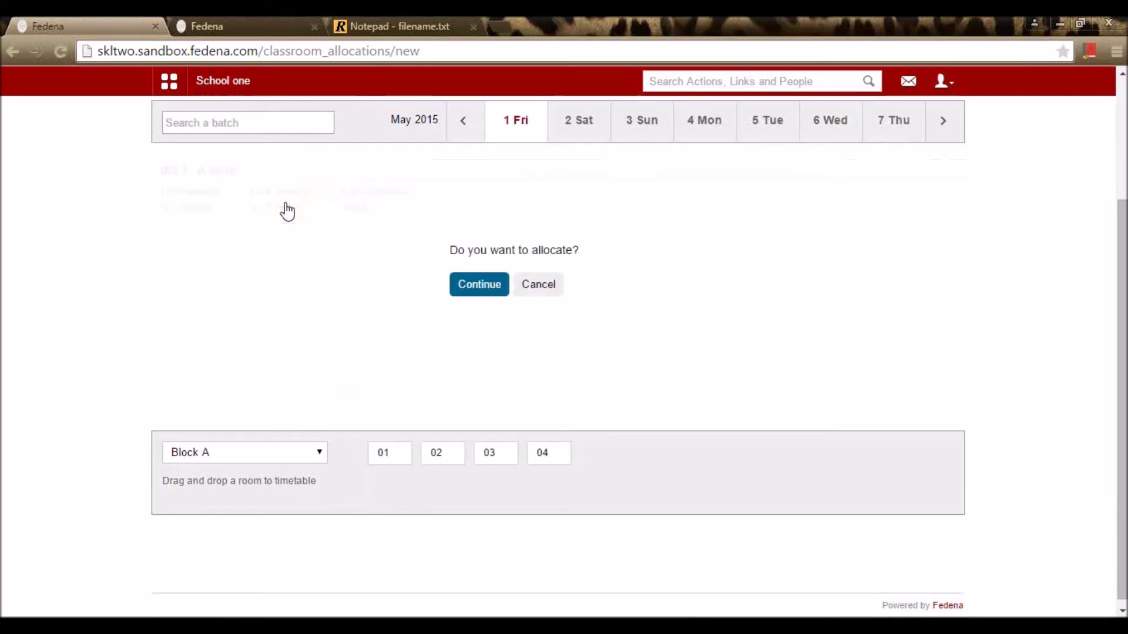
{"action": "left_click", "coordinate": [494, 293]}
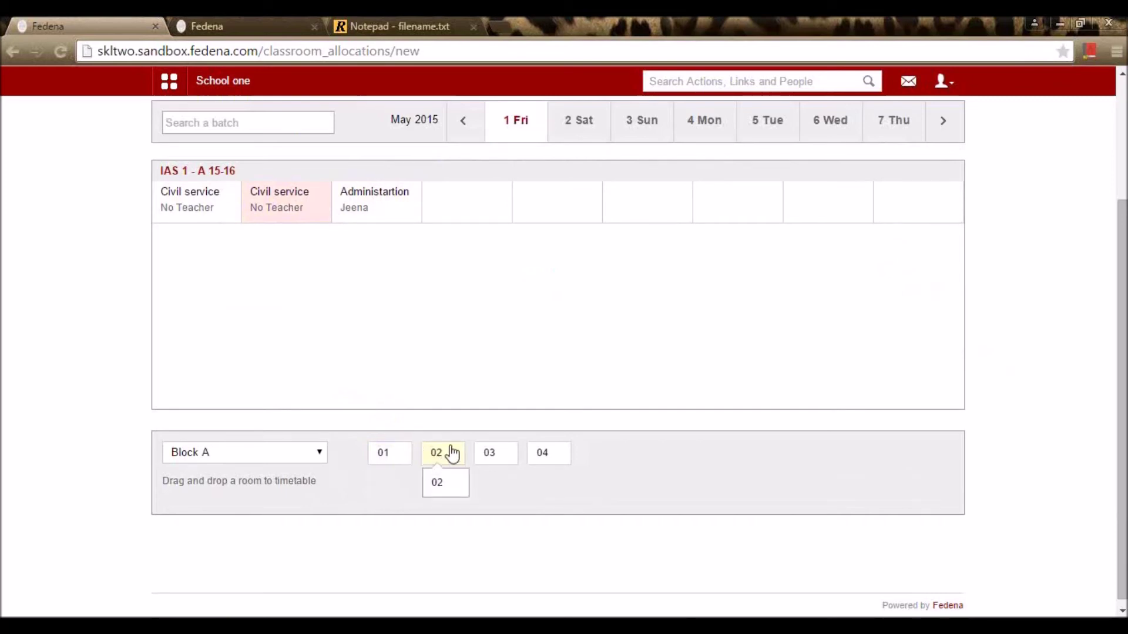
{"action": "left_click_drag", "start_coordinate": [453, 456], "coordinate": [387, 196]}
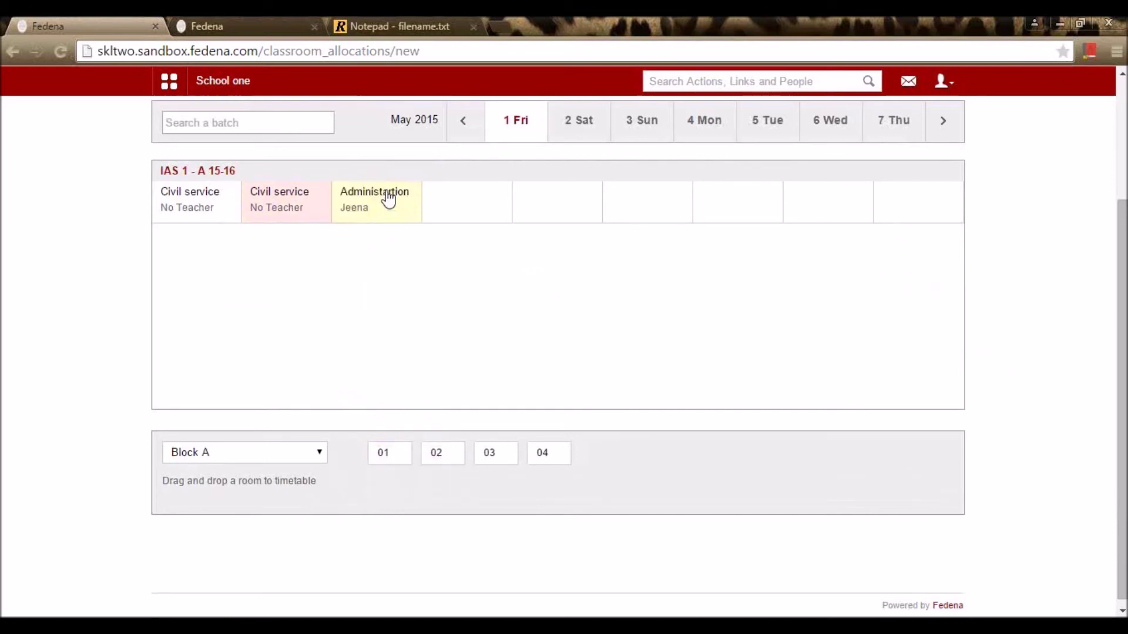
{"action": "left_click", "coordinate": [501, 287]}
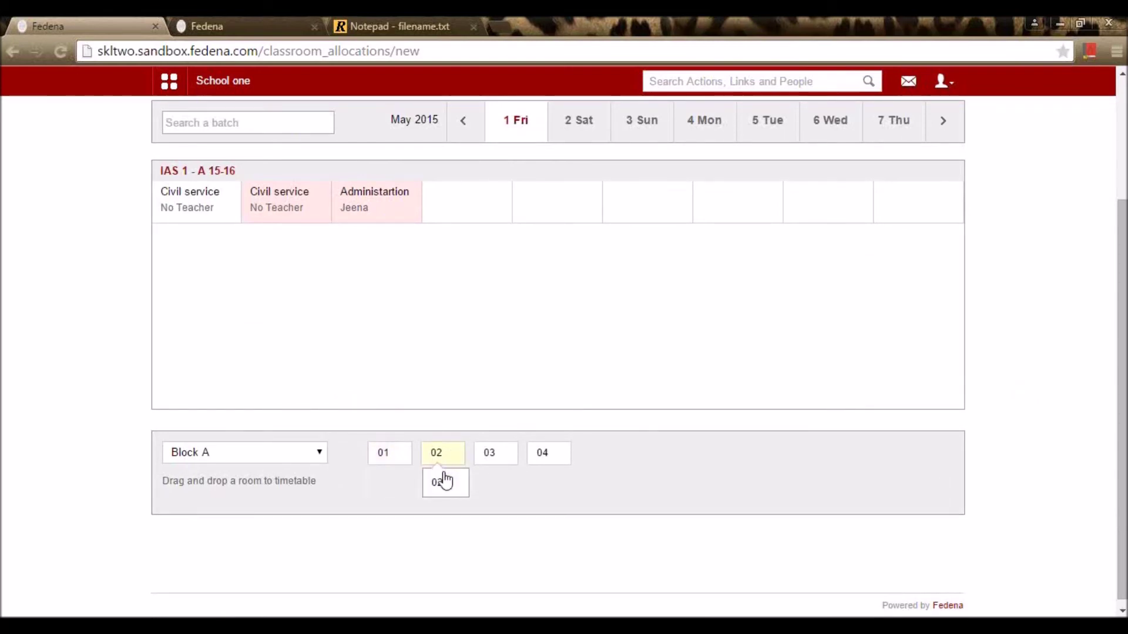
{"action": "scroll", "coordinate": [423, 347], "scroll_direction": "up", "scroll_amount": 3}
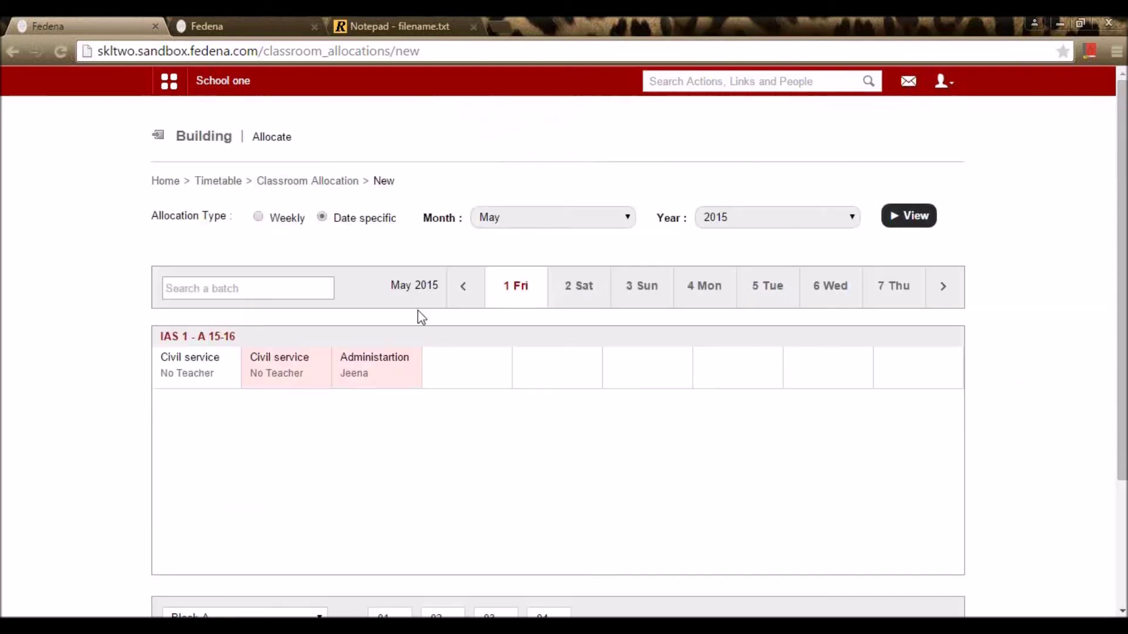
{"action": "left_click", "coordinate": [288, 194]}
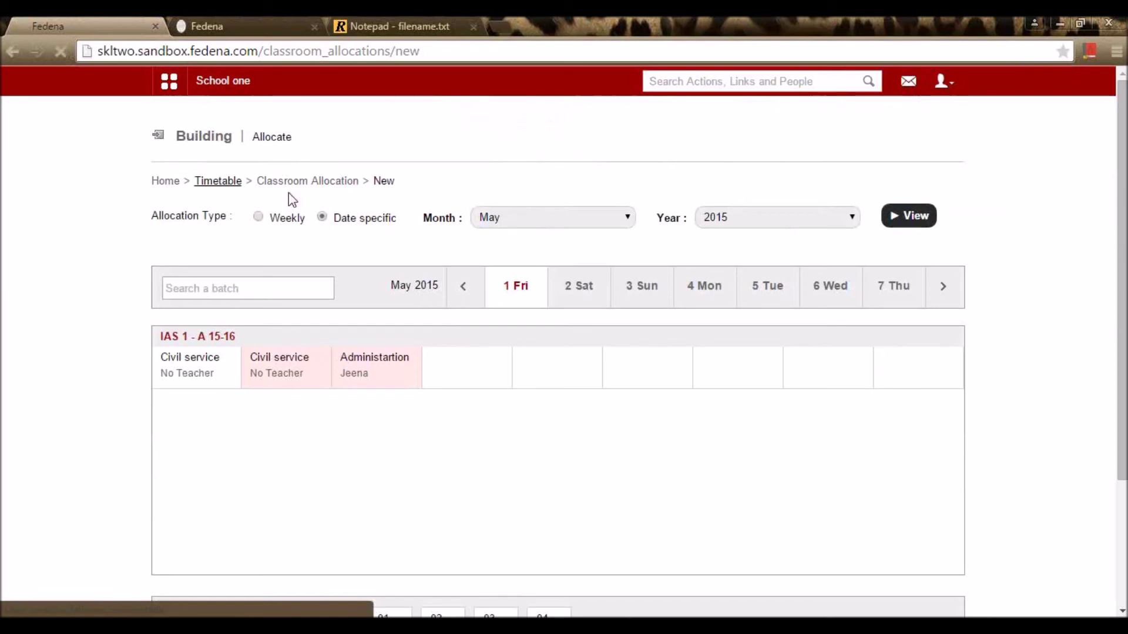
Step: Review the Notepad topic list, marking Attendance next, then show Fedena's Academics modules
{"action": "scroll", "coordinate": [218, 226], "scroll_direction": "down", "scroll_amount": 2}
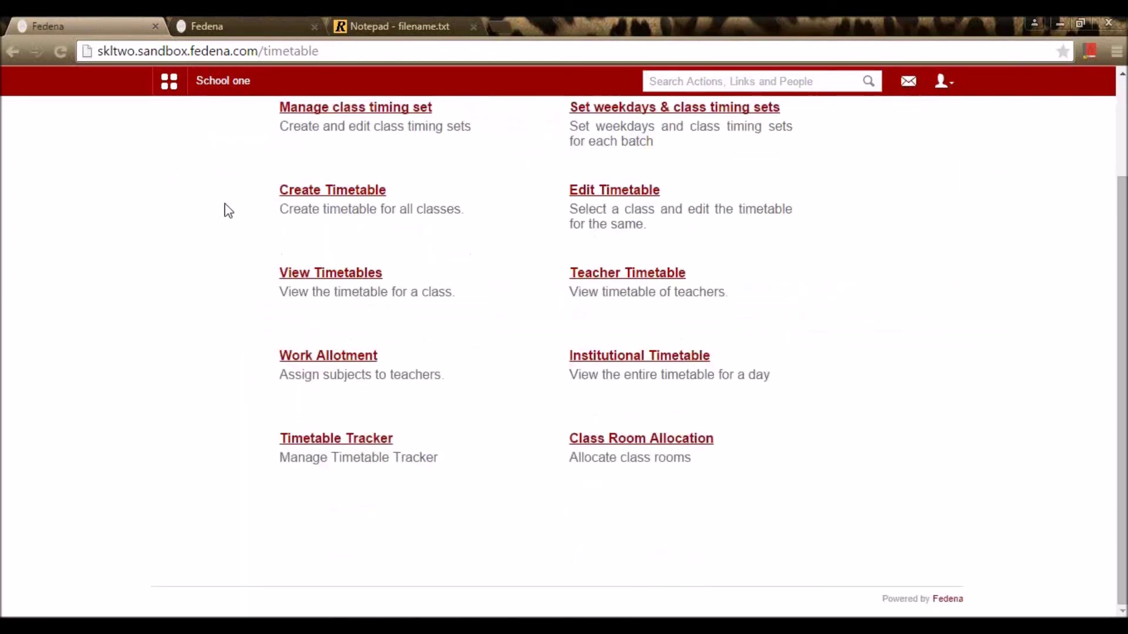
{"action": "scroll", "coordinate": [266, 273], "scroll_direction": "up", "scroll_amount": 2}
{"action": "left_click", "coordinate": [340, 26]}
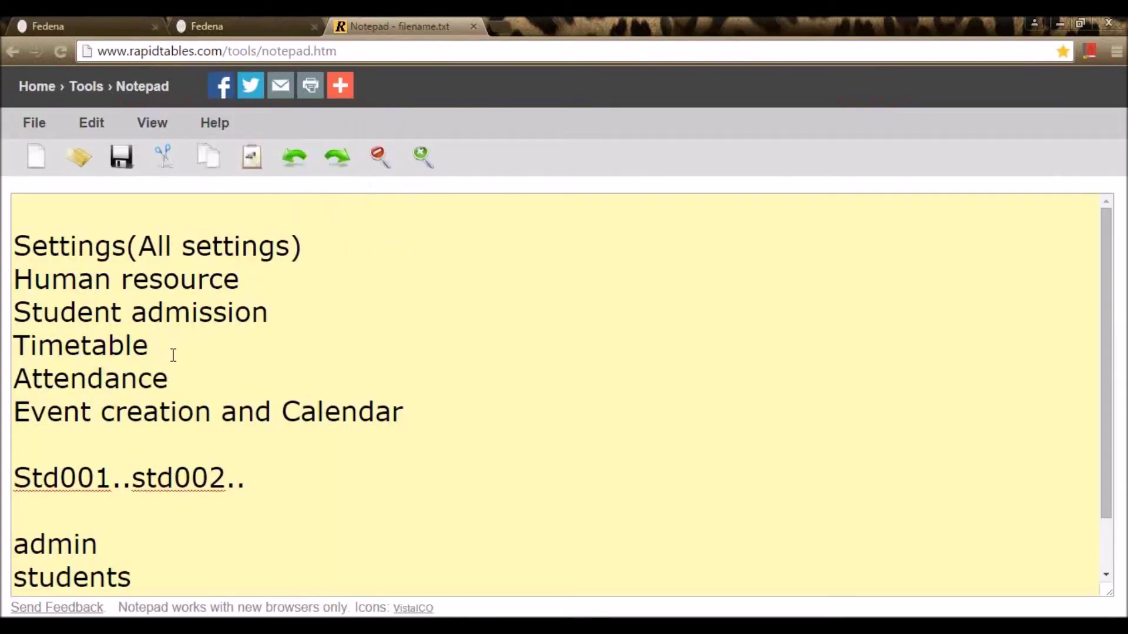
{"action": "left_click", "coordinate": [200, 382]}
{"action": "left_click", "coordinate": [249, 24]}
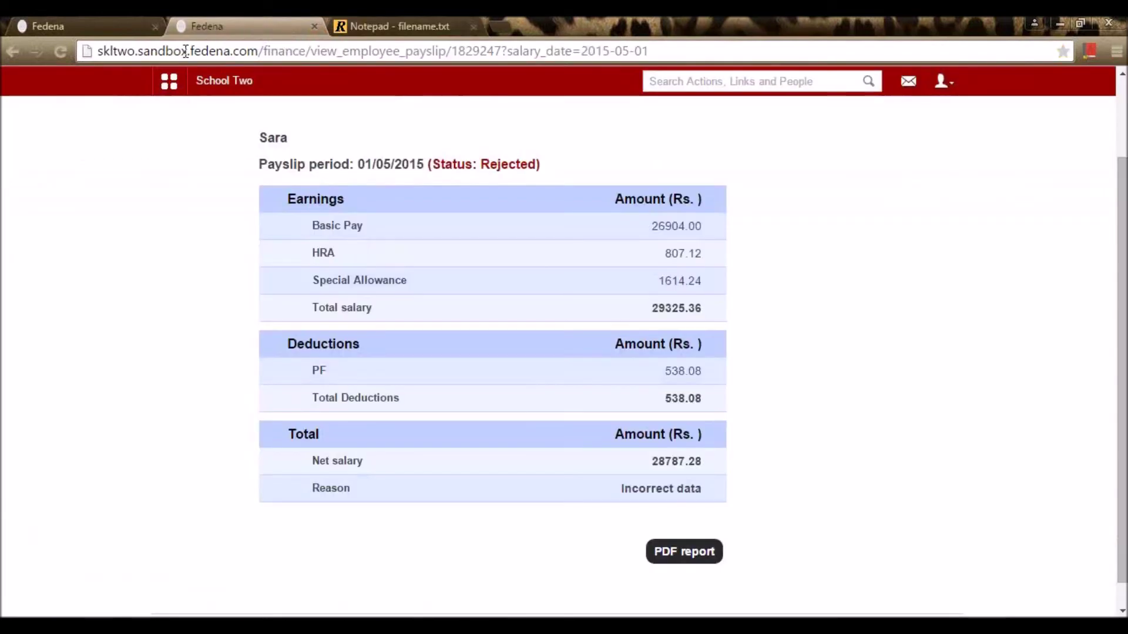
{"action": "left_click", "coordinate": [141, 25]}
{"action": "left_click", "coordinate": [246, 93]}
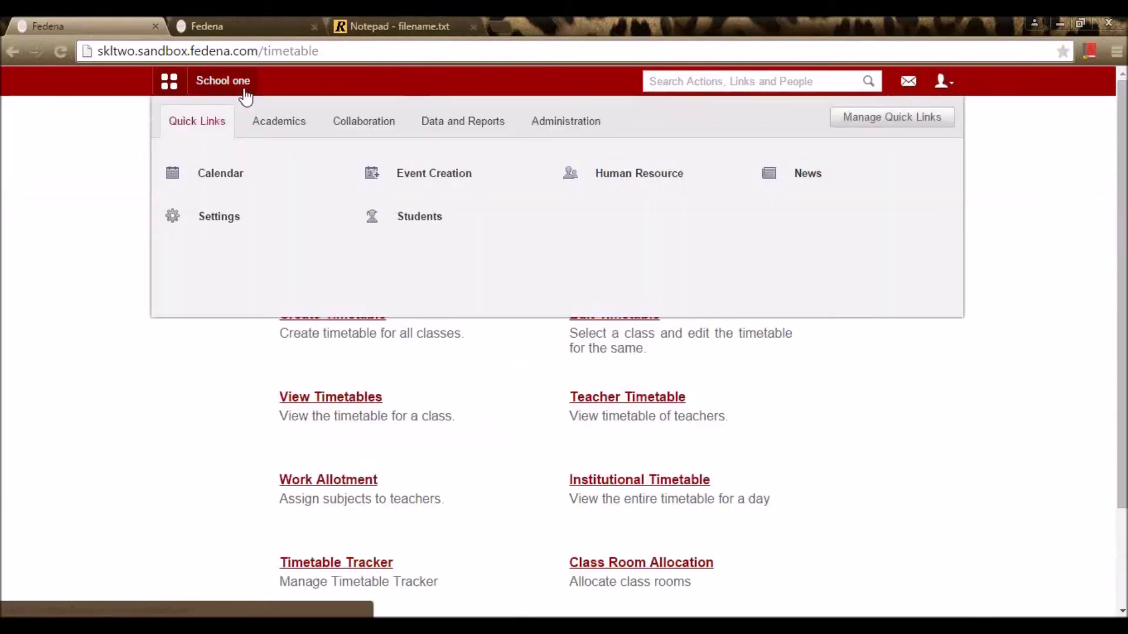
{"action": "left_click", "coordinate": [284, 118]}
Step: In the G1 - A attendance register, record a full-day Sick absence for the first student on Fri 08
{"action": "left_click", "coordinate": [242, 185]}
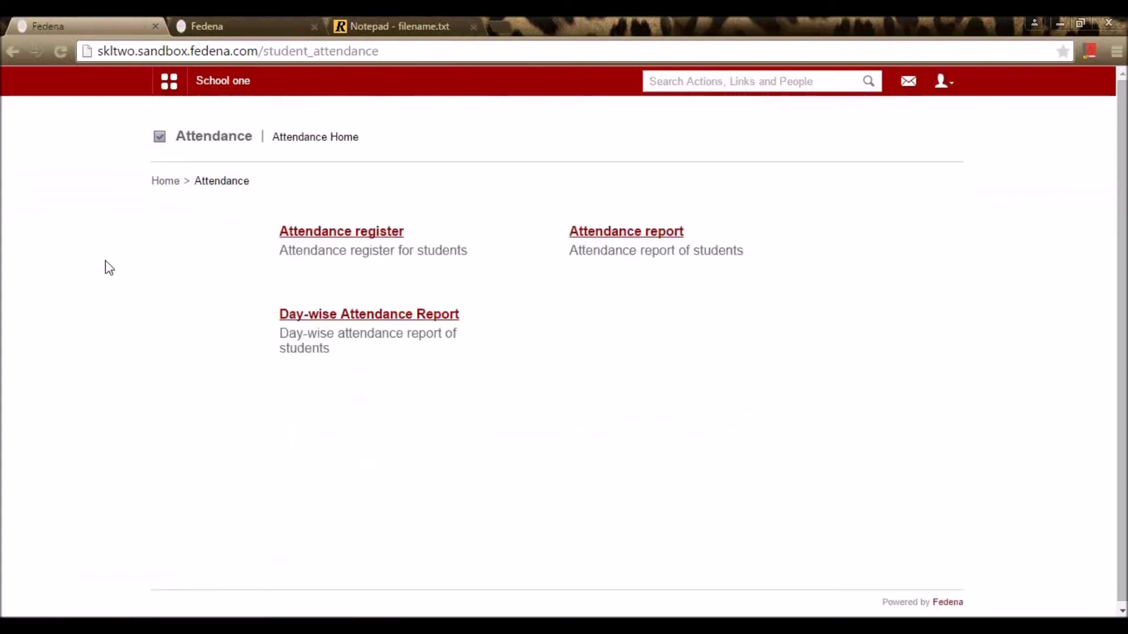
{"action": "left_click", "coordinate": [306, 238]}
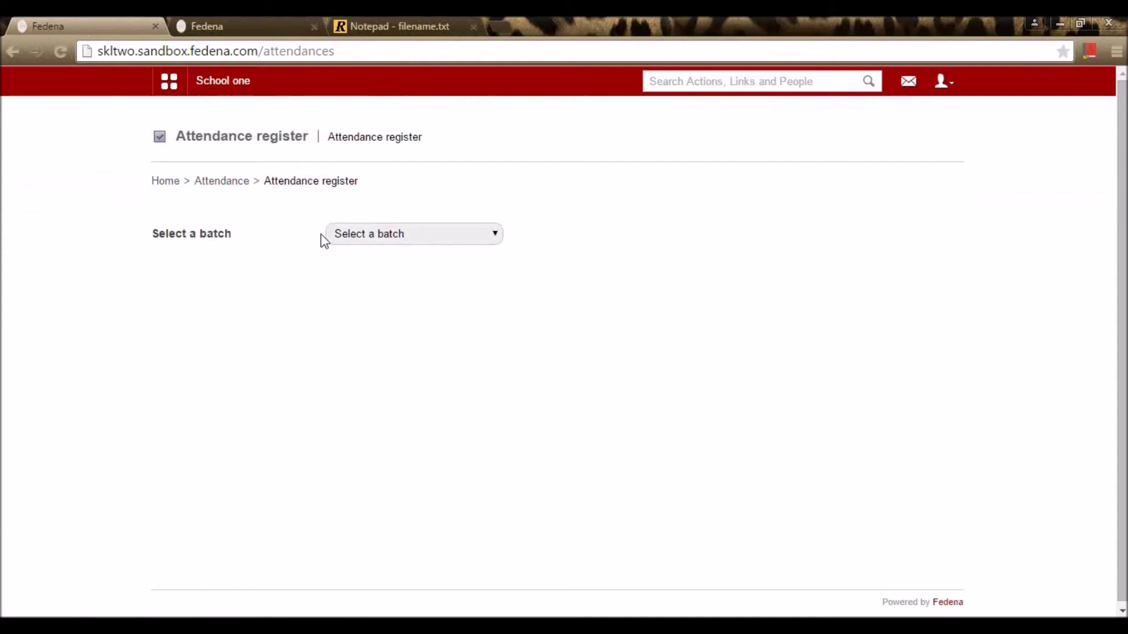
{"action": "left_click", "coordinate": [343, 230]}
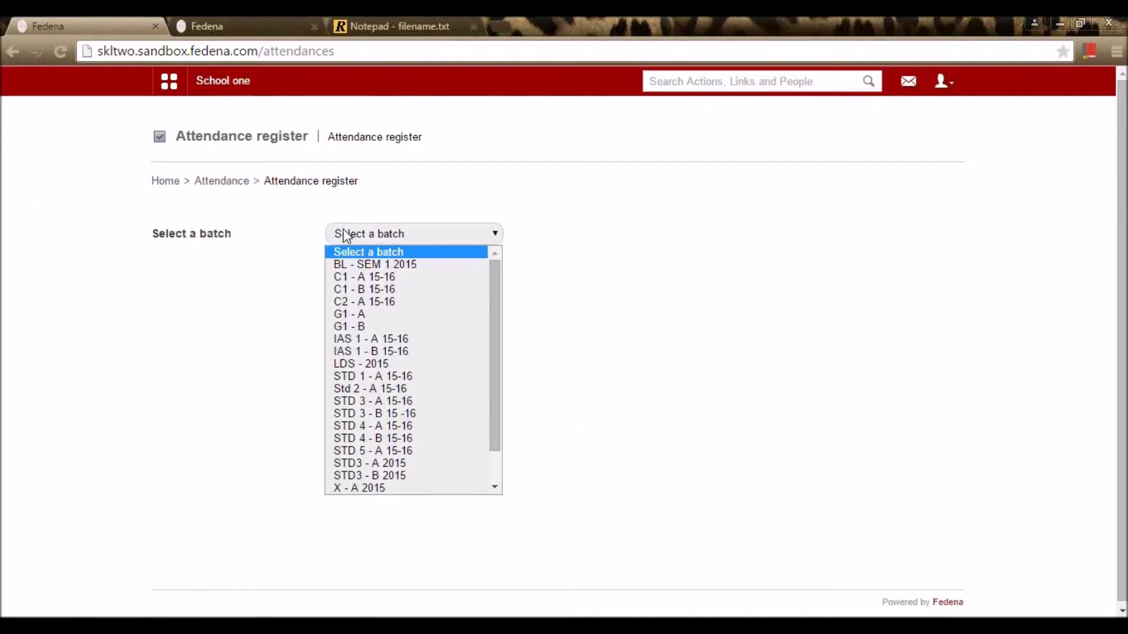
{"action": "left_click", "coordinate": [356, 315]}
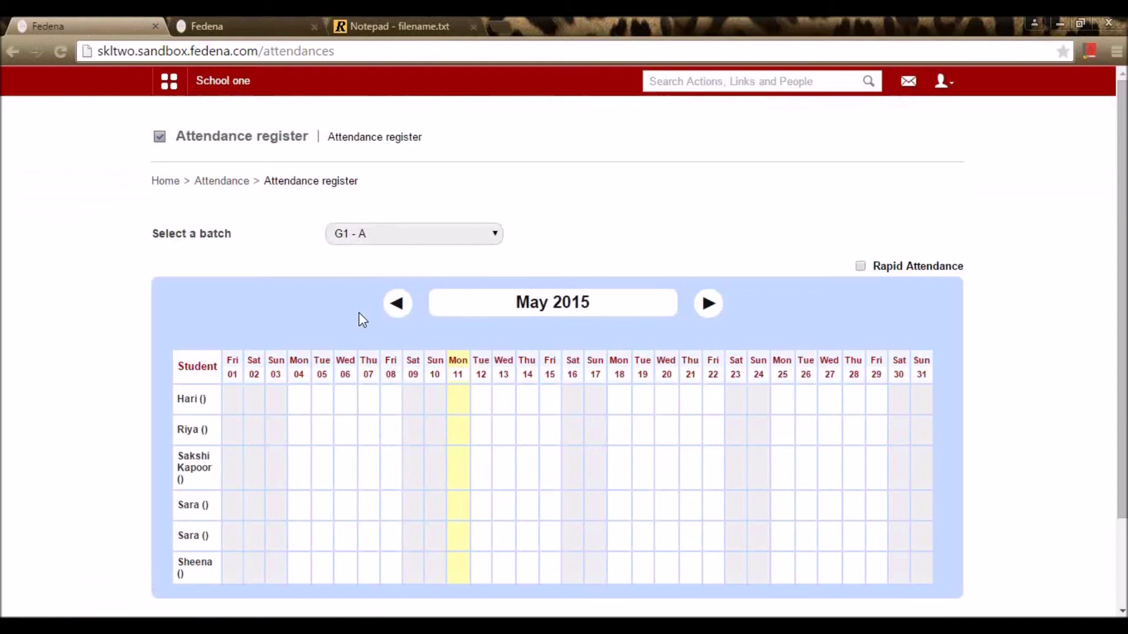
{"action": "scroll", "coordinate": [362, 309], "scroll_direction": "down", "scroll_amount": 2}
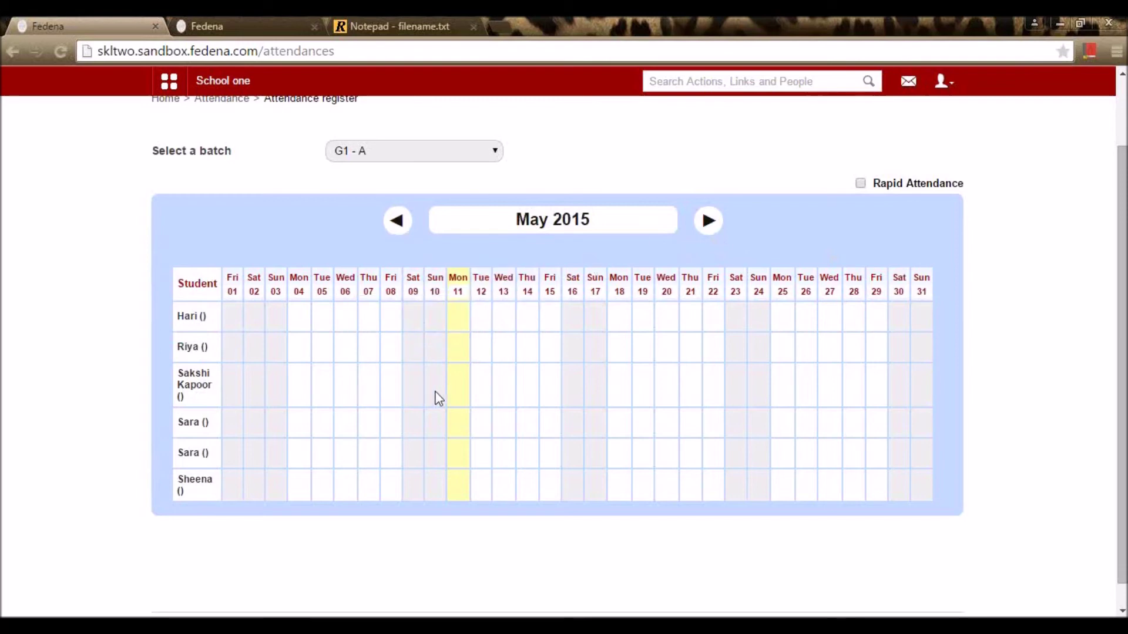
{"action": "left_click", "coordinate": [392, 327]}
{"action": "left_click", "coordinate": [564, 179]}
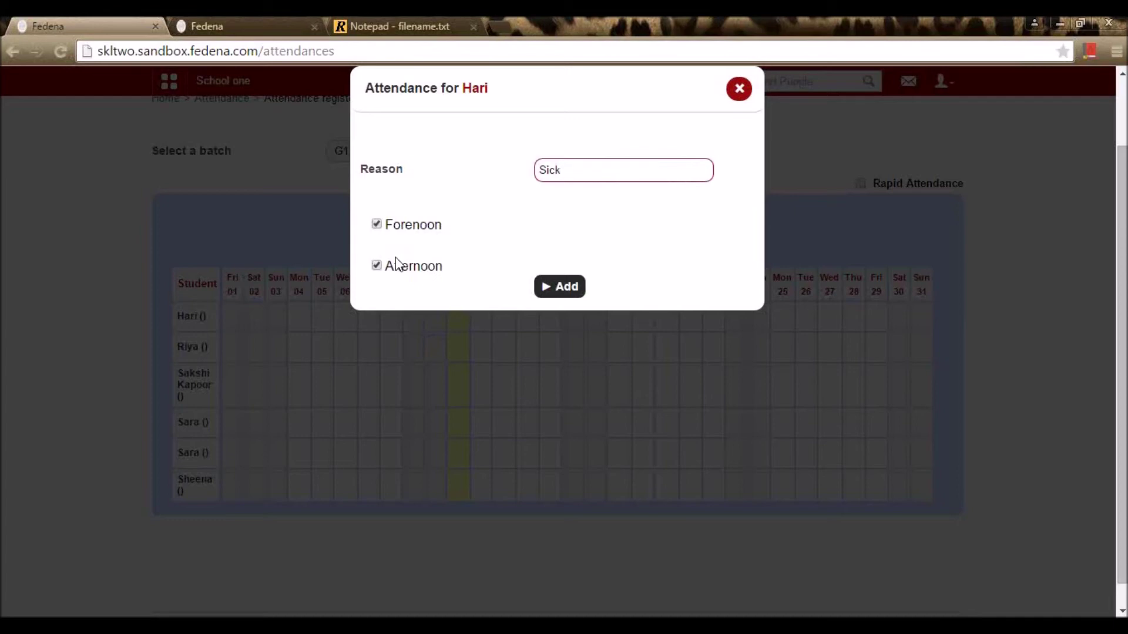
{"action": "left_click", "coordinate": [563, 287]}
{"action": "left_click", "coordinate": [603, 160]}
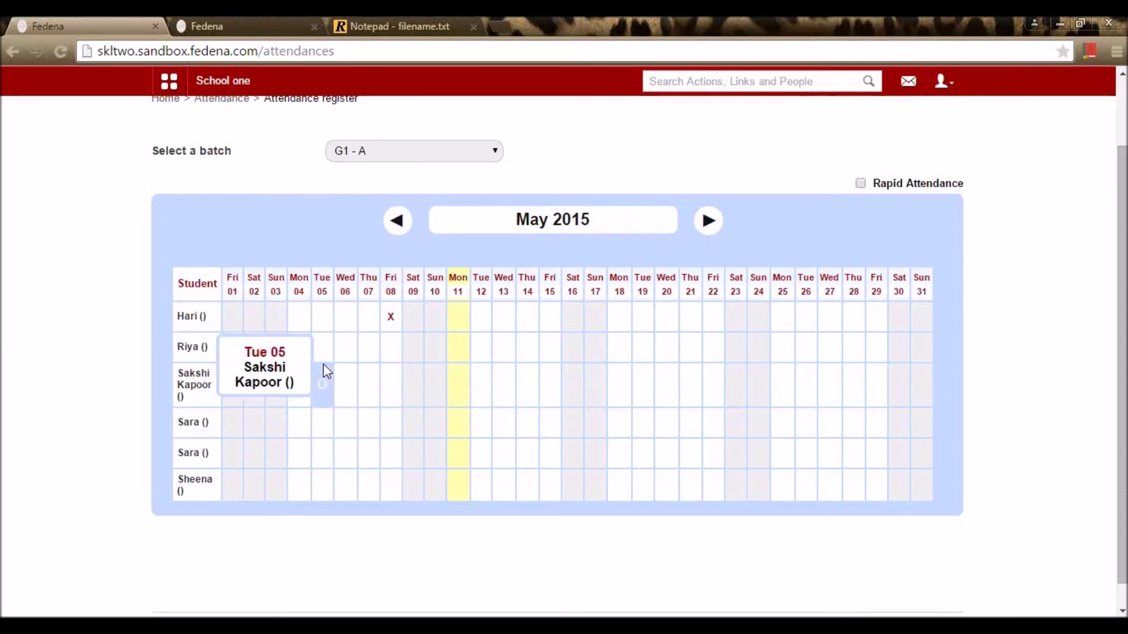
Step: Mark the fourth student absent on Fri 08 and the third and last students on Wed 06
{"action": "left_click", "coordinate": [328, 355]}
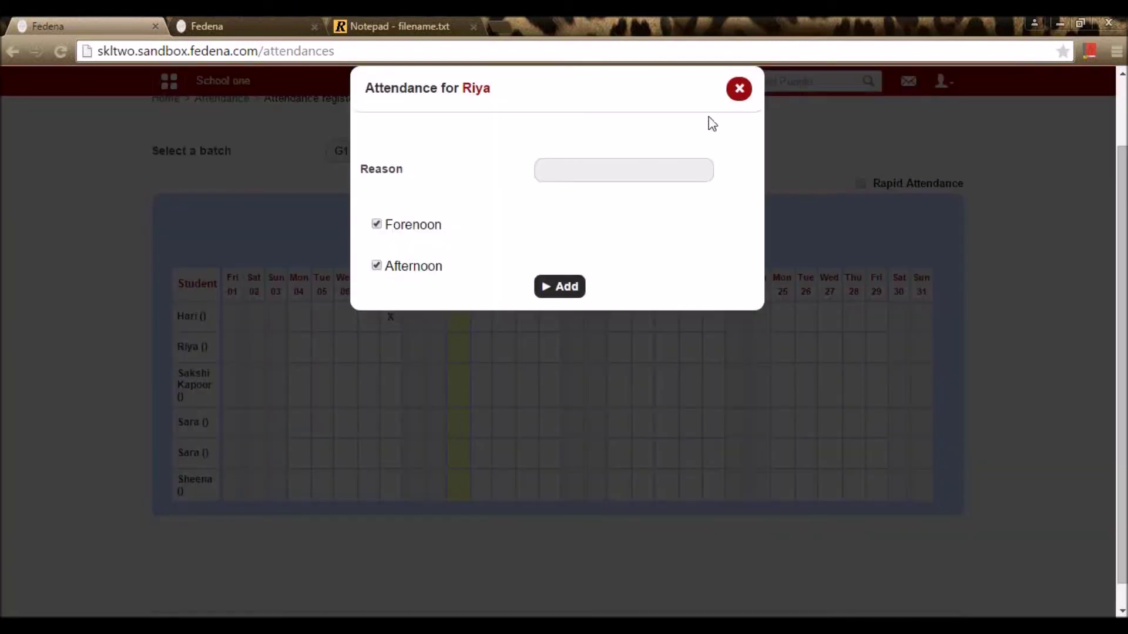
{"action": "left_click", "coordinate": [739, 90]}
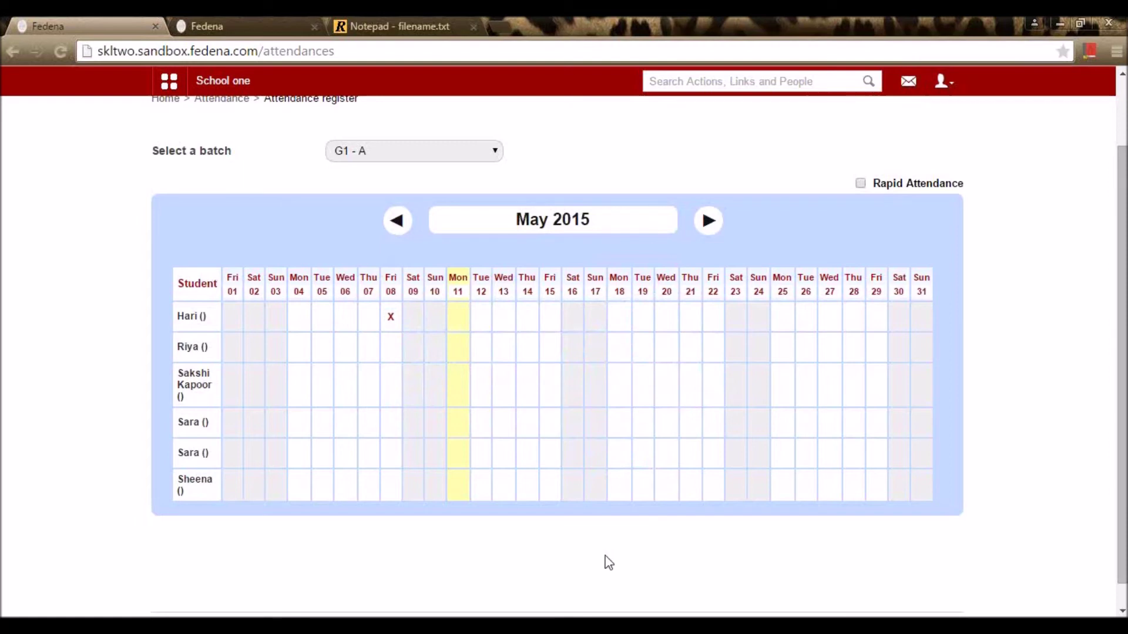
{"action": "mouse_move", "coordinate": [881, 186]}
{"action": "left_click", "coordinate": [387, 434]}
{"action": "left_click", "coordinate": [345, 492]}
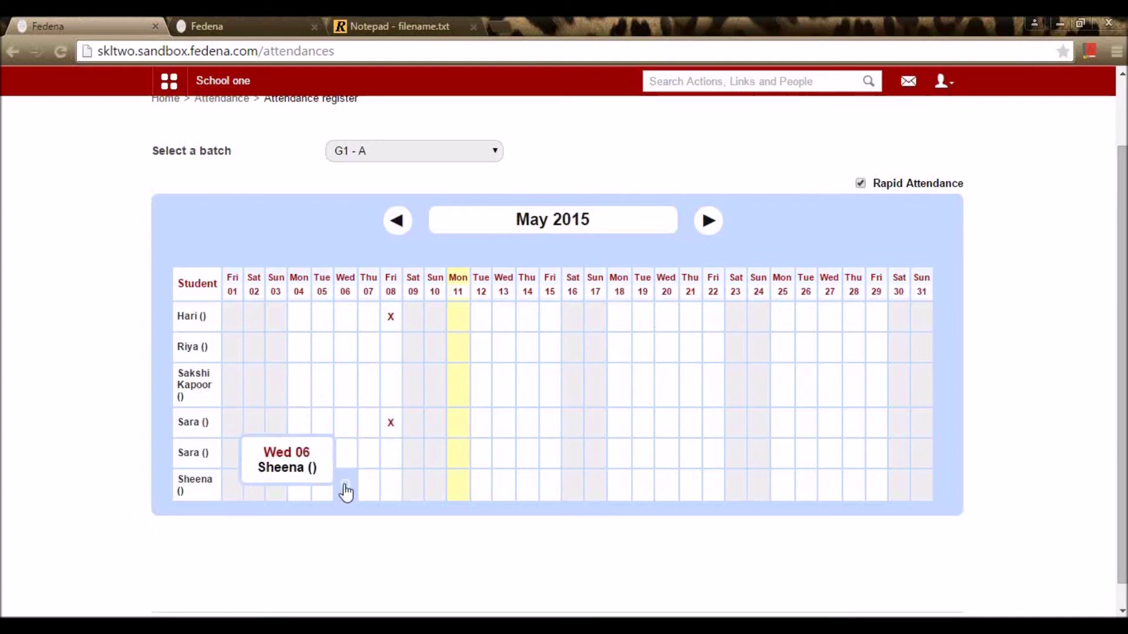
{"action": "left_click", "coordinate": [344, 388]}
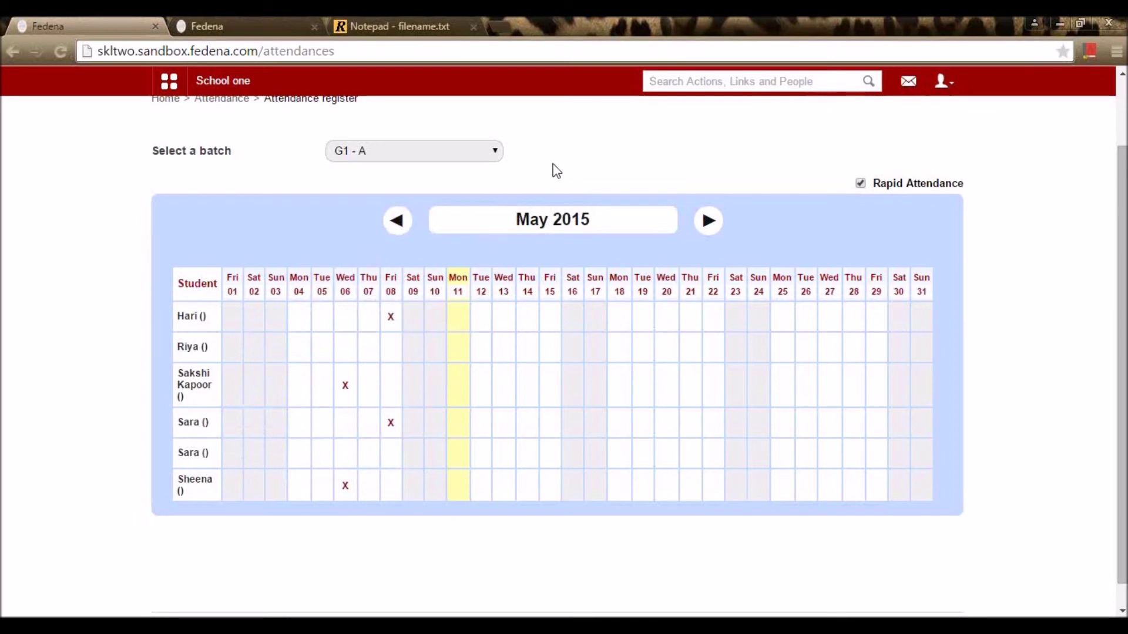
Step: Keep batch G1 - A selected and return to the Attendance home page
{"action": "left_click", "coordinate": [480, 153]}
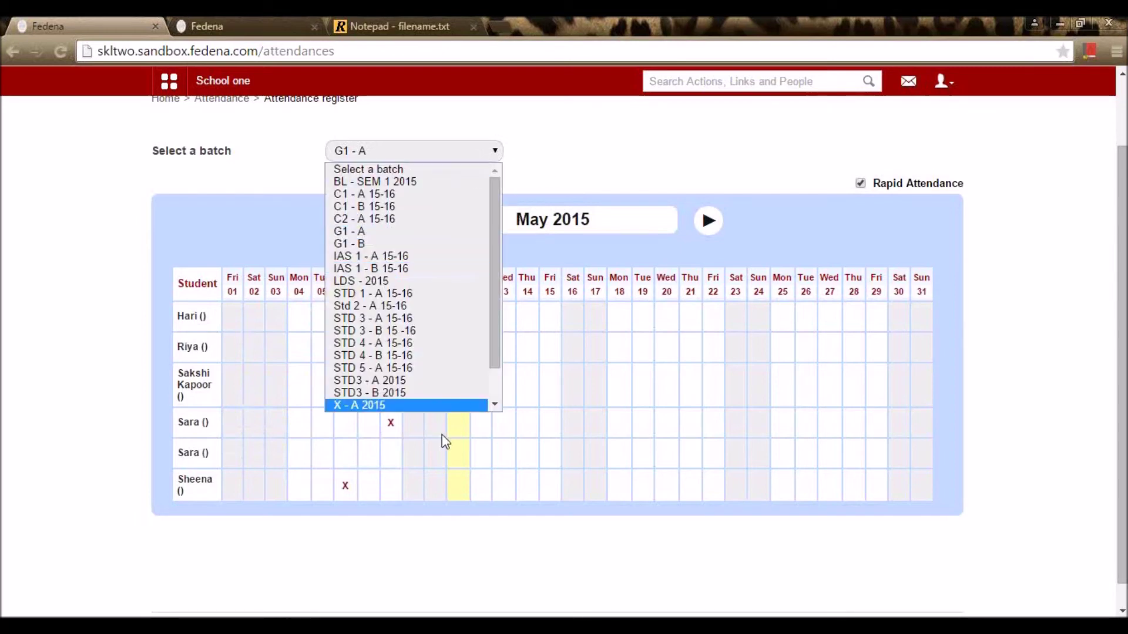
{"action": "scroll", "coordinate": [446, 229], "scroll_direction": "down", "scroll_amount": 1}
{"action": "scroll", "coordinate": [461, 299], "scroll_direction": "up", "scroll_amount": 1}
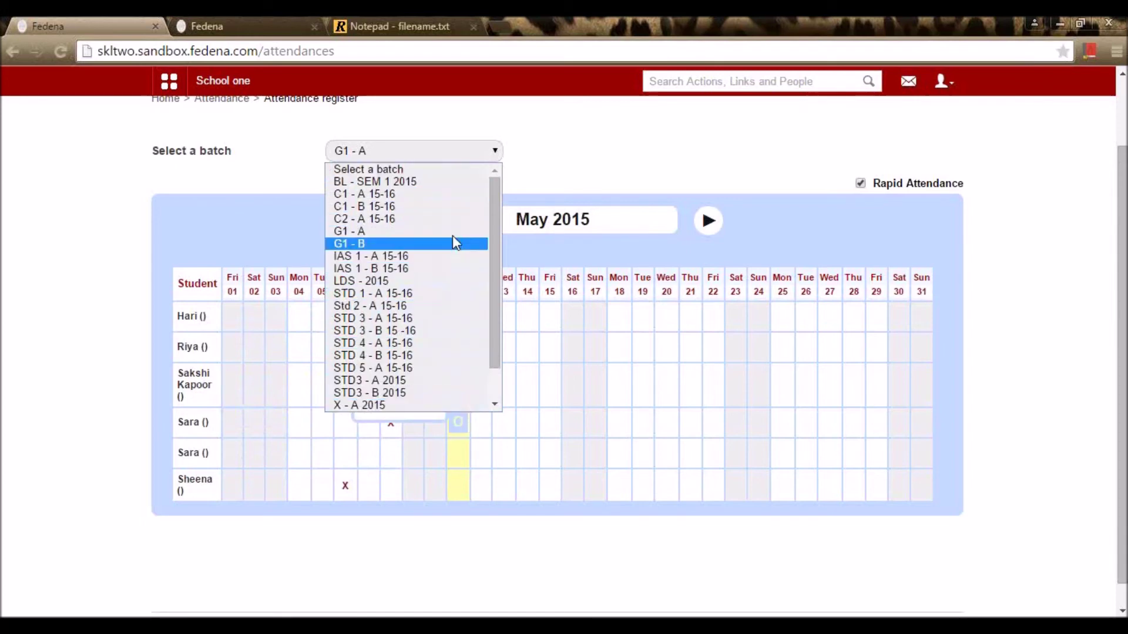
{"action": "left_click", "coordinate": [554, 161]}
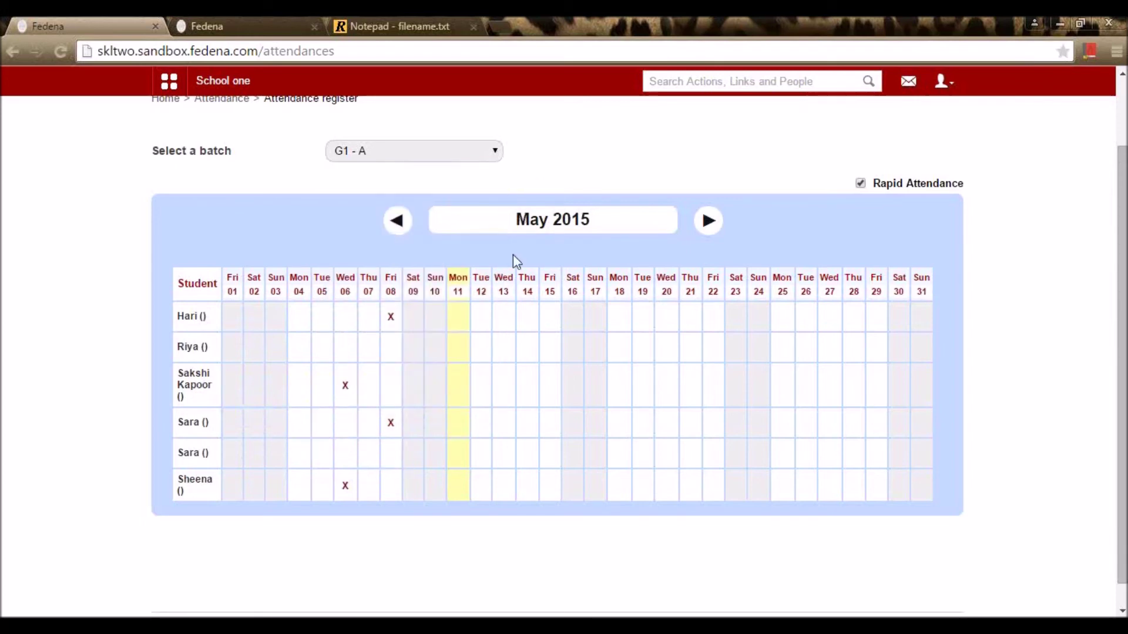
{"action": "scroll", "coordinate": [277, 227], "scroll_direction": "up", "scroll_amount": 2}
{"action": "left_click", "coordinate": [220, 182]}
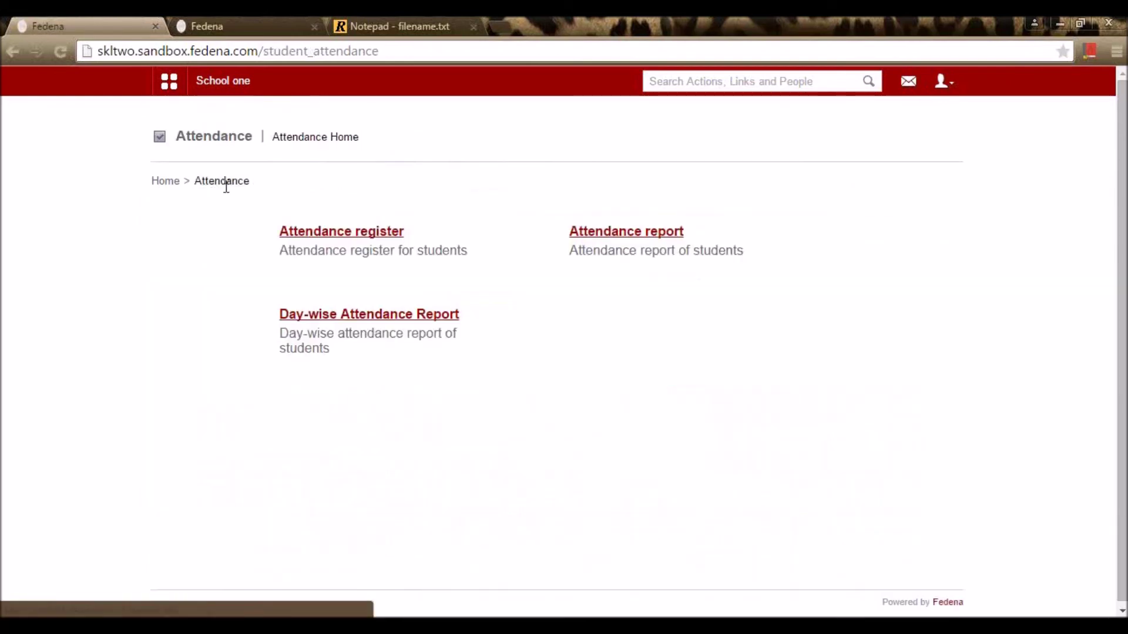
Step: Show the Overall attendance report for batch G1 - A and view the first student's details
{"action": "left_click", "coordinate": [622, 236]}
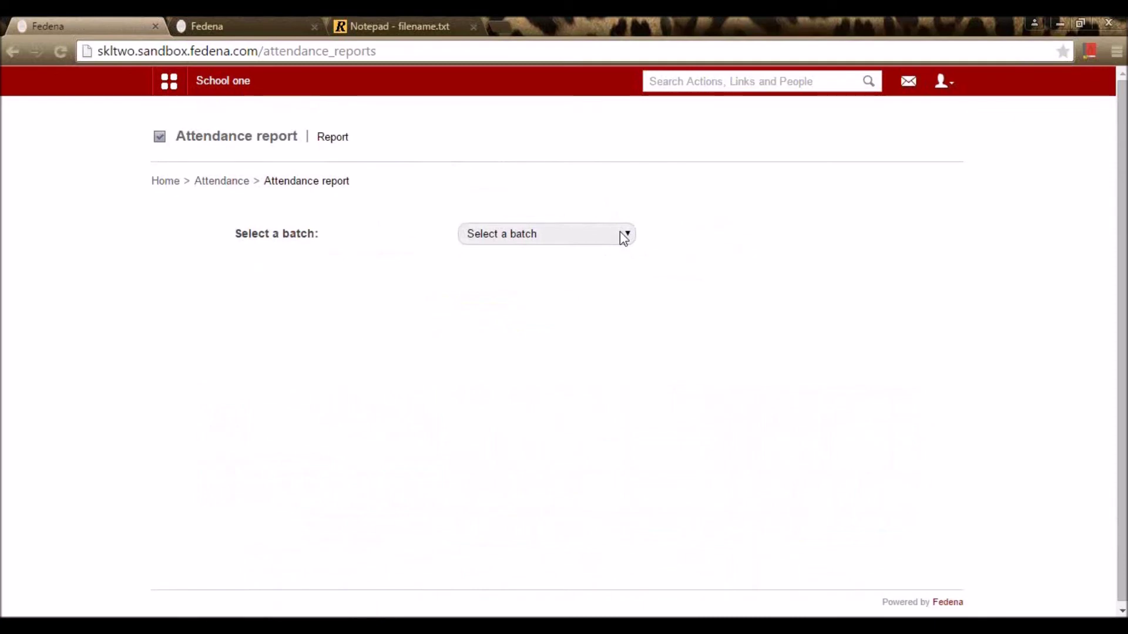
{"action": "left_click", "coordinate": [623, 237]}
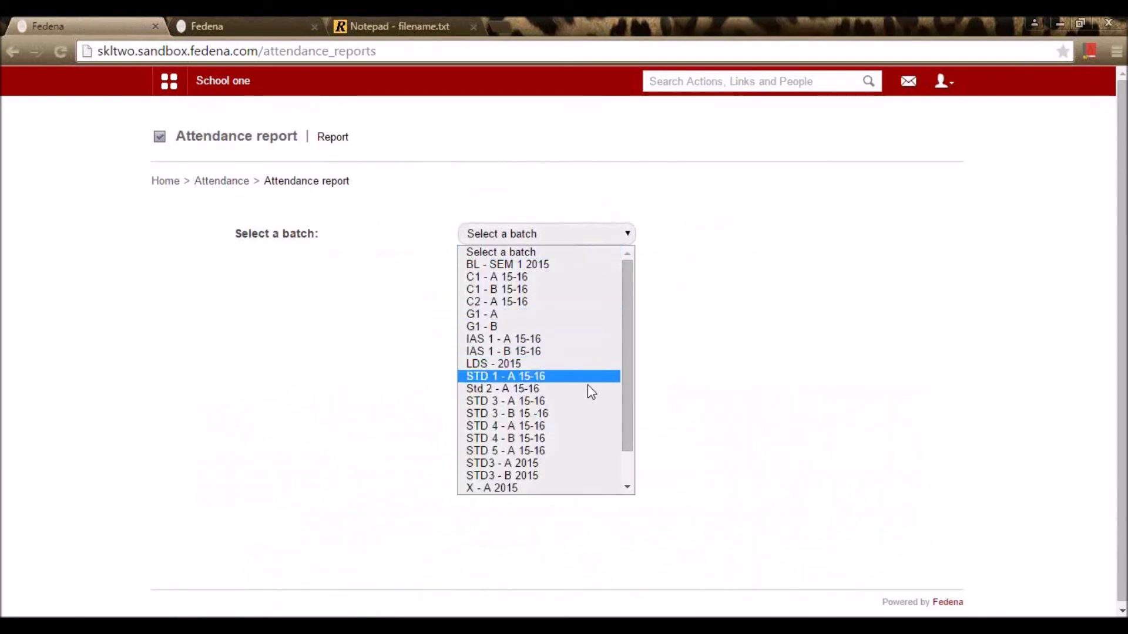
{"action": "left_click", "coordinate": [596, 316]}
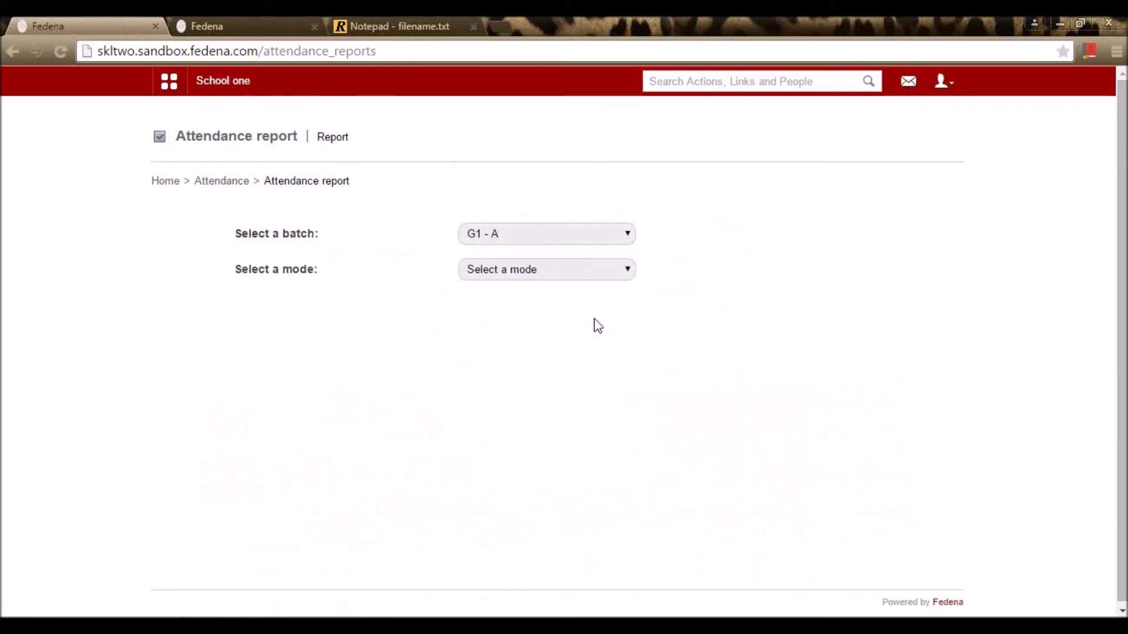
{"action": "left_click", "coordinate": [575, 276]}
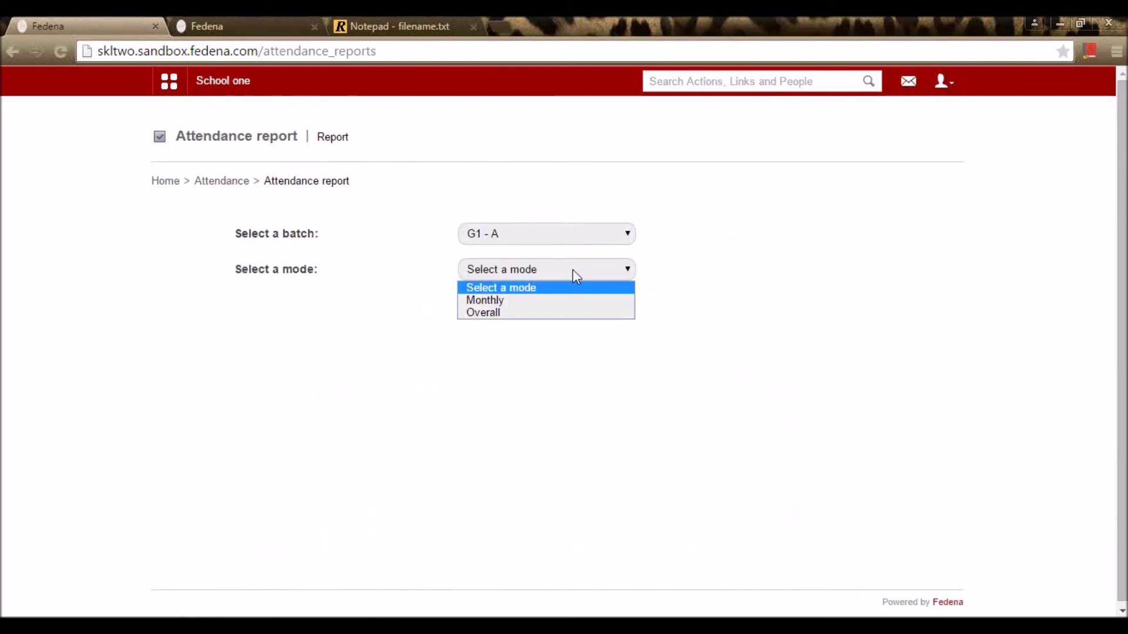
{"action": "left_click", "coordinate": [547, 313]}
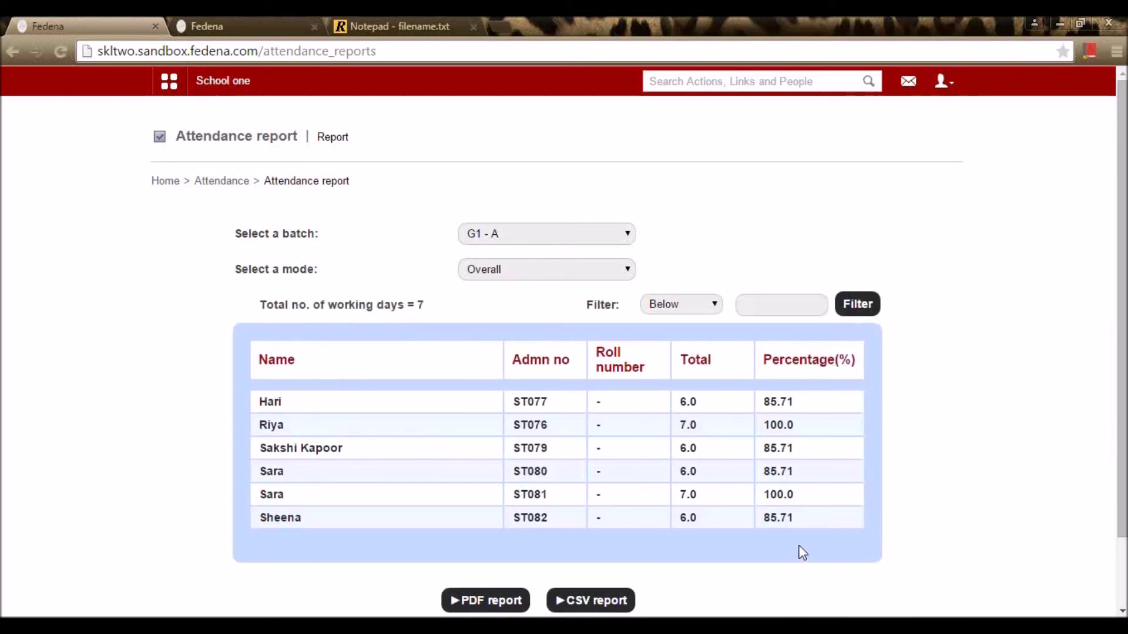
{"action": "left_click", "coordinate": [271, 403]}
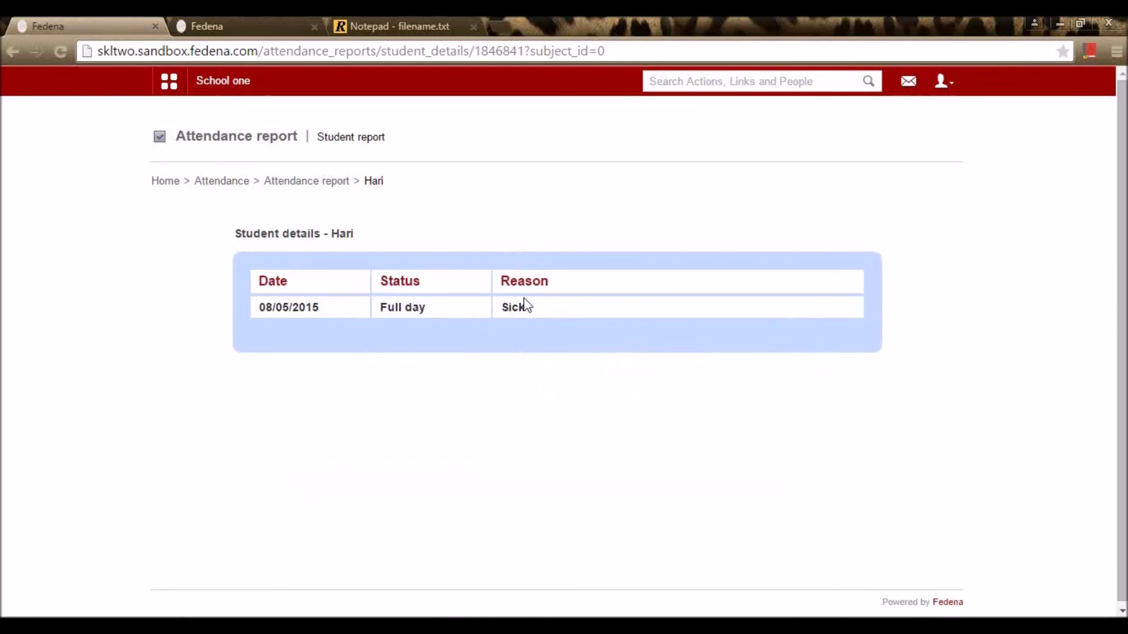
{"action": "key", "text": "alt+Left"}
Step: Reload G1 - A's Overall report and export it as a CSV report
{"action": "left_click", "coordinate": [529, 238]}
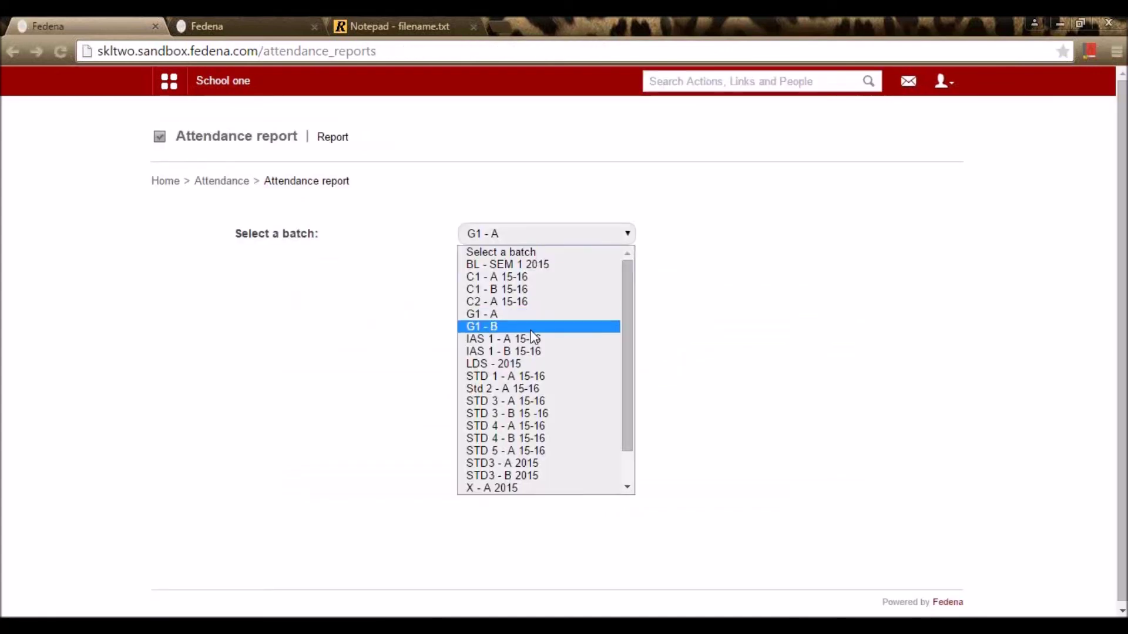
{"action": "left_click", "coordinate": [532, 328]}
{"action": "left_click", "coordinate": [543, 238]}
{"action": "left_click", "coordinate": [529, 316]}
{"action": "left_click", "coordinate": [543, 270]}
{"action": "left_click", "coordinate": [541, 316]}
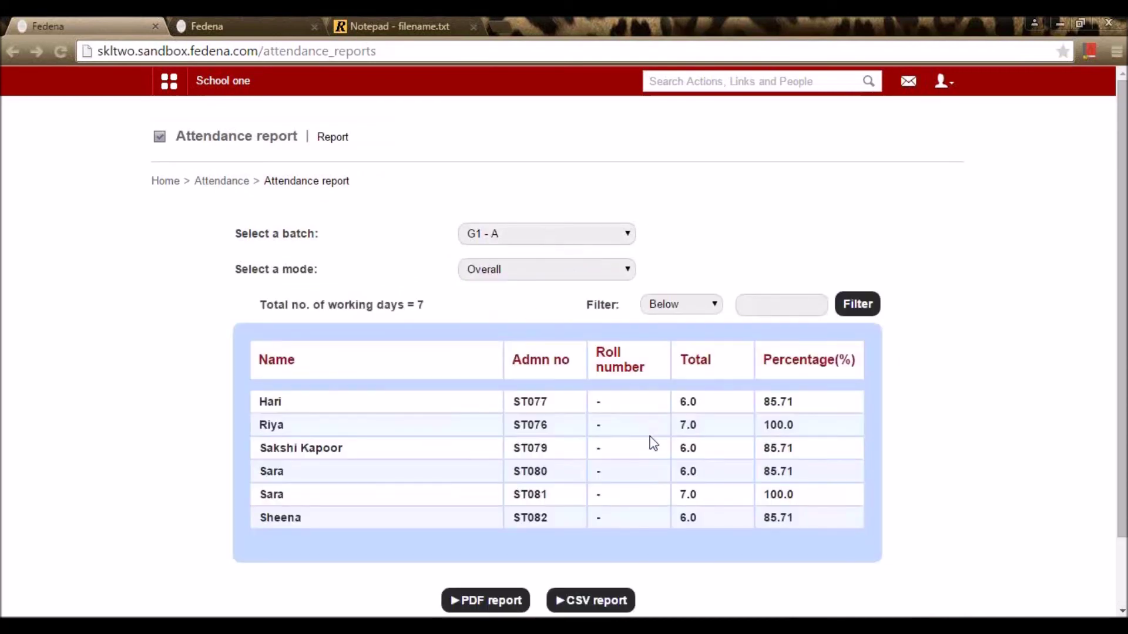
{"action": "scroll", "coordinate": [654, 444], "scroll_direction": "down", "scroll_amount": 2}
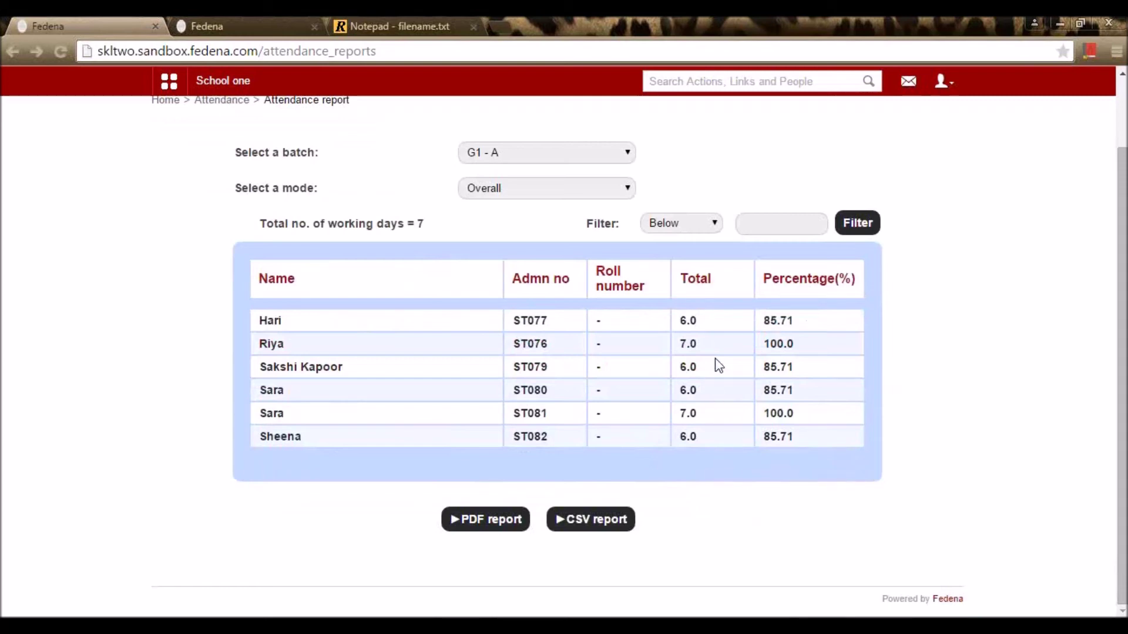
{"action": "left_click", "coordinate": [691, 230]}
{"action": "left_click", "coordinate": [719, 181]}
{"action": "left_click", "coordinate": [622, 523]}
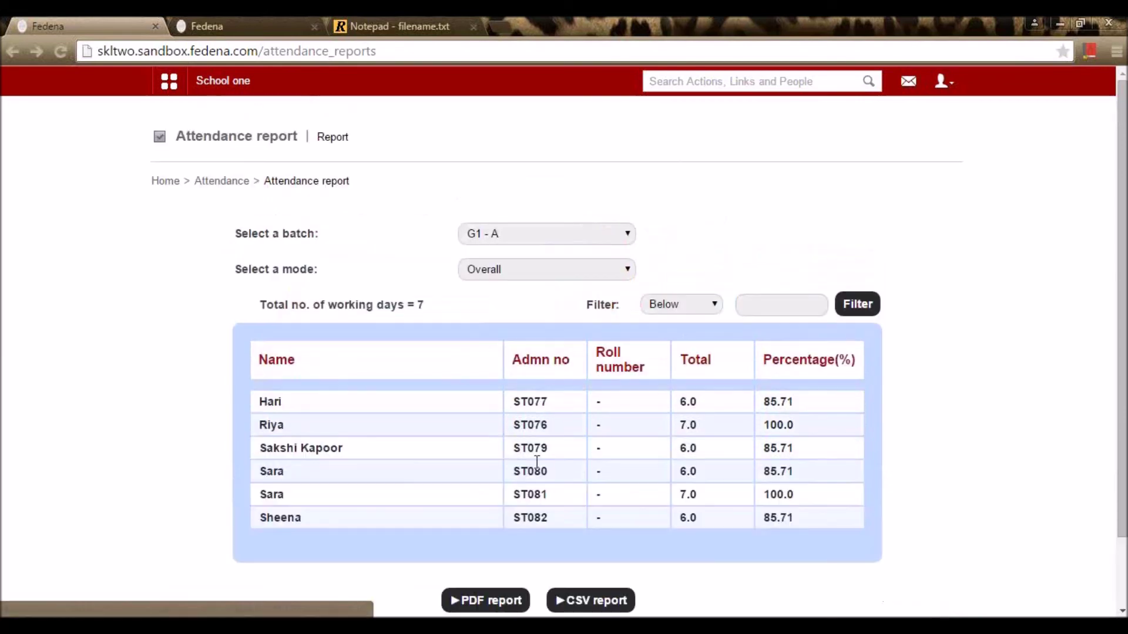
Step: Open the Day-wise Attendance Report and browse its pages of classes
{"action": "left_click", "coordinate": [224, 181]}
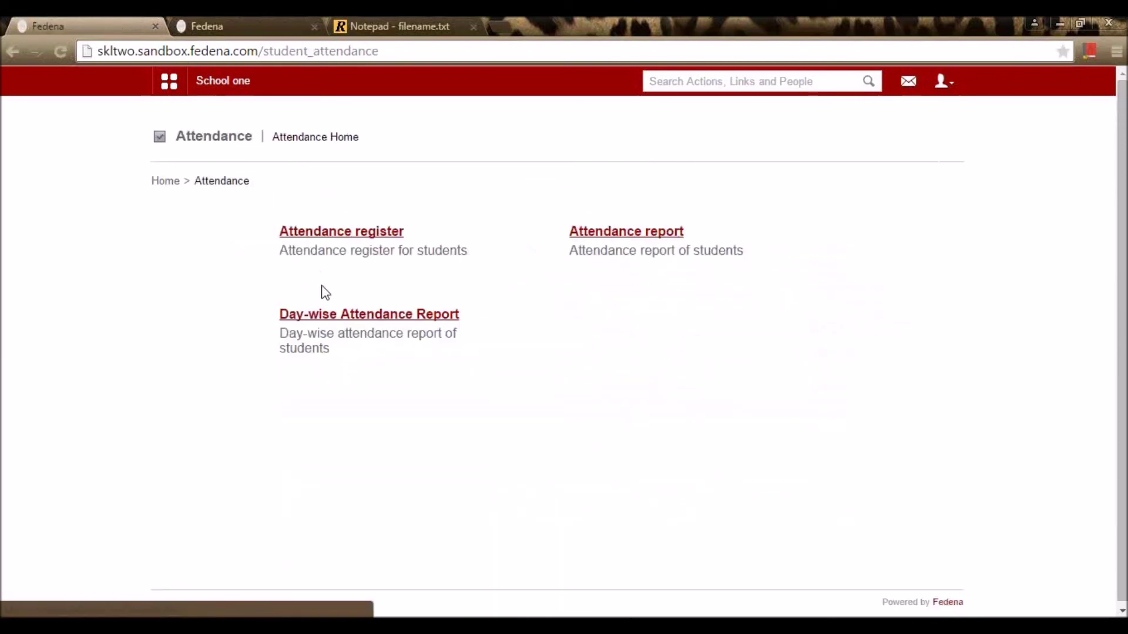
{"action": "left_click", "coordinate": [313, 320]}
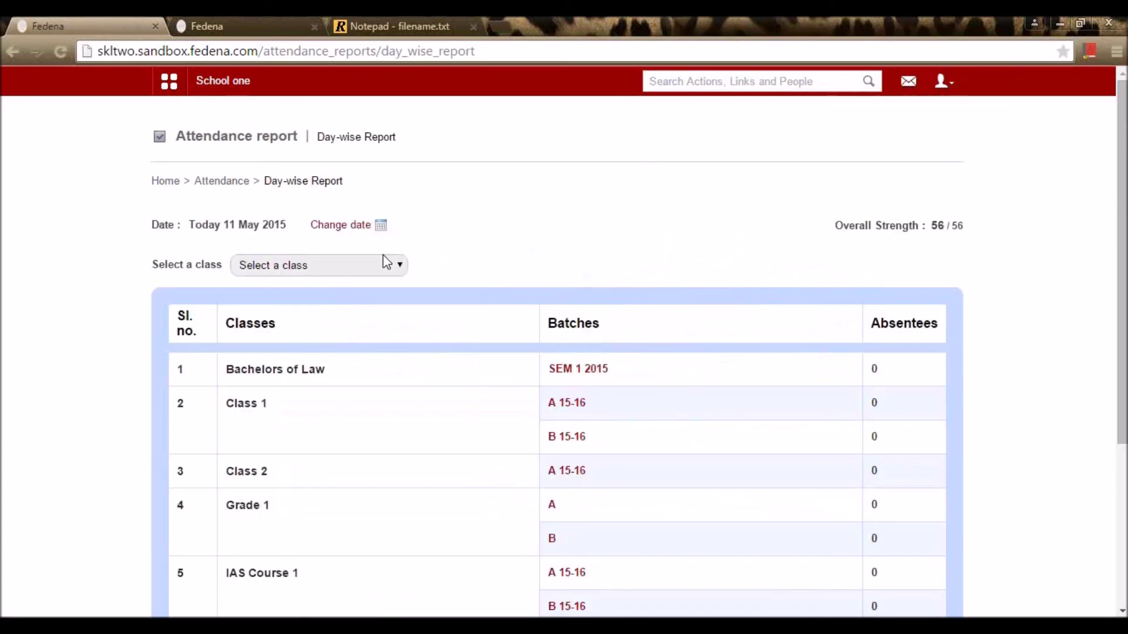
{"action": "scroll", "coordinate": [304, 254], "scroll_direction": "down", "scroll_amount": 3}
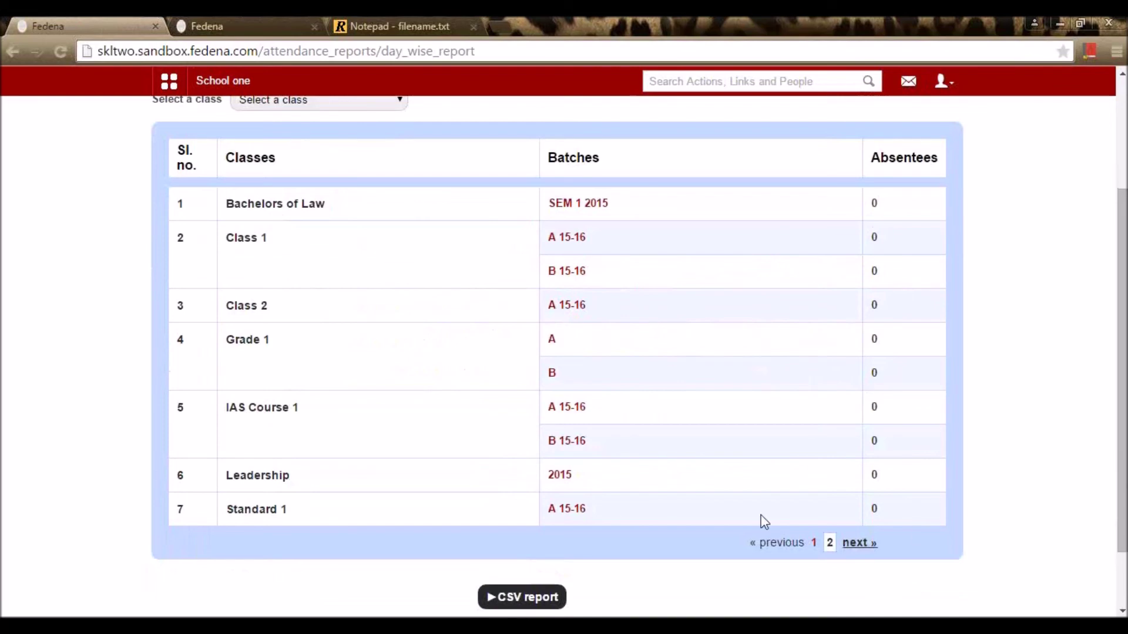
{"action": "scroll", "coordinate": [579, 366], "scroll_direction": "up", "scroll_amount": 3}
{"action": "scroll", "coordinate": [350, 275], "scroll_direction": "down", "scroll_amount": 5}
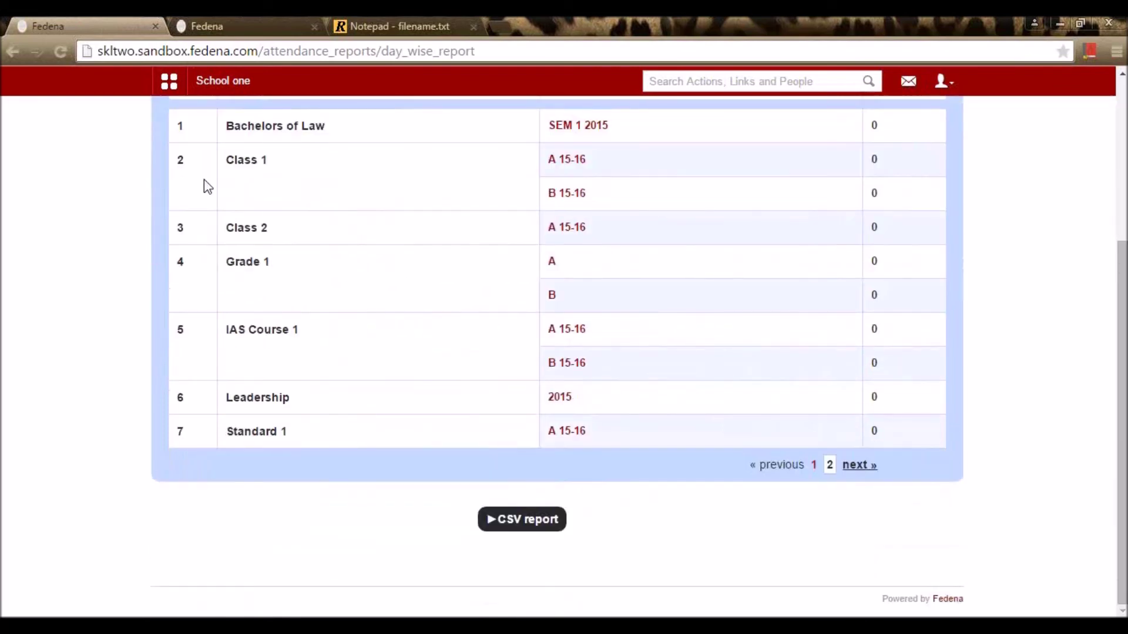
{"action": "scroll", "coordinate": [203, 180], "scroll_direction": "up", "scroll_amount": 2}
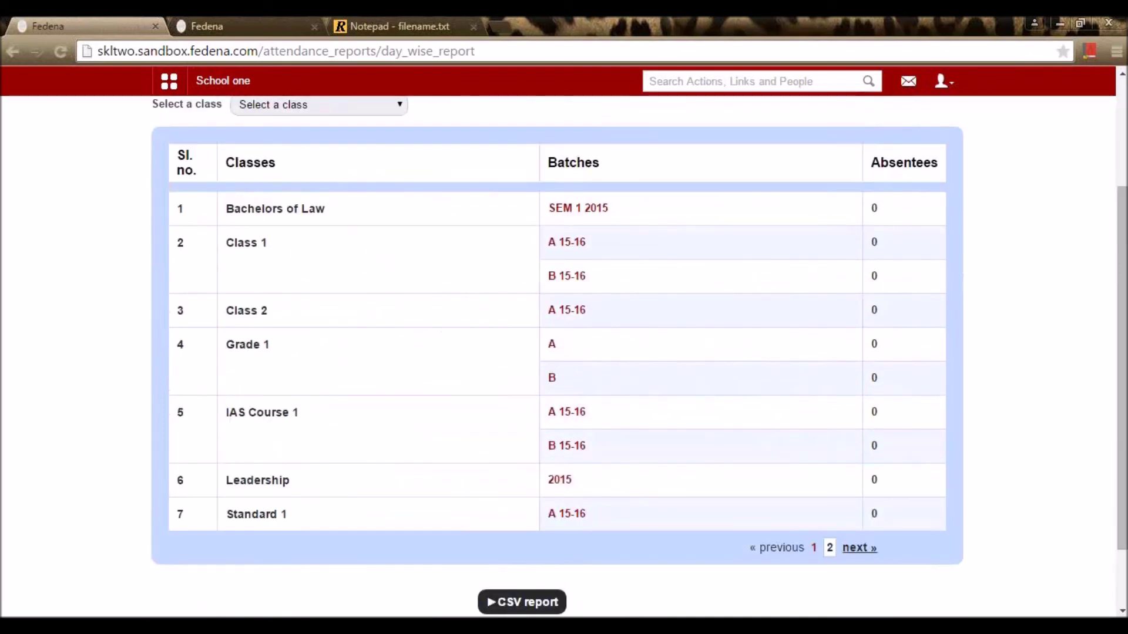
{"action": "left_click", "coordinate": [847, 547]}
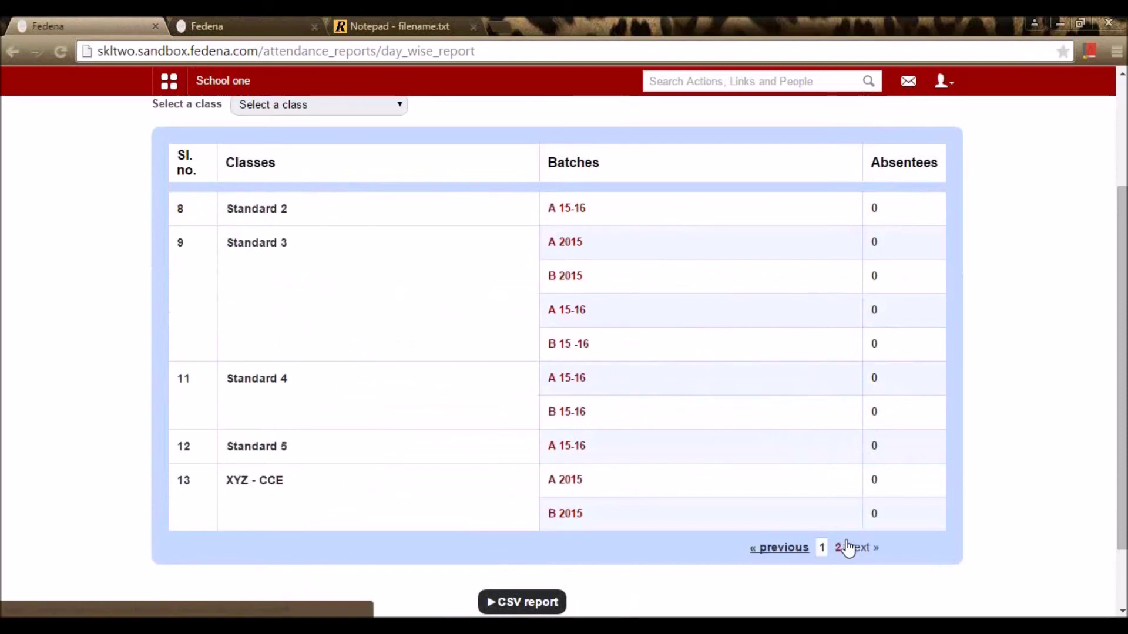
{"action": "scroll", "coordinate": [376, 279], "scroll_direction": "up", "scroll_amount": 4}
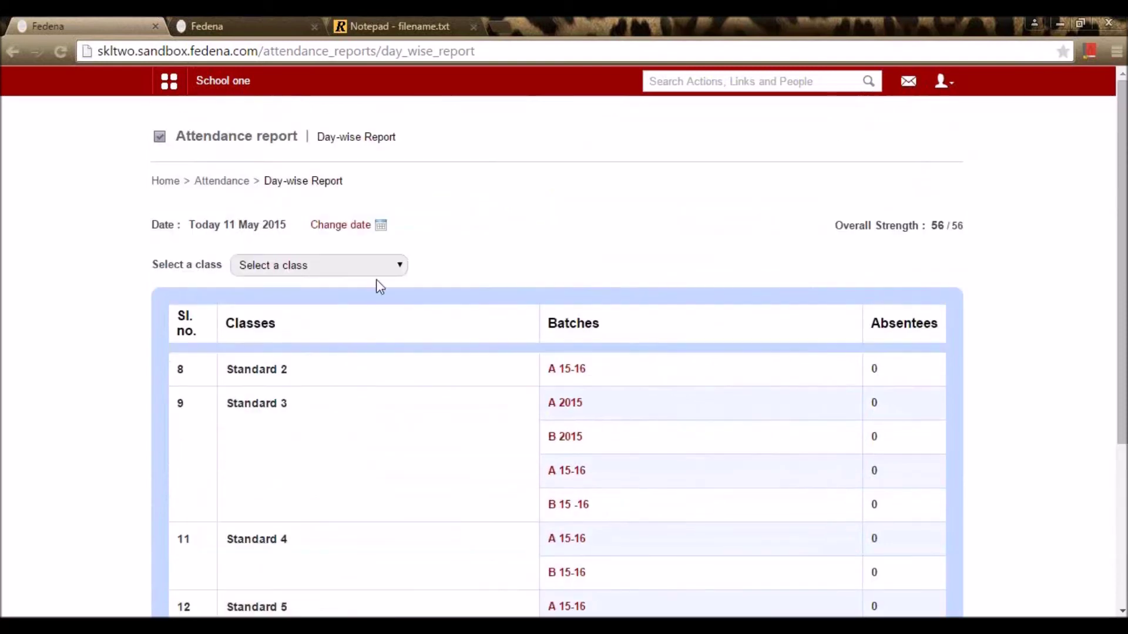
Step: Set the report date to 07 May 2015 and filter it to Class 1
{"action": "left_click", "coordinate": [381, 225]}
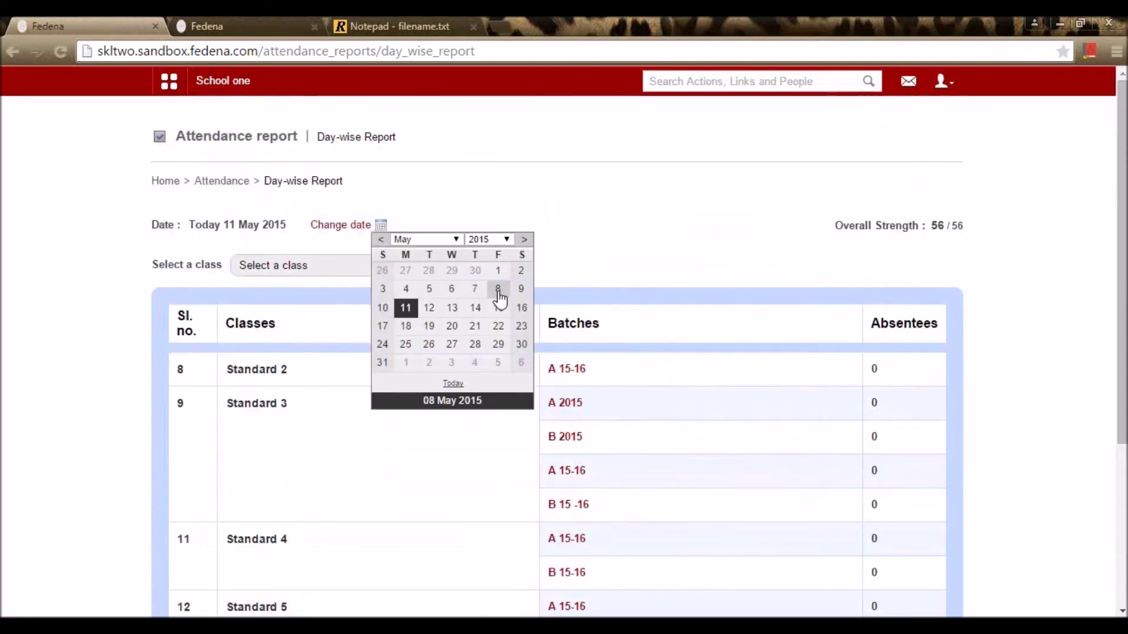
{"action": "left_click", "coordinate": [475, 288]}
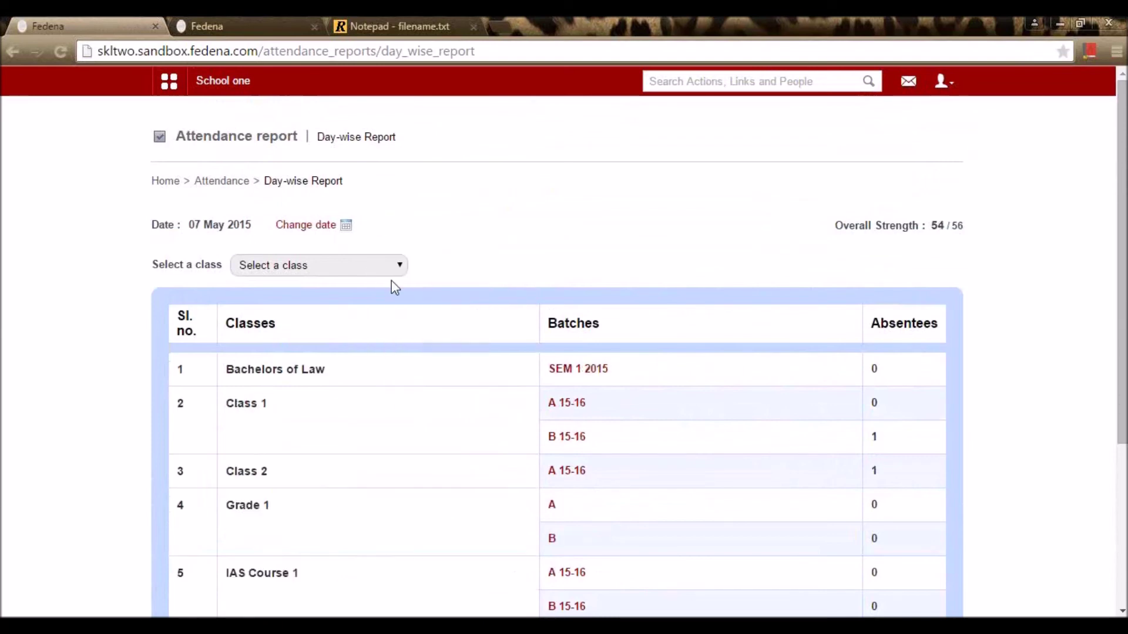
{"action": "scroll", "coordinate": [364, 267], "scroll_direction": "down", "scroll_amount": 1}
{"action": "scroll", "coordinate": [358, 276], "scroll_direction": "down", "scroll_amount": 1}
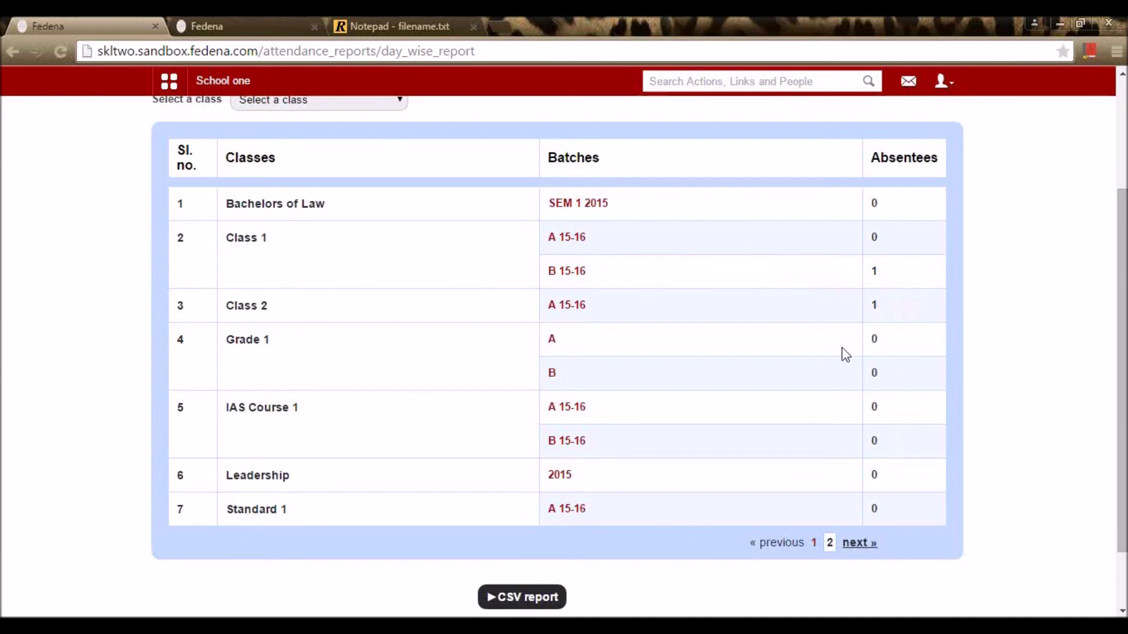
{"action": "left_click", "coordinate": [859, 543]}
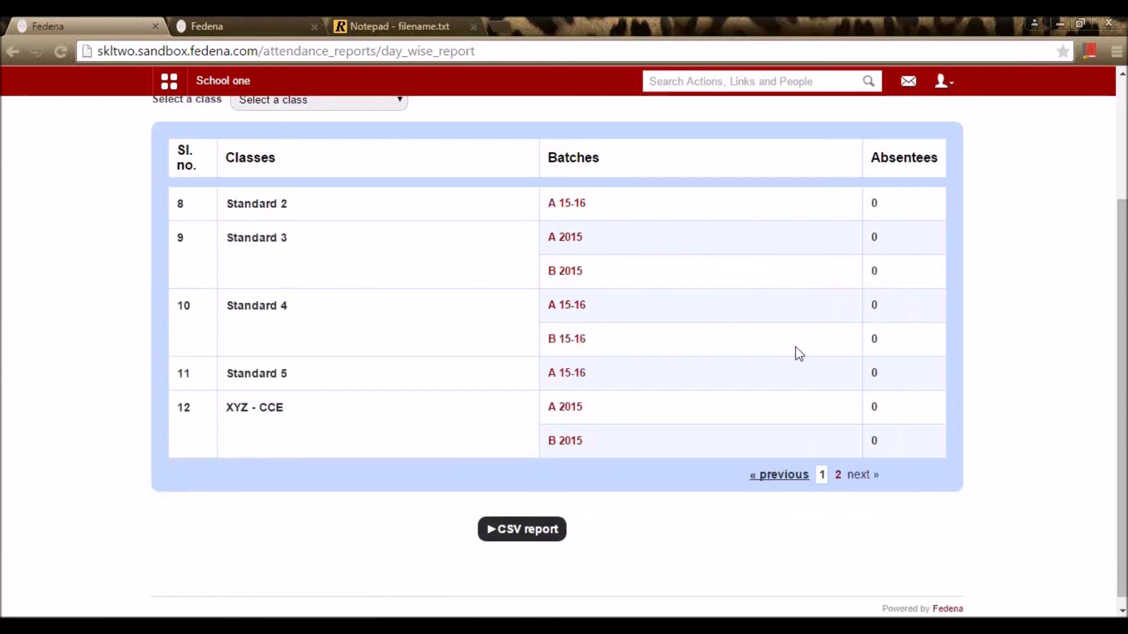
{"action": "left_click", "coordinate": [776, 475]}
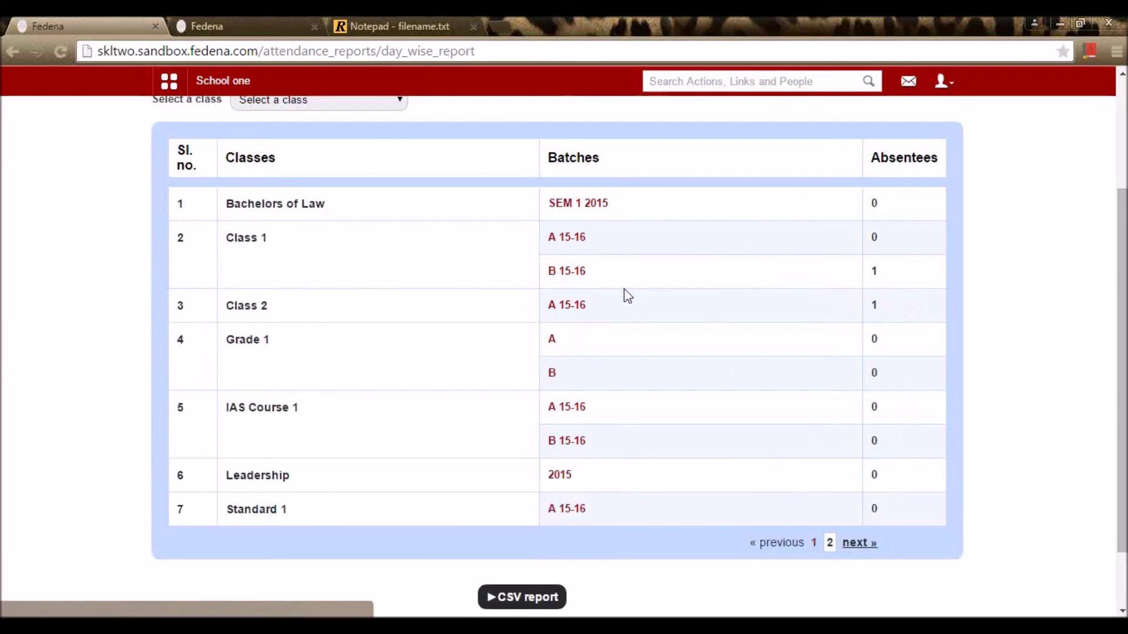
{"action": "scroll", "coordinate": [635, 352], "scroll_direction": "down", "scroll_amount": 2}
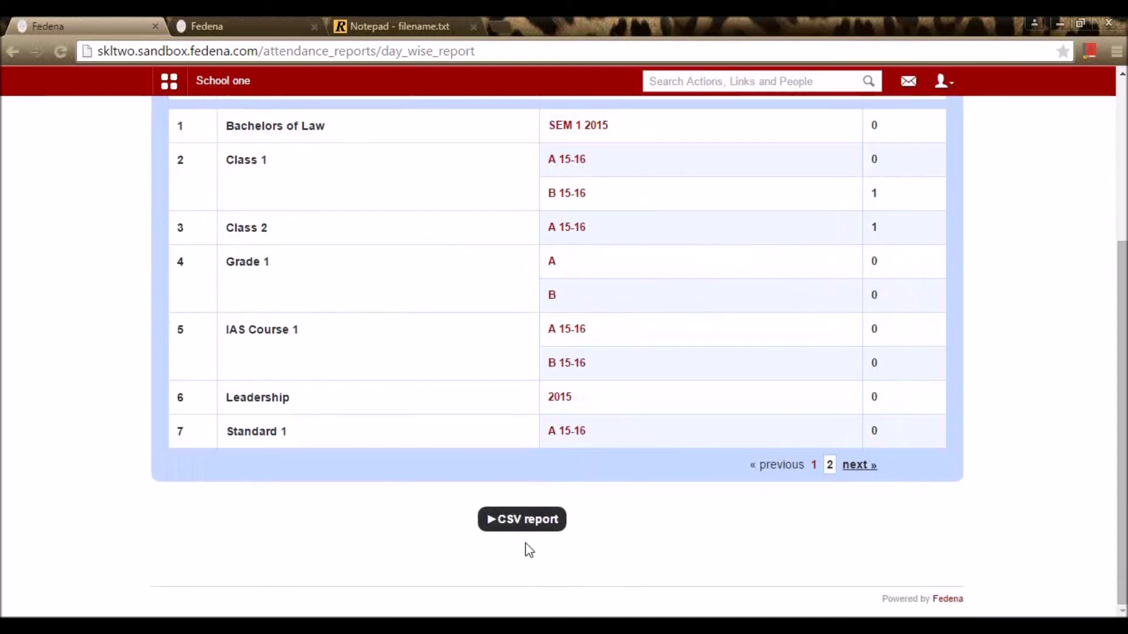
{"action": "scroll", "coordinate": [431, 299], "scroll_direction": "up", "scroll_amount": 5}
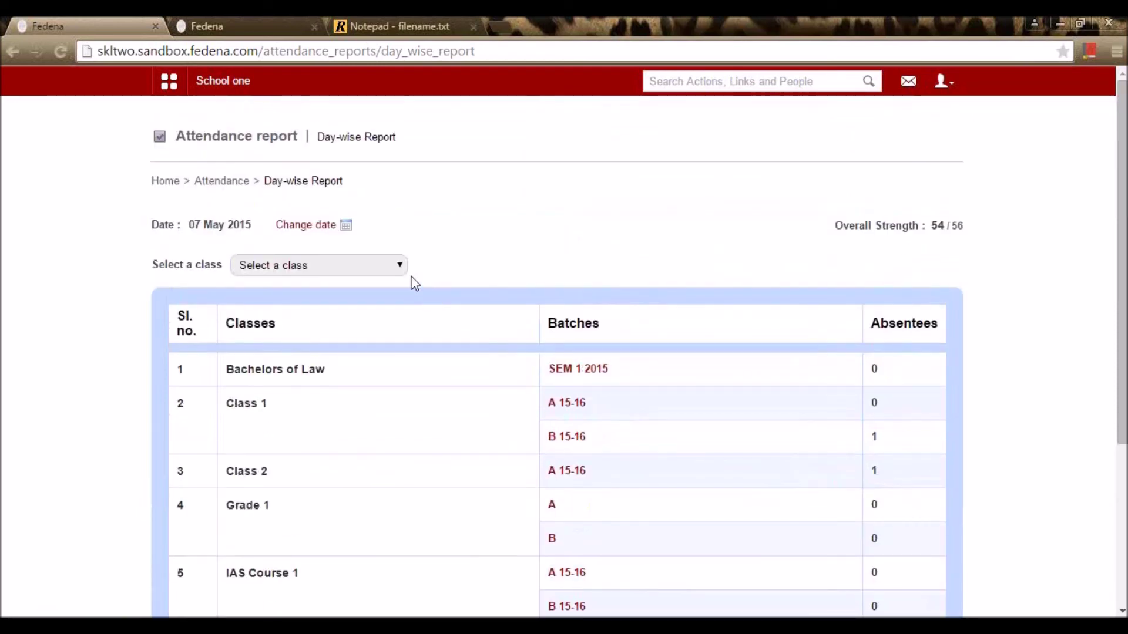
{"action": "left_click", "coordinate": [362, 272]}
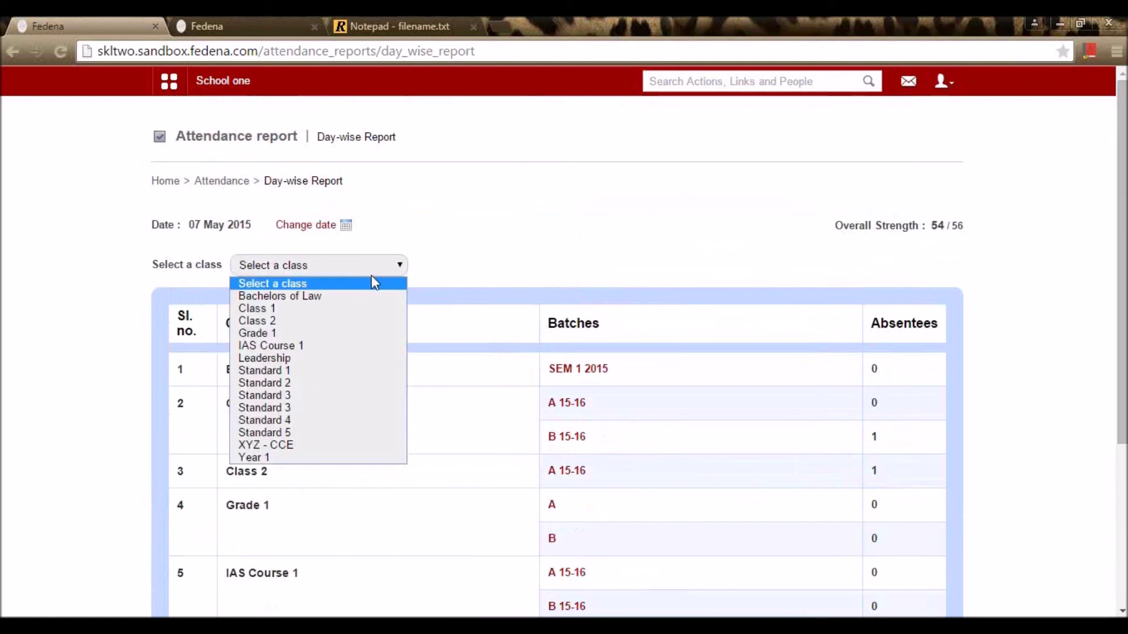
{"action": "left_click", "coordinate": [335, 309]}
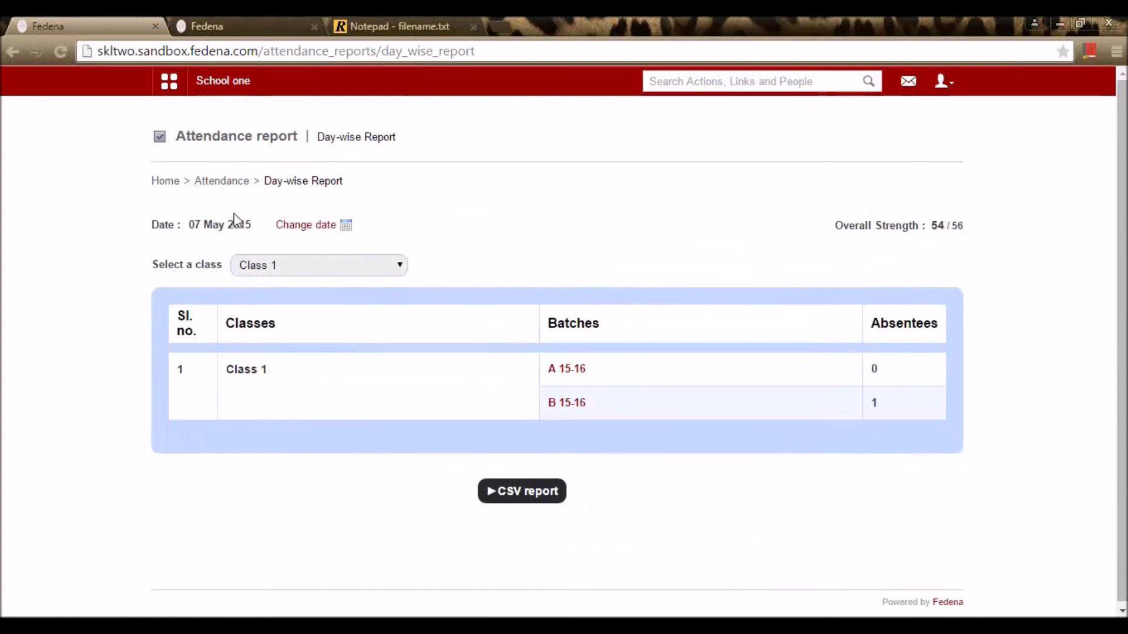
Step: Return to Attendance home, check the Notepad's module list, and show Fedena's module quick links
{"action": "left_click", "coordinate": [218, 187]}
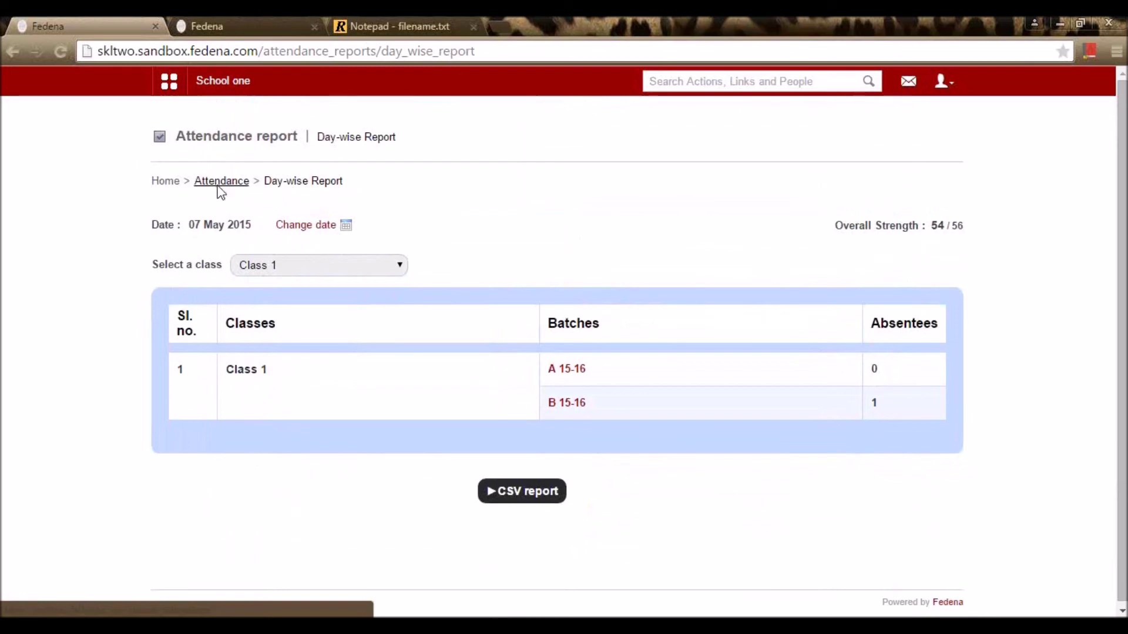
{"action": "left_click", "coordinate": [379, 26]}
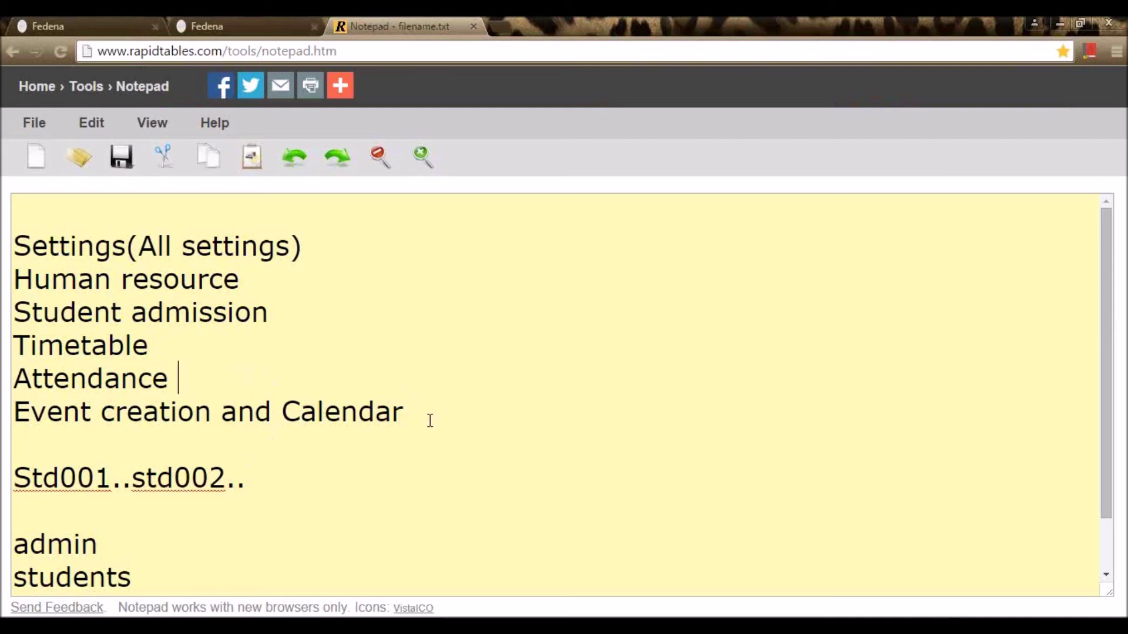
{"action": "left_click", "coordinate": [110, 19]}
{"action": "left_click", "coordinate": [168, 84]}
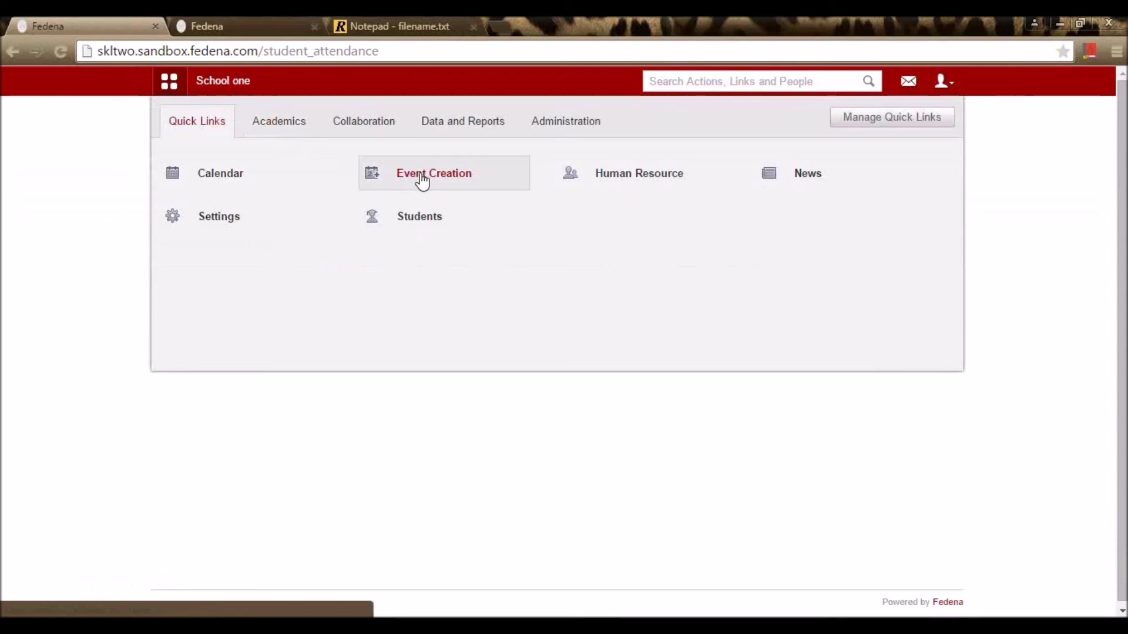
Step: In Event Creation, set the event to run 12 May 2015, 6:02 AM to 10:02 AM
{"action": "left_click", "coordinate": [422, 175]}
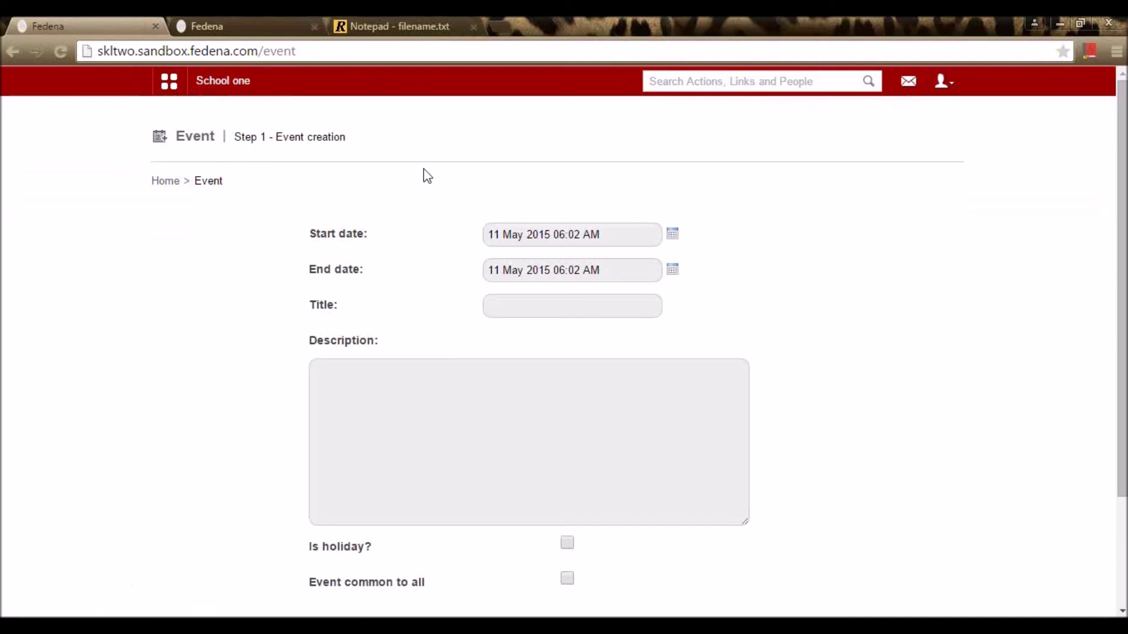
{"action": "scroll", "coordinate": [423, 177], "scroll_direction": "down", "scroll_amount": 3}
{"action": "scroll", "coordinate": [468, 244], "scroll_direction": "up", "scroll_amount": 3}
{"action": "left_click", "coordinate": [673, 237]}
{"action": "left_click", "coordinate": [541, 323]}
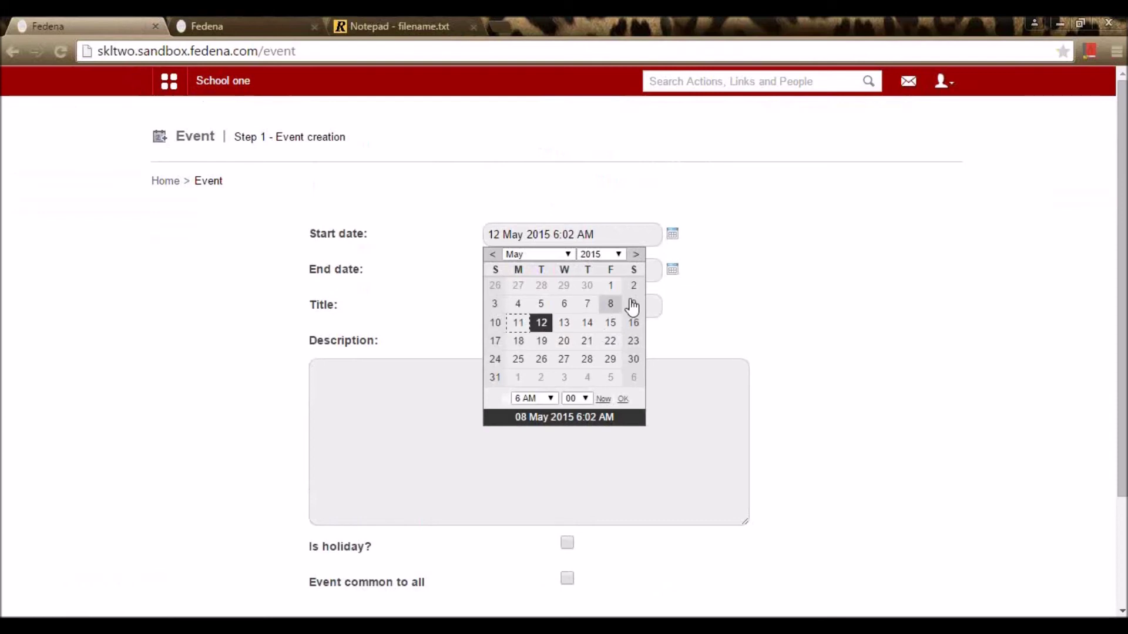
{"action": "left_click", "coordinate": [676, 277]}
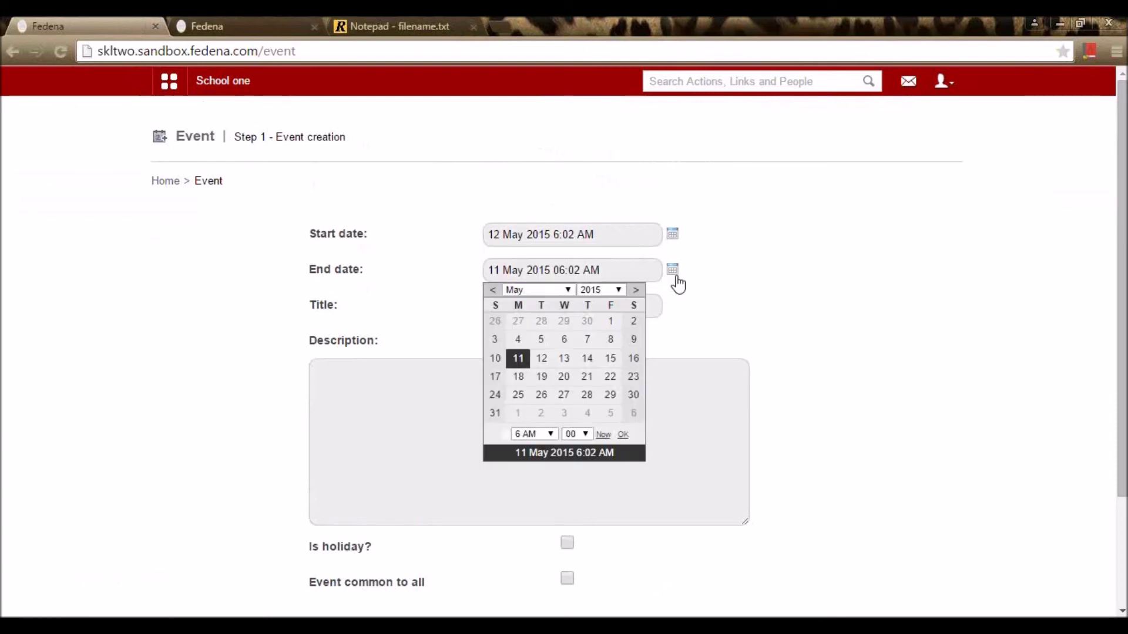
{"action": "left_click", "coordinate": [541, 359]}
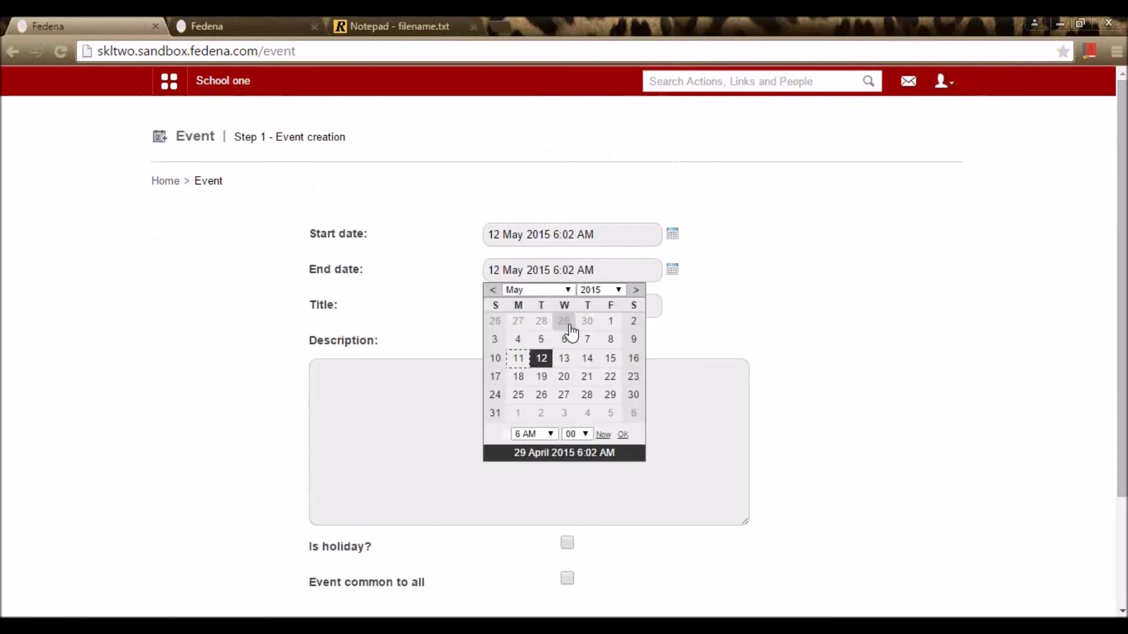
{"action": "left_click", "coordinate": [533, 435]}
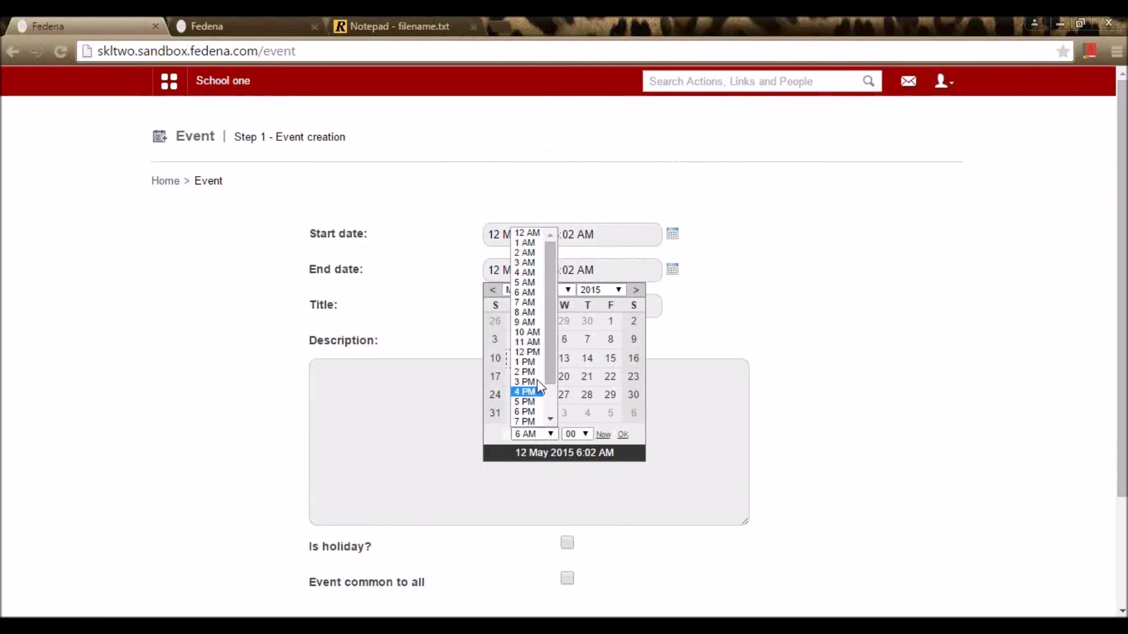
{"action": "left_click", "coordinate": [534, 333]}
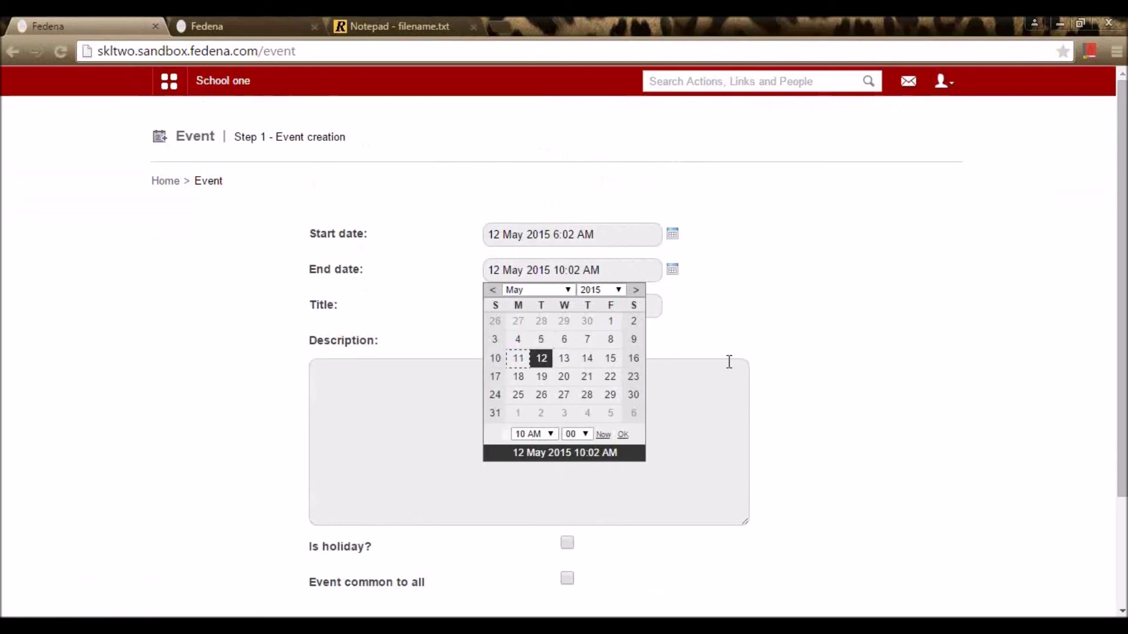
{"action": "left_click", "coordinate": [684, 340]}
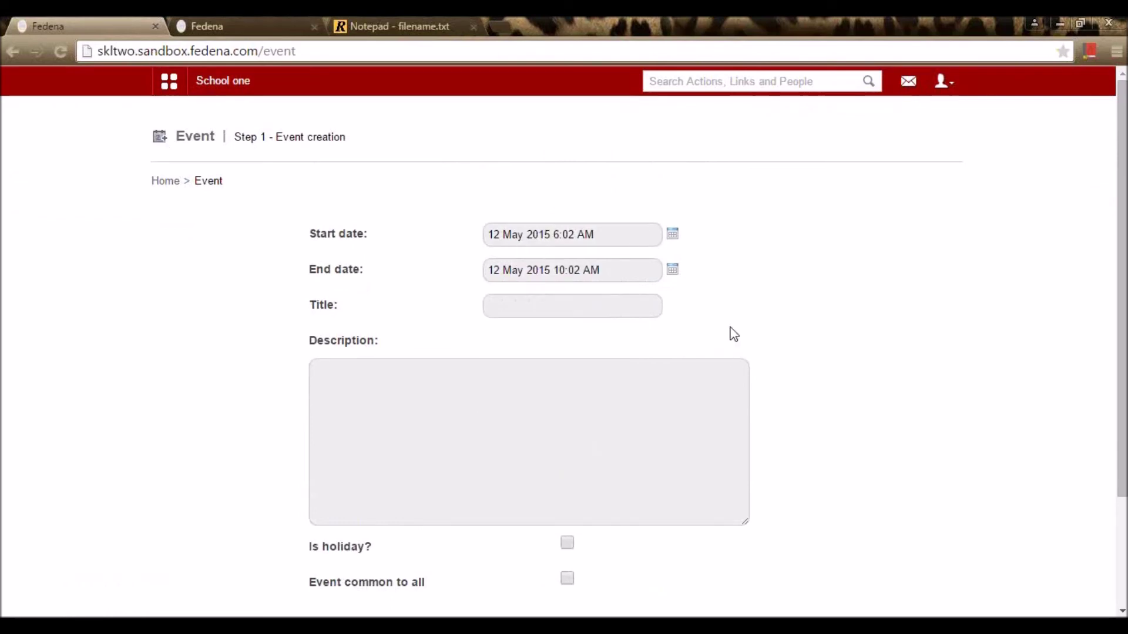
{"action": "left_click", "coordinate": [624, 310]}
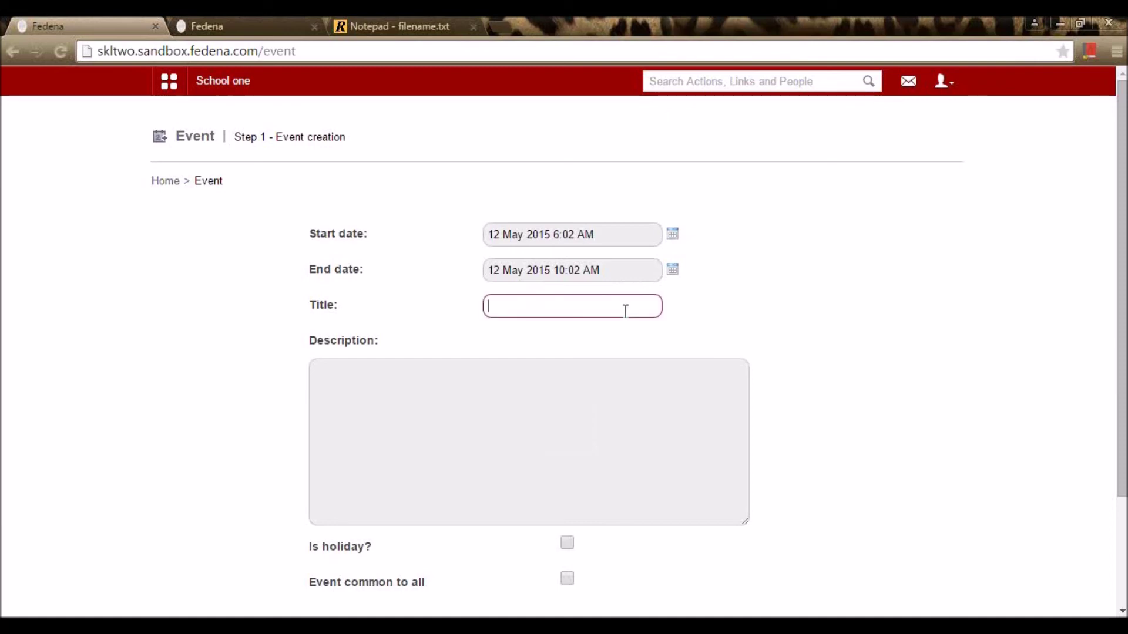
Step: Enter 'Event in the school' as both the event title and description
{"action": "type", "text": "Event"}
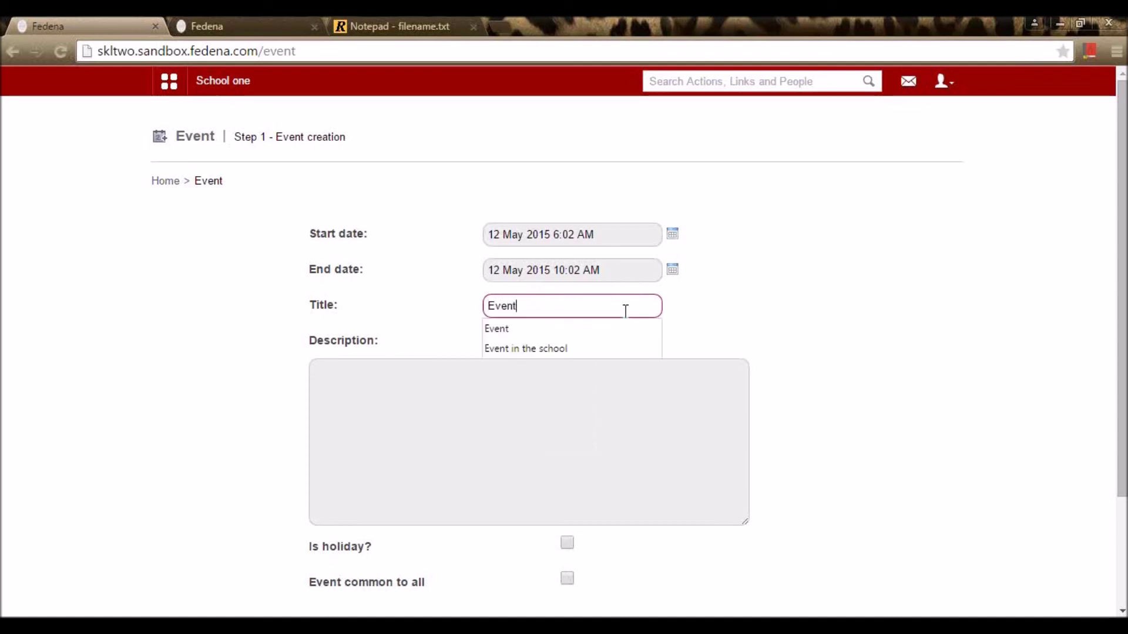
{"action": "left_click", "coordinate": [551, 350]}
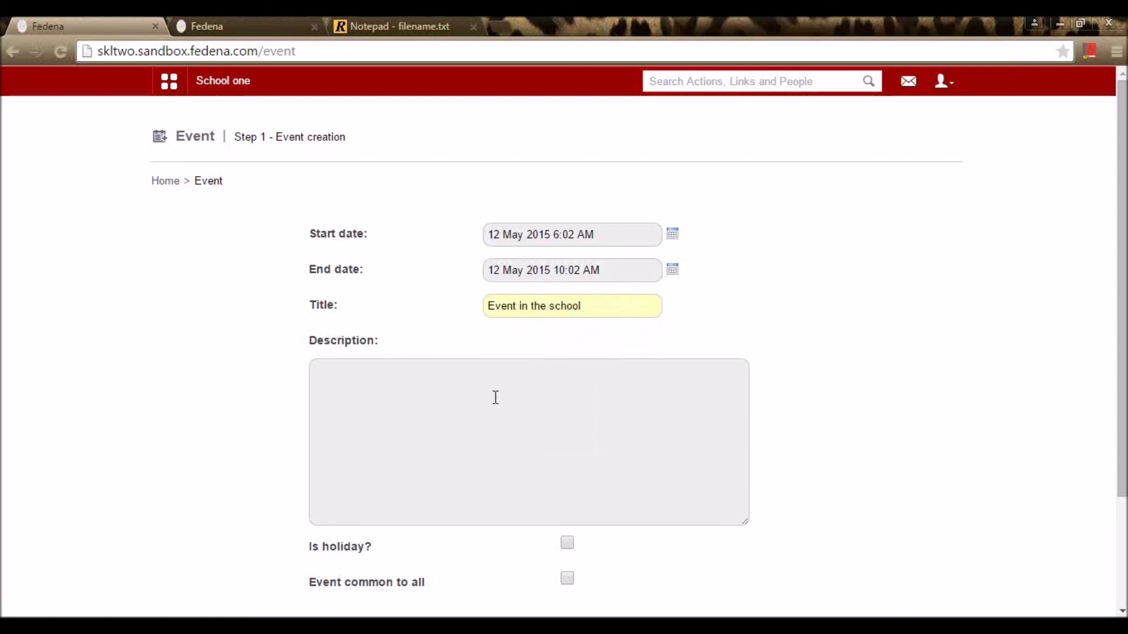
{"action": "left_click_drag", "start_coordinate": [602, 306], "coordinate": [431, 319]}
{"action": "key", "text": "ctrl+c"}
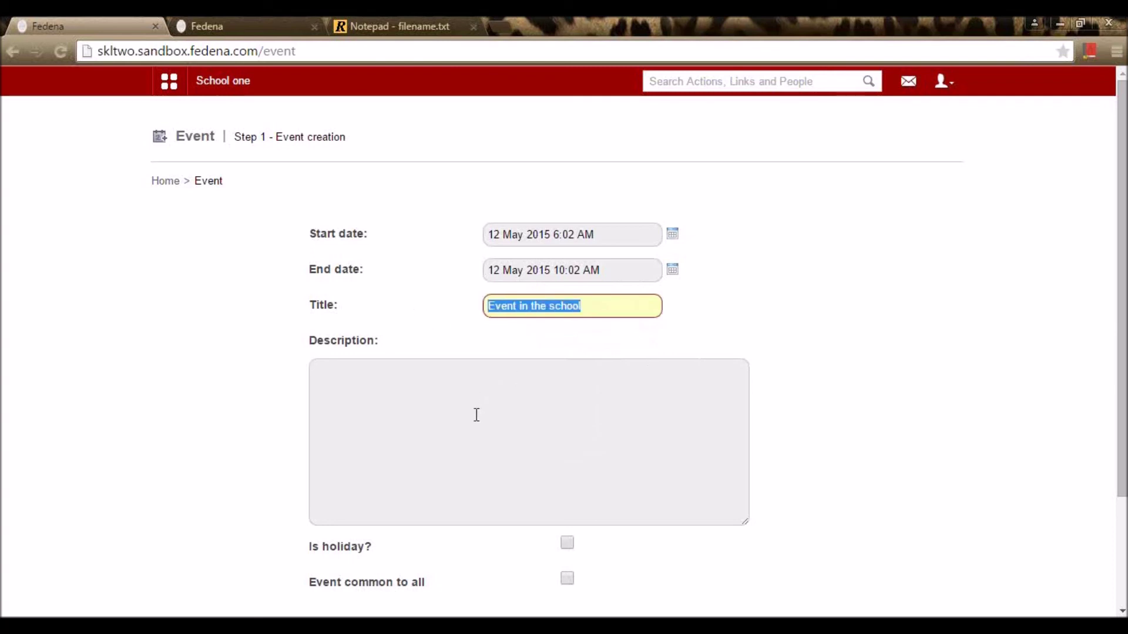
{"action": "left_click", "coordinate": [476, 415]}
{"action": "key", "text": "ctrl+v"}
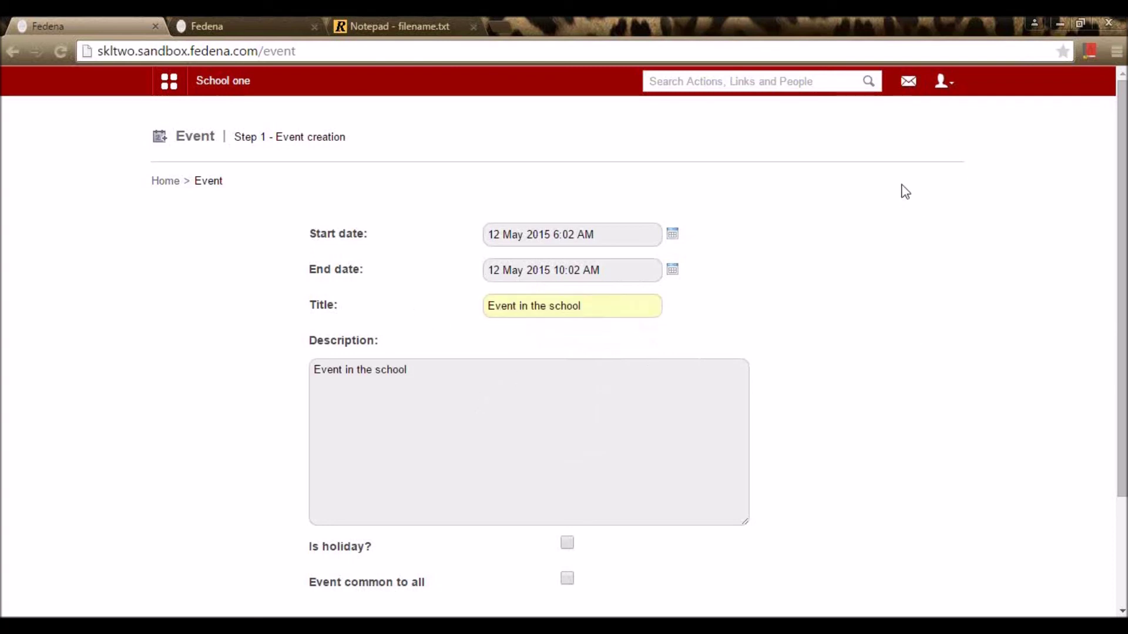
Step: Leave the event not common to all and submit it for creation
{"action": "scroll", "coordinate": [837, 326], "scroll_direction": "down", "scroll_amount": 3}
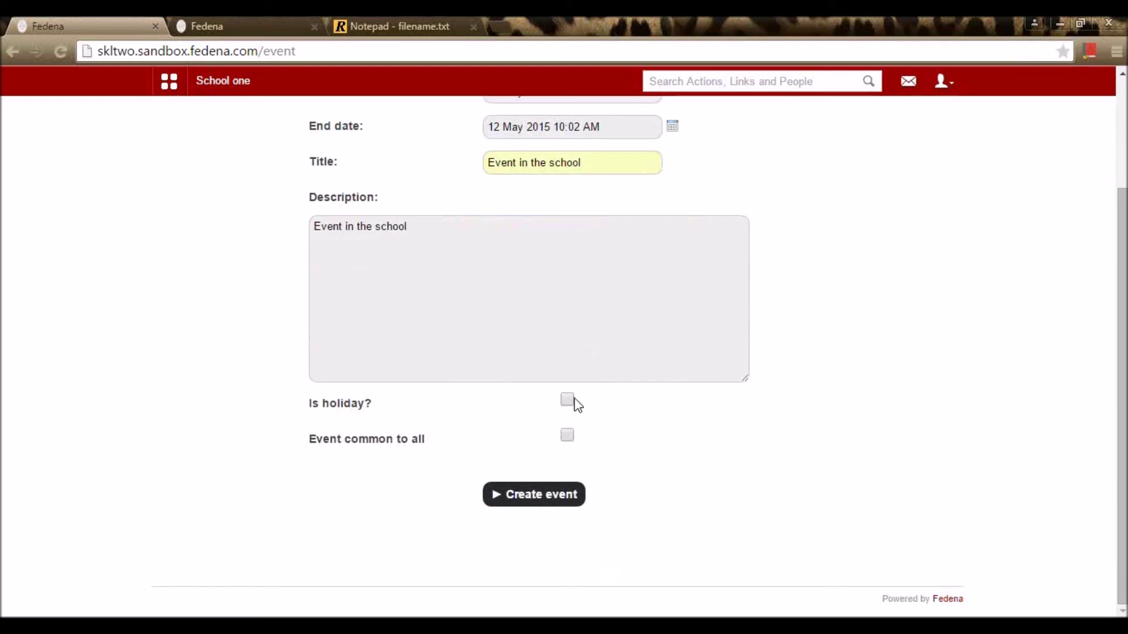
{"action": "scroll", "coordinate": [590, 274], "scroll_direction": "up", "scroll_amount": 2}
{"action": "scroll", "coordinate": [597, 279], "scroll_direction": "down", "scroll_amount": 2}
{"action": "left_click", "coordinate": [573, 436]}
{"action": "left_click", "coordinate": [567, 438]}
{"action": "left_click", "coordinate": [553, 498]}
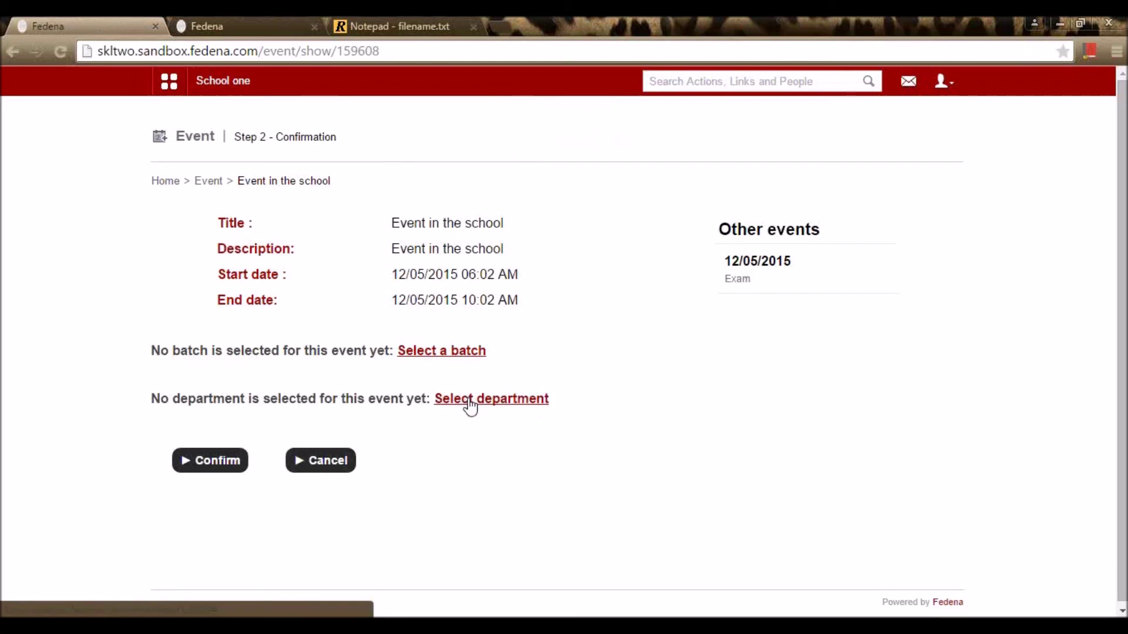
Step: Link the event to batches C1 - A, C1 - B, C2 - A and G1 - A
{"action": "left_click", "coordinate": [464, 356]}
{"action": "scroll", "coordinate": [505, 364], "scroll_direction": "down", "scroll_amount": 3}
{"action": "left_click", "coordinate": [516, 275]}
{"action": "left_click", "coordinate": [517, 309]}
{"action": "left_click", "coordinate": [516, 336]}
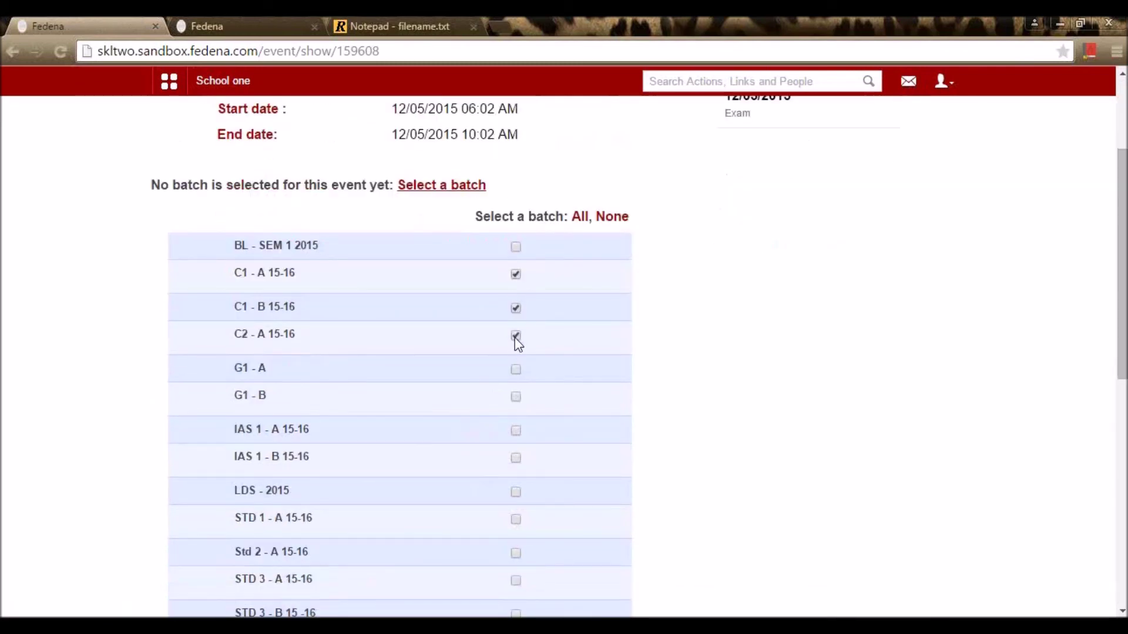
{"action": "scroll", "coordinate": [523, 352], "scroll_direction": "down", "scroll_amount": 2}
{"action": "left_click", "coordinate": [516, 287]}
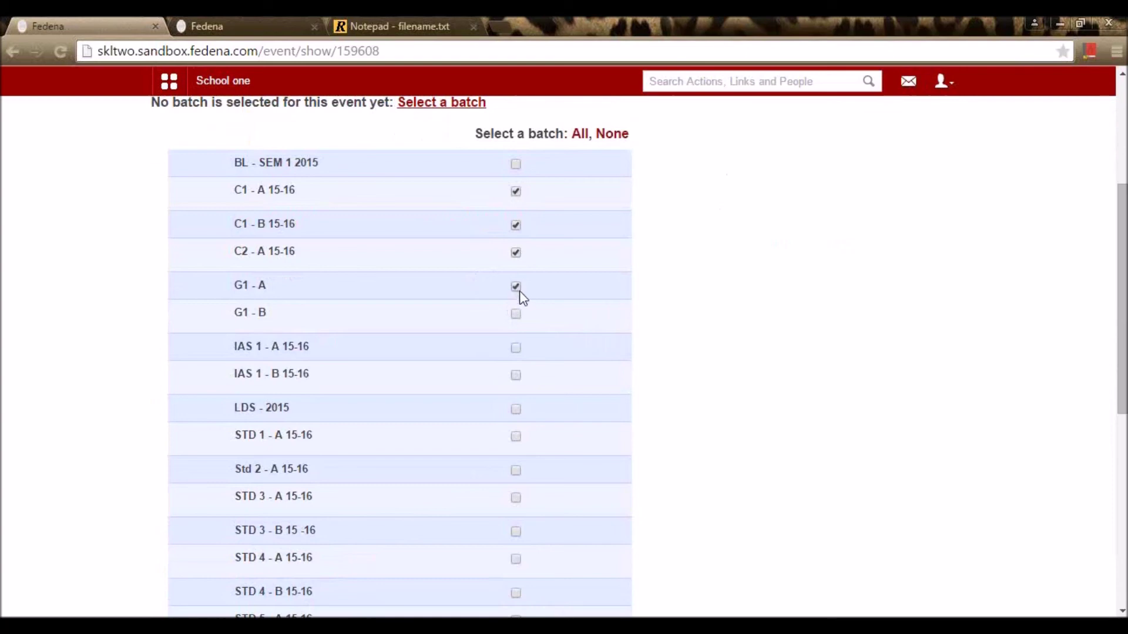
{"action": "scroll", "coordinate": [517, 388], "scroll_direction": "down", "scroll_amount": 2}
{"action": "scroll", "coordinate": [517, 388], "scroll_direction": "up", "scroll_amount": 6}
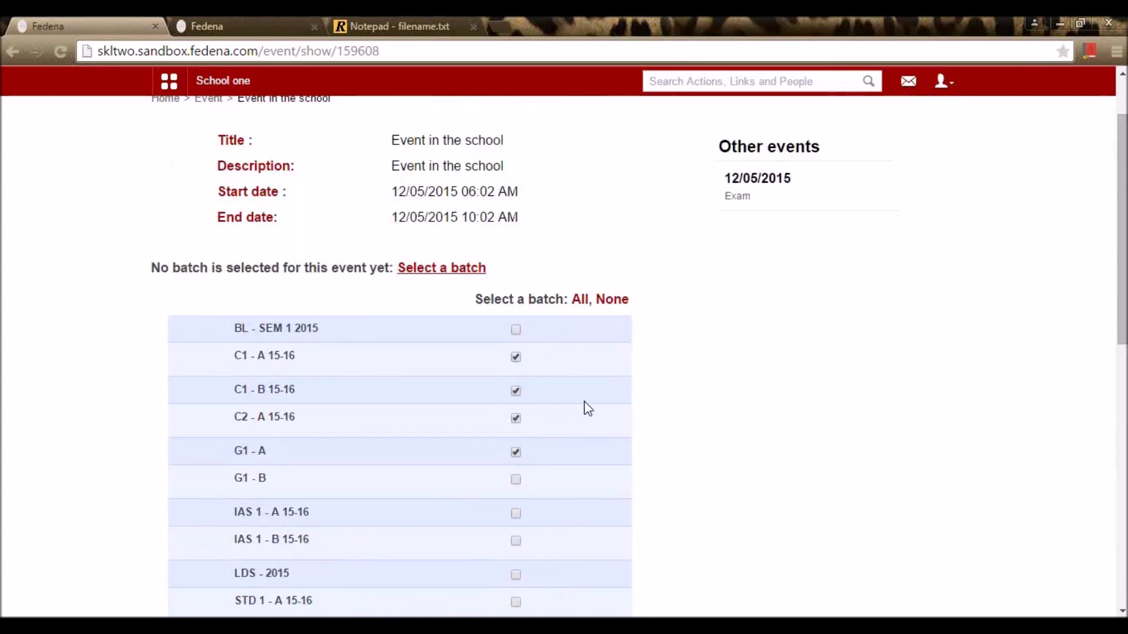
{"action": "scroll", "coordinate": [699, 276], "scroll_direction": "down", "scroll_amount": 10}
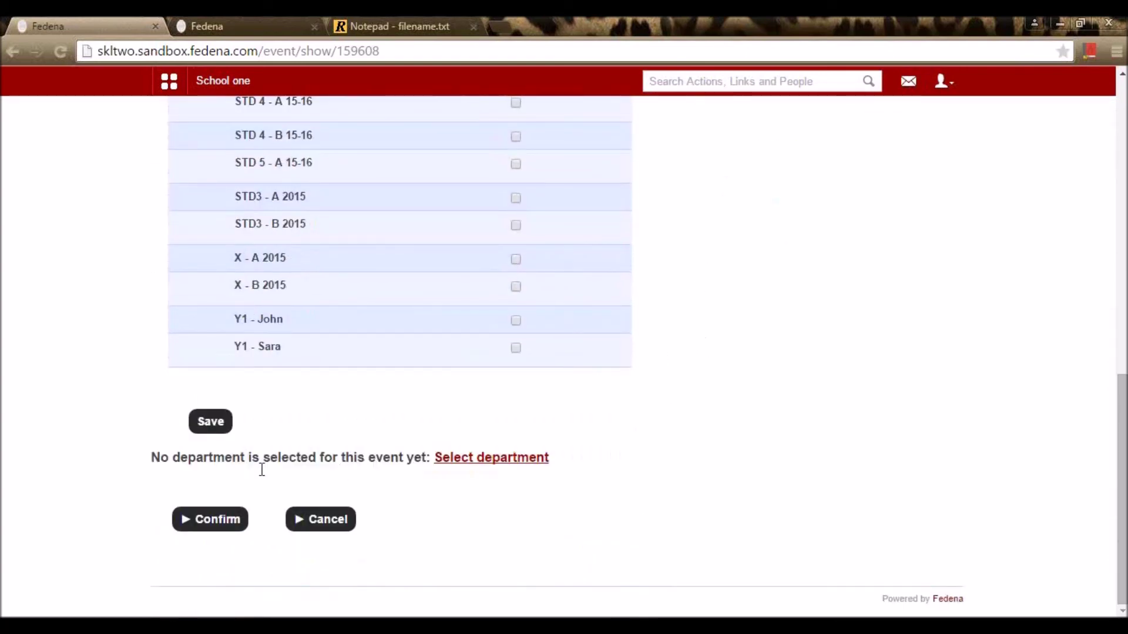
{"action": "left_click", "coordinate": [222, 429]}
Step: Add the English, Mathematics, Science and Social Studies departments, then confirm the event
{"action": "scroll", "coordinate": [548, 332], "scroll_direction": "down", "scroll_amount": 3}
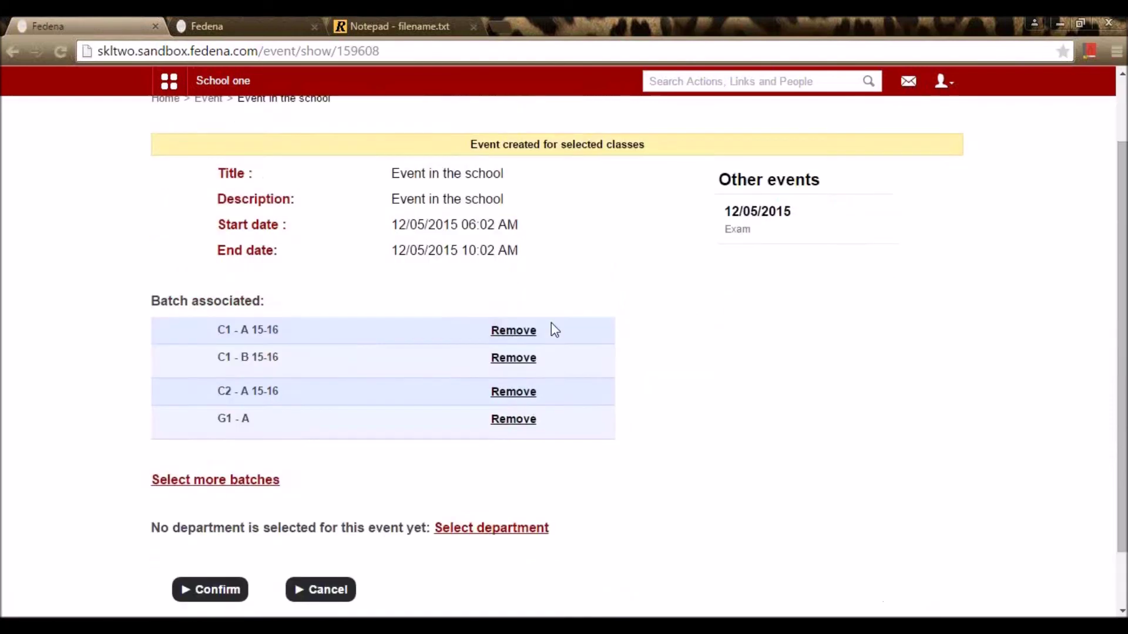
{"action": "left_click", "coordinate": [491, 458]}
{"action": "scroll", "coordinate": [428, 437], "scroll_direction": "down", "scroll_amount": 5}
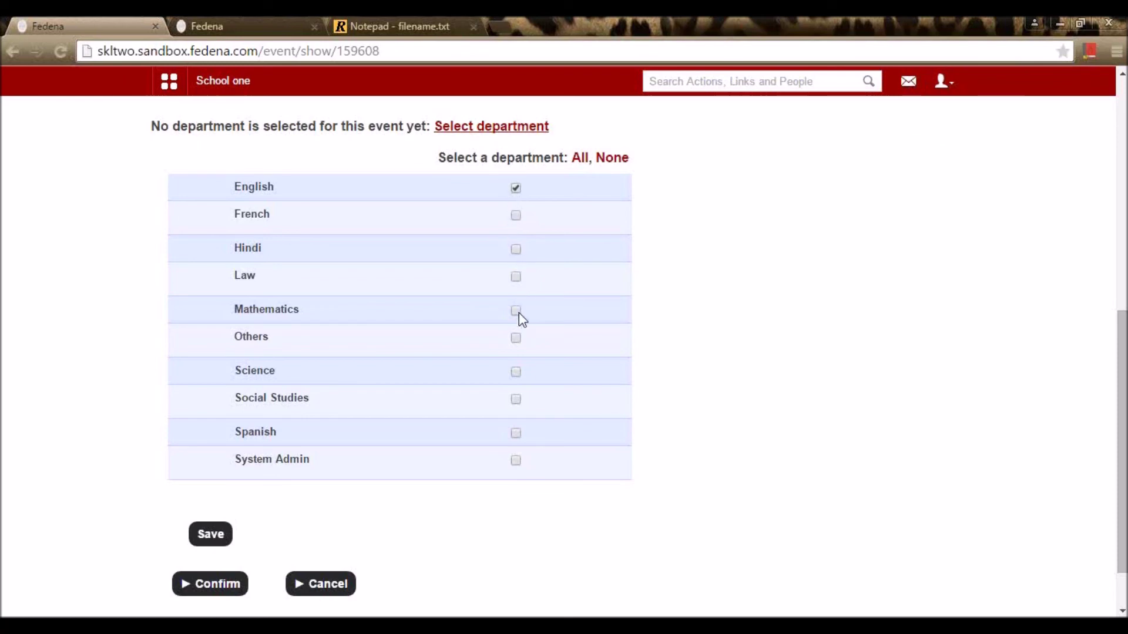
{"action": "left_click", "coordinate": [516, 371]}
{"action": "left_click", "coordinate": [515, 400]}
{"action": "left_click", "coordinate": [210, 539]}
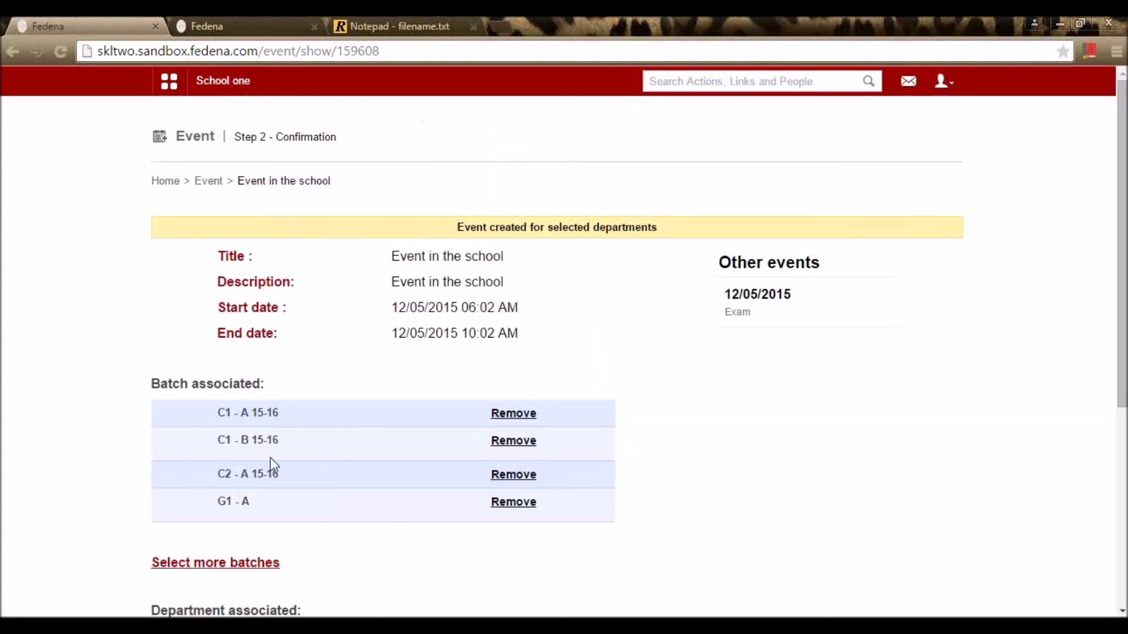
{"action": "scroll", "coordinate": [503, 413], "scroll_direction": "down", "scroll_amount": 5}
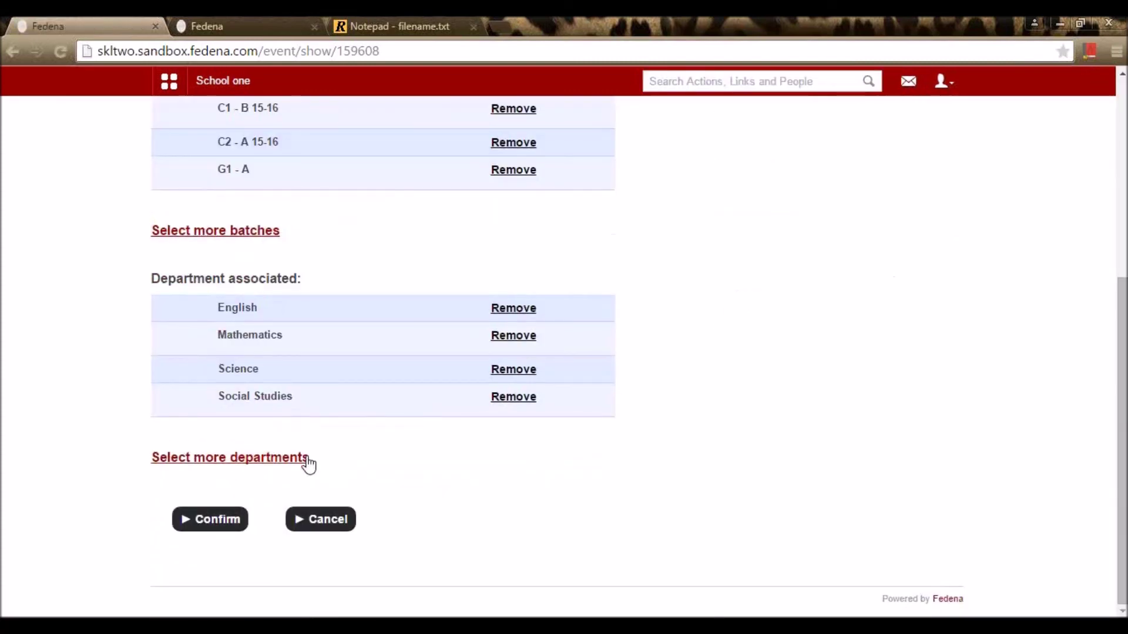
{"action": "left_click", "coordinate": [207, 527]}
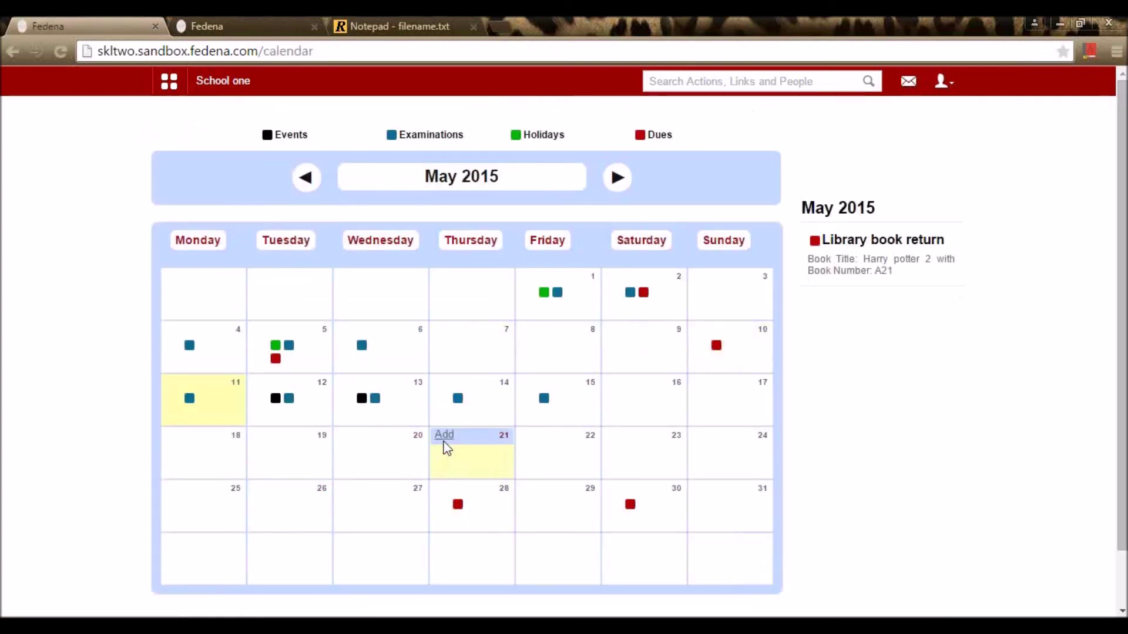
Step: View the G1 - A Science unit test exam details on the May 2015 calendar
{"action": "left_click", "coordinate": [374, 402]}
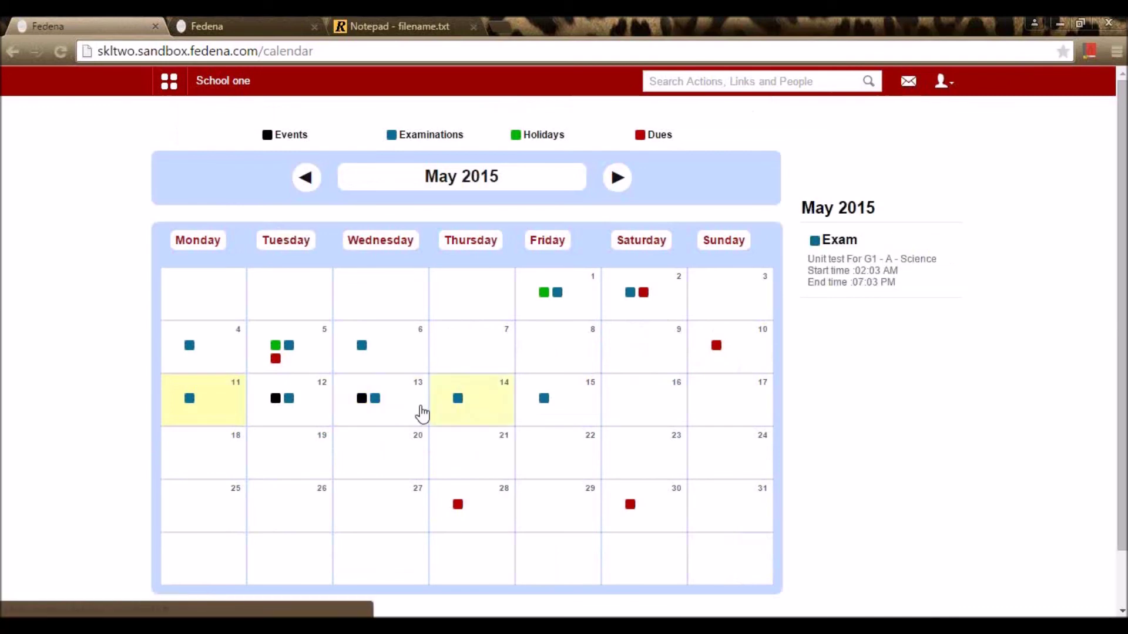
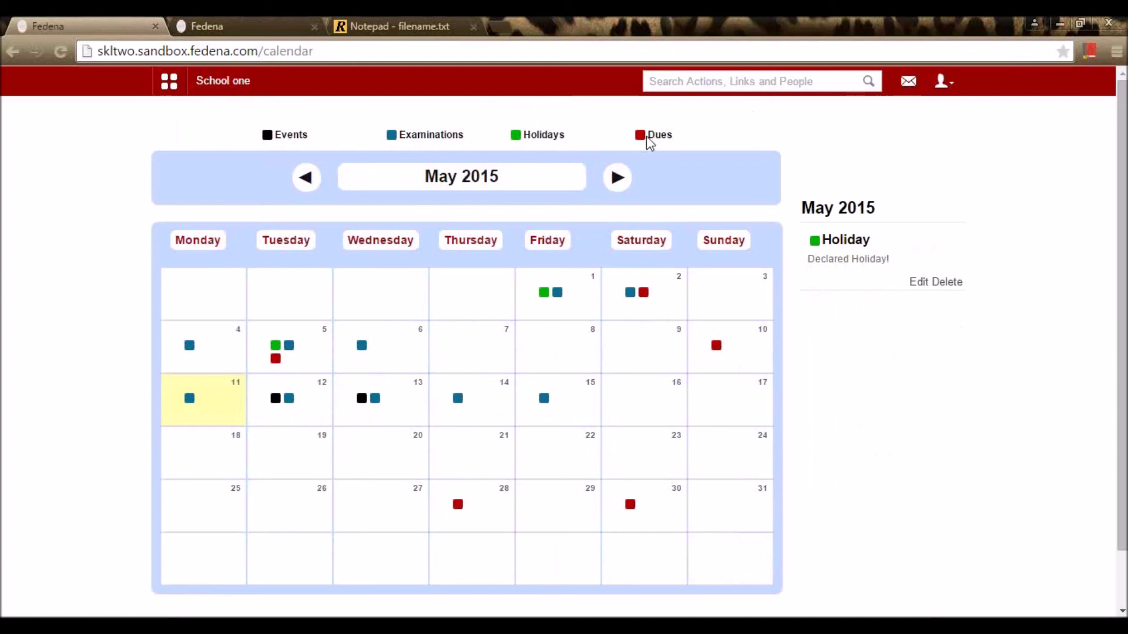
Step: Review the May 12 events, Maths unit test and Library book return due on the May 2015 calendar
{"action": "mouse_move", "coordinate": [299, 450]}
{"action": "left_click", "coordinate": [275, 402]}
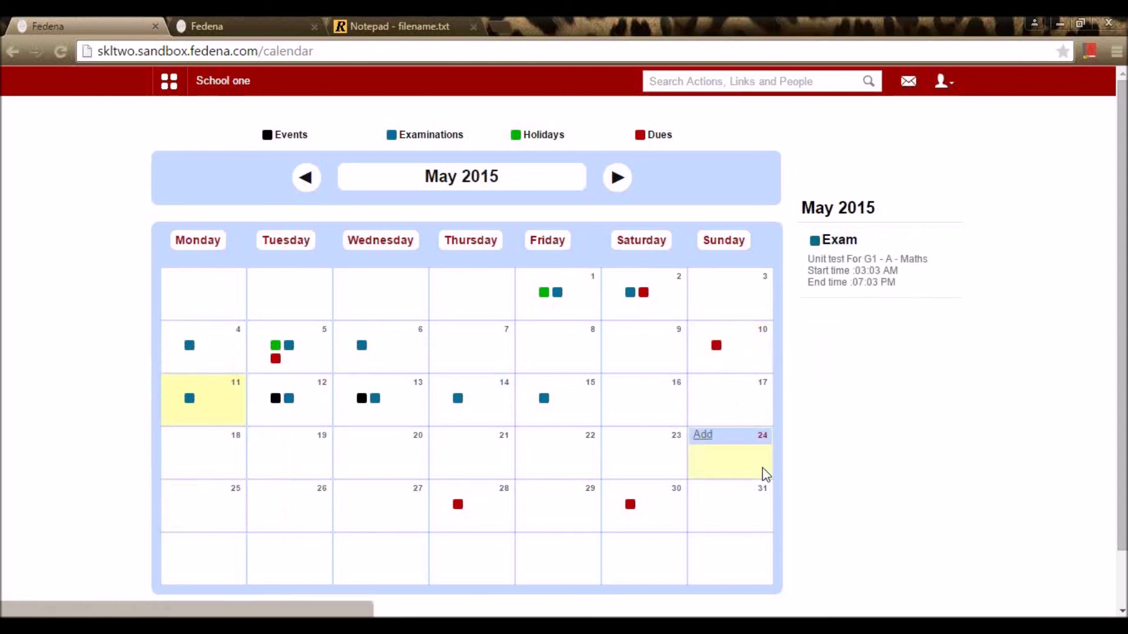
{"action": "scroll", "coordinate": [982, 425], "scroll_direction": "down", "scroll_amount": 2}
{"action": "scroll", "coordinate": [999, 432], "scroll_direction": "up", "scroll_amount": 2}
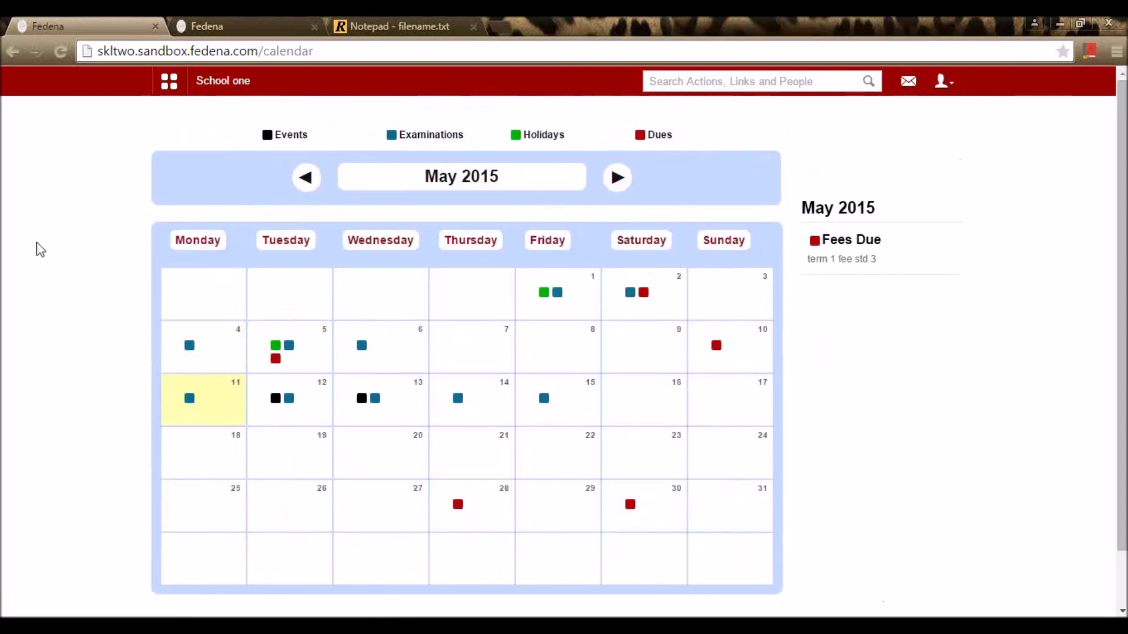
{"action": "left_click", "coordinate": [616, 181]}
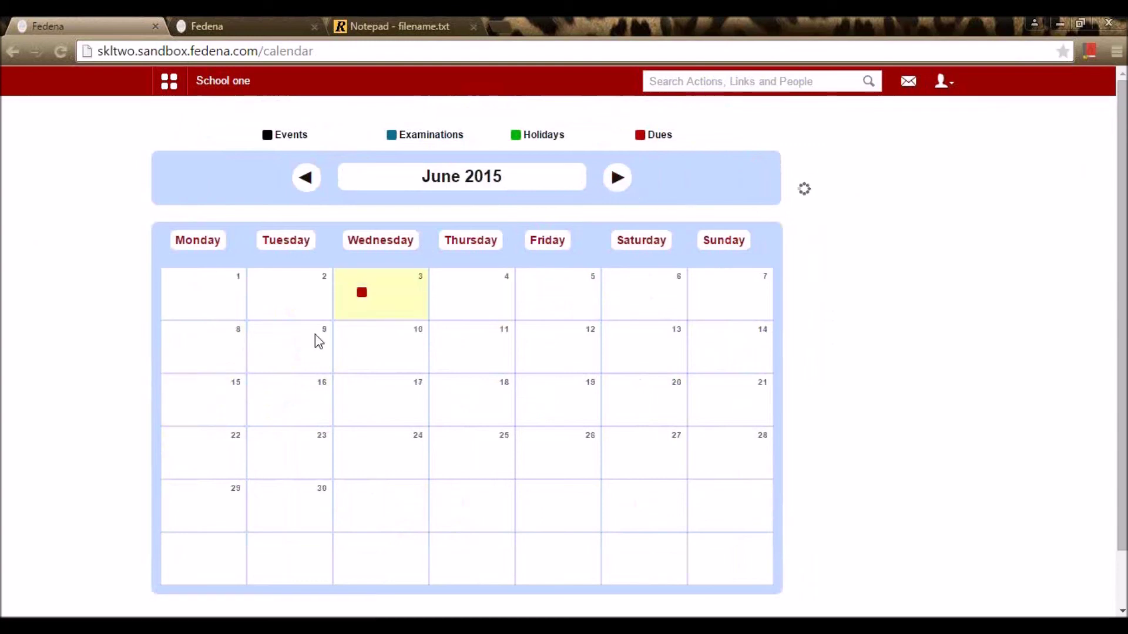
{"action": "left_click", "coordinate": [313, 193]}
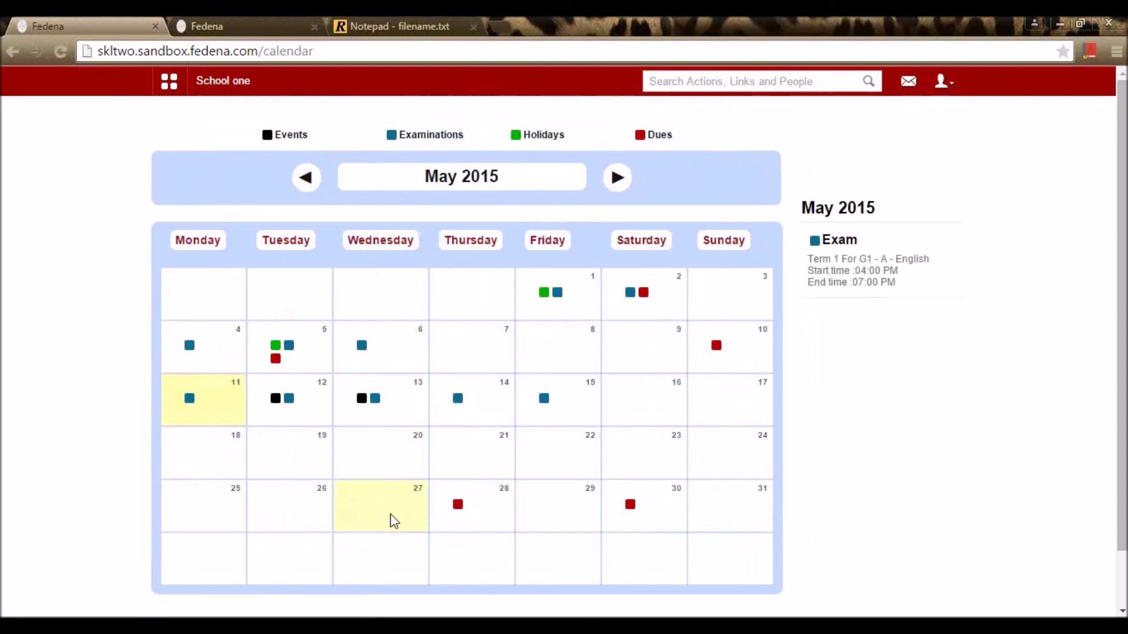
{"action": "left_click", "coordinate": [276, 400]}
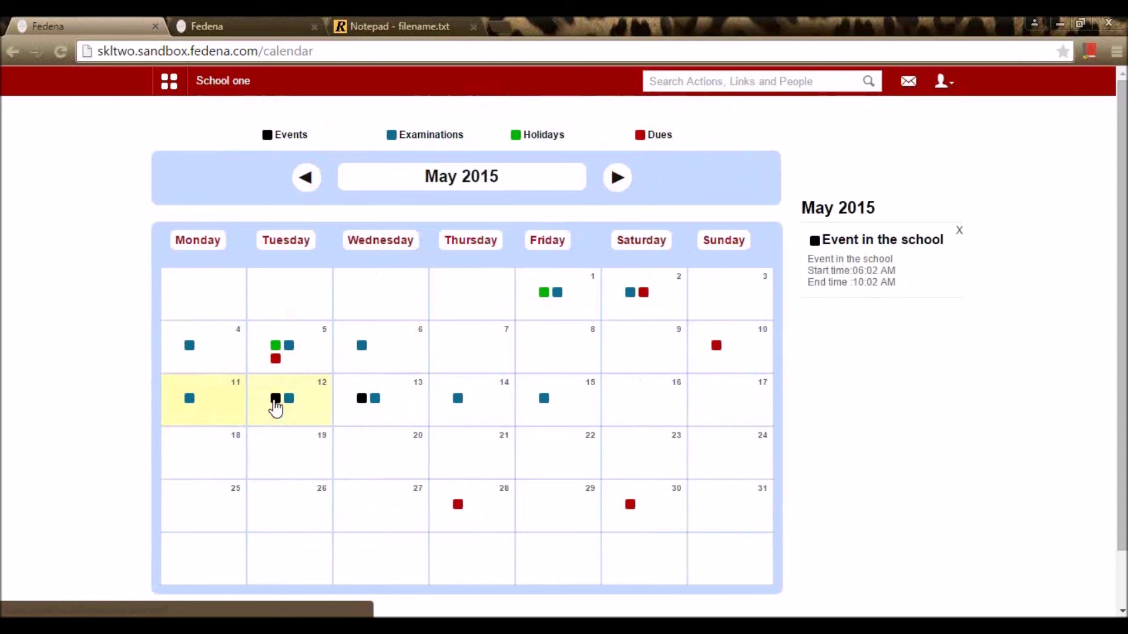
{"action": "left_click", "coordinate": [275, 401]}
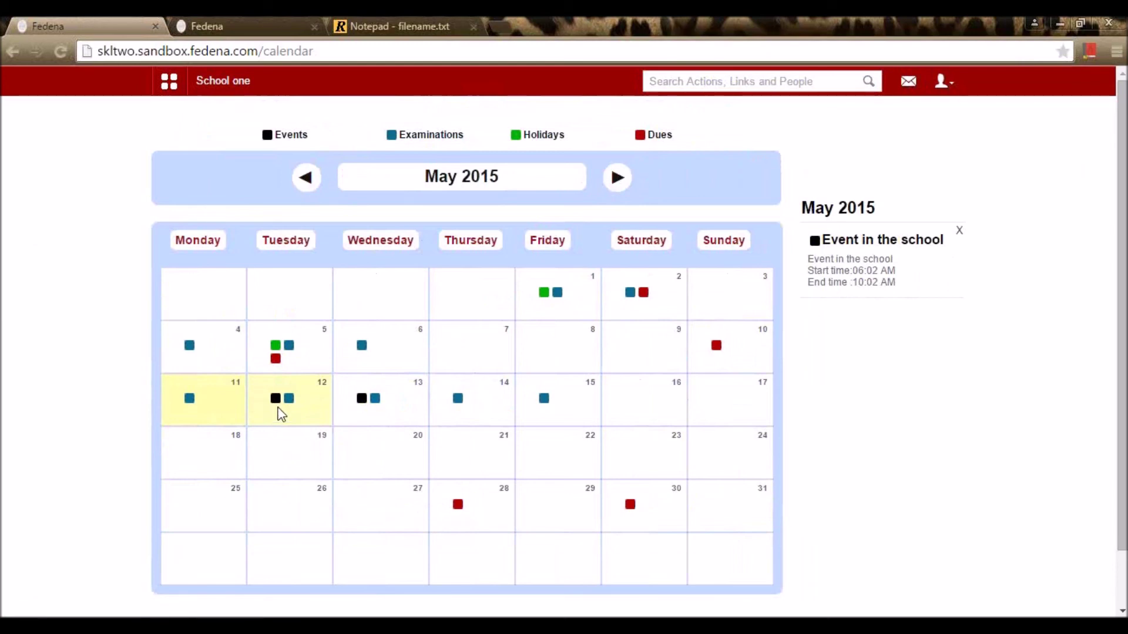
{"action": "left_click", "coordinate": [287, 401]}
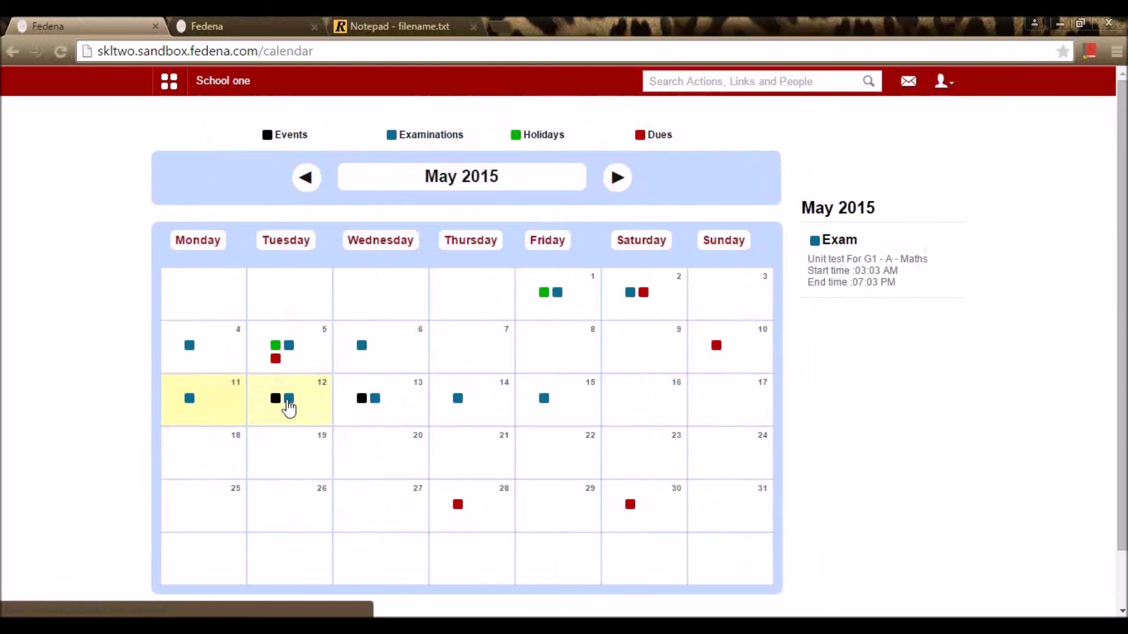
{"action": "left_click", "coordinate": [460, 503]}
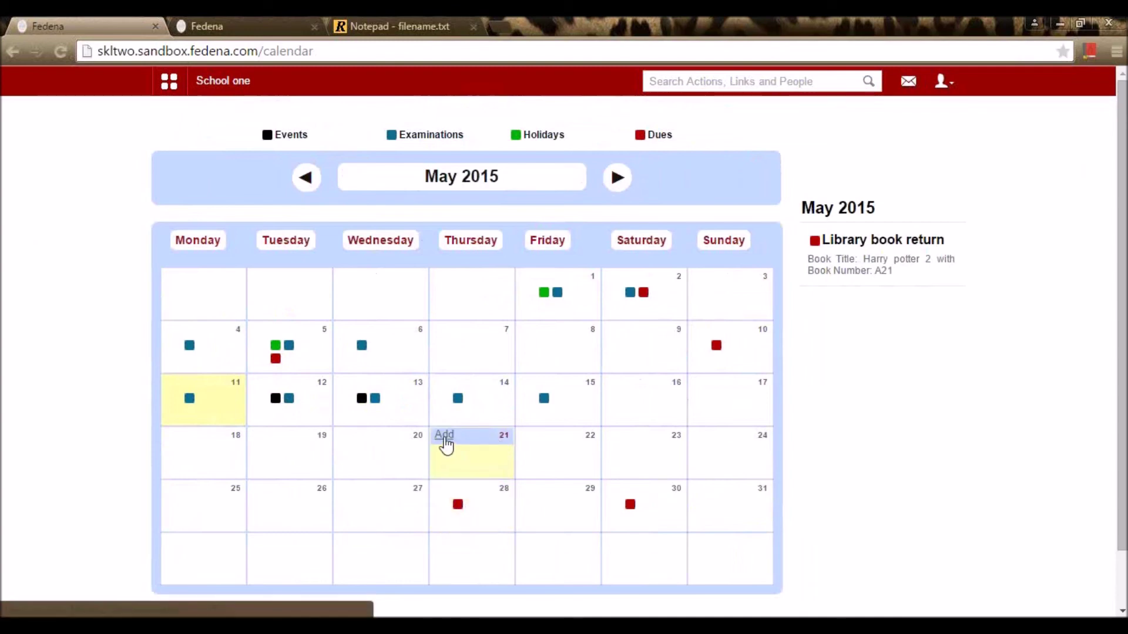
Step: Start a new event on 21 May titled 'Holiday' with description 'Holiday'
{"action": "left_click", "coordinate": [444, 438]}
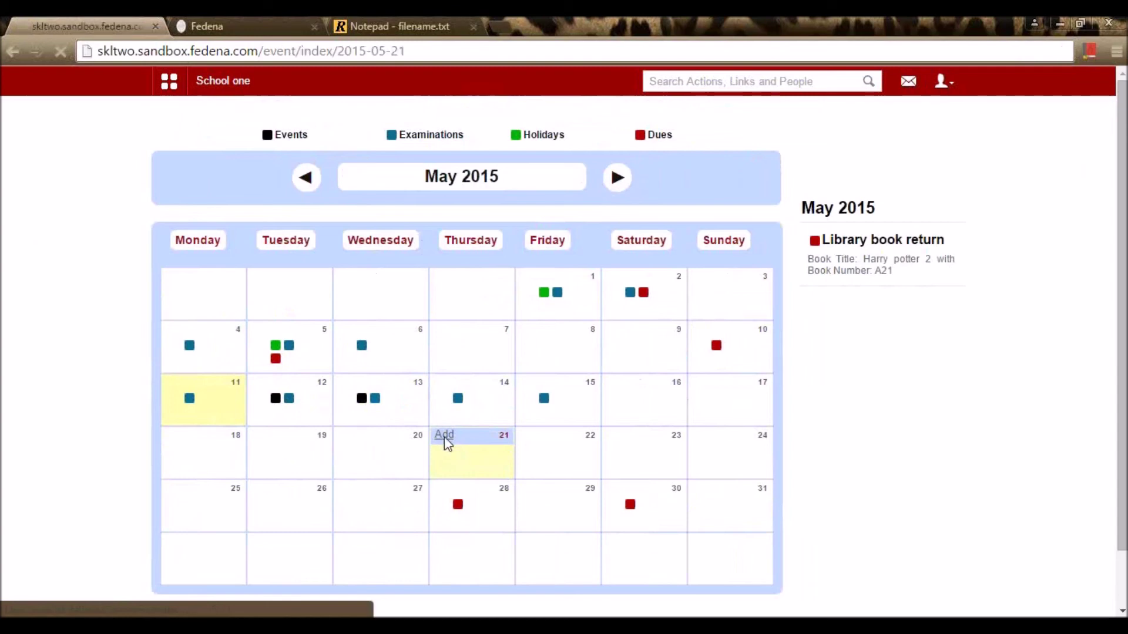
{"action": "scroll", "coordinate": [604, 411], "scroll_direction": "down", "scroll_amount": 3}
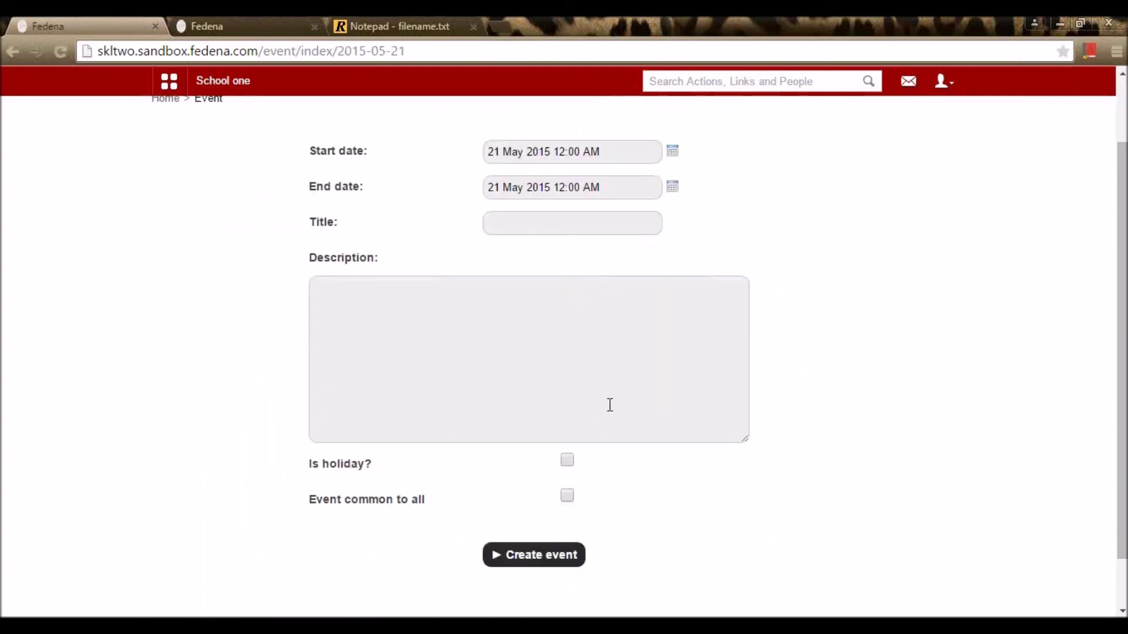
{"action": "scroll", "coordinate": [611, 405], "scroll_direction": "up", "scroll_amount": 3}
{"action": "left_click", "coordinate": [524, 305]}
{"action": "type", "text": "Holida"}
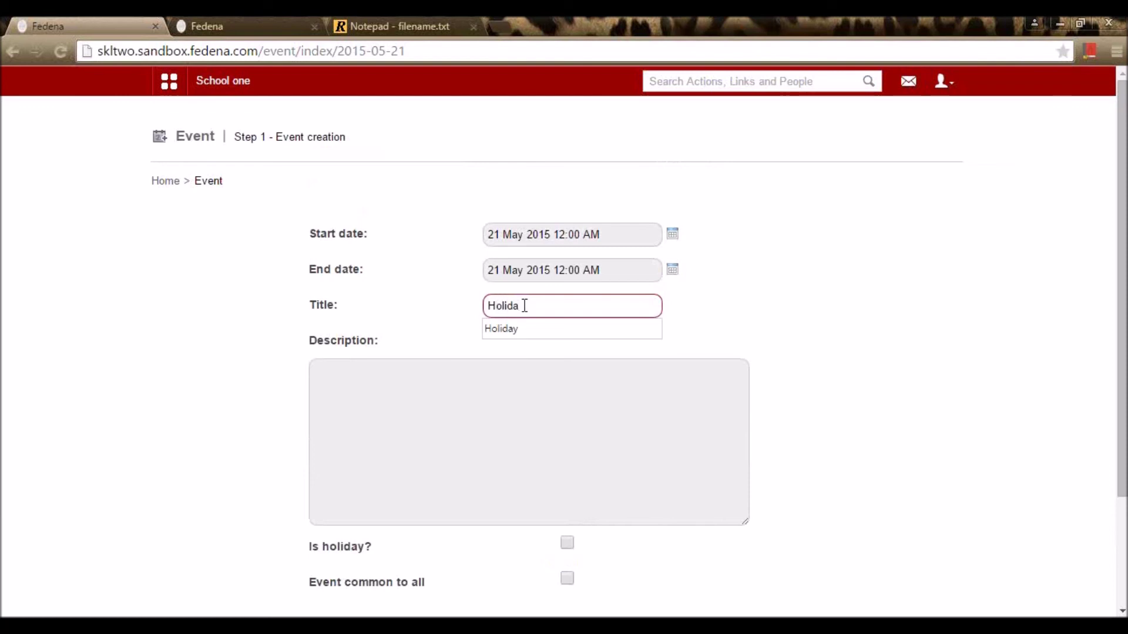
{"action": "left_click", "coordinate": [520, 330]}
{"action": "left_click", "coordinate": [493, 411]}
{"action": "type", "text": "Holiday"}
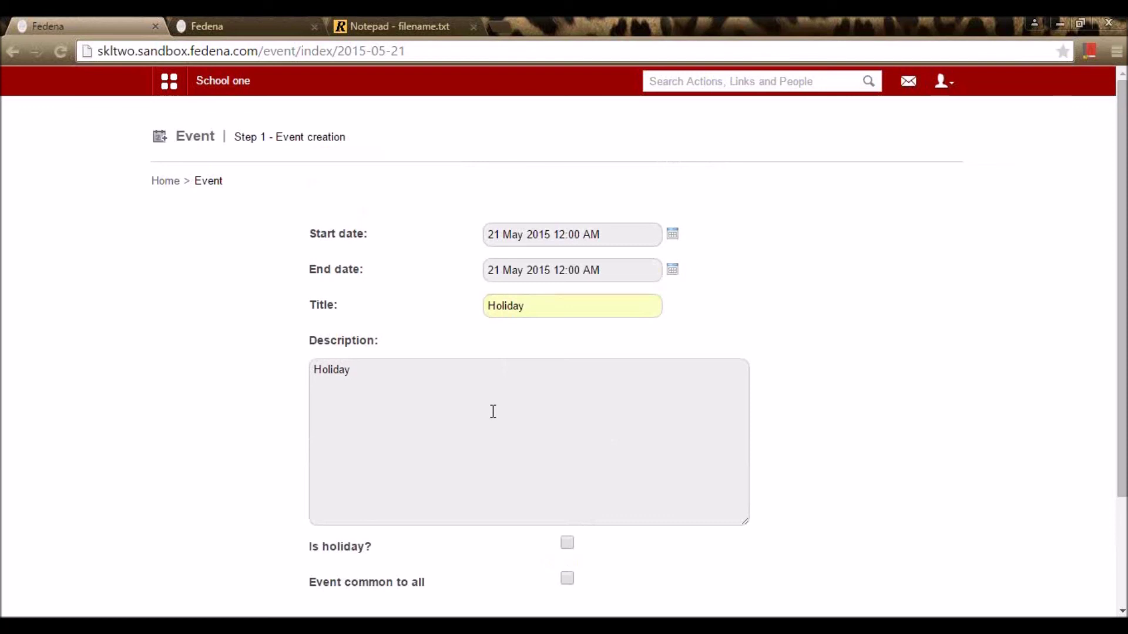
Step: Mark the event as a holiday common to all, then create and confirm it
{"action": "scroll", "coordinate": [493, 411], "scroll_direction": "down", "scroll_amount": 3}
{"action": "left_click", "coordinate": [568, 401]}
{"action": "left_click", "coordinate": [568, 436]}
{"action": "left_click", "coordinate": [573, 497]}
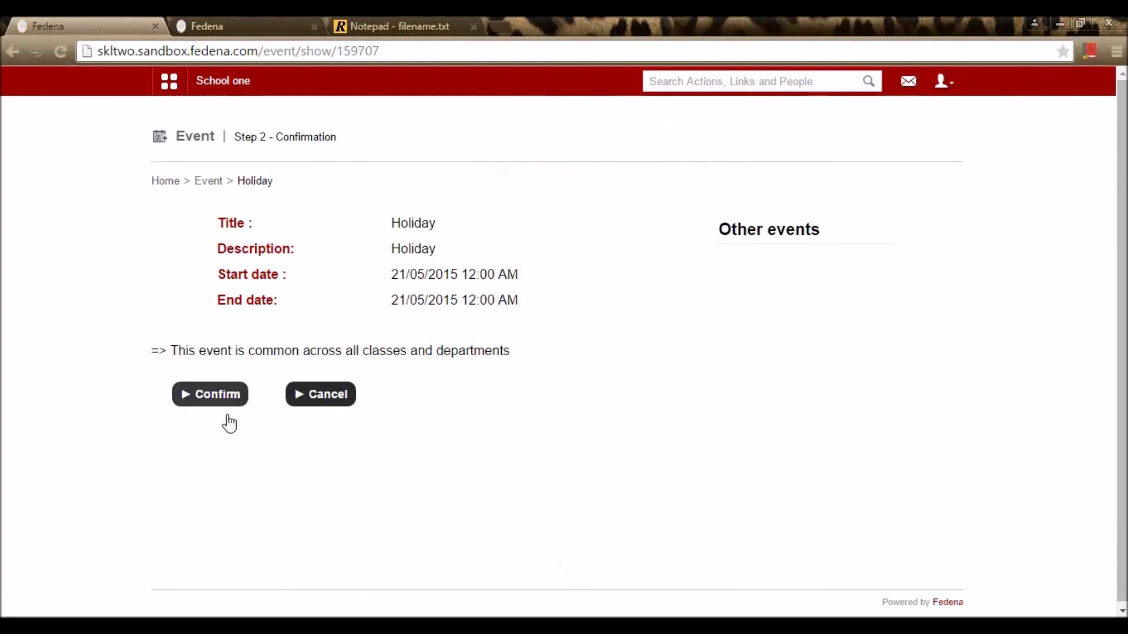
{"action": "left_click", "coordinate": [215, 397]}
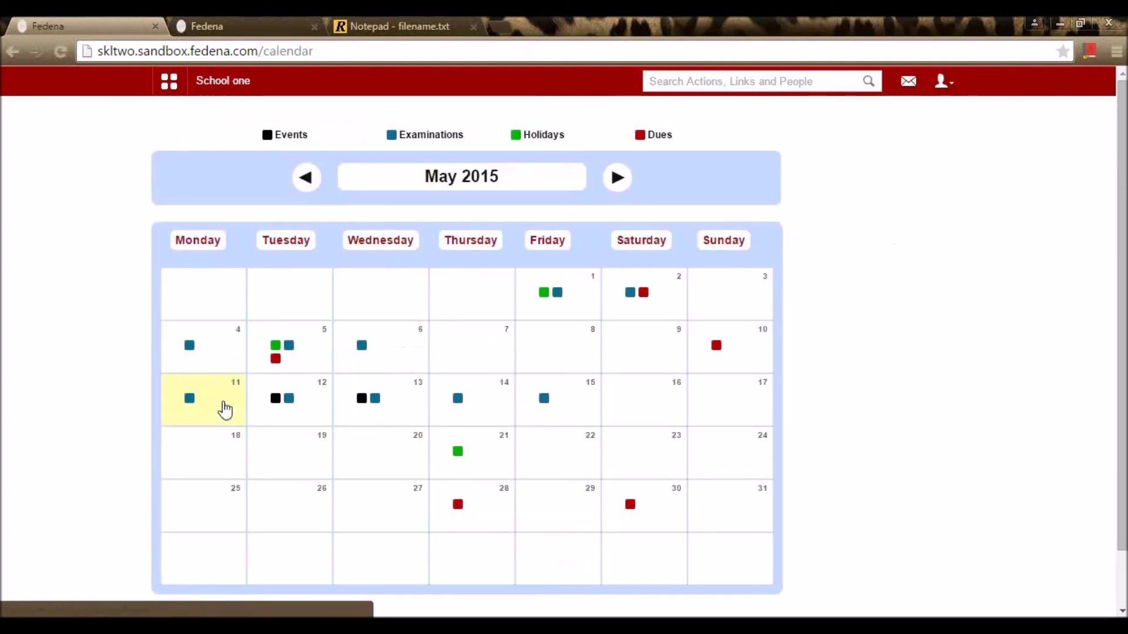
Step: Check the new Holiday event on 21 May, then log out of the admin account
{"action": "left_click", "coordinate": [458, 453]}
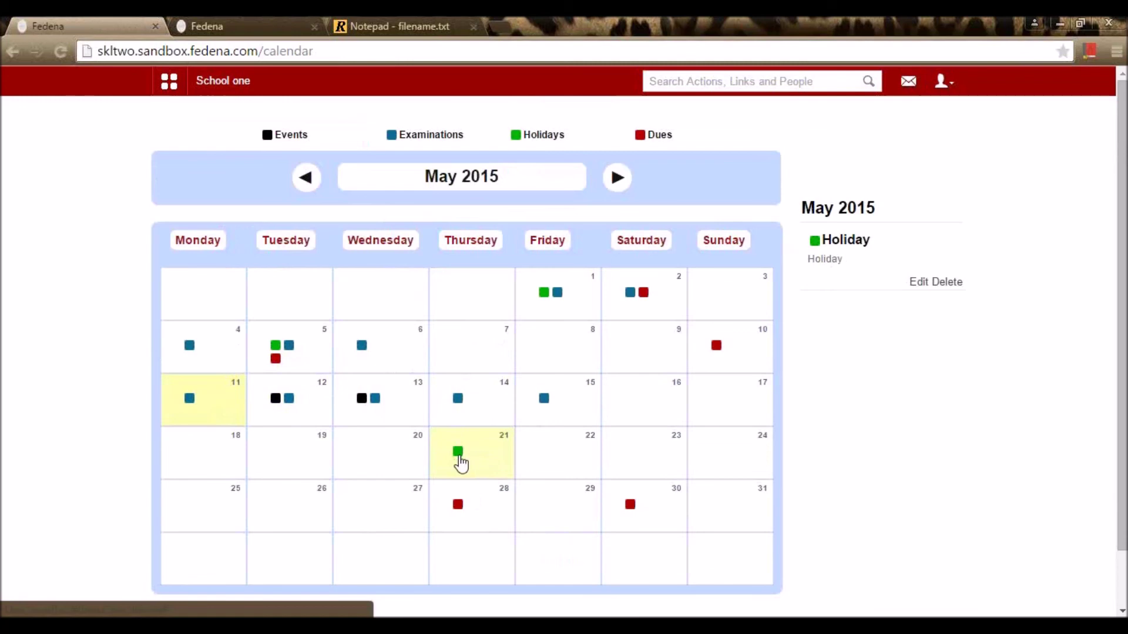
{"action": "left_click", "coordinate": [460, 461]}
{"action": "left_click", "coordinate": [942, 82]}
{"action": "left_click", "coordinate": [912, 156]}
Step: Sign in with the student's username and password and dismiss the save-password prompt
{"action": "double_click", "coordinate": [625, 259]}
{"action": "type", "text": "St"}
{"action": "key", "text": "BackSpace"}
{"action": "type", "text": "T"}
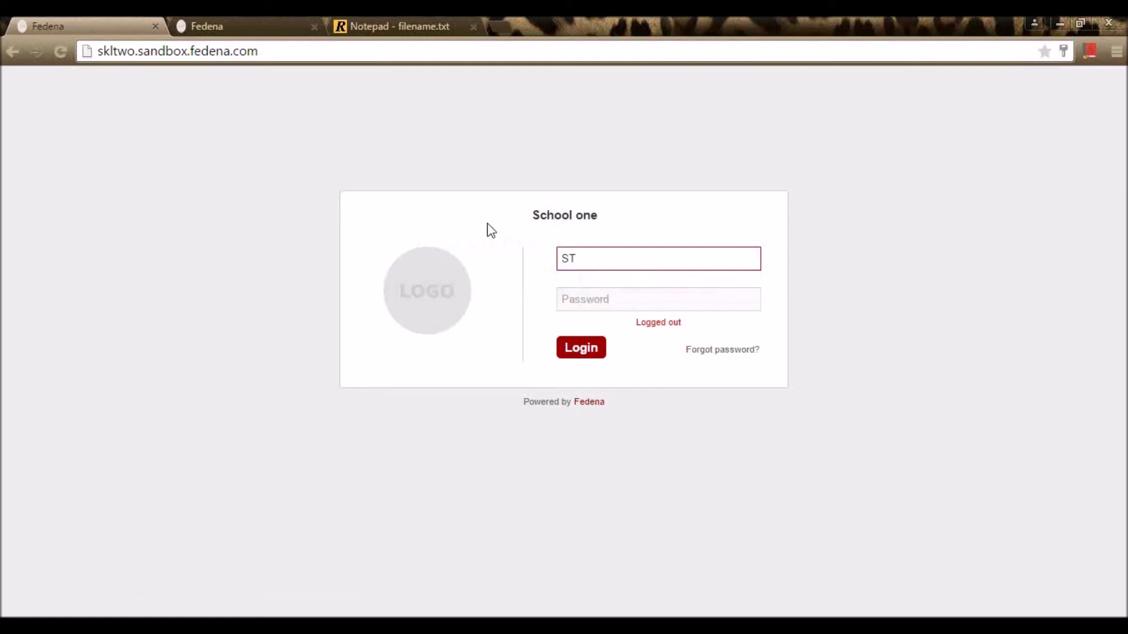
{"action": "type", "text": "001"}
{"action": "key", "text": "Tab"}
{"action": "type", "text": "ST001"}
{"action": "key", "text": "Return"}
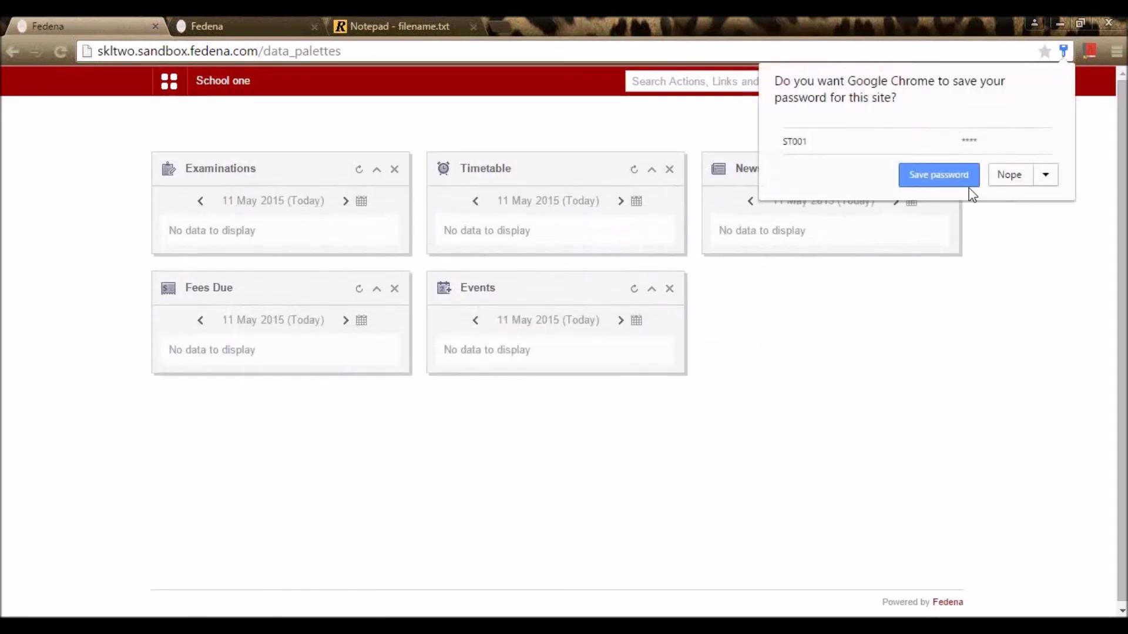
{"action": "left_click", "coordinate": [1002, 180]}
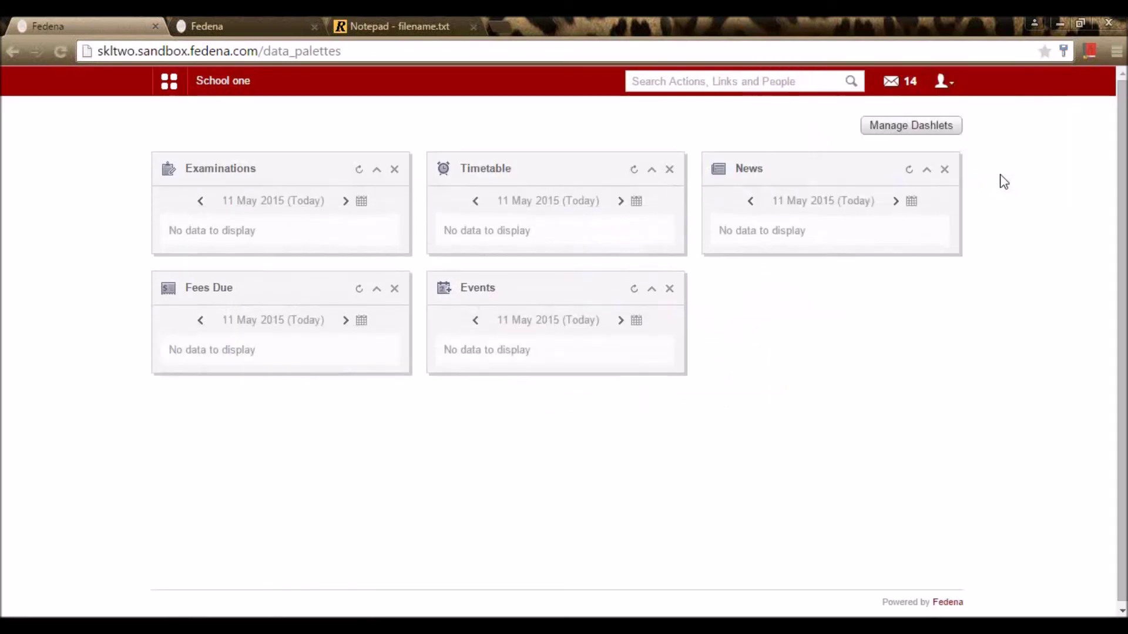
Step: Read the 'New event : Holiday' and 'New event : Event in the school' inbox messages
{"action": "left_click", "coordinate": [900, 82]}
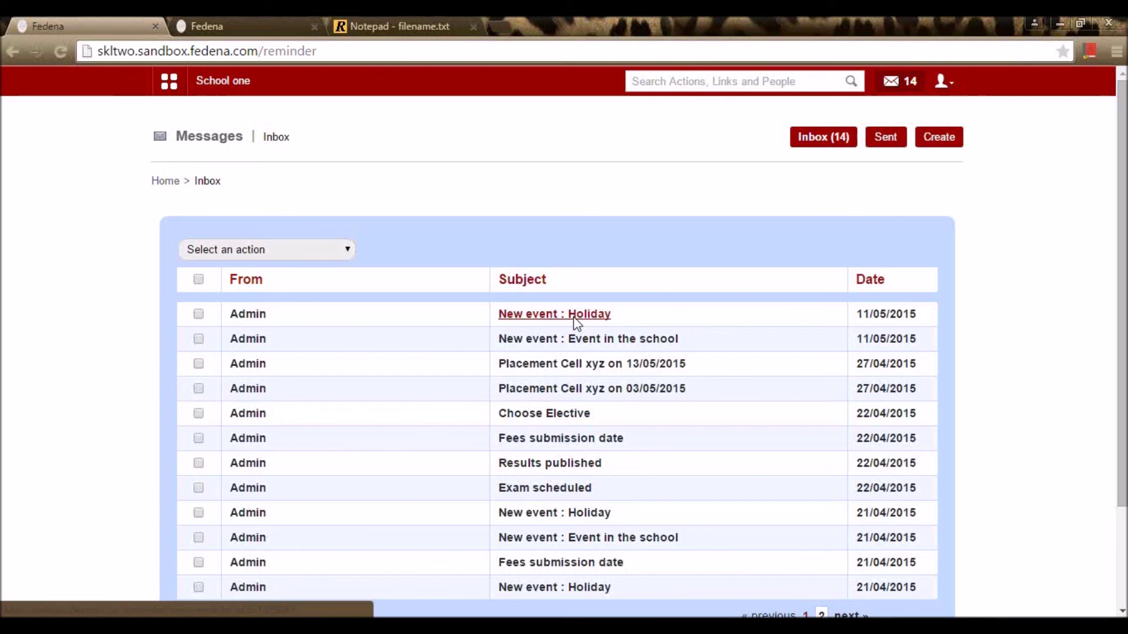
{"action": "left_click", "coordinate": [574, 317]}
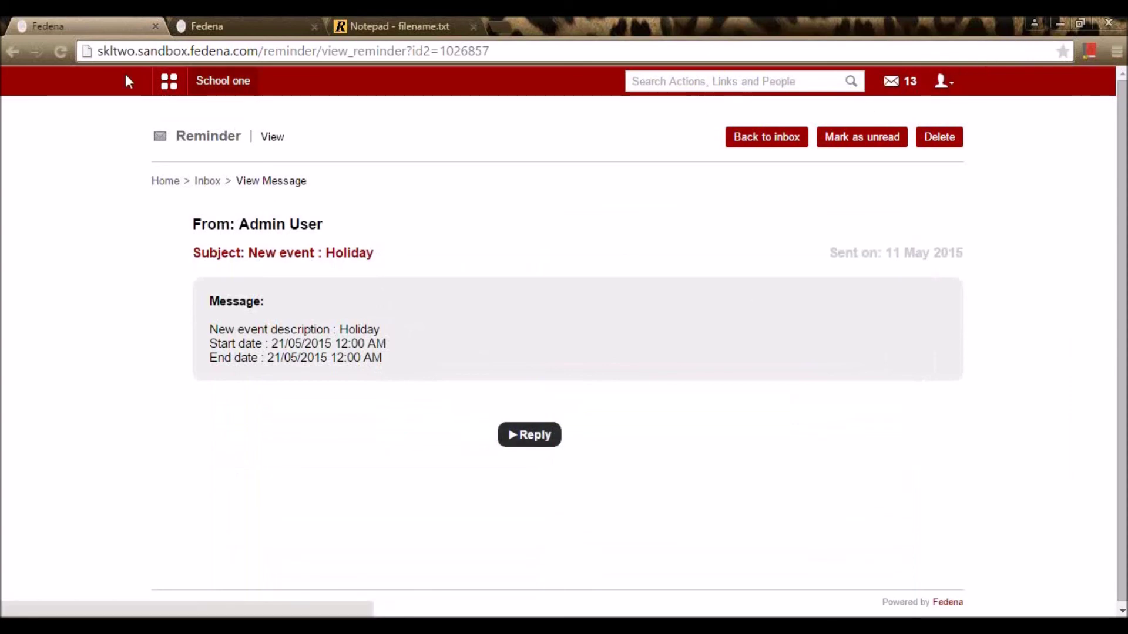
{"action": "left_click", "coordinate": [11, 51]}
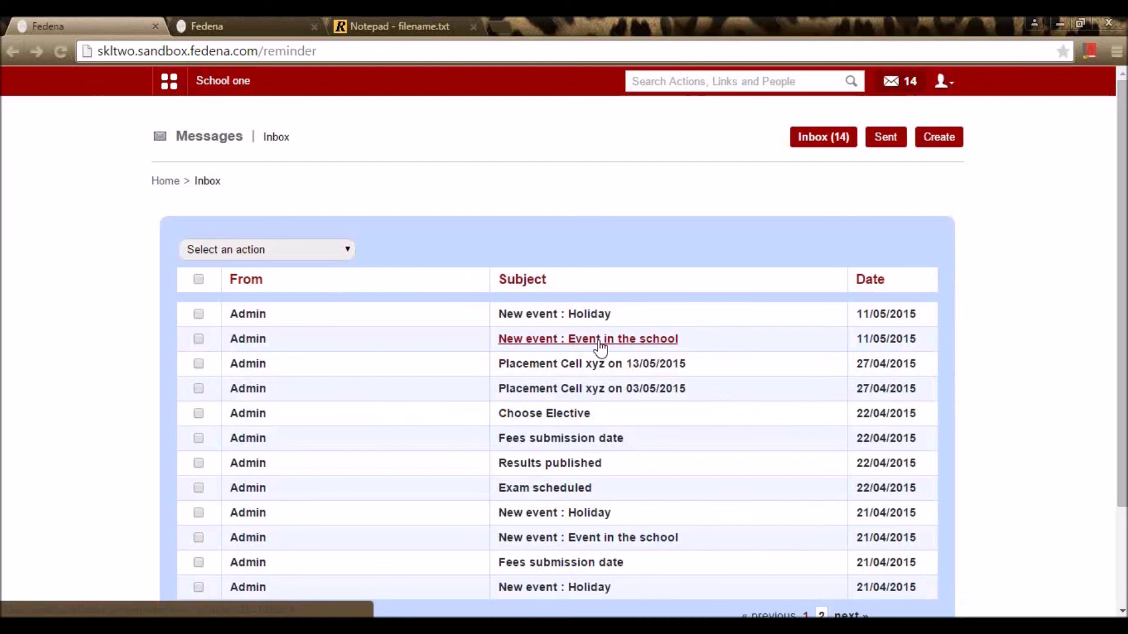
{"action": "left_click", "coordinate": [599, 341]}
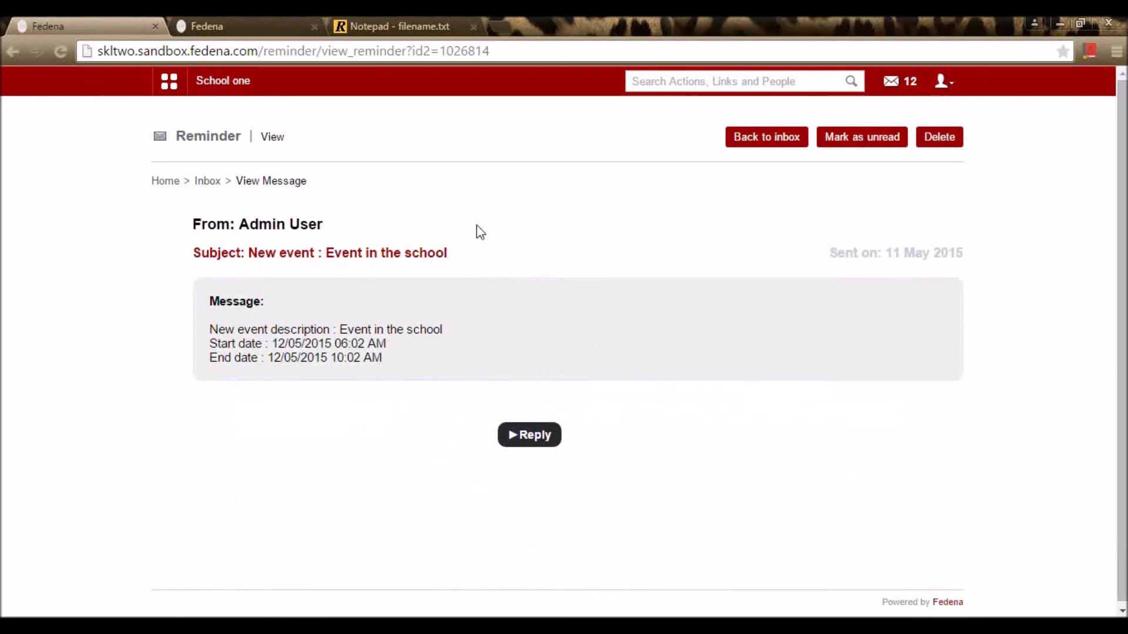
{"action": "left_click", "coordinate": [943, 83]}
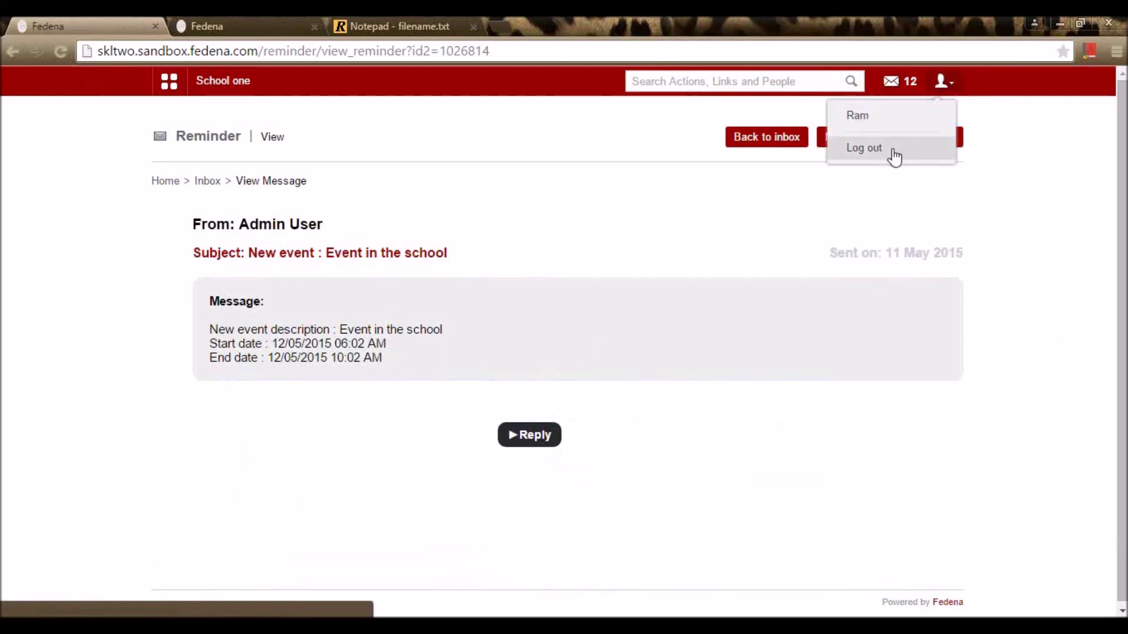
Step: Switch to the administrator account and open the school calendar from Quick Links
{"action": "left_click", "coordinate": [894, 150]}
{"action": "left_click", "coordinate": [568, 355]}
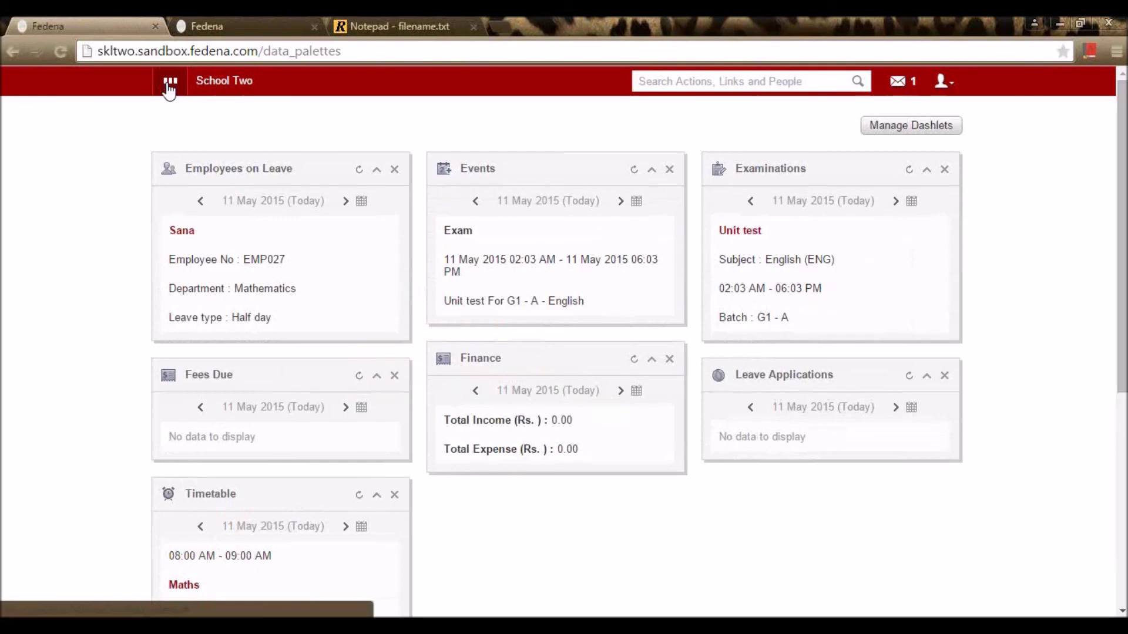
{"action": "left_click", "coordinate": [170, 86]}
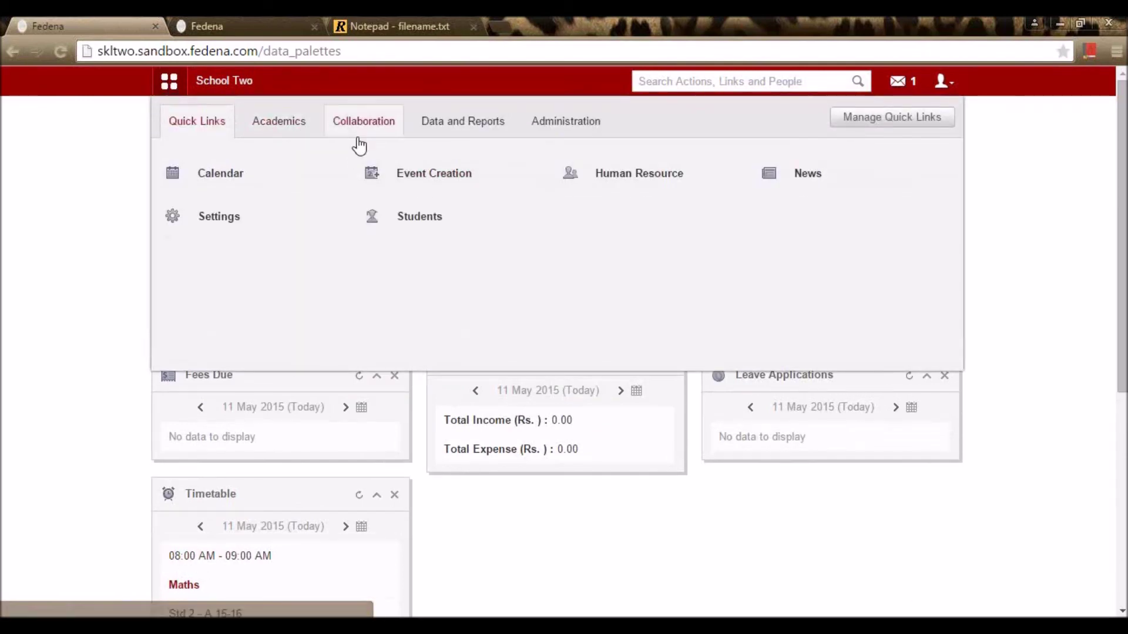
{"action": "left_click", "coordinate": [254, 178]}
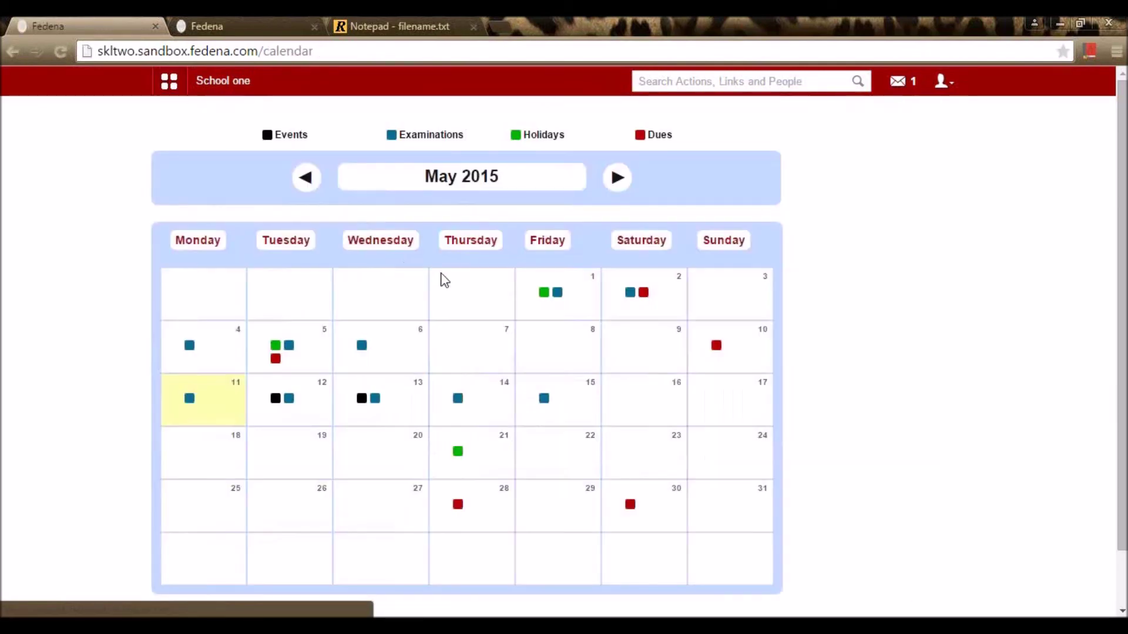
Step: Review the dues marked on 30, 28 and 10 May 2015
{"action": "scroll", "coordinate": [446, 282], "scroll_direction": "down", "scroll_amount": 1}
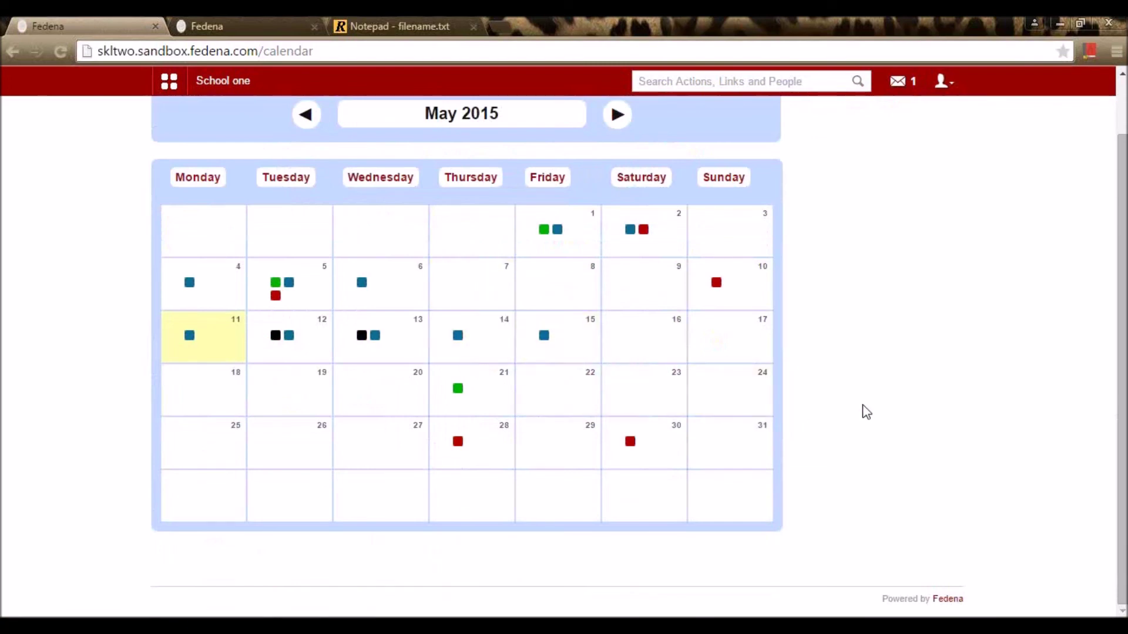
{"action": "mouse_move", "coordinate": [722, 385]}
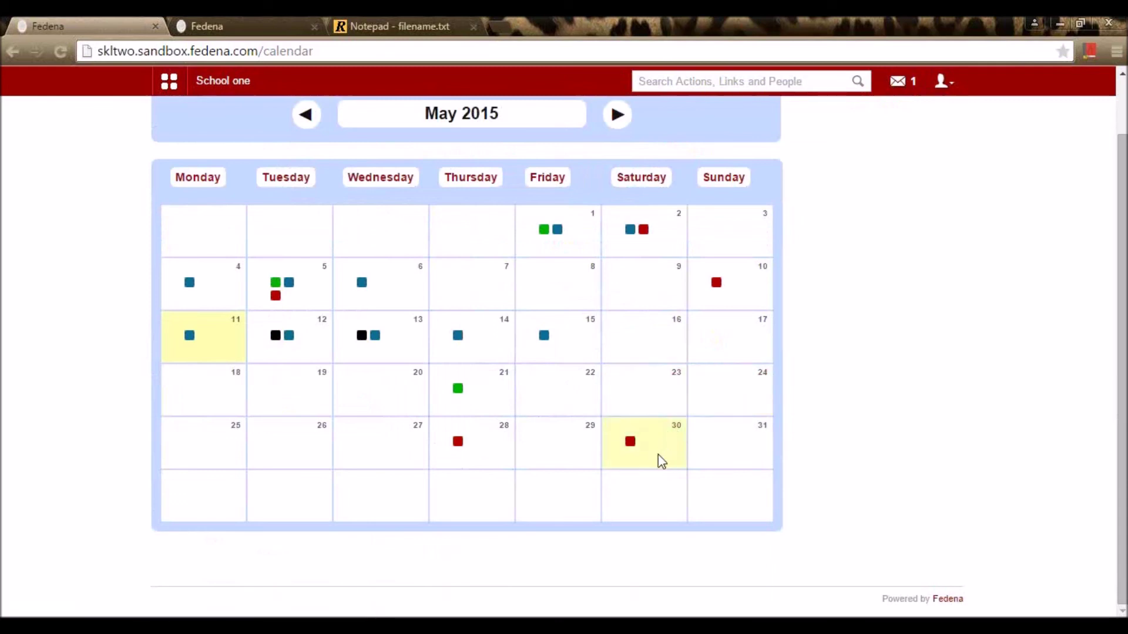
{"action": "left_click", "coordinate": [630, 445]}
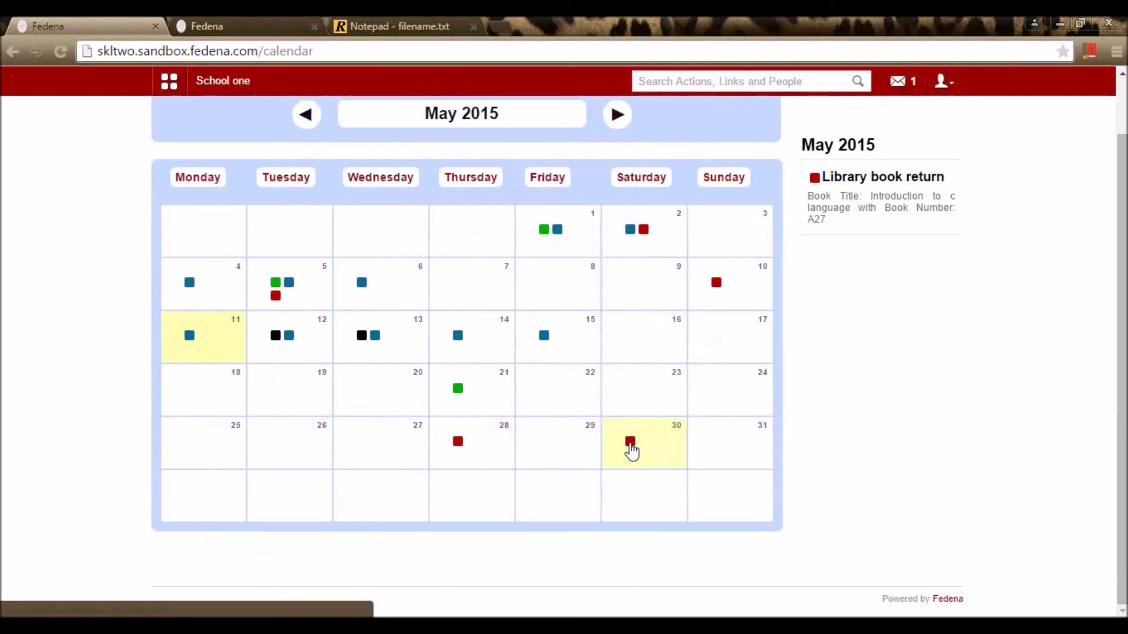
{"action": "left_click", "coordinate": [458, 442]}
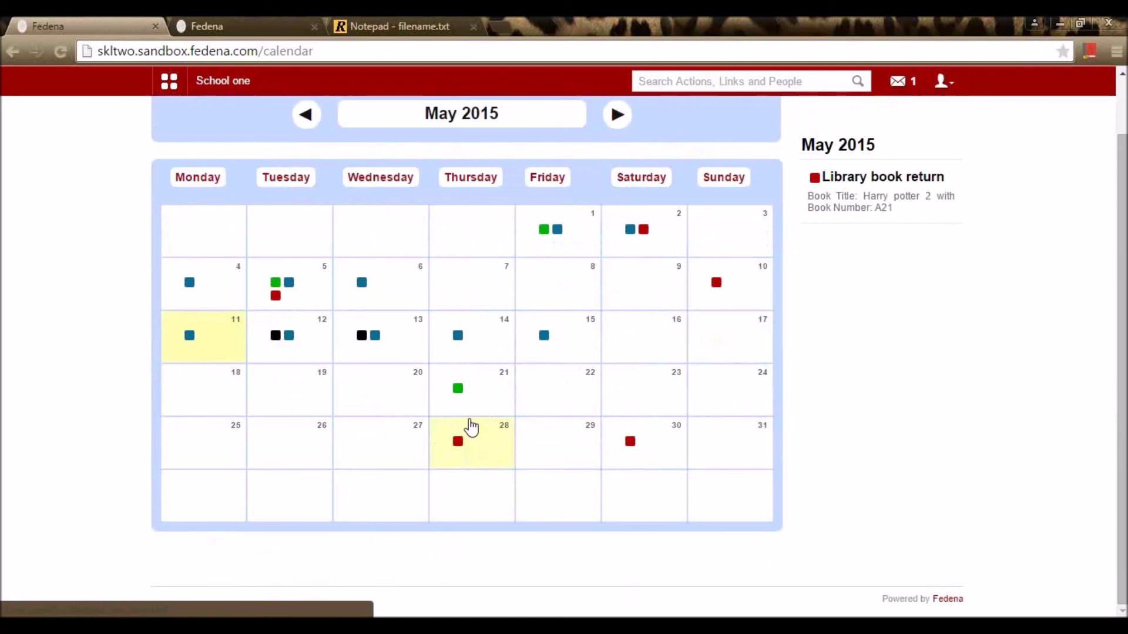
{"action": "left_click", "coordinate": [717, 283]}
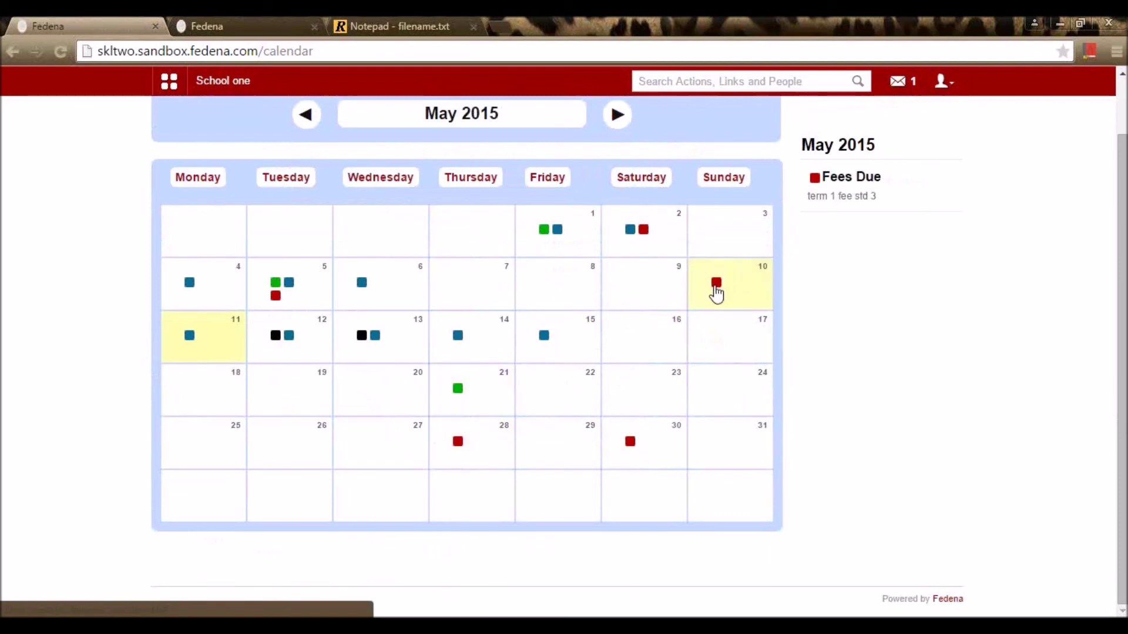
{"action": "left_click", "coordinate": [941, 81]}
Step: Log out of admin and sign in with the student's username and password
{"action": "left_click", "coordinate": [919, 154]}
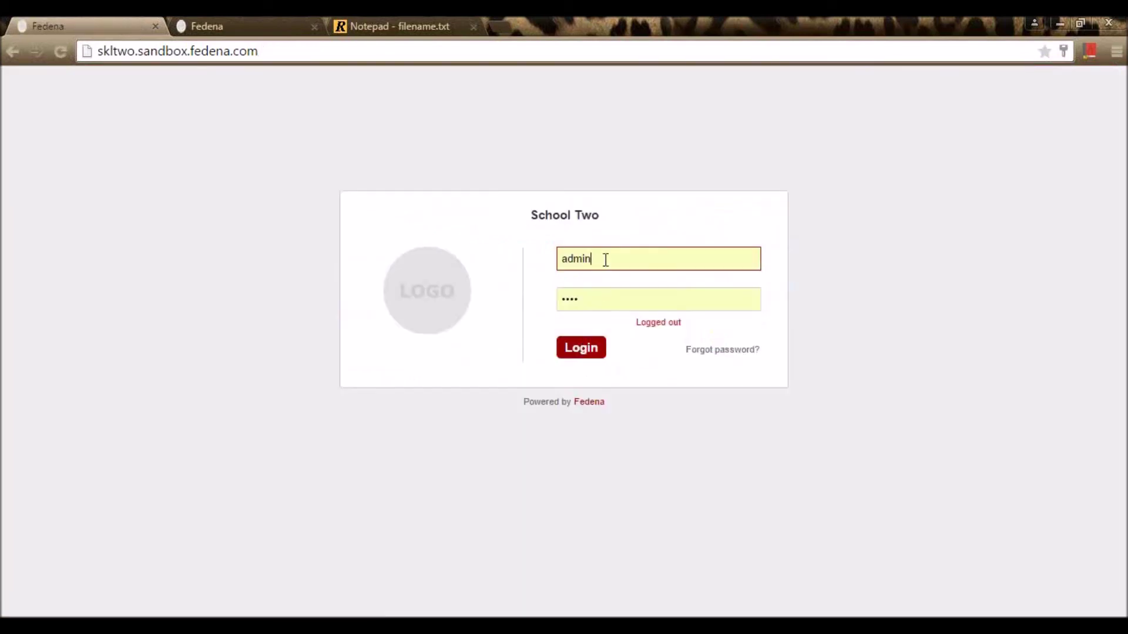
{"action": "double_click", "coordinate": [606, 260]}
{"action": "type", "text": "Stude"}
{"action": "key", "text": "BackSpace"}
{"action": "key", "text": "BackSpace"}
{"action": "key", "text": "BackSpace"}
{"action": "key", "text": "BackSpace"}
{"action": "key", "text": "Tab"}
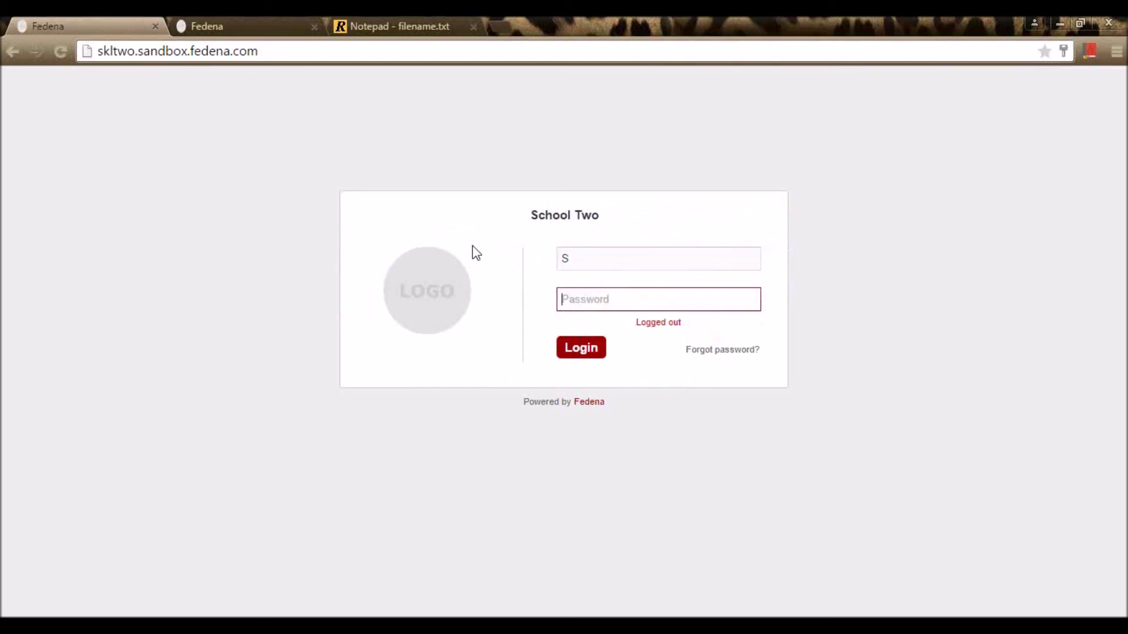
{"action": "left_click", "coordinate": [615, 257]}
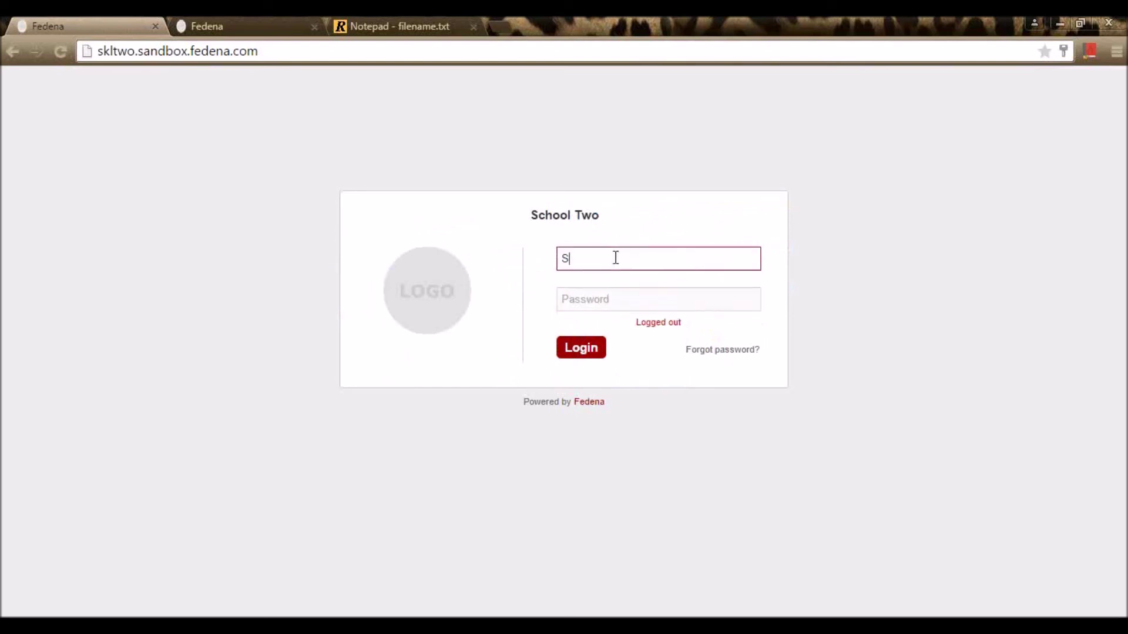
{"action": "type", "text": "T001"}
{"action": "key", "text": "Tab"}
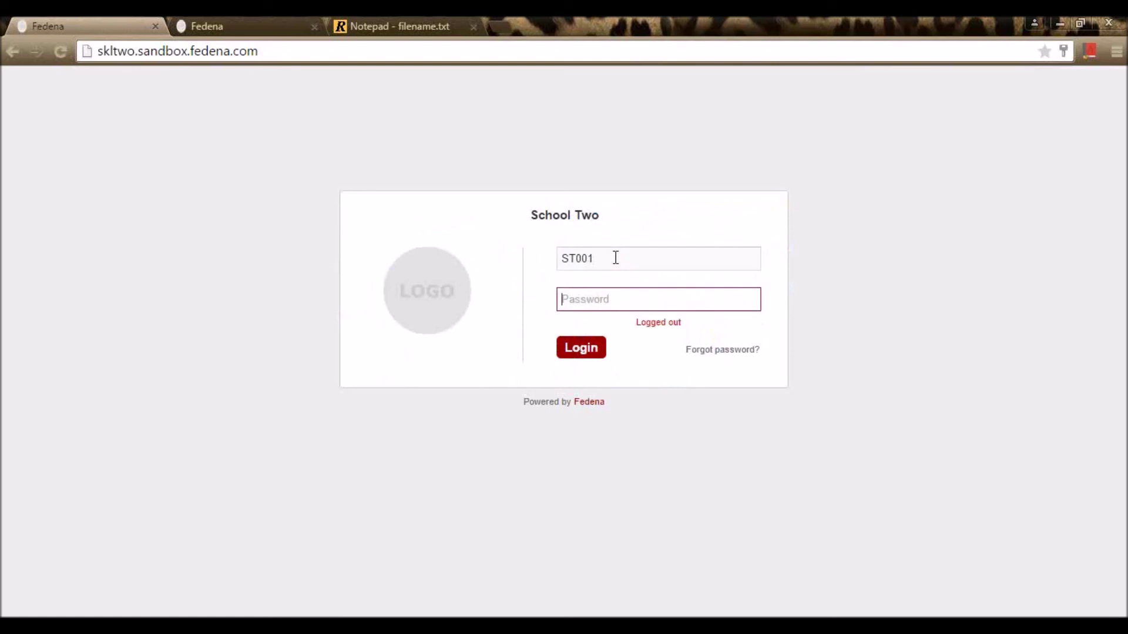
{"action": "type", "text": "••"}
{"action": "key", "text": "Return"}
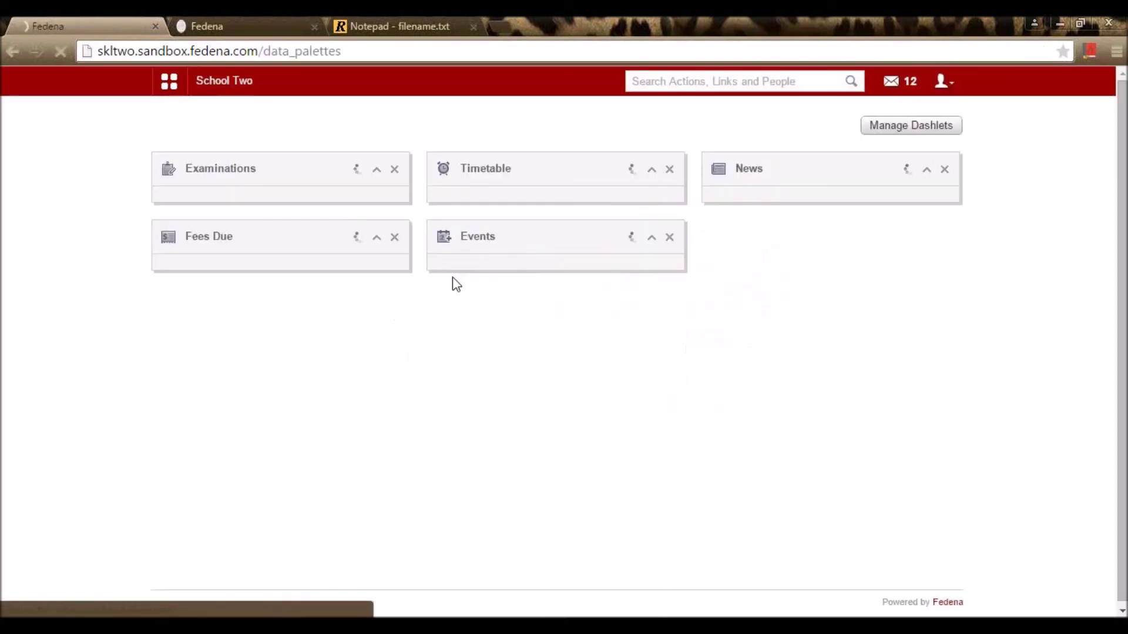
Step: Check the May 1 Labor day holiday on the student's calendar, then return to the dashboard
{"action": "left_click", "coordinate": [221, 93]}
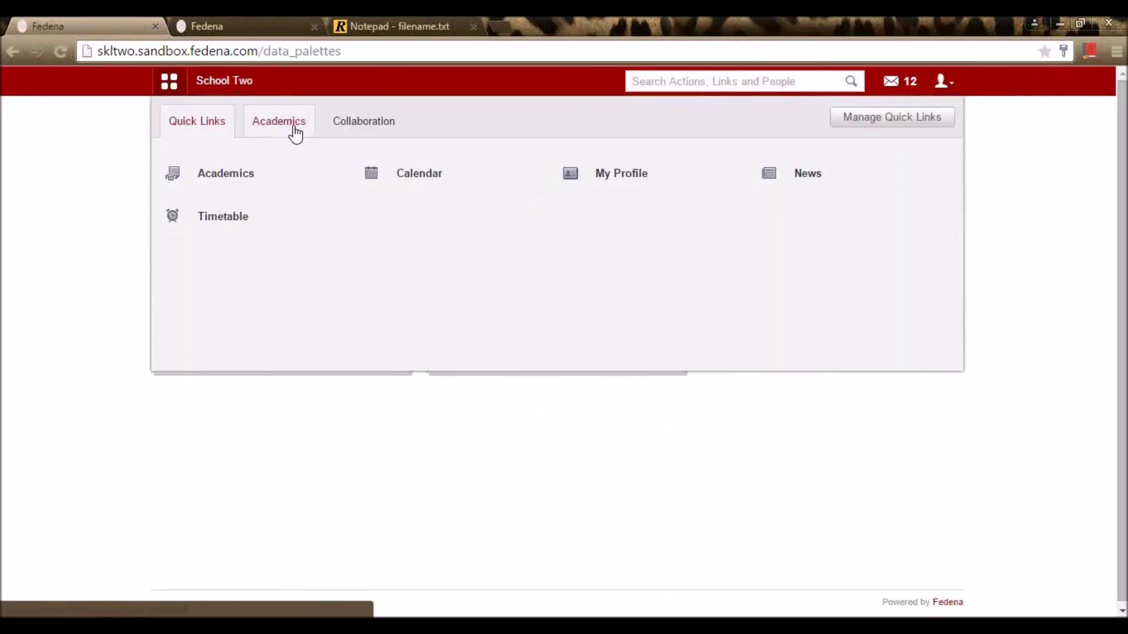
{"action": "left_click", "coordinate": [411, 172]}
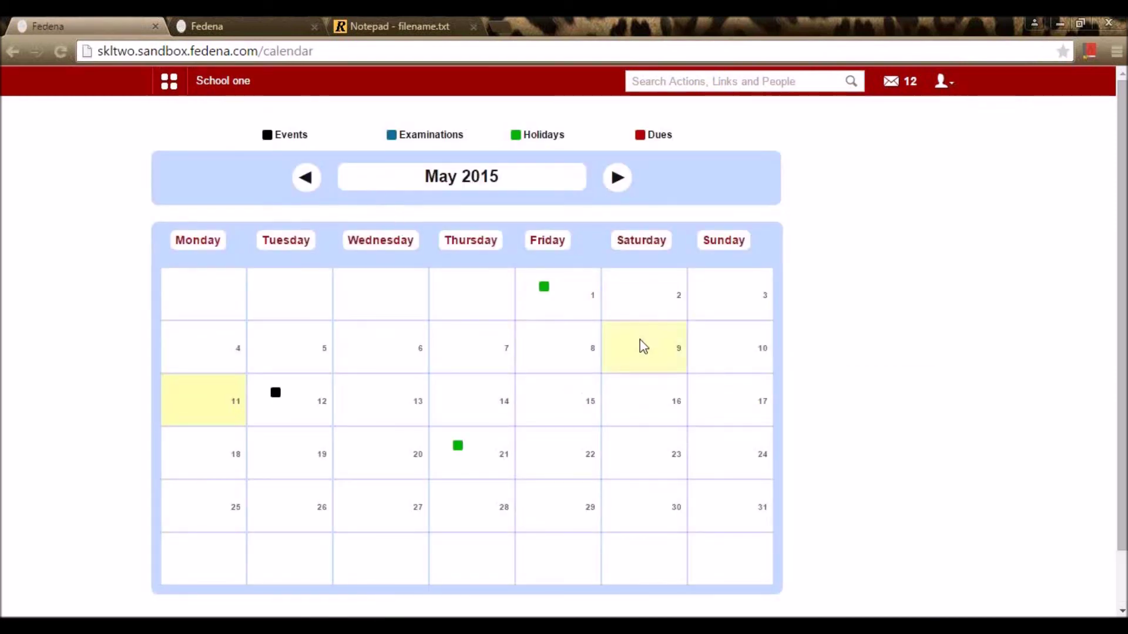
{"action": "left_click", "coordinate": [543, 289]}
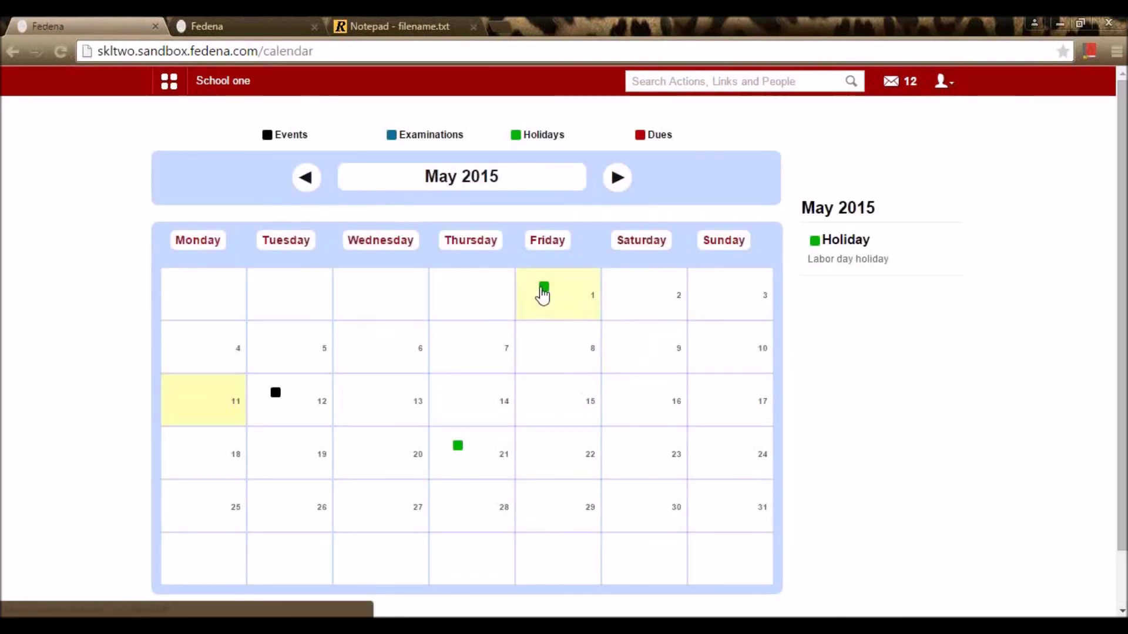
{"action": "mouse_move", "coordinate": [273, 397]}
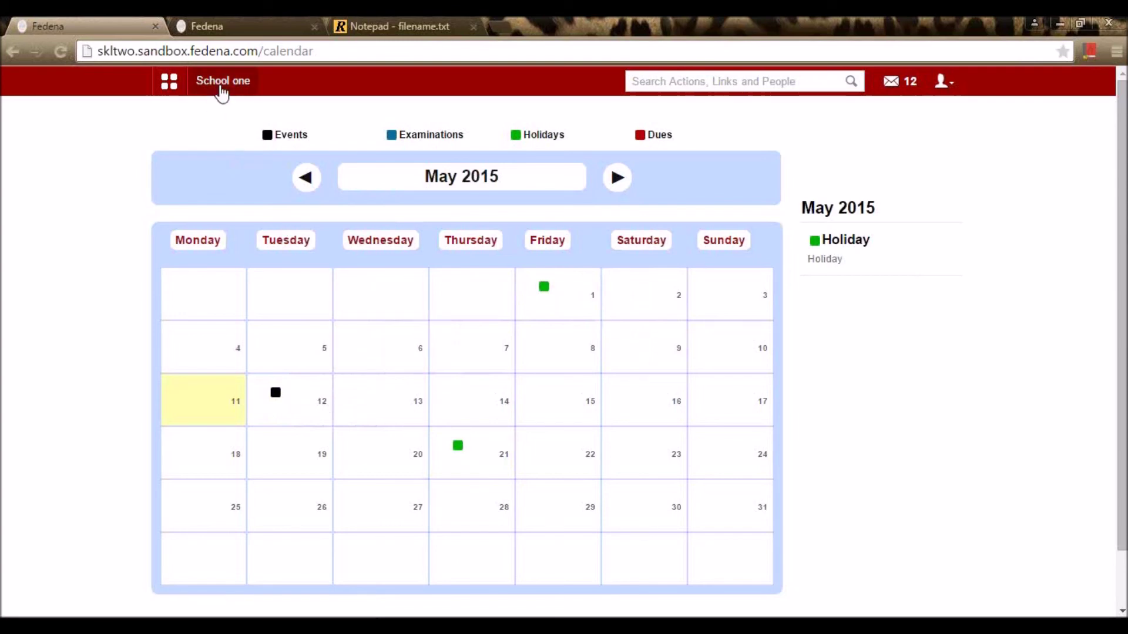
{"action": "left_click", "coordinate": [224, 87]}
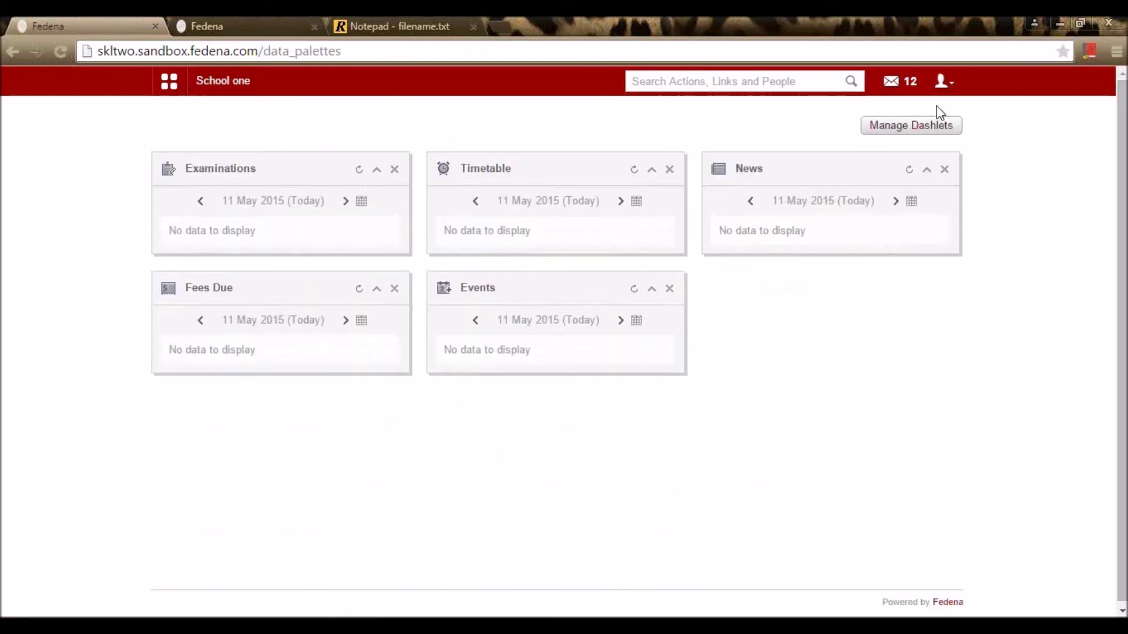
Step: Log out of the student account and sign back in as administrator
{"action": "left_click", "coordinate": [949, 92]}
{"action": "left_click", "coordinate": [918, 146]}
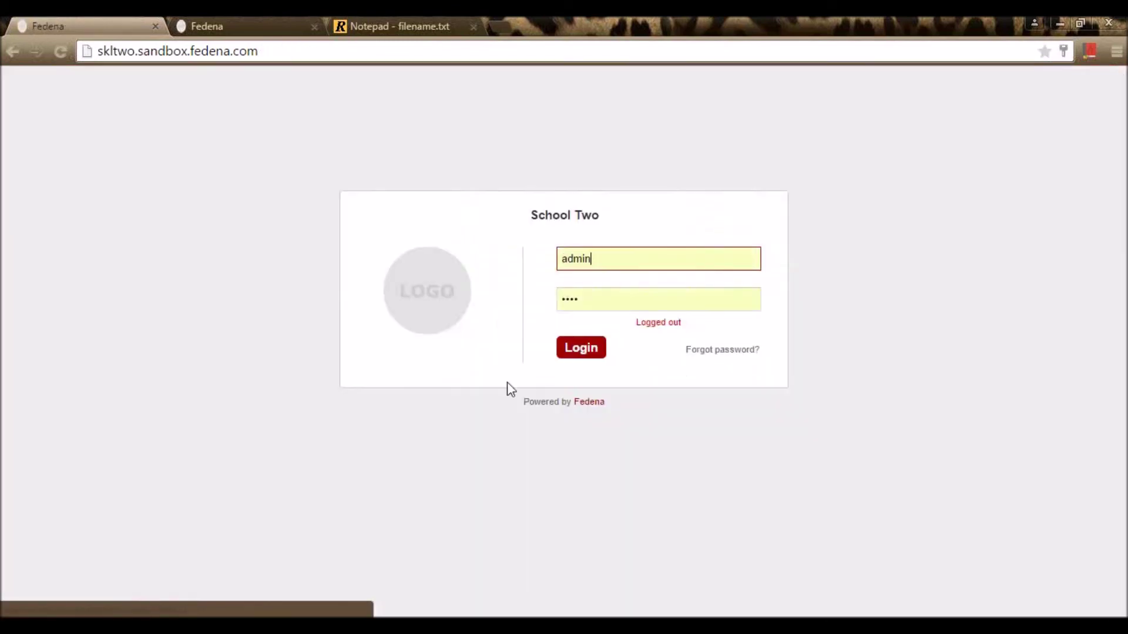
{"action": "left_click", "coordinate": [574, 350]}
Step: Insert an empty line after 'Event creation and Calendar' in the Notepad notes
{"action": "left_click", "coordinate": [398, 22]}
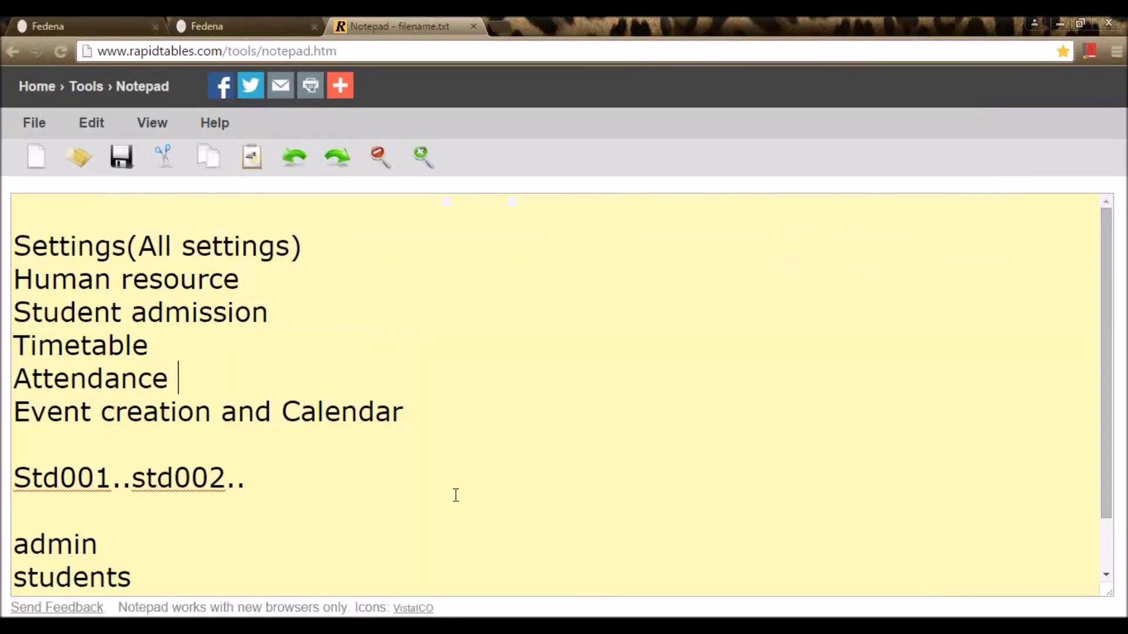
{"action": "left_click", "coordinate": [455, 423]}
{"action": "scroll", "coordinate": [454, 423], "scroll_direction": "down", "scroll_amount": 1}
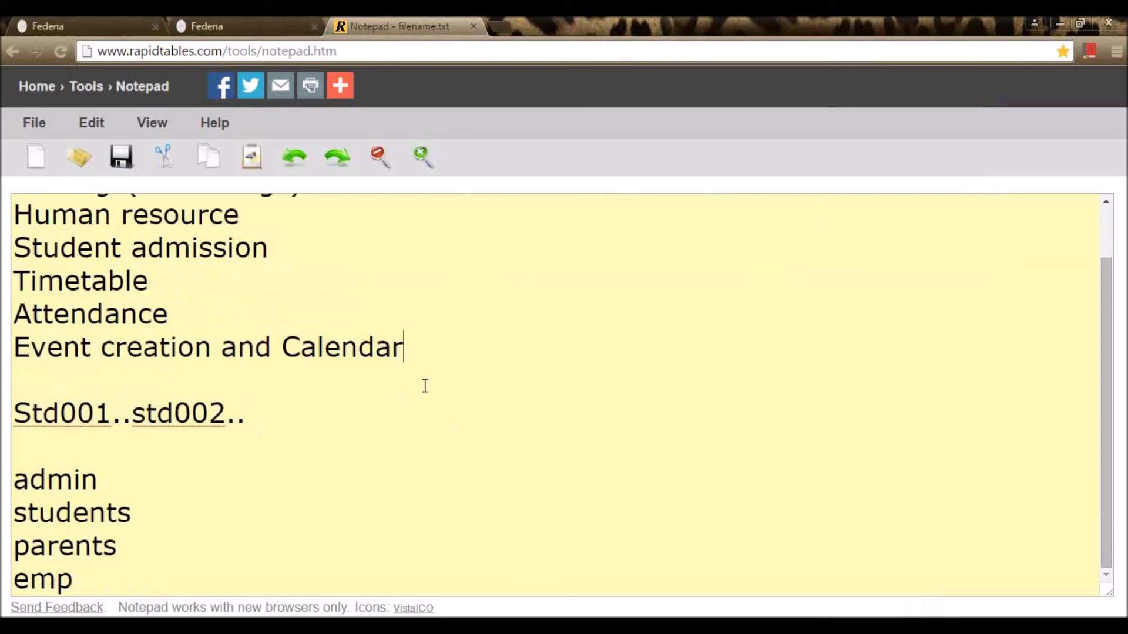
{"action": "key", "text": "Return"}
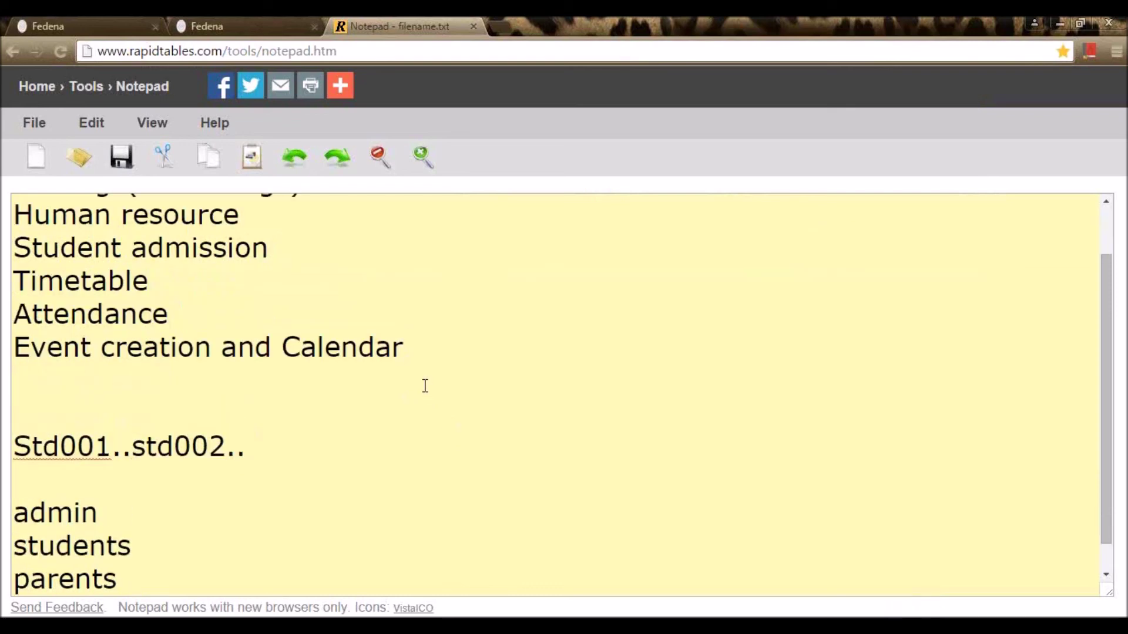